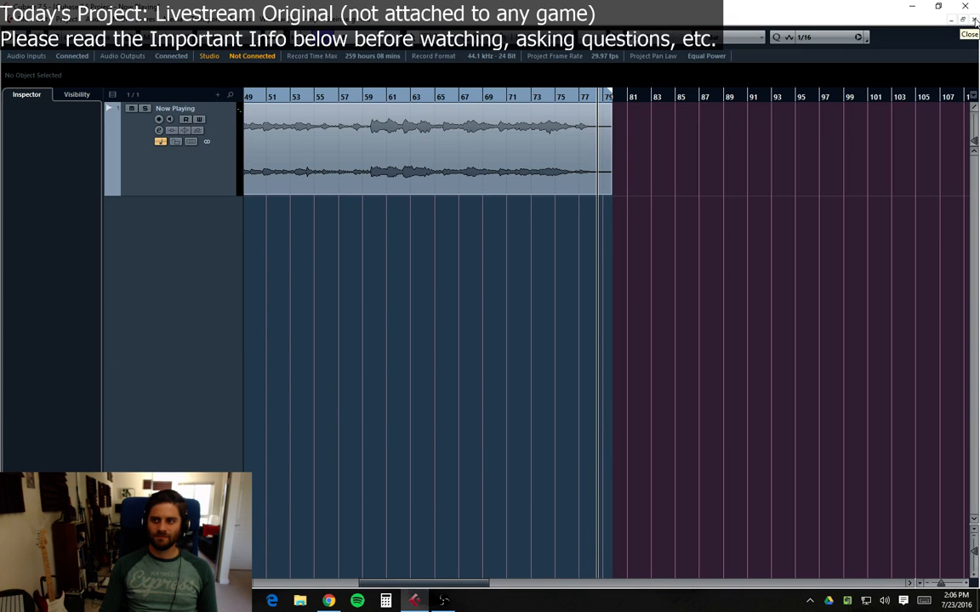
Step: Close the Now Playing project without saving it
click(975, 20)
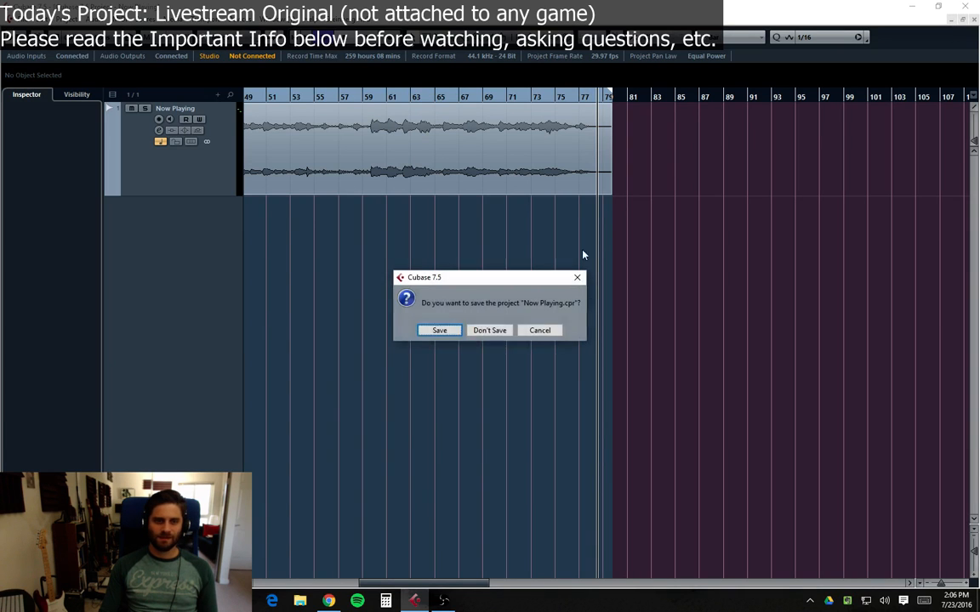
click(490, 328)
click(514, 330)
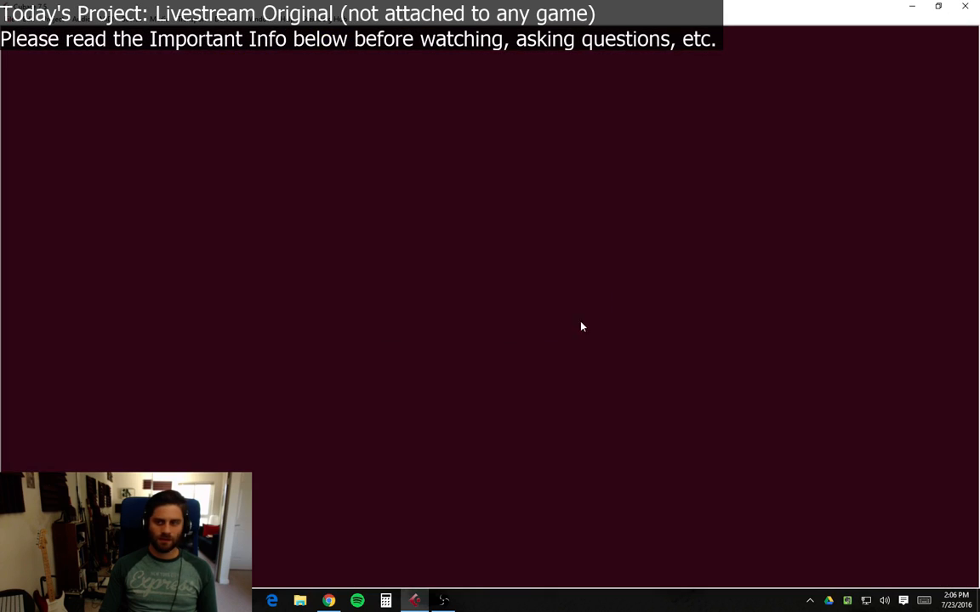
Step: Open the recent project Retro Punch.cpr
click(21, 21)
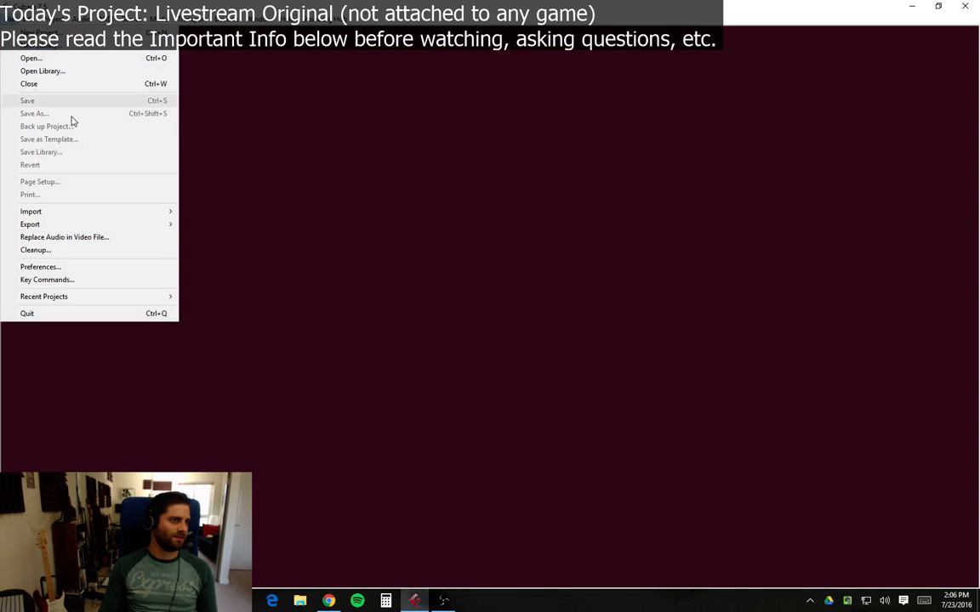
mouse_move(73, 298)
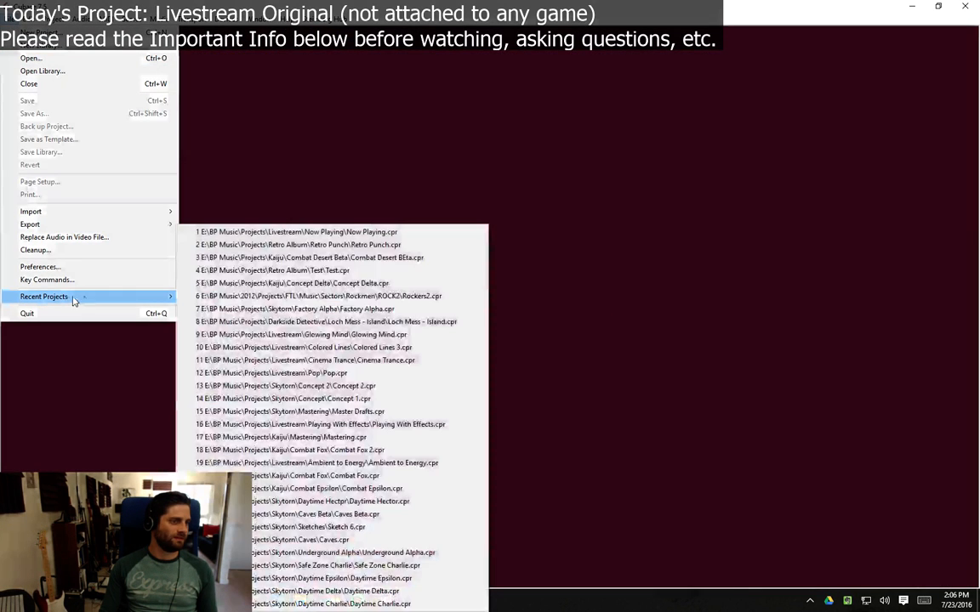
click(390, 245)
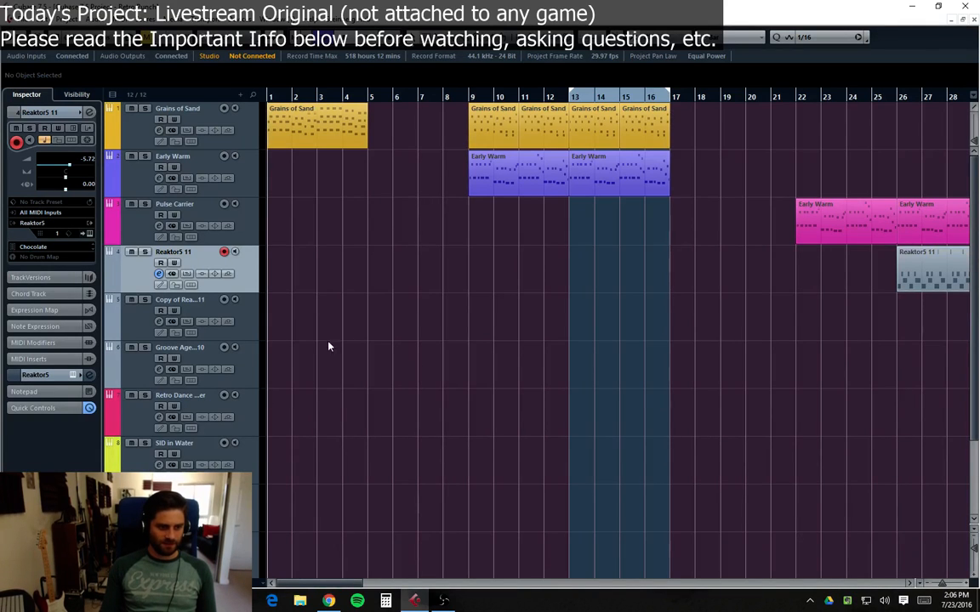
drag(293, 586, 281, 586)
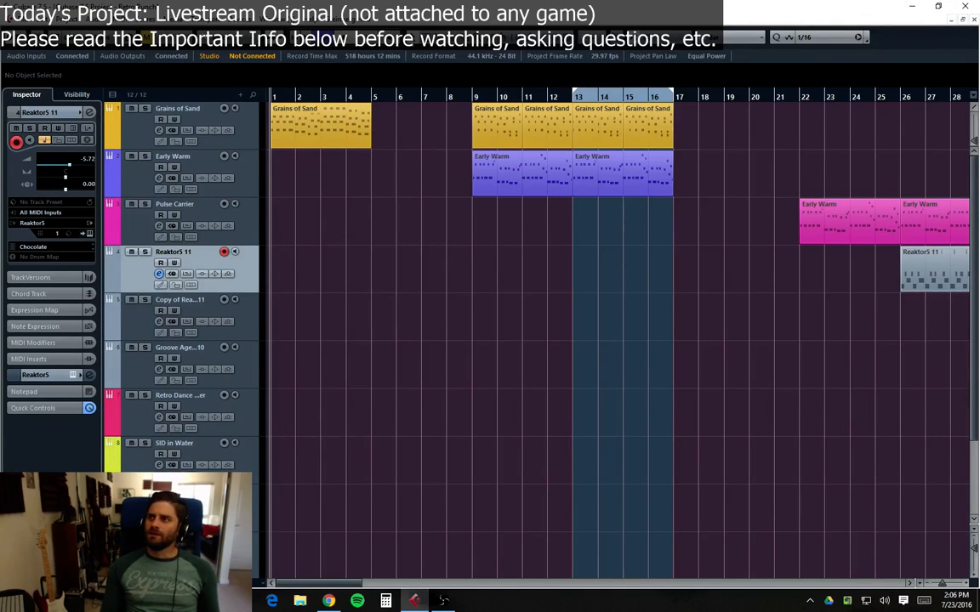
key(alt+Tab)
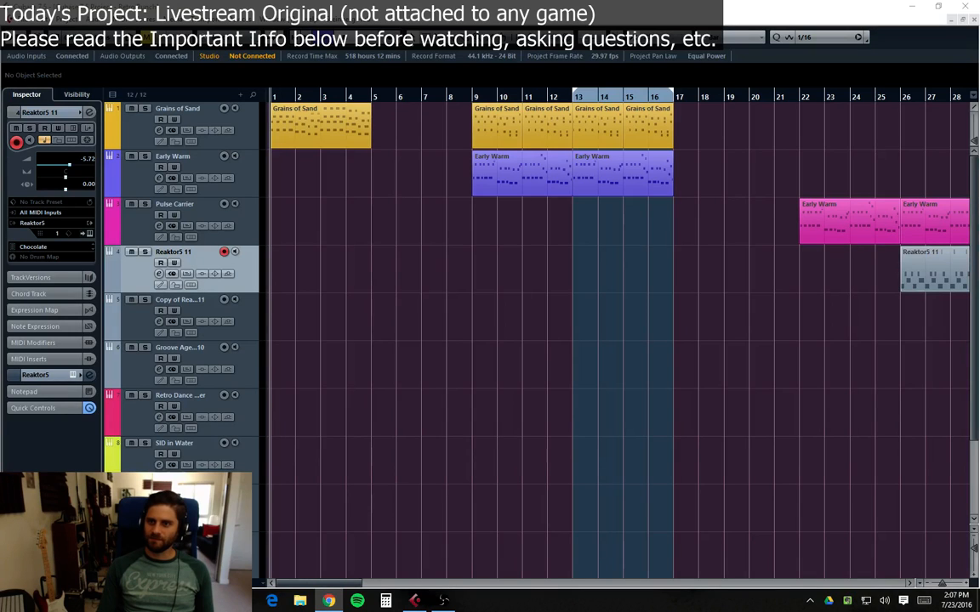
click(856, 376)
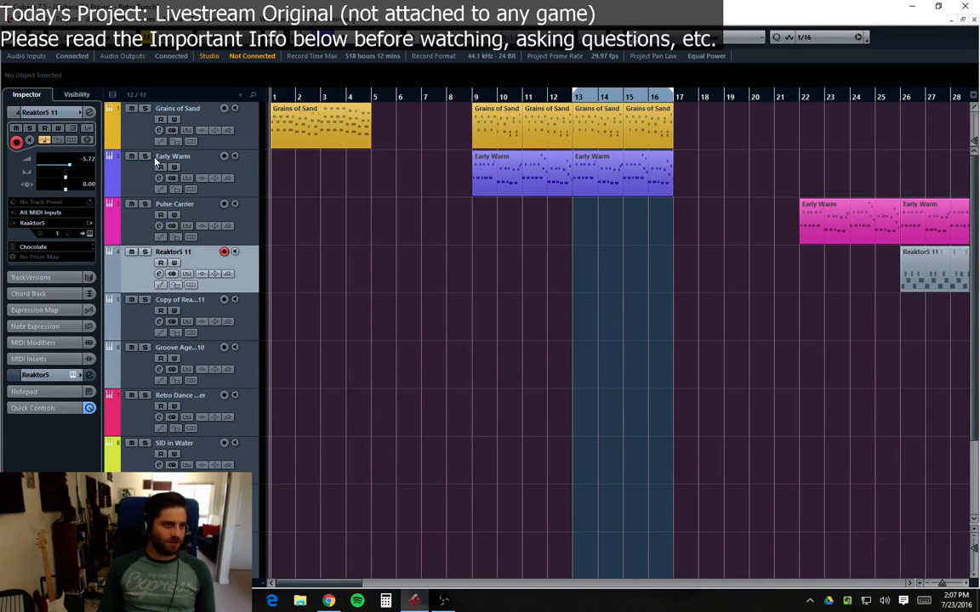
click(114, 114)
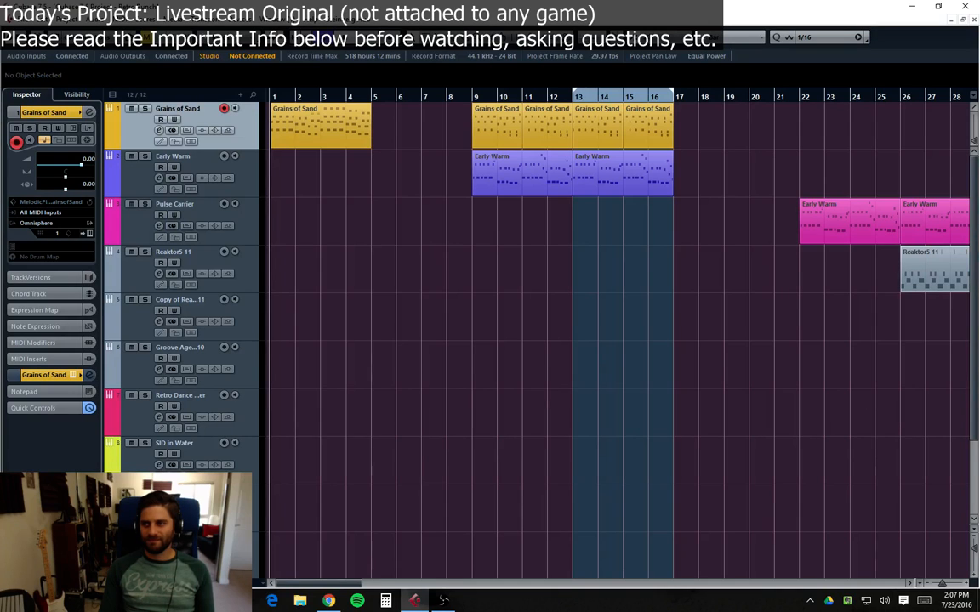
click(582, 392)
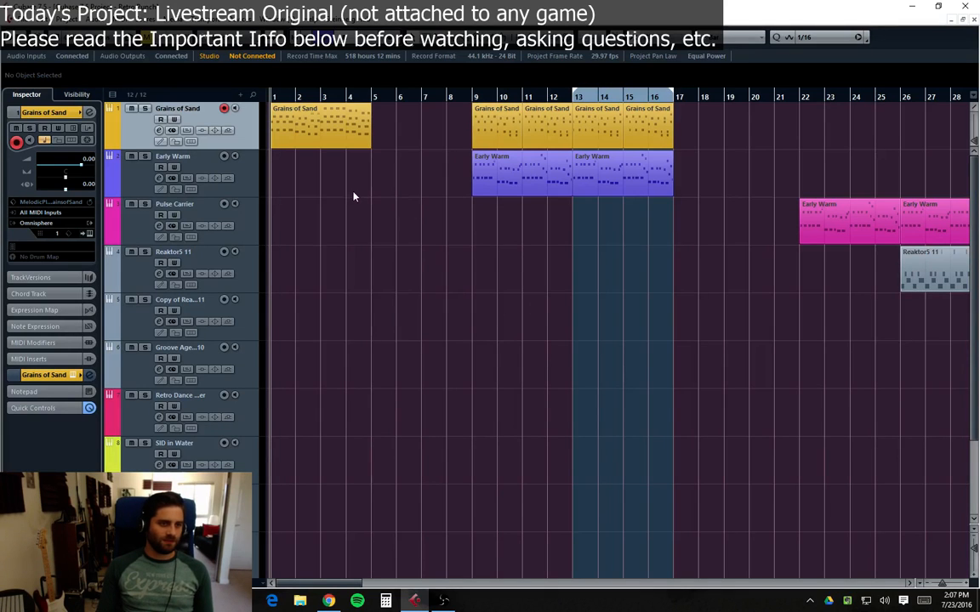
Step: Open the mixer and set the Stereo Out VoxengoRecorder's MME device to Realtek Digital Output
key(F3)
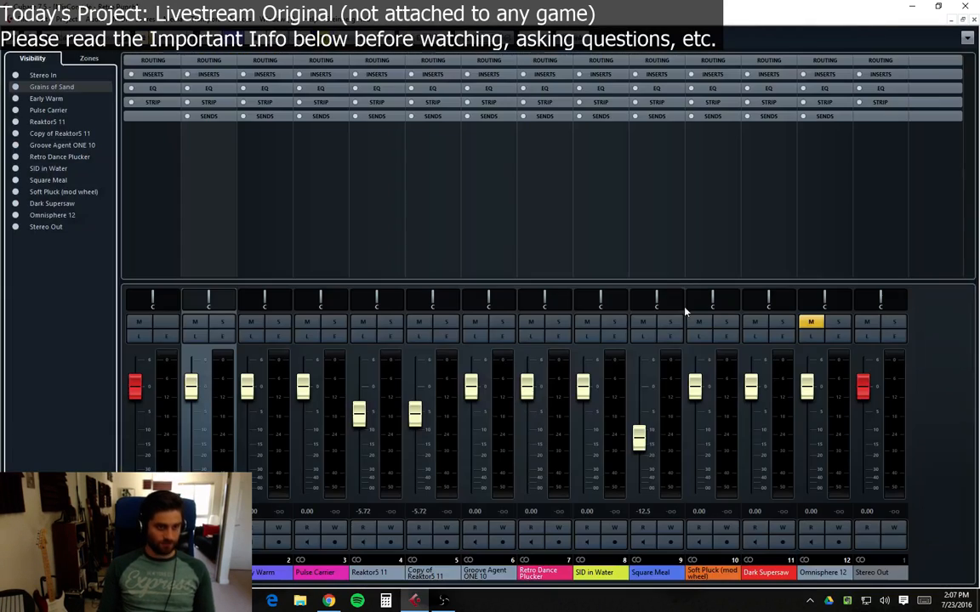
click(893, 347)
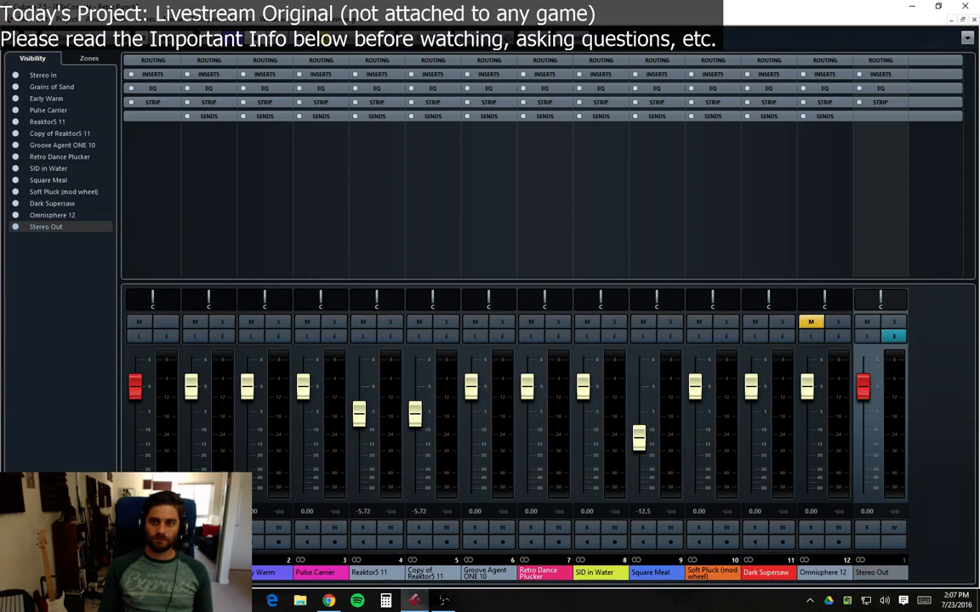
click(514, 337)
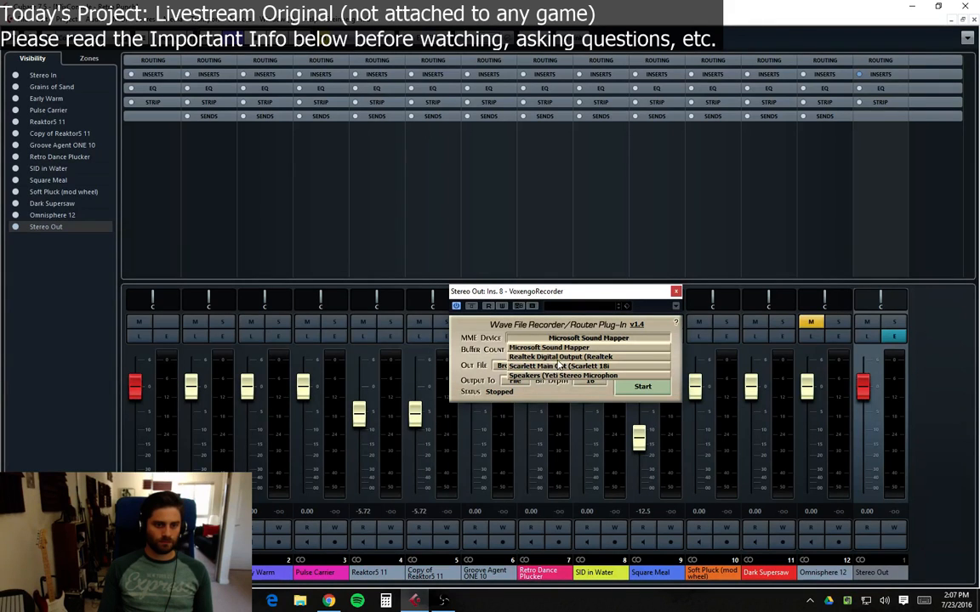
click(557, 356)
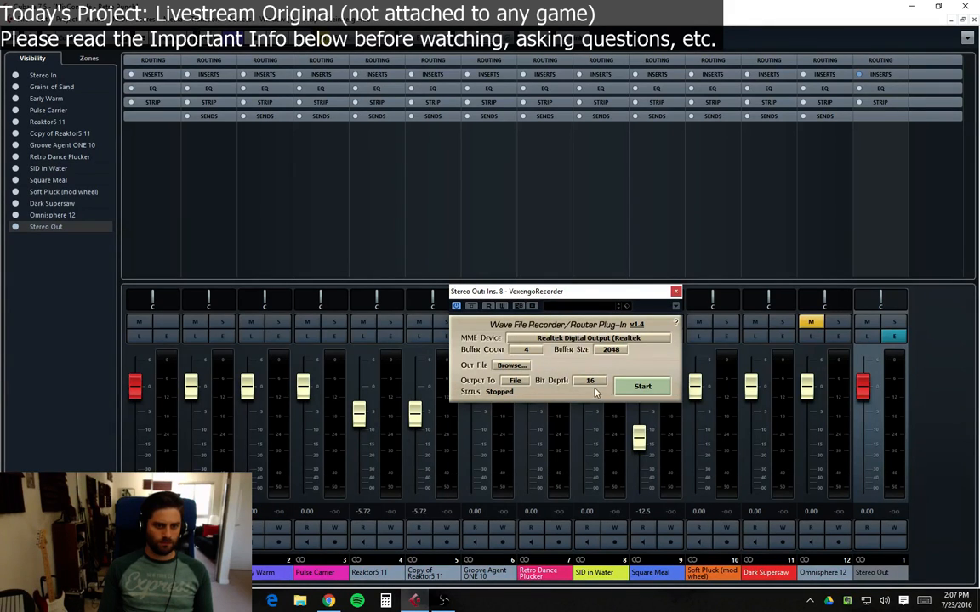
Step: Start the VoxengoRecorder writing to file, then close the plugin window and the mixer
click(514, 384)
click(648, 388)
click(676, 293)
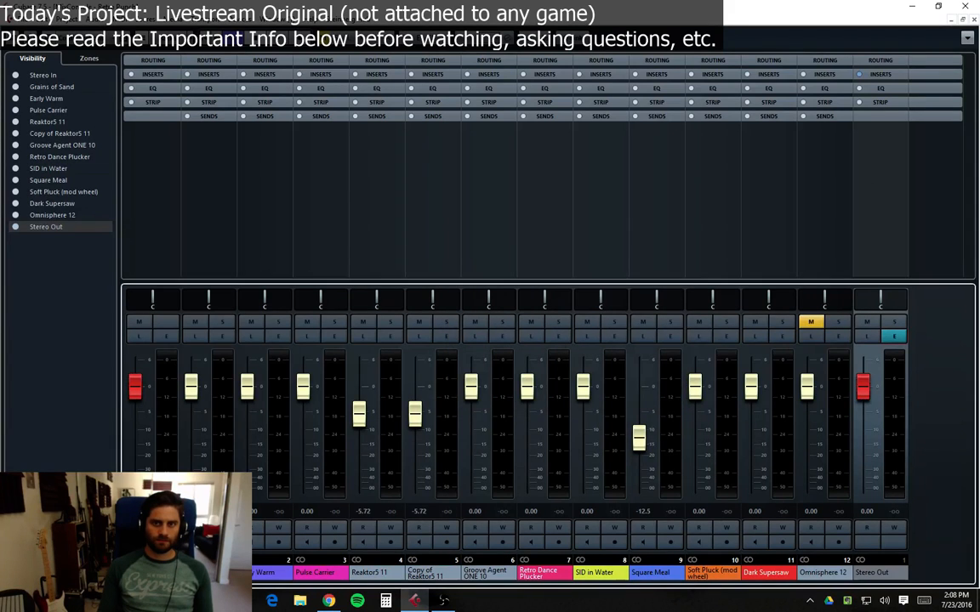
click(975, 18)
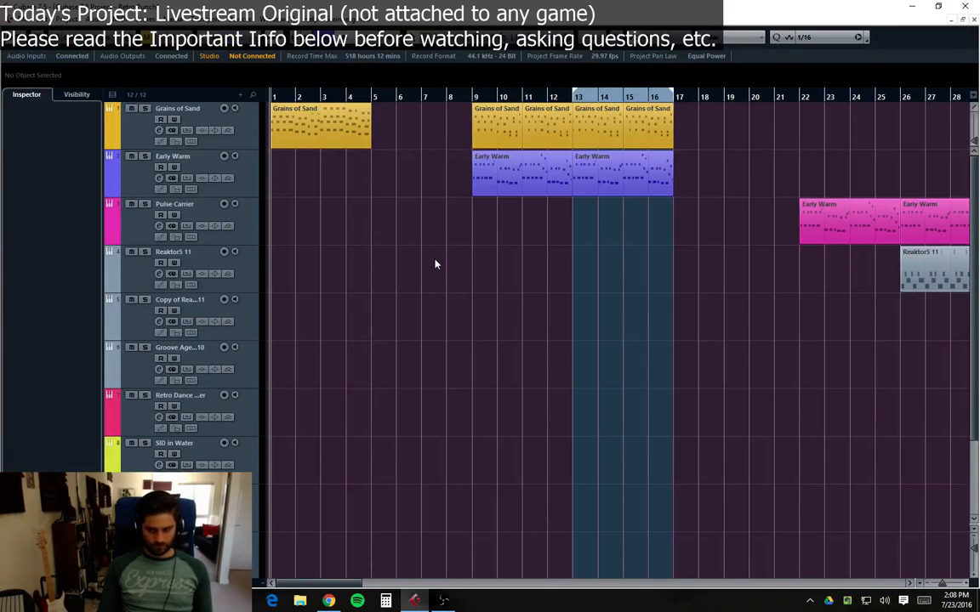
Step: Play back the opening bars of the project and stop
key(space)
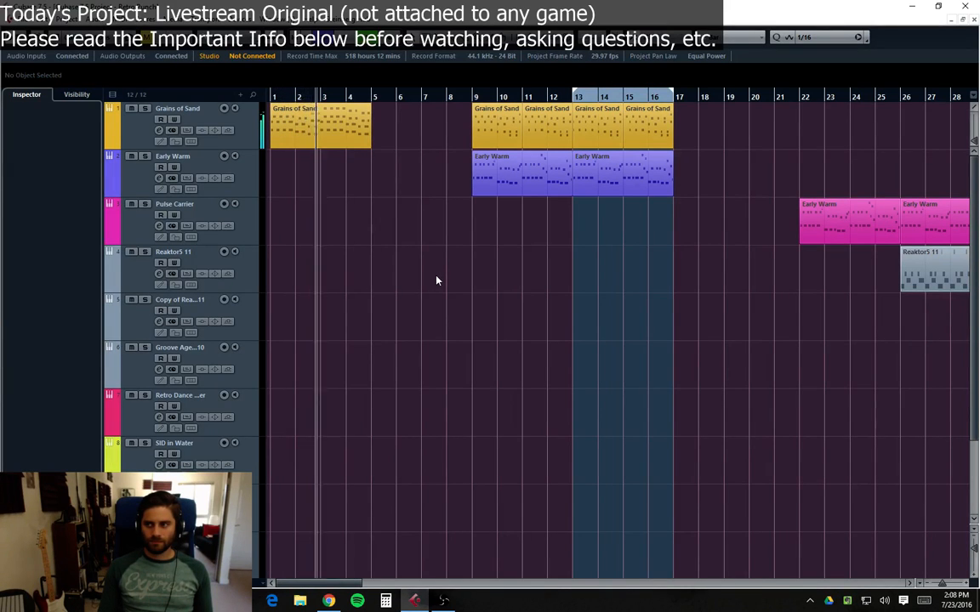
click(132, 123)
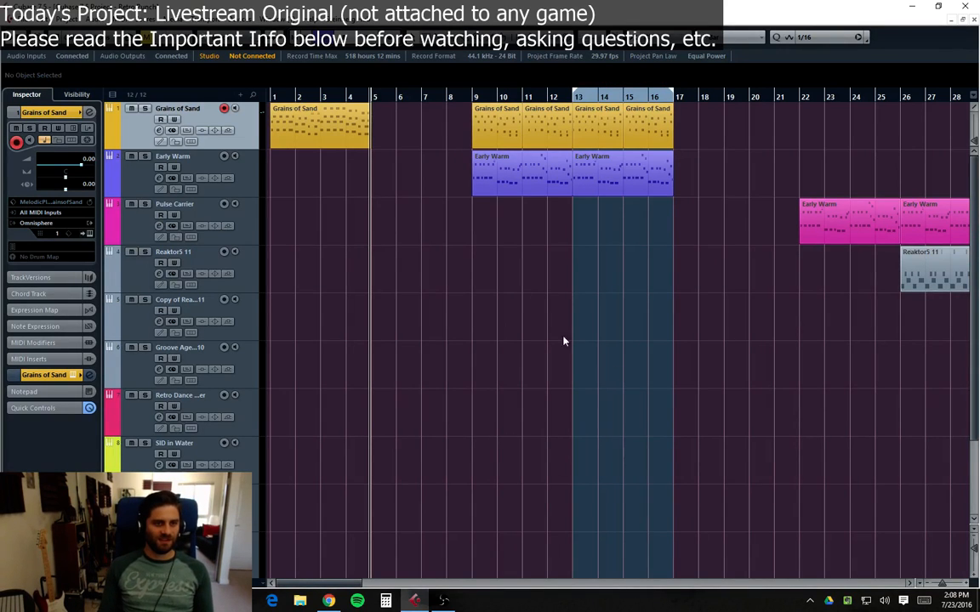
Step: Audition the Early Warm track soloed from bar 9, then remove the solo
click(452, 98)
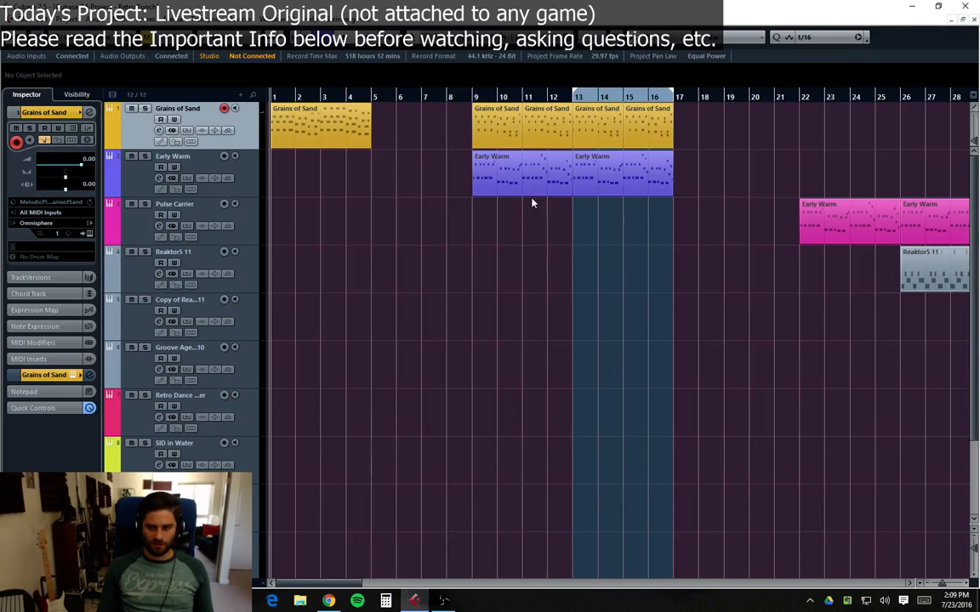
click(472, 88)
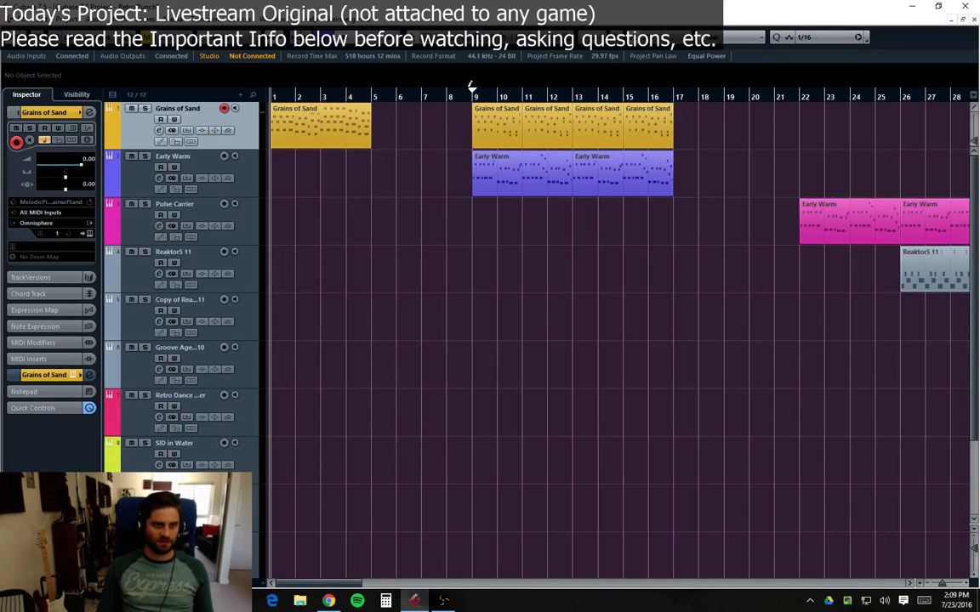
click(473, 96)
click(145, 157)
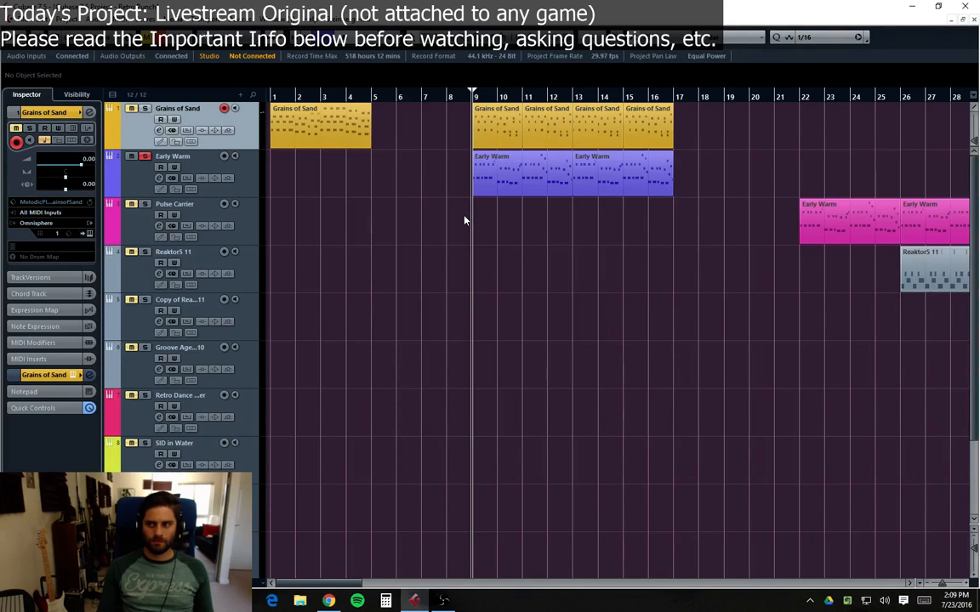
key(space)
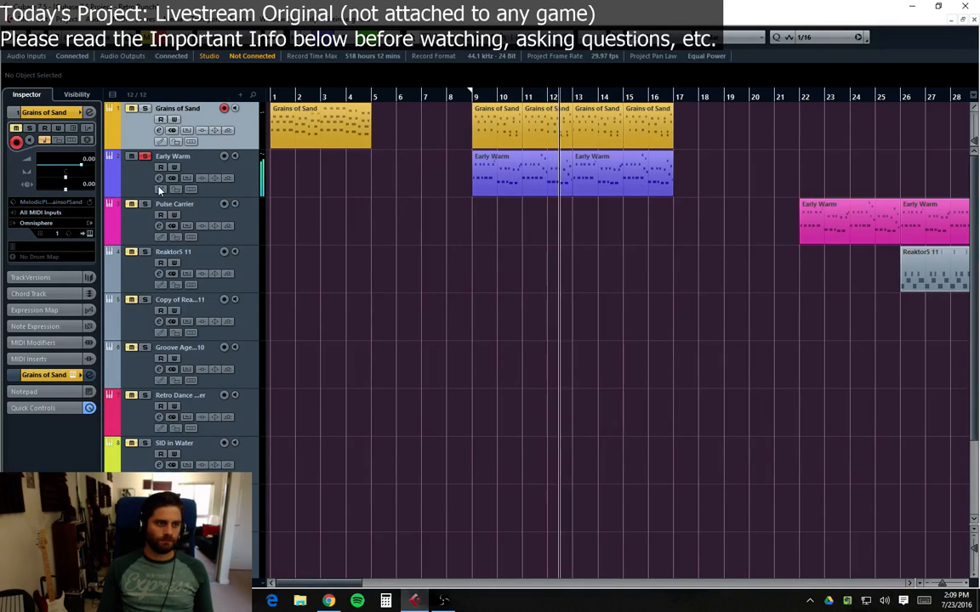
key(space)
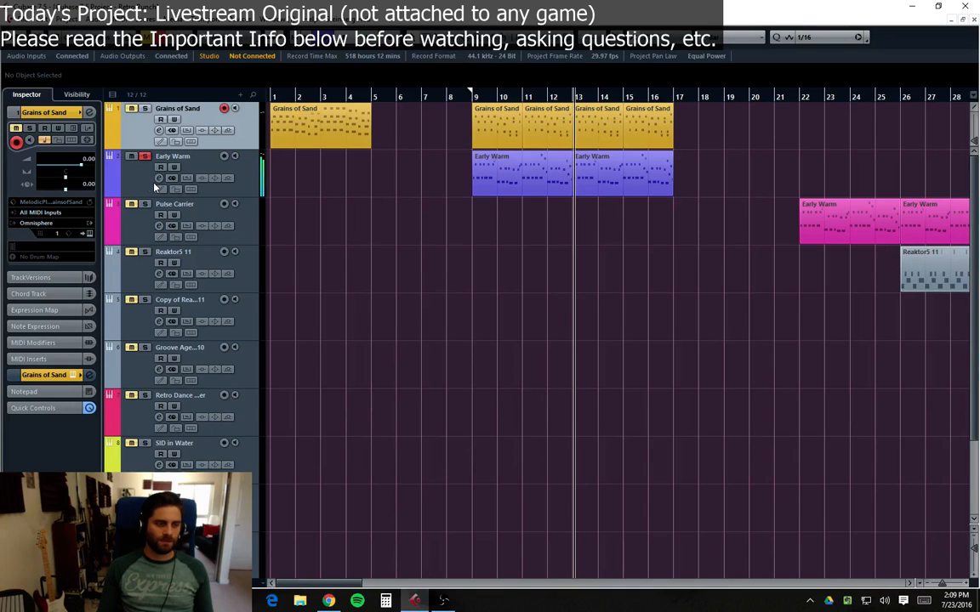
click(143, 158)
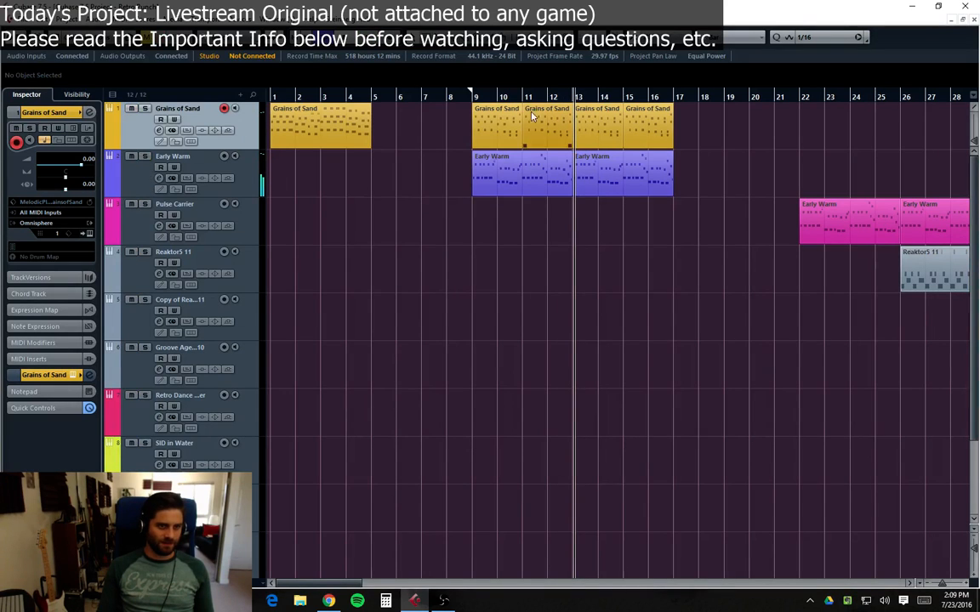
Step: Select the Grains of Sand part at bar 9 and play the arrangement from bar 9
click(473, 97)
click(501, 130)
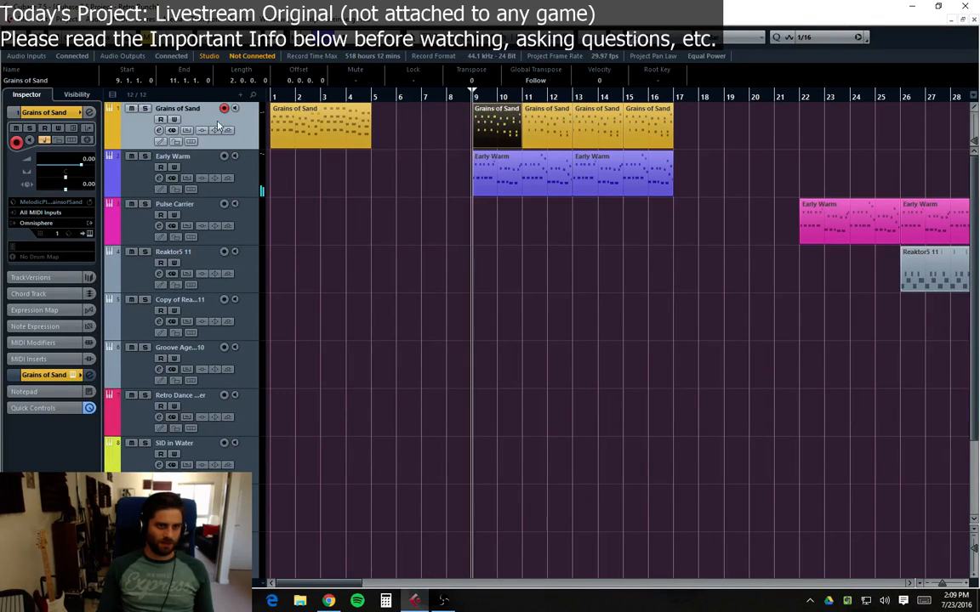
click(144, 109)
click(144, 109)
key(space)
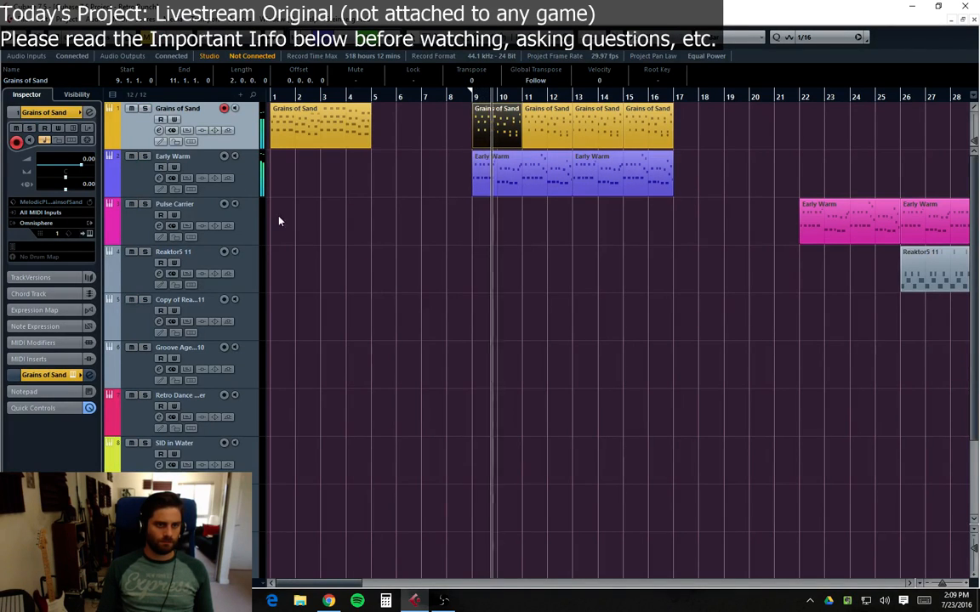
Step: Open the Early Warm track's channel settings window and close it again
click(146, 176)
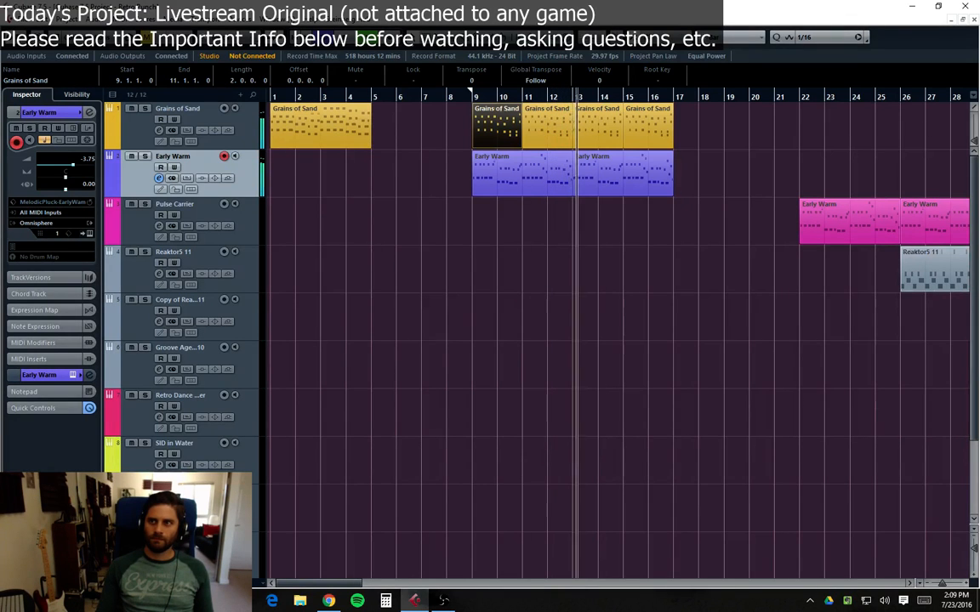
drag(978, 29, 740, 247)
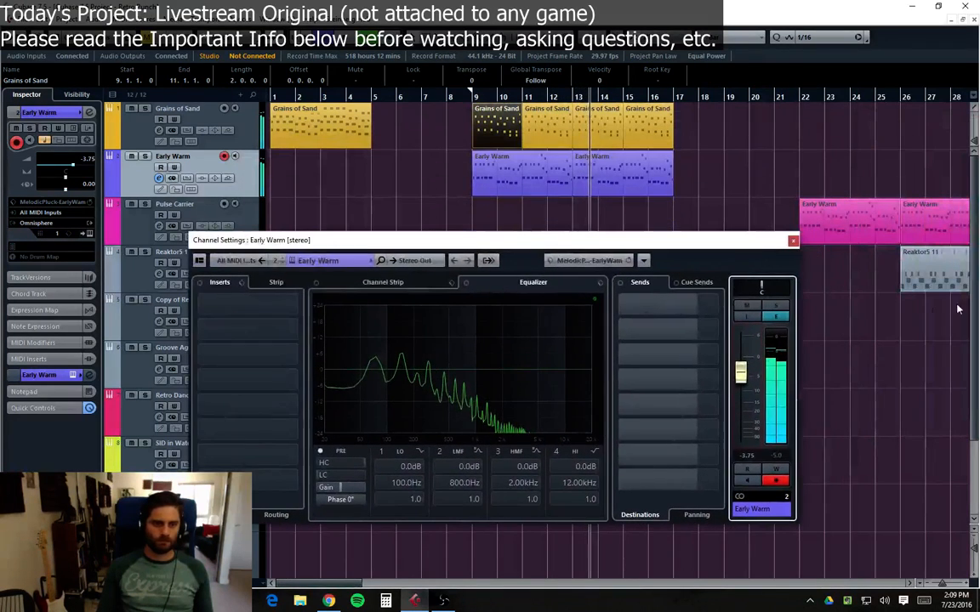
click(791, 241)
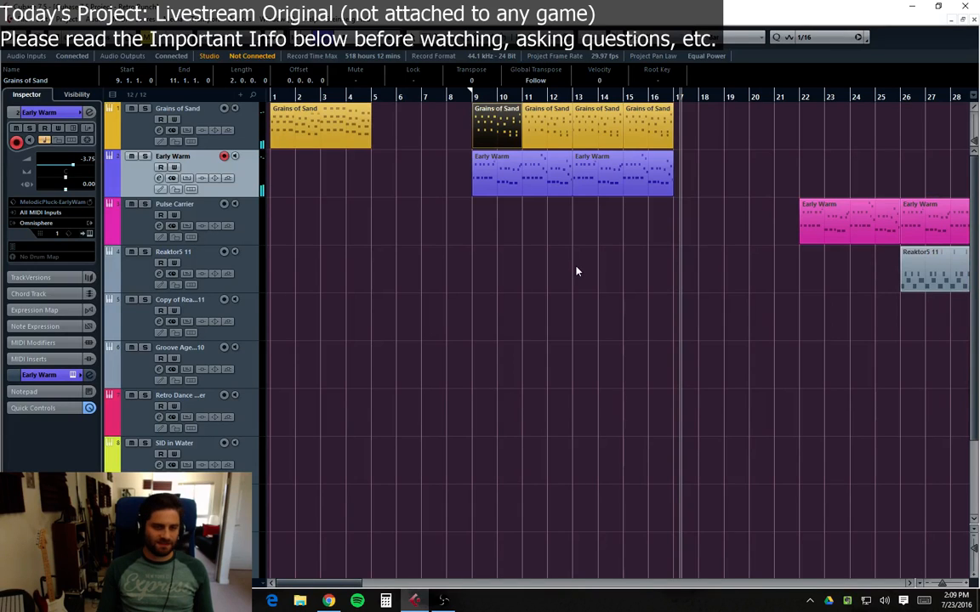
click(599, 242)
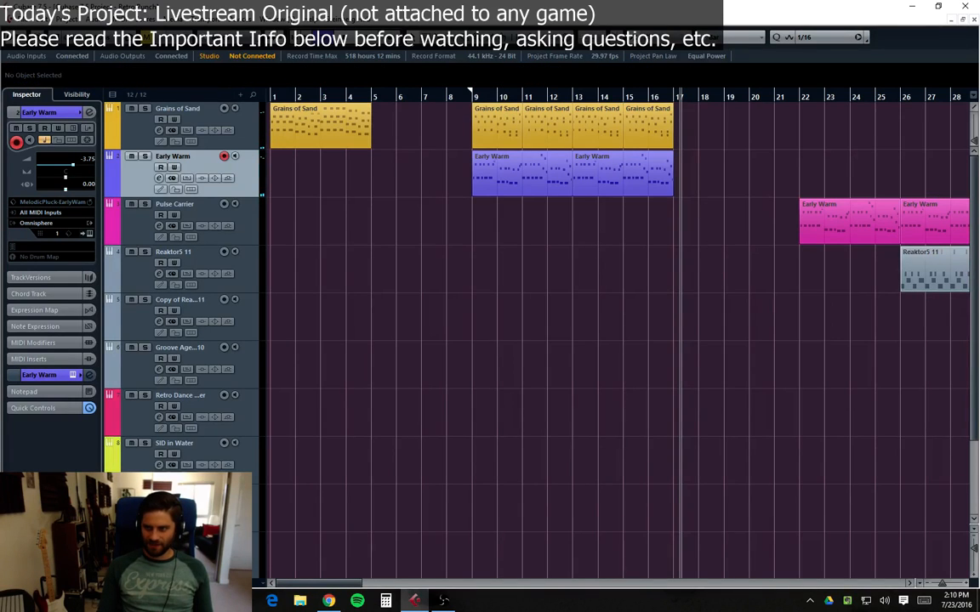
Step: Move the playhead to bar 22 and select the Pulse Carrier track
key(alt+Tab)
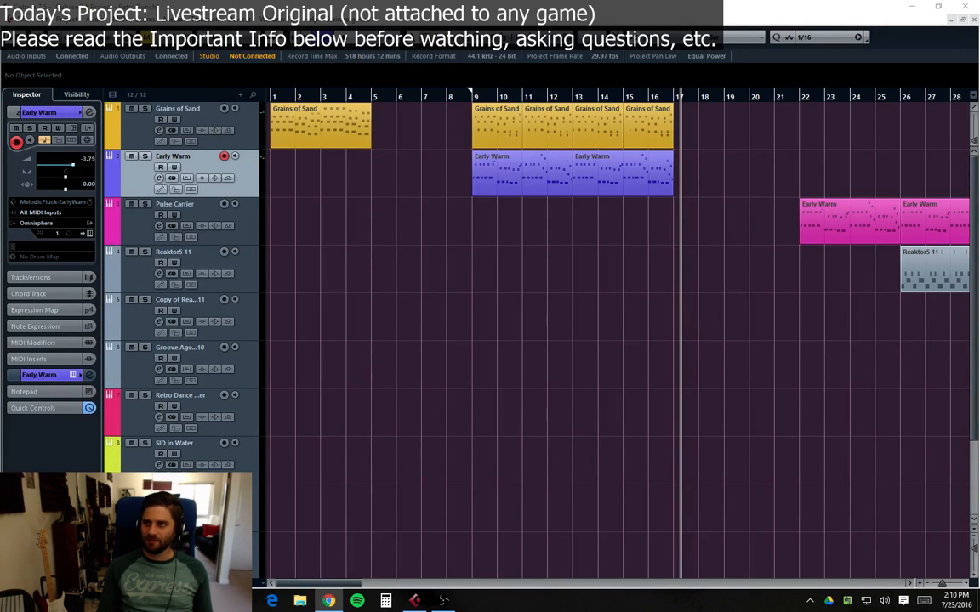
key(alt+Tab)
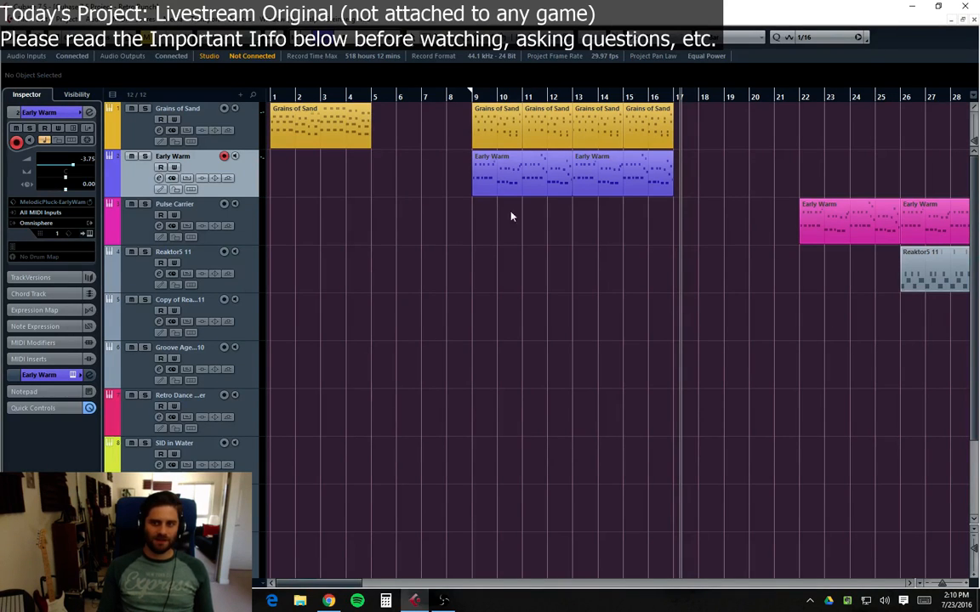
click(472, 95)
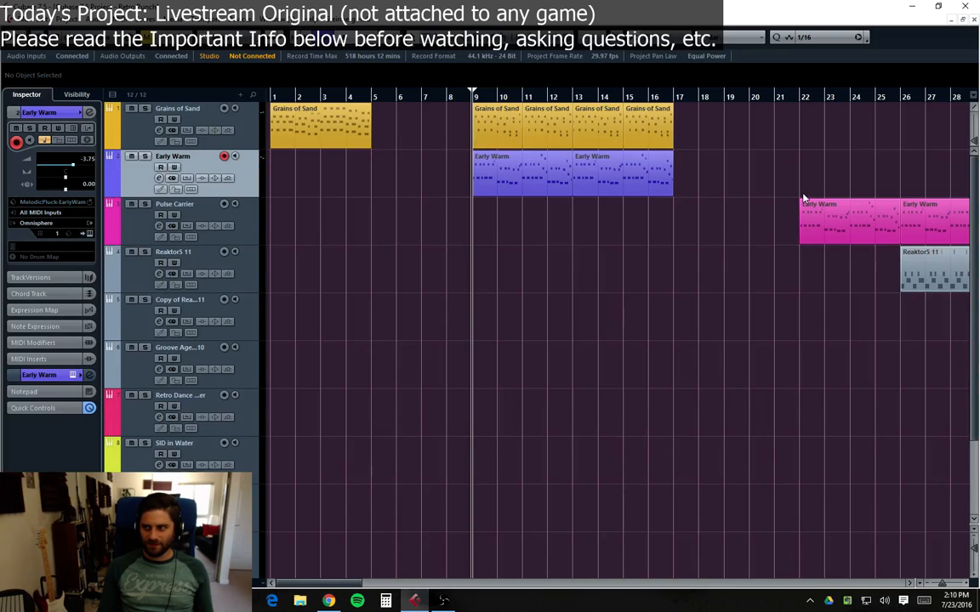
click(798, 101)
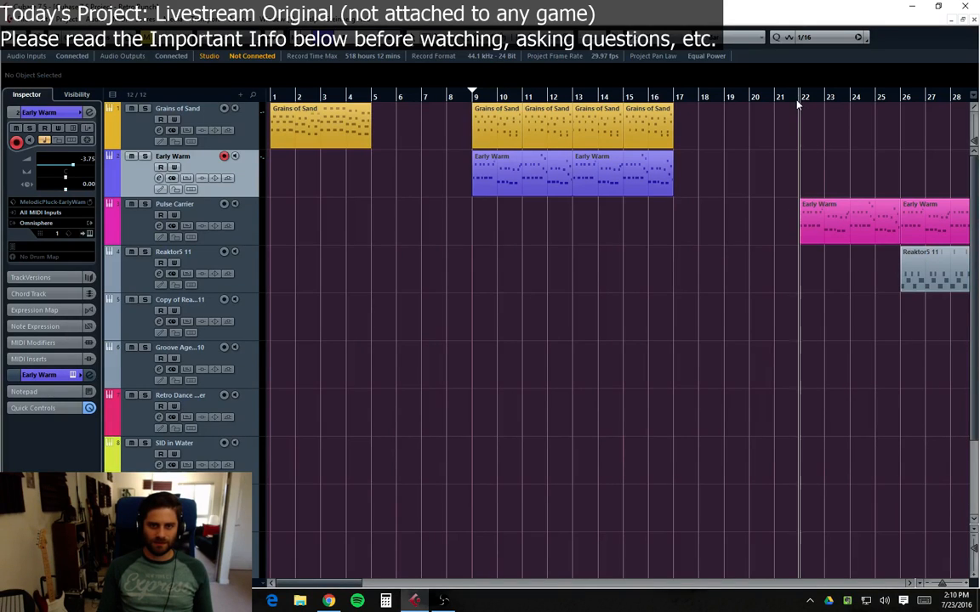
click(124, 231)
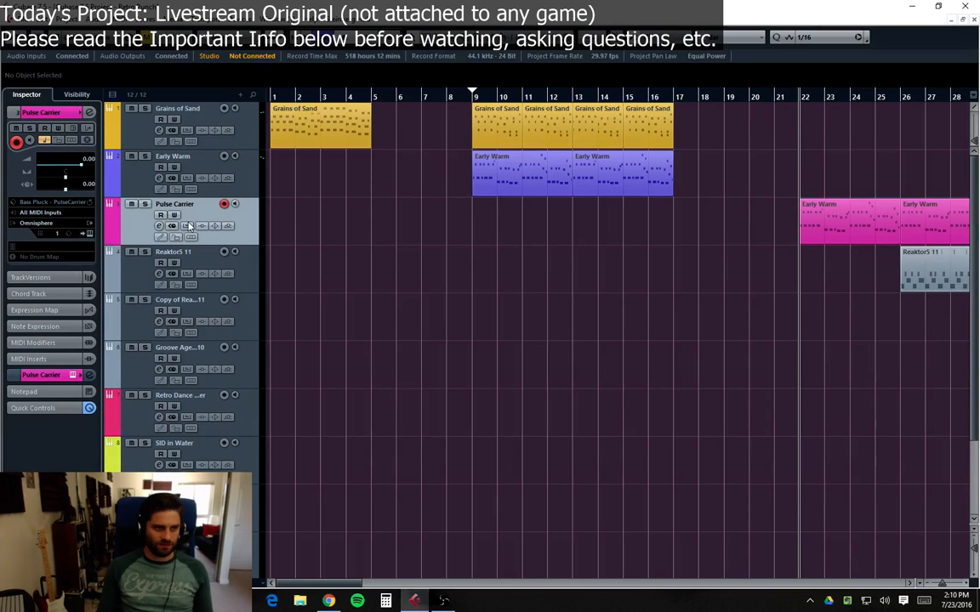
Step: Select the Early Warm part at bar 22 on the Pulse Carrier track and start playback
click(621, 170)
click(859, 218)
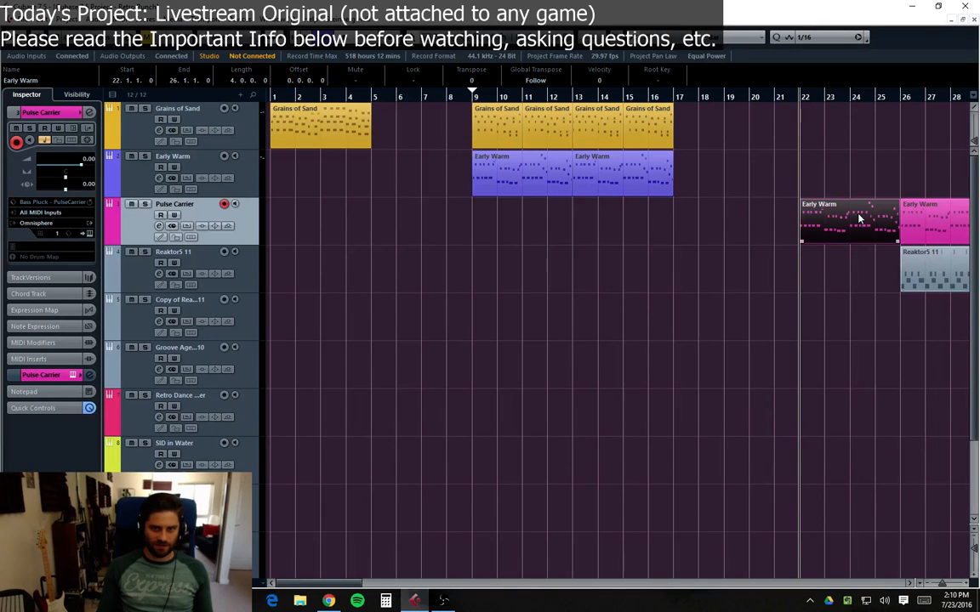
key(space)
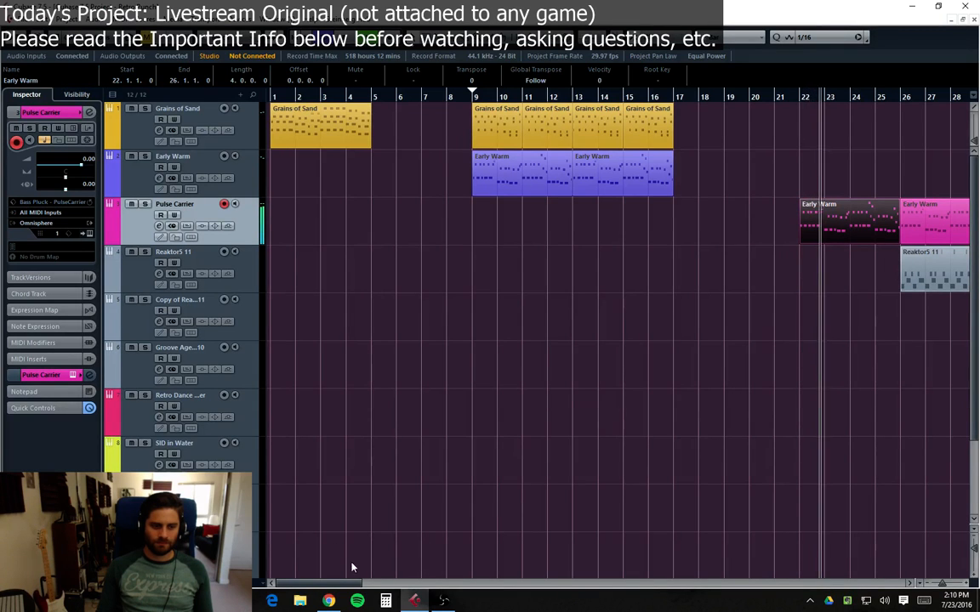
Step: Open the Reaktor5 11 track's Reaktor instrument window, reposition it, and close it again
drag(332, 583, 383, 583)
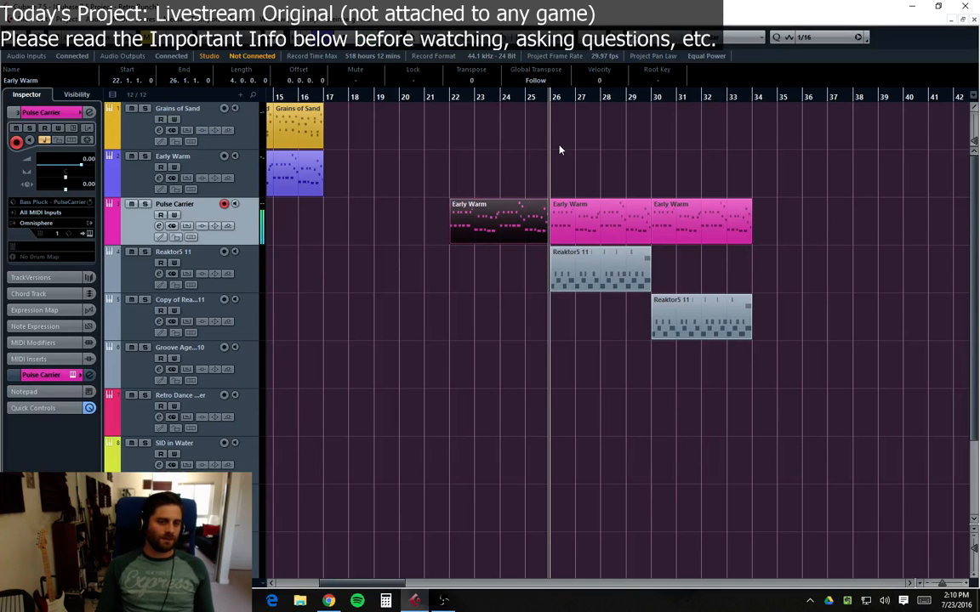
click(143, 287)
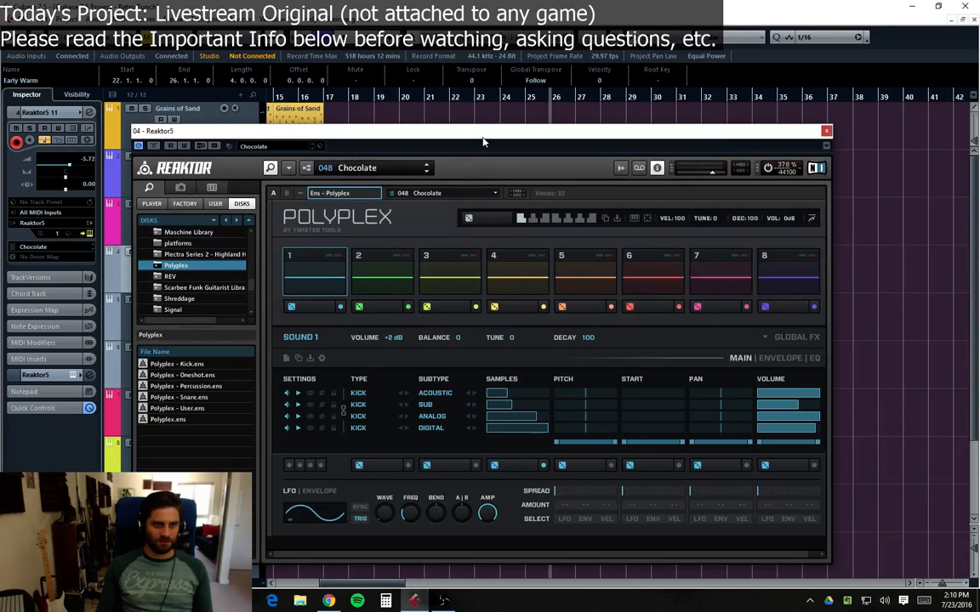
drag(482, 139, 483, 111)
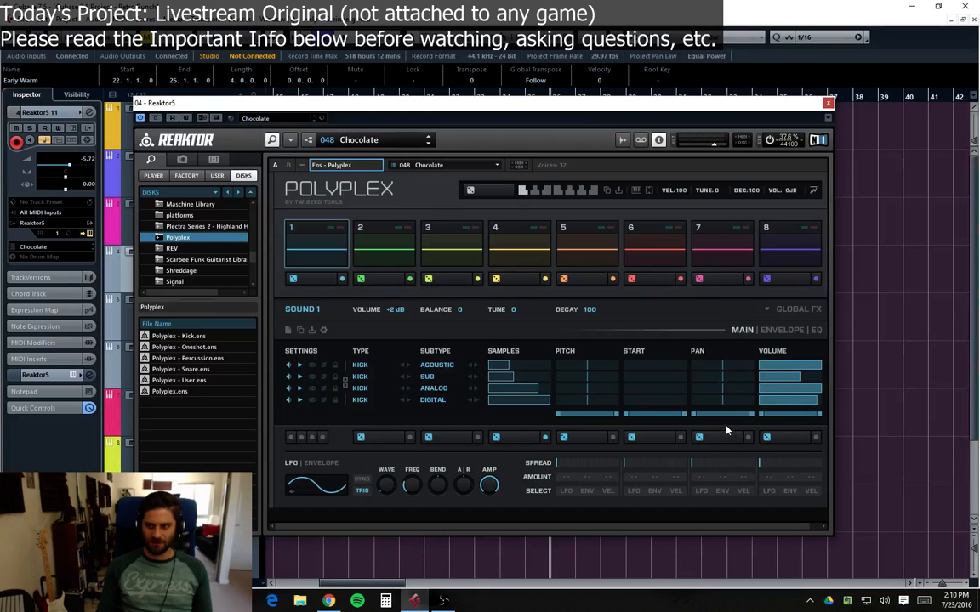
key(Escape)
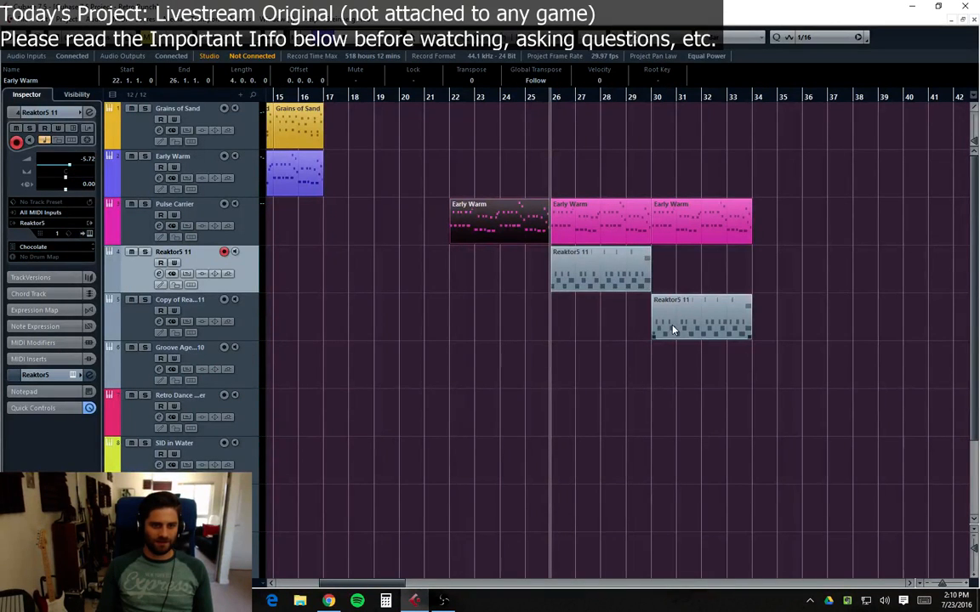
Step: Select the Reaktor5 11 part at bar 30 on the copy track and play the arrangement
click(571, 266)
click(676, 310)
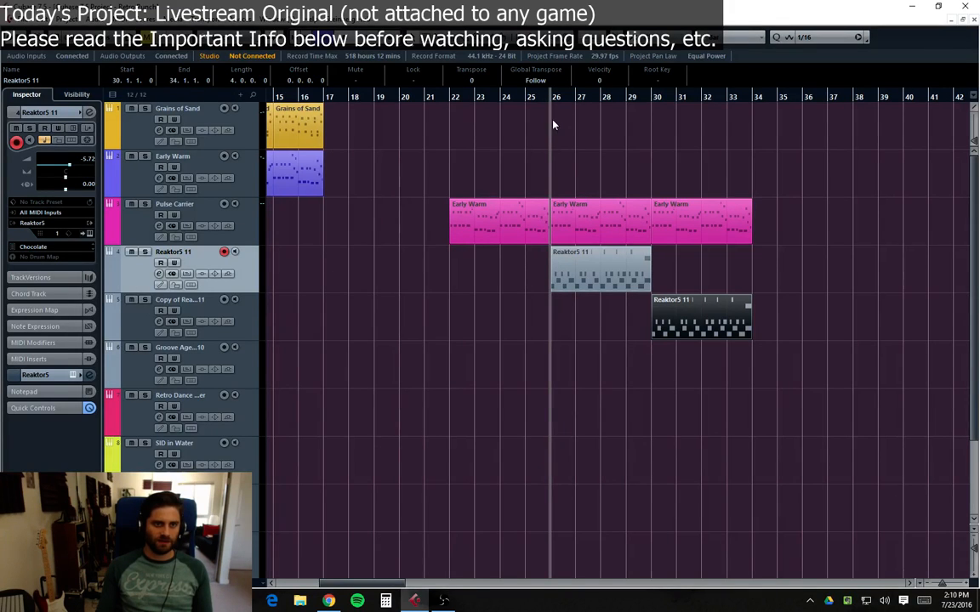
key(space)
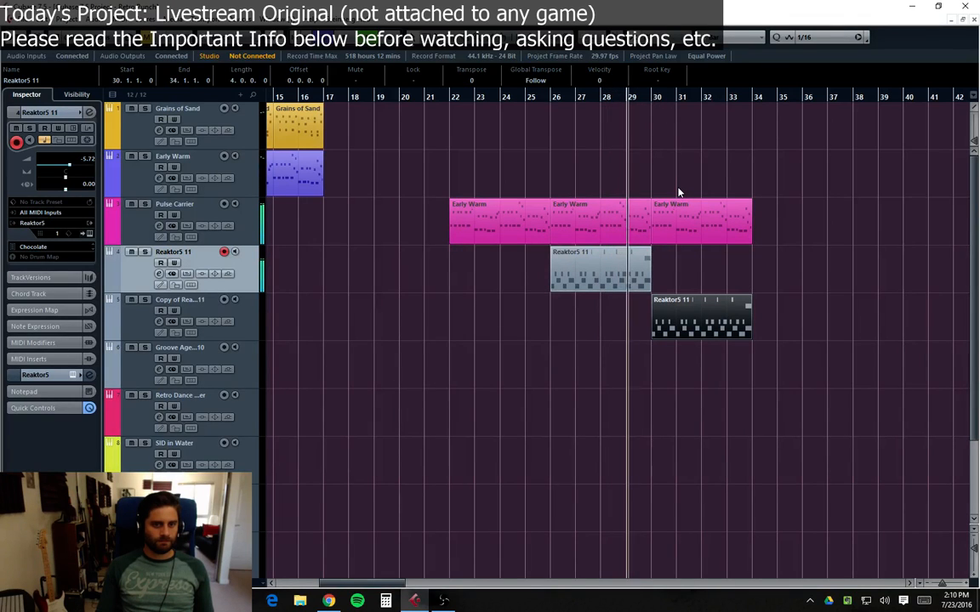
Step: Select each track in turn to inspect its instrument and preset in the inspector
click(129, 327)
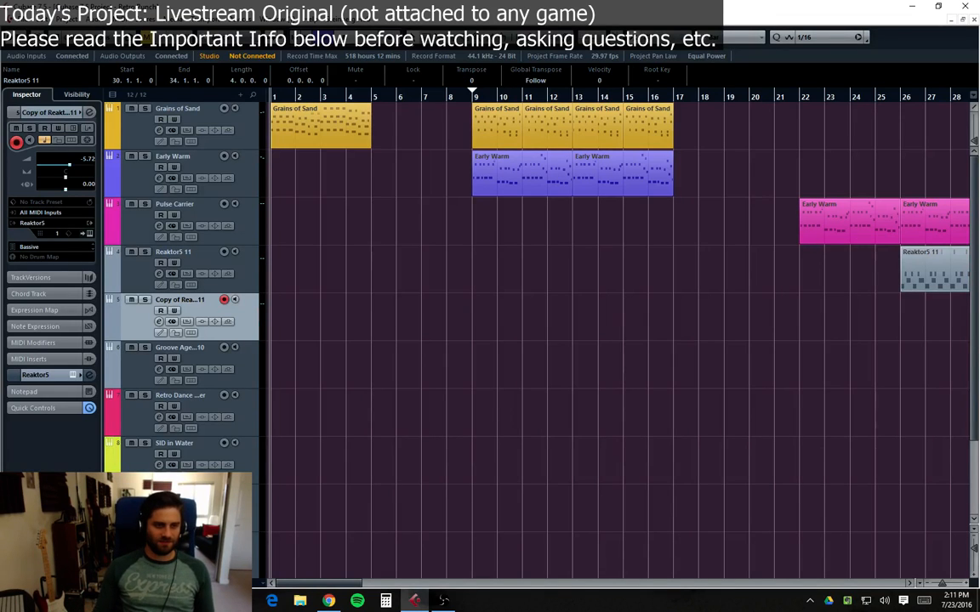
click(357, 411)
click(146, 361)
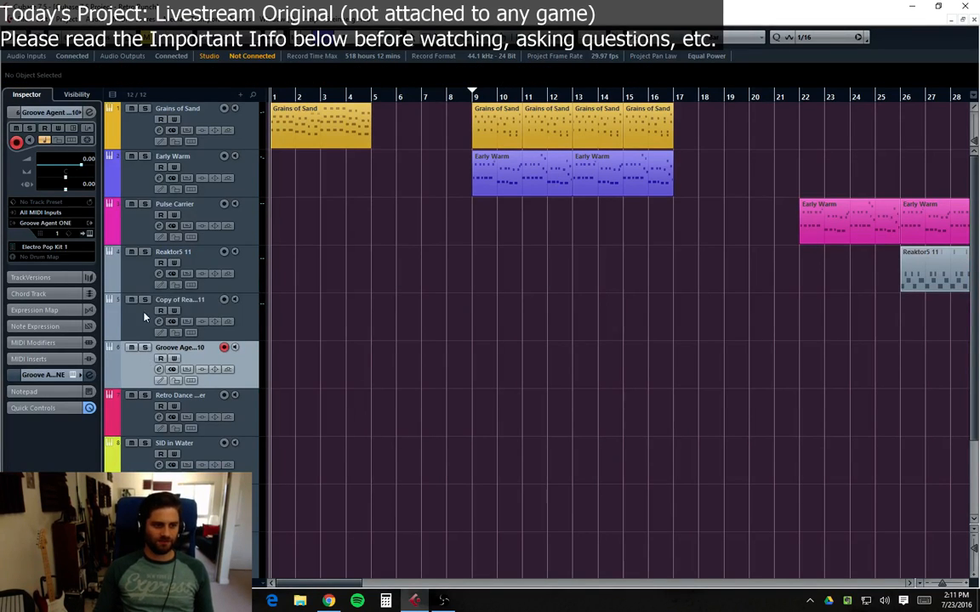
click(142, 314)
click(128, 282)
click(131, 234)
click(136, 192)
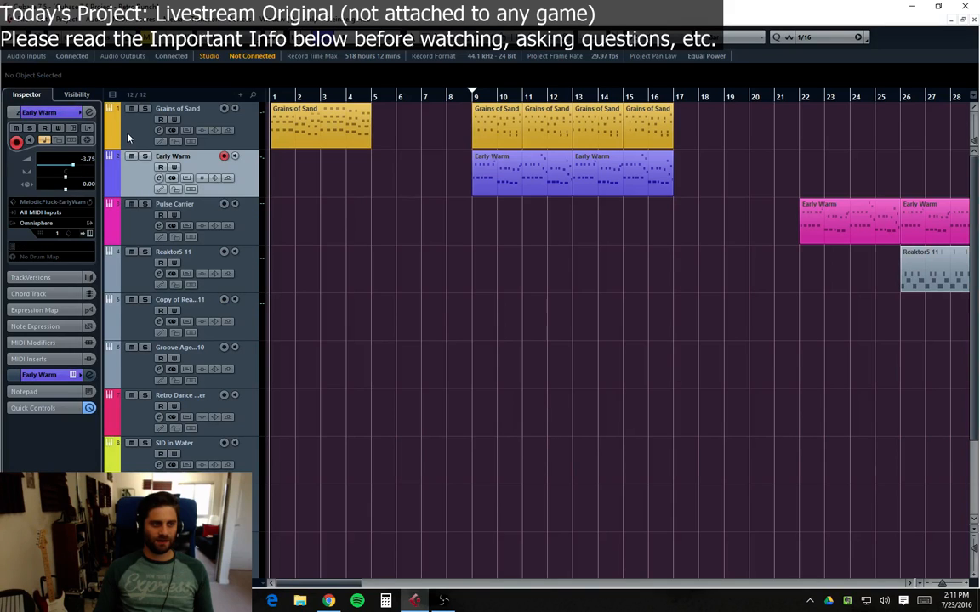
click(129, 142)
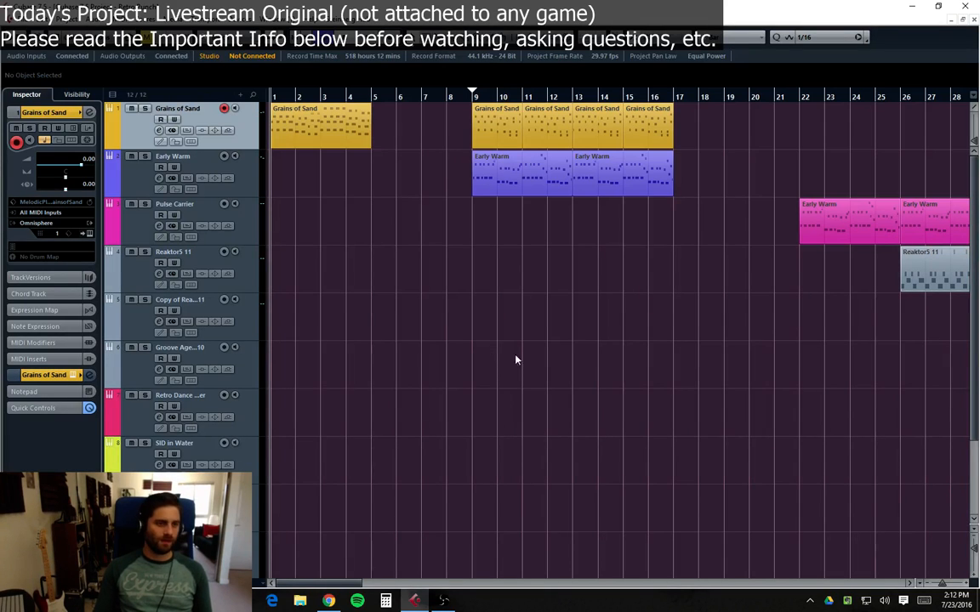
click(134, 177)
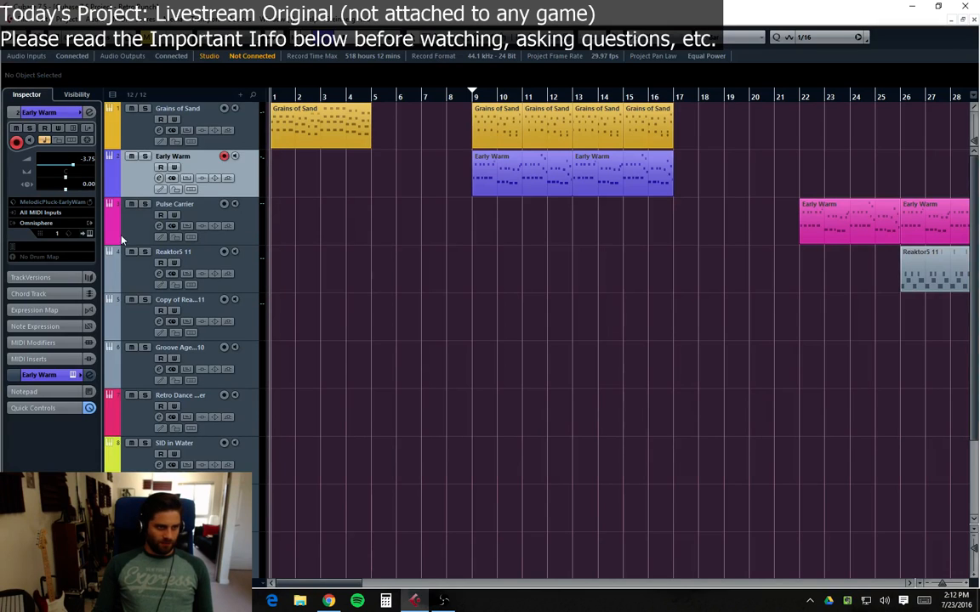
click(120, 231)
click(114, 260)
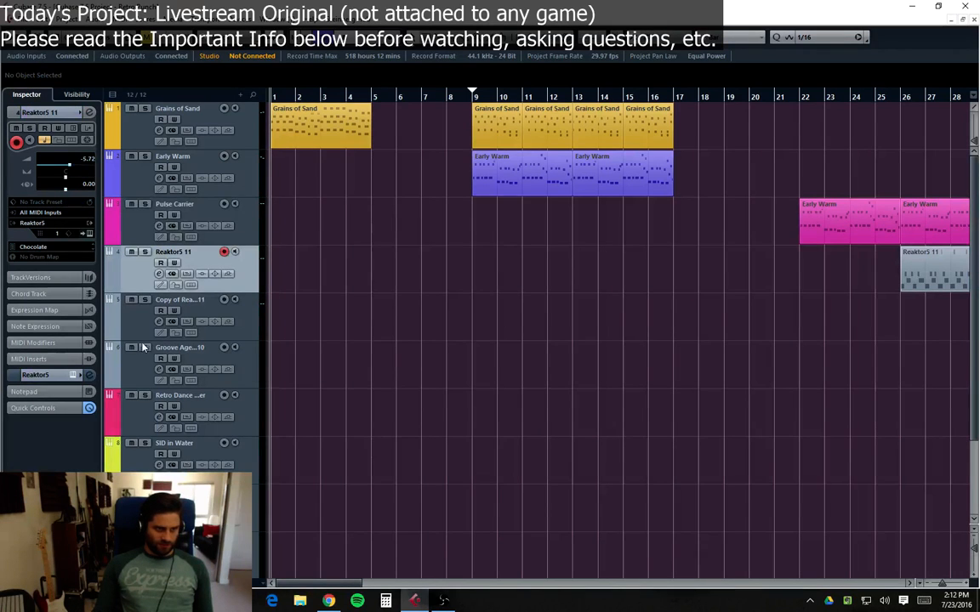
click(125, 145)
click(123, 170)
click(128, 217)
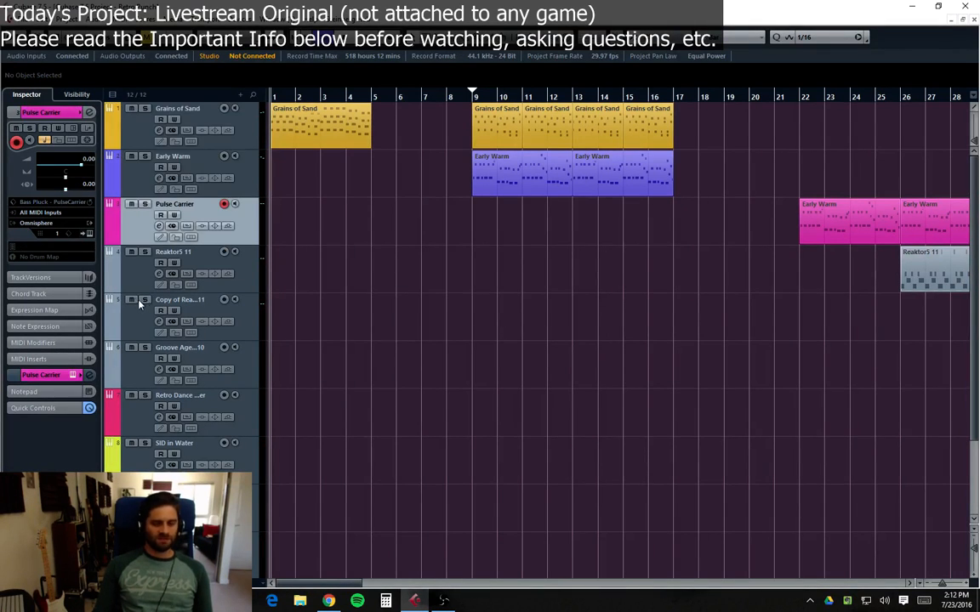
click(132, 277)
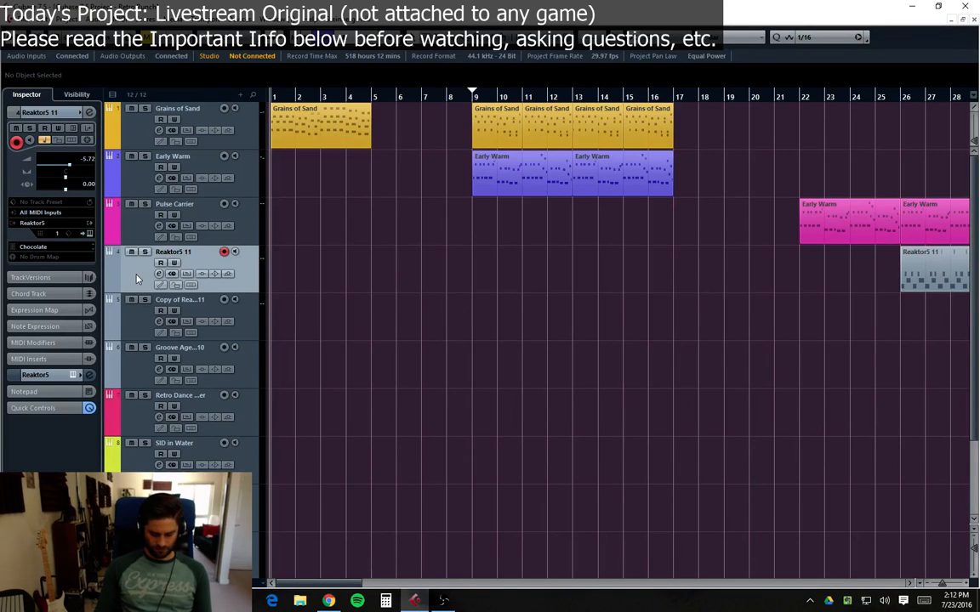
Step: Rename the Reaktor5 11 track to Poly - Chocolate
click(172, 274)
key(Escape)
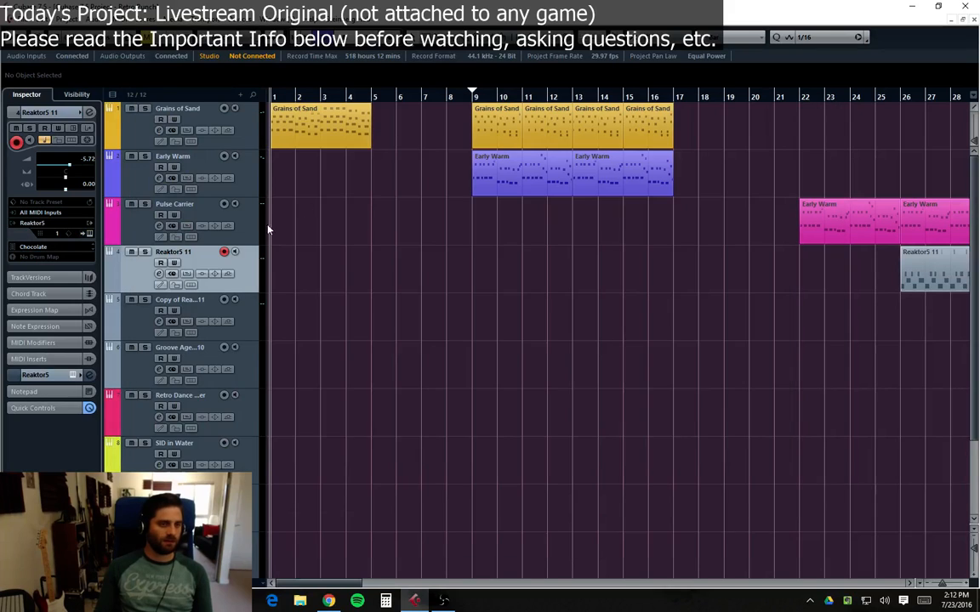
double_click(177, 255)
text(Pol)
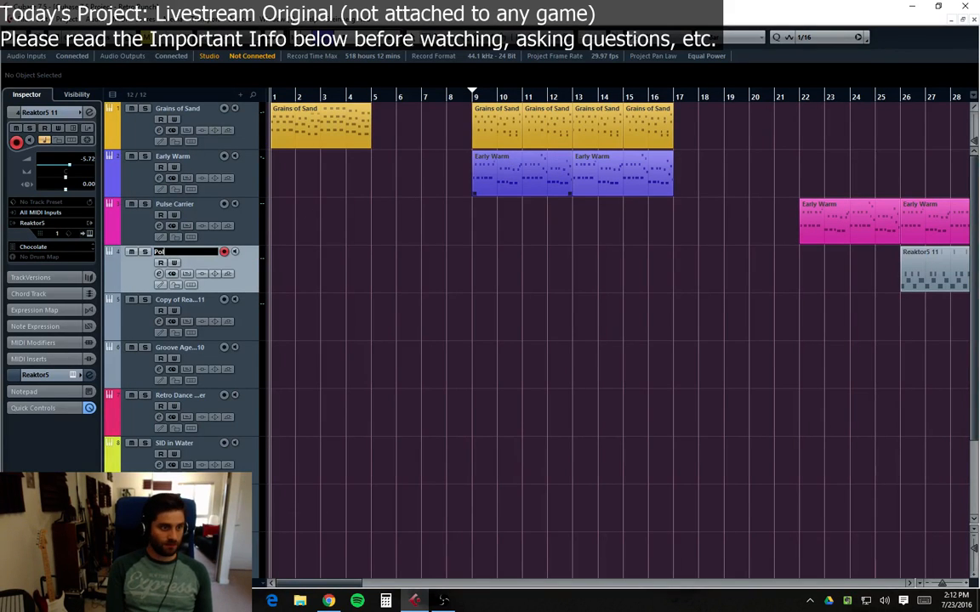
text(y)
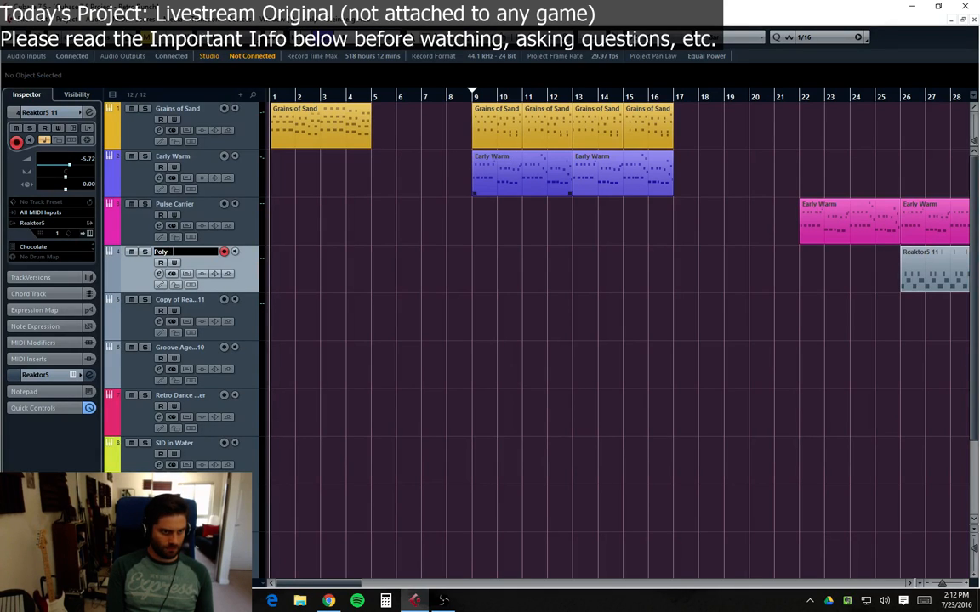
text( - Chocolate)
key(Return)
Step: Check the copied Reaktor track's instrument preset and rename the track to Poly - Bassive
key(Down)
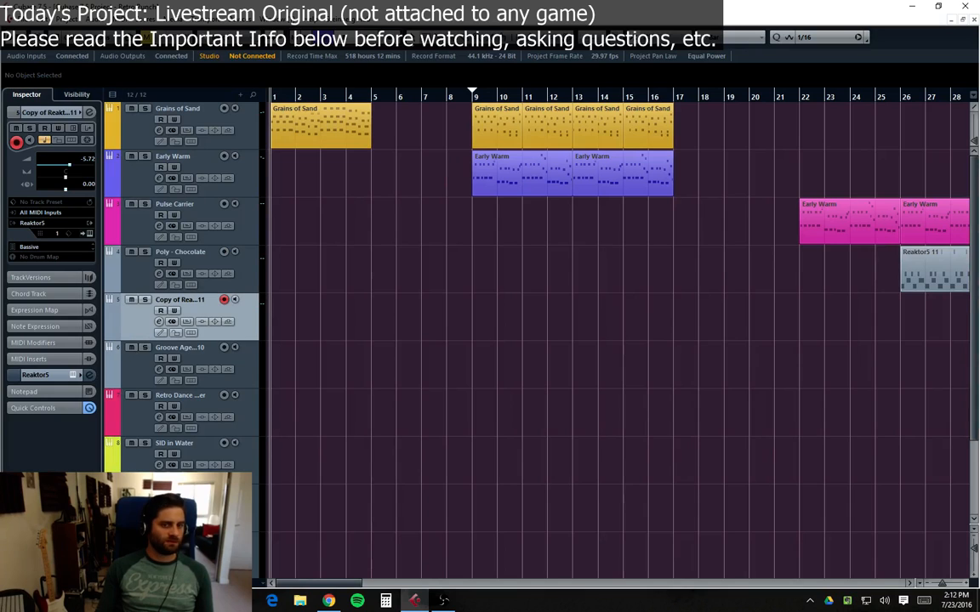
click(175, 332)
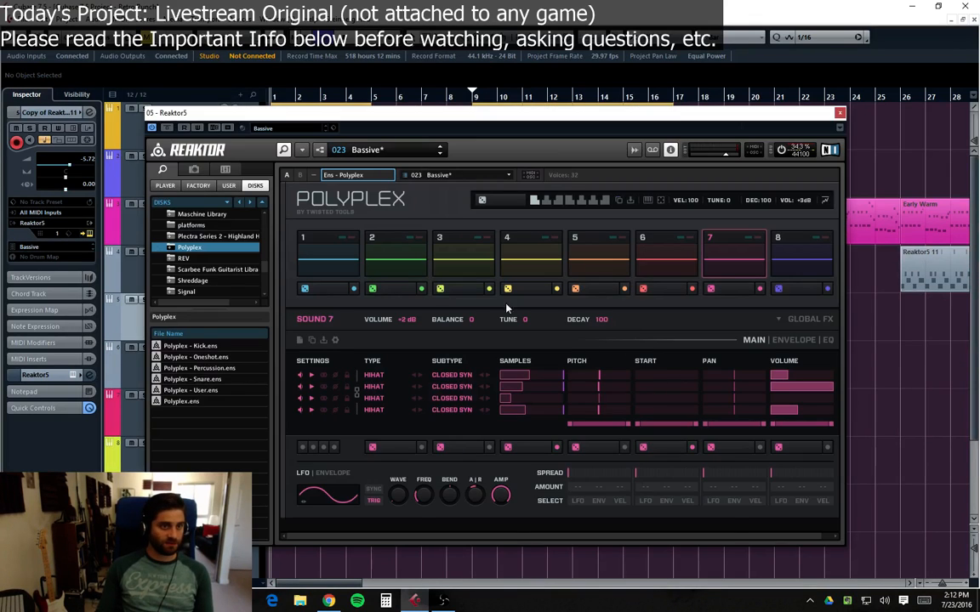
click(175, 333)
double_click(174, 300)
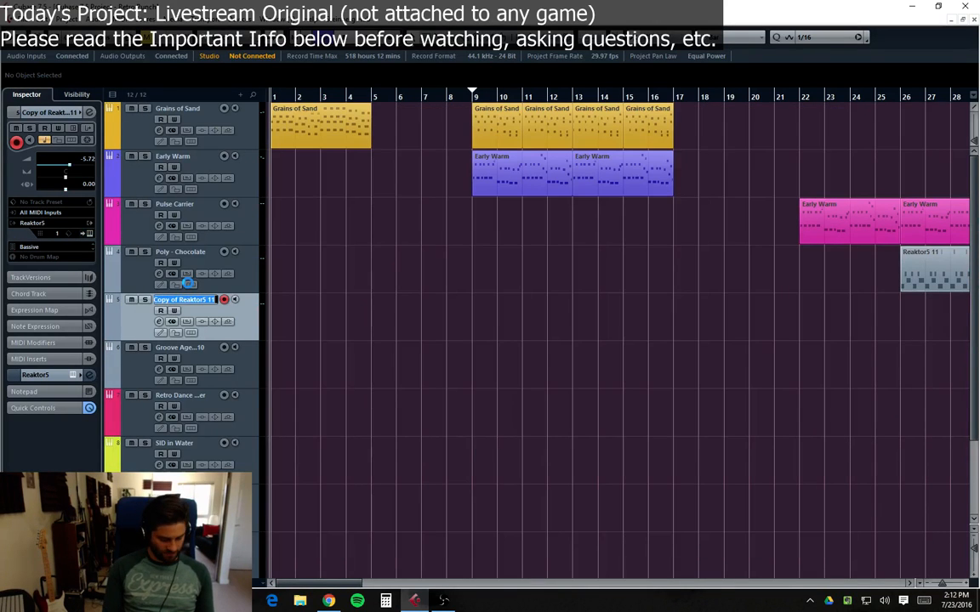
text(Poly)
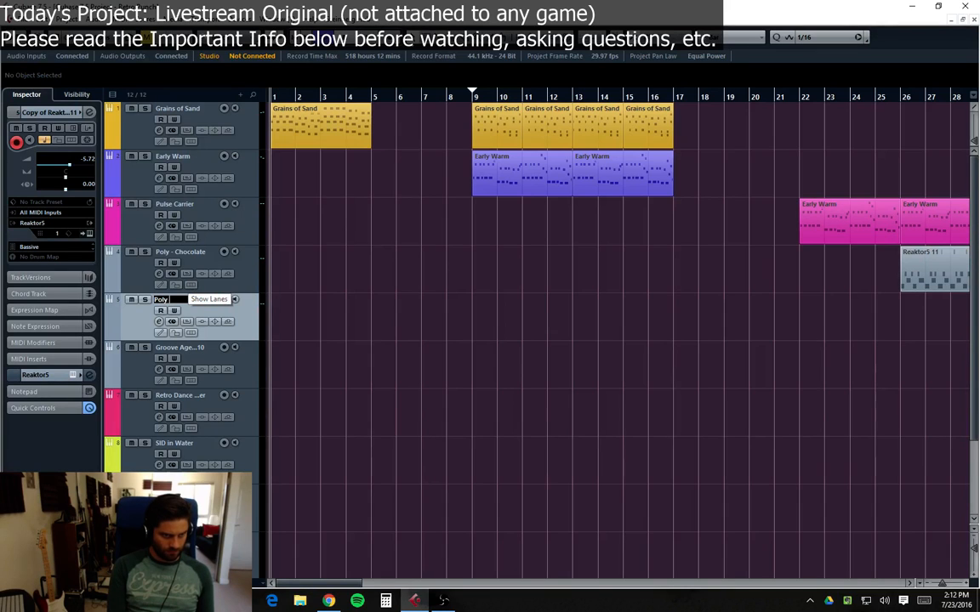
text( - Bassive)
key(Return)
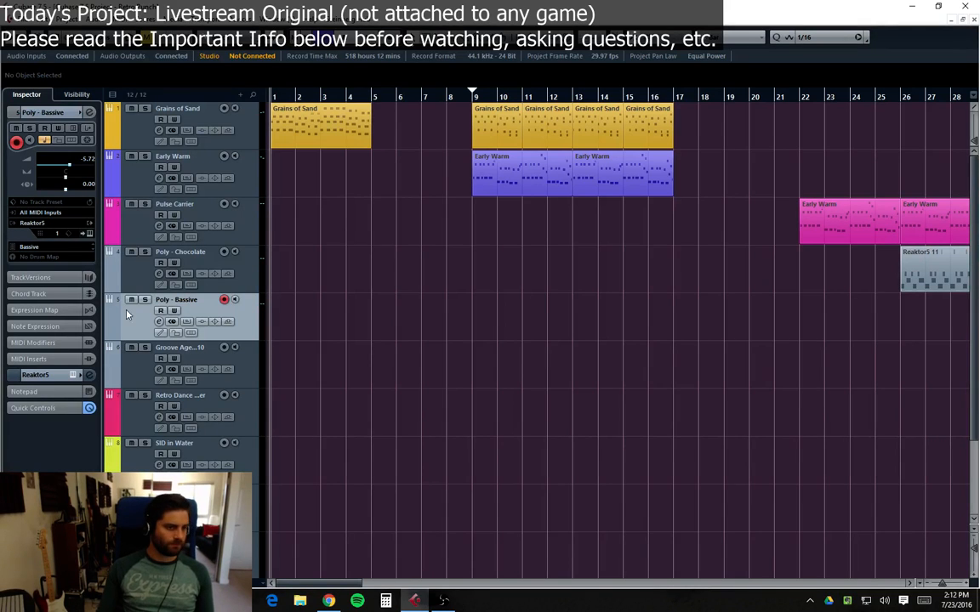
Step: Rename the Groove Agent track to GA1 - Electro Pop
click(142, 342)
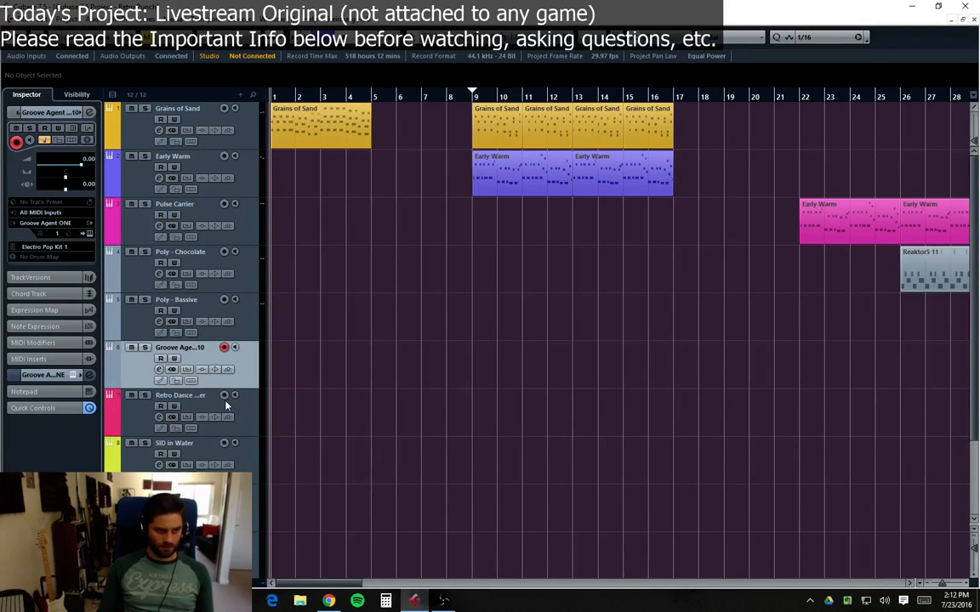
key(e)
text(e)
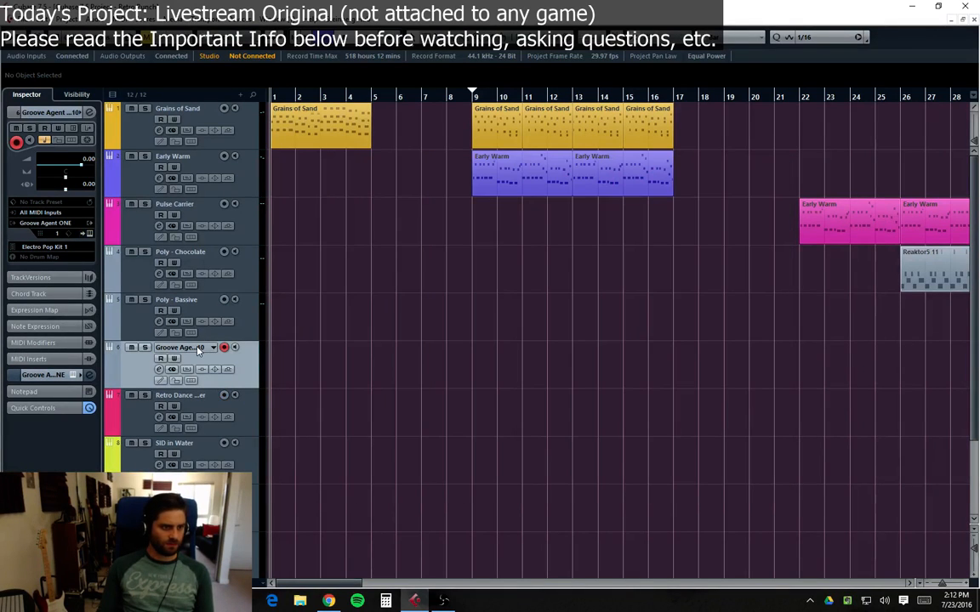
text(Gr)
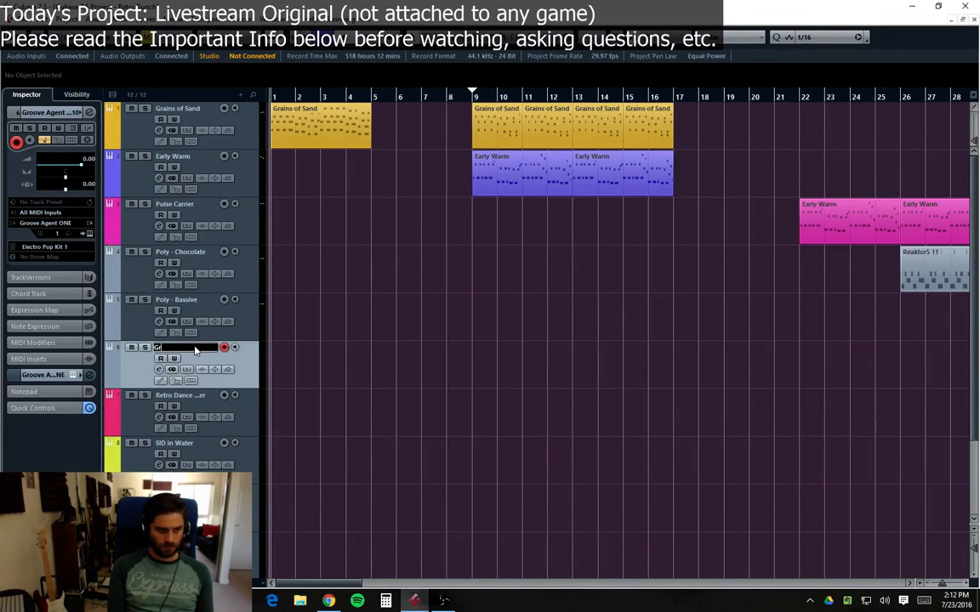
text(A1)
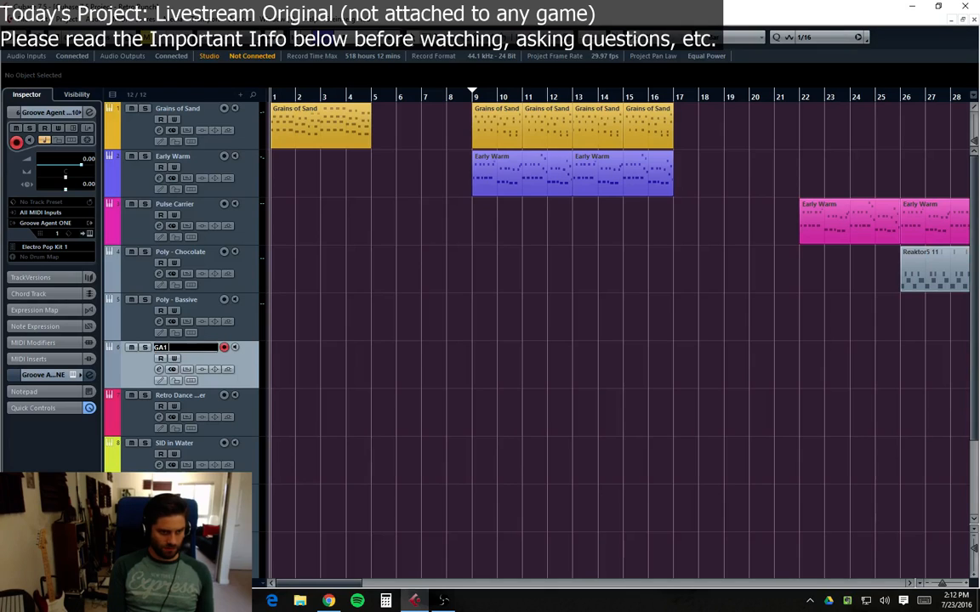
text( - Electro Peop)
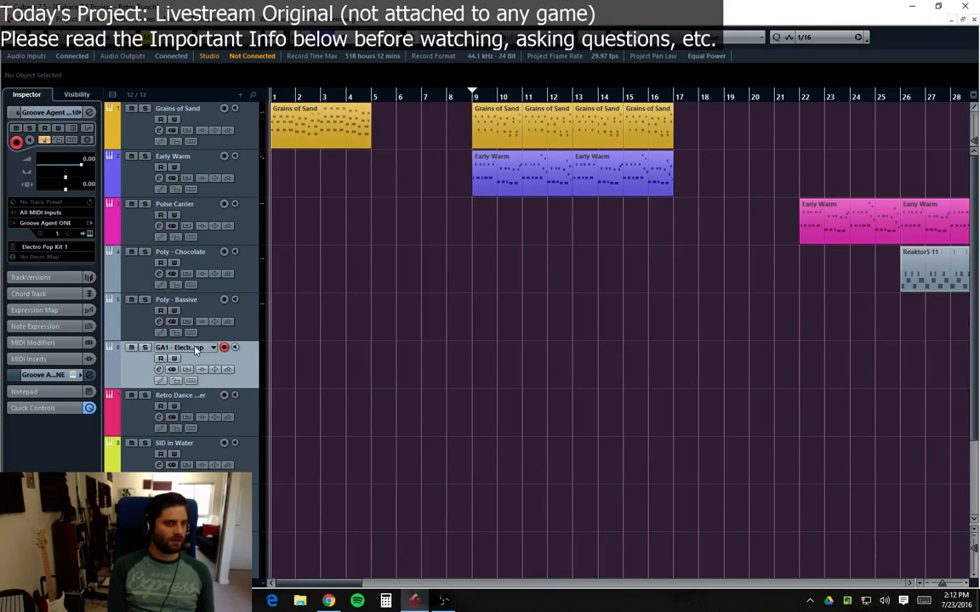
key(Return)
Step: Add a folder track below the Grains of Sand track
click(132, 435)
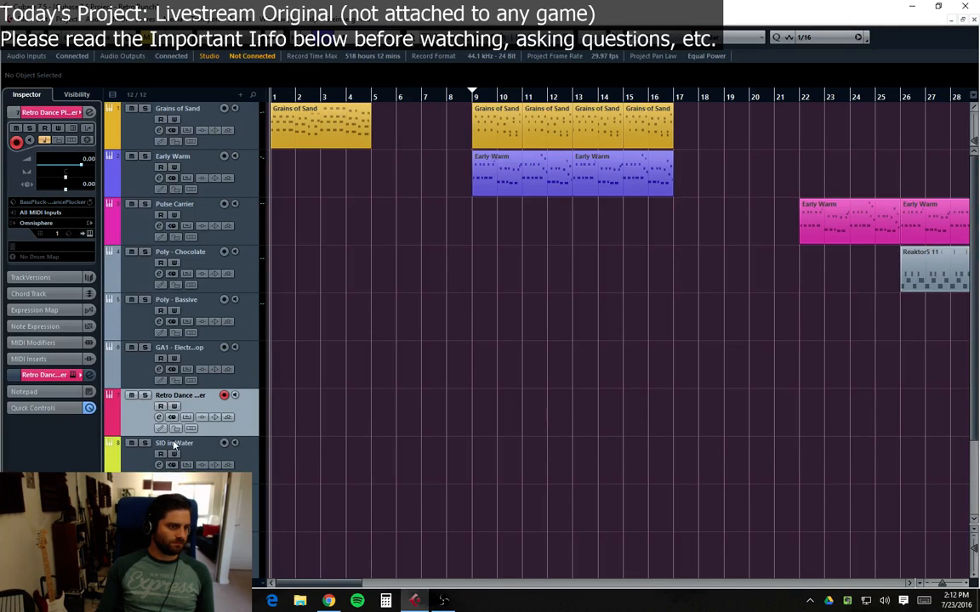
key(Down)
key(Down)
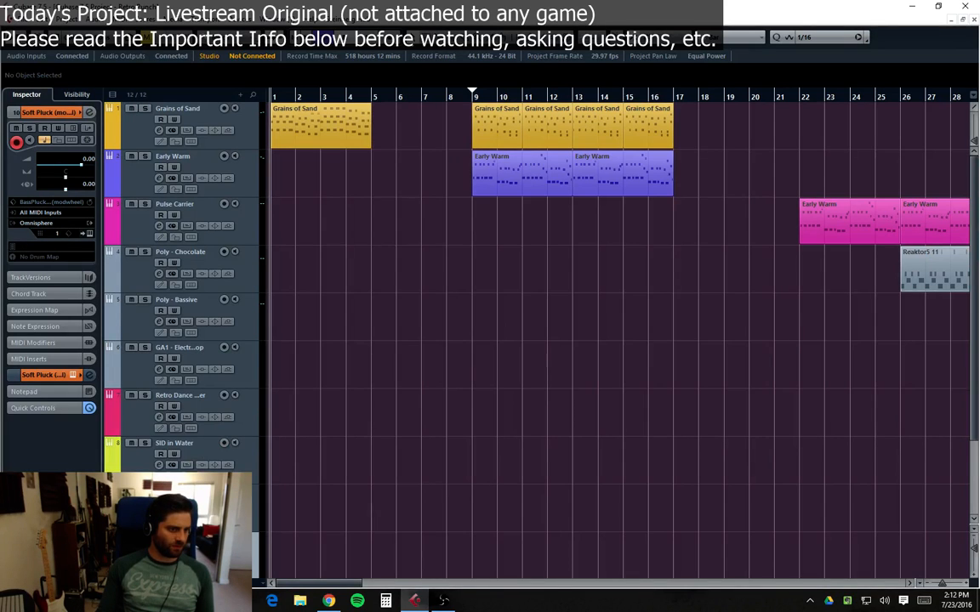
click(125, 140)
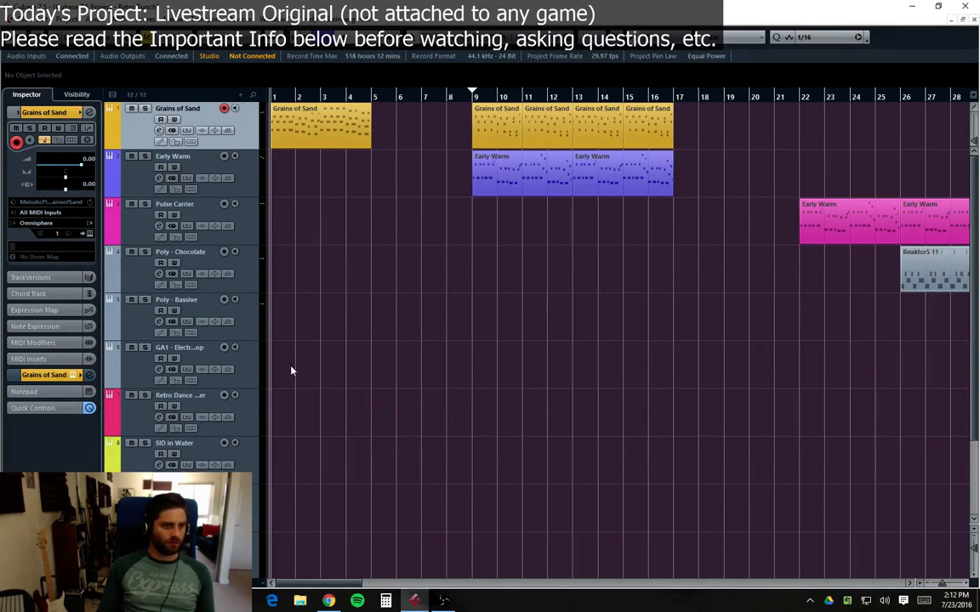
scroll(171, 297, down, 3)
right_click(129, 324)
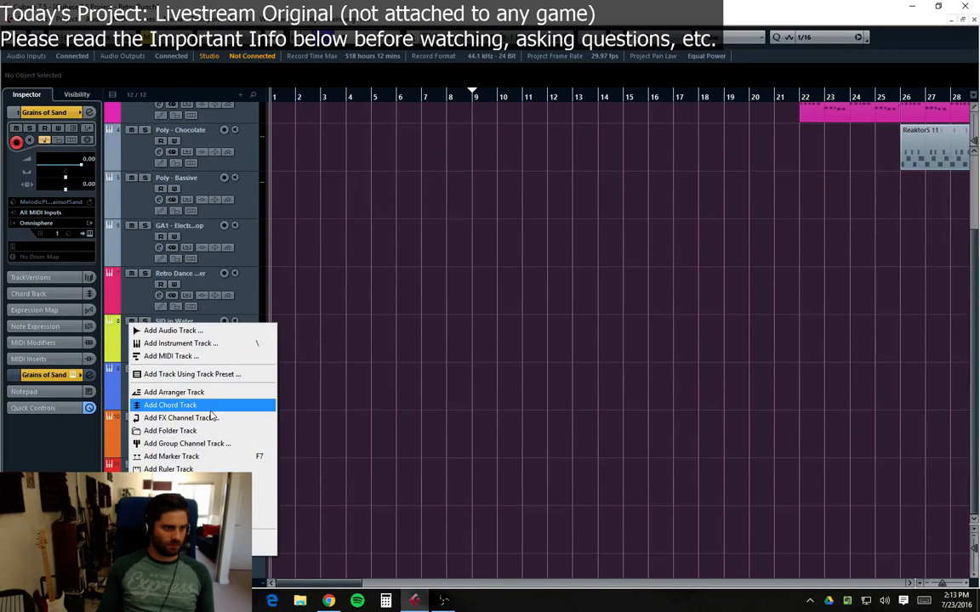
click(194, 432)
scroll(159, 307, up, 3)
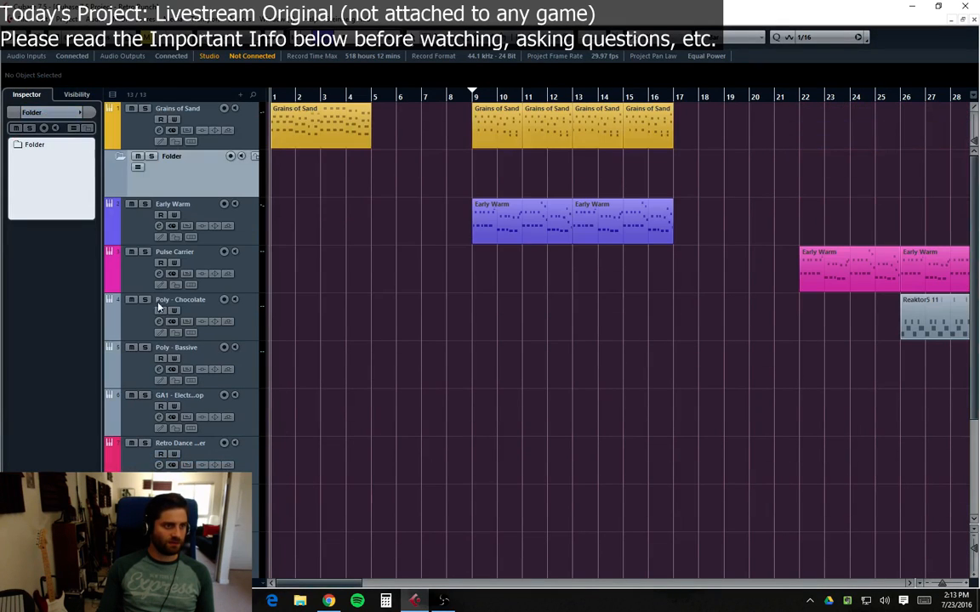
Step: Move the new folder track to the top of the track list and rename it Synth
drag(189, 179, 179, 113)
double_click(178, 110)
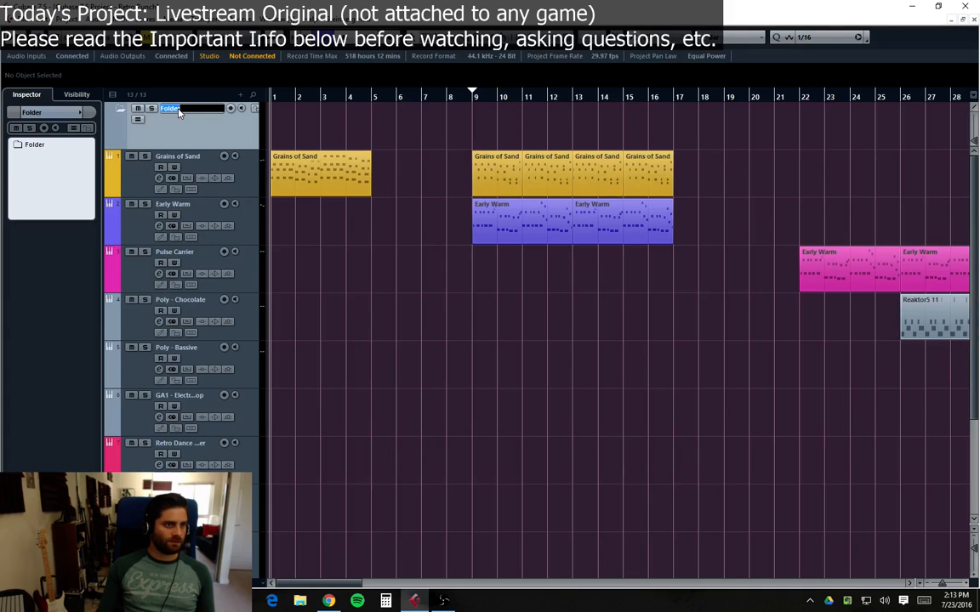
text(Synth)
key(Return)
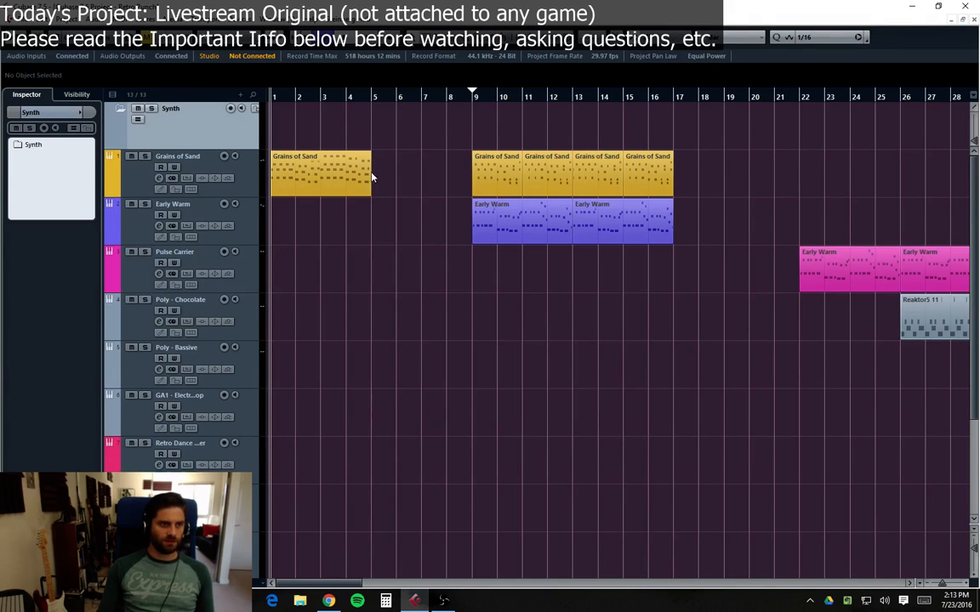
Step: Move the Grains of Sand, Early Warm and Pulse Carrier tracks into the Synth folder
drag(138, 196, 147, 174)
drag(119, 236, 165, 159)
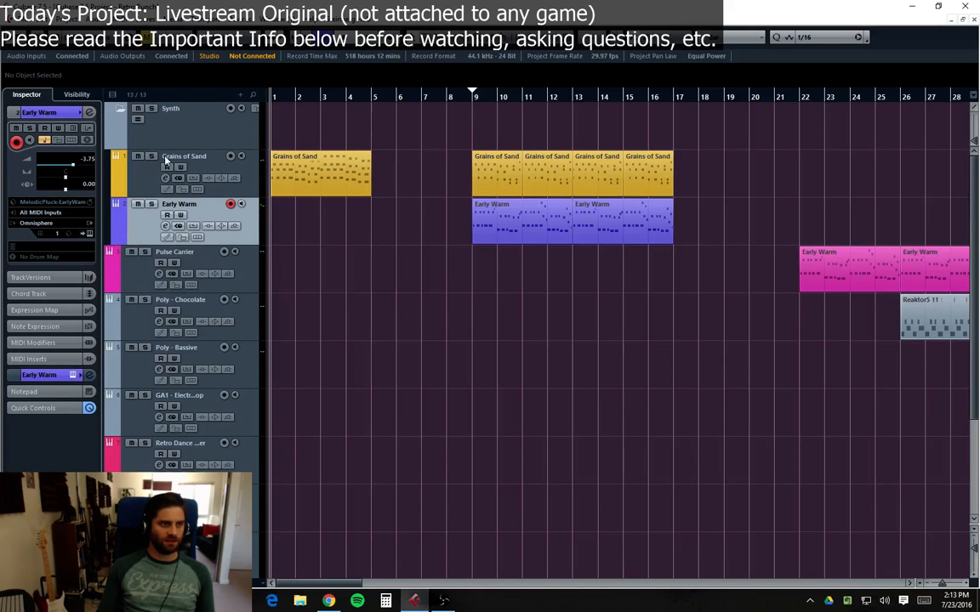
drag(135, 278, 153, 145)
scroll(219, 395, down, 4)
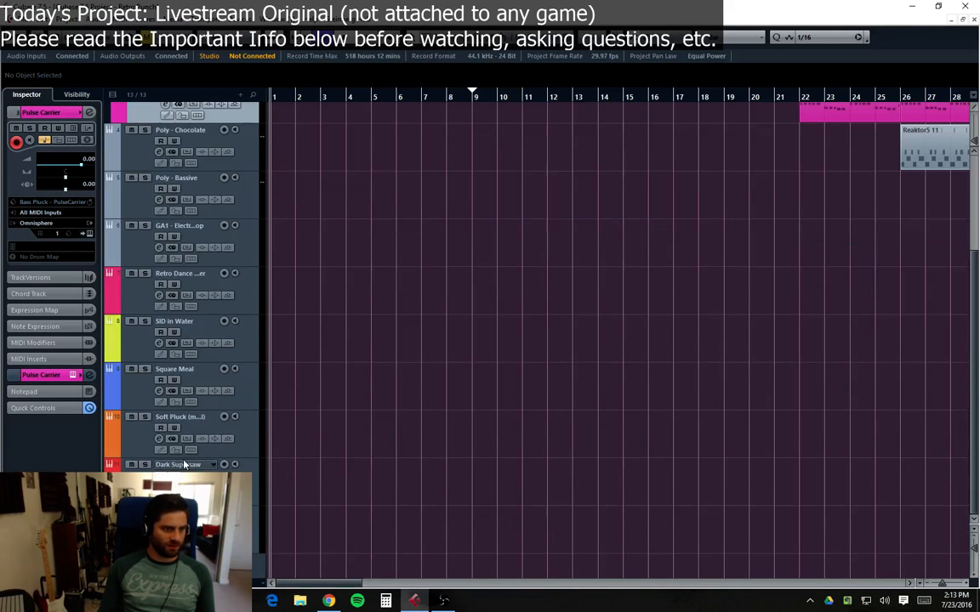
right_click(170, 468)
click(212, 437)
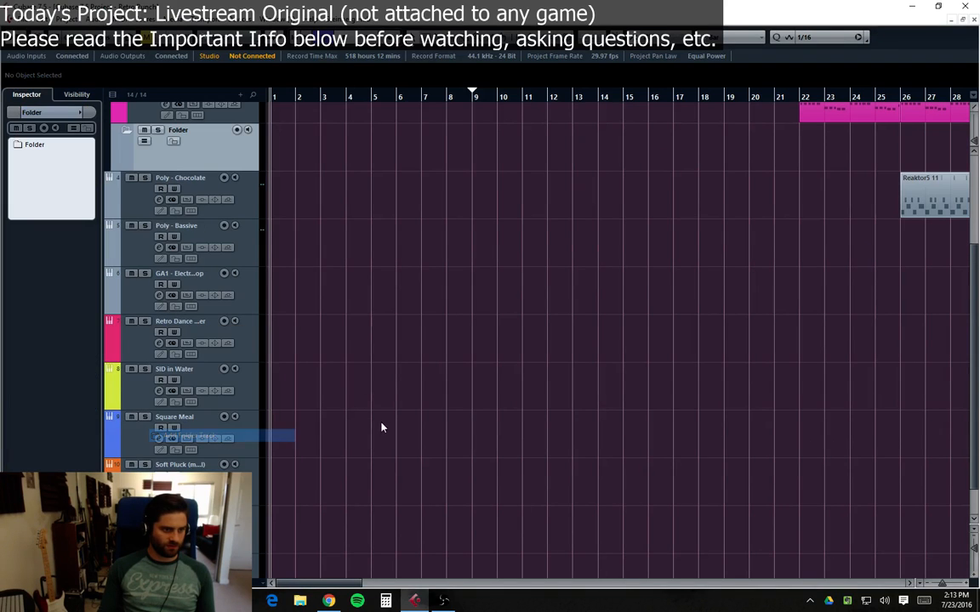
scroll(408, 257, up, 4)
scroll(408, 257, up, 2)
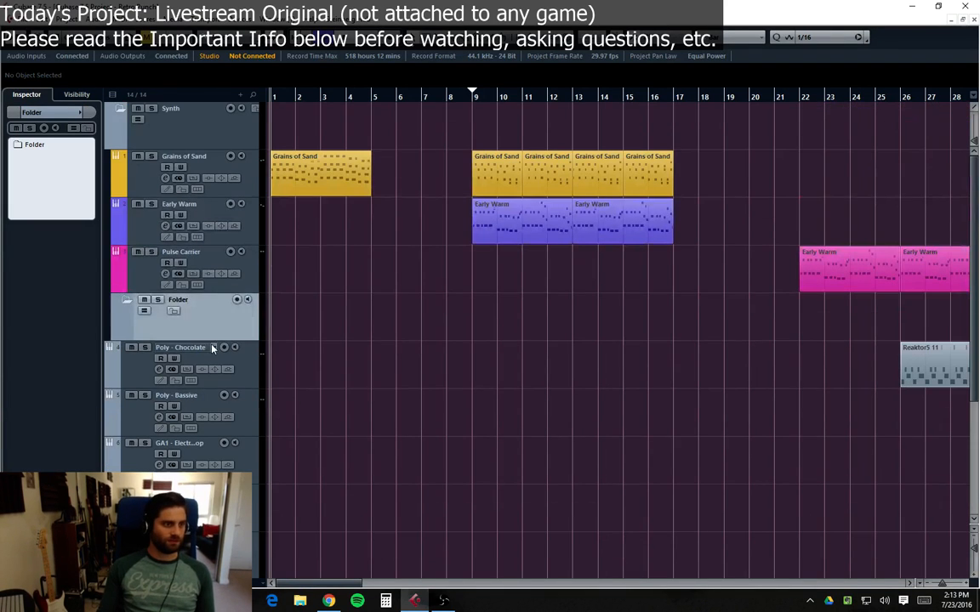
click(211, 347)
click(183, 329)
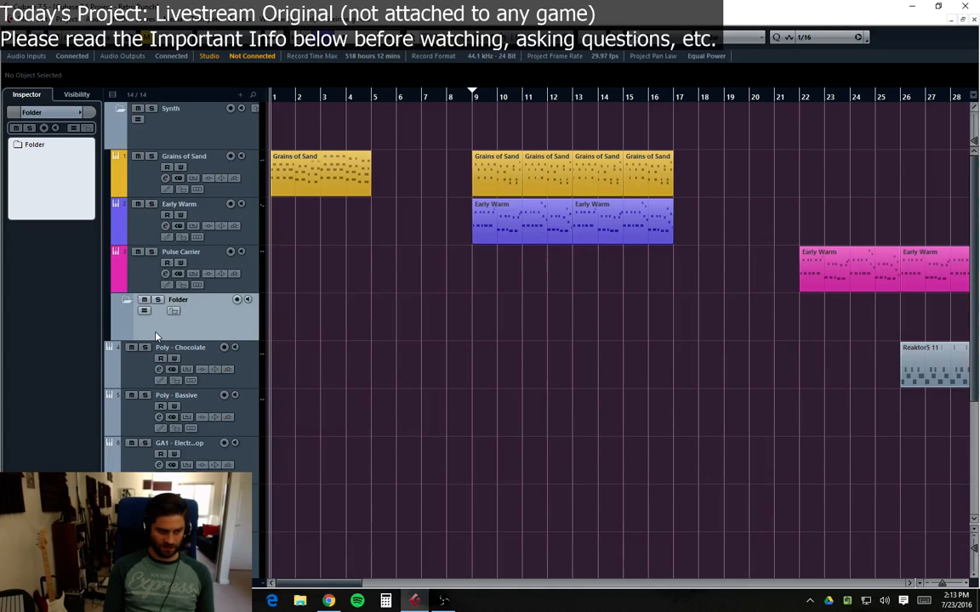
key(Delete)
Step: Add a folder track below the Pulse Carrier track and name it Drums
scroll(176, 330, down, 4)
click(176, 330)
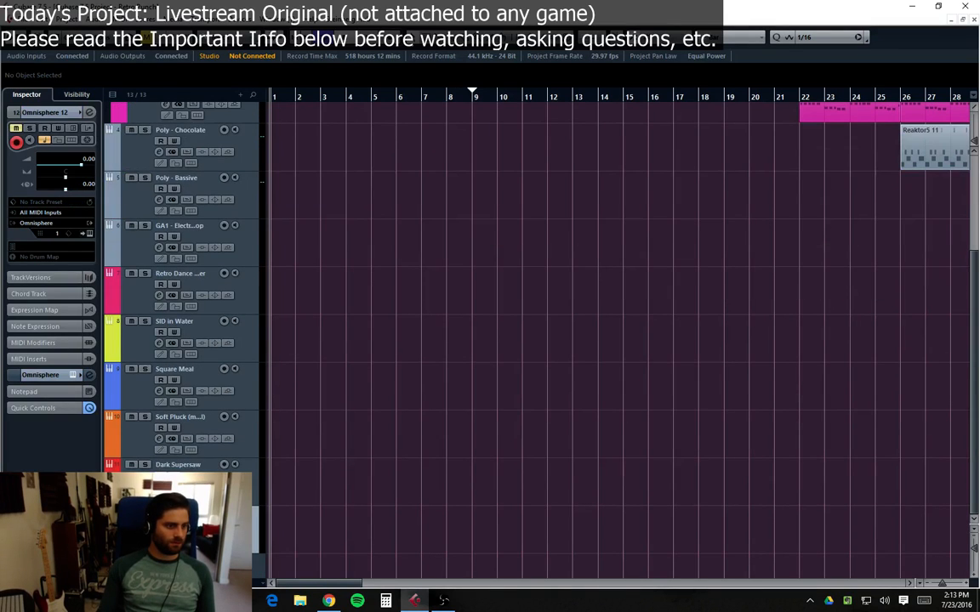
right_click(135, 333)
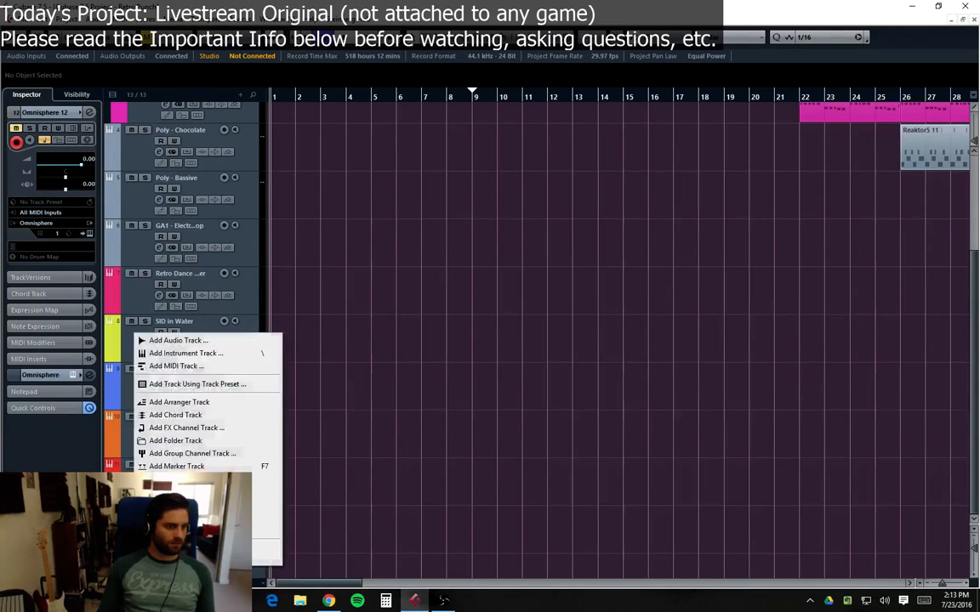
click(180, 440)
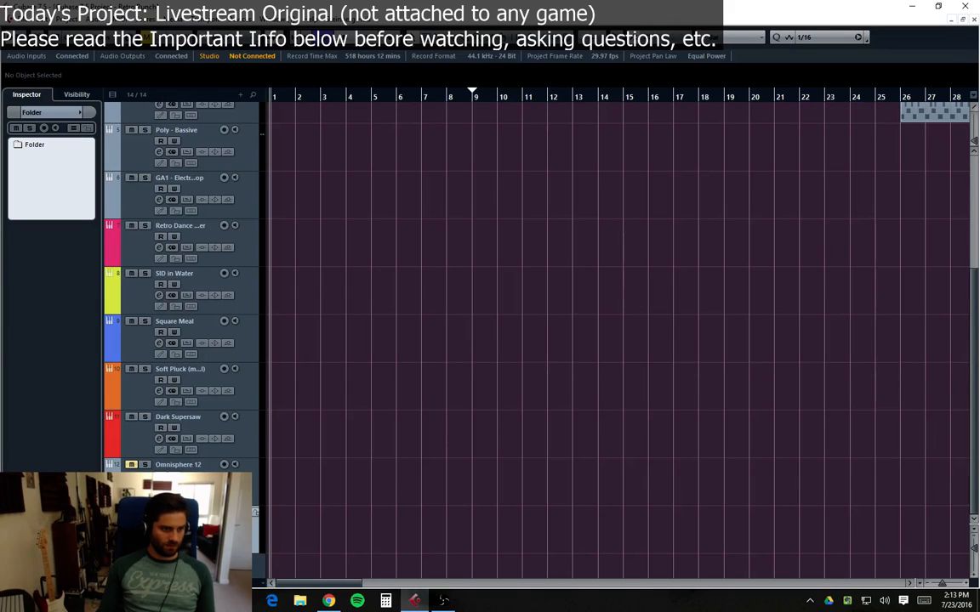
text(Drums)
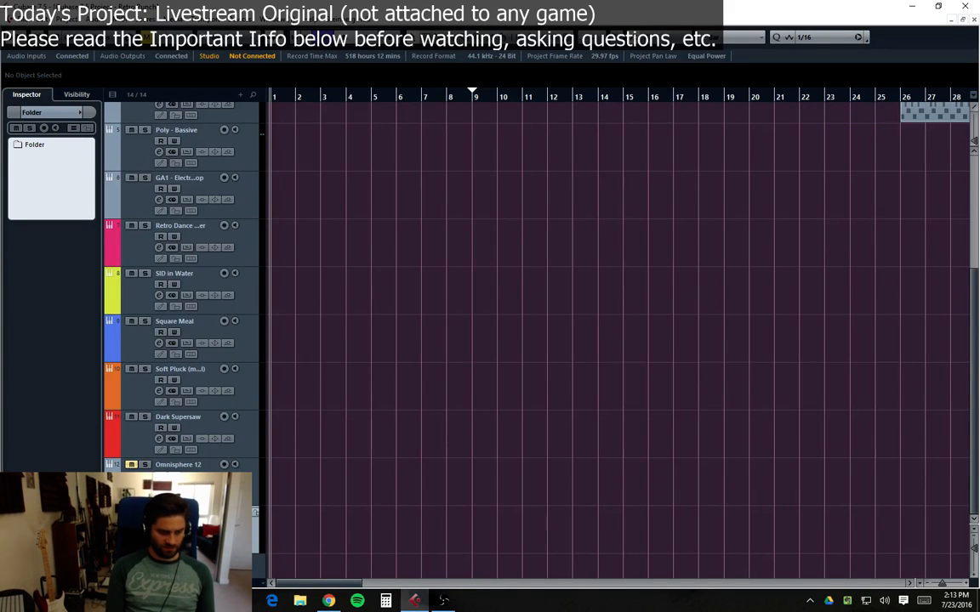
key(Return)
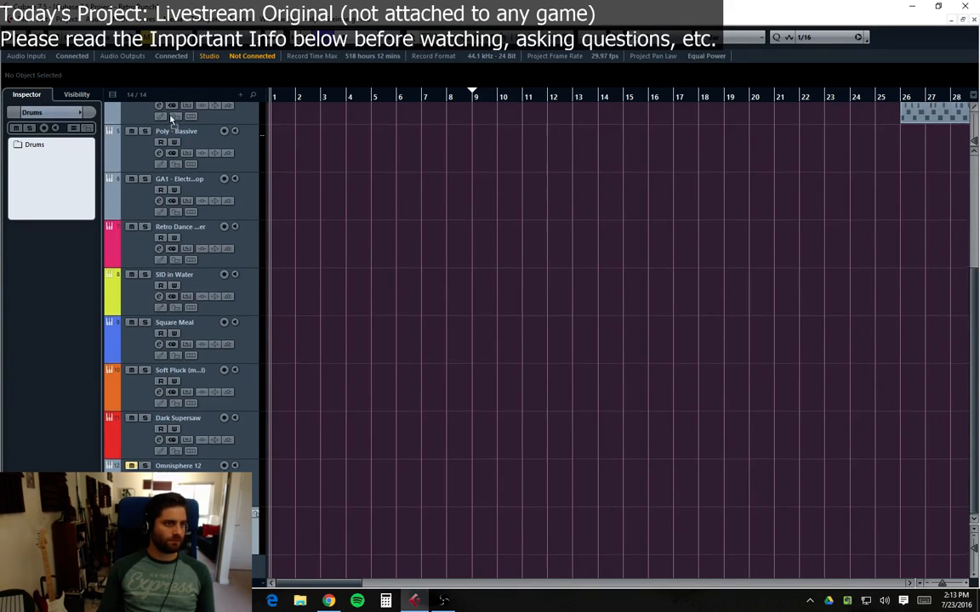
Step: Move the Poly - Chocolate, Poly - Bassive and GA1 - Electro Pop tracks into the Drums folder
scroll(195, 164, up, 2)
scroll(194, 164, up, 1)
scroll(174, 124, up, 5)
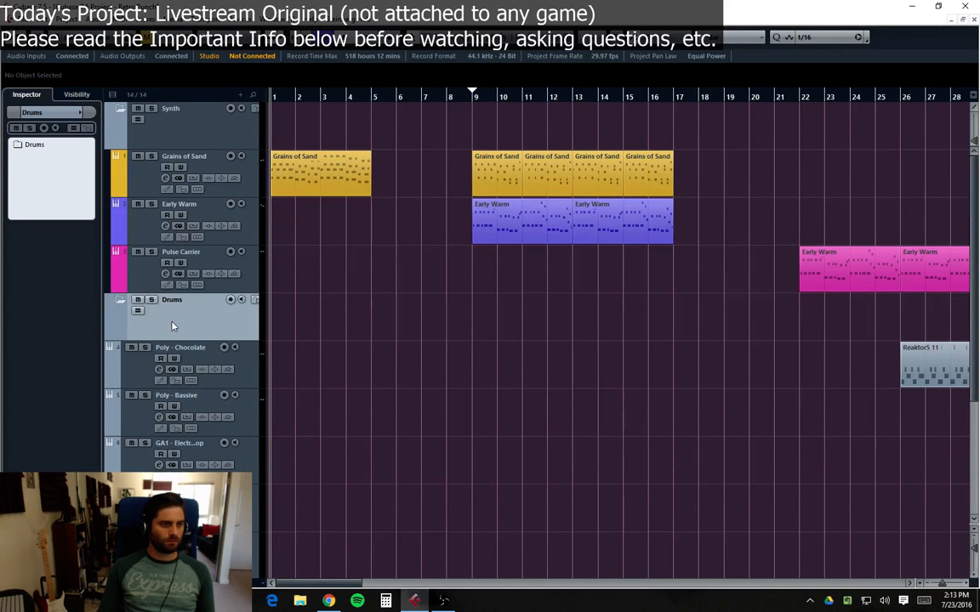
click(146, 378)
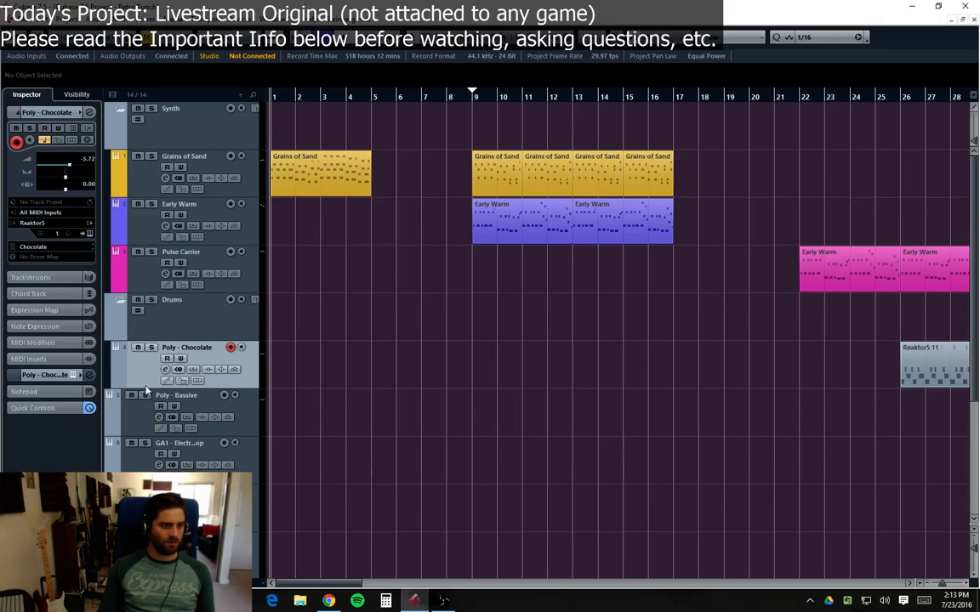
click(147, 393)
drag(146, 448, 159, 328)
click(145, 494)
scroll(141, 426, down, 5)
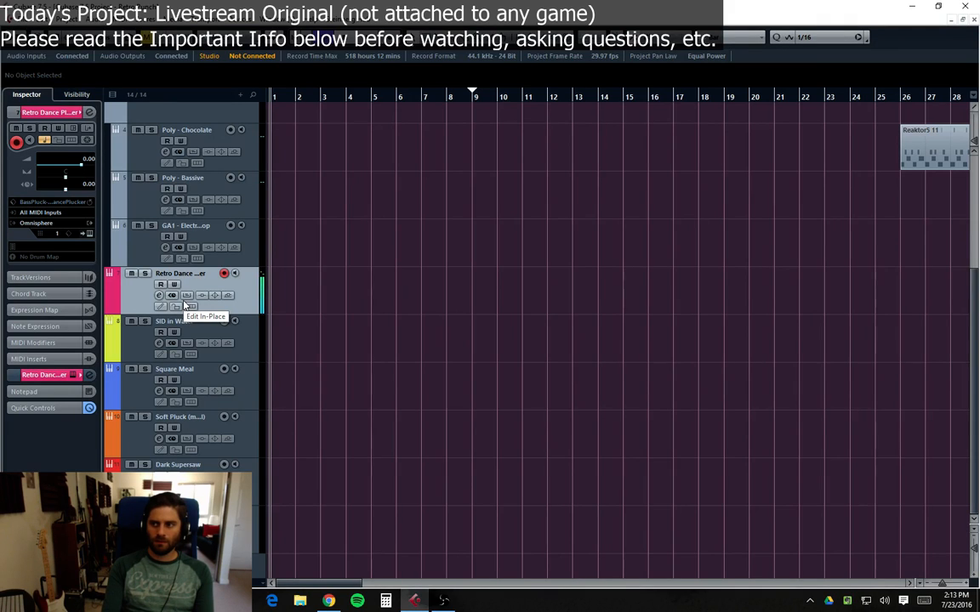
click(141, 347)
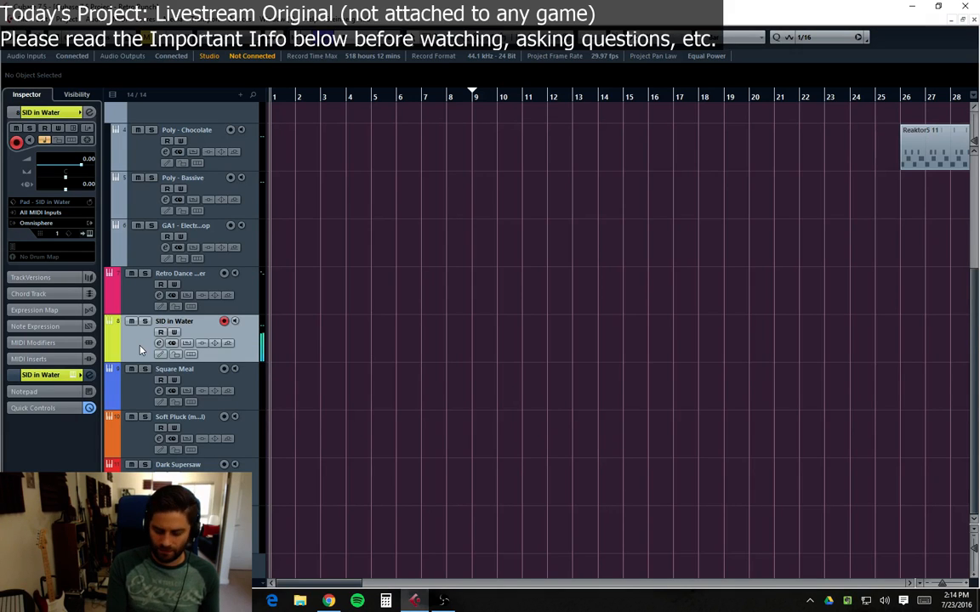
click(162, 374)
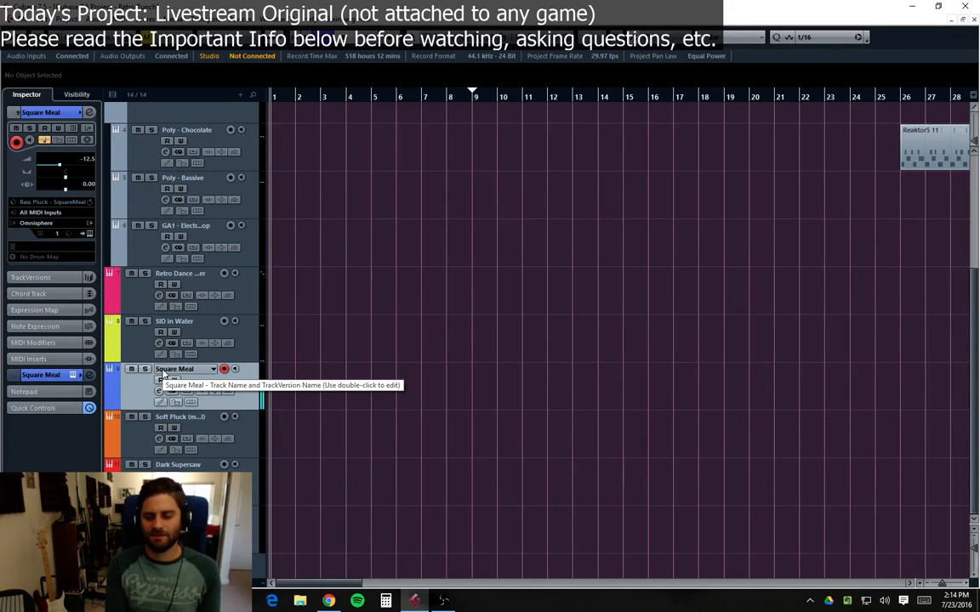
scroll(175, 375, up, 5)
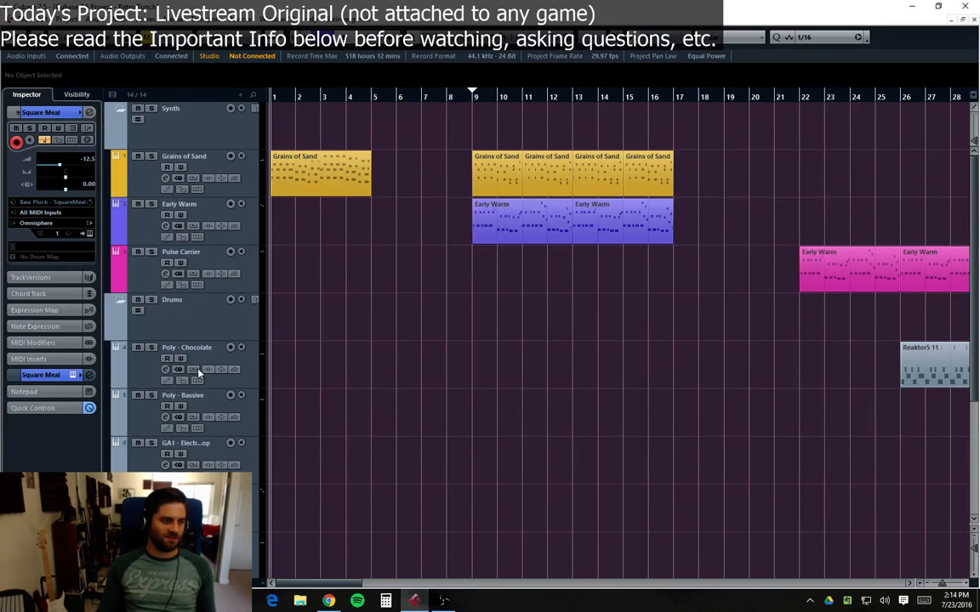
scroll(128, 416, down, 2)
scroll(149, 378, up, 2)
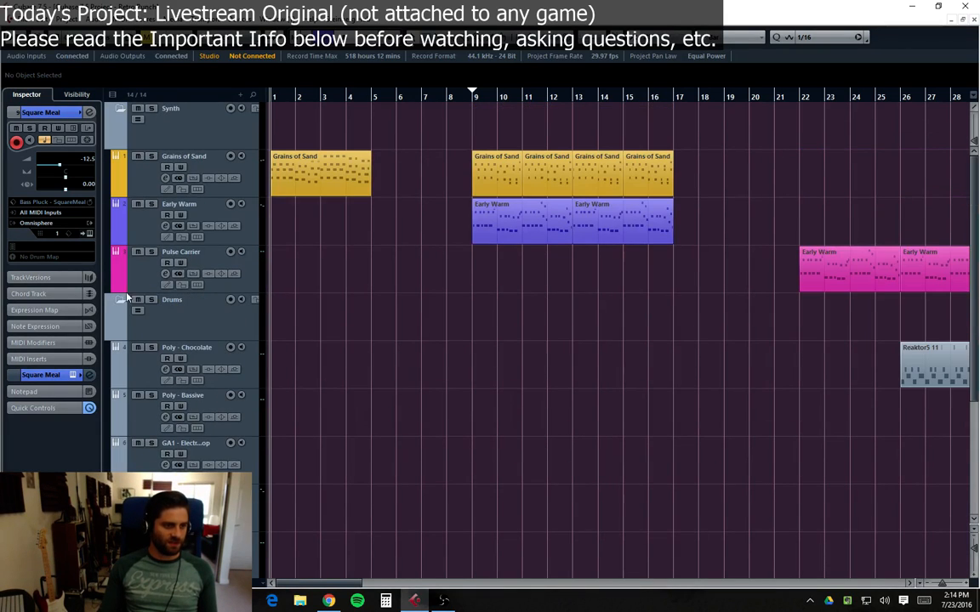
Step: Shrink the Drums and Synth folder track heights and collapse the Drums folder
drag(181, 340, 180, 314)
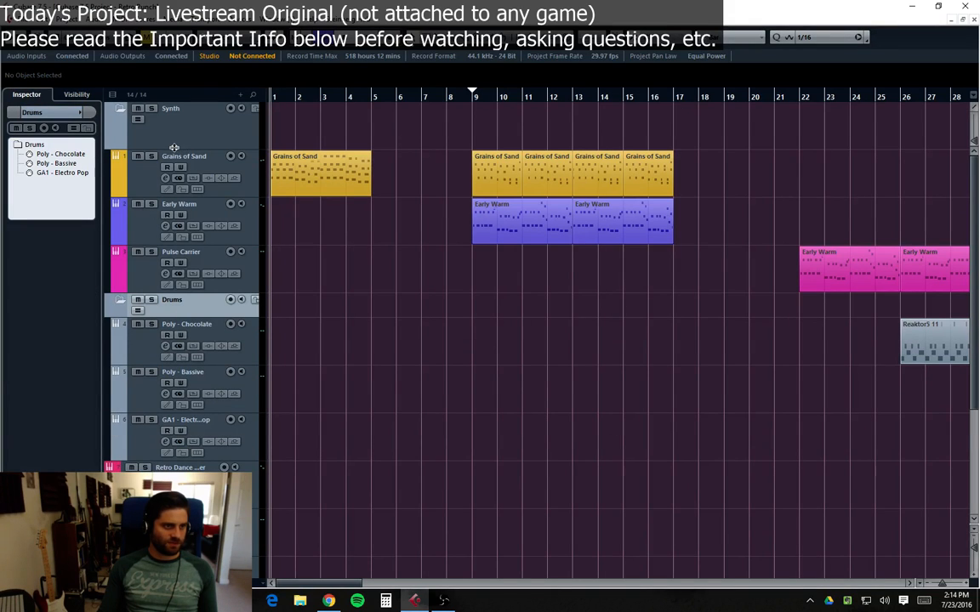
drag(179, 143, 179, 119)
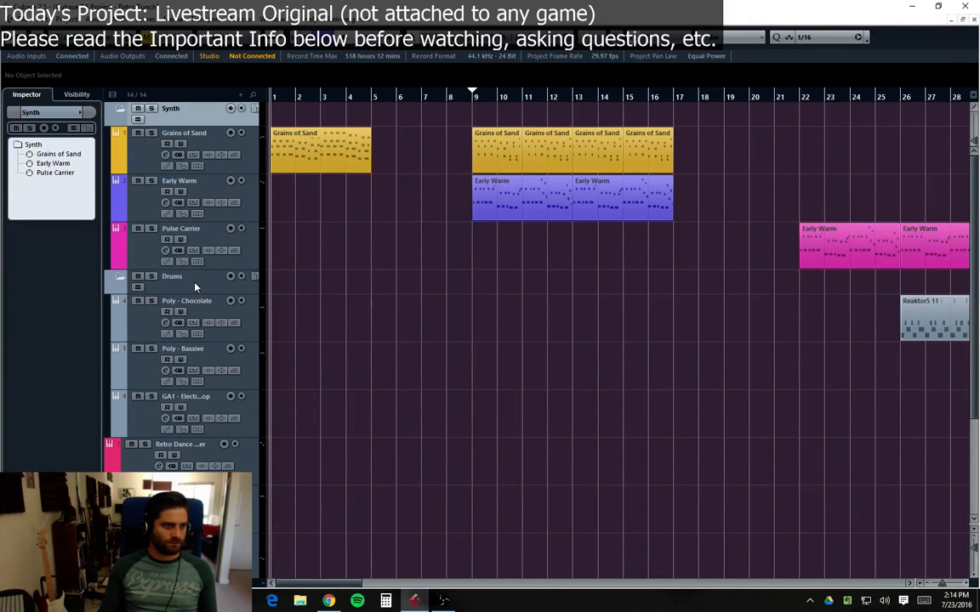
click(194, 286)
click(121, 278)
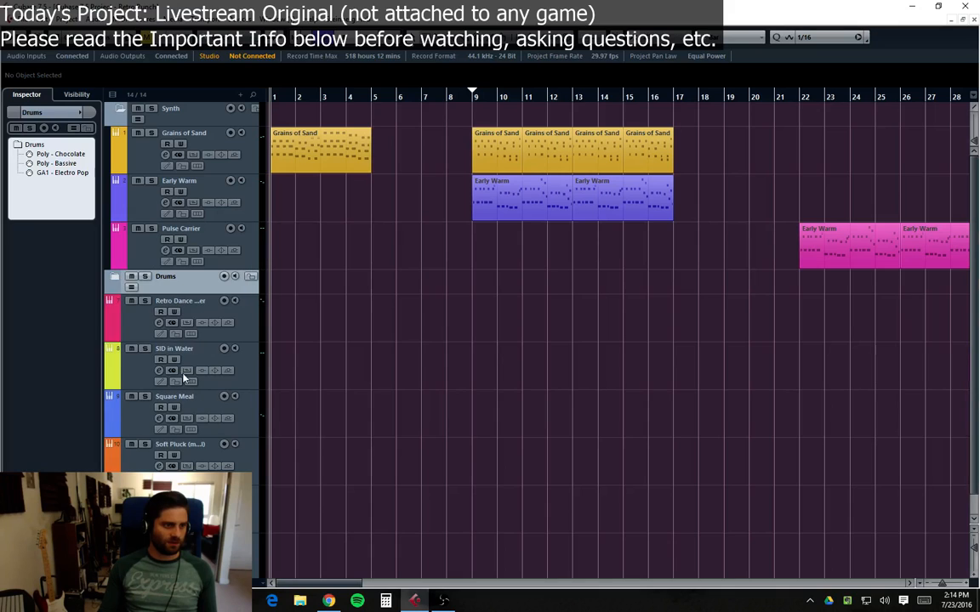
click(152, 329)
scroll(144, 340, down, 1)
click(181, 465)
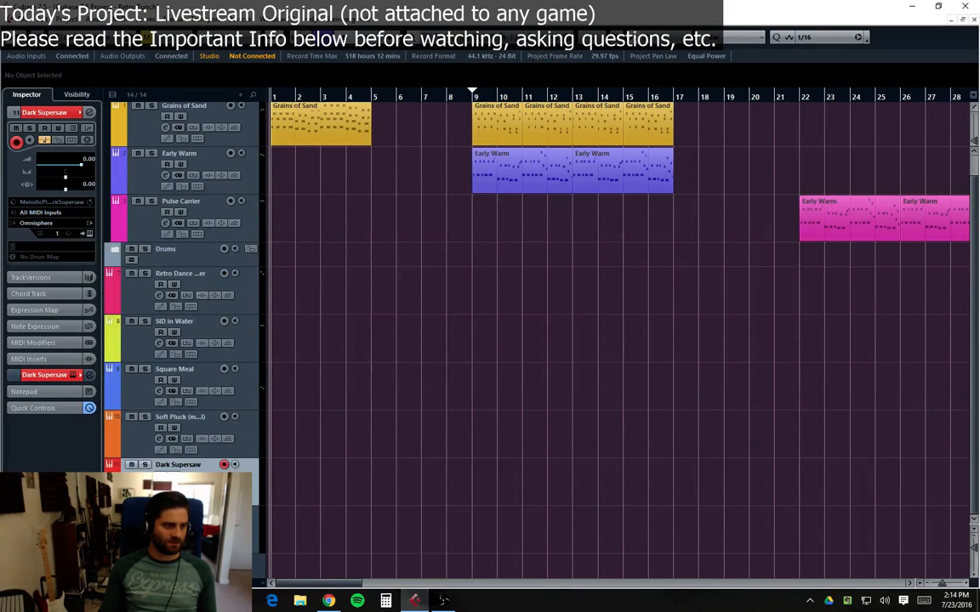
scroll(180, 465, up, 1)
scroll(180, 465, down, 1)
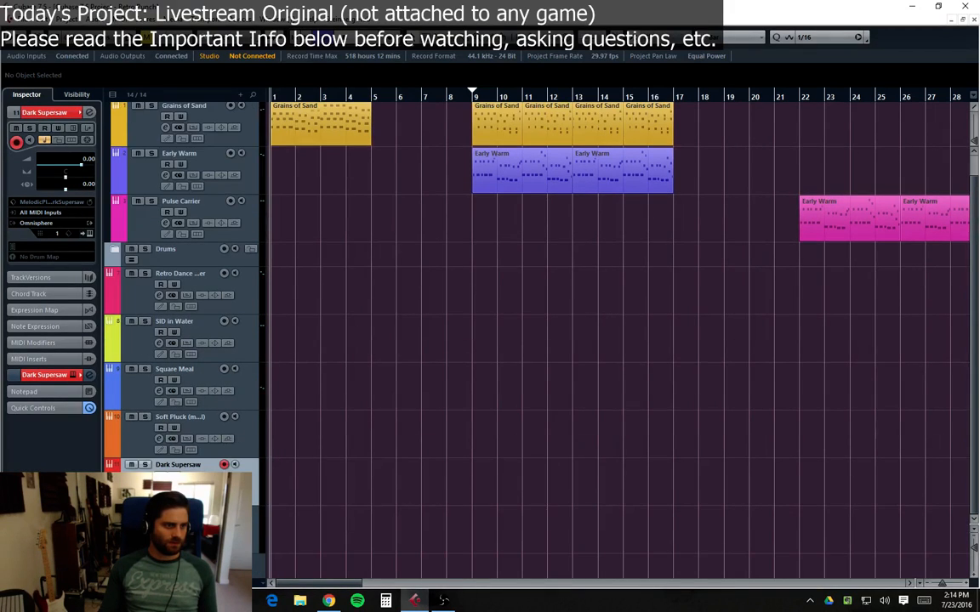
click(136, 311)
scroll(162, 105, up, 1)
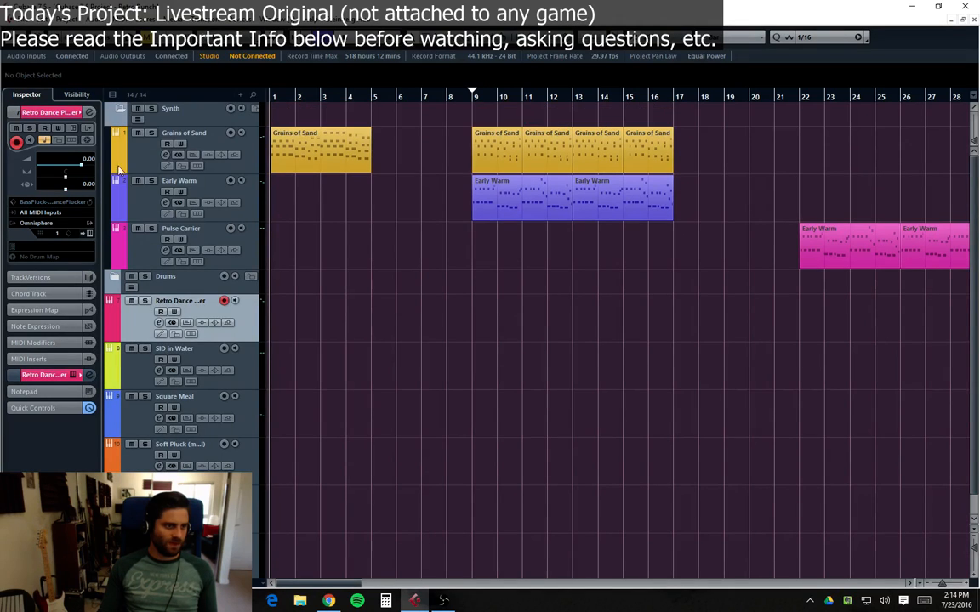
double_click(167, 108)
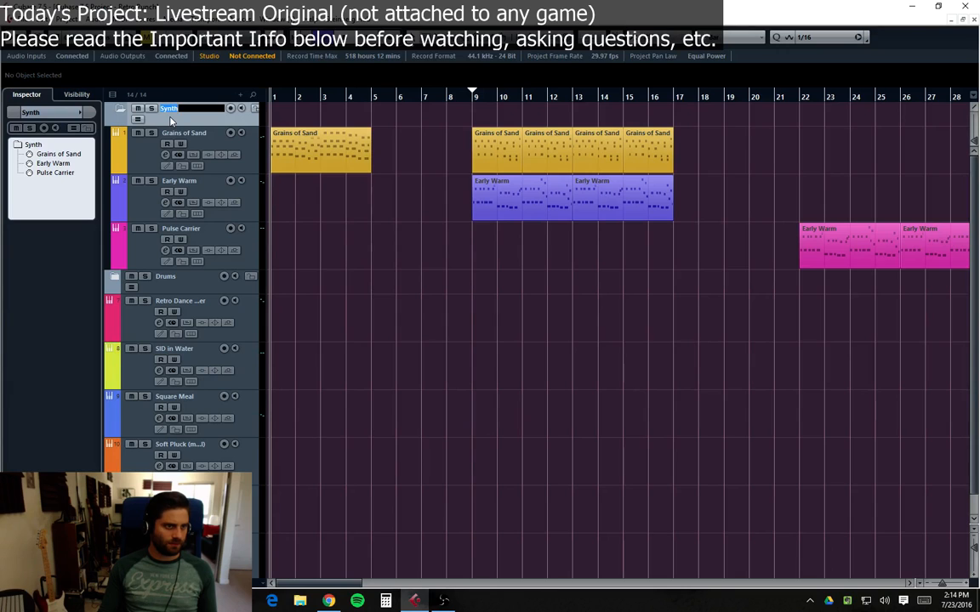
key(Return)
Step: Add a folder track above the Drums folder and name it Bass
scroll(171, 122, down, 1)
right_click(127, 330)
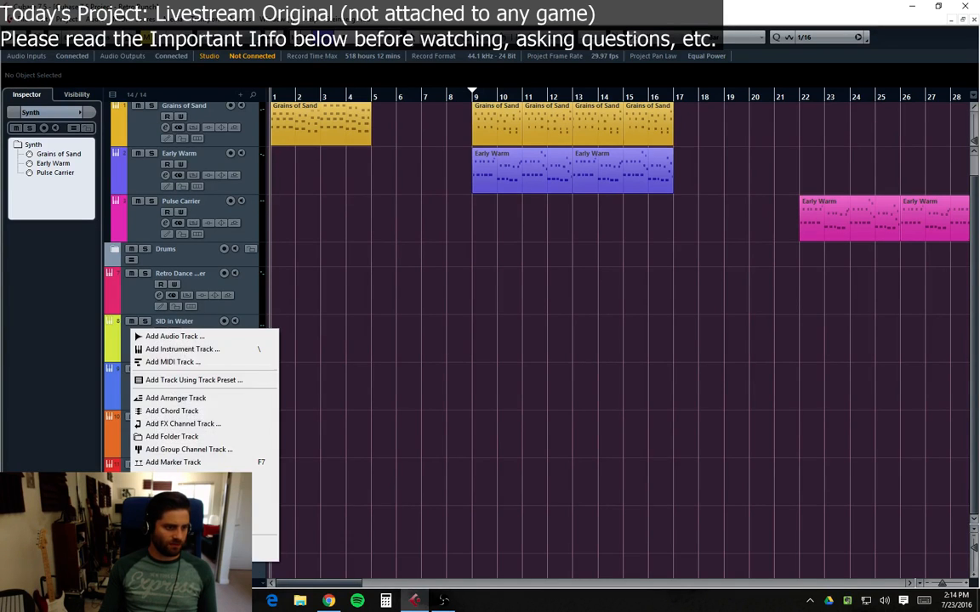
click(170, 429)
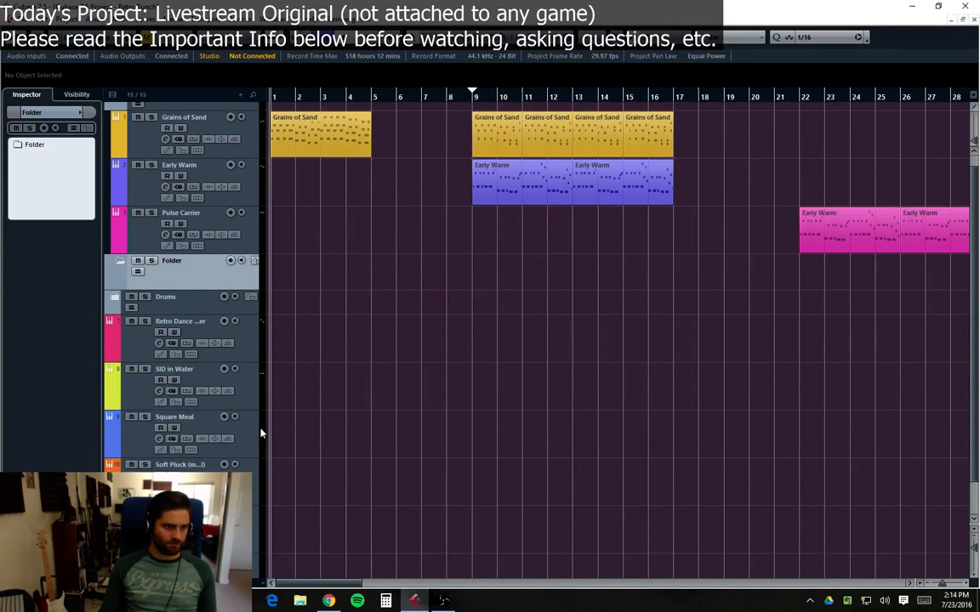
double_click(175, 264)
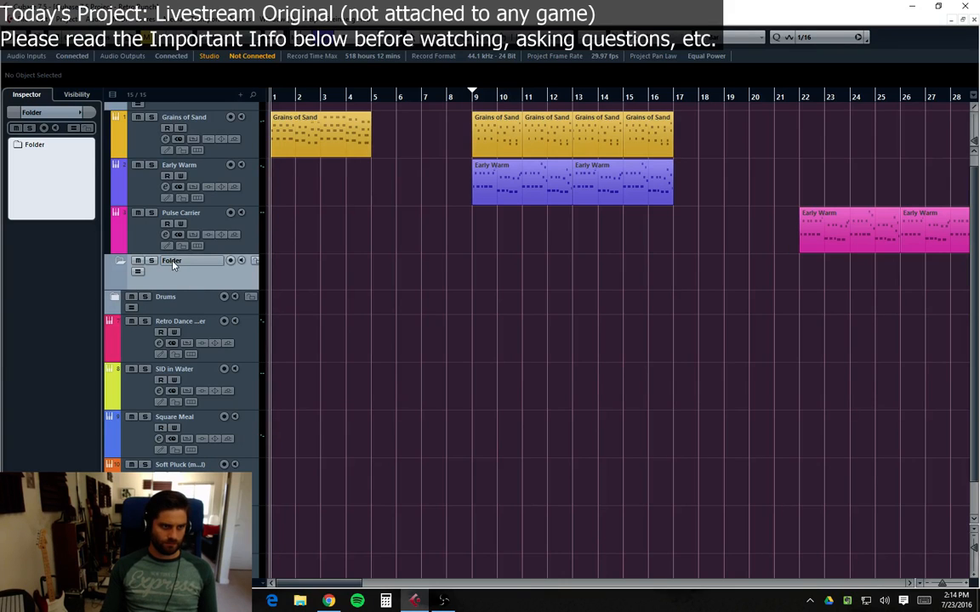
text(Bass)
key(Return)
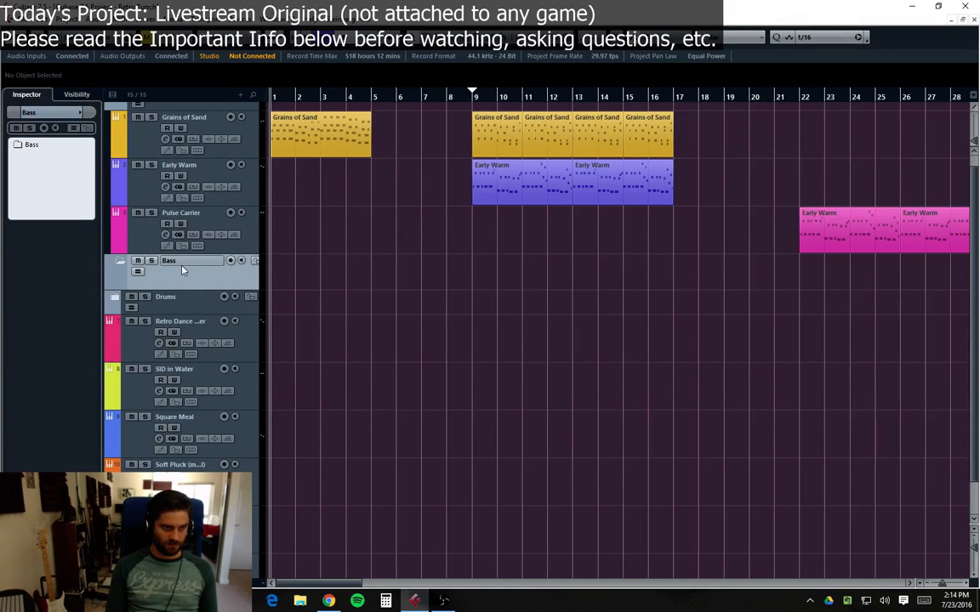
Step: Move the Early Warm and Pulse Carrier tracks out of the Synth folder into the Bass folder
scroll(222, 242, up, 1)
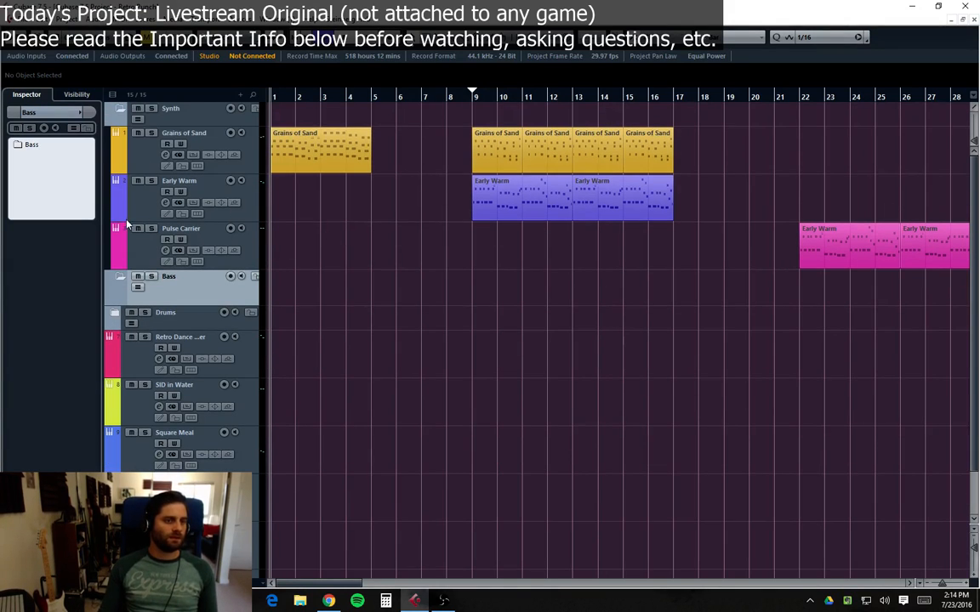
drag(151, 207, 164, 297)
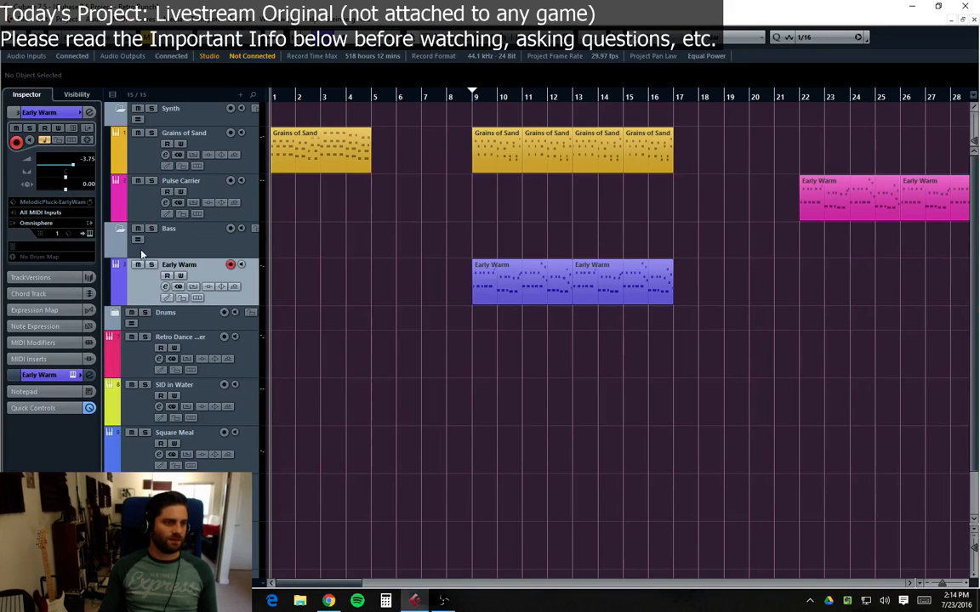
click(150, 204)
drag(169, 252, 134, 215)
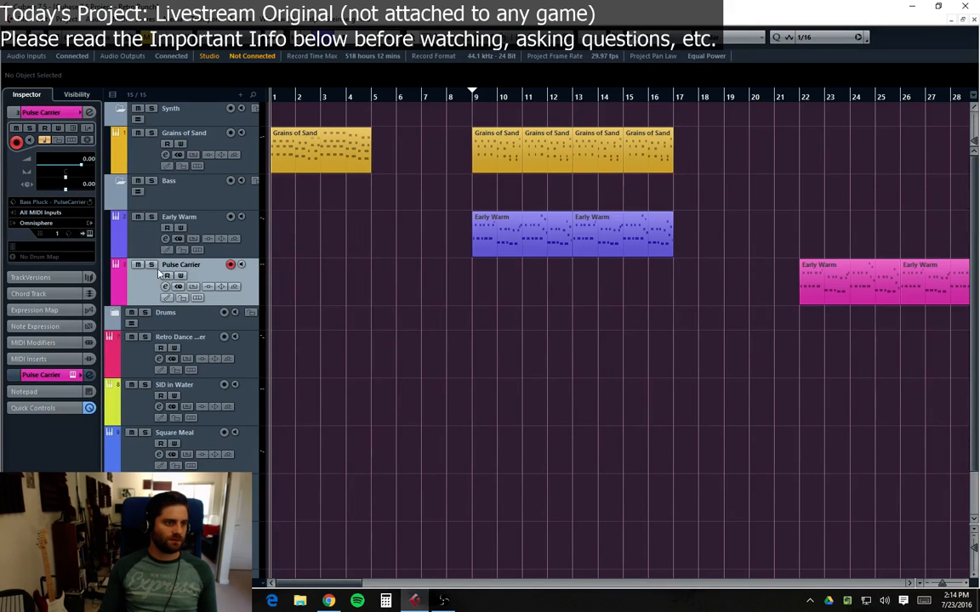
click(179, 207)
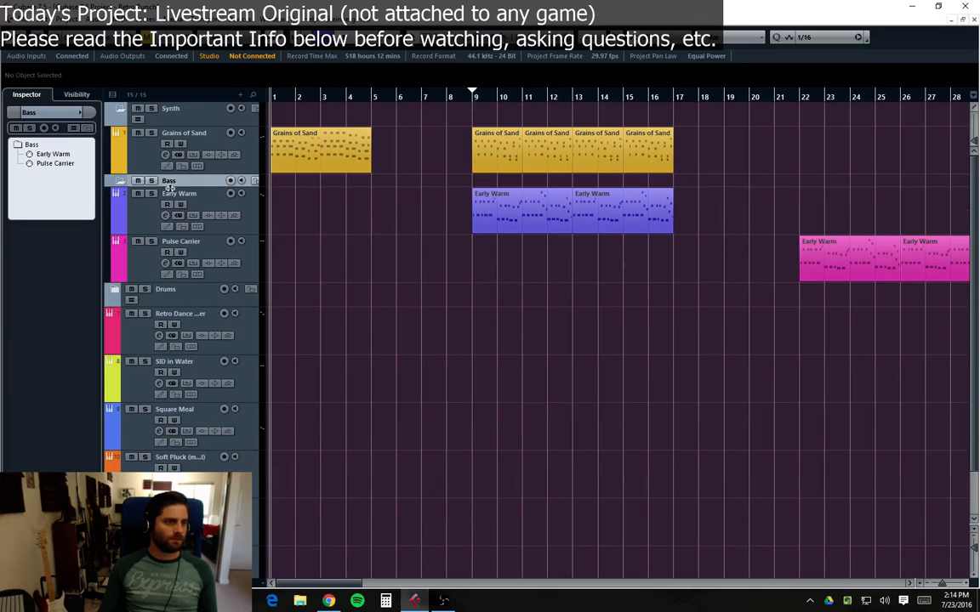
click(115, 180)
drag(186, 183, 186, 196)
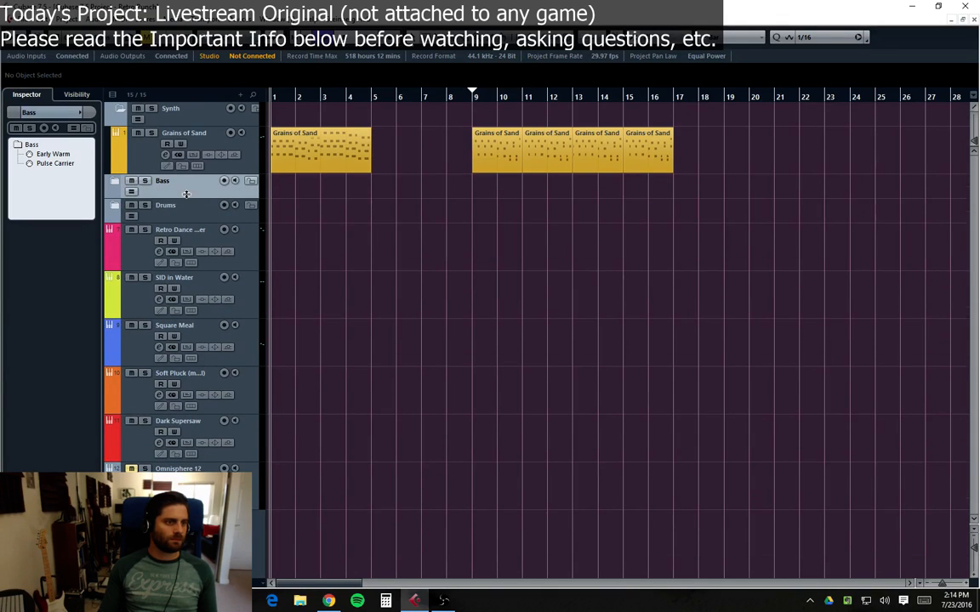
click(115, 180)
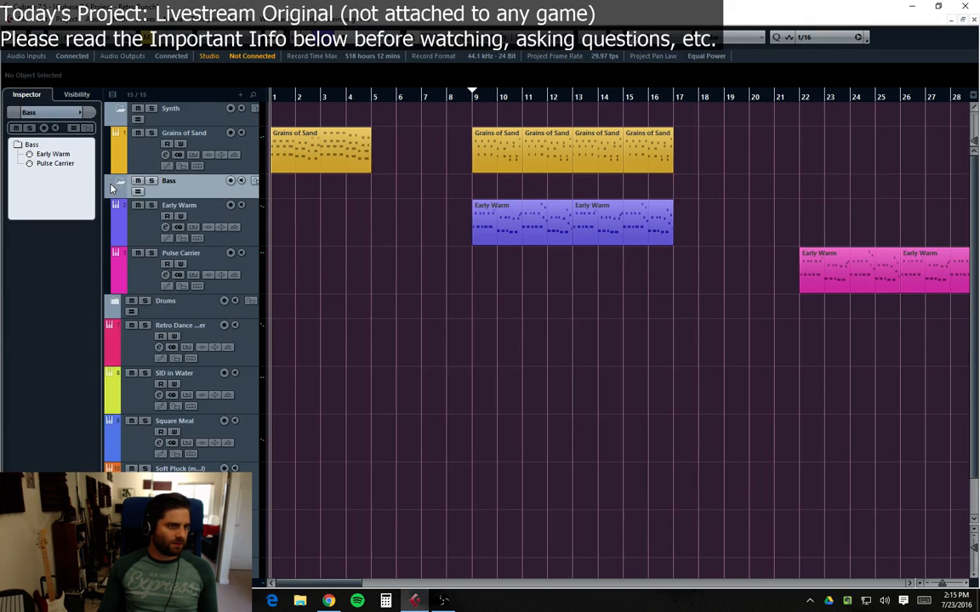
Step: Collapse the Bass folder and move the Retro Dance Plucker, SID in Water, Square Meal, Soft Pluck and Dark Supersaw tracks into the Synth folder
click(115, 180)
drag(141, 255, 153, 120)
drag(141, 294, 151, 136)
drag(136, 341, 138, 120)
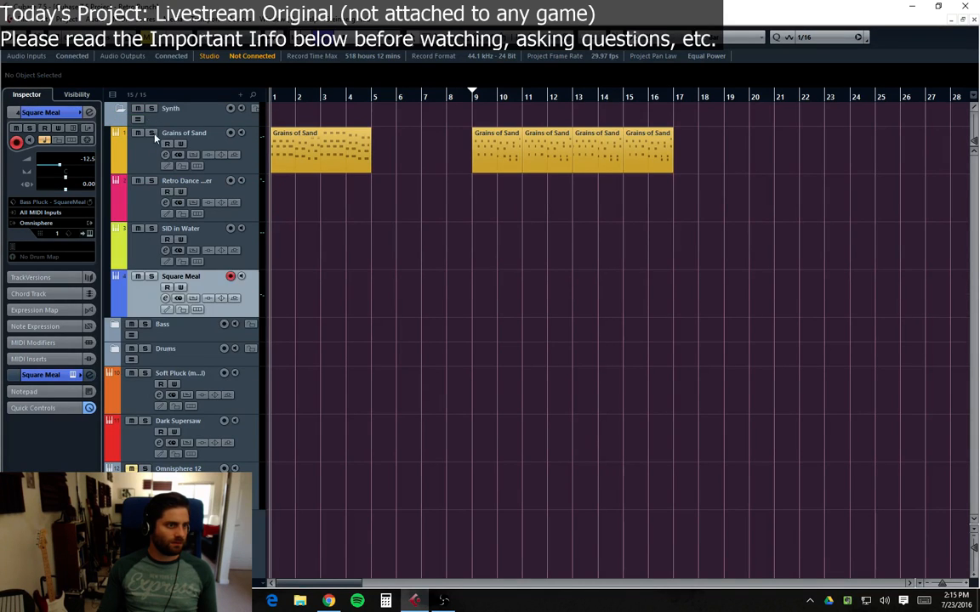
drag(164, 374, 172, 109)
drag(175, 422, 161, 115)
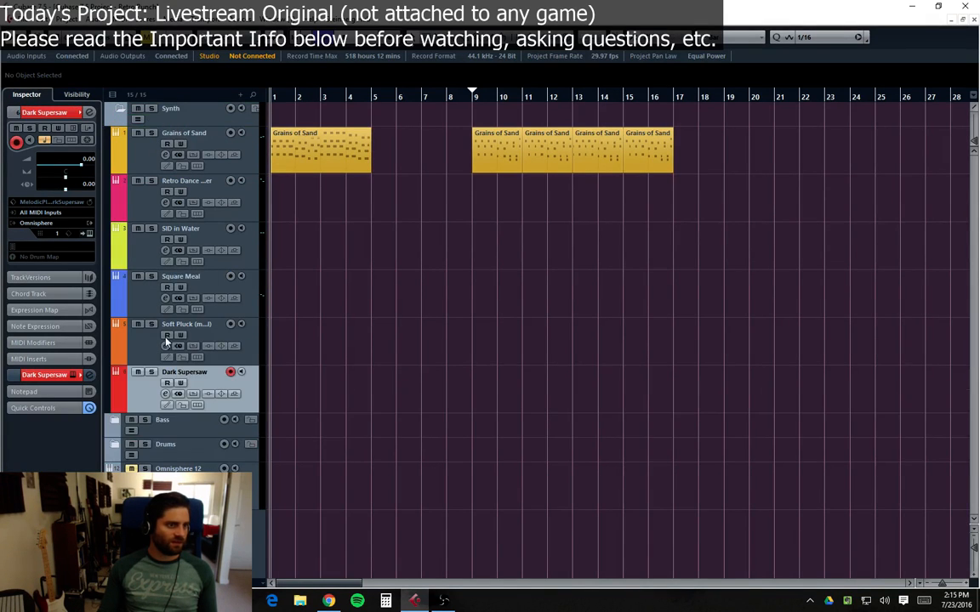
Step: Move the Omnisphere 12 track into the Synth folder
click(120, 109)
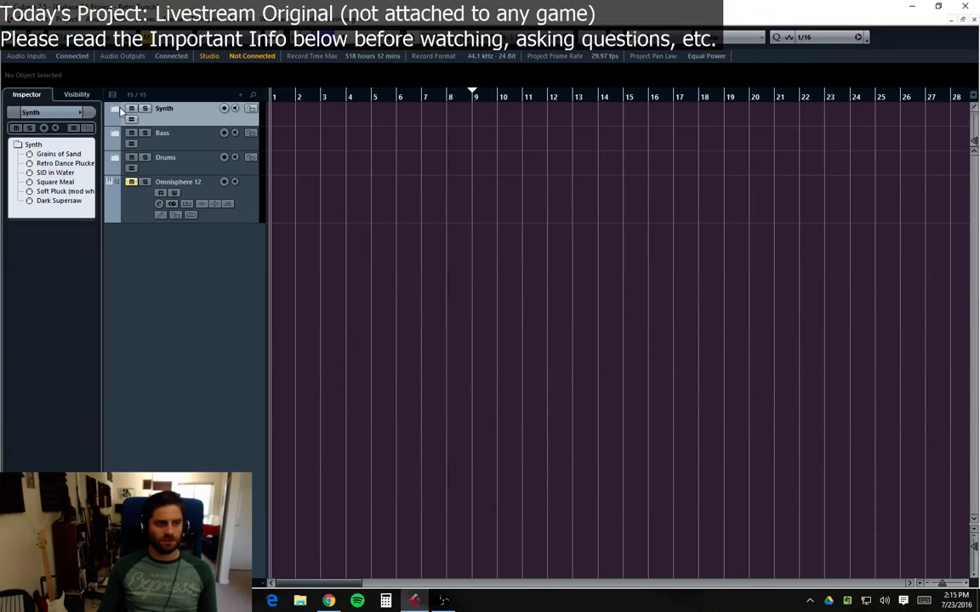
click(128, 201)
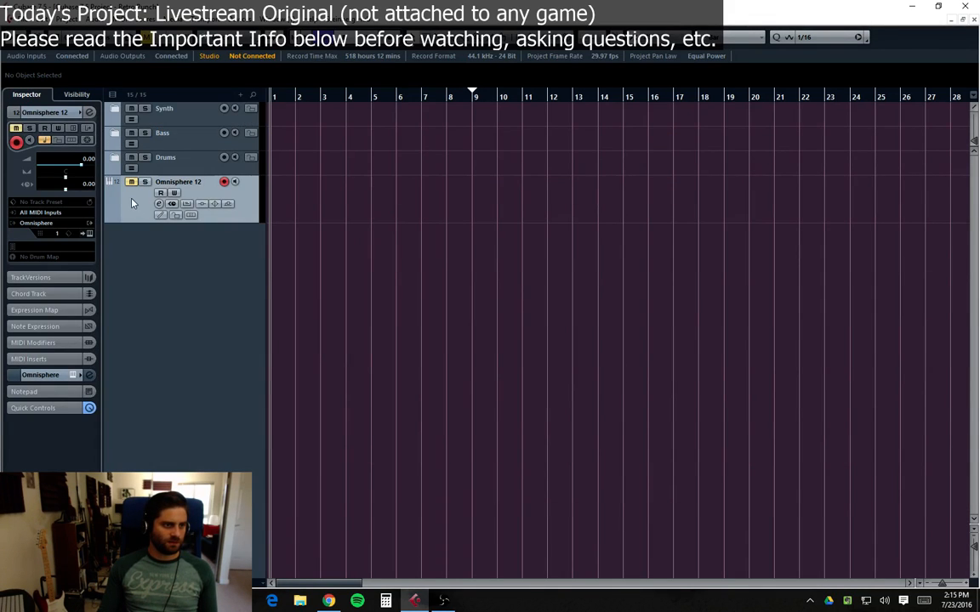
click(131, 183)
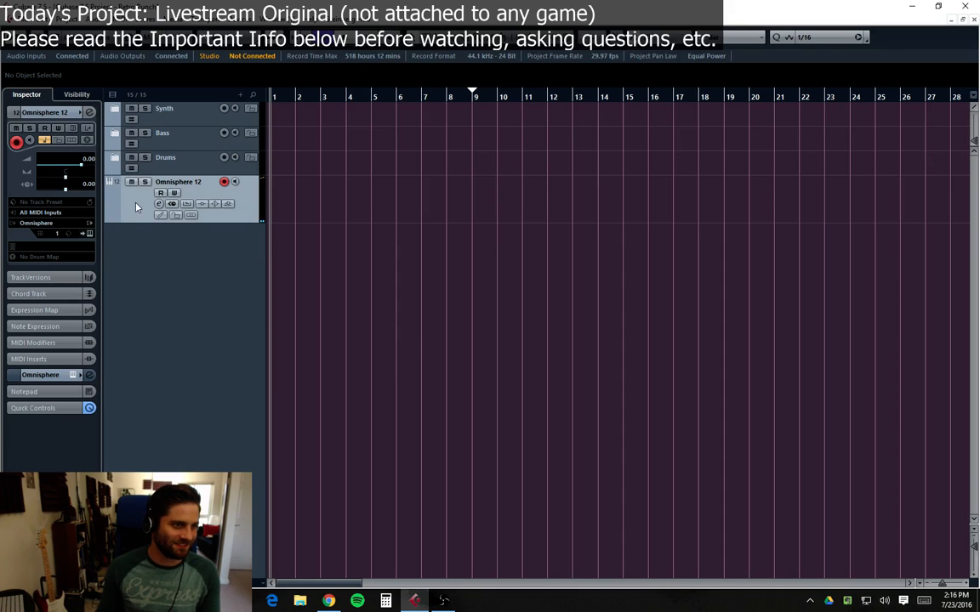
drag(136, 204, 151, 120)
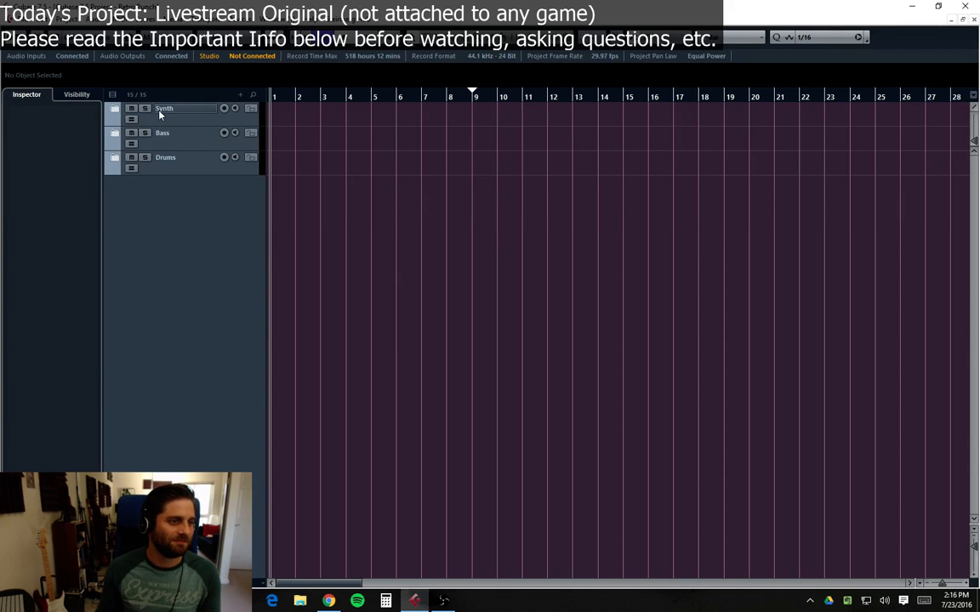
click(111, 115)
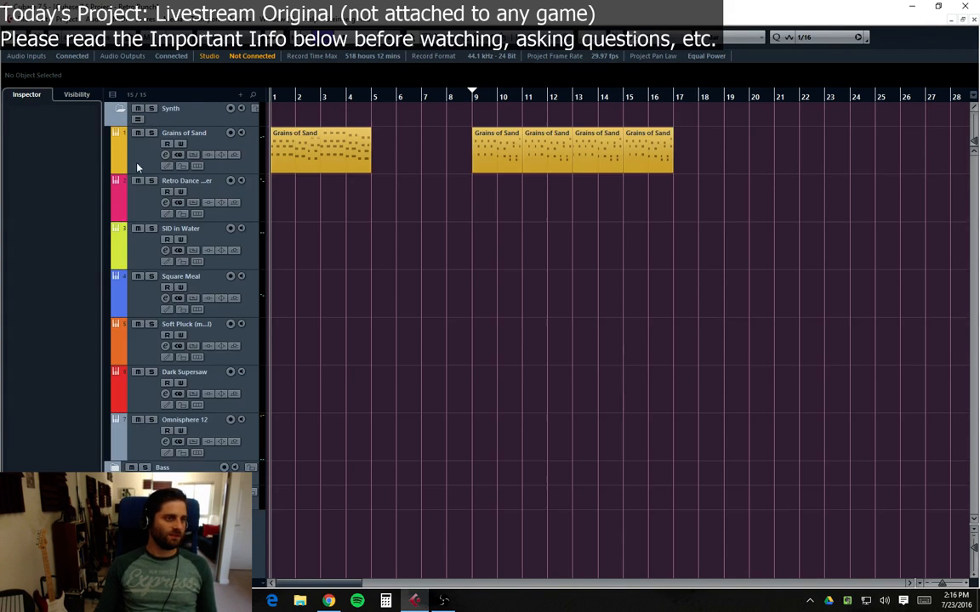
Step: Expand the Bass folder and move it above the Synth folder at the top of the track list
click(114, 468)
scroll(323, 517, down, 1)
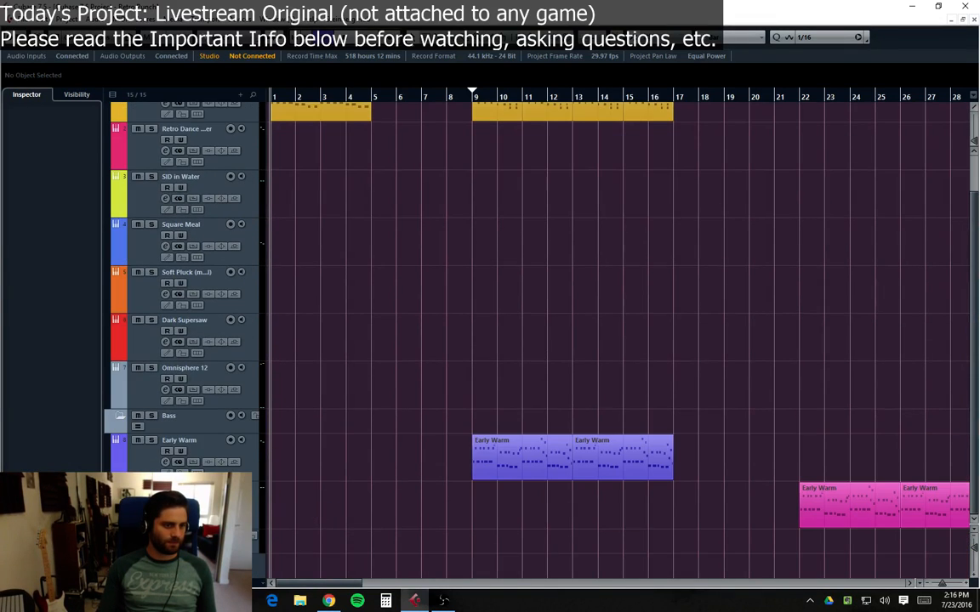
scroll(272, 485, up, 1)
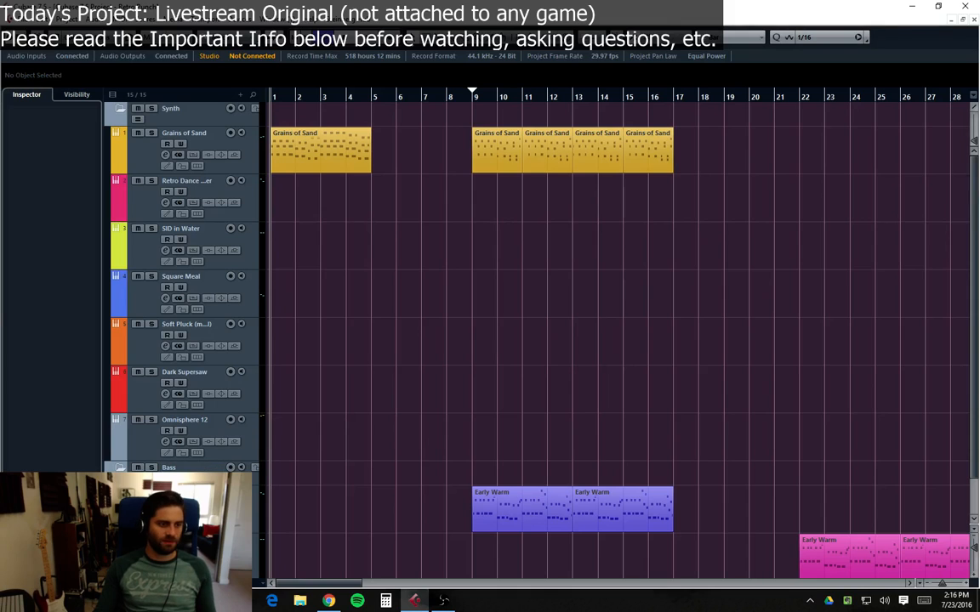
drag(170, 467, 160, 92)
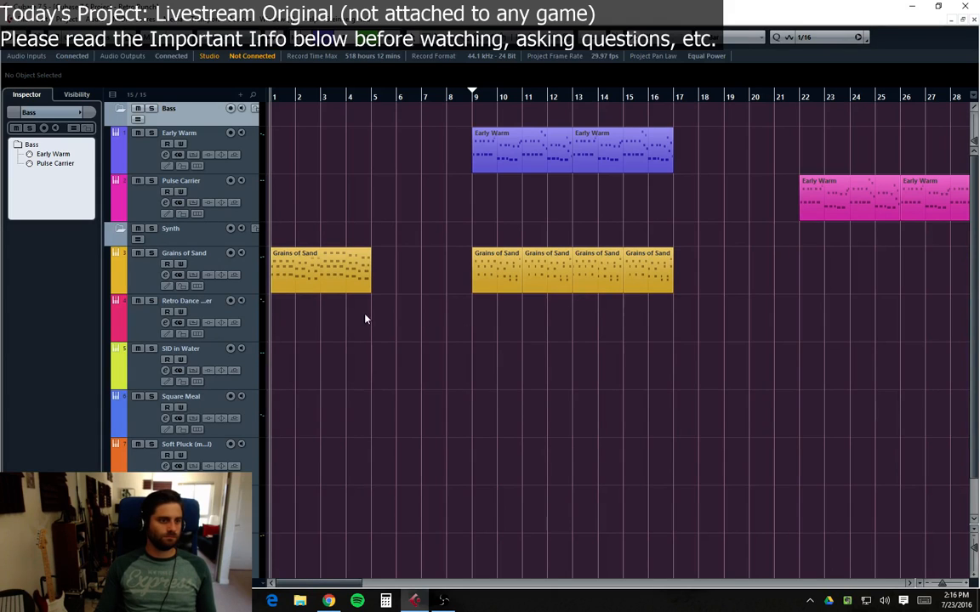
Step: Play the project and open the Square Meal instrument to inspect its Omnisphere layers A and B before closing it
key(space)
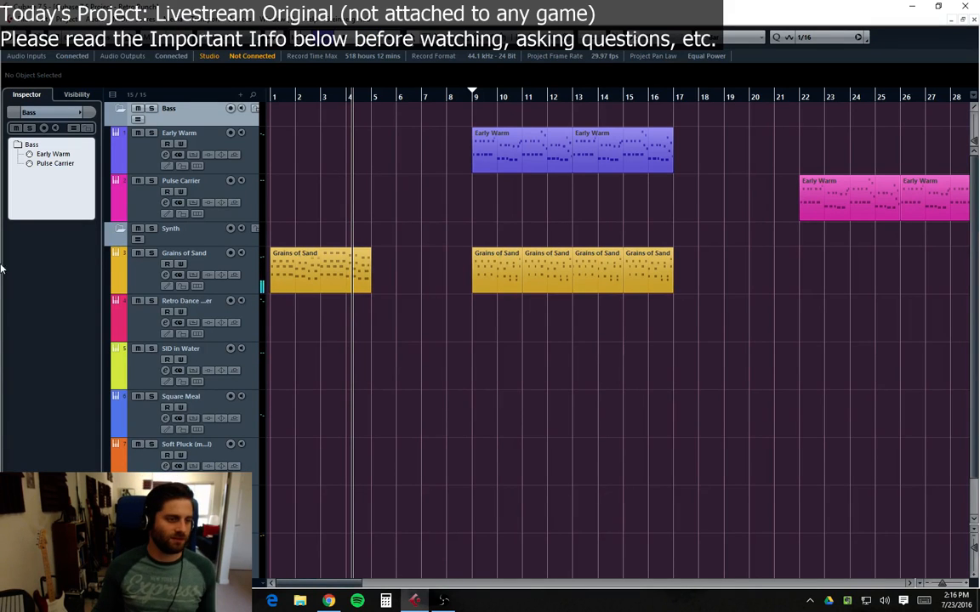
click(134, 428)
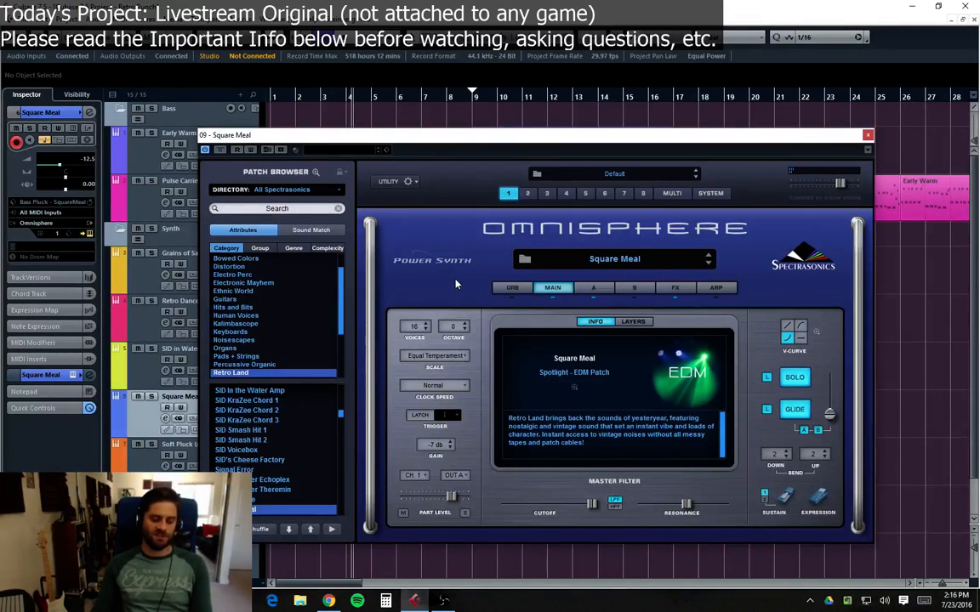
click(590, 288)
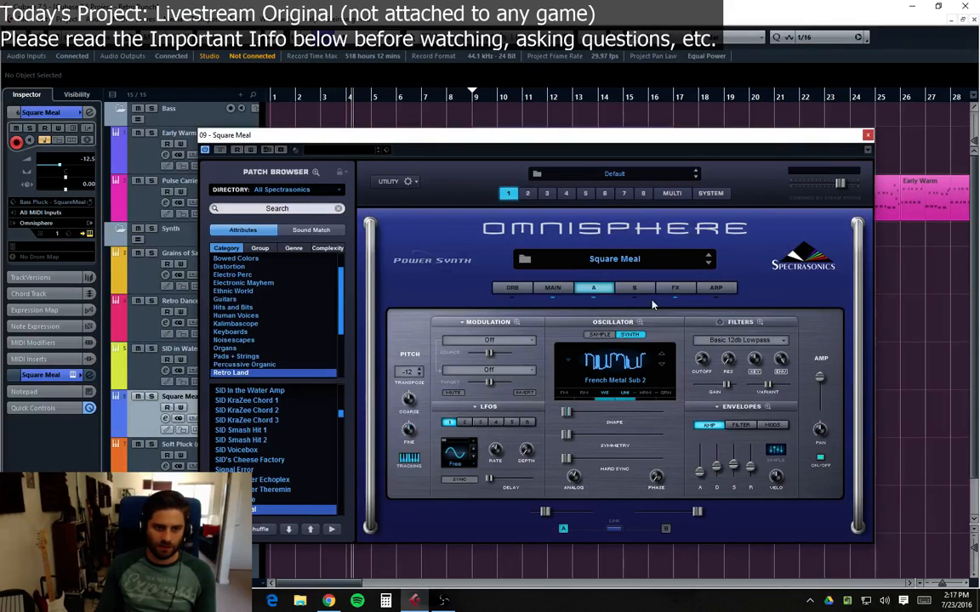
click(634, 289)
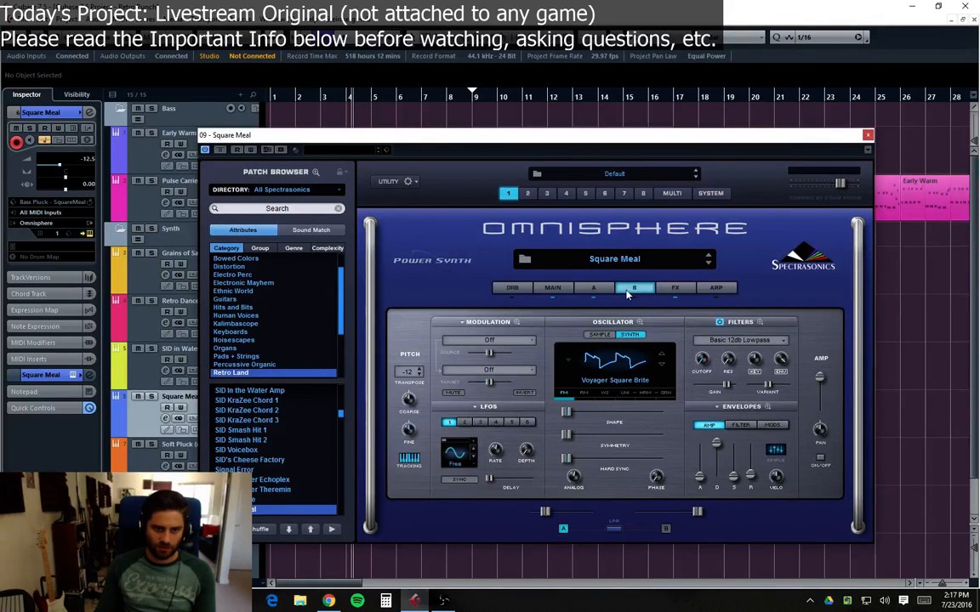
click(594, 288)
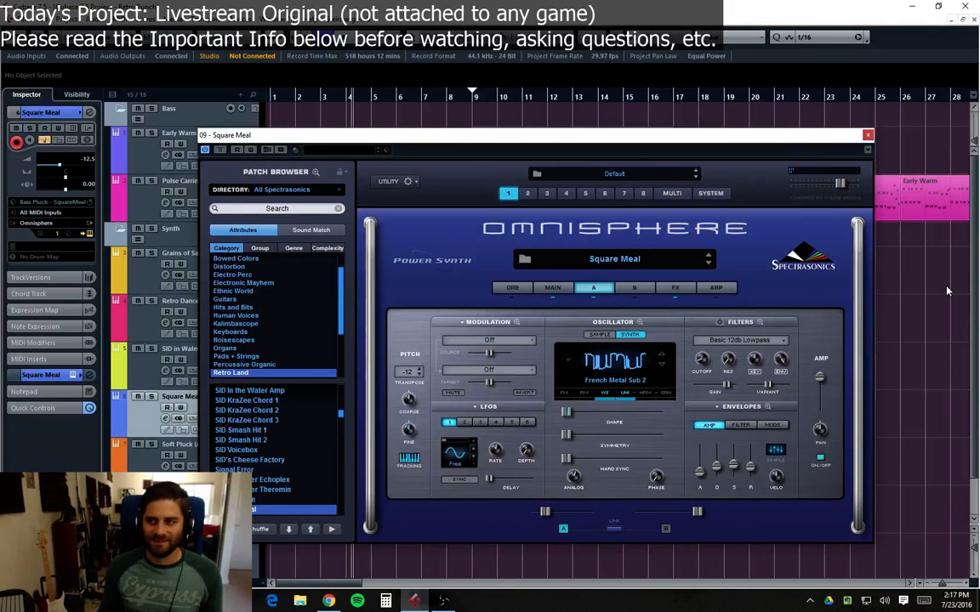
click(867, 134)
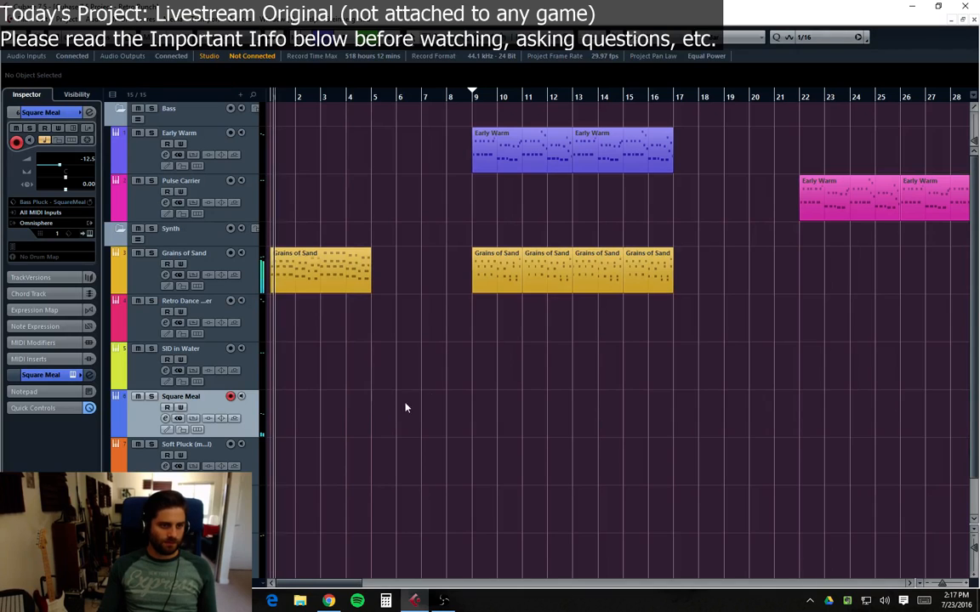
Step: Duplicate the opening Grains of Sand part so a copy follows at bar 5
click(311, 287)
key(ctrl+d)
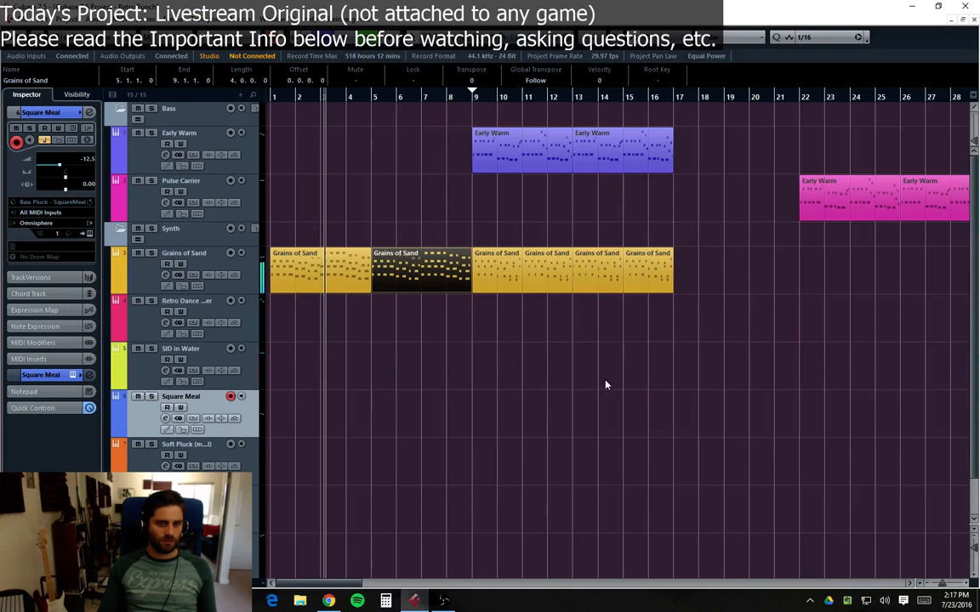
Step: Take the Retro Dance Plucker, SID in Water, Square Meal, Soft Pluck, Dark Supersaw and Omnisphere 12 tracks out of the Synth folder
scroll(323, 459, down, 3)
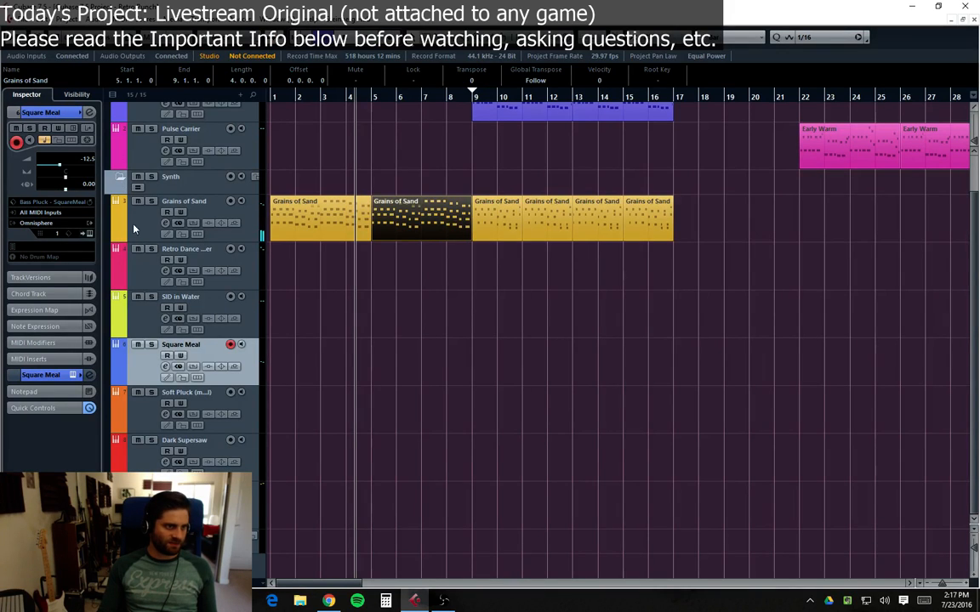
click(138, 270)
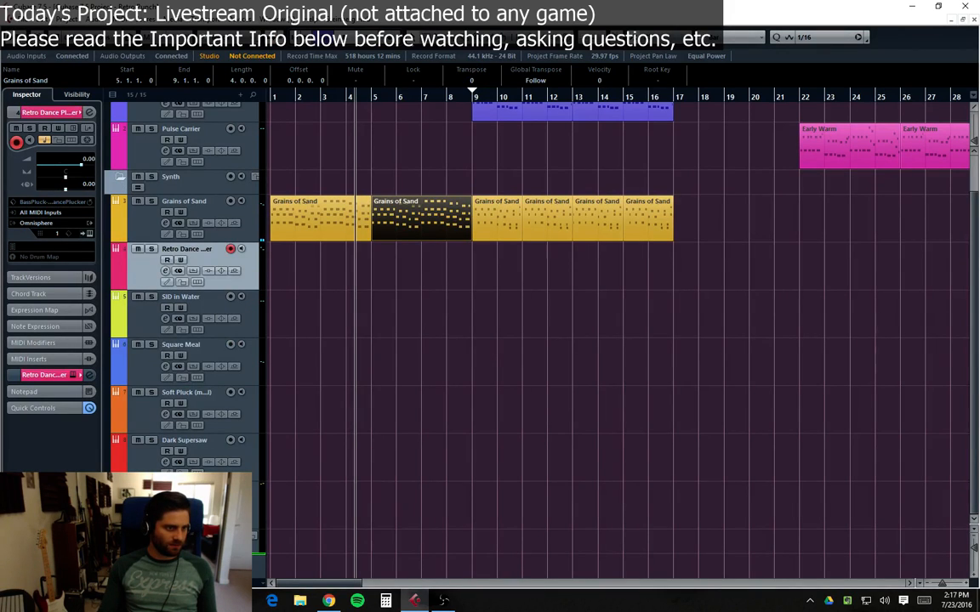
key(Delete)
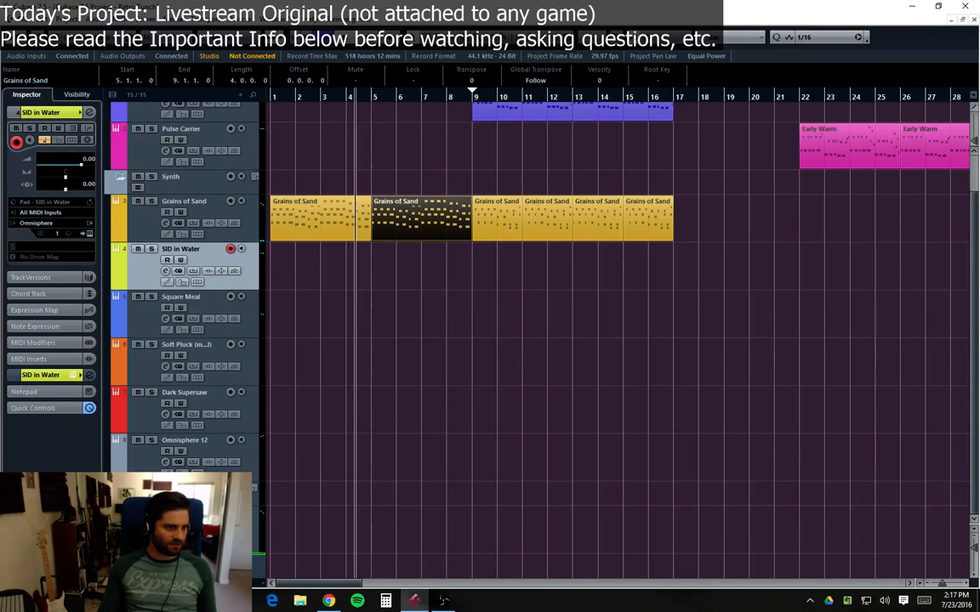
key(Delete)
key(Delete)
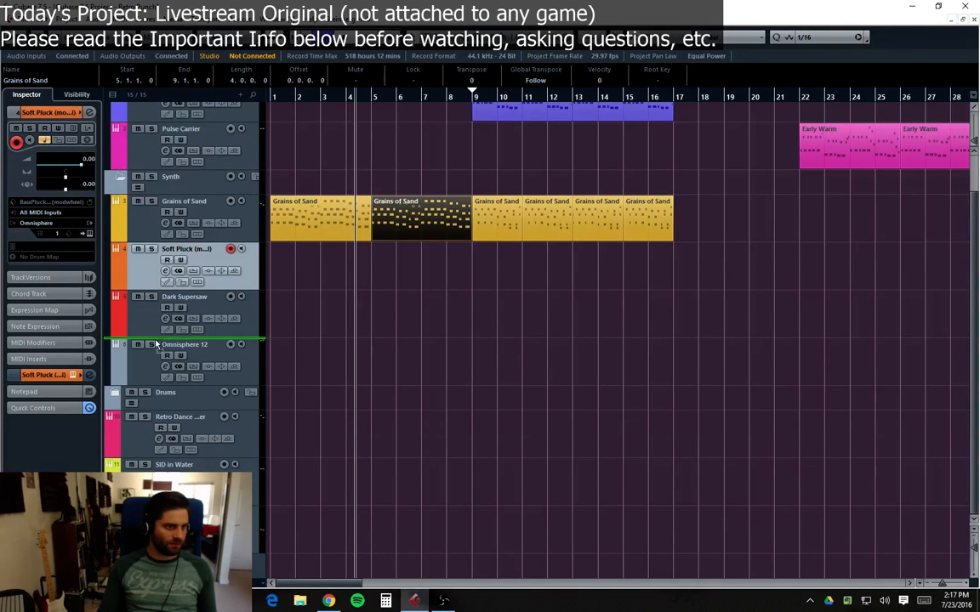
key(Delete)
click(145, 276)
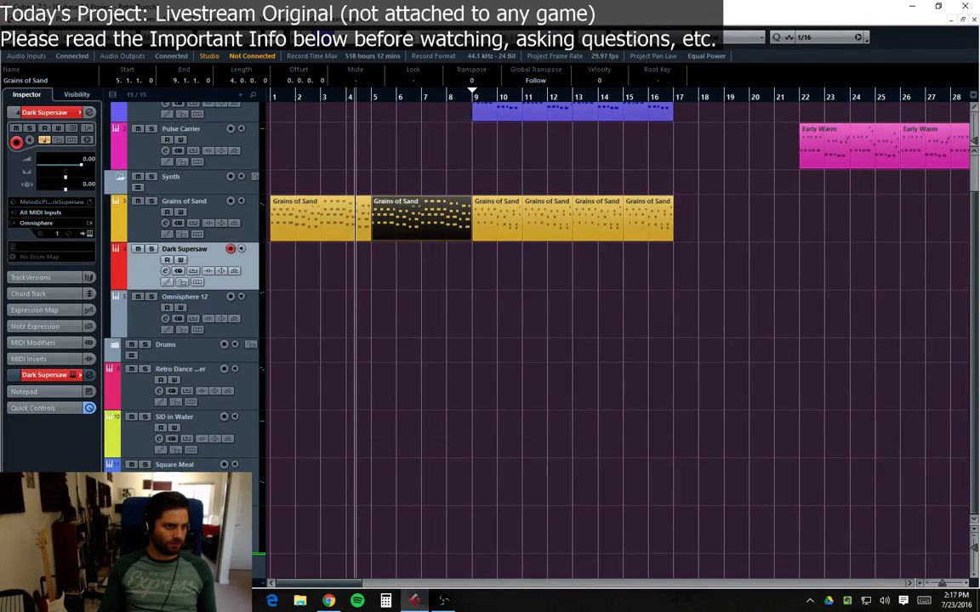
key(Delete)
click(134, 279)
key(Delete)
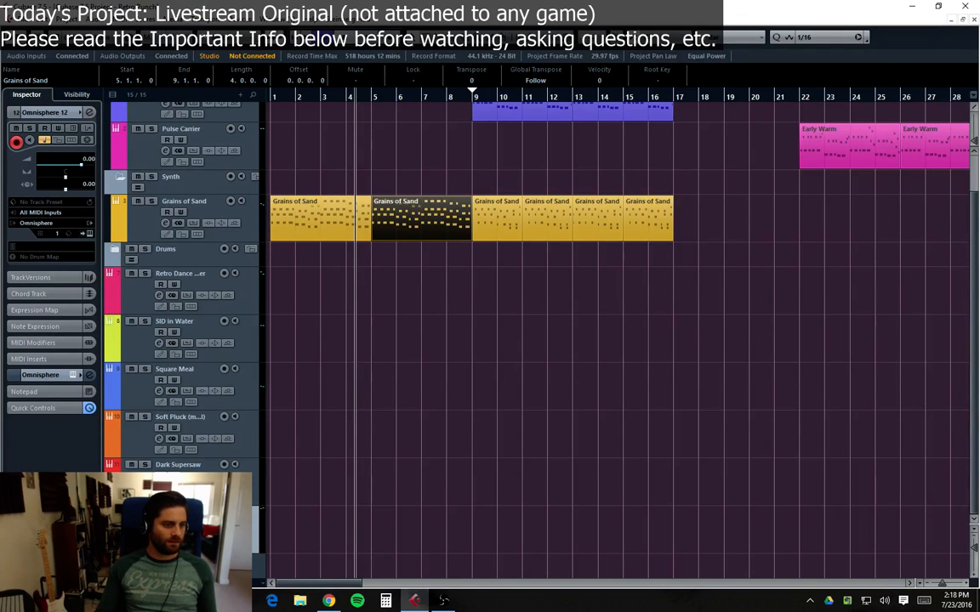
Step: Add a new folder track below the Drums folder named Unused
right_click(147, 334)
click(217, 446)
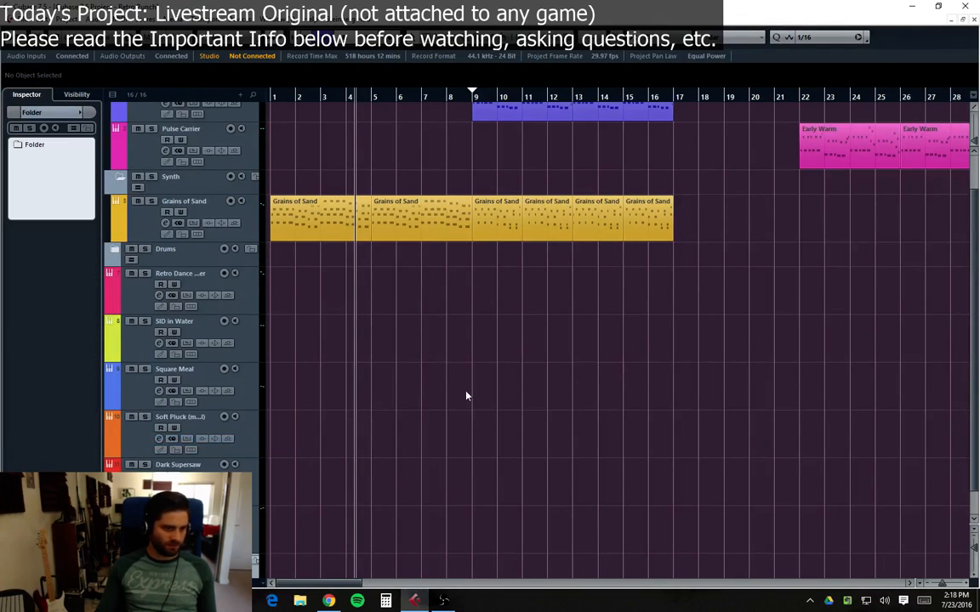
scroll(466, 395, down, 1)
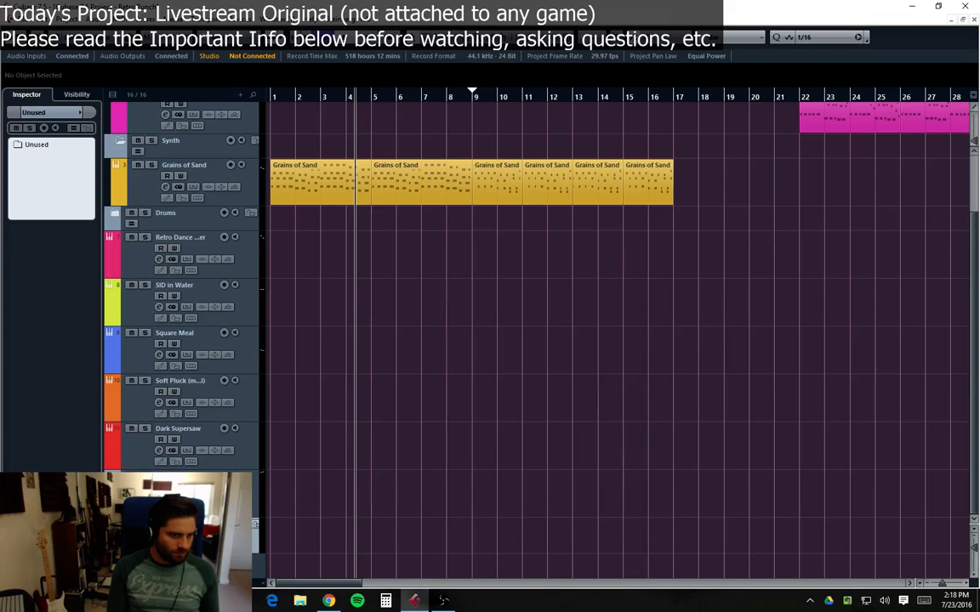
Step: Move the six leftover instrument tracks into the Unused folder and collapse it
click(122, 232)
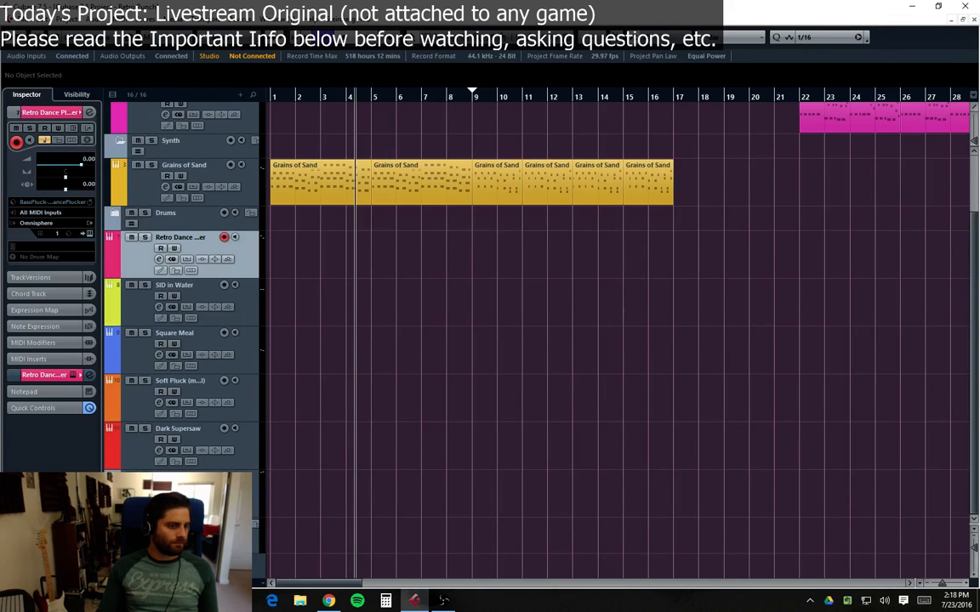
drag(127, 243, 140, 520)
drag(136, 266, 141, 484)
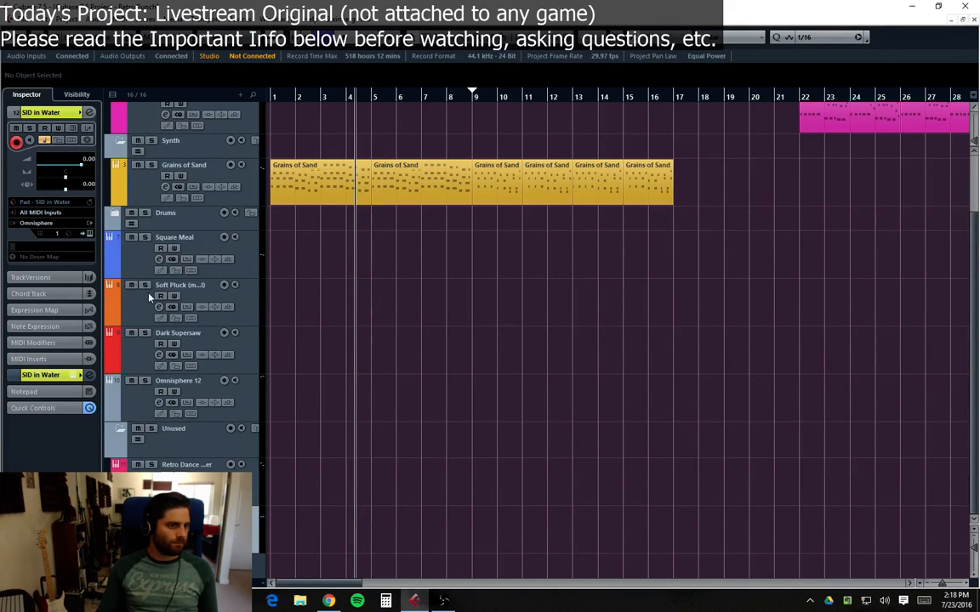
drag(136, 246, 139, 336)
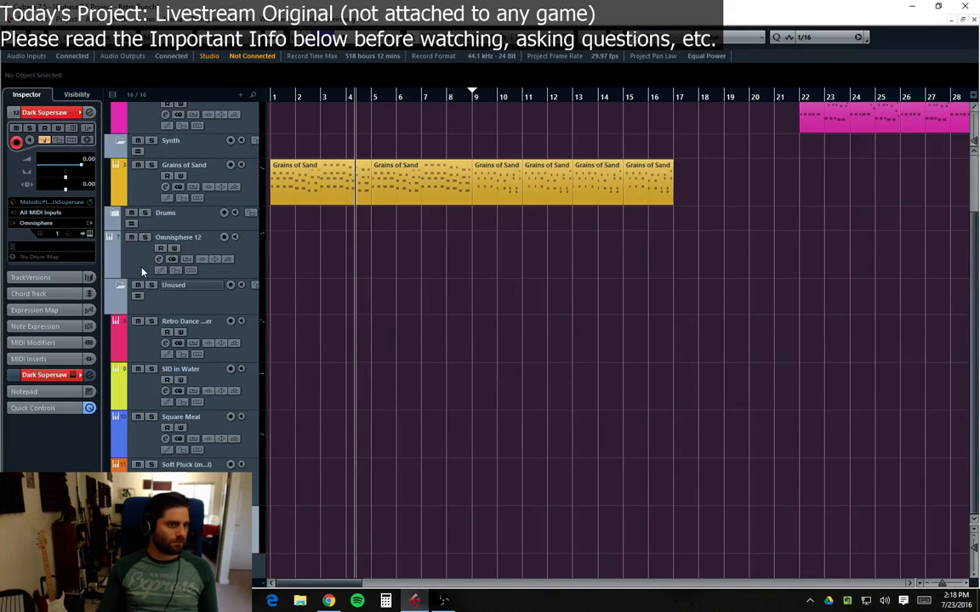
drag(142, 272, 134, 284)
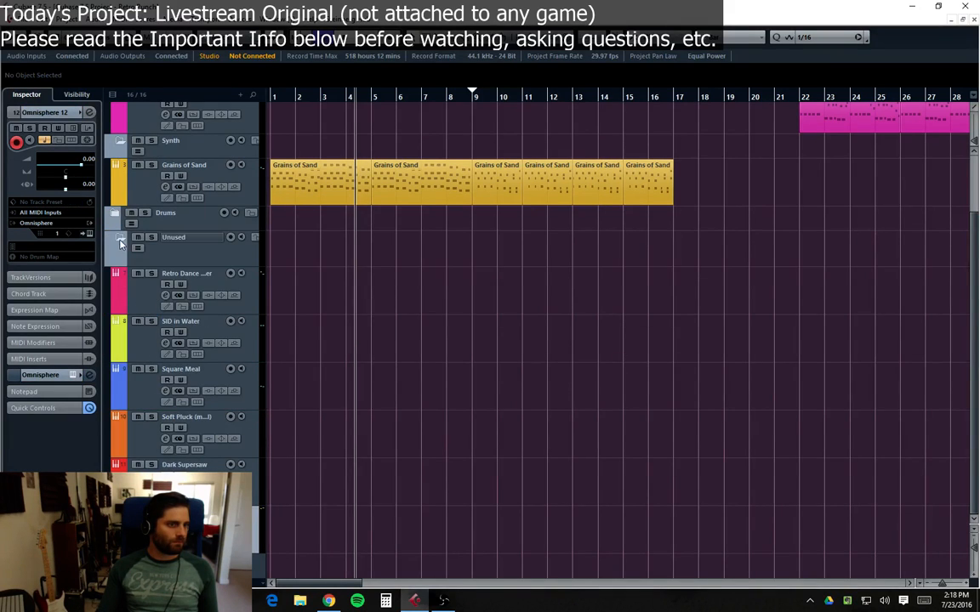
click(120, 241)
drag(171, 353, 171, 340)
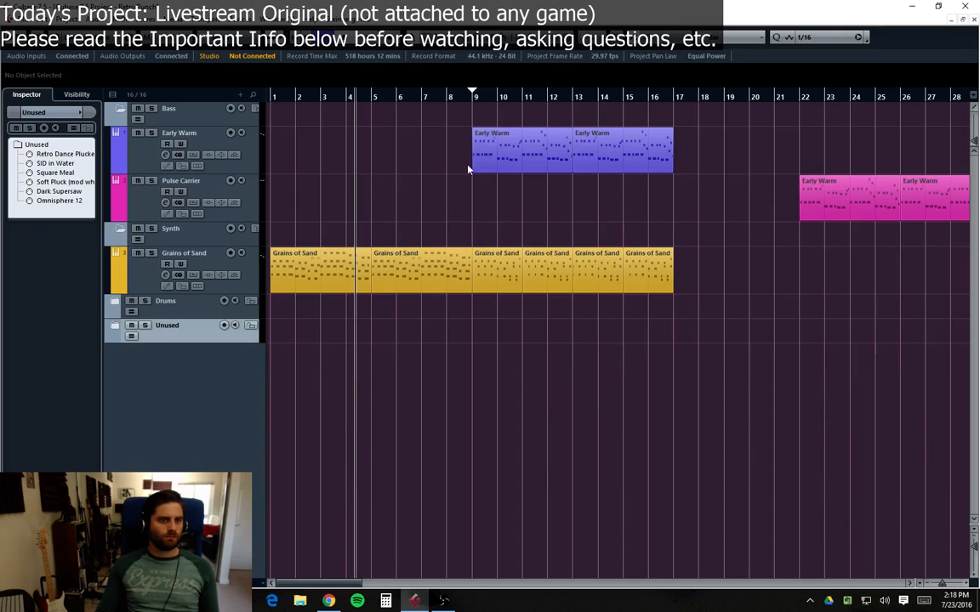
Step: Select all parts from bar 9 onward across the Bass, Synth and Drums folders and shift them to start at bar 22
click(516, 134)
drag(487, 116, 901, 305)
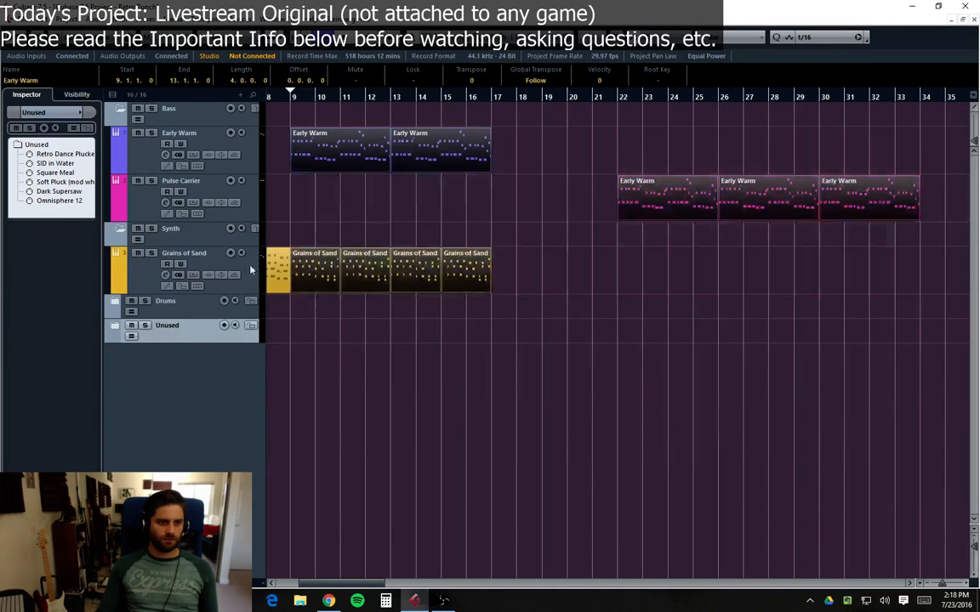
click(114, 303)
drag(296, 115, 918, 440)
drag(332, 286, 656, 298)
drag(331, 584, 303, 582)
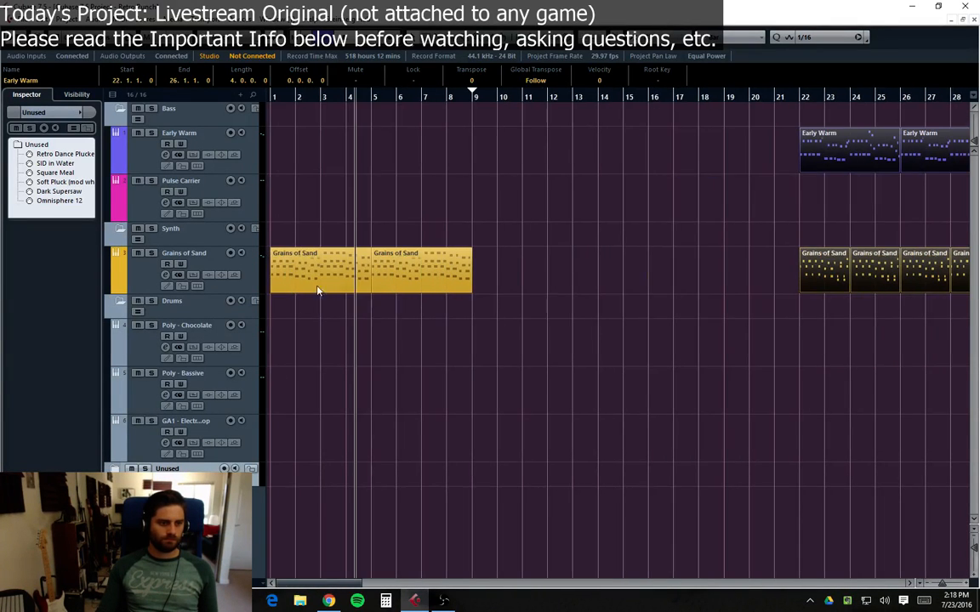
Step: Duplicate the Grains of Sand parts in bars 1 to 9 so copies fill bars 9 to 17, then play from the start
drag(514, 266, 304, 279)
key(ctrl+d)
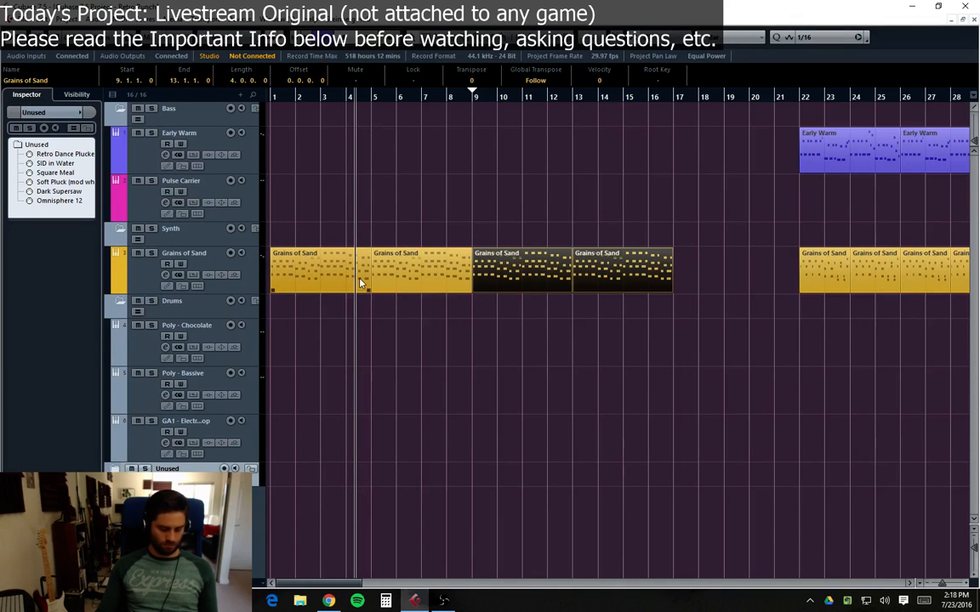
key(KP_Decimal)
key(space)
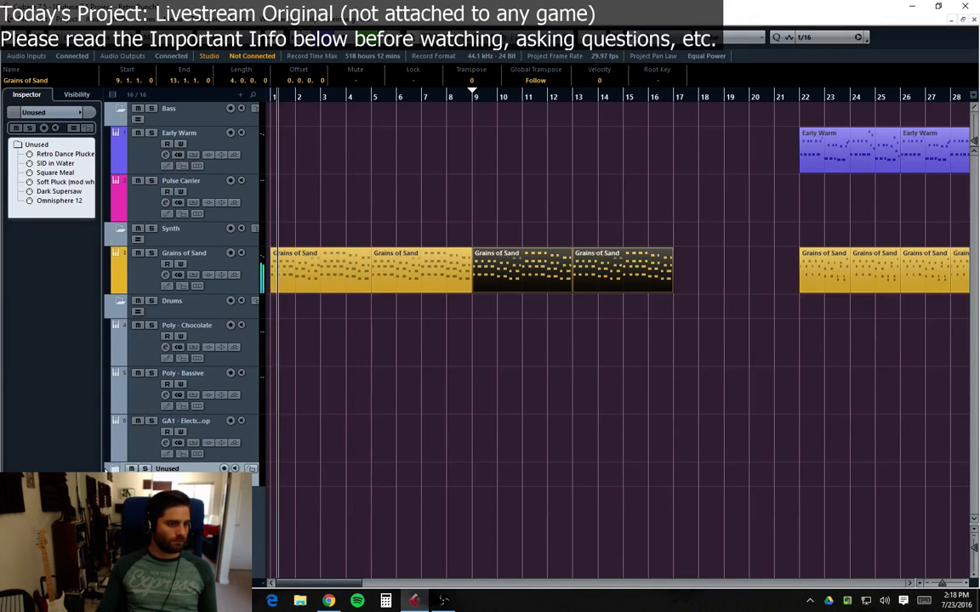
Step: Open the first Grains of Sand part in the Key Editor to review its notes, then close the editor
click(115, 471)
click(183, 500)
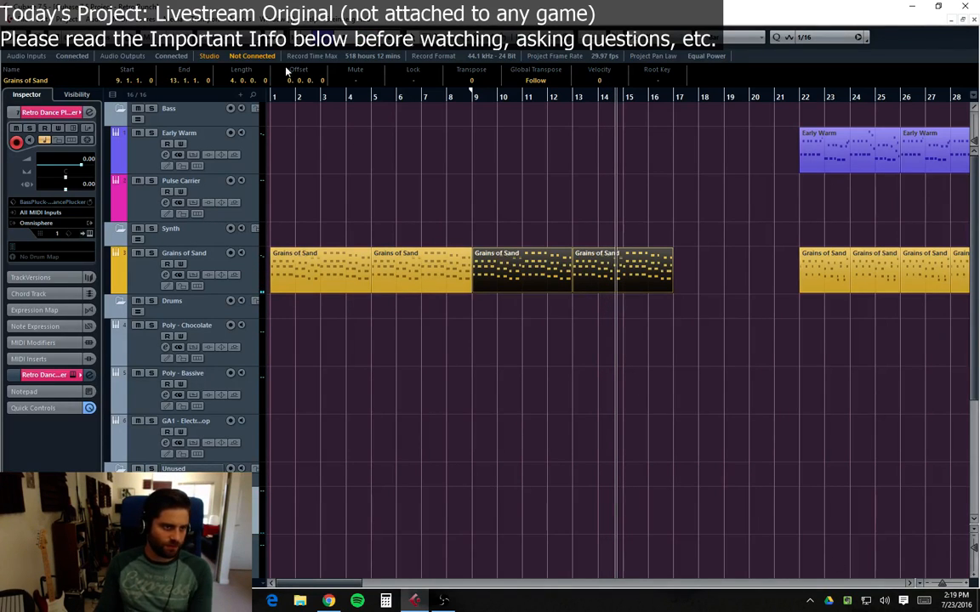
double_click(306, 270)
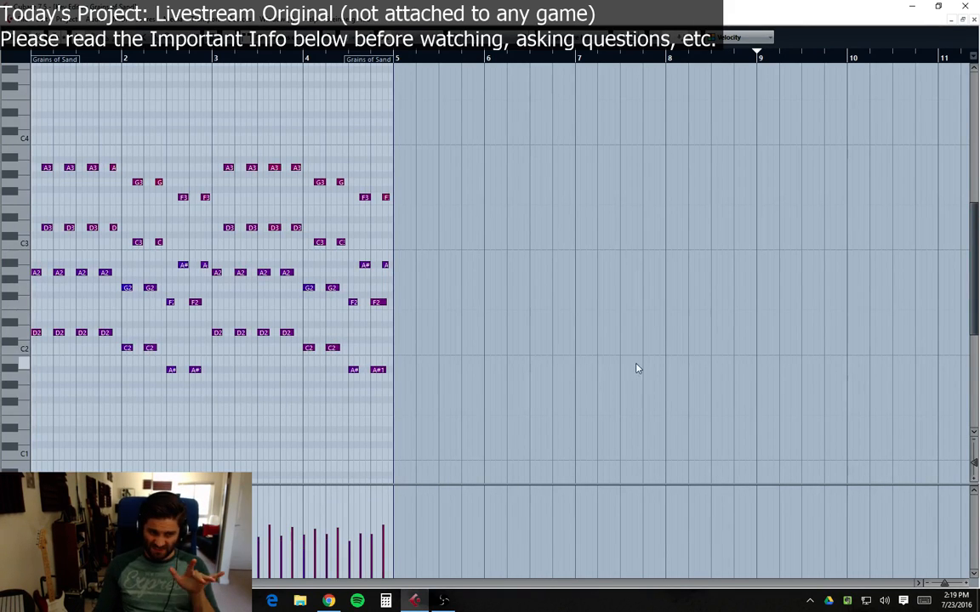
click(975, 19)
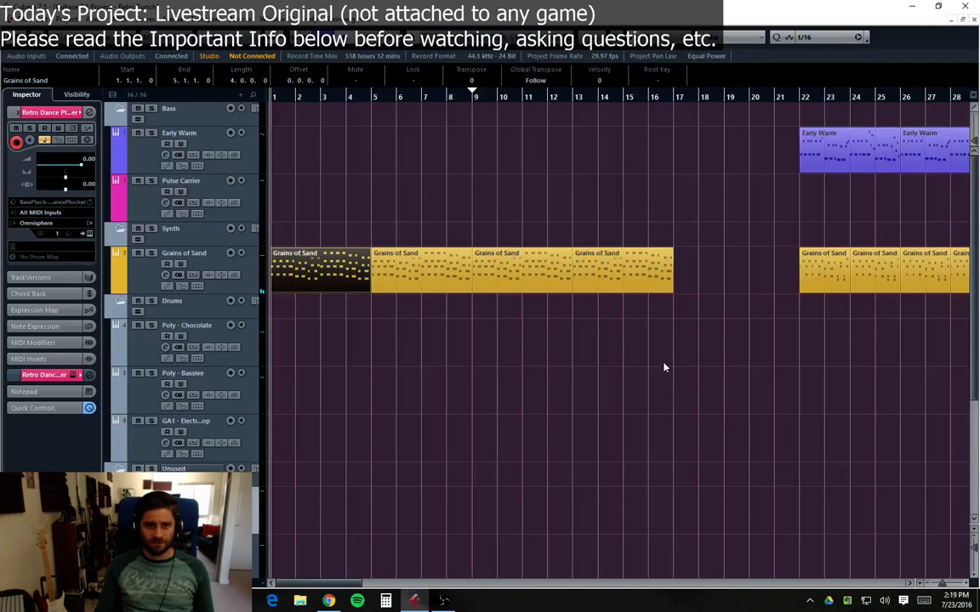
Step: Move the SID in Water track out of the Unused folder into the Synth folder, below Grains of Sand
click(630, 374)
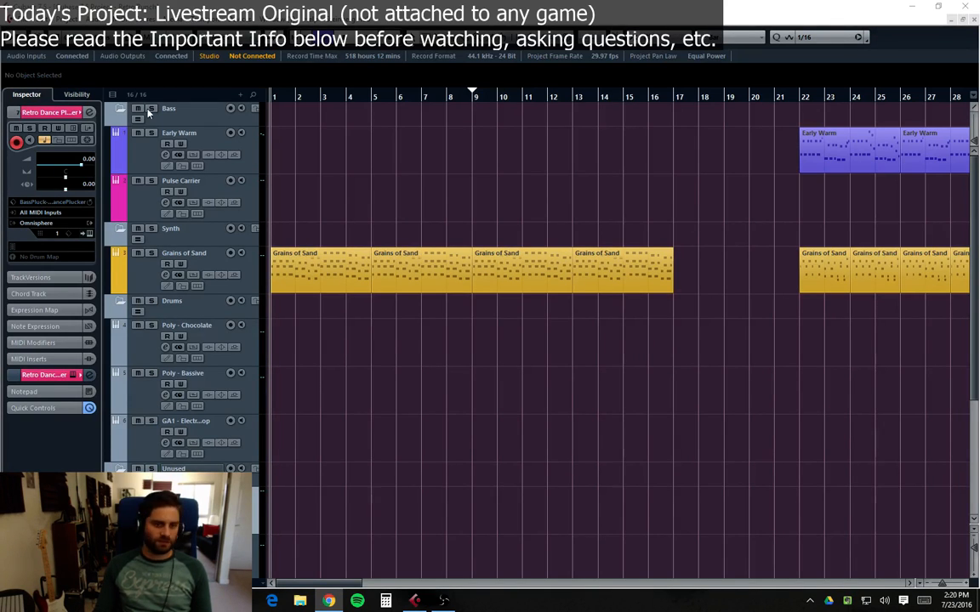
click(618, 327)
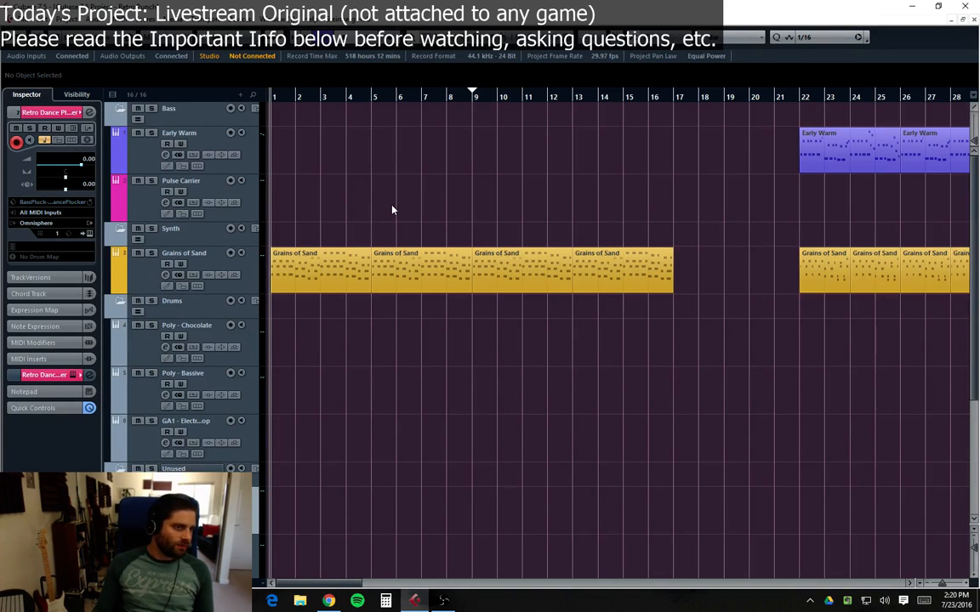
mouse_move(391, 192)
mouse_down()
mouse_move(487, 226)
mouse_move(381, 205)
mouse_up()
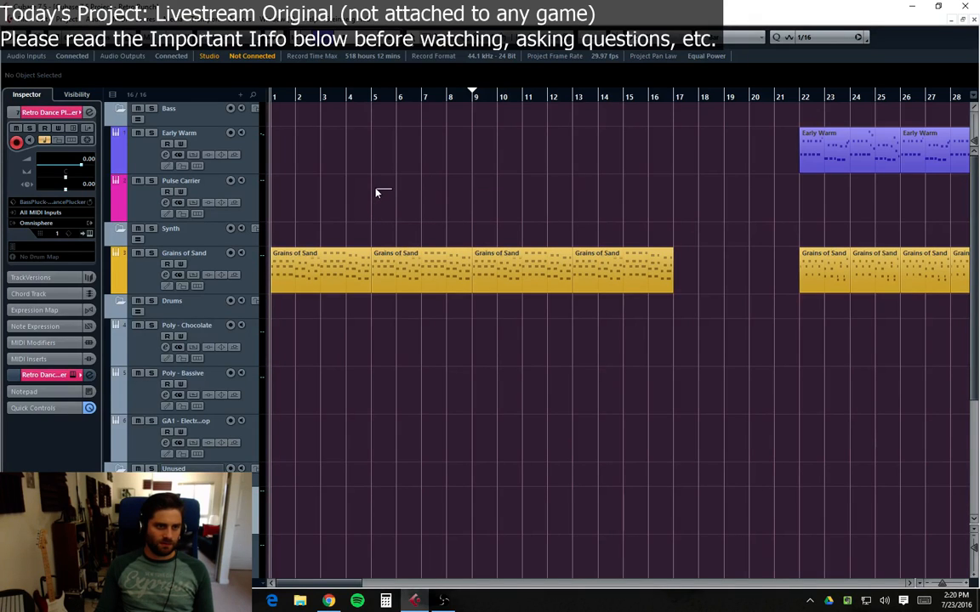
drag(380, 139, 365, 219)
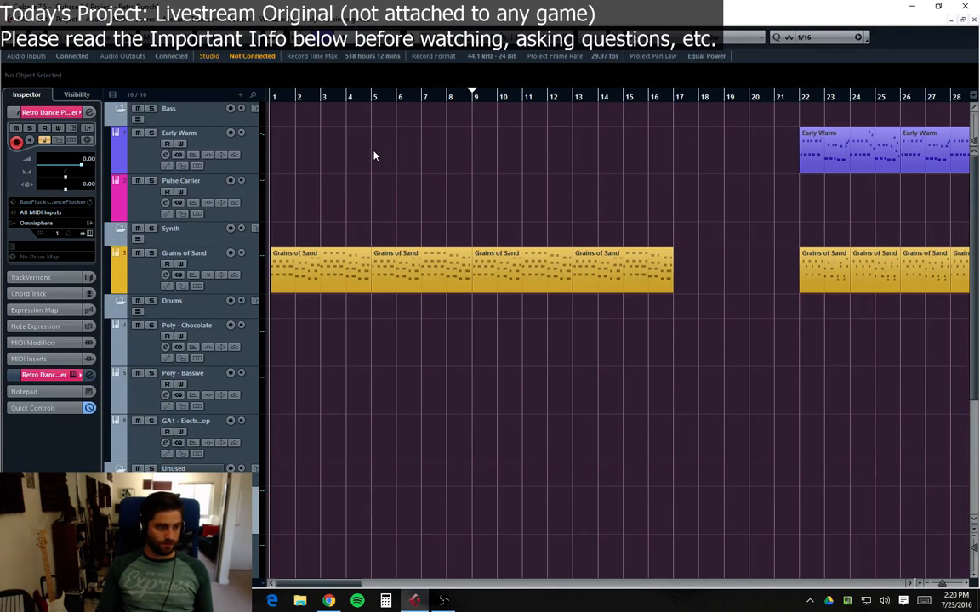
key(Down)
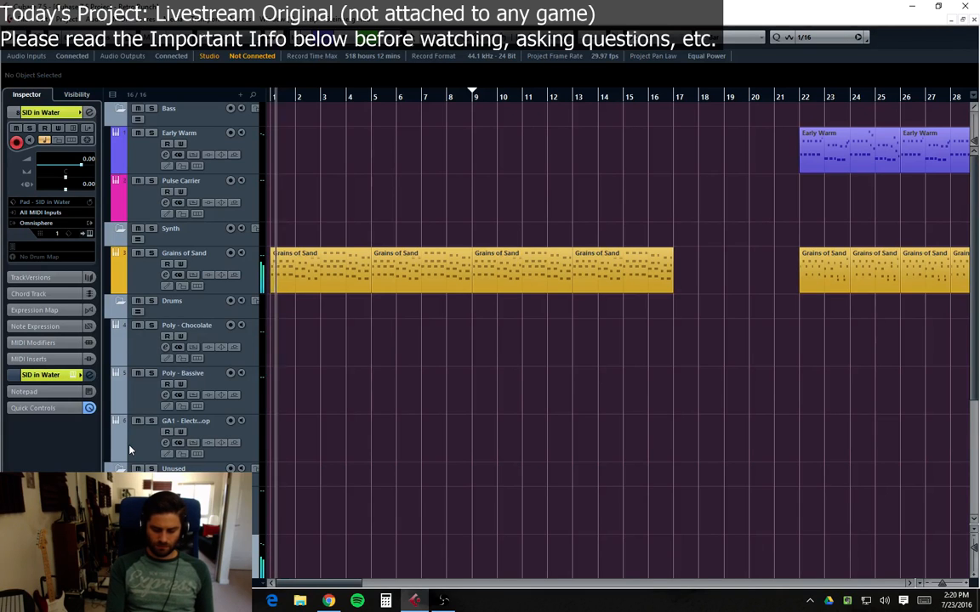
scroll(267, 357, down, 2)
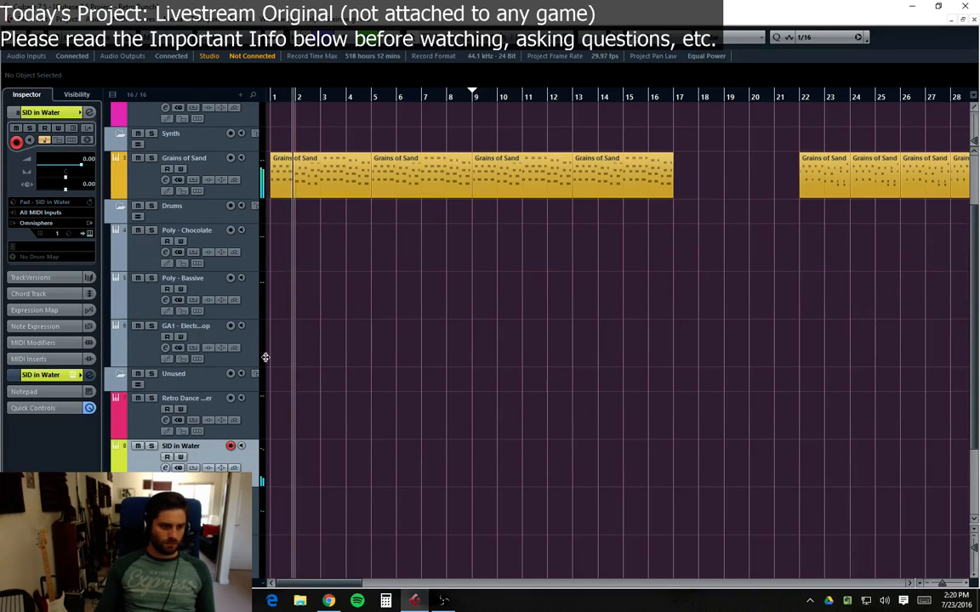
scroll(284, 431, up, 2)
drag(160, 541, 161, 244)
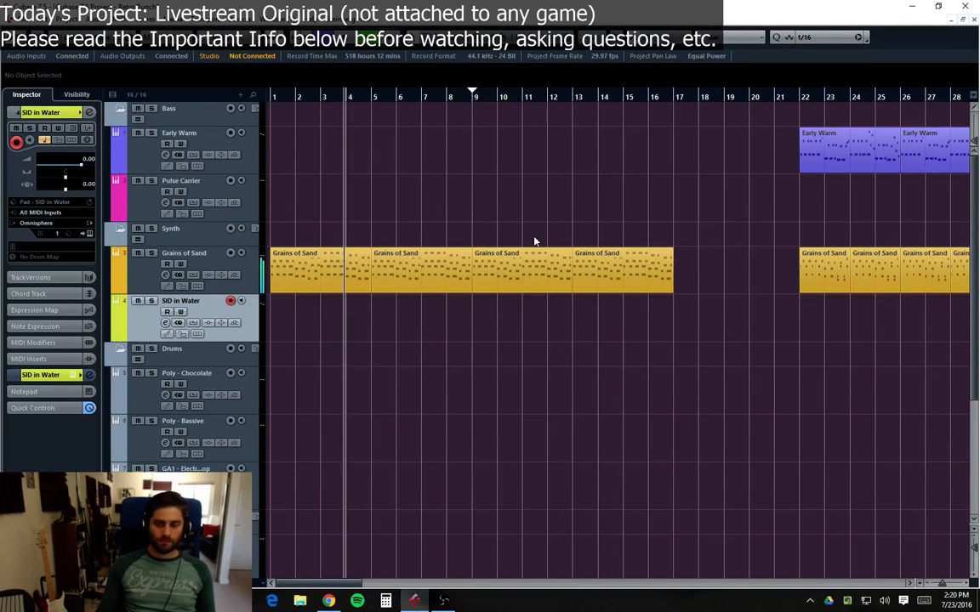
Step: Lower the SID in Water channel fader to about -5.7 dB in its channel settings
click(166, 323)
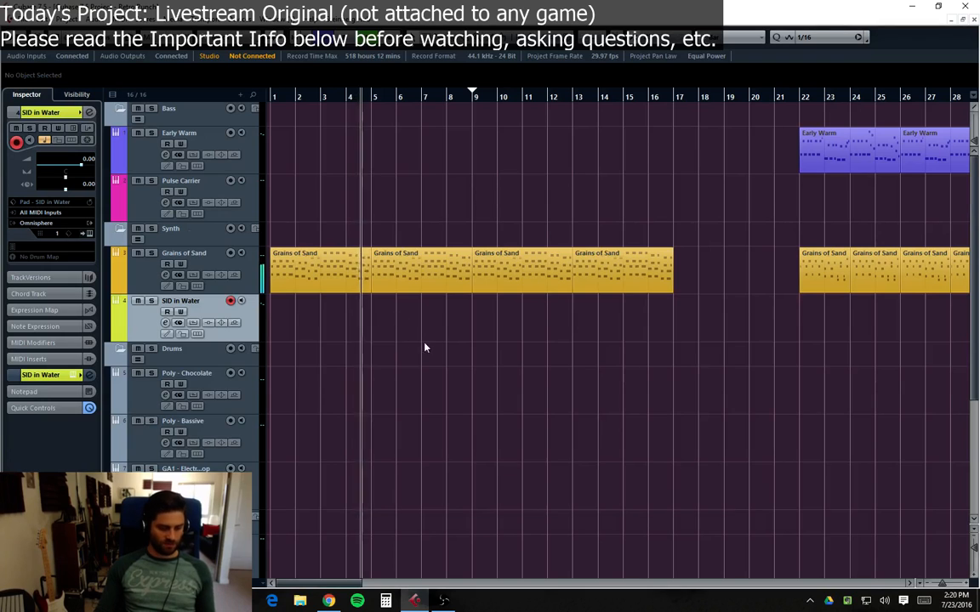
drag(745, 361, 755, 382)
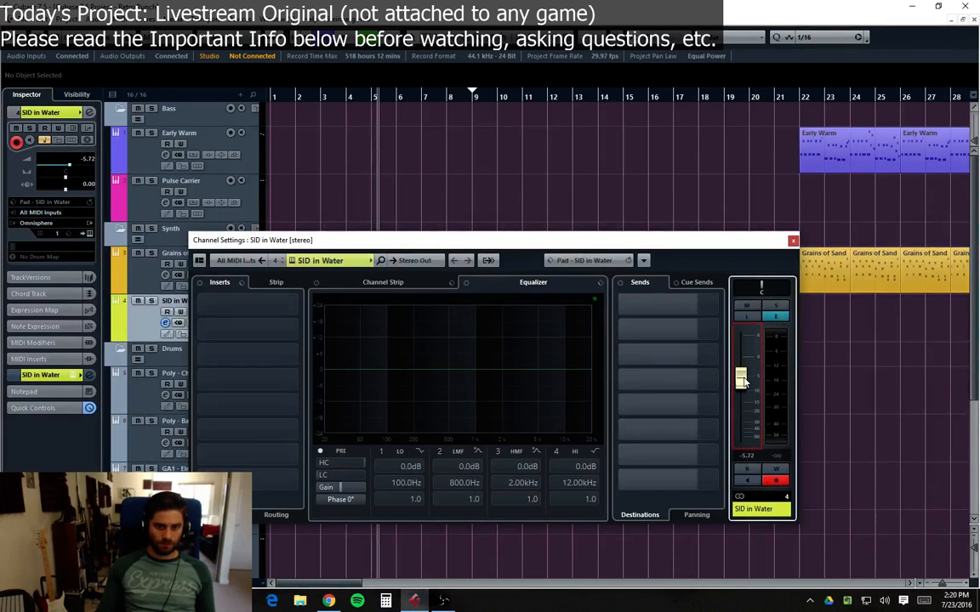
click(792, 242)
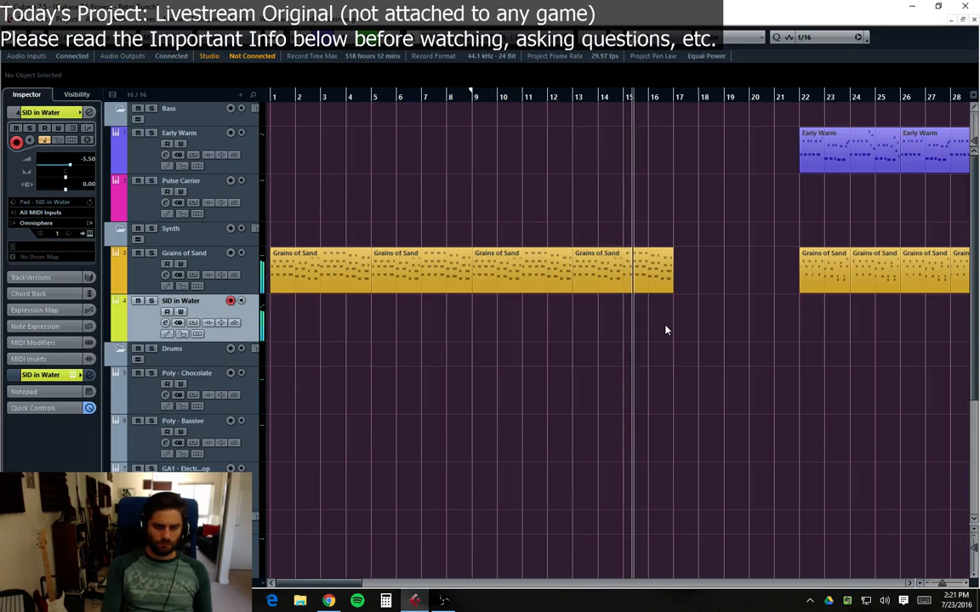
Step: Stop playback and clear the Grains of Sand part selection
key(space)
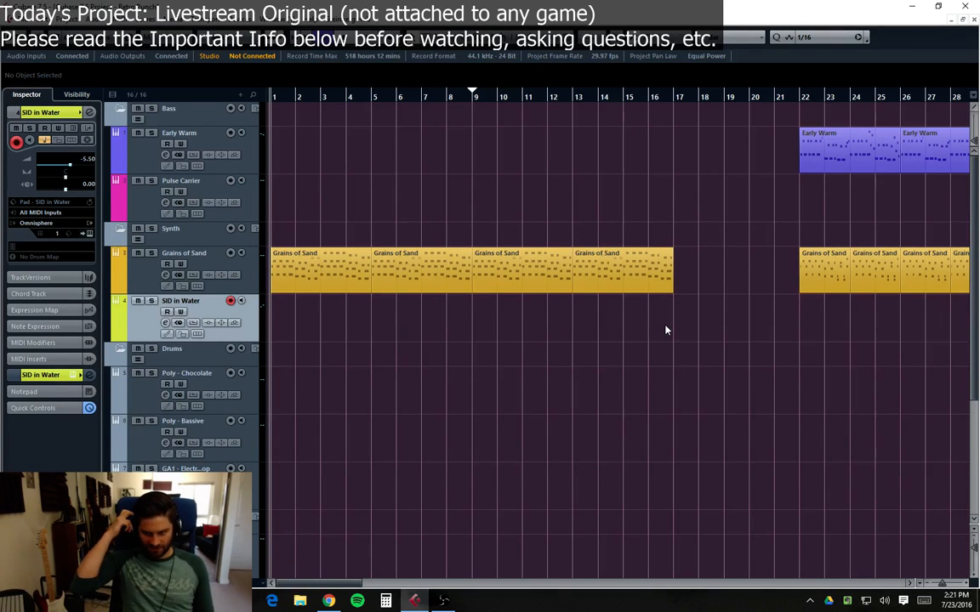
click(631, 271)
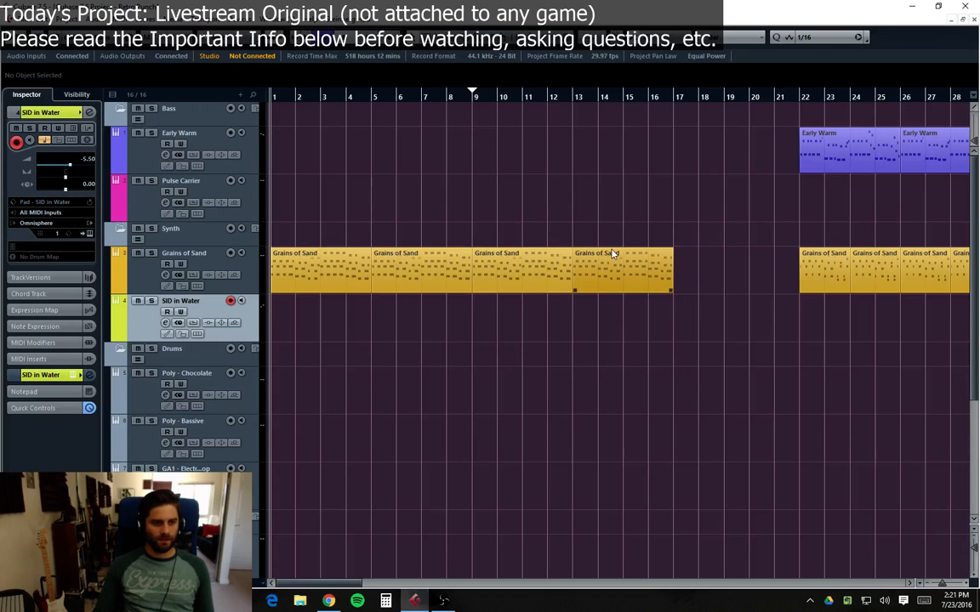
click(596, 324)
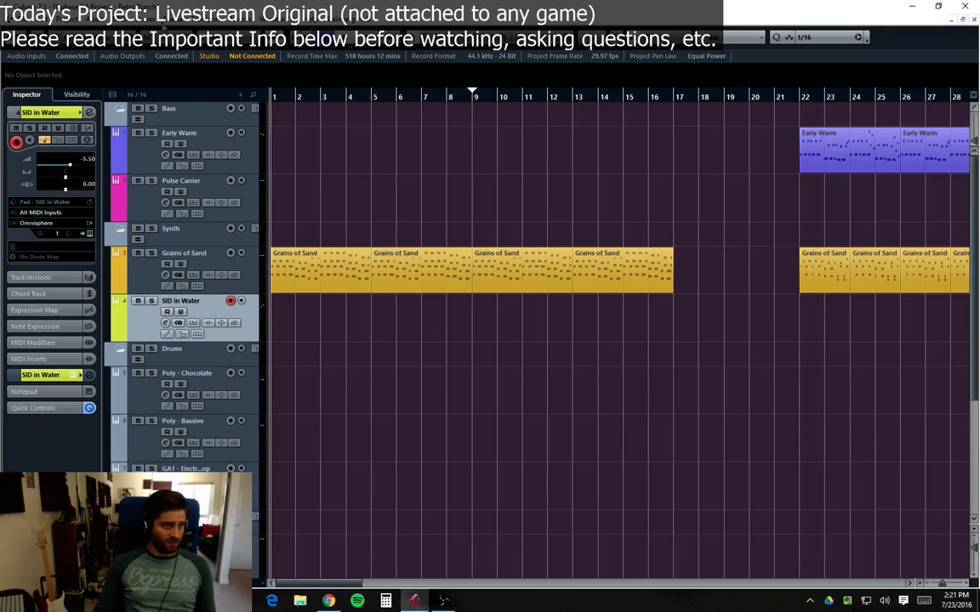
Step: Open the Virtual Keyboard in the transport panel and try its keys
click(118, 23)
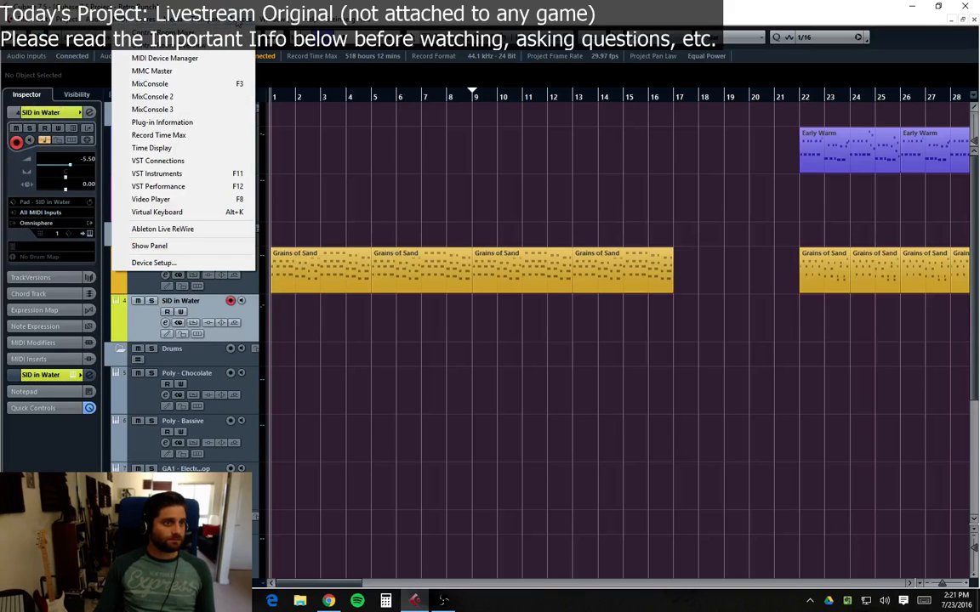
click(240, 22)
click(241, 21)
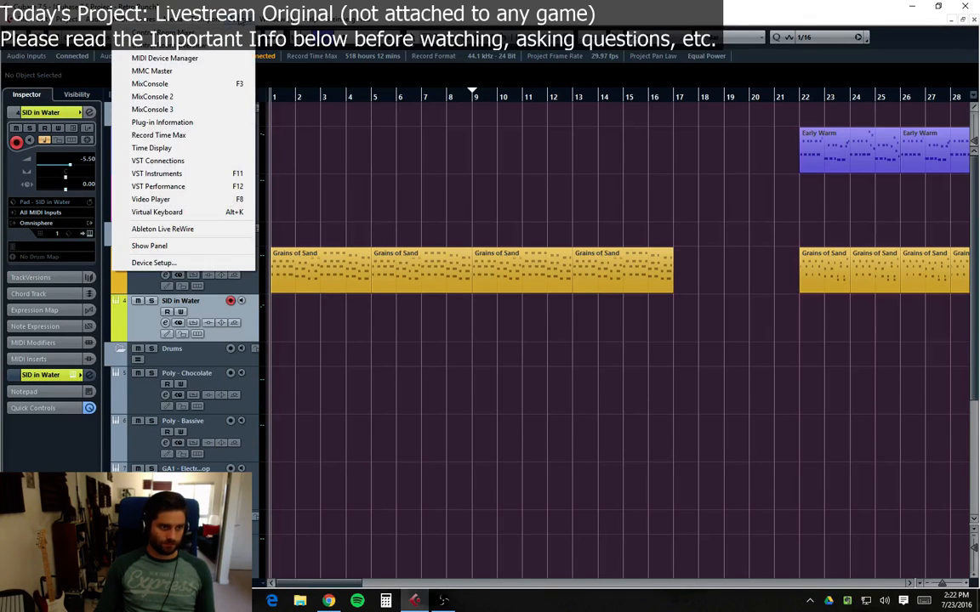
click(170, 214)
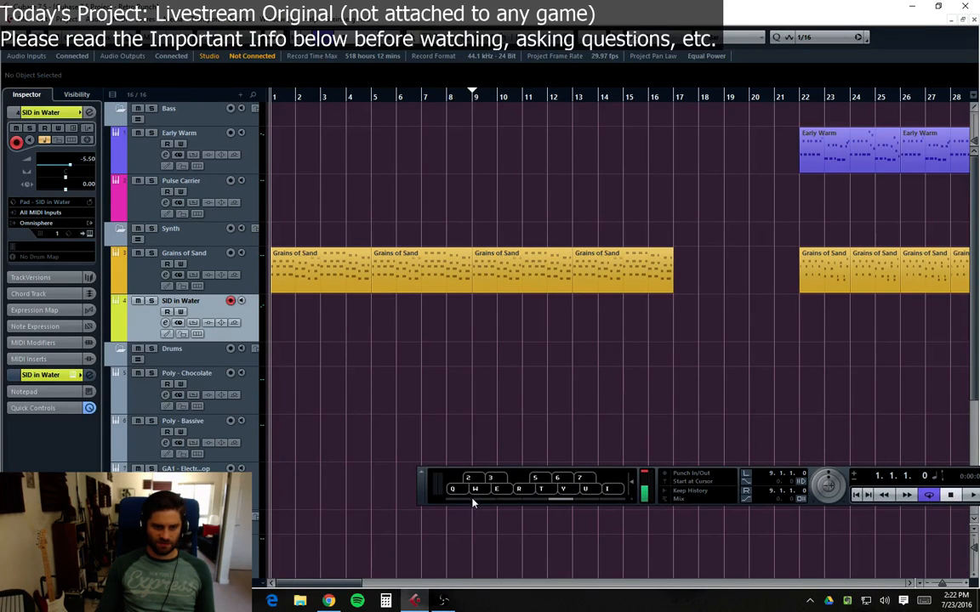
click(583, 490)
click(478, 495)
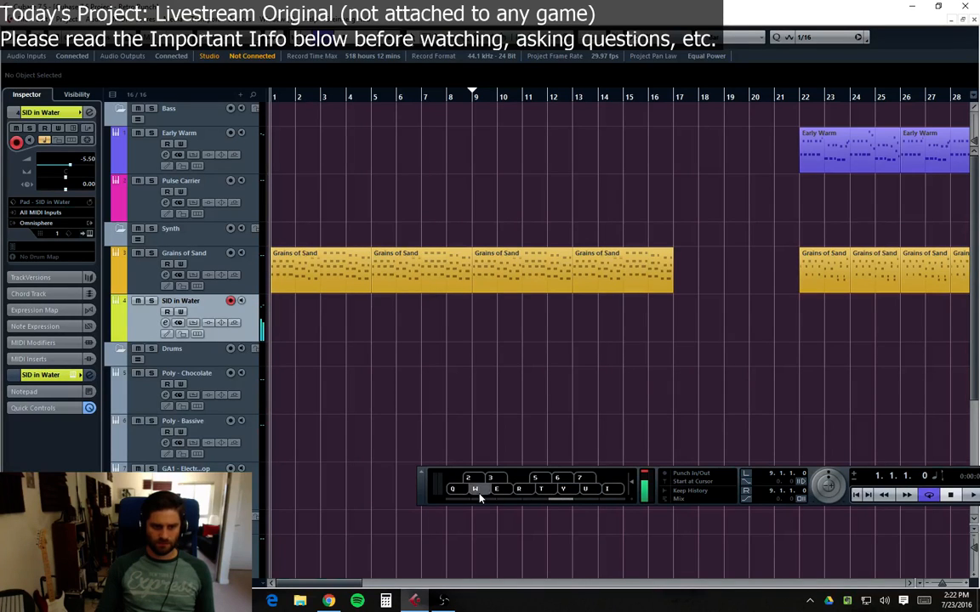
click(606, 488)
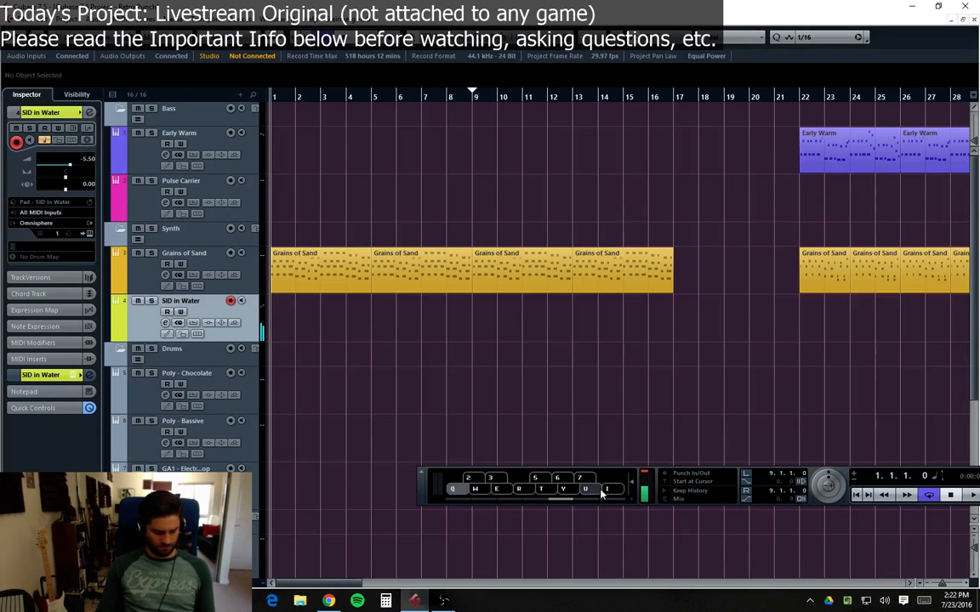
Step: Hide the Virtual Keyboard section of the transport panel and move the panel out of the way
right_click(616, 476)
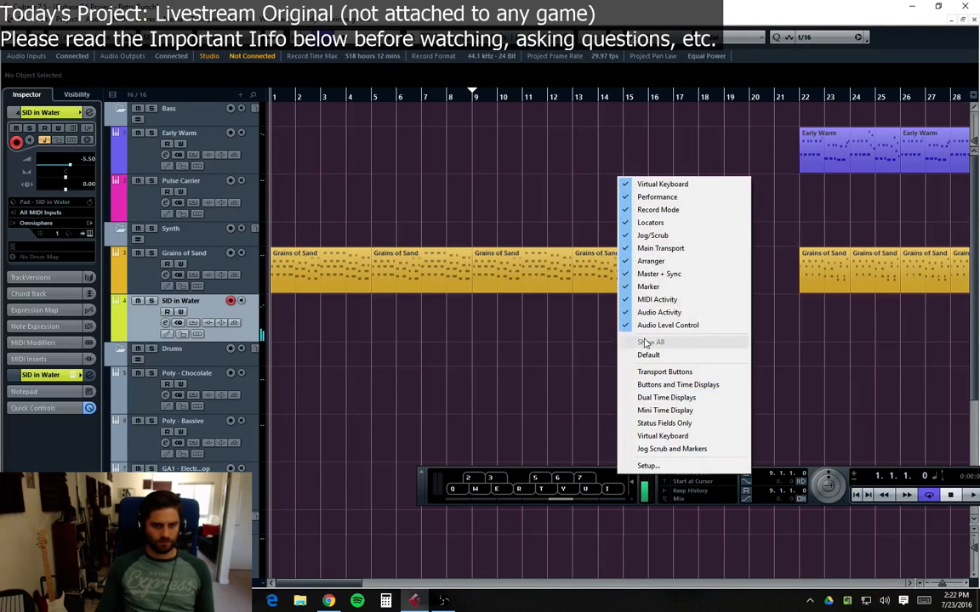
click(668, 184)
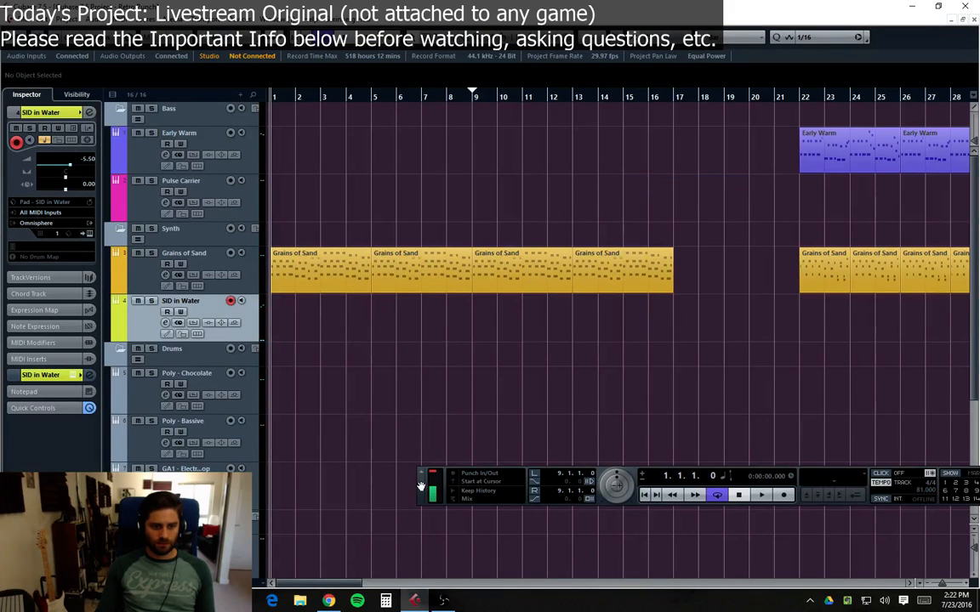
drag(420, 484, 978, 540)
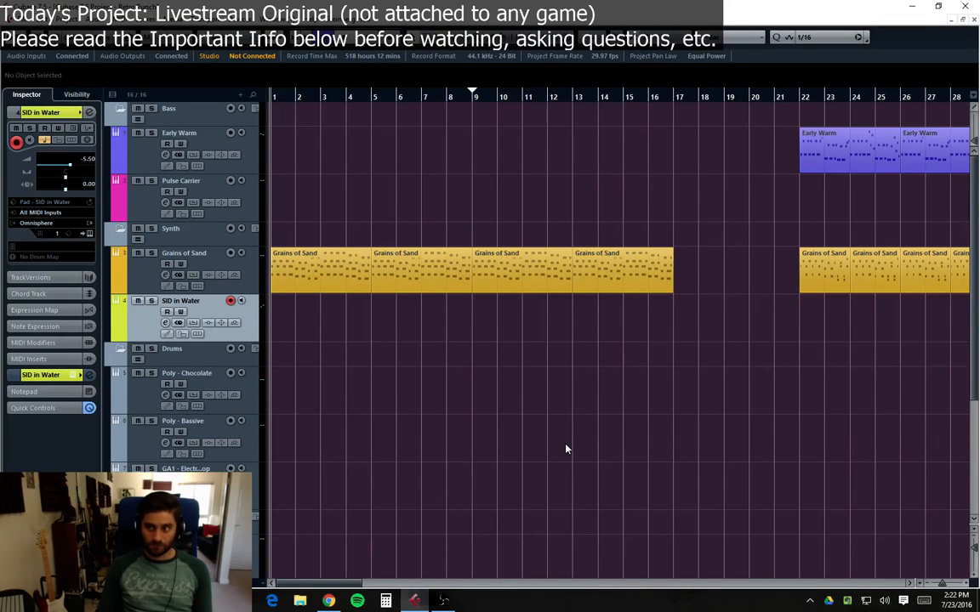
Step: Select the SID in Water track so it is armed for recording
key(space)
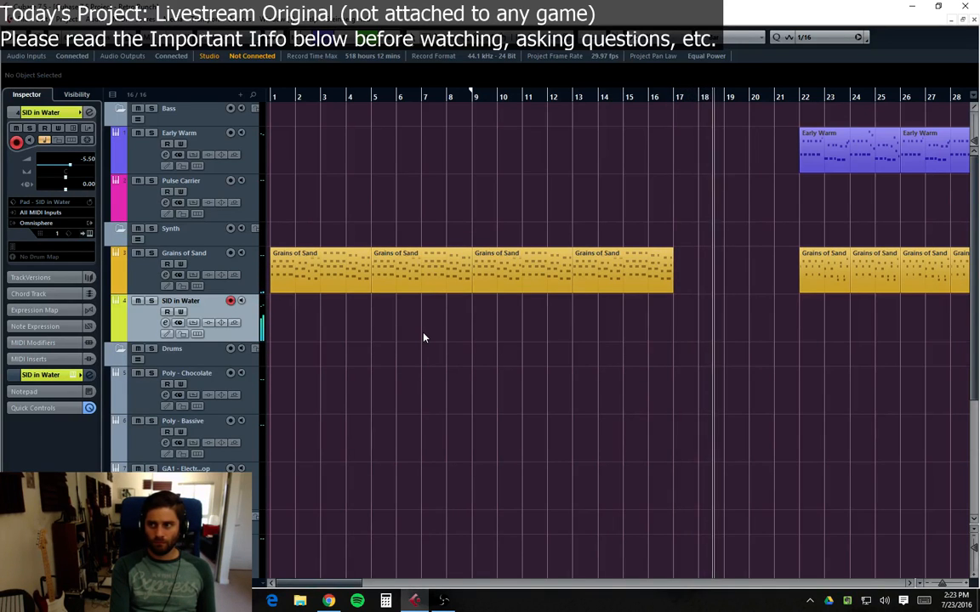
key(space)
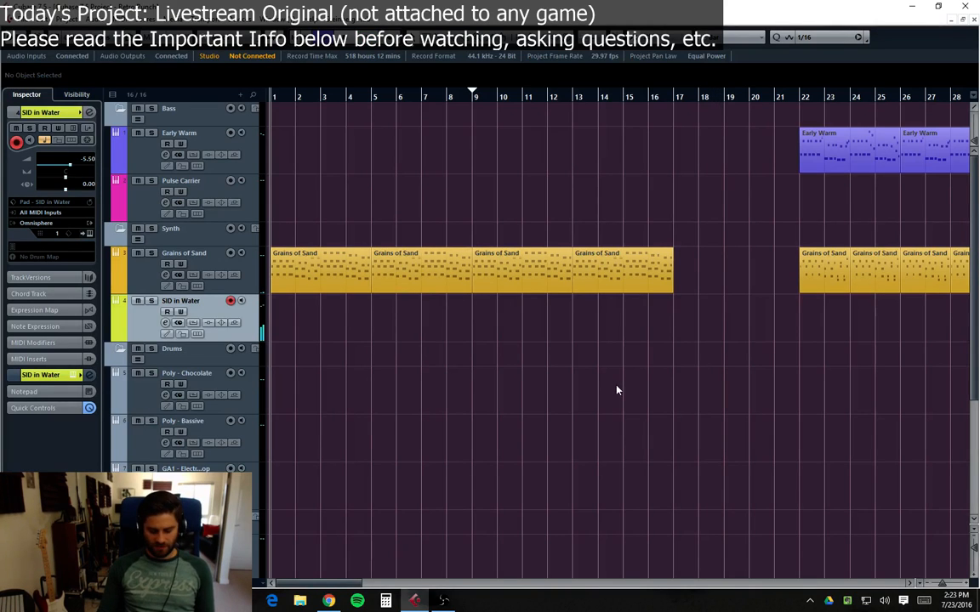
mouse_move(145, 314)
mouse_down()
mouse_move(131, 257)
mouse_move(138, 323)
mouse_move(144, 319)
mouse_up()
click(142, 288)
click(148, 322)
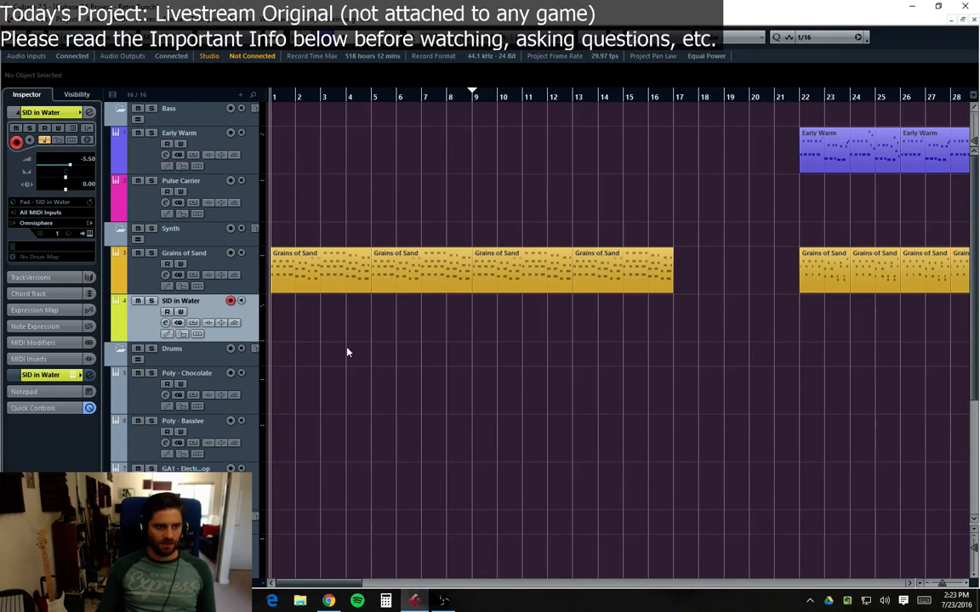
click(145, 292)
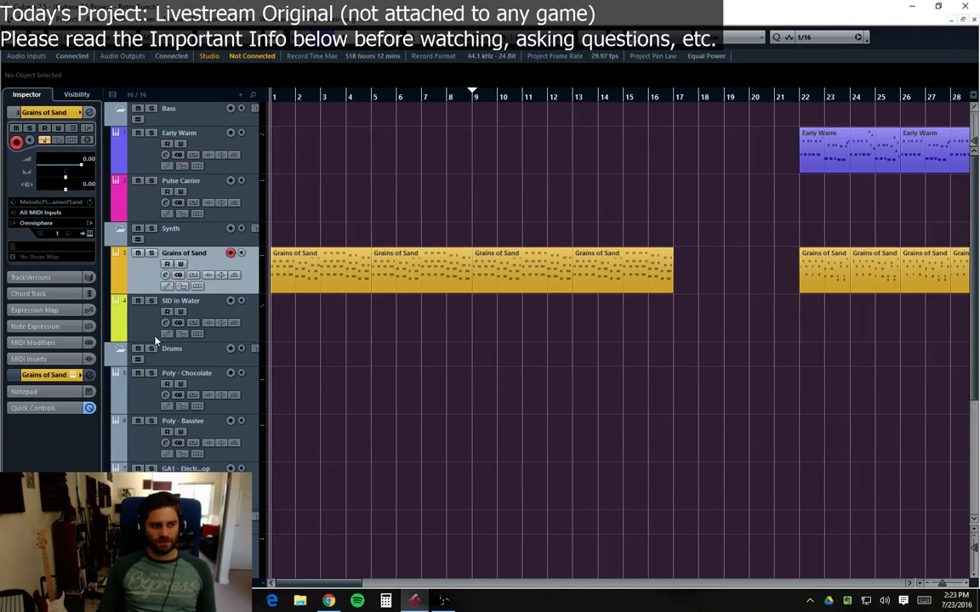
click(138, 302)
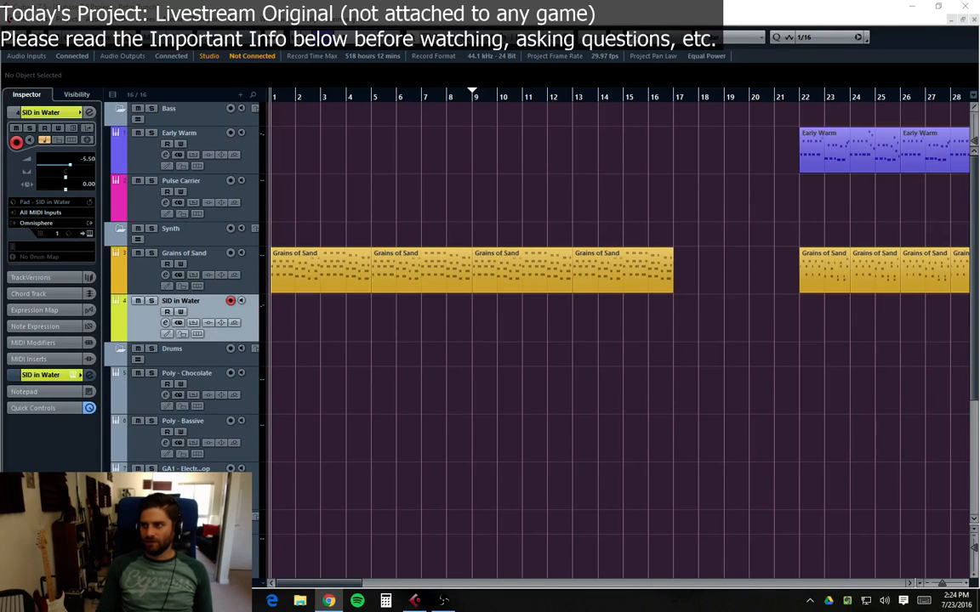
Step: Record a SID in Water part starting at bar 2 and running to about bar 13, then select it
click(727, 195)
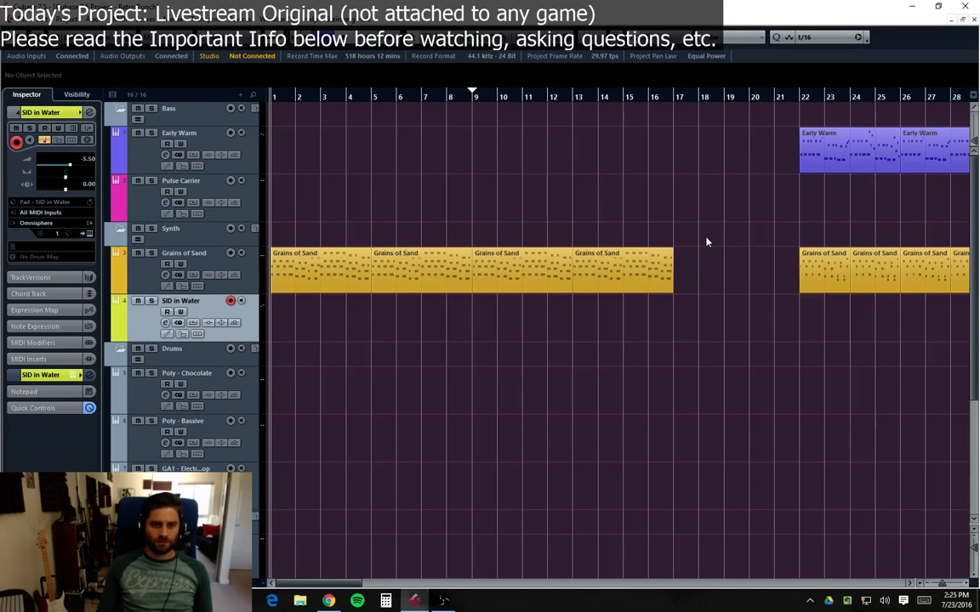
drag(704, 240, 499, 188)
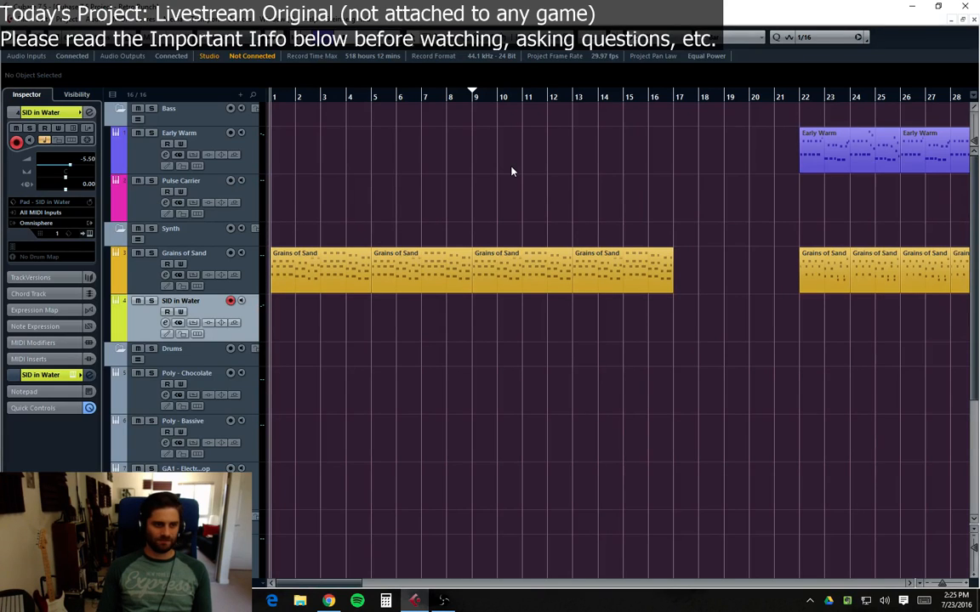
drag(724, 293, 498, 320)
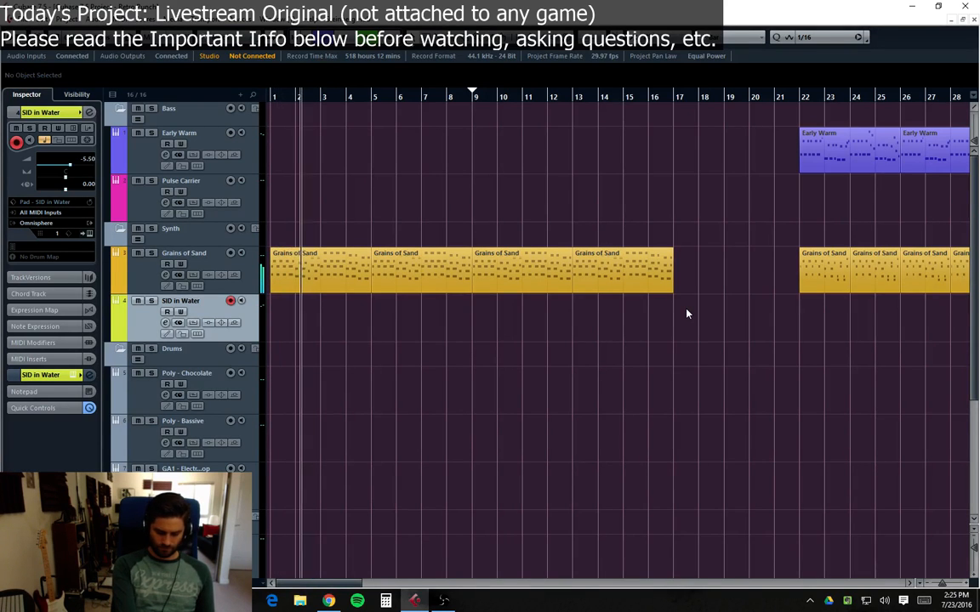
key(KP_Multiply)
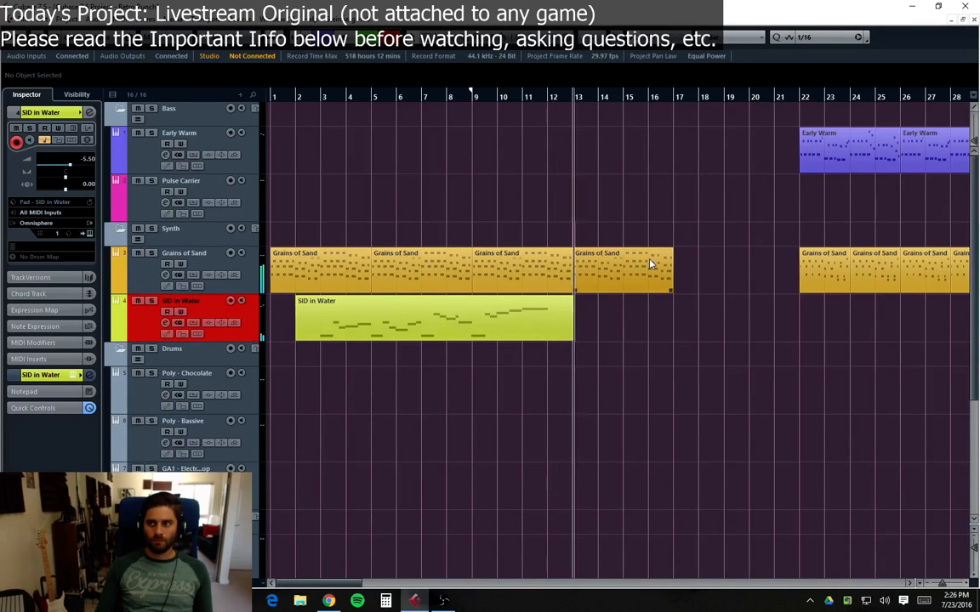
key(space)
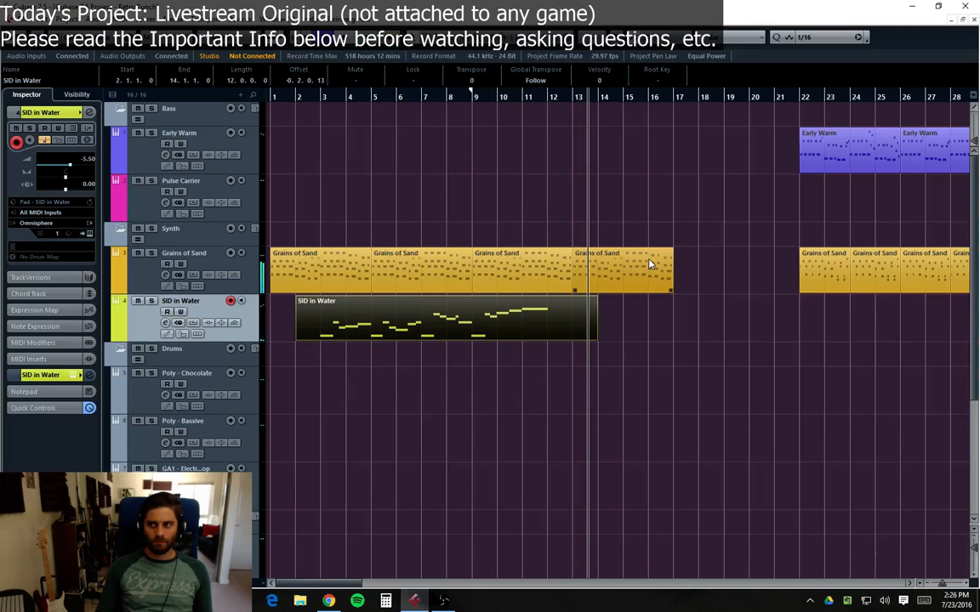
click(668, 384)
click(596, 337)
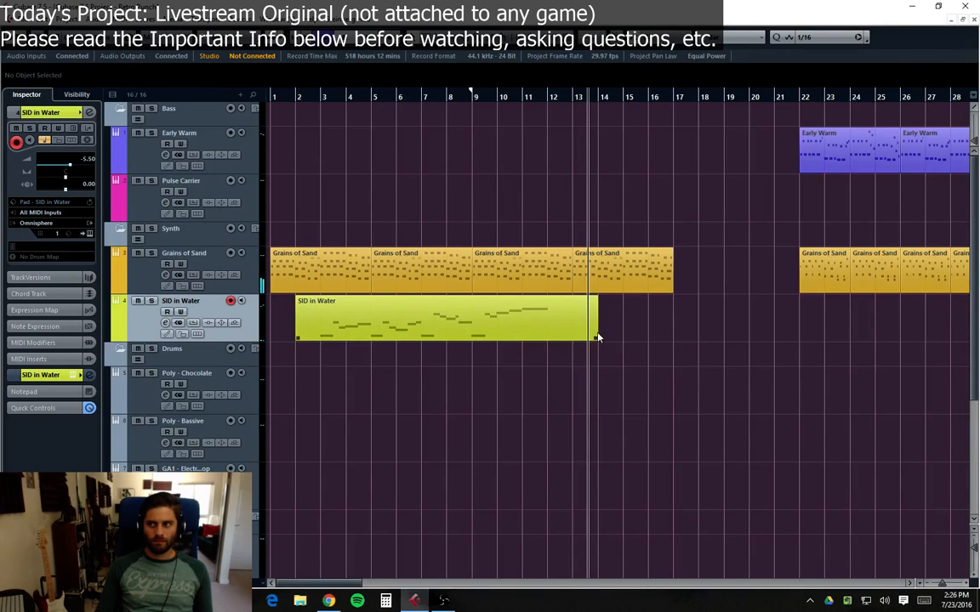
Step: Open the SID in Water part in the Key Editor and play it back from bar 3 to review the notes
click(466, 286)
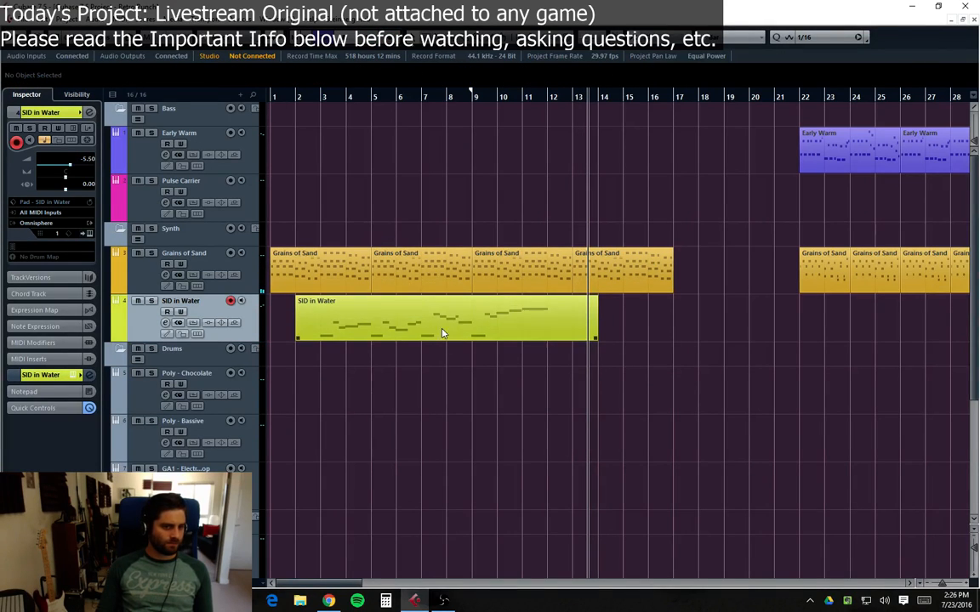
click(321, 102)
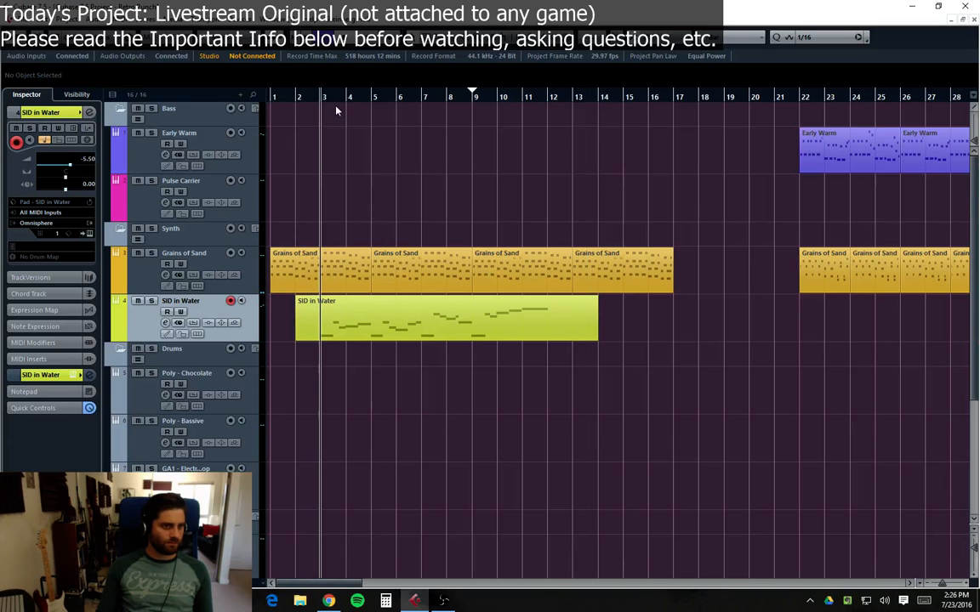
double_click(492, 335)
key(space)
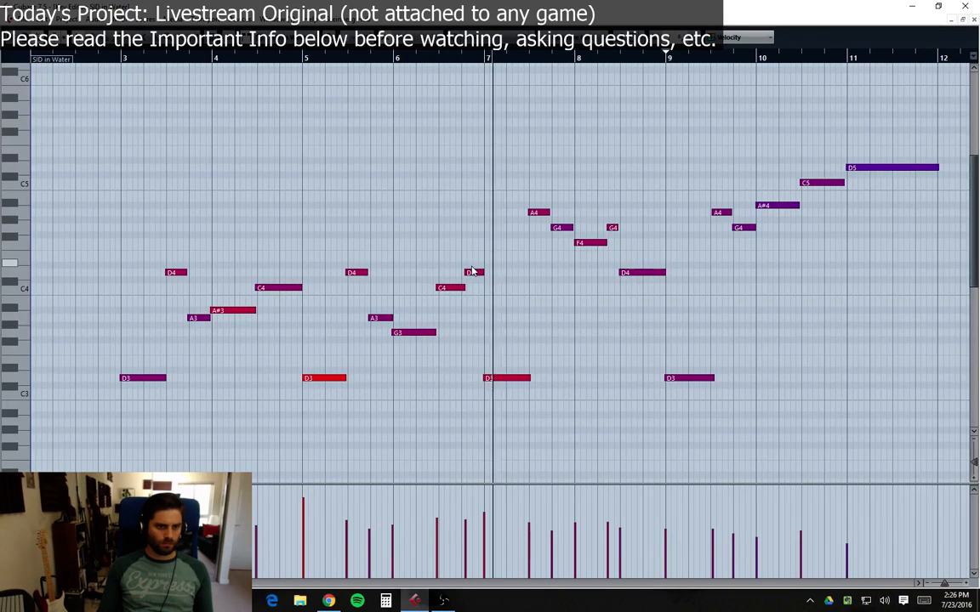
key(h)
key(h)
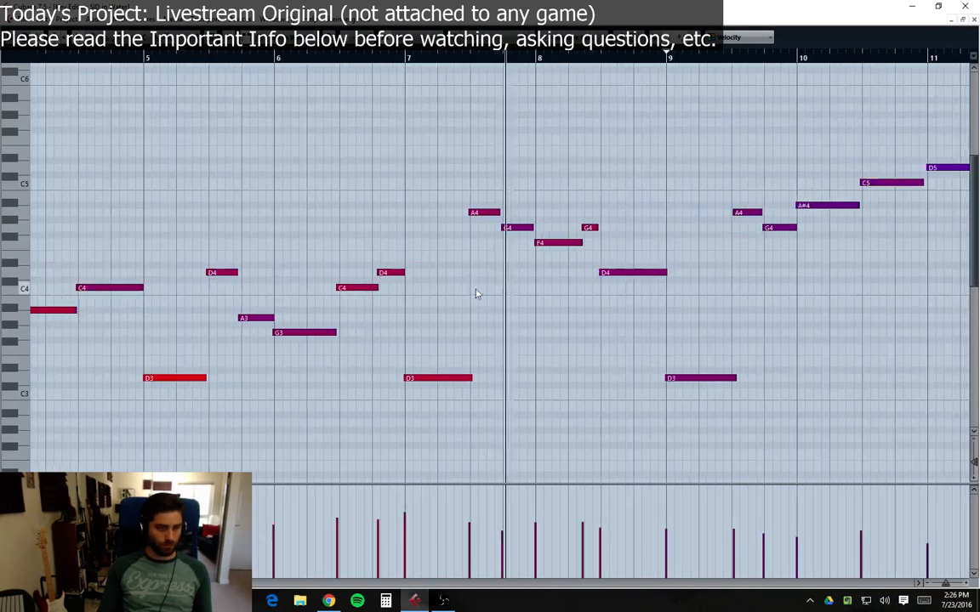
key(h)
drag(128, 583, 67, 583)
key(space)
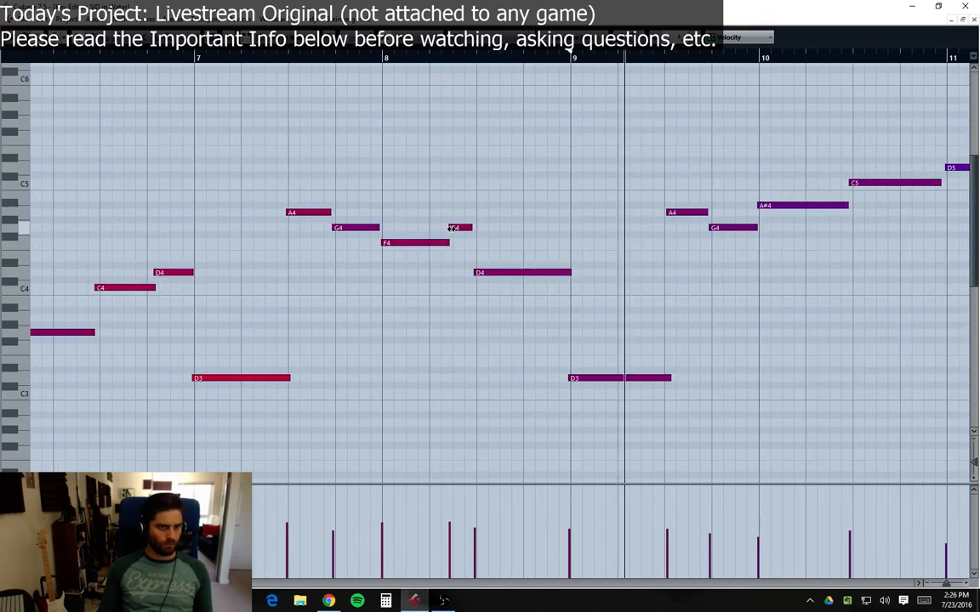
Step: Nudge two G4 notes and a D4 note slightly in time, then close the Key Editor
drag(463, 231, 467, 231)
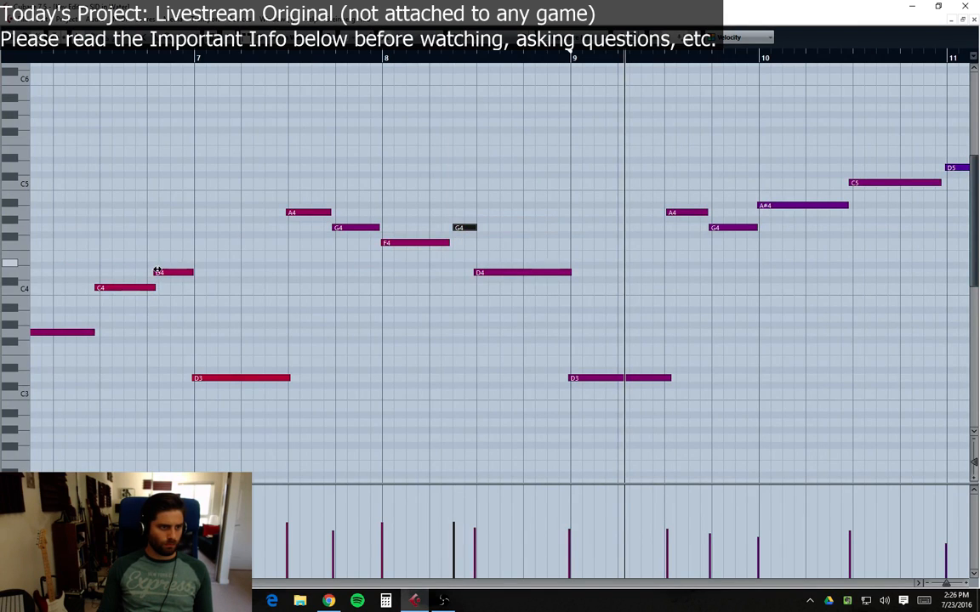
drag(155, 272, 147, 273)
drag(68, 583, 65, 584)
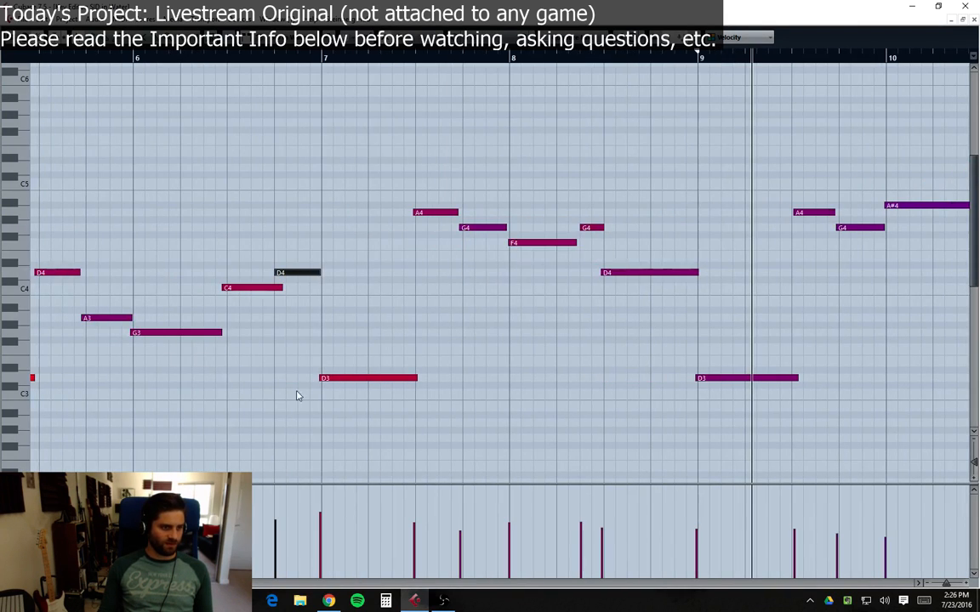
key(h)
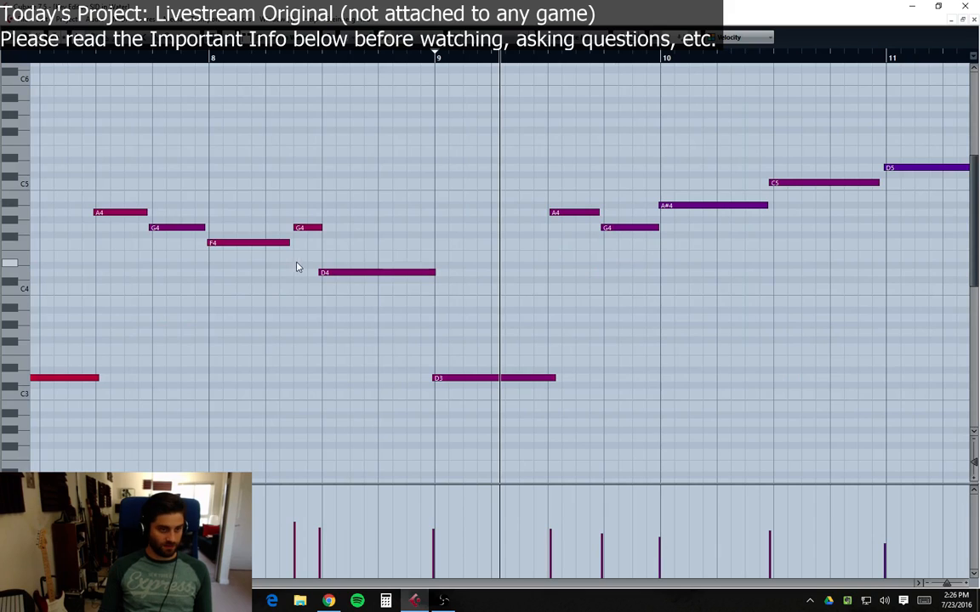
drag(297, 226, 301, 226)
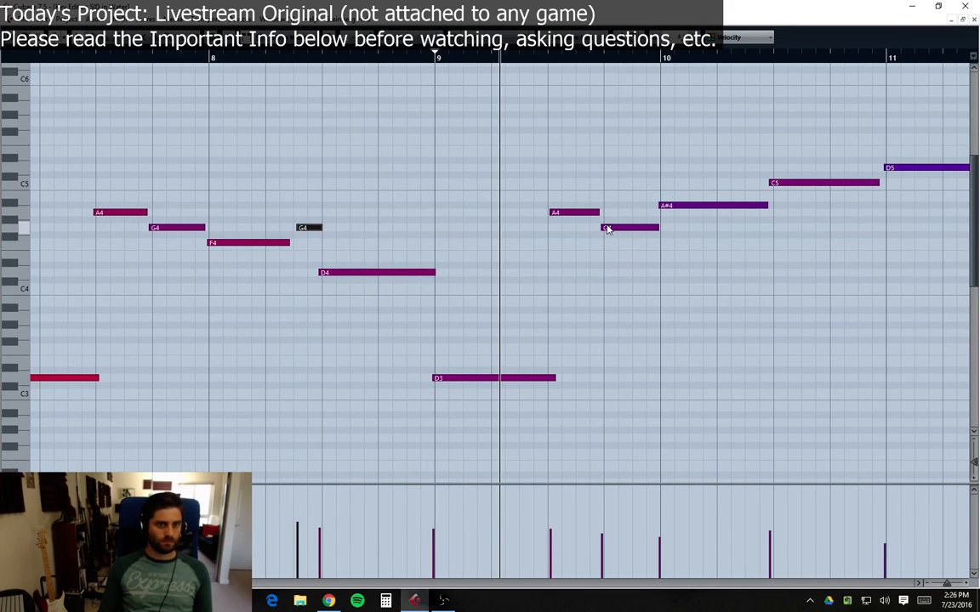
click(974, 20)
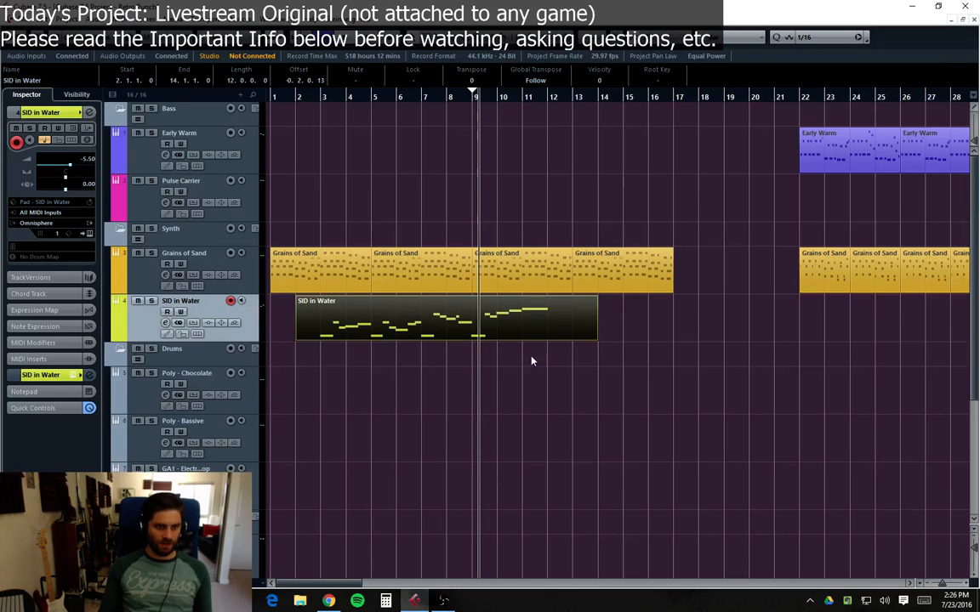
double_click(308, 337)
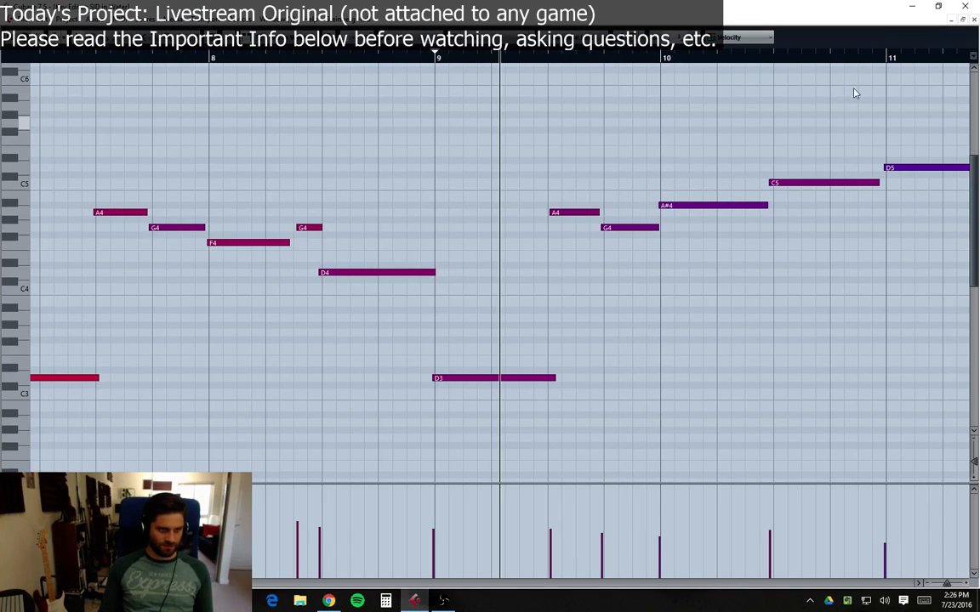
click(974, 17)
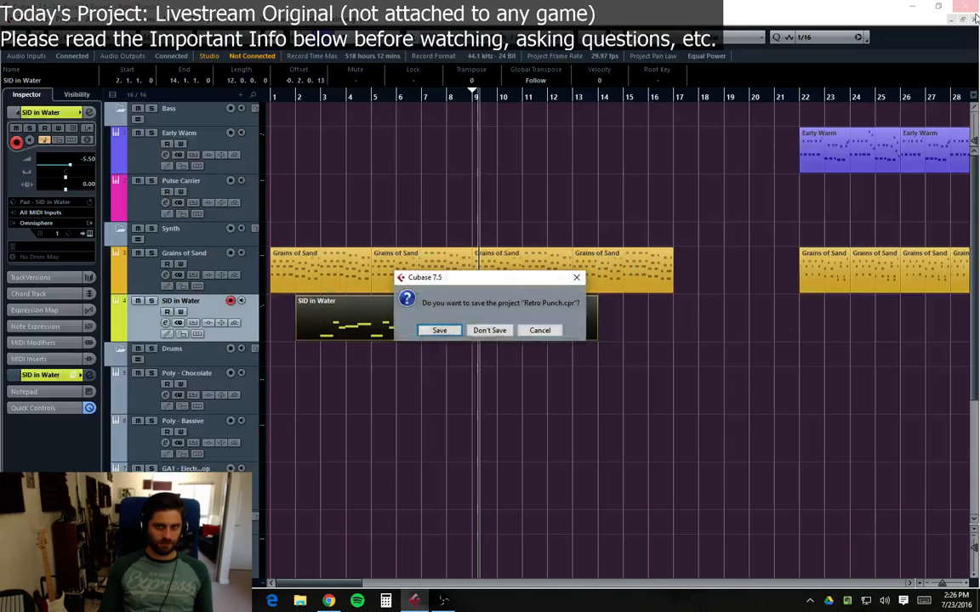
click(549, 334)
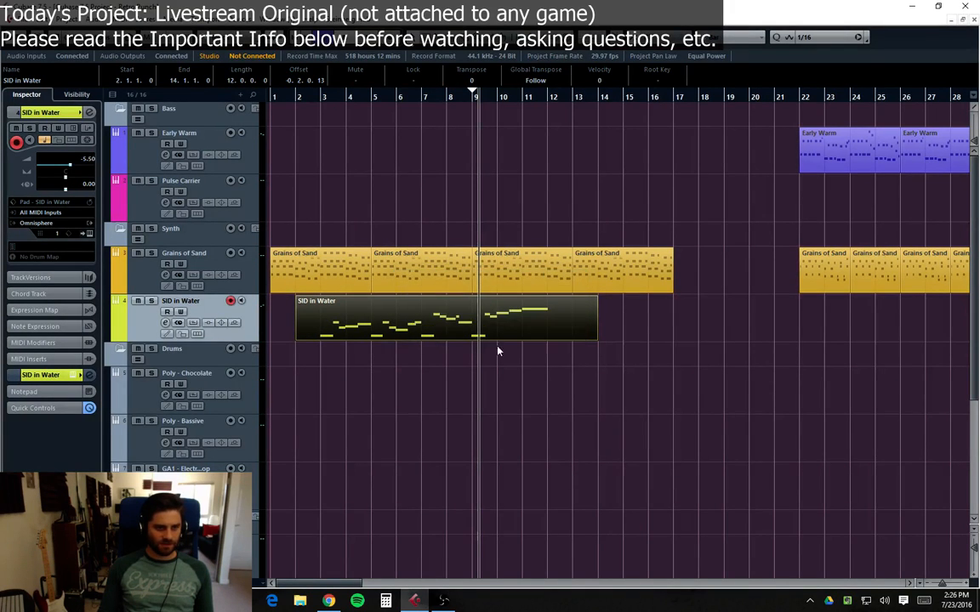
Step: Split the SID in Water part at bar 3 and delete the empty opening section before it
double_click(324, 336)
scroll(448, 441, left, 15)
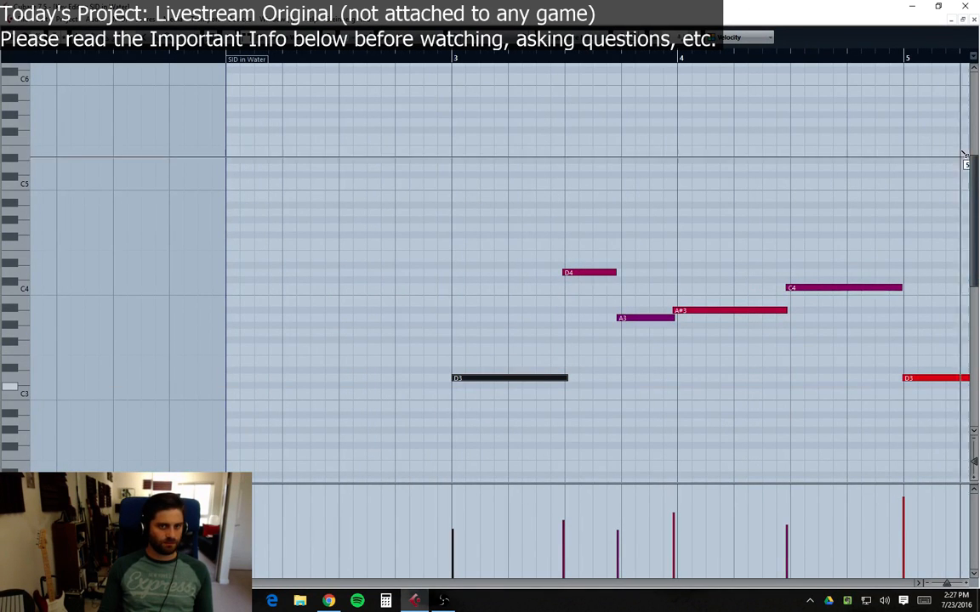
click(975, 21)
key(3)
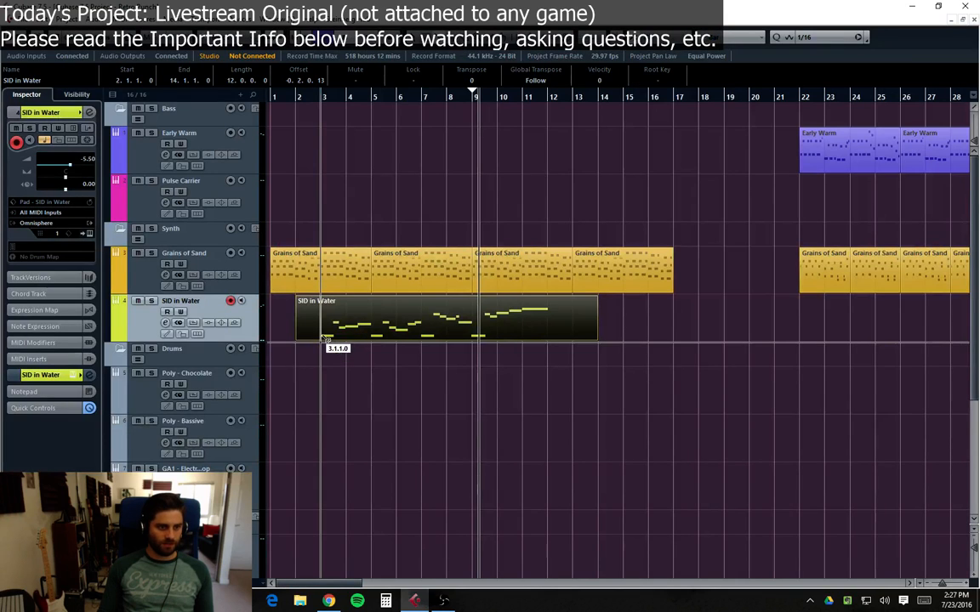
click(321, 339)
key(1)
click(304, 332)
key(Delete)
Step: Move the SID in Water part so it starts at bar 5 and return the playhead to the start
drag(350, 338, 393, 340)
click(576, 383)
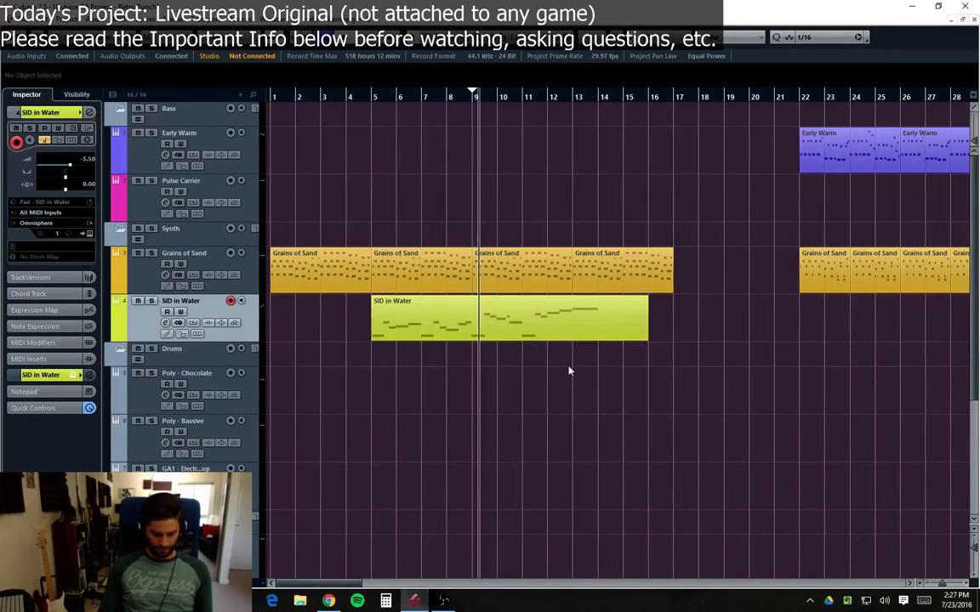
key(period)
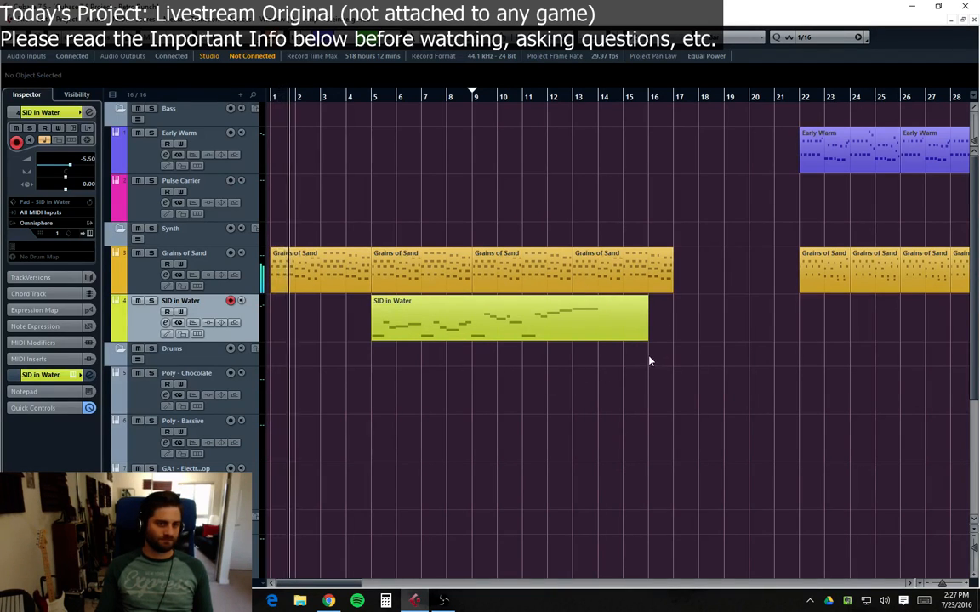
Step: Split the SID in Water part at bar 14 and delete the two-bar section after it
alt+click(609, 338)
click(638, 321)
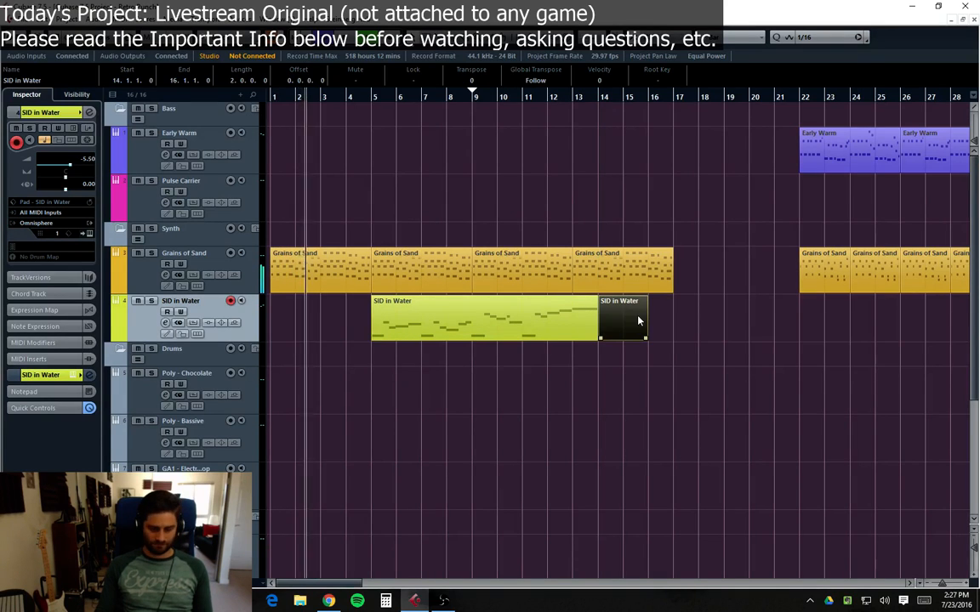
key(Delete)
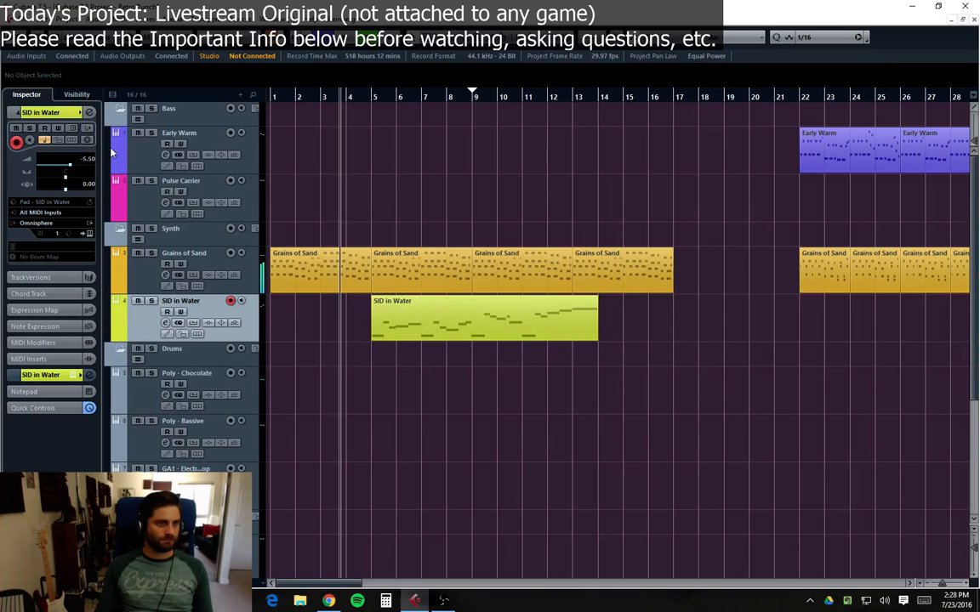
Step: Select the Early Warm and Pulse Carrier tracks and play the arrangement from bars 8 and 22
click(148, 144)
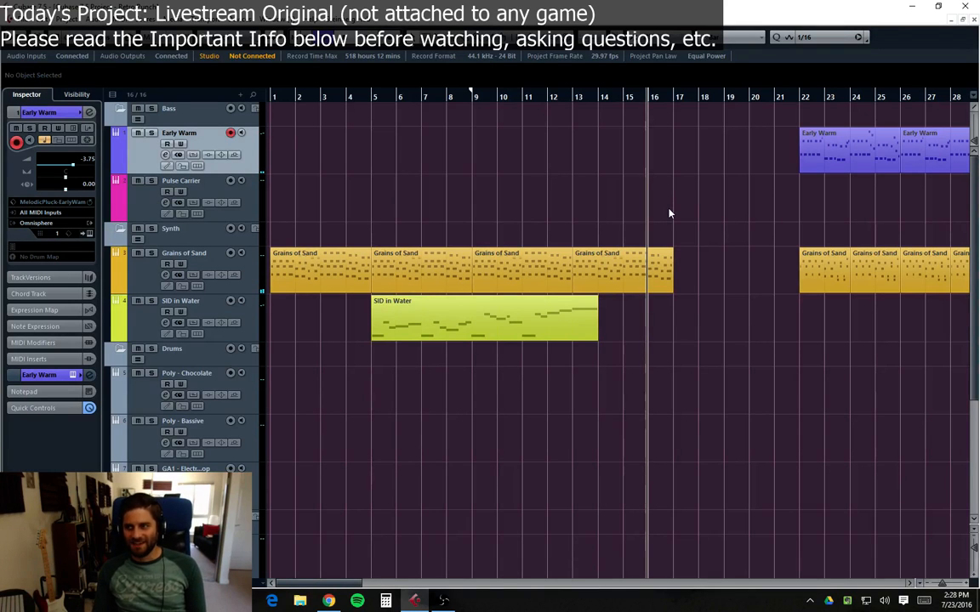
key(space)
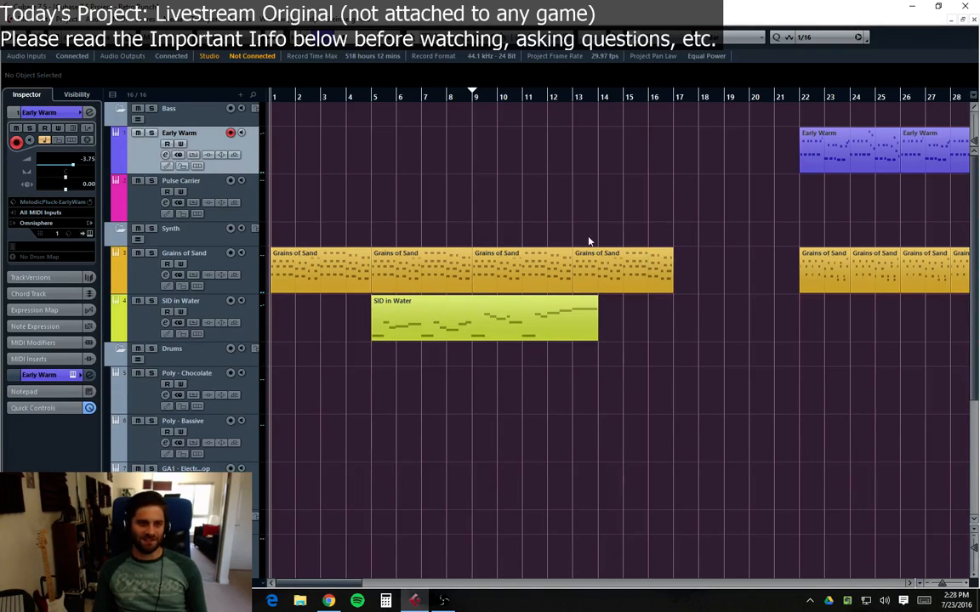
click(123, 206)
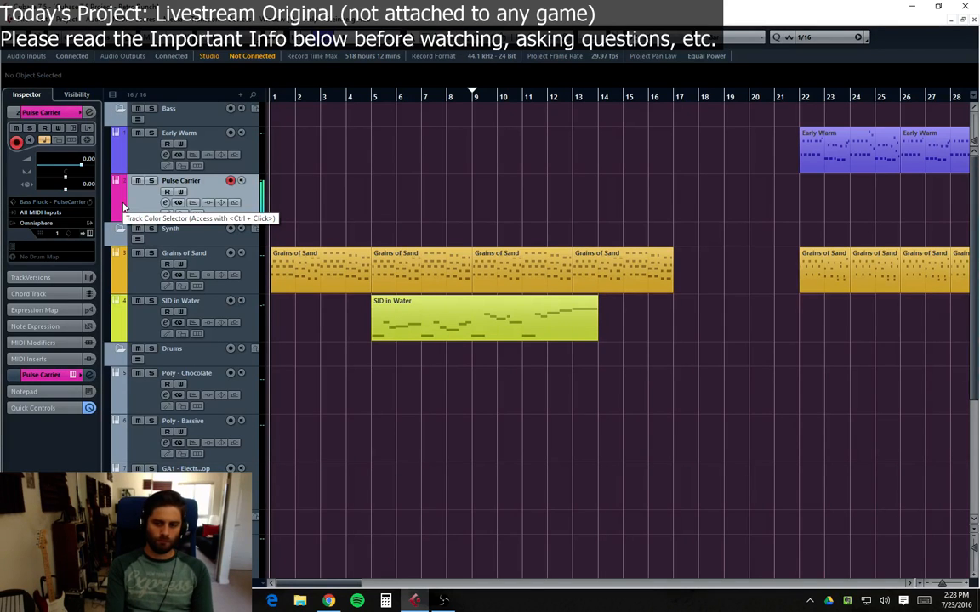
click(360, 289)
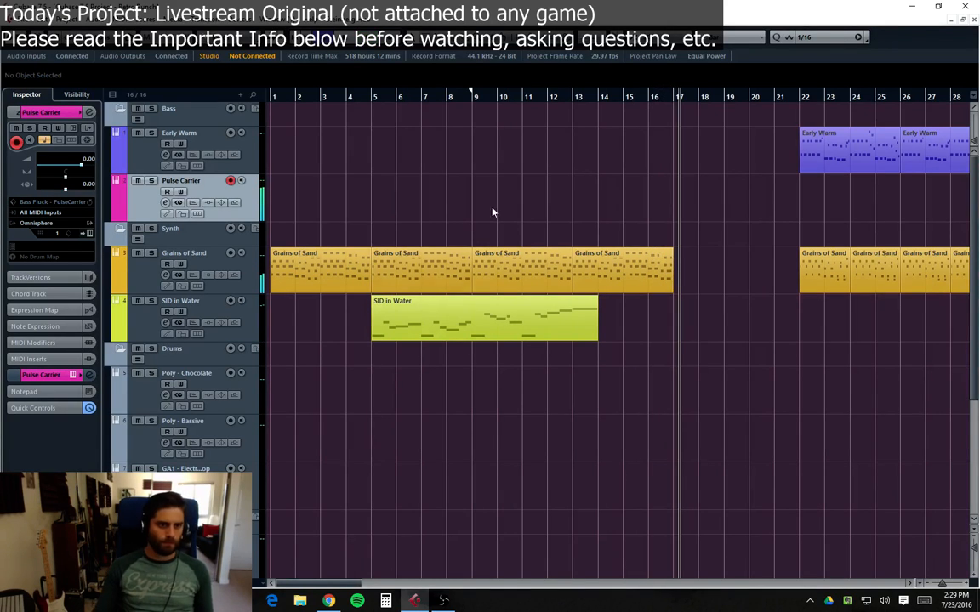
click(449, 96)
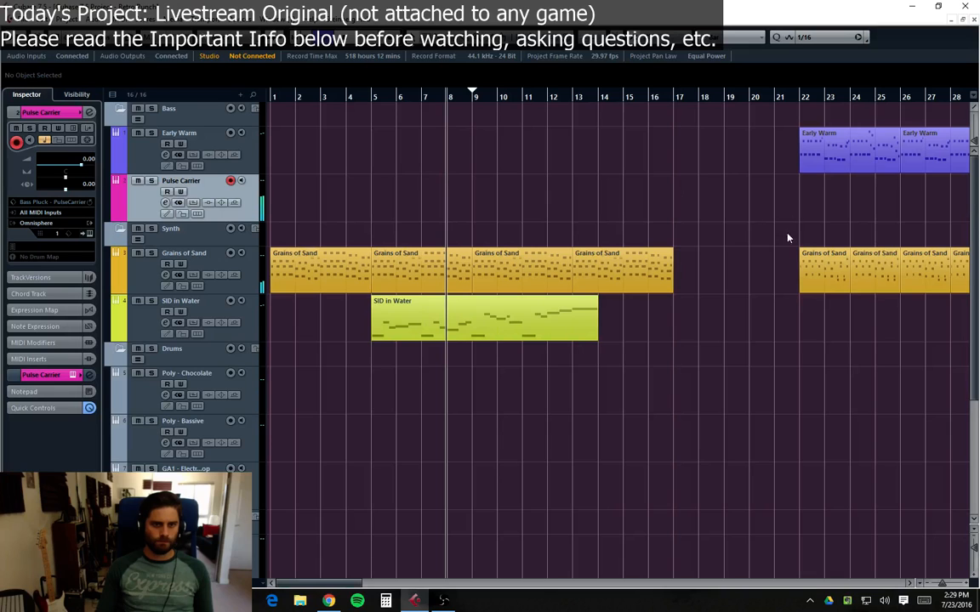
click(797, 100)
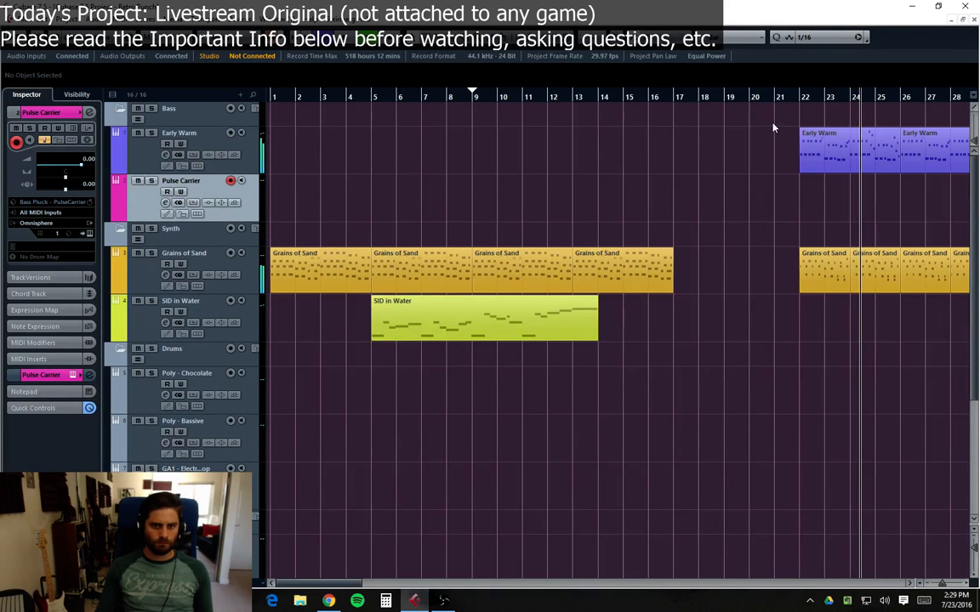
Step: Move the Early Warm and Grains of Sand parts starting at bar 22 five bars earlier, to bar 17
drag(773, 125, 773, 307)
drag(560, 281, 436, 281)
Step: Delete the Grains of Sand part at bar 13 and move the following Early Warm and Grains of Sand parts back to bar 13
click(360, 289)
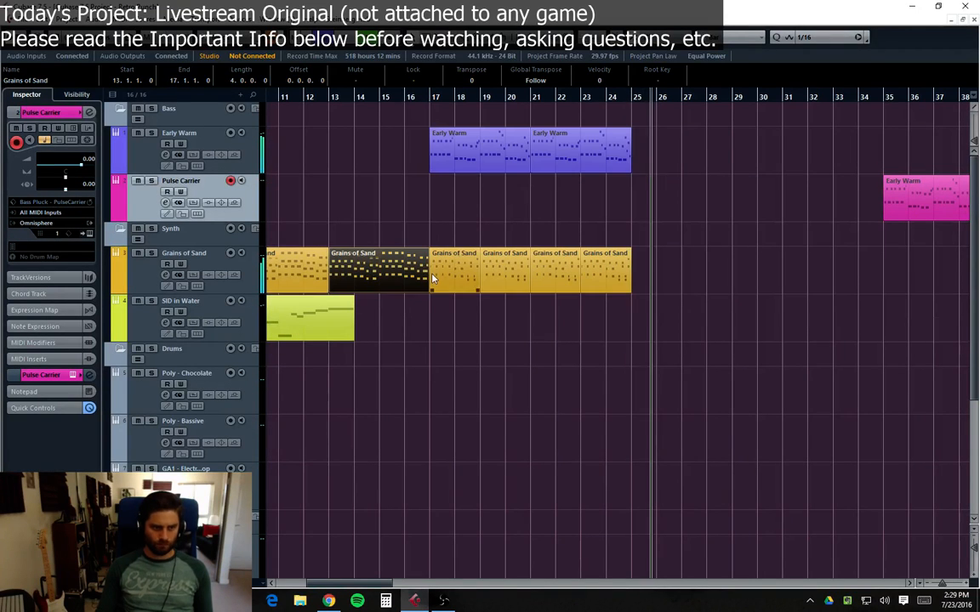
key(Delete)
drag(703, 316, 340, 159)
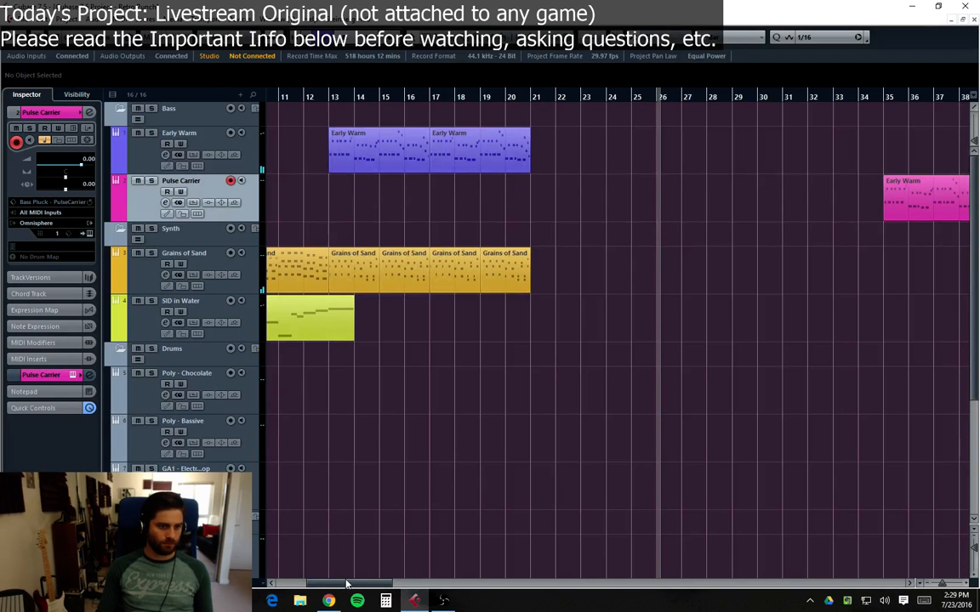
drag(346, 583, 313, 584)
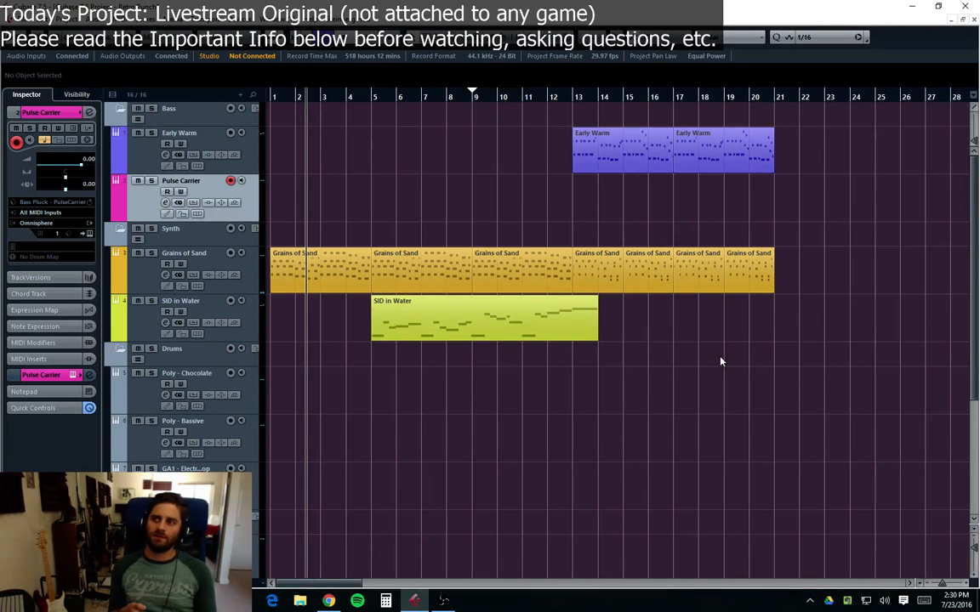
key(period)
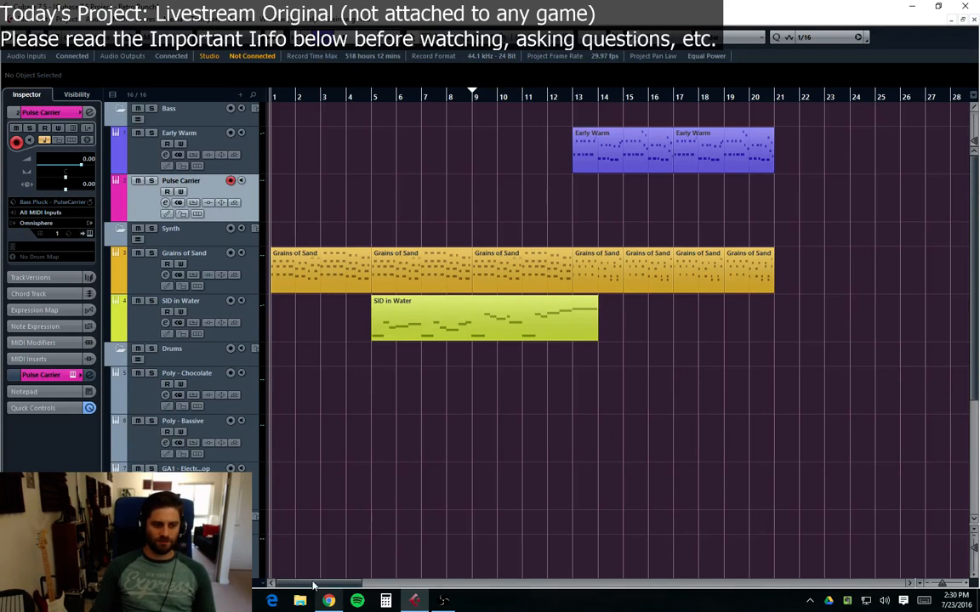
drag(290, 583, 308, 592)
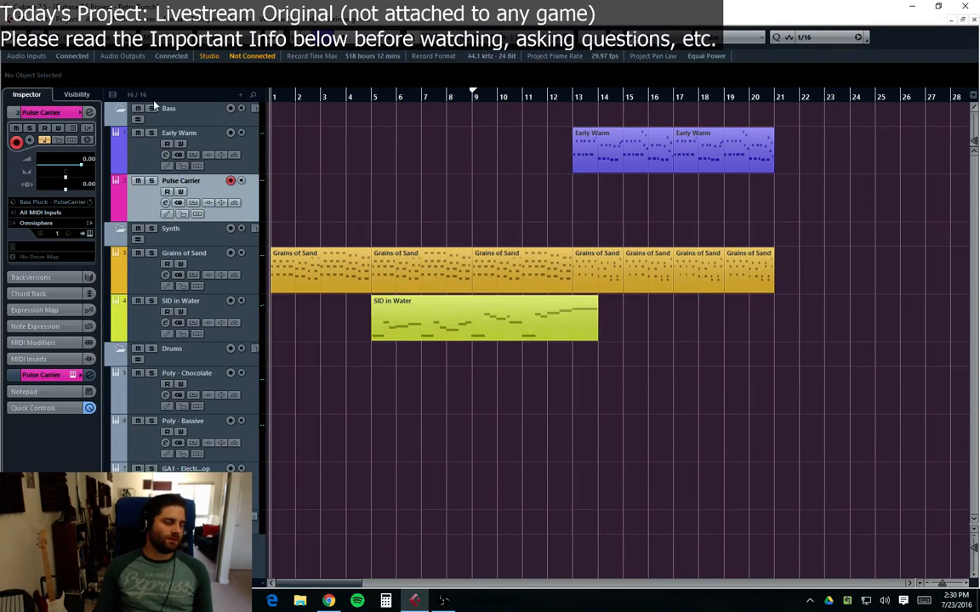
Step: Recolour the Bass folder track purple to match the Early Warm track inside it
click(193, 117)
click(40, 114)
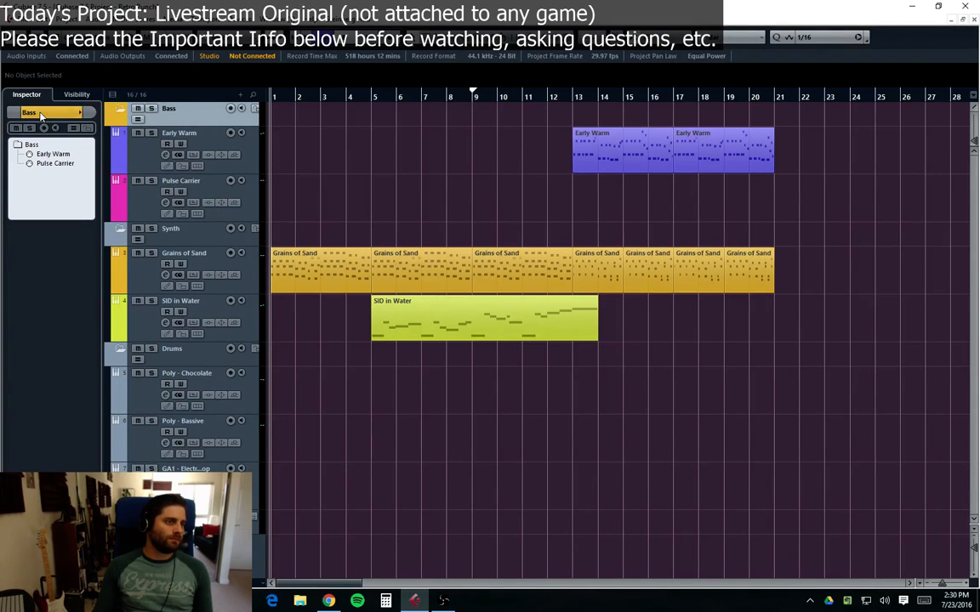
scroll(38, 114, down, 3)
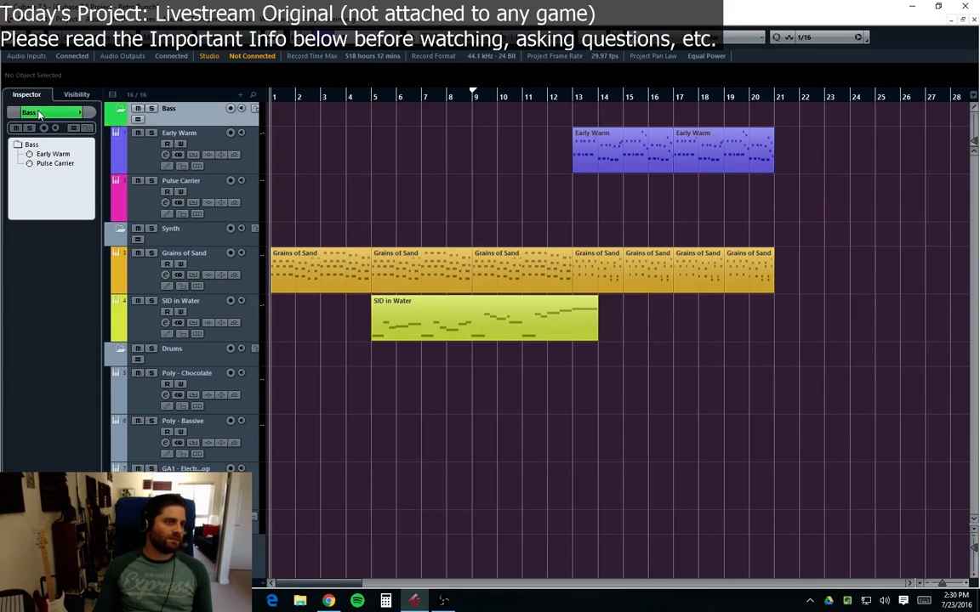
scroll(38, 114, down, 1)
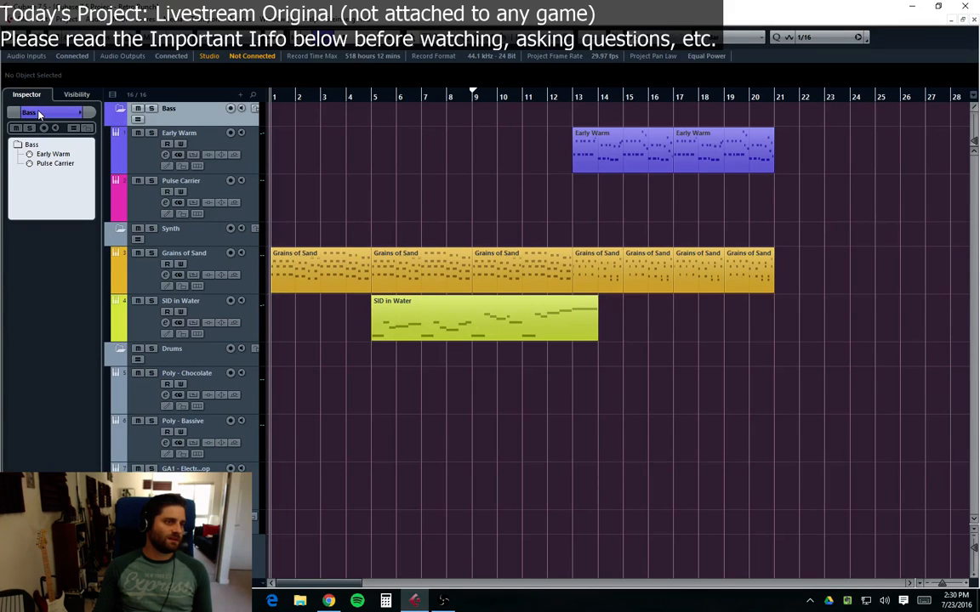
Step: Recolour the Synth folder track yellow to match the Grains of Sand track inside it
click(180, 241)
scroll(49, 111, down, 8)
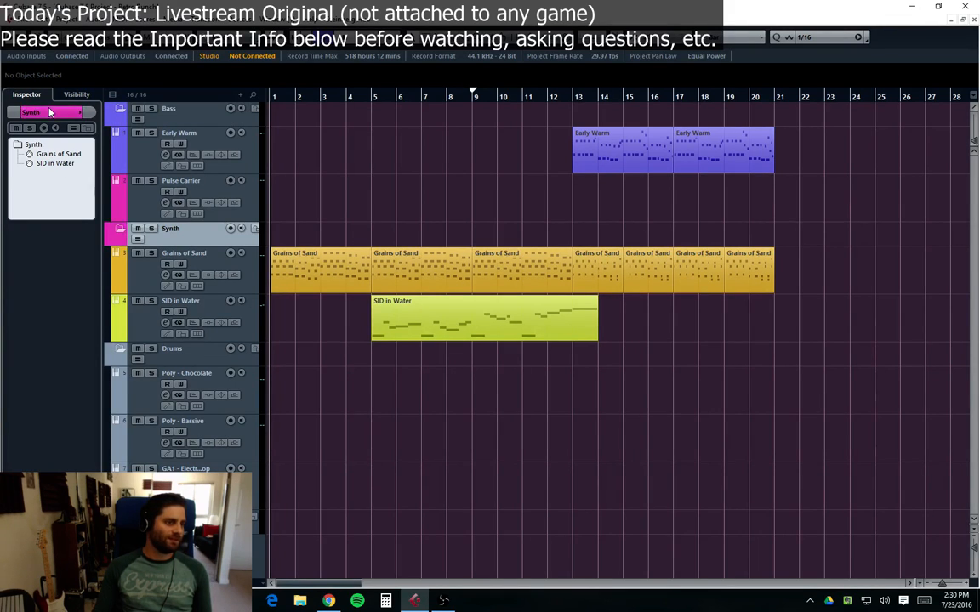
scroll(49, 112, down, 4)
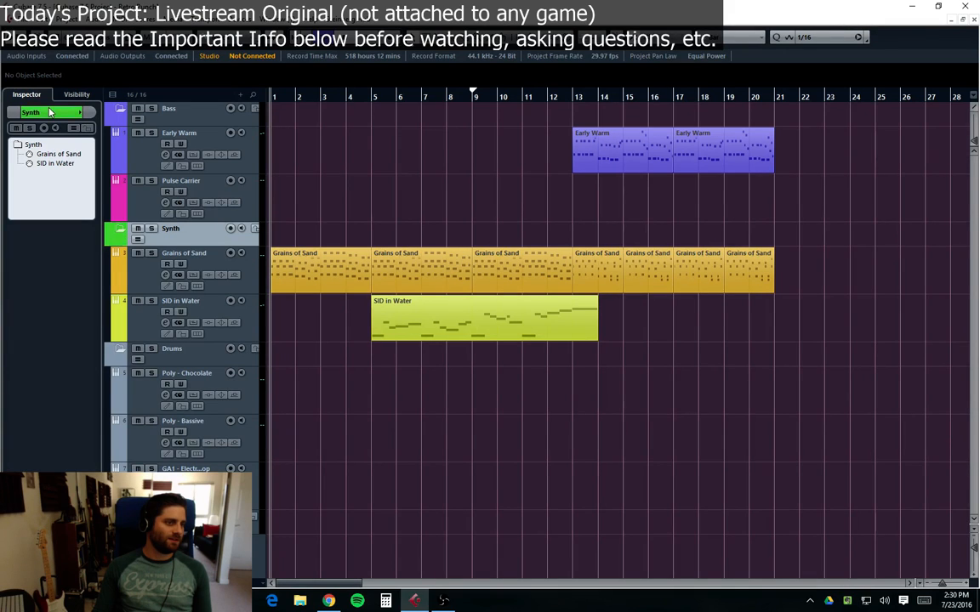
Step: Recolour the Drums folder track pink and collapse the folder
click(209, 362)
scroll(41, 119, down, 3)
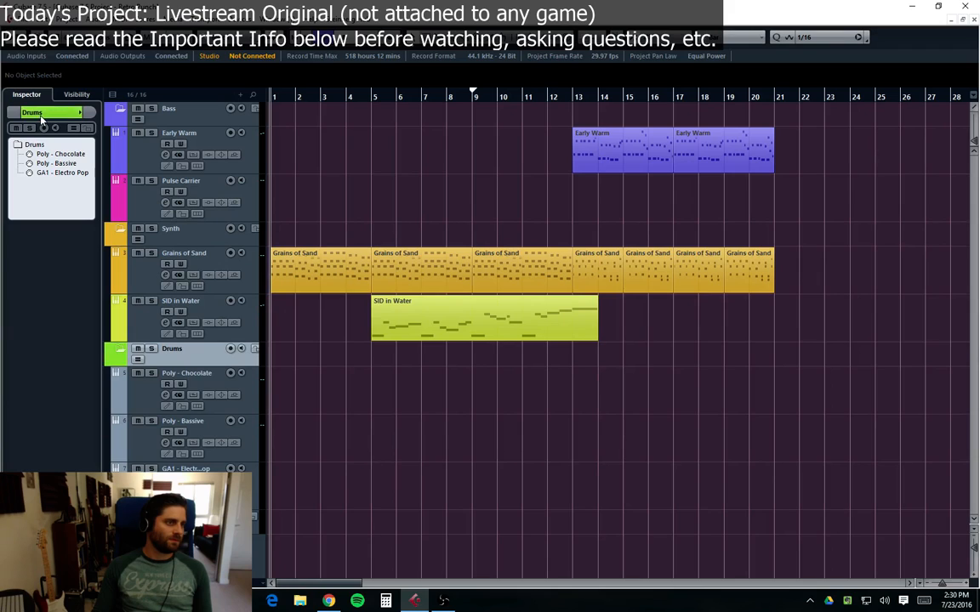
scroll(41, 119, down, 2)
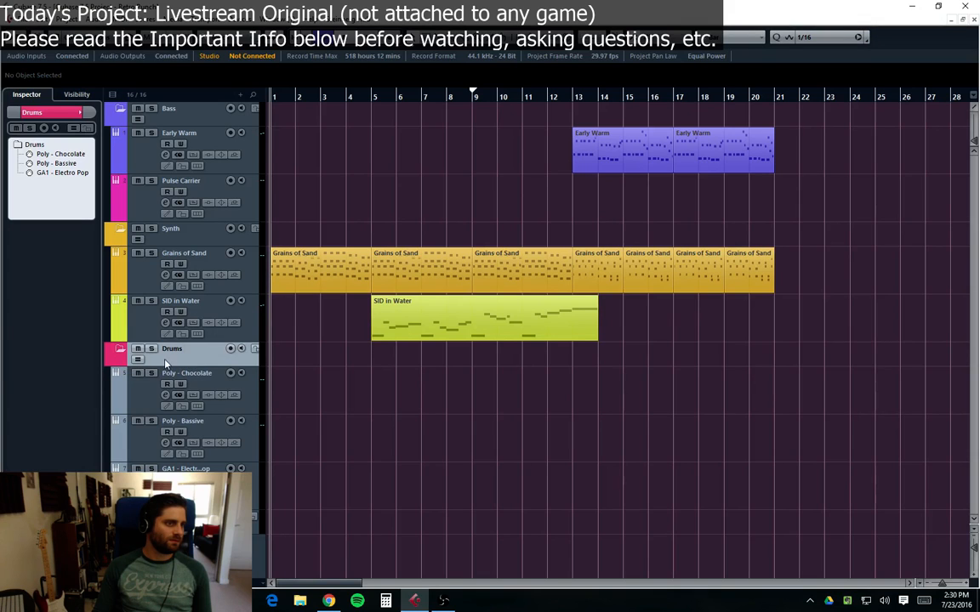
click(120, 351)
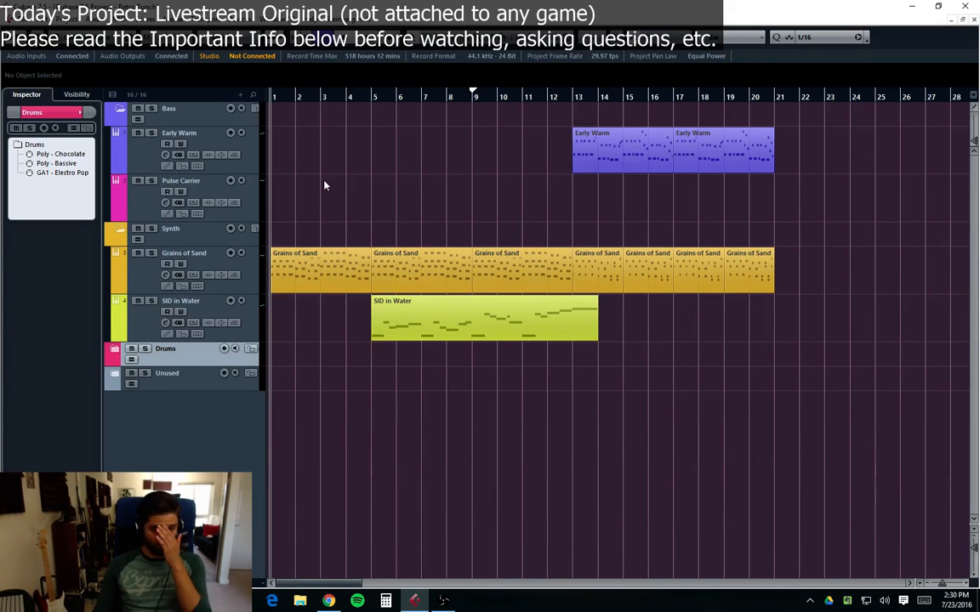
Step: Start playback and expand the Unused folder to show the Retro Dance Plucker and Square Meal tracks
key(space)
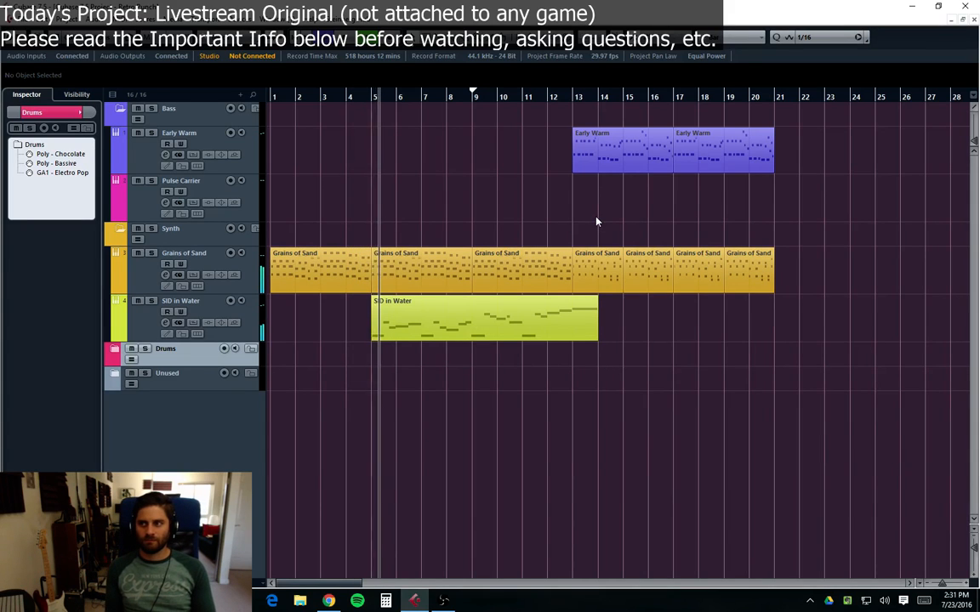
click(112, 380)
click(127, 412)
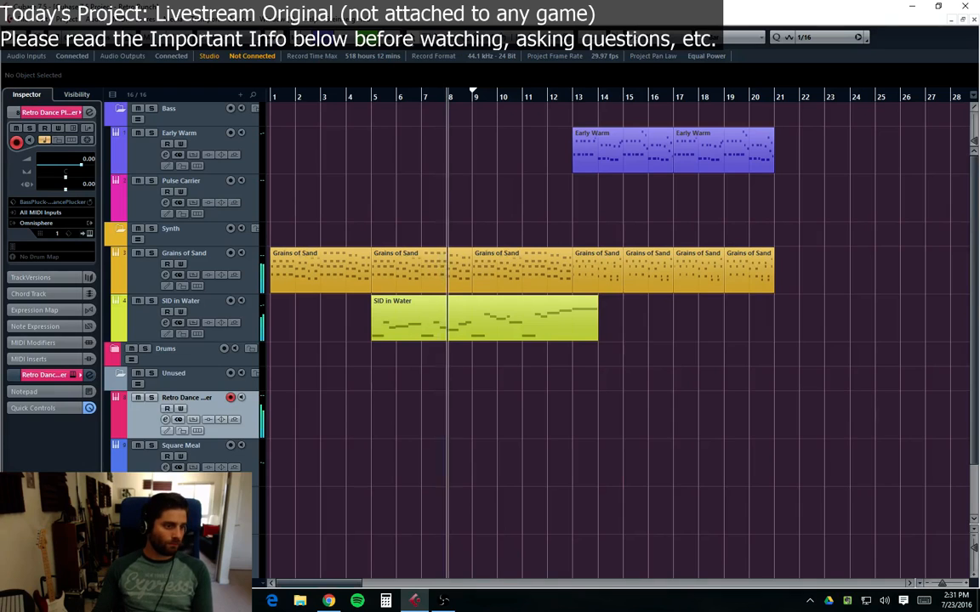
click(147, 461)
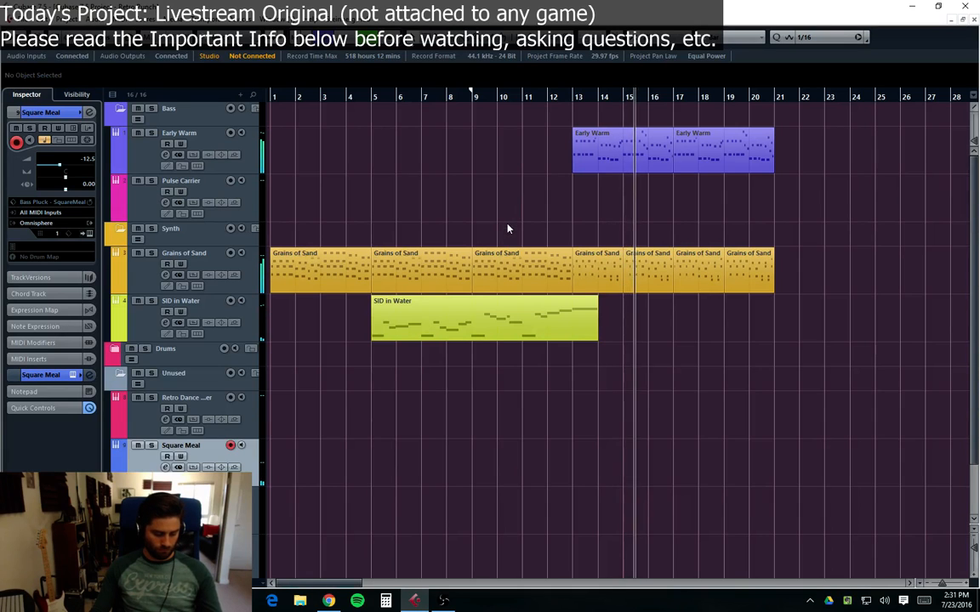
click(489, 257)
click(431, 280)
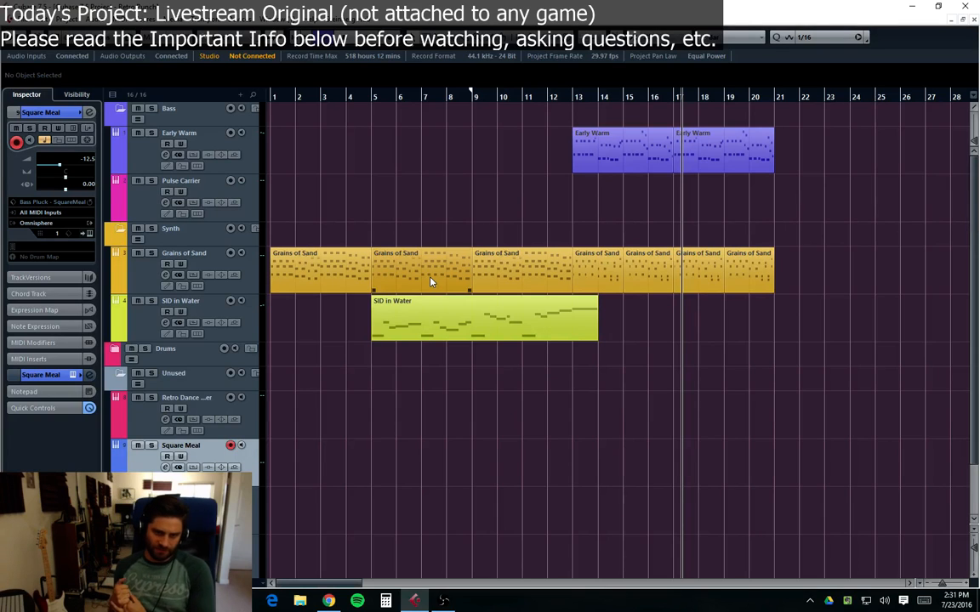
click(648, 219)
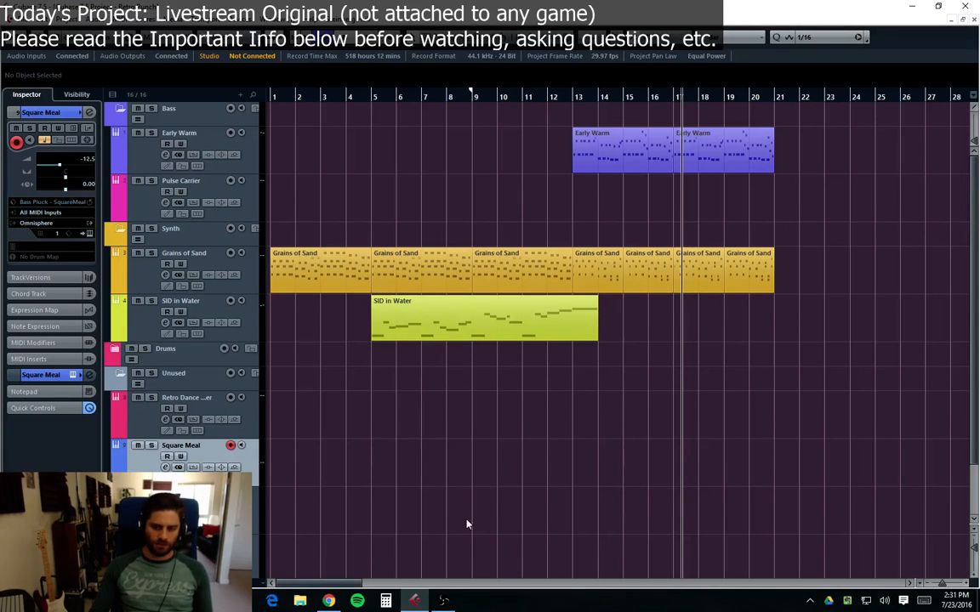
click(329, 601)
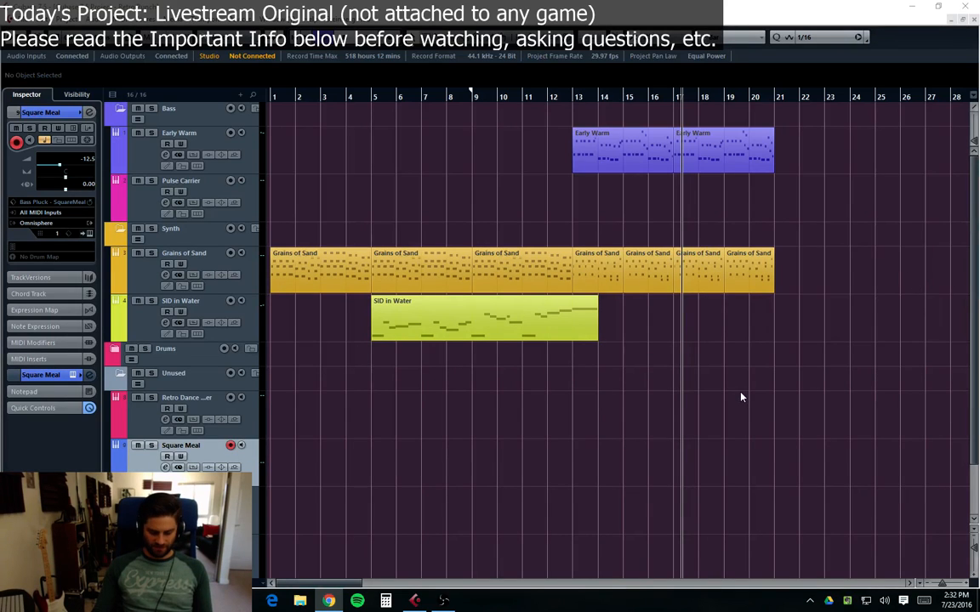
click(745, 413)
key(period)
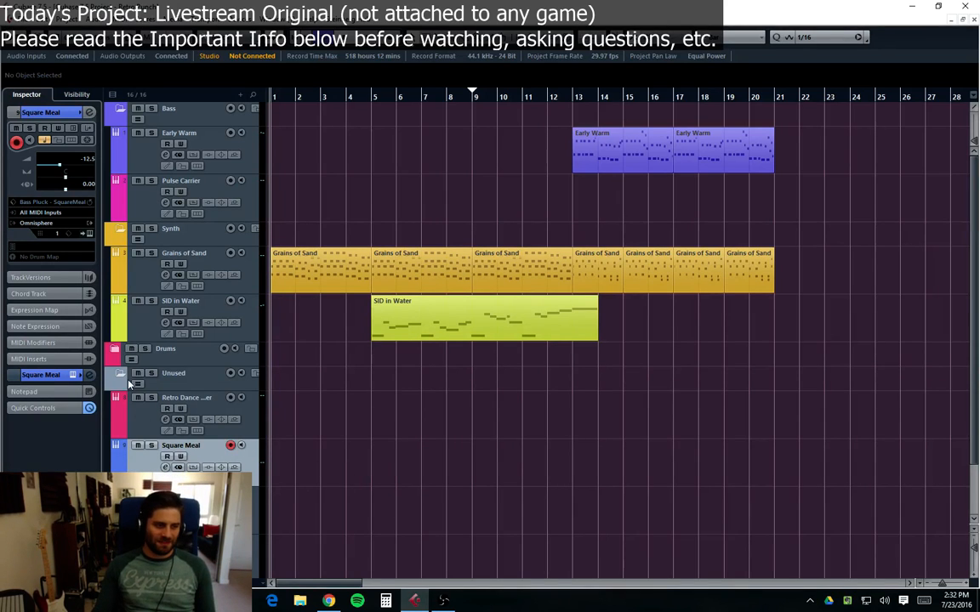
Step: Try recording a Square Meal part starting at bar 7, then delete the take
click(155, 388)
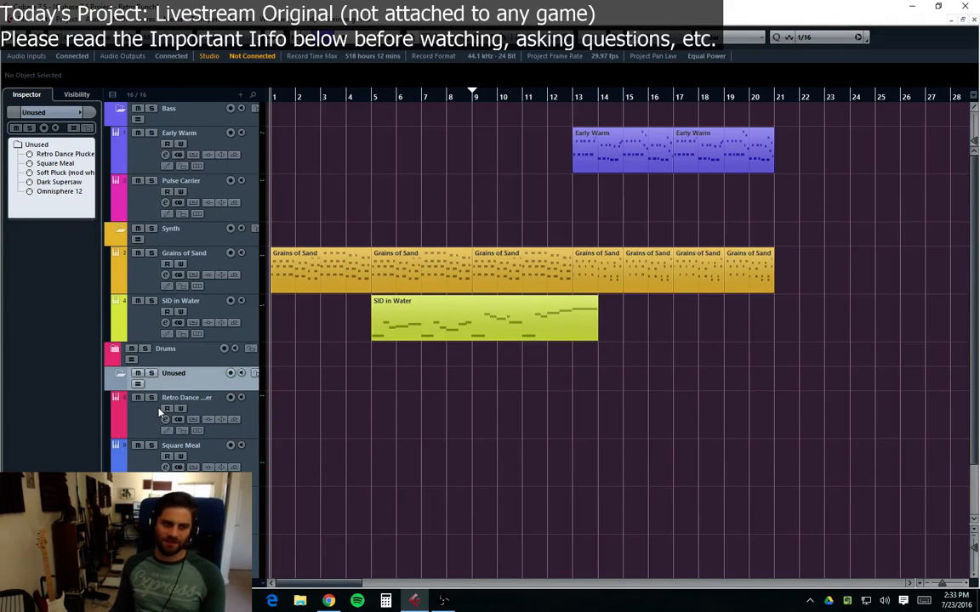
click(124, 308)
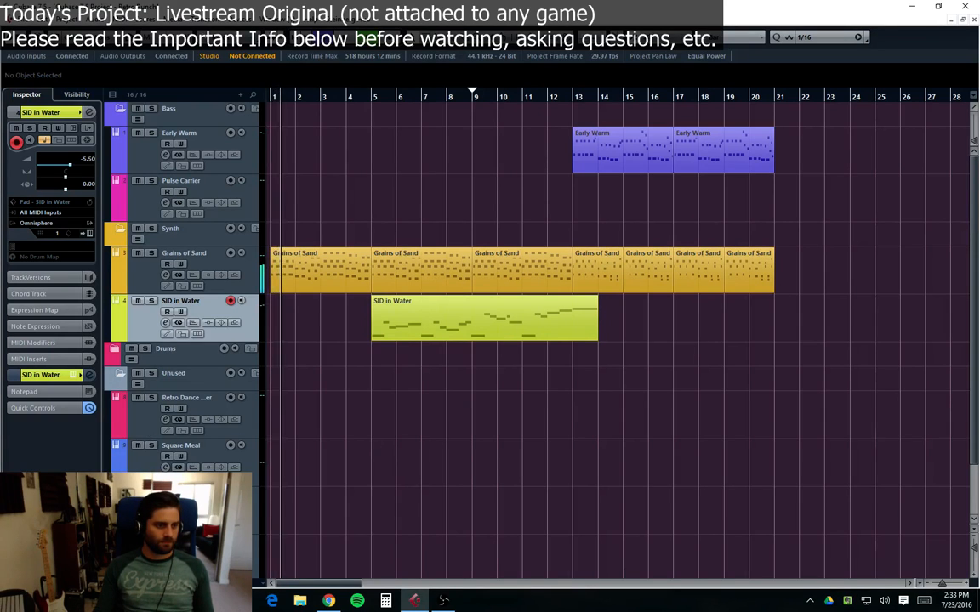
click(205, 477)
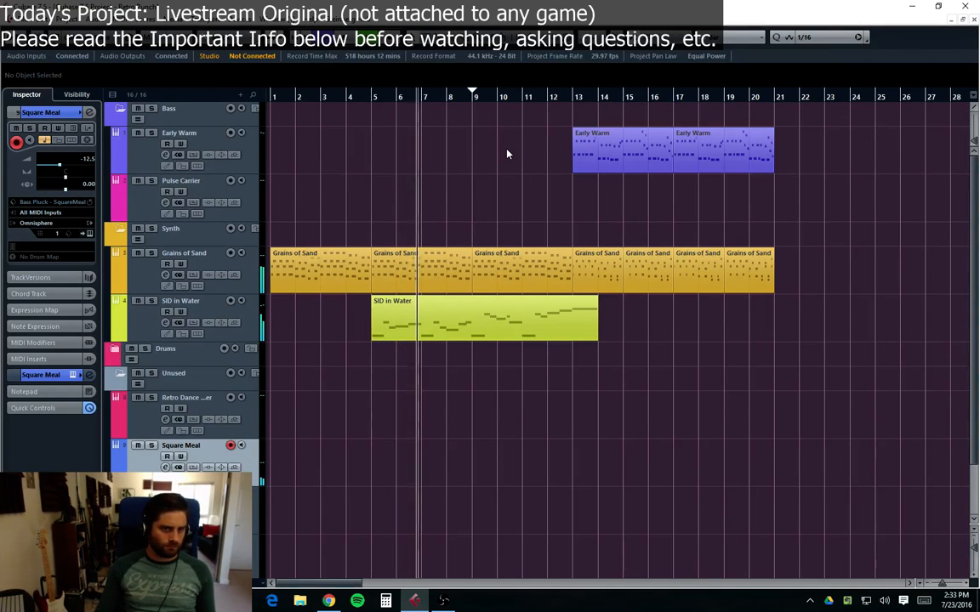
key(KP_Multiply)
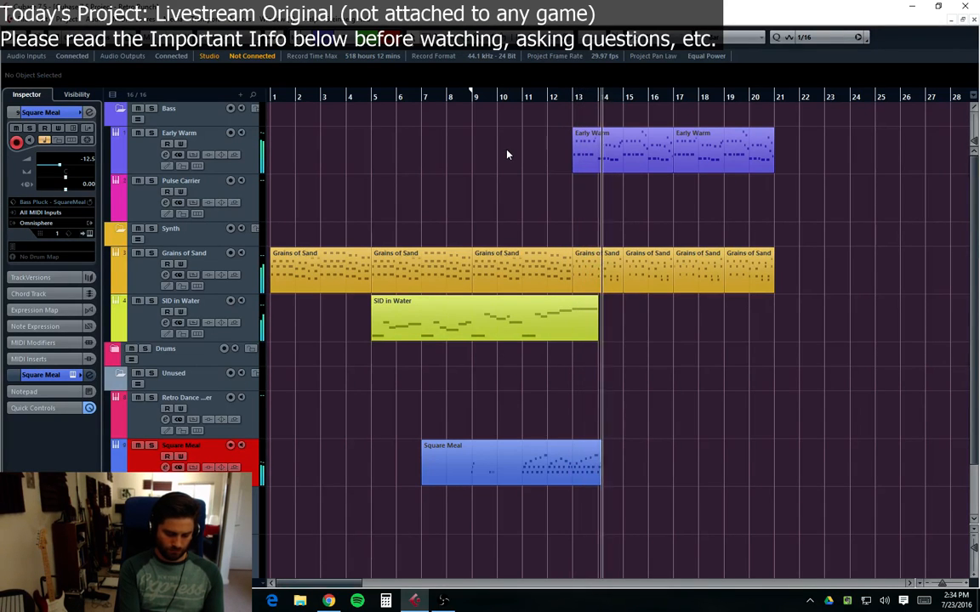
key(space)
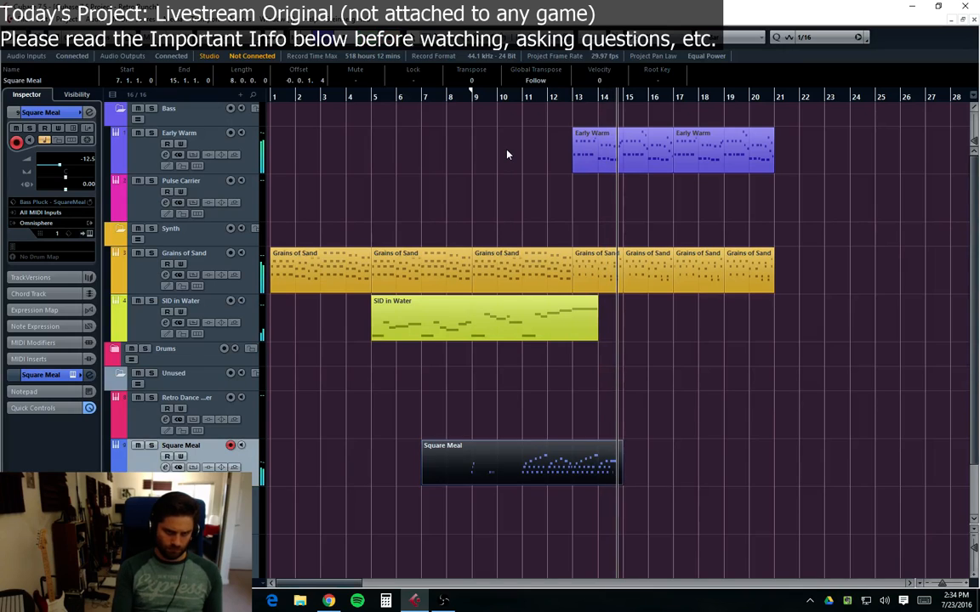
key(Delete)
Step: Set the playback position to bar 9 and record a new part on the Square Meal track
click(396, 97)
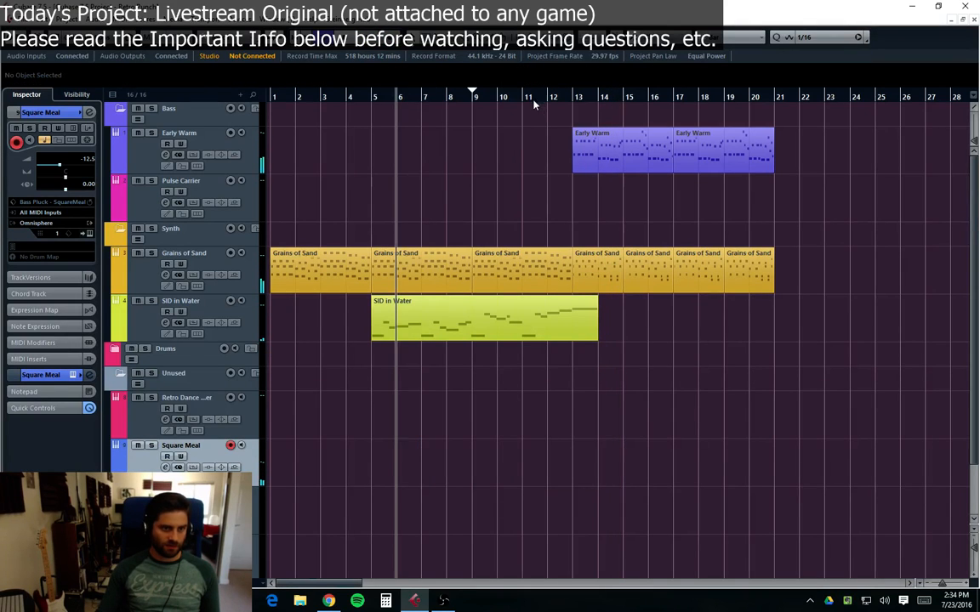
drag(499, 97, 479, 97)
key(space)
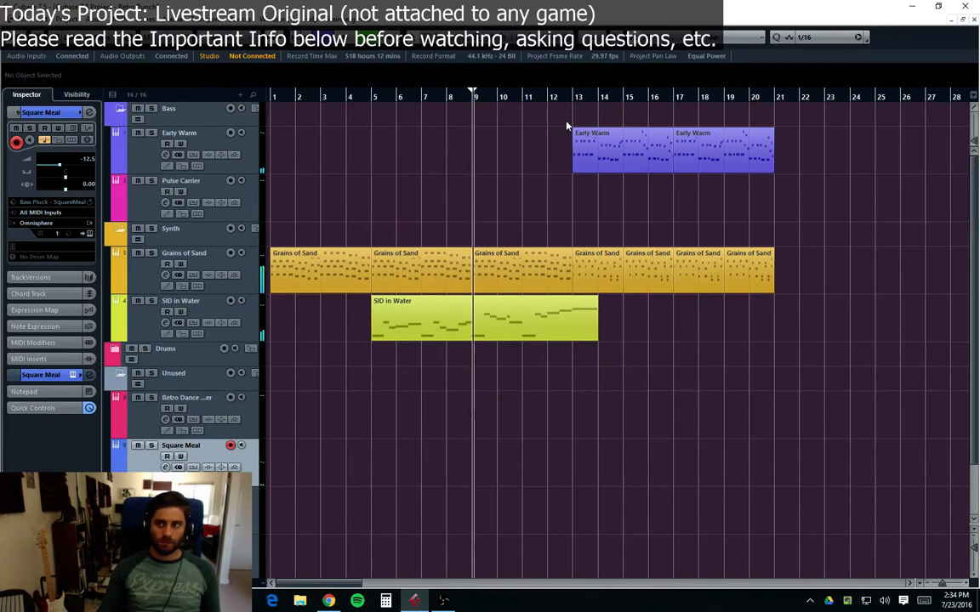
key(KP_Multiply)
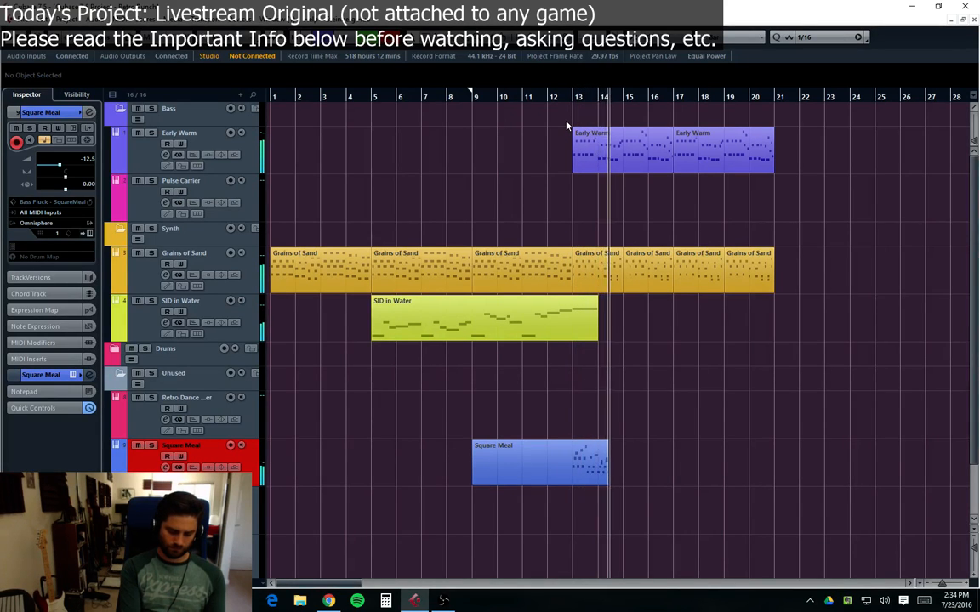
key(space)
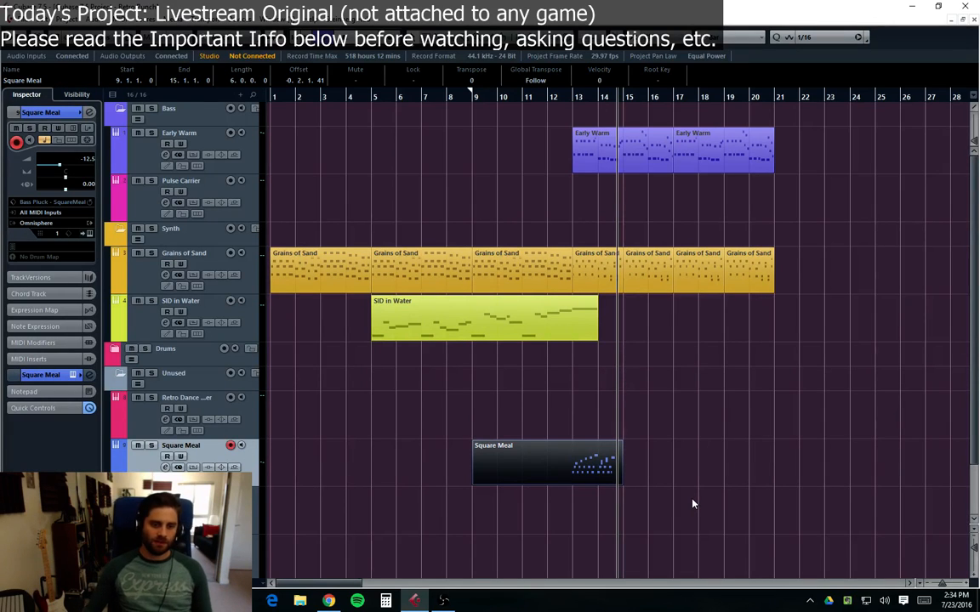
Step: In the Key Editor, delete the Square Meal part's notes from bar 14 onward
double_click(585, 469)
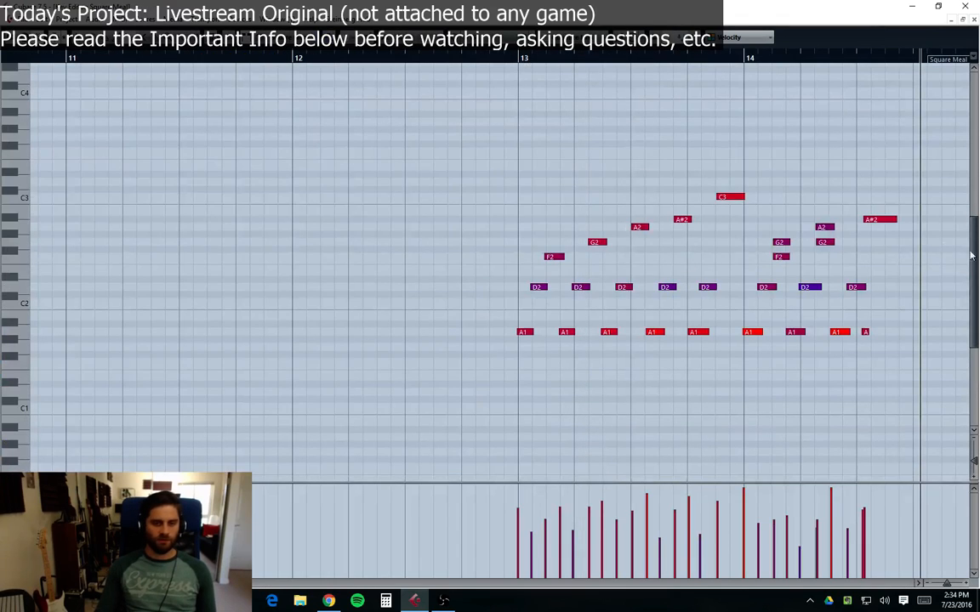
drag(903, 164, 757, 401)
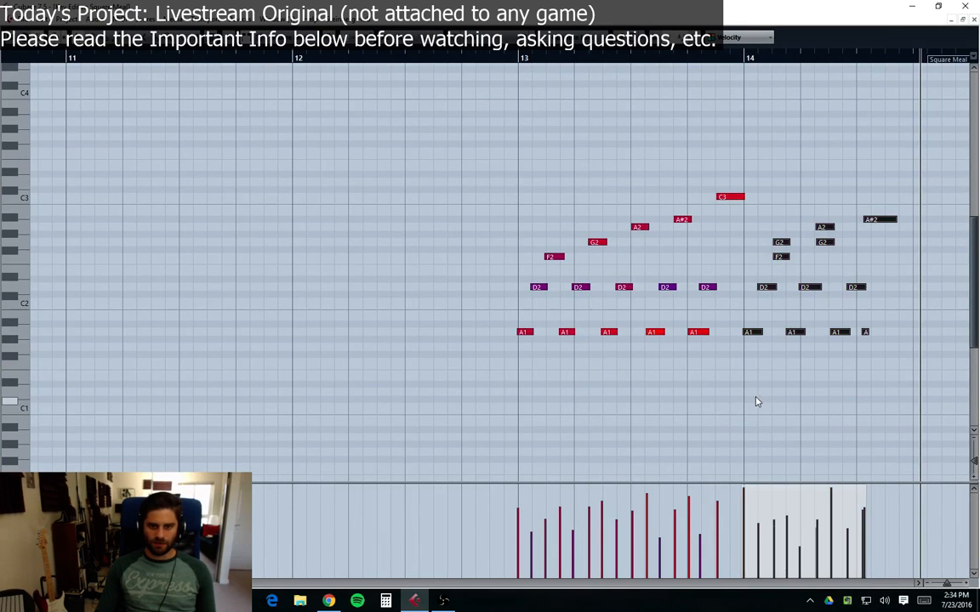
key(Delete)
drag(772, 142, 498, 399)
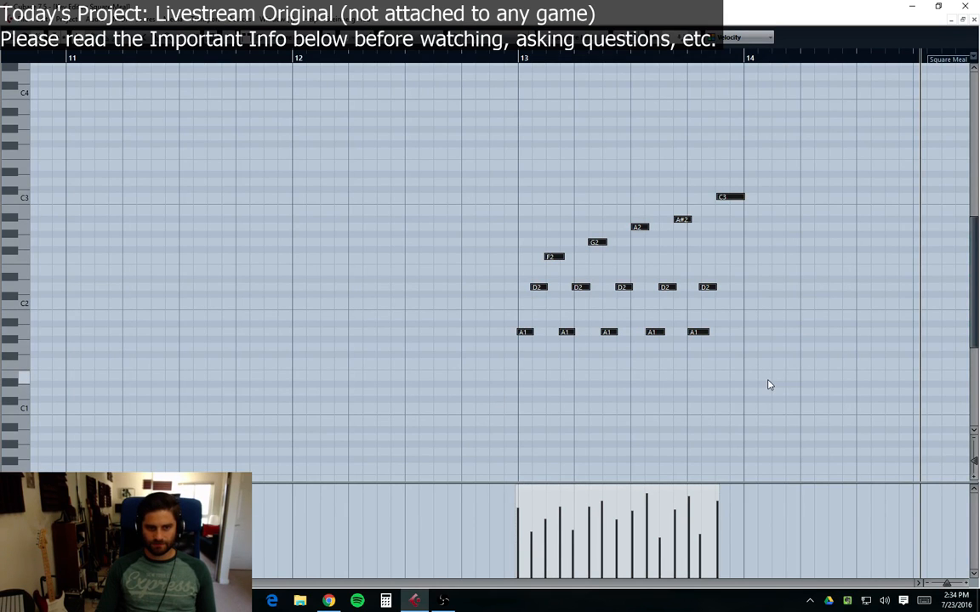
click(776, 276)
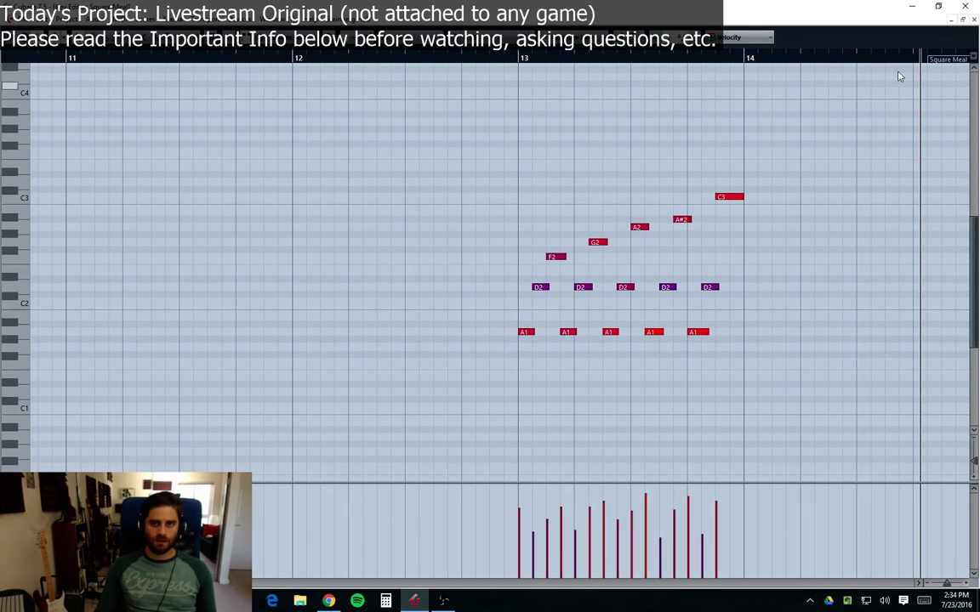
click(974, 20)
Step: Split the Square Meal part at bar 13 and delete the empty section before it
key(3)
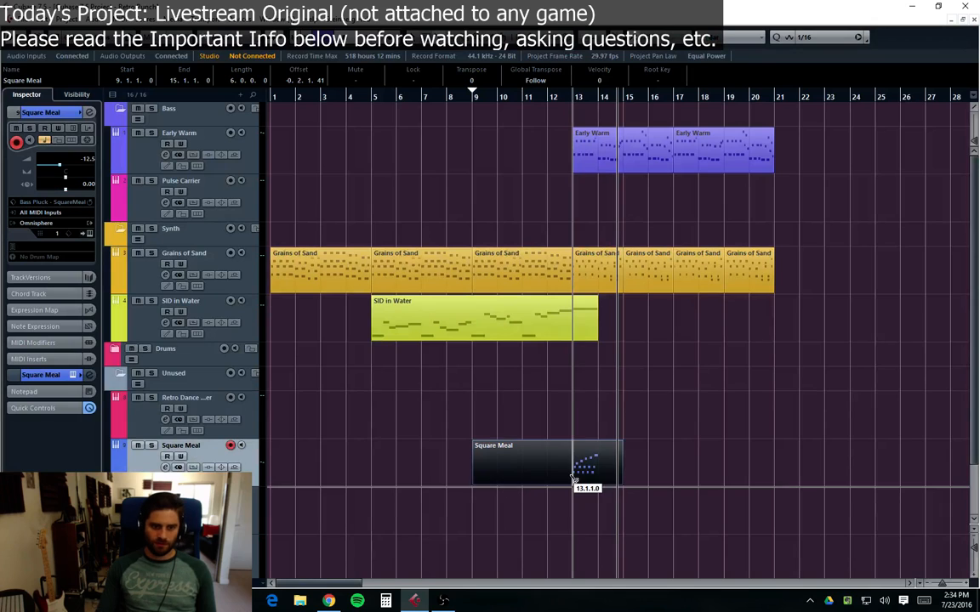
click(574, 479)
key(Delete)
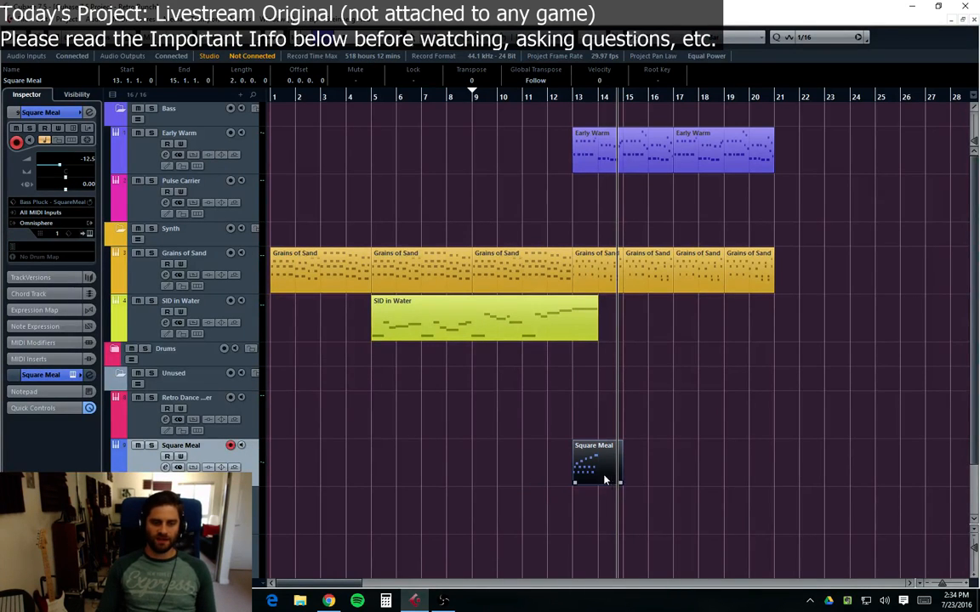
Step: Trim the end of the Square Meal part back to bar 14
click(548, 111)
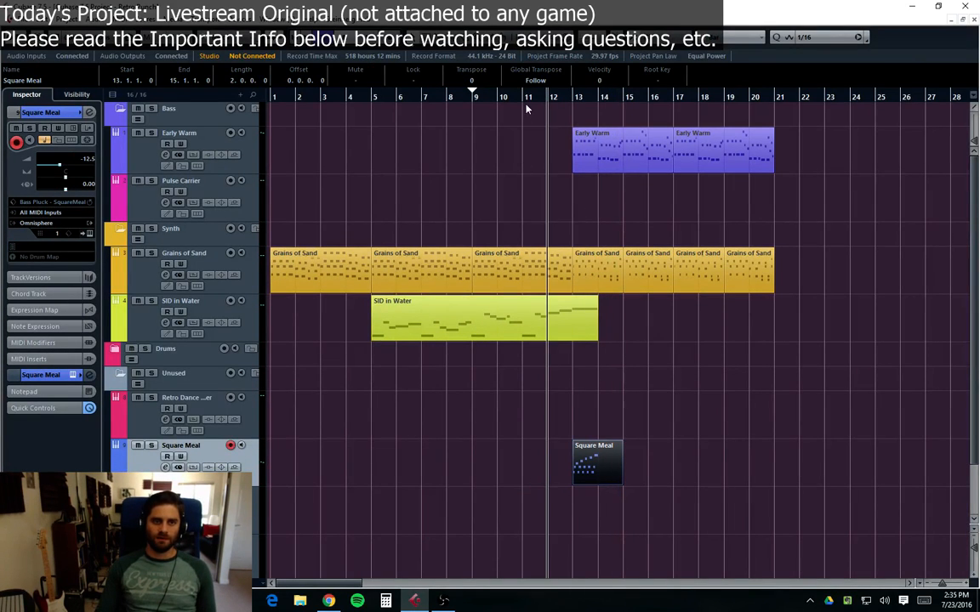
click(547, 108)
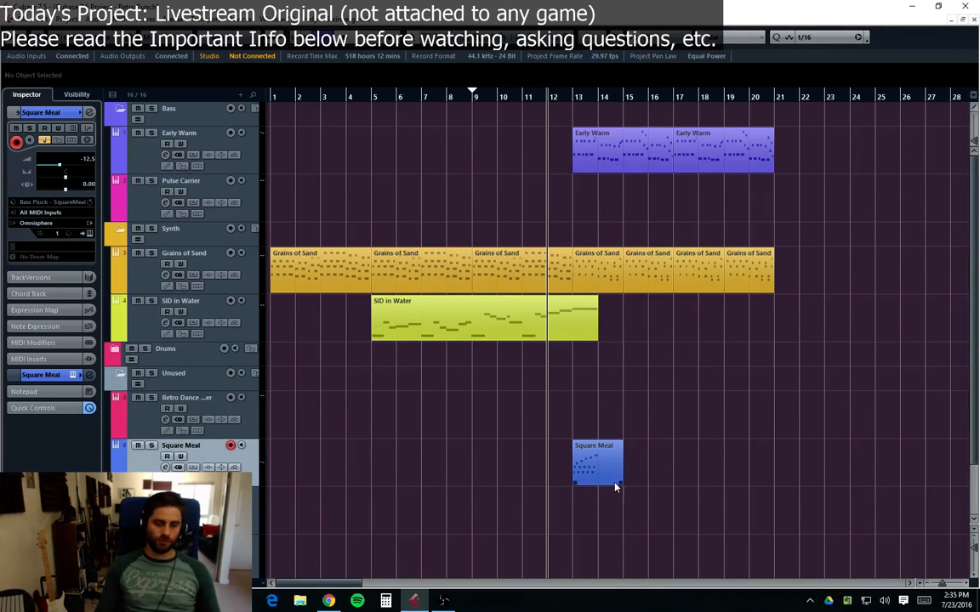
drag(601, 487, 597, 487)
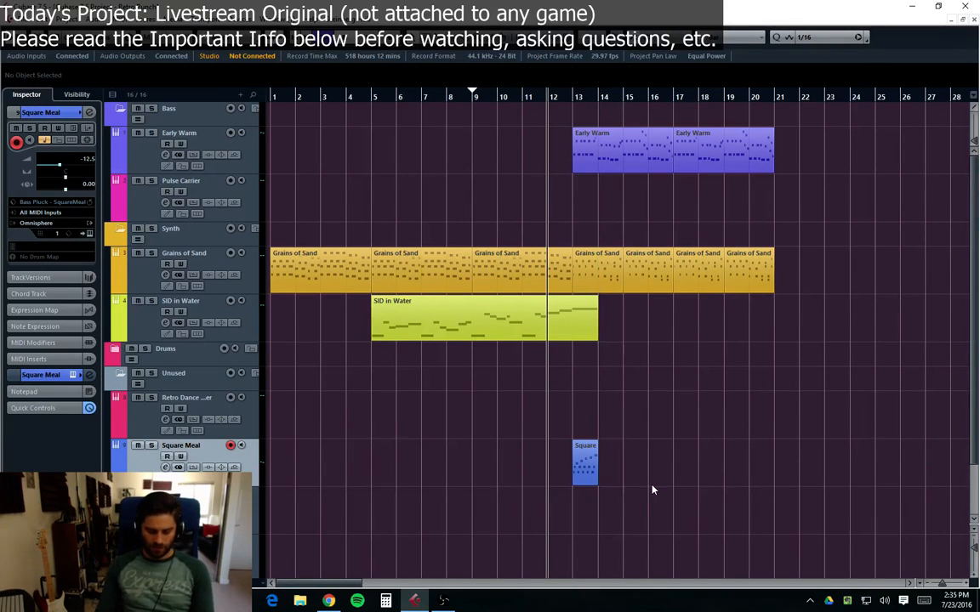
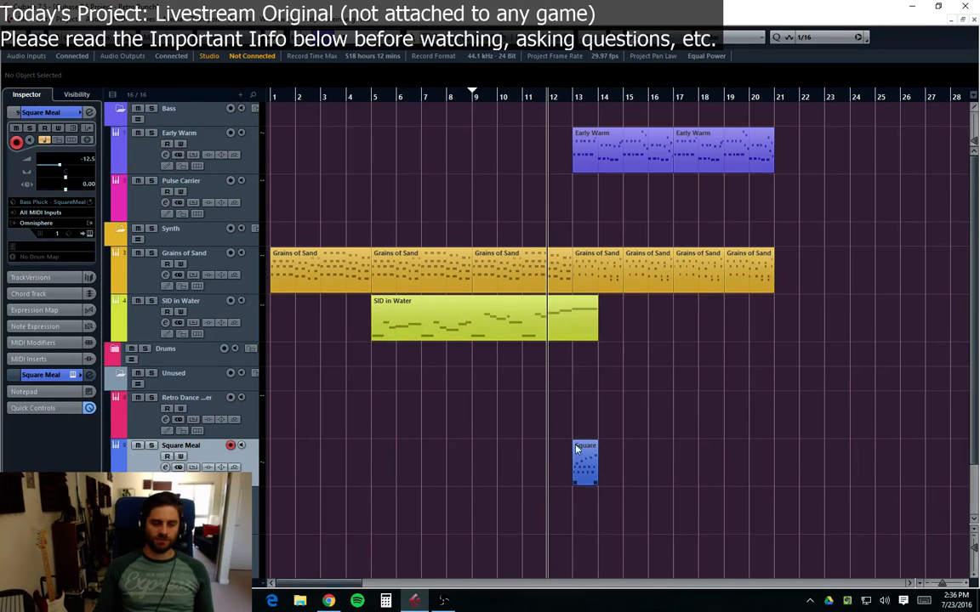
Step: Play back the arrangement to hear the Square Meal part against the other tracks
key(space)
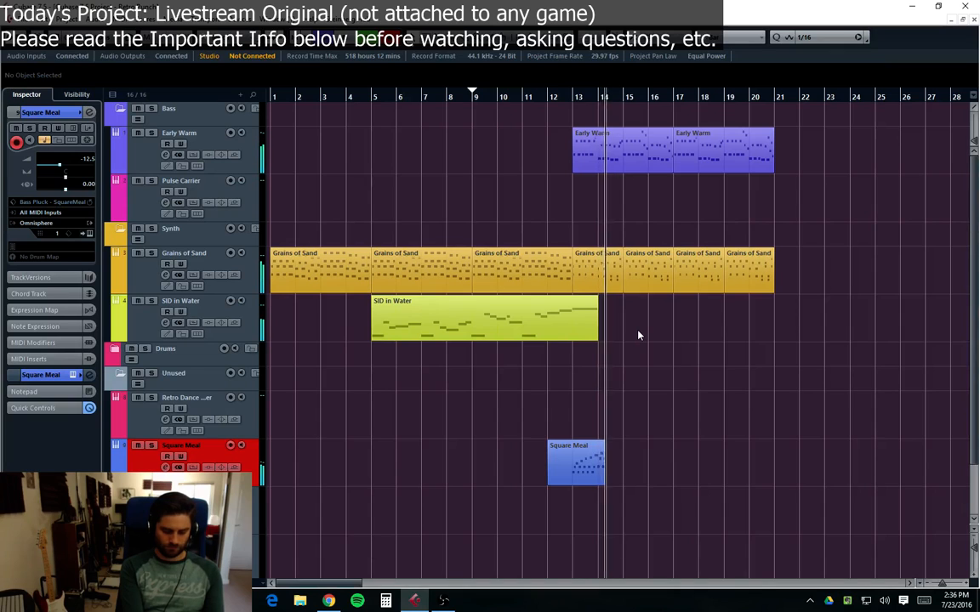
key(space)
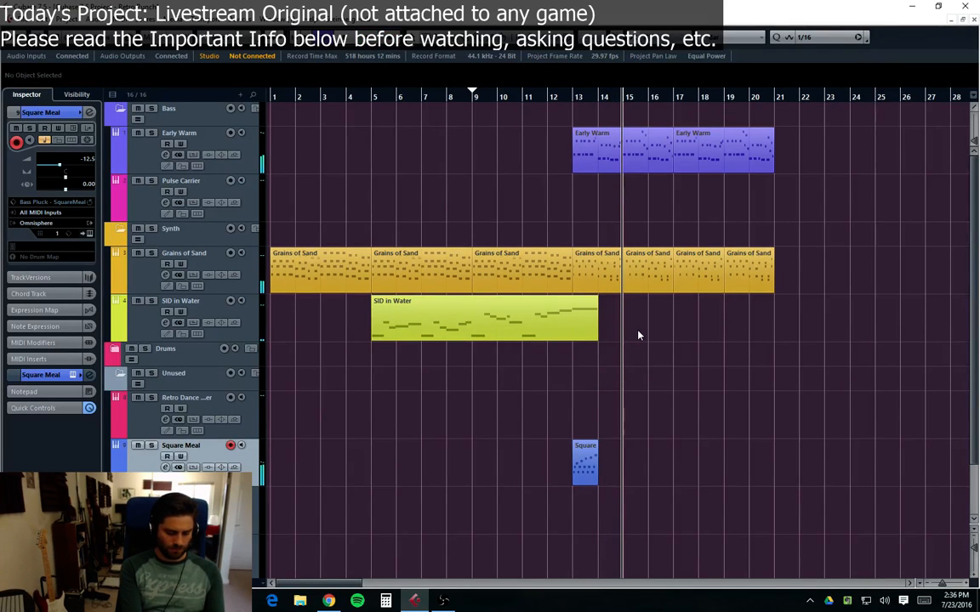
key(space)
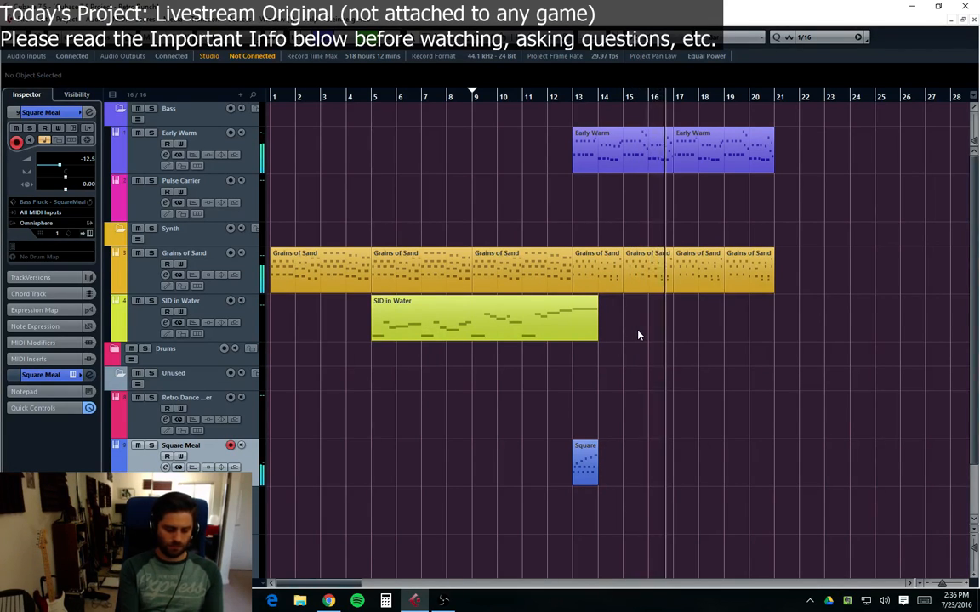
Step: Try recording a new Square Meal take starting from bar 12
click(522, 99)
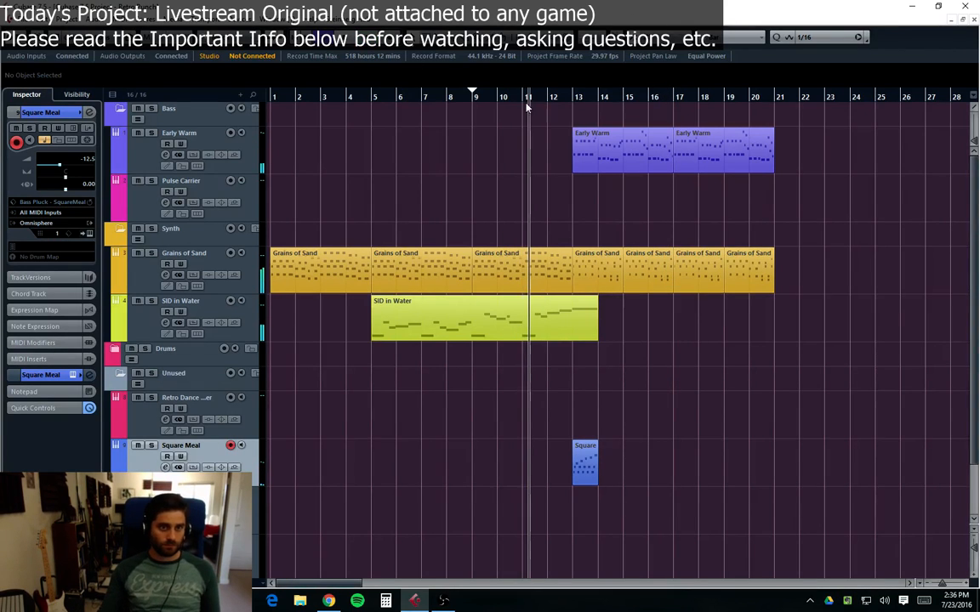
click(548, 99)
key(KP_Multiply)
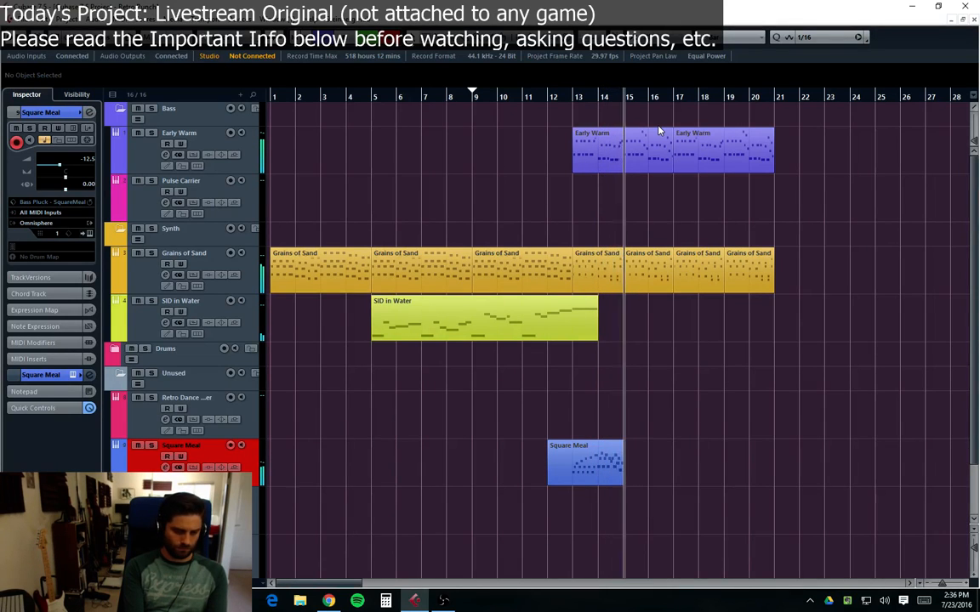
key(space)
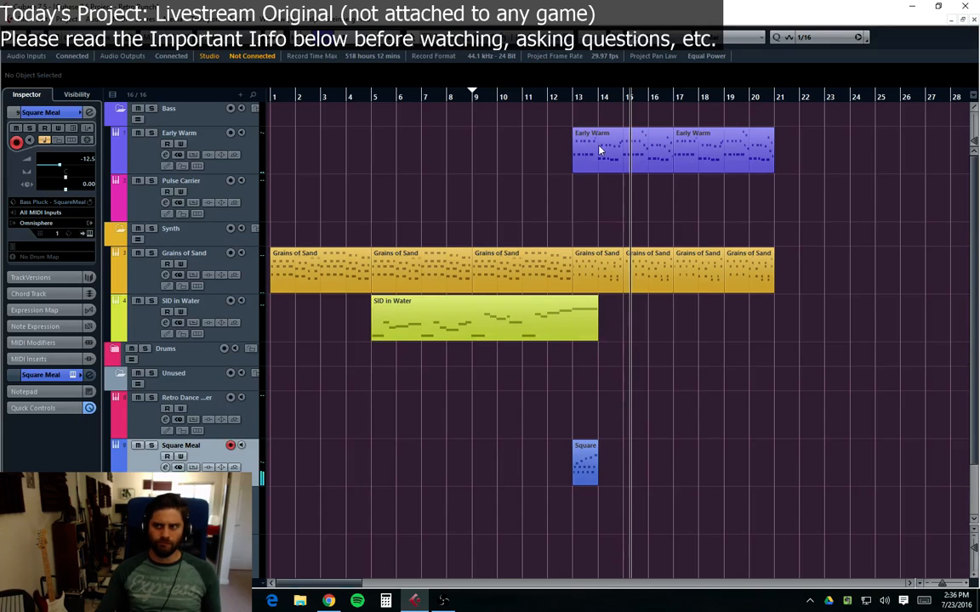
Step: Lengthen the Square Meal part so it ends at bar 15
click(548, 99)
click(597, 483)
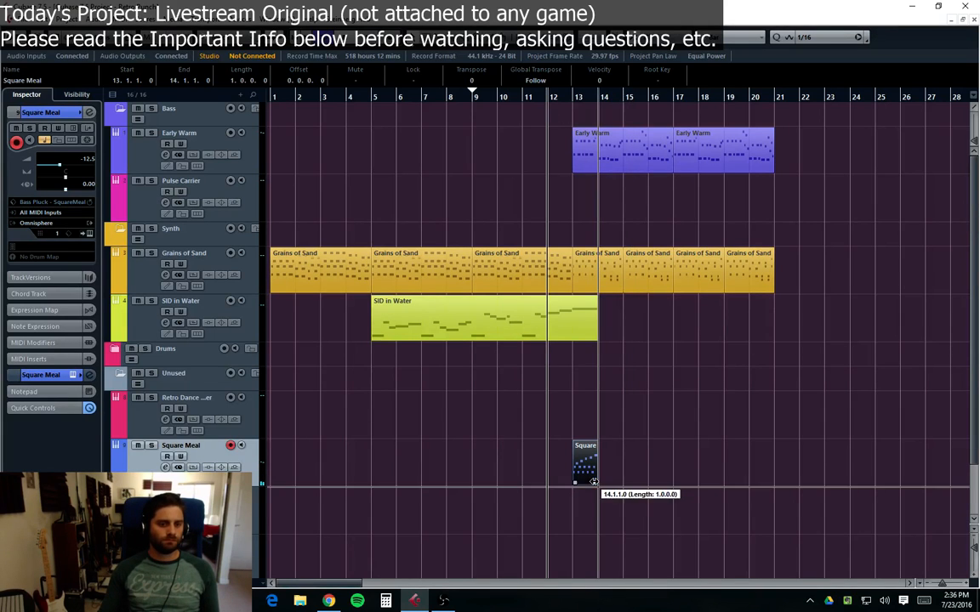
drag(597, 483, 625, 485)
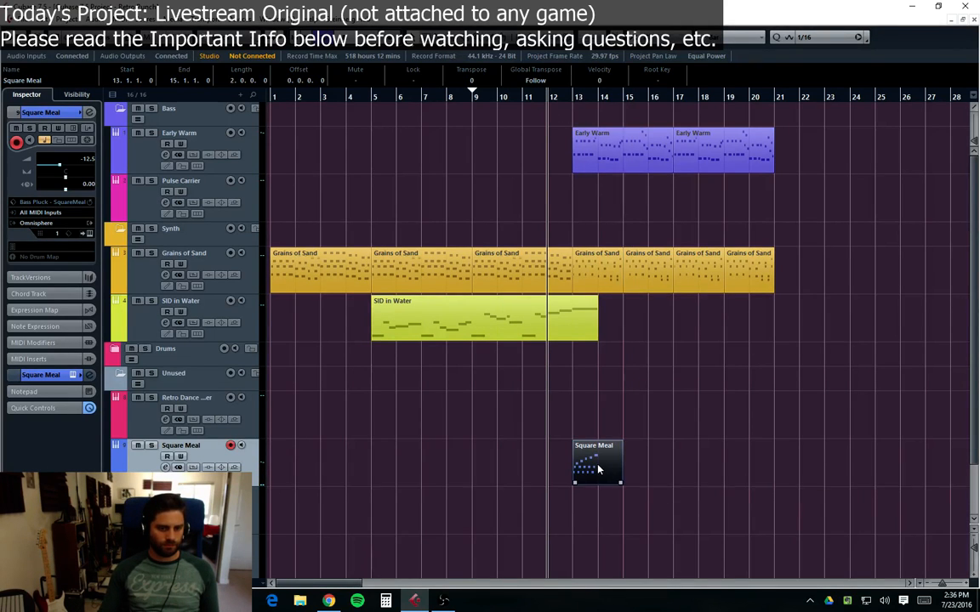
Step: Open the Square Meal part in the Key Editor and duplicate all its notes into bar 14
double_click(587, 463)
drag(122, 360, 34, 369)
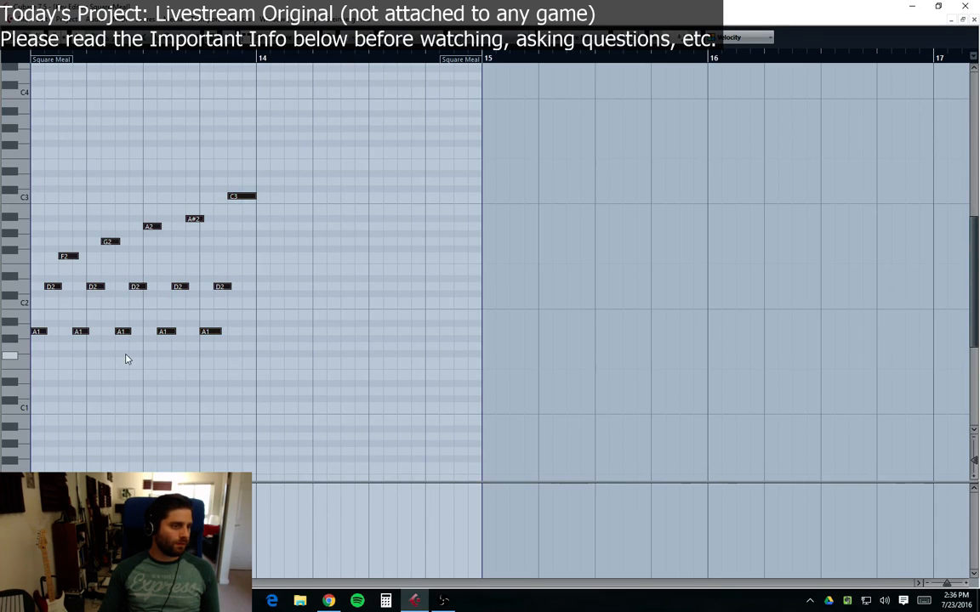
key(alt+d)
key(space)
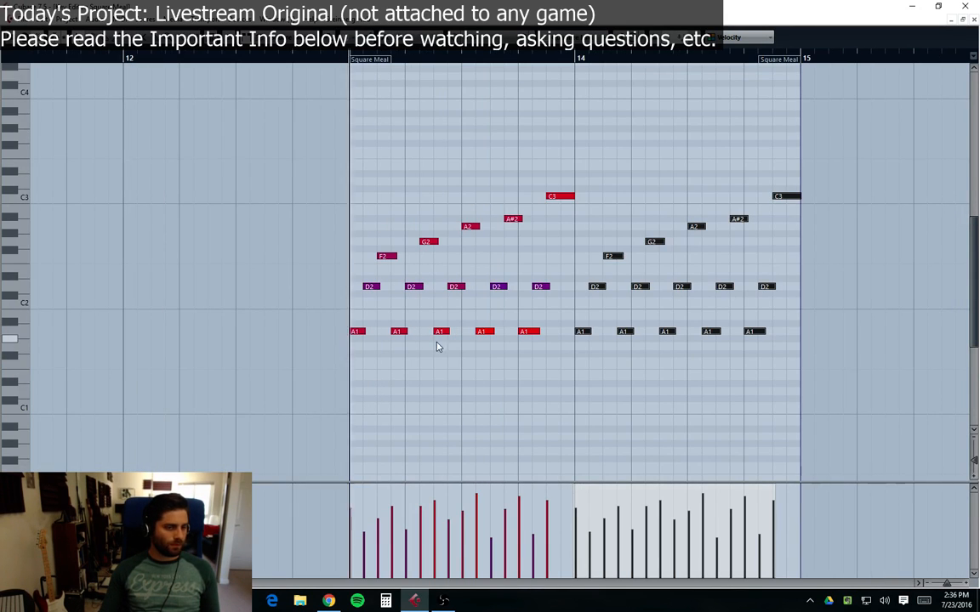
Step: In bar 14, lower the A2 note to F2 and the A#2 note to E2
click(549, 357)
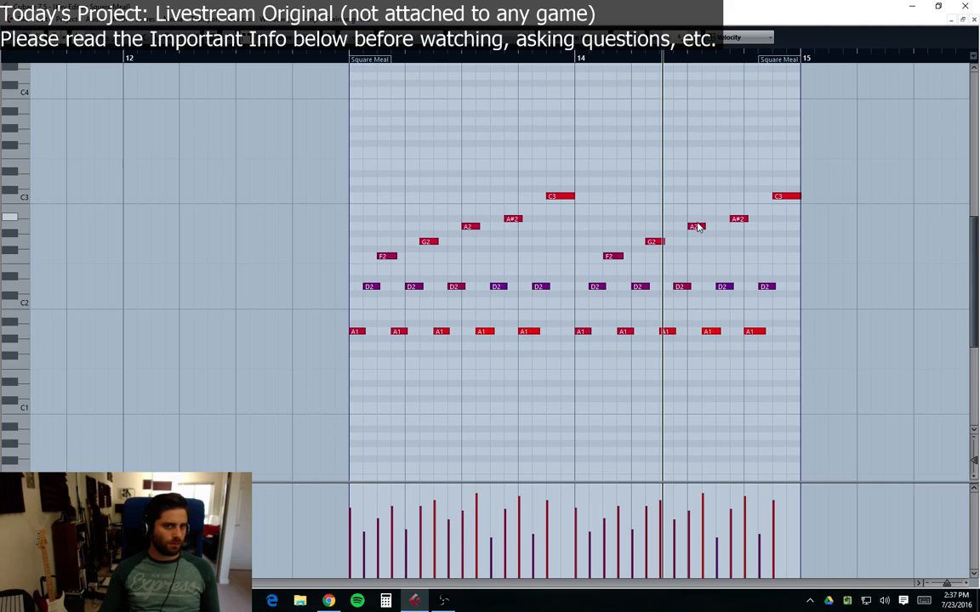
drag(696, 230, 694, 261)
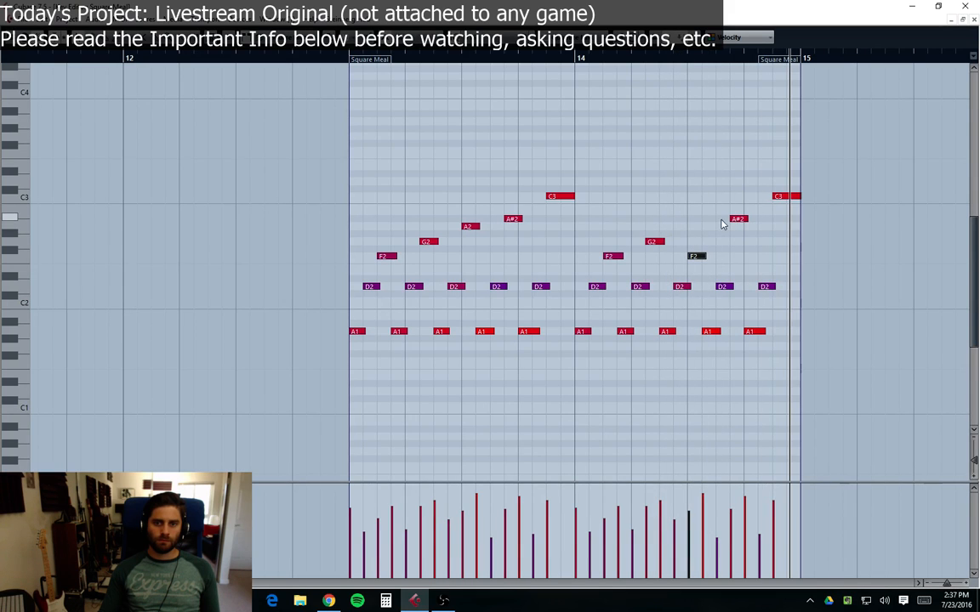
drag(740, 223, 739, 281)
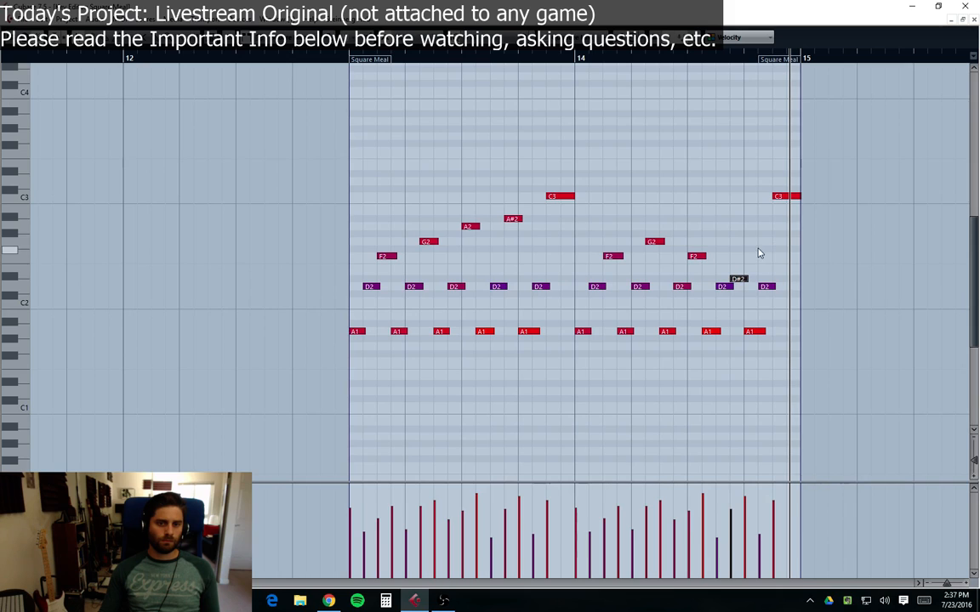
click(638, 196)
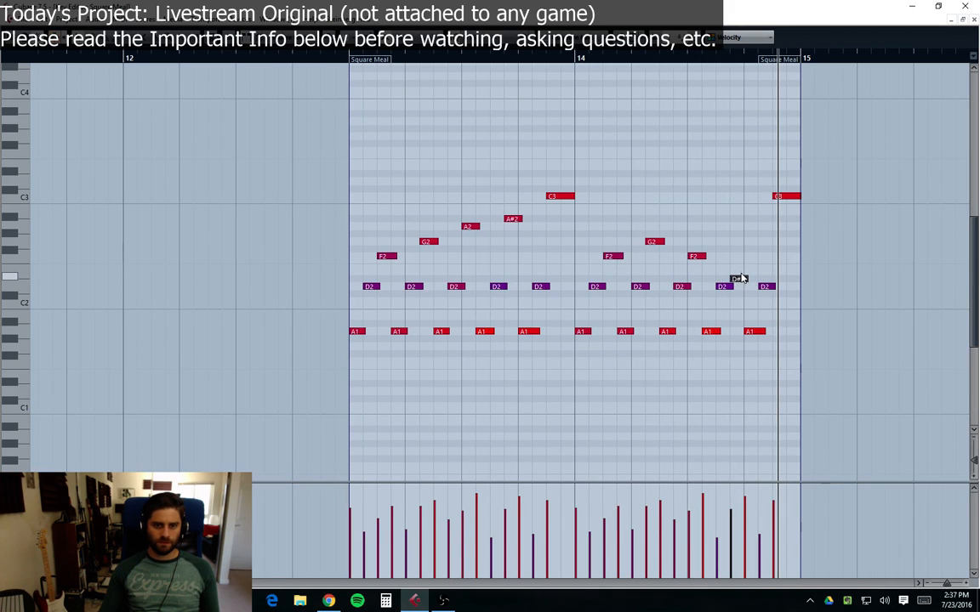
drag(741, 278, 736, 275)
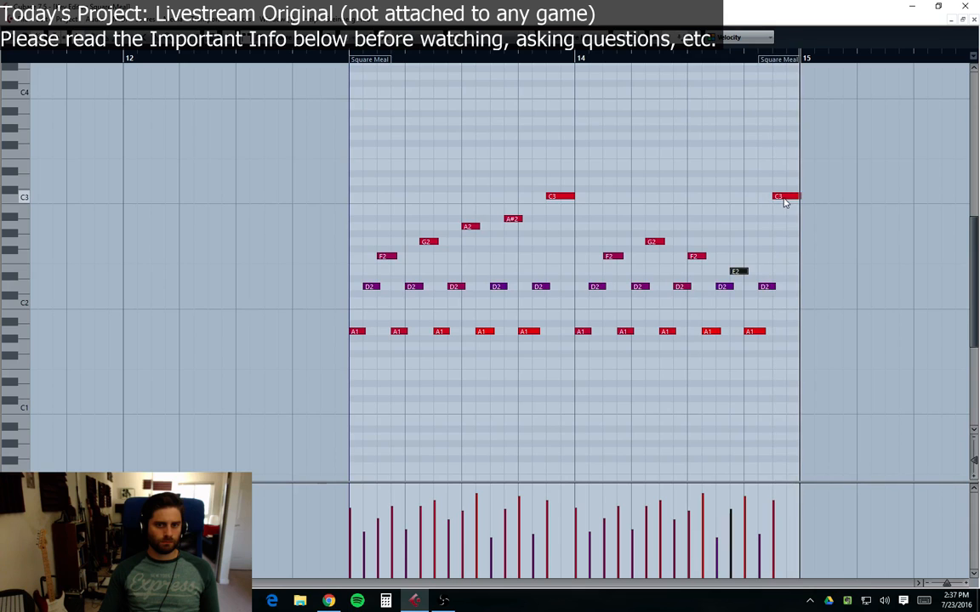
Step: Move the final C3 note down to C2, enlarging the part to fit it
drag(784, 201, 780, 303)
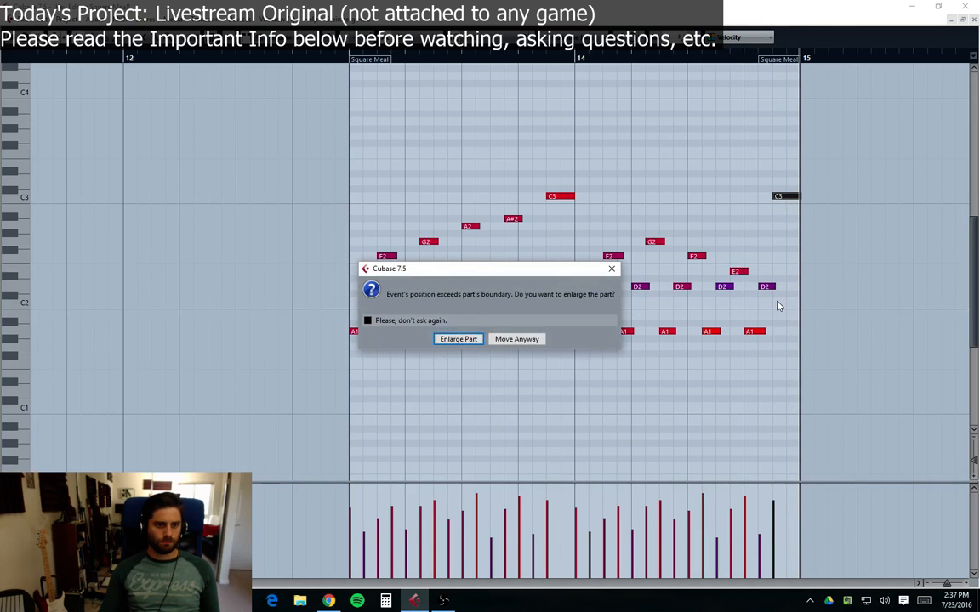
click(459, 339)
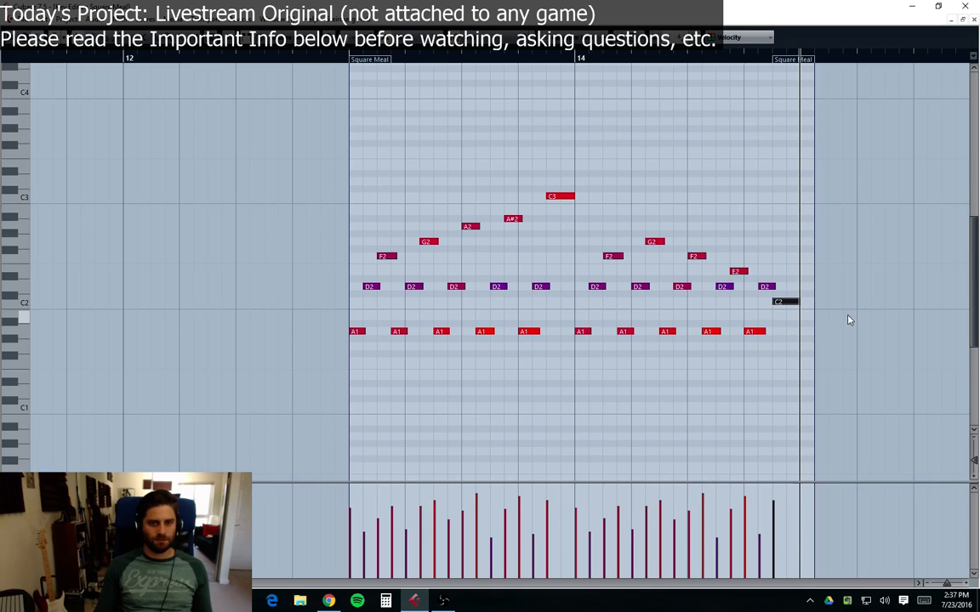
Step: Shorten the final C2 note, add an A#1 note after it, and close the Key Editor
click(344, 61)
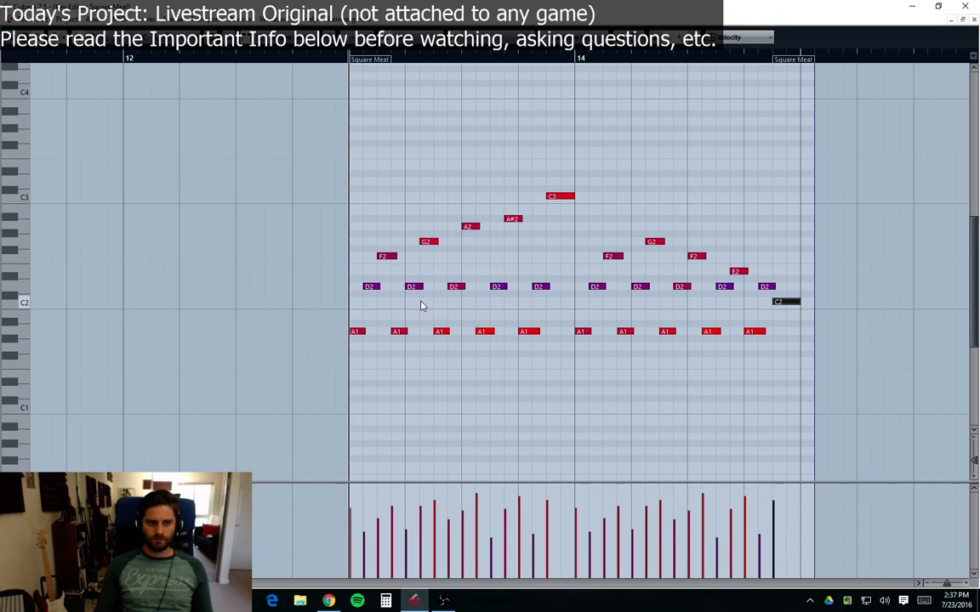
key(space)
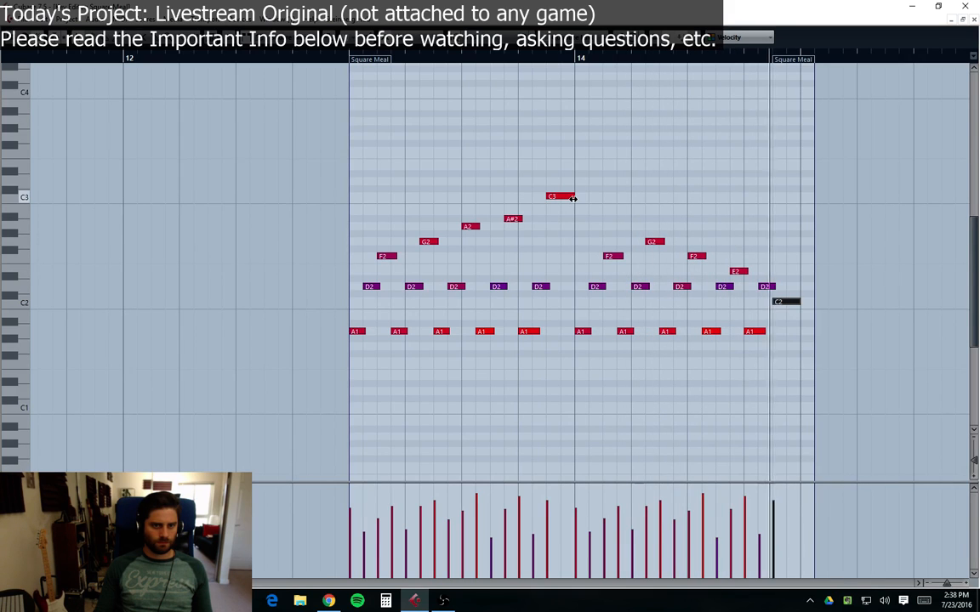
drag(804, 307, 783, 304)
click(791, 324)
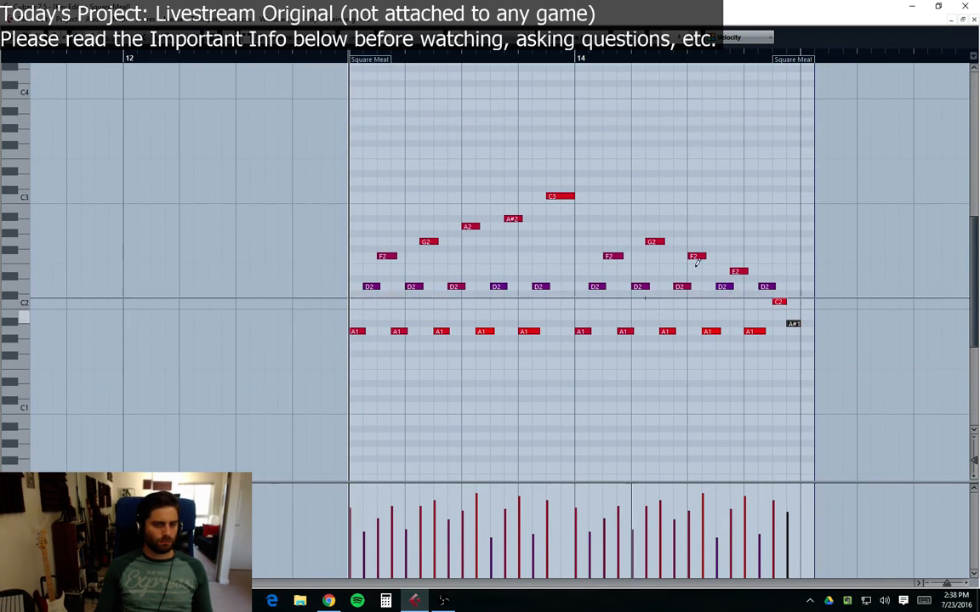
click(974, 20)
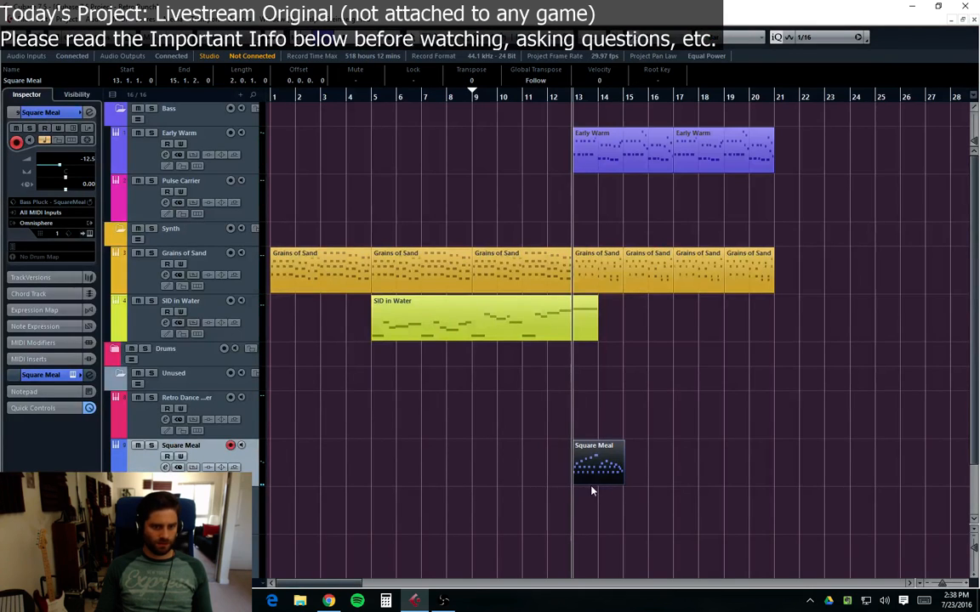
Step: Insert a DualFilter plug-in on the Square Meal channel and set its Position to 55.4
key(e)
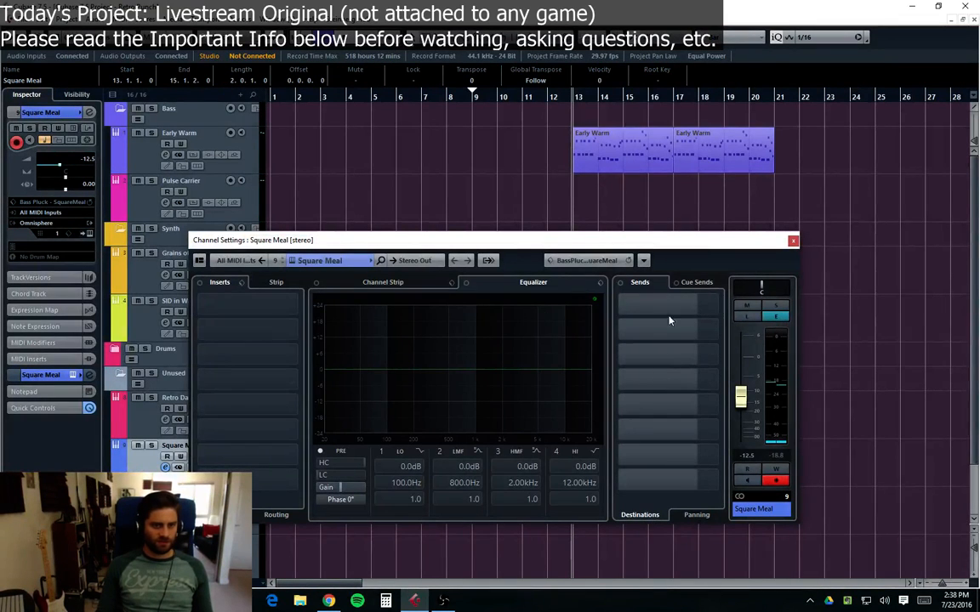
click(580, 133)
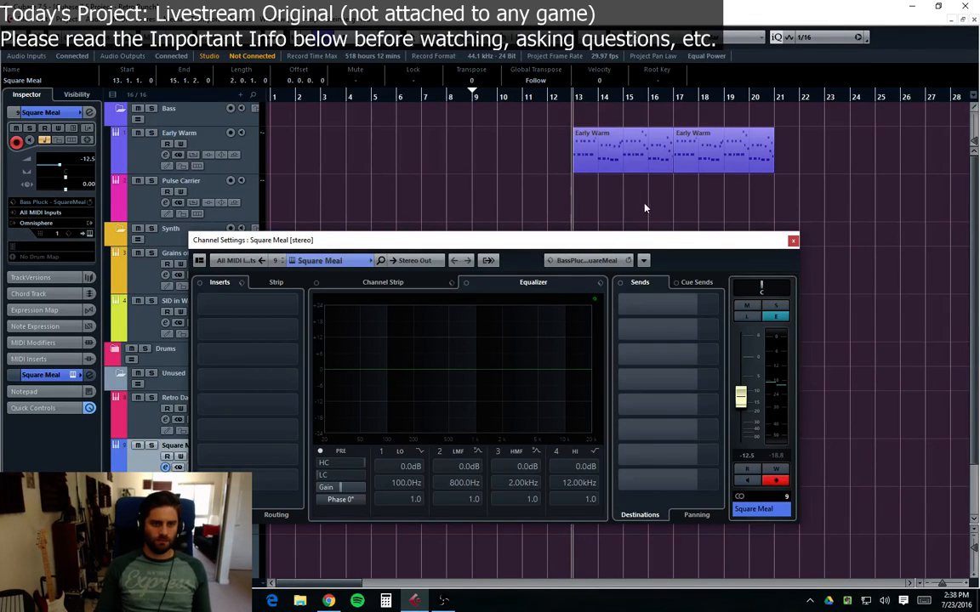
drag(609, 245, 618, 217)
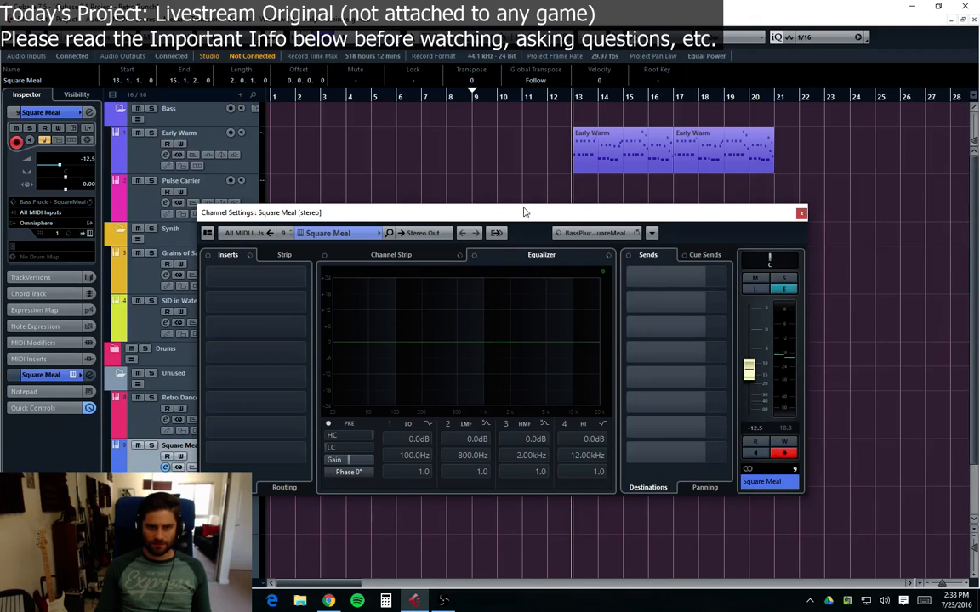
drag(525, 212, 502, 104)
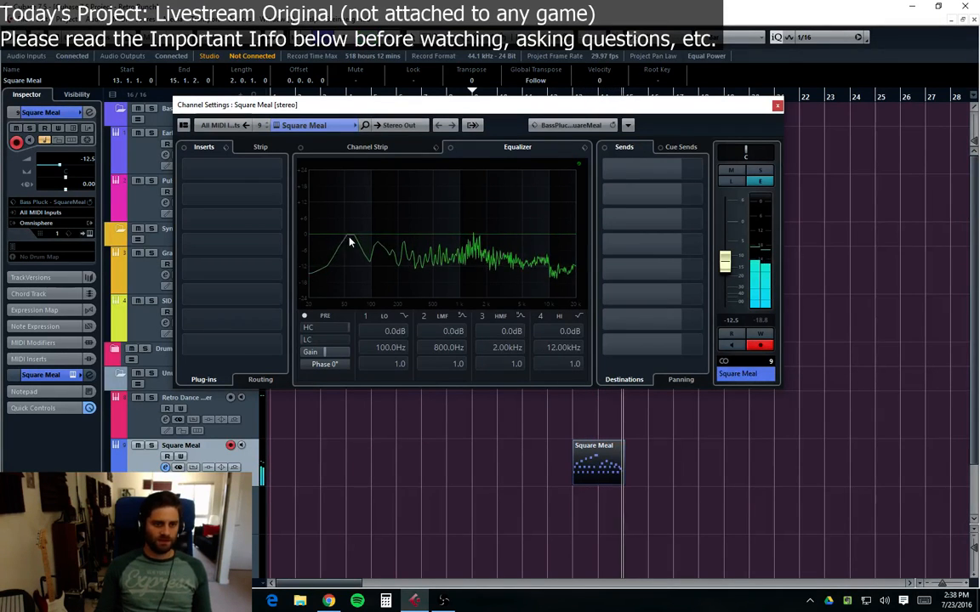
click(235, 170)
click(195, 258)
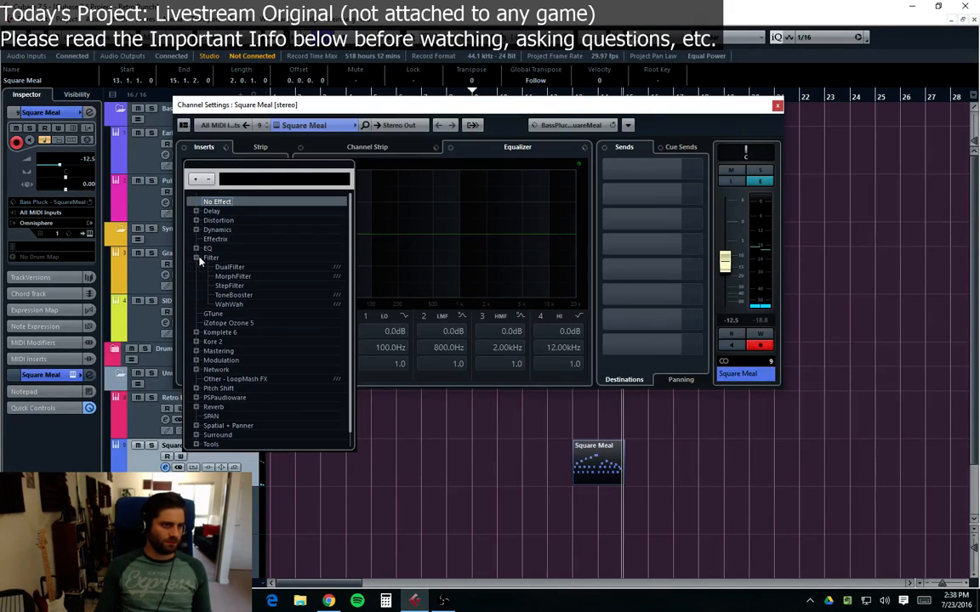
click(227, 267)
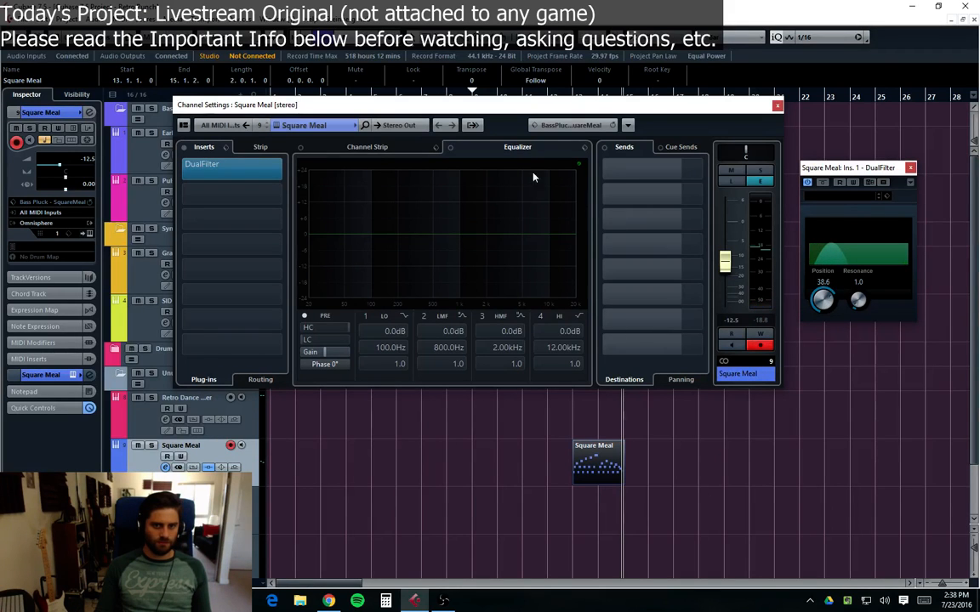
drag(534, 111, 514, 165)
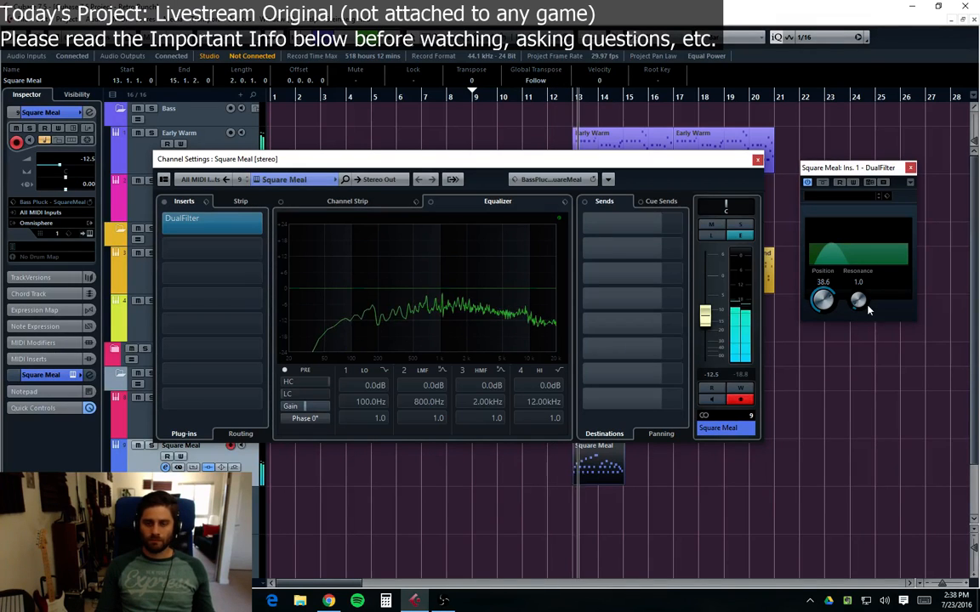
drag(827, 302, 837, 302)
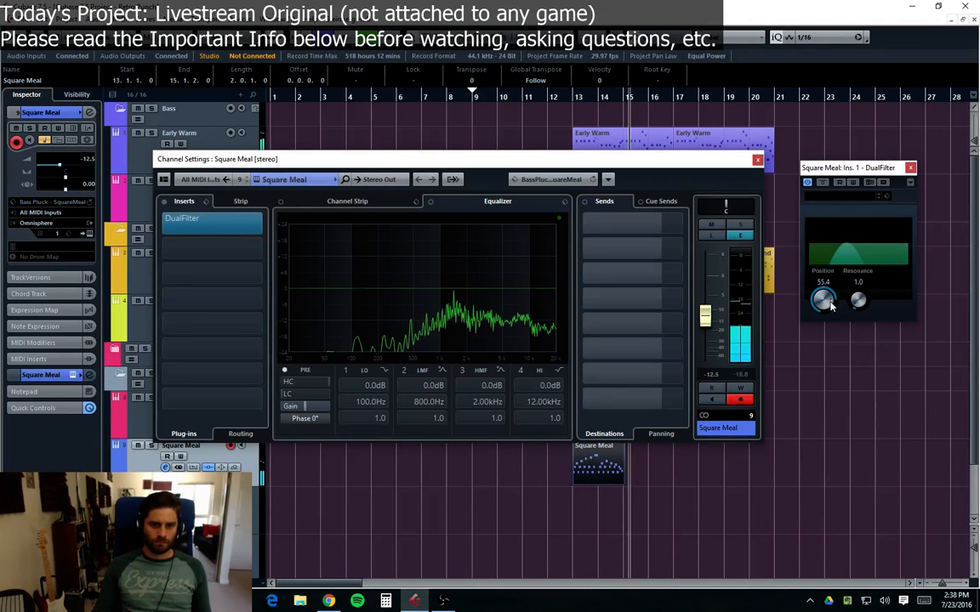
Step: Delete the final A#1 note from the Square Meal part in the Key Editor and close the open windows
double_click(599, 467)
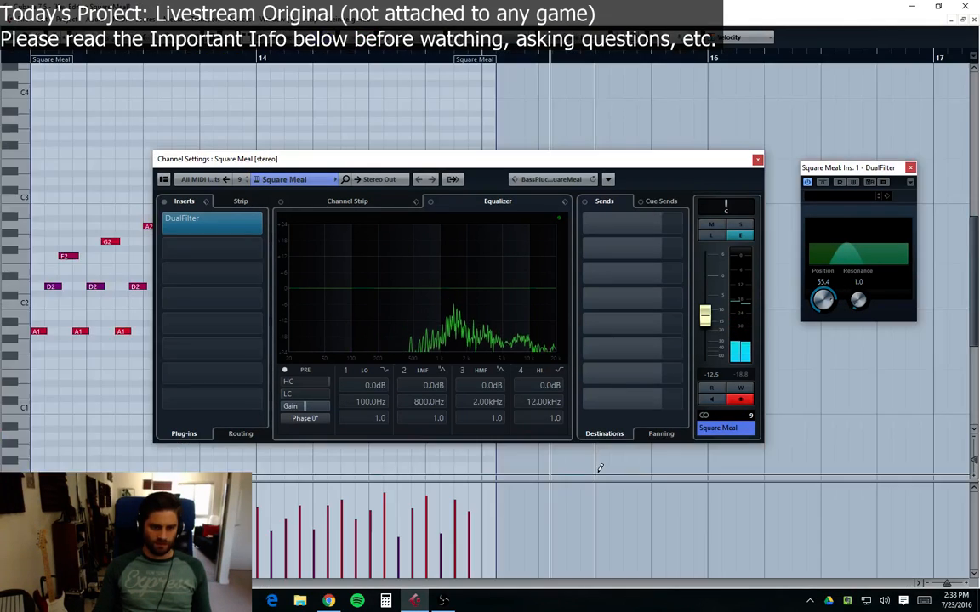
click(757, 160)
click(476, 325)
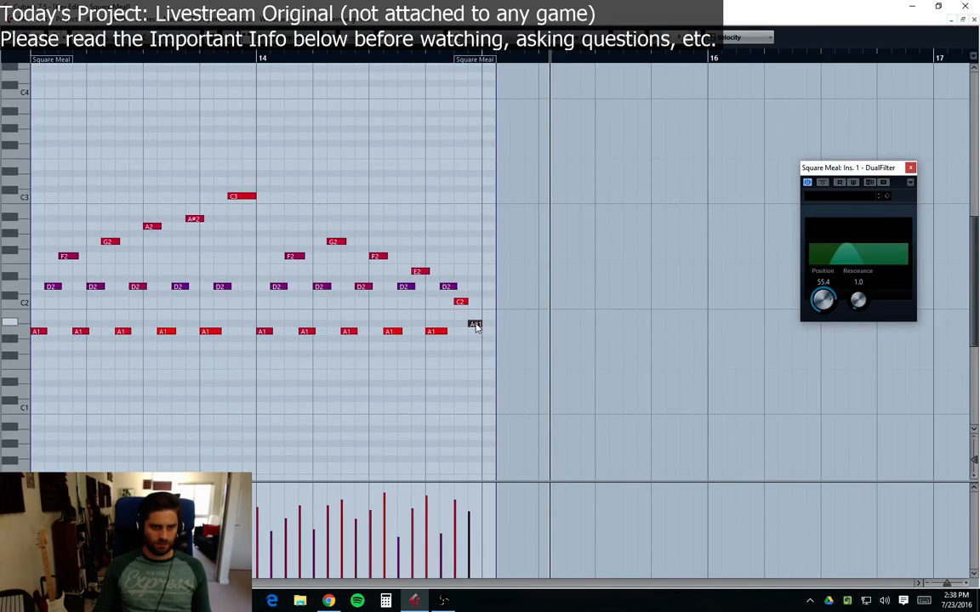
key(Delete)
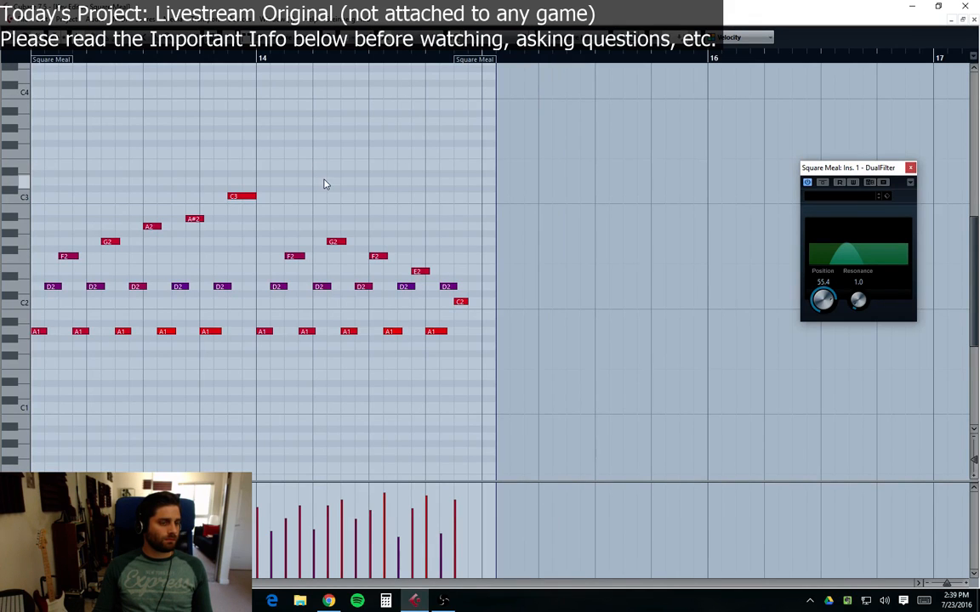
click(910, 168)
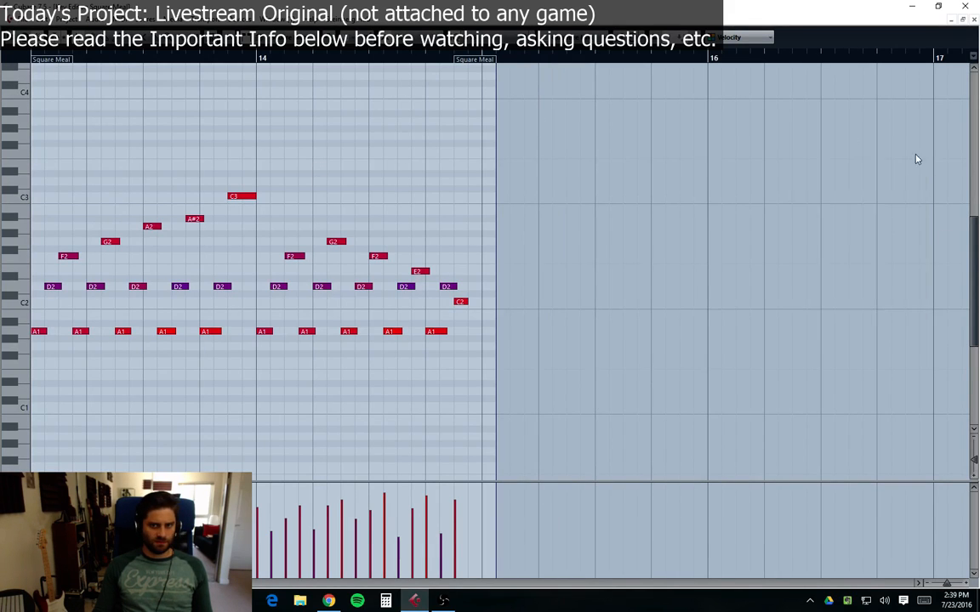
click(974, 21)
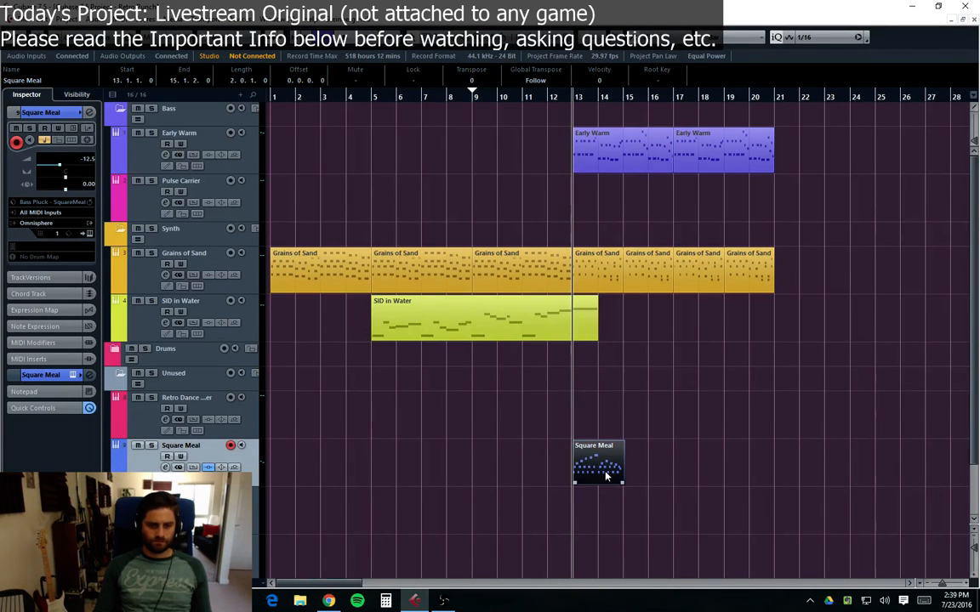
drag(641, 468, 599, 467)
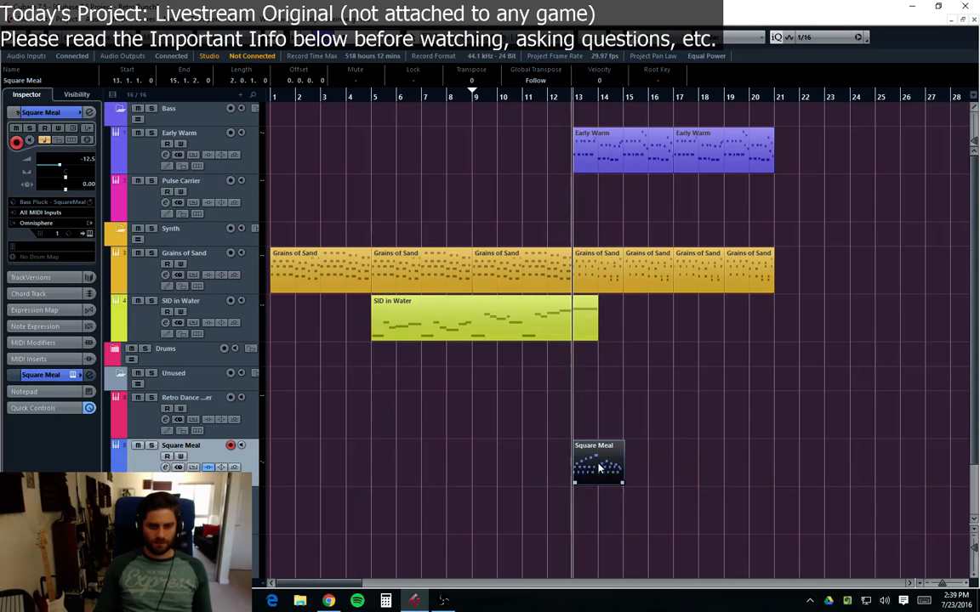
Step: Open the Square Meal part in the Key Editor, draw an A#1 and an A1 note at its end, and raise the final note's velocity
click(644, 468)
click(595, 472)
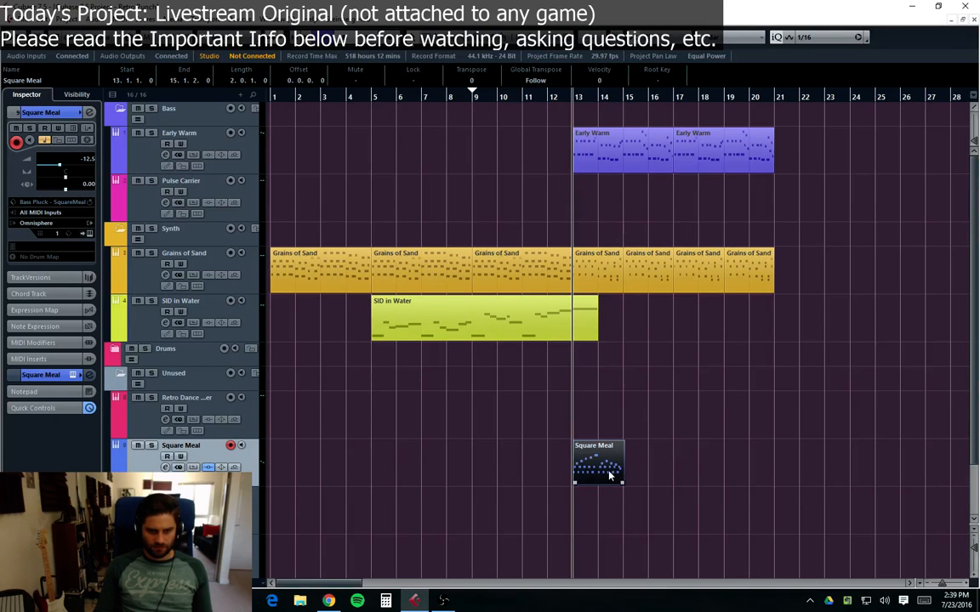
double_click(595, 468)
key(8)
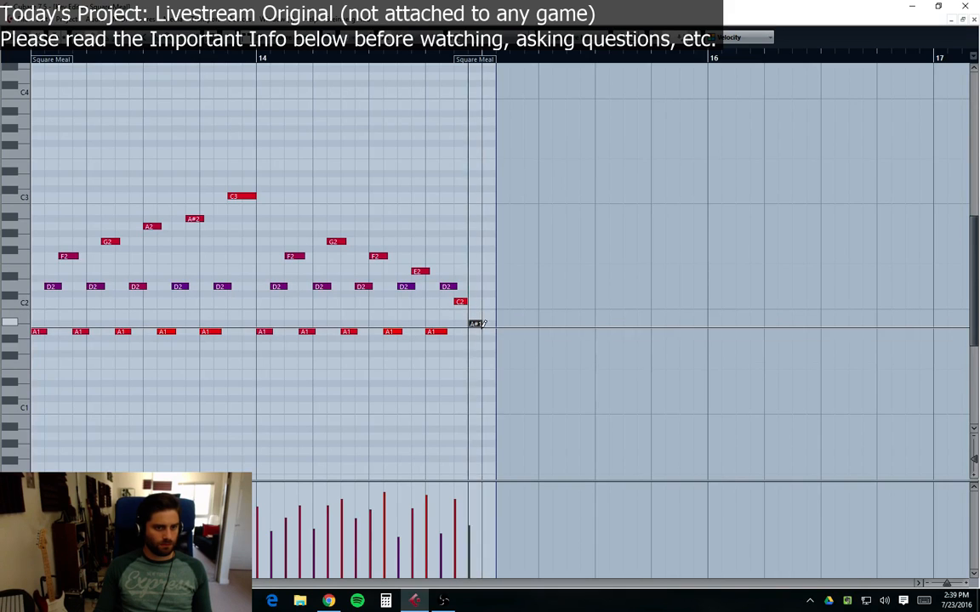
click(473, 324)
click(487, 346)
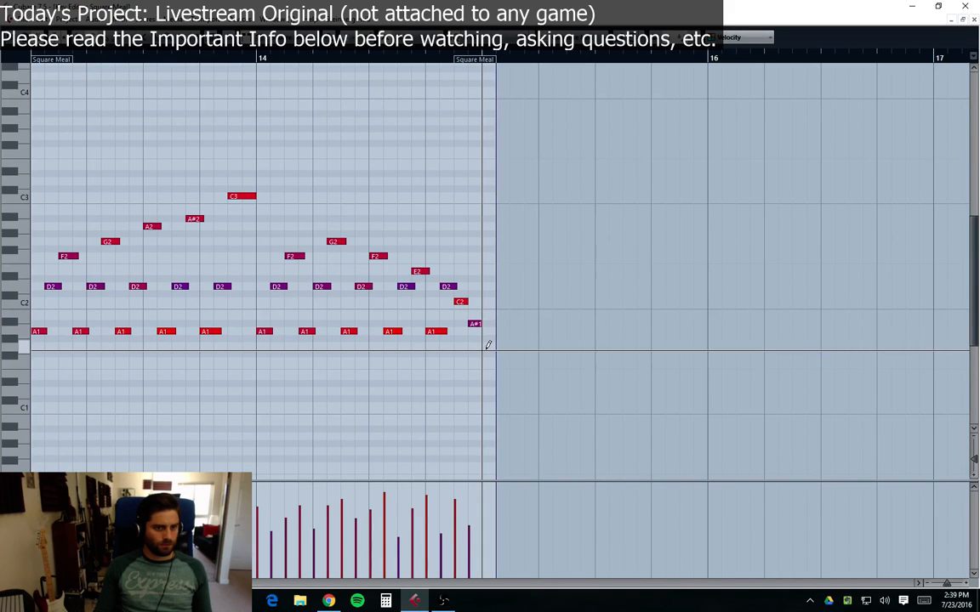
click(488, 331)
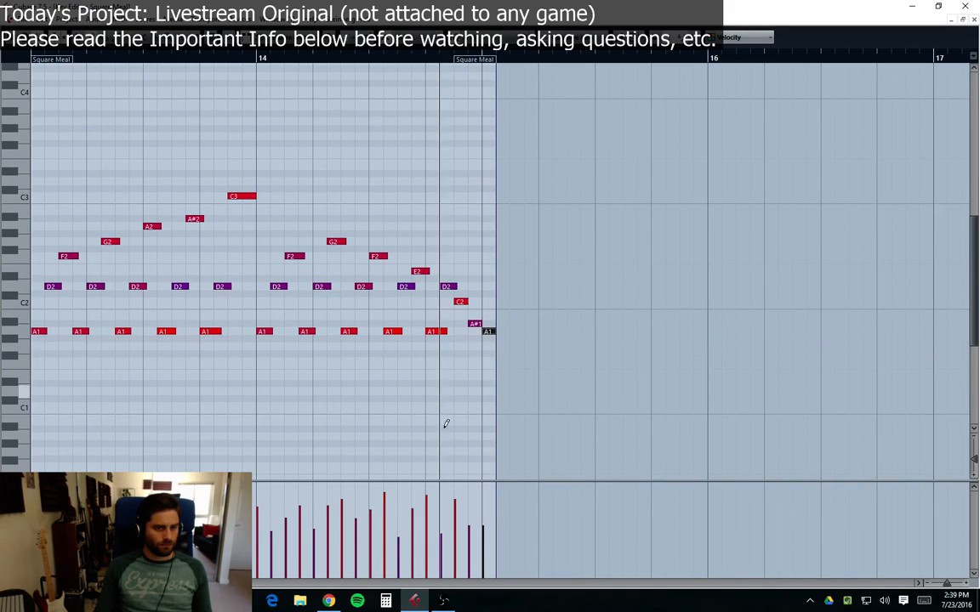
click(469, 515)
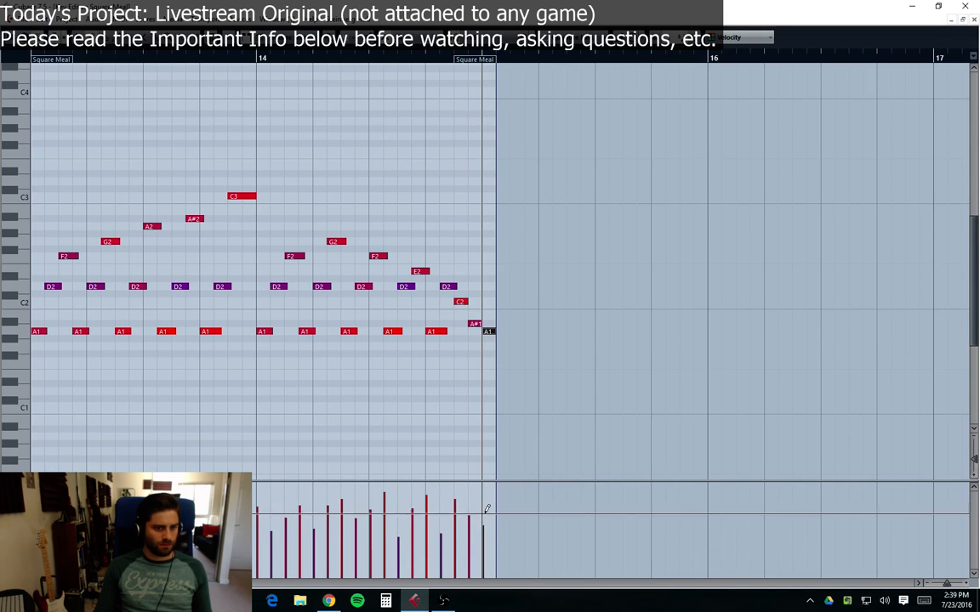
click(483, 510)
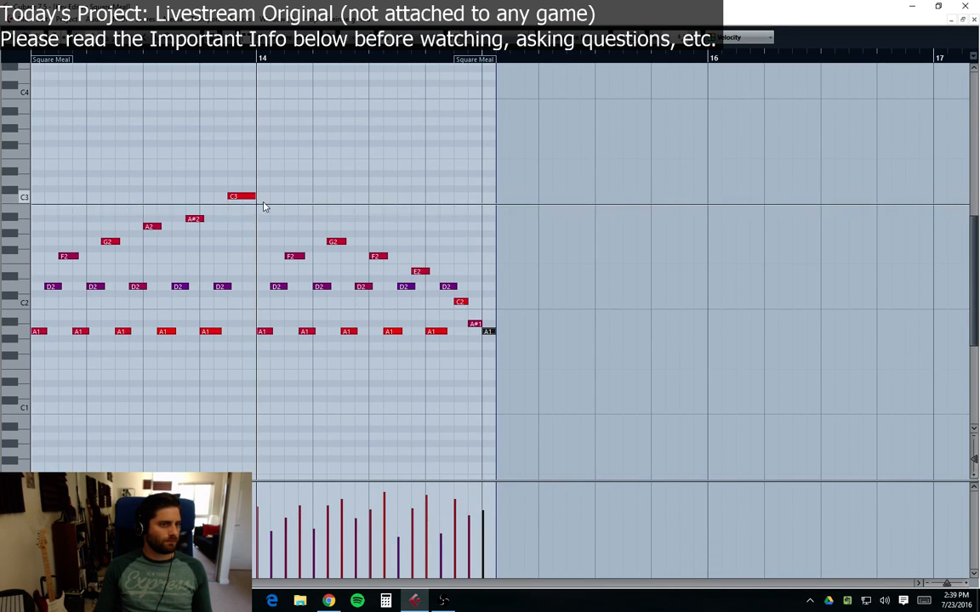
Step: Try shortening the C3 note with a D3 note added after it, and play the part from its start
drag(255, 196, 242, 195)
click(247, 181)
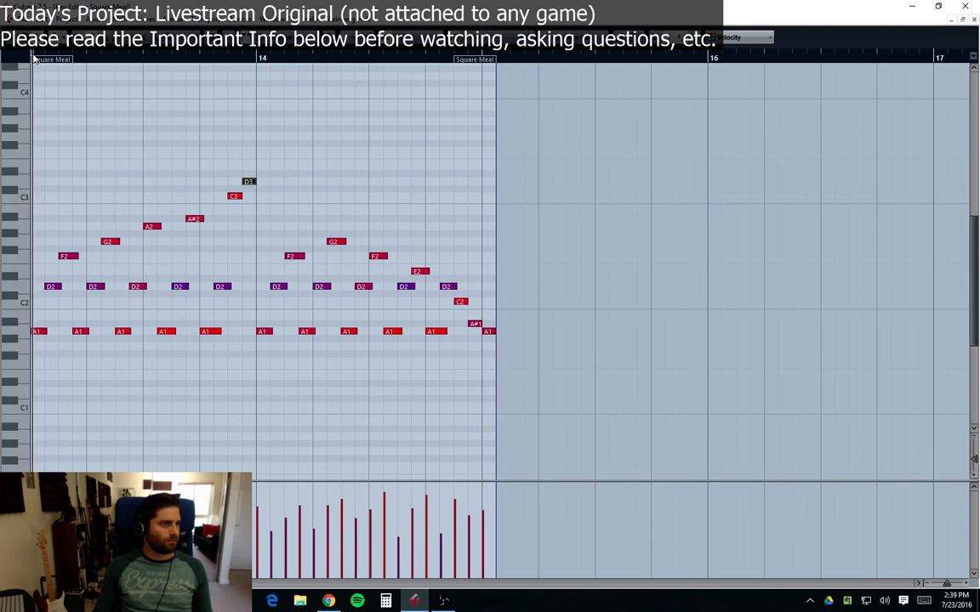
key(space)
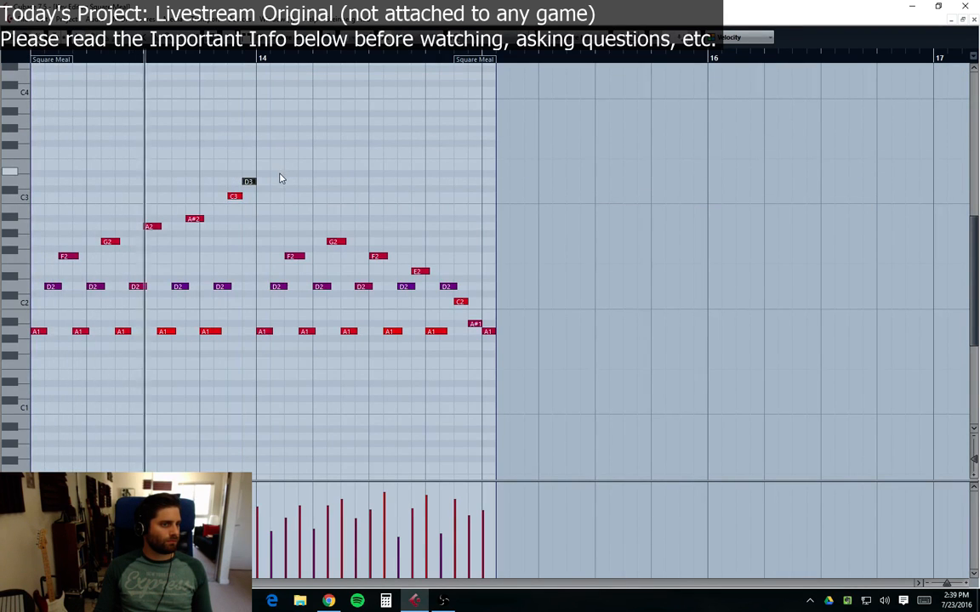
click(237, 197)
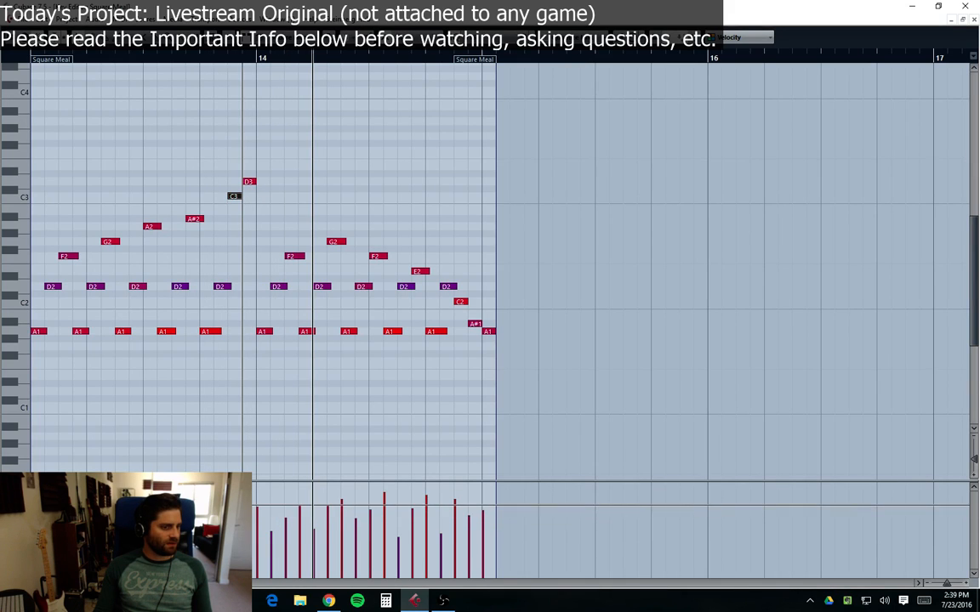
drag(243, 198, 255, 198)
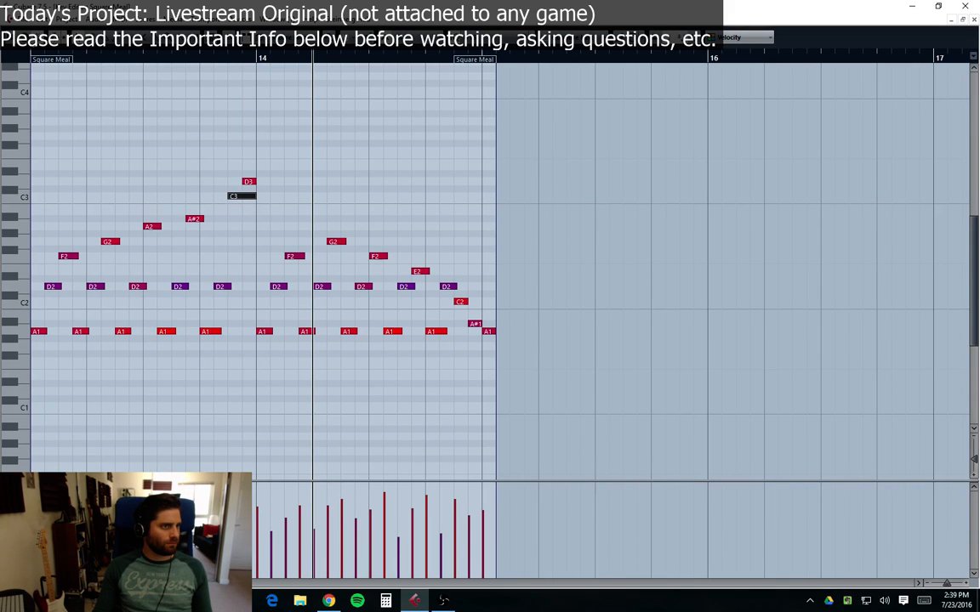
click(33, 57)
key(space)
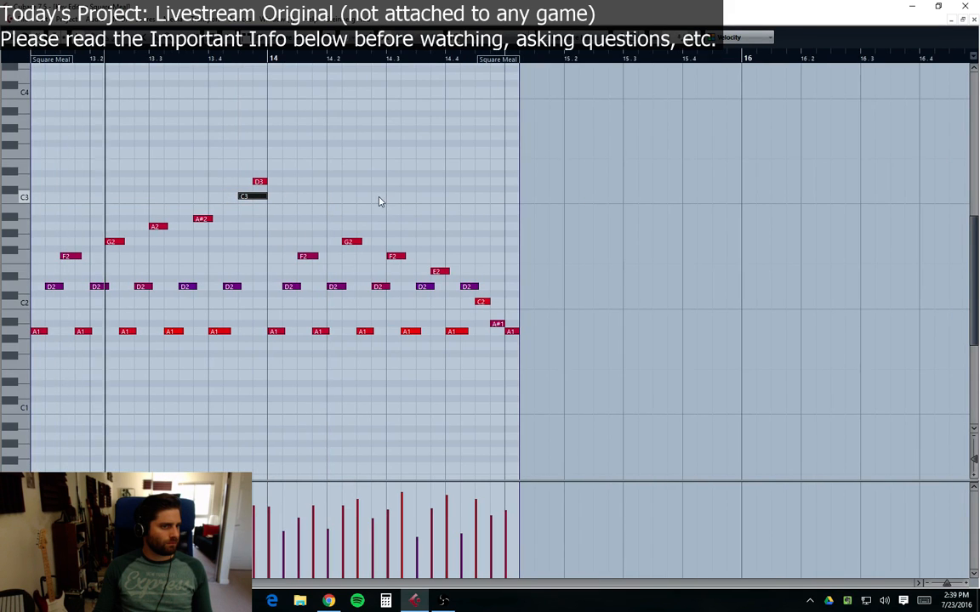
Step: Remove the added D3 note and return the C3 note to its full length
click(279, 332)
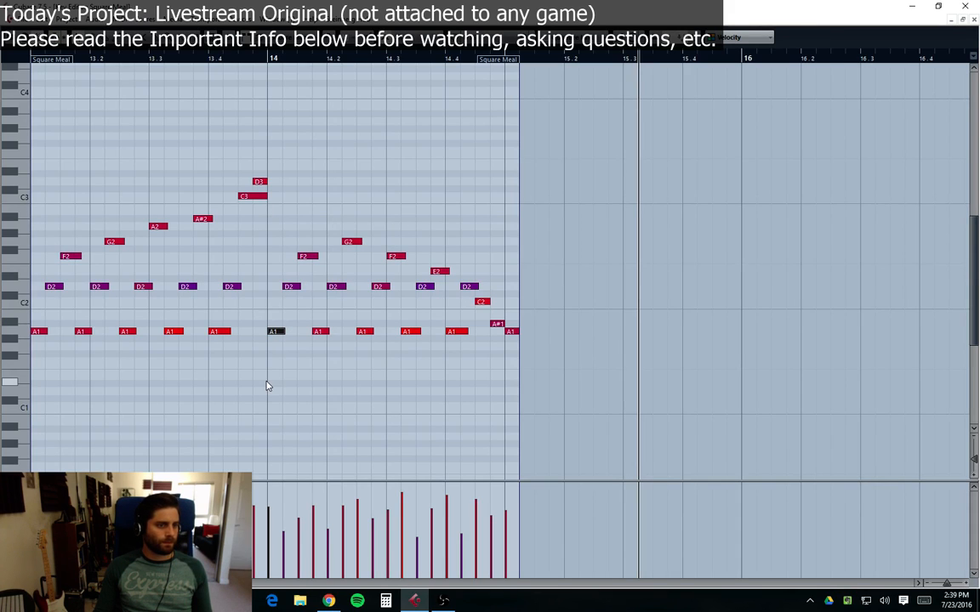
drag(263, 201, 252, 199)
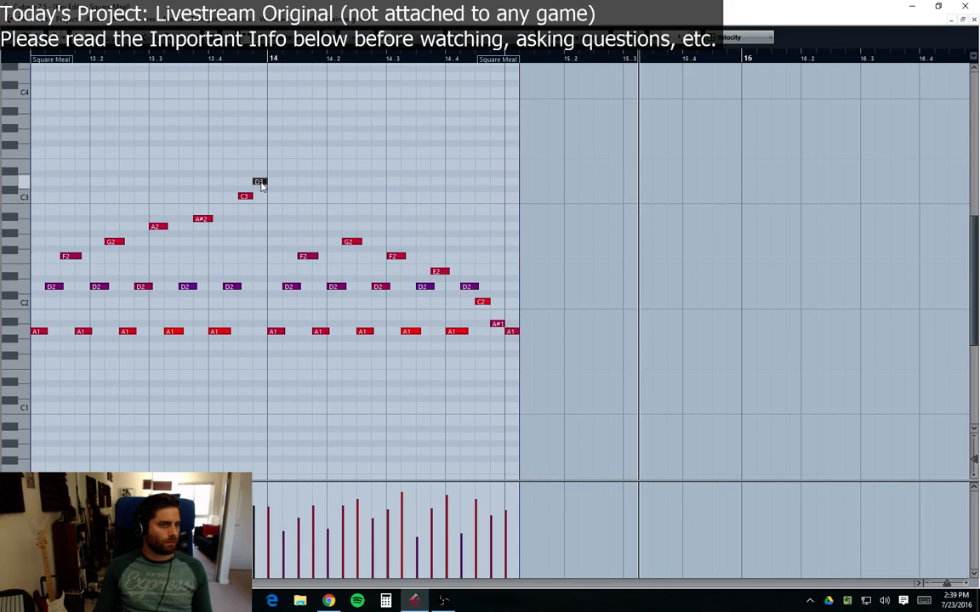
drag(253, 197, 277, 335)
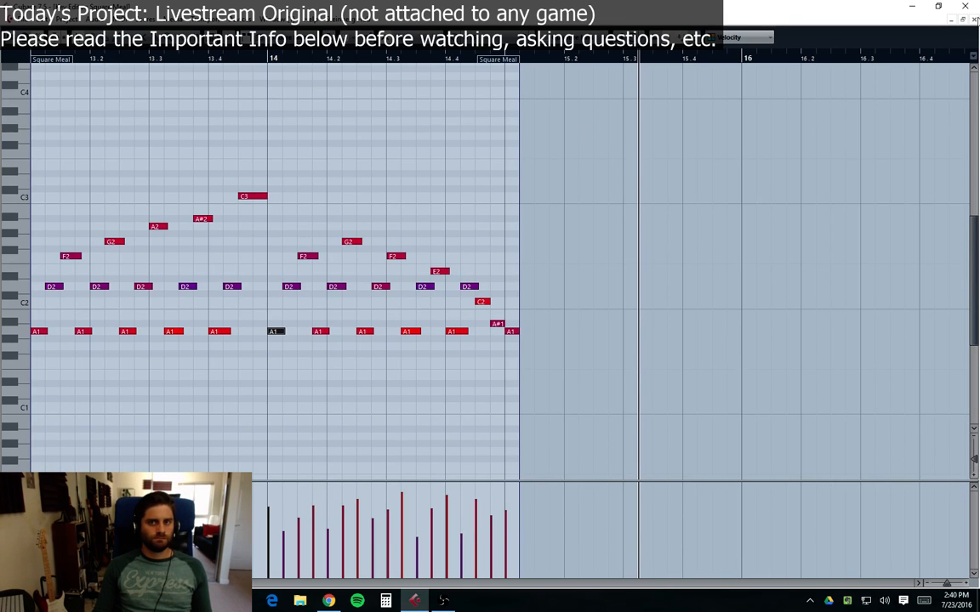
Step: Close the Key Editor and play the project from the beginning
click(974, 19)
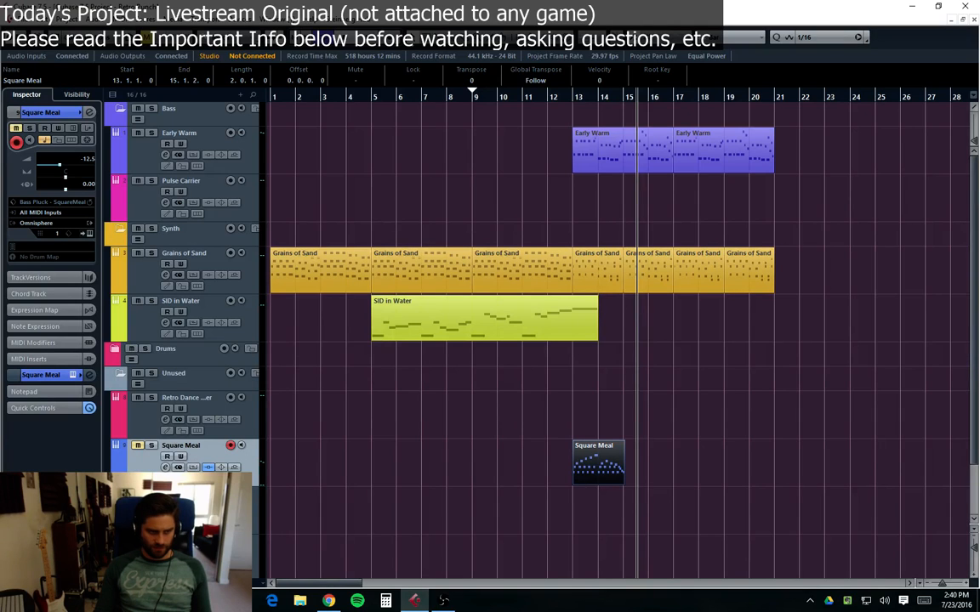
key(period)
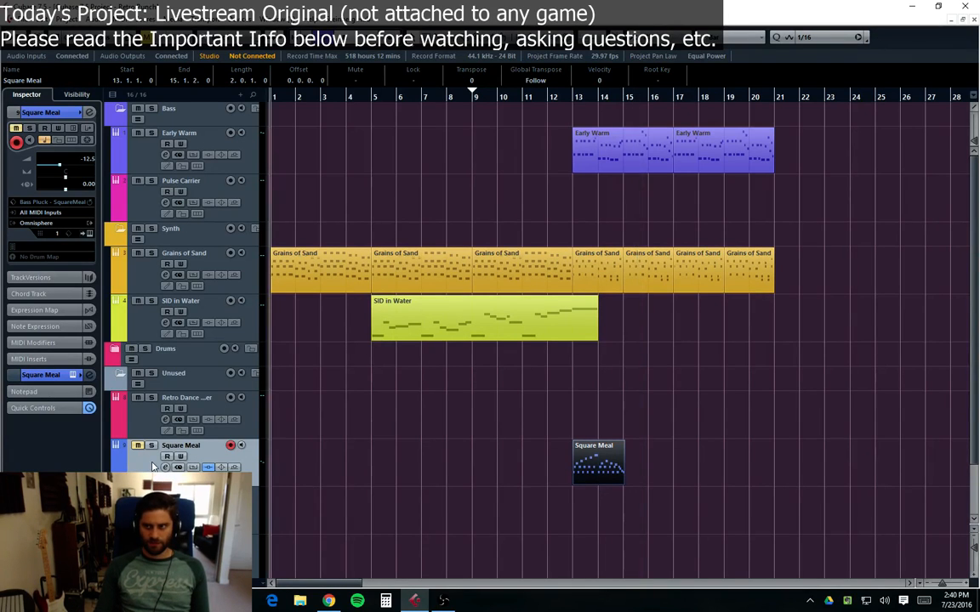
key(space)
Step: Select the Retro Dance Plucker track and stop playback
click(426, 445)
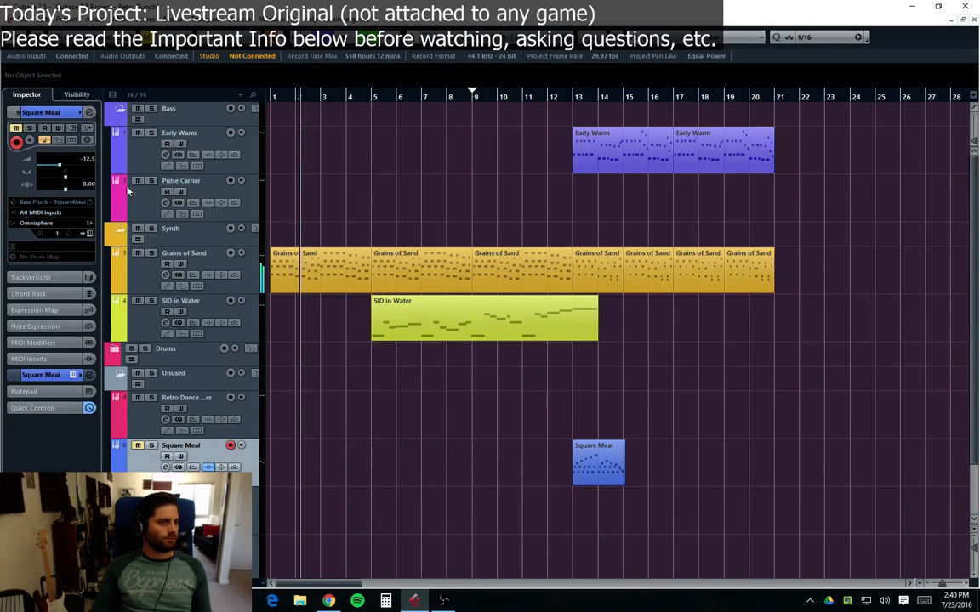
click(125, 417)
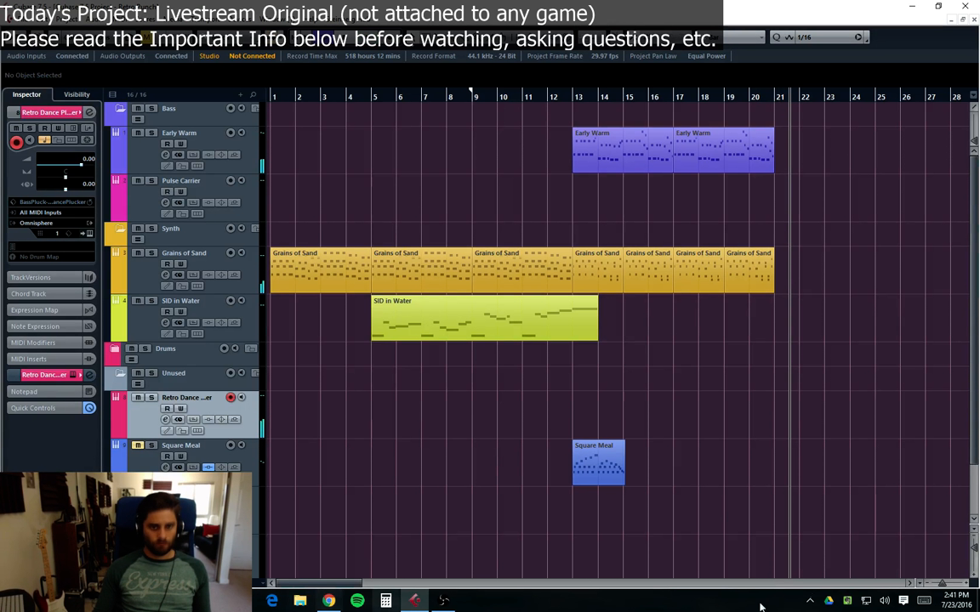
key(space)
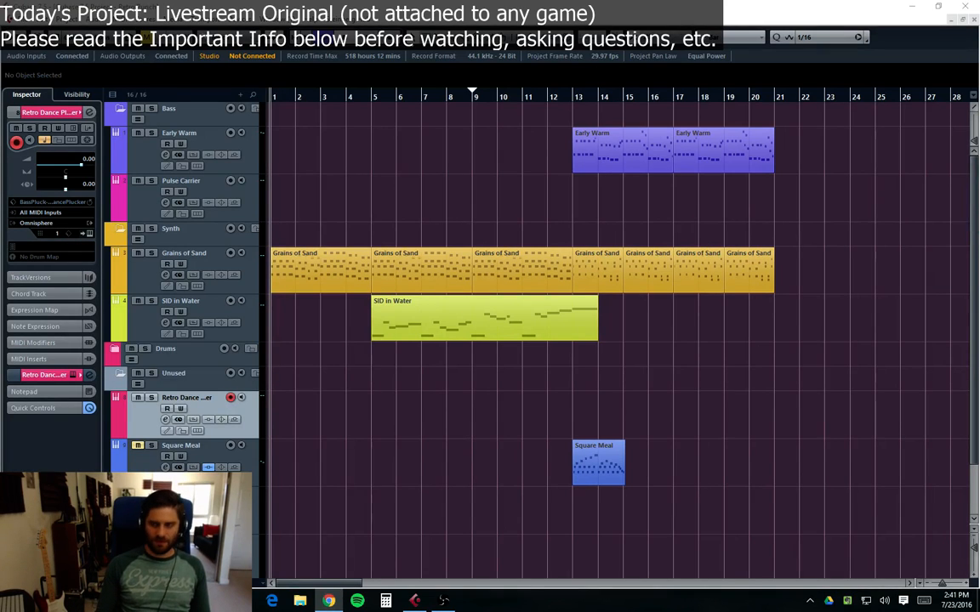
click(299, 419)
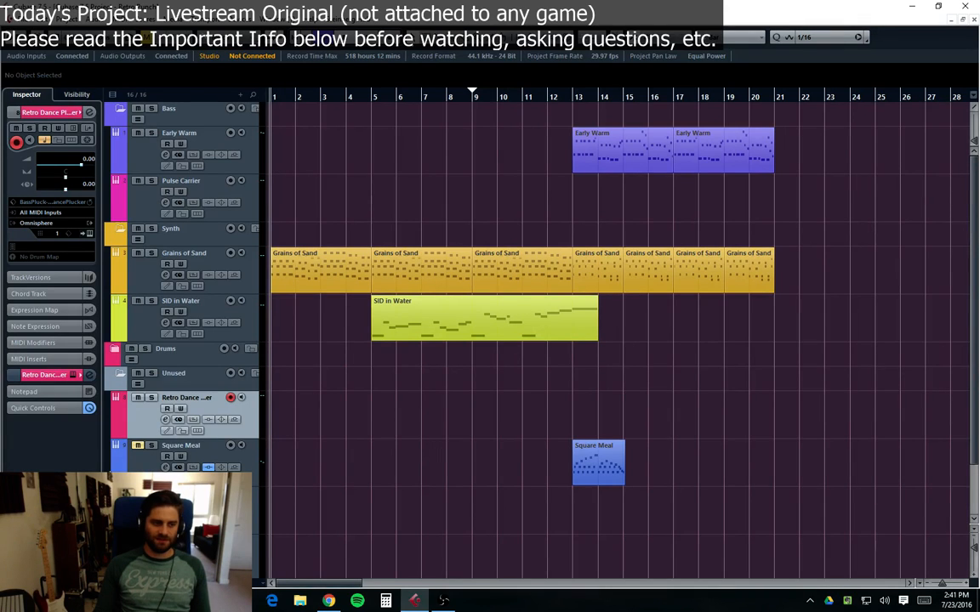
click(147, 468)
click(151, 424)
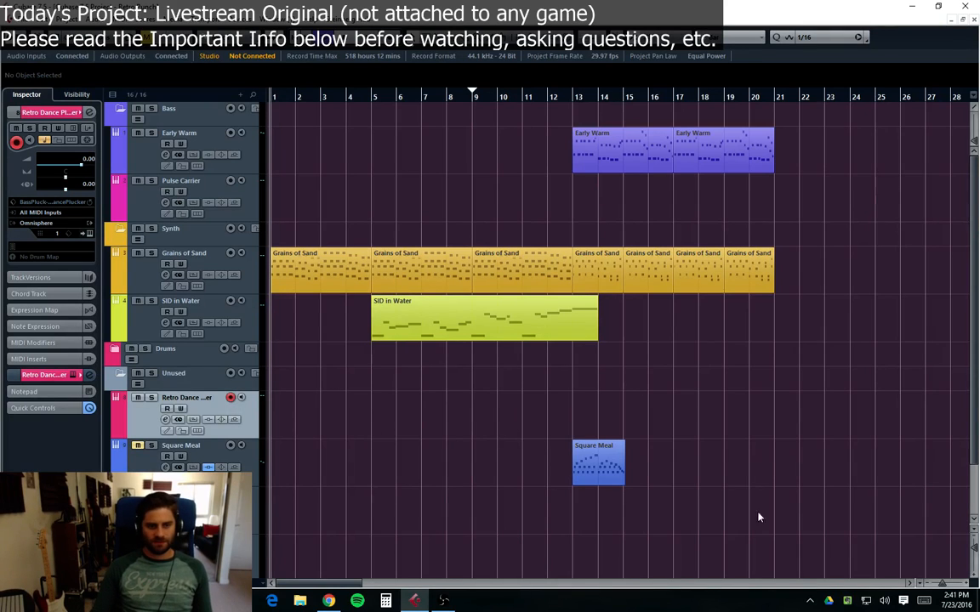
drag(745, 507, 551, 435)
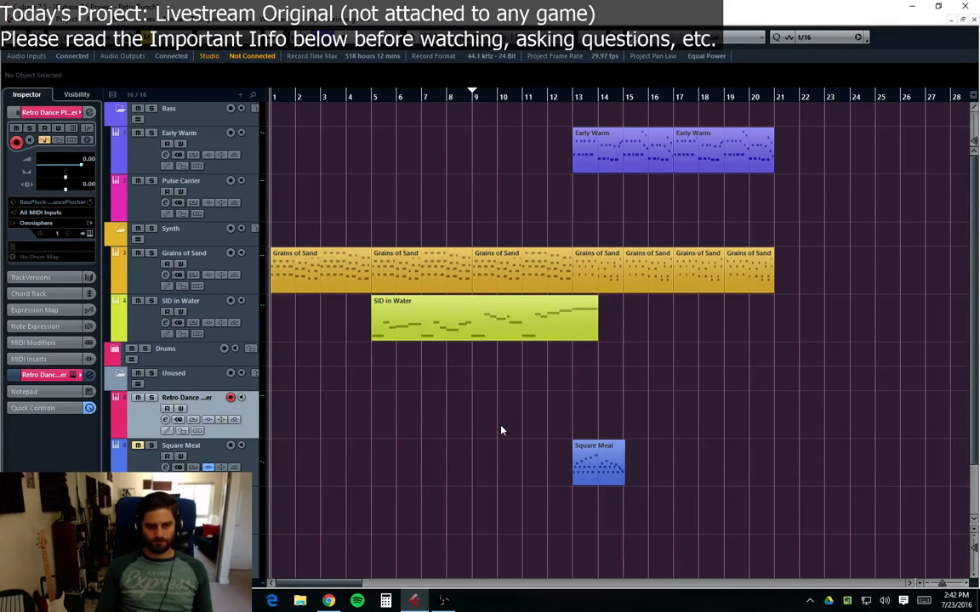
drag(501, 426, 533, 476)
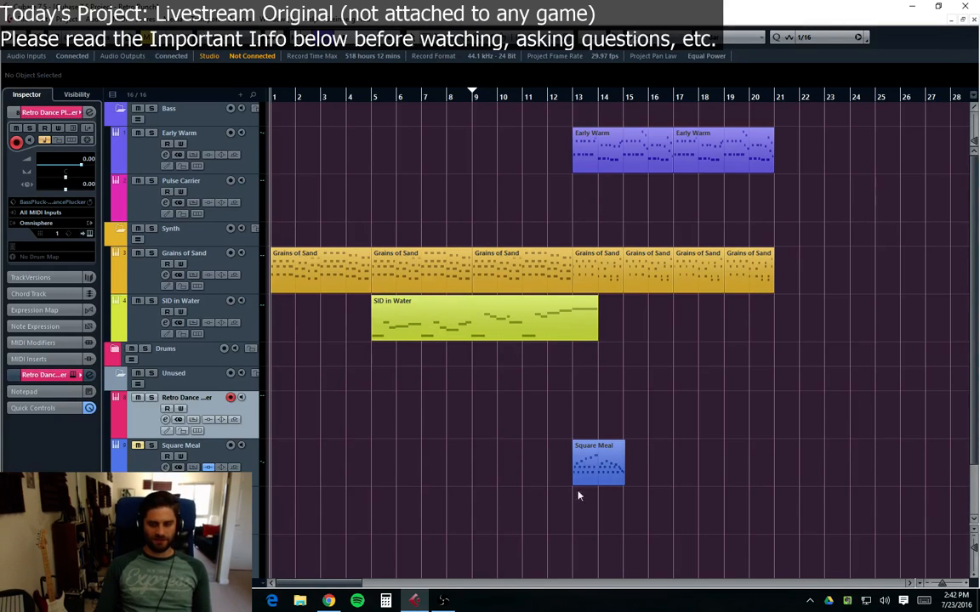
drag(572, 469, 648, 472)
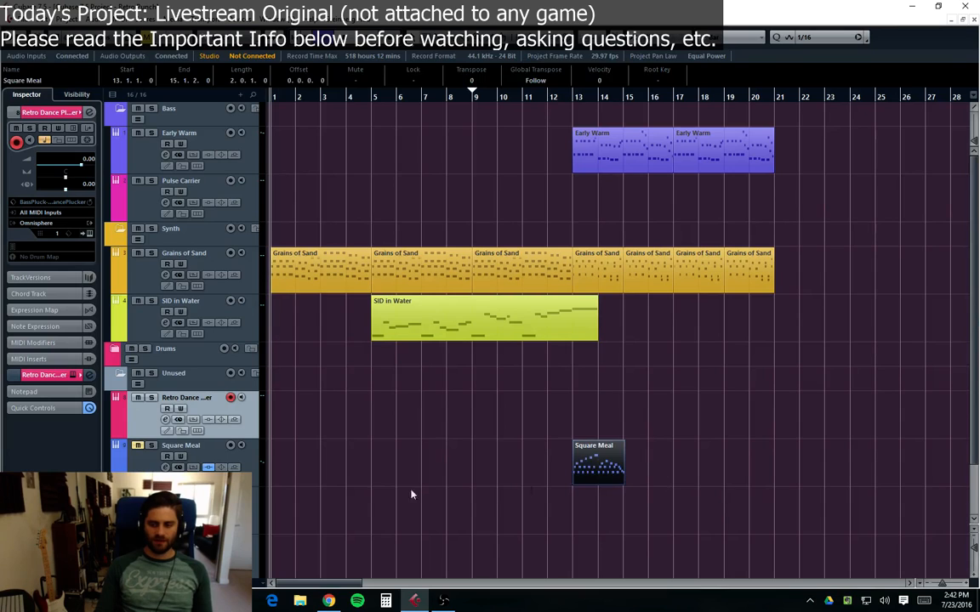
click(393, 491)
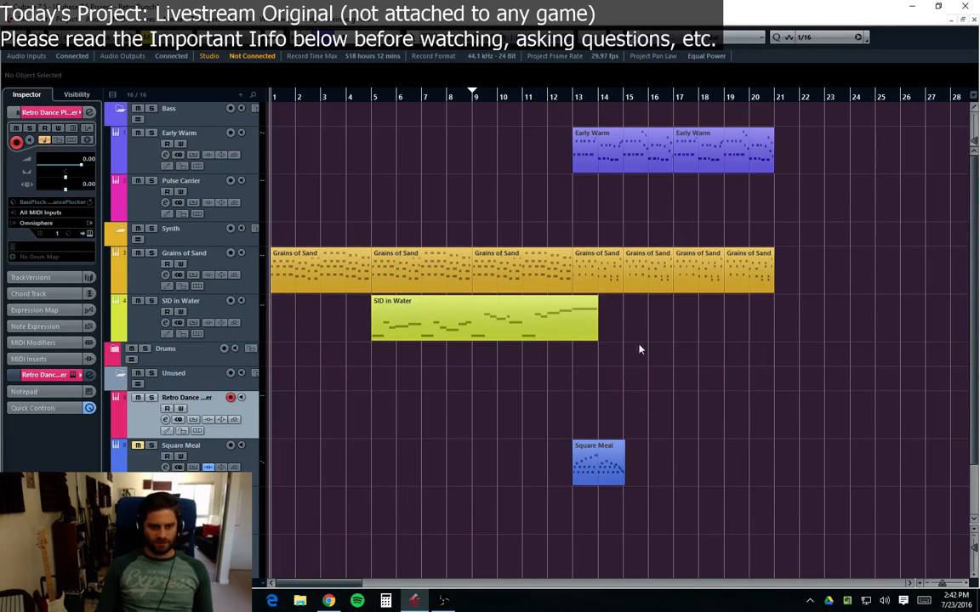
drag(632, 331, 693, 443)
drag(624, 427, 626, 398)
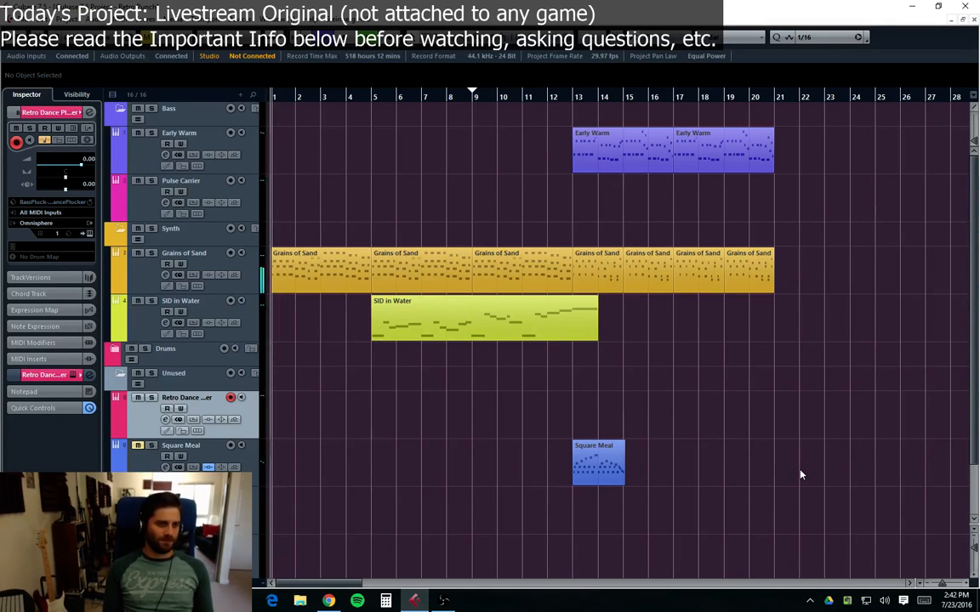
Step: Start playback and open the Omnisphere instrument window of the Dark Supersaw track
key(space)
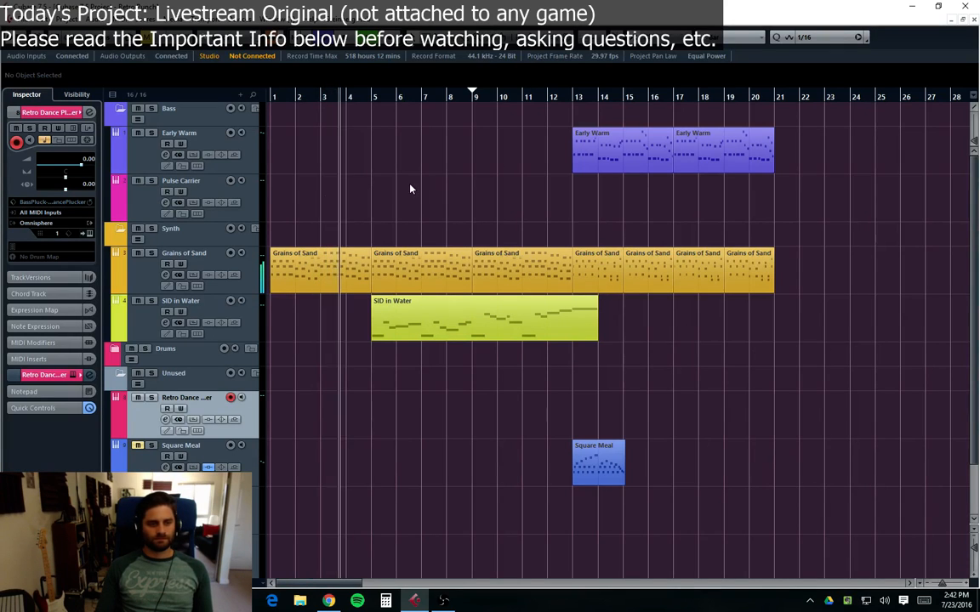
scroll(226, 393, down, 3)
click(208, 478)
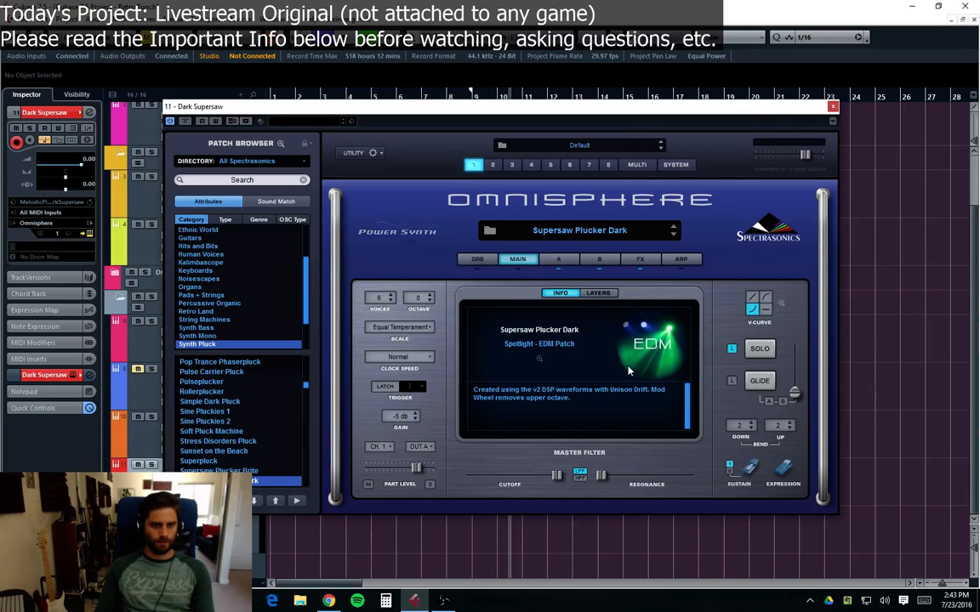
Step: Inspect the A and B layer oscillator and envelope settings of the Supersaw Plucker Dark patch
click(563, 259)
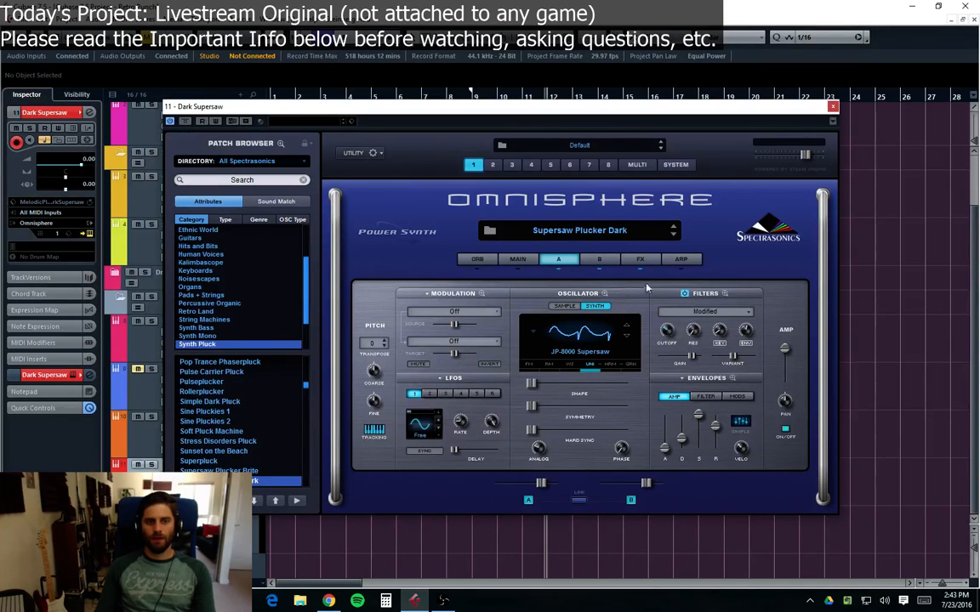
click(588, 260)
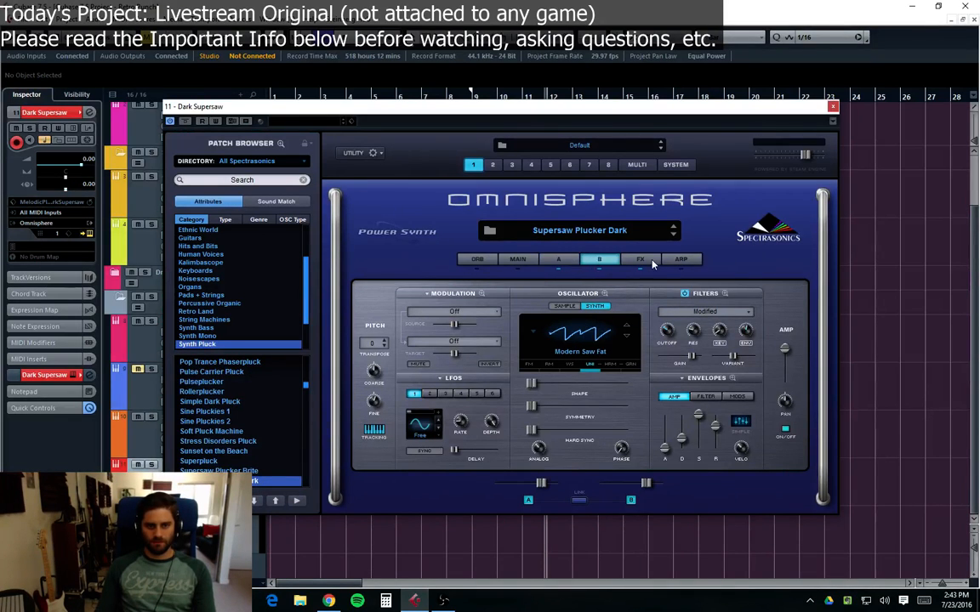
click(653, 265)
click(553, 260)
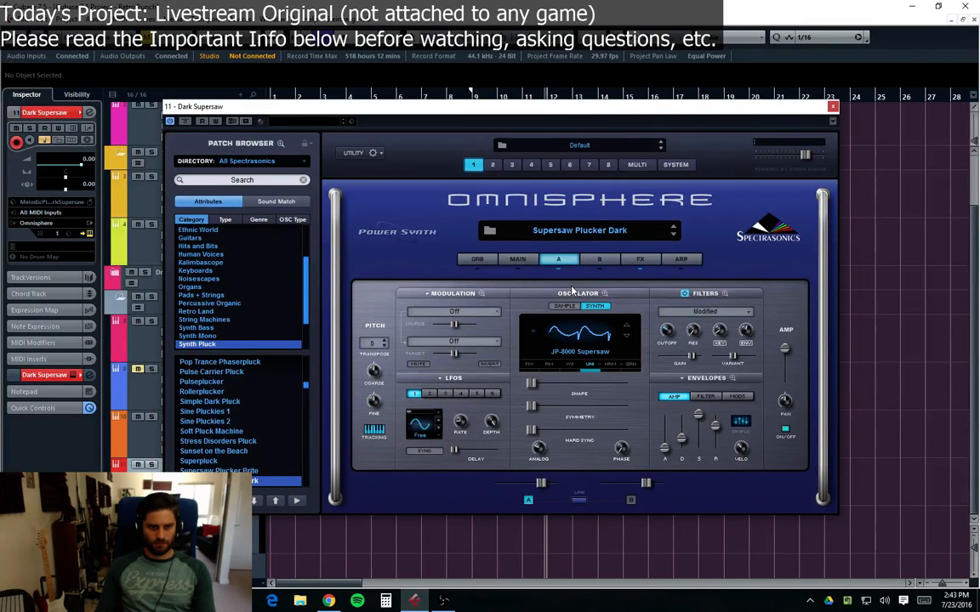
click(598, 259)
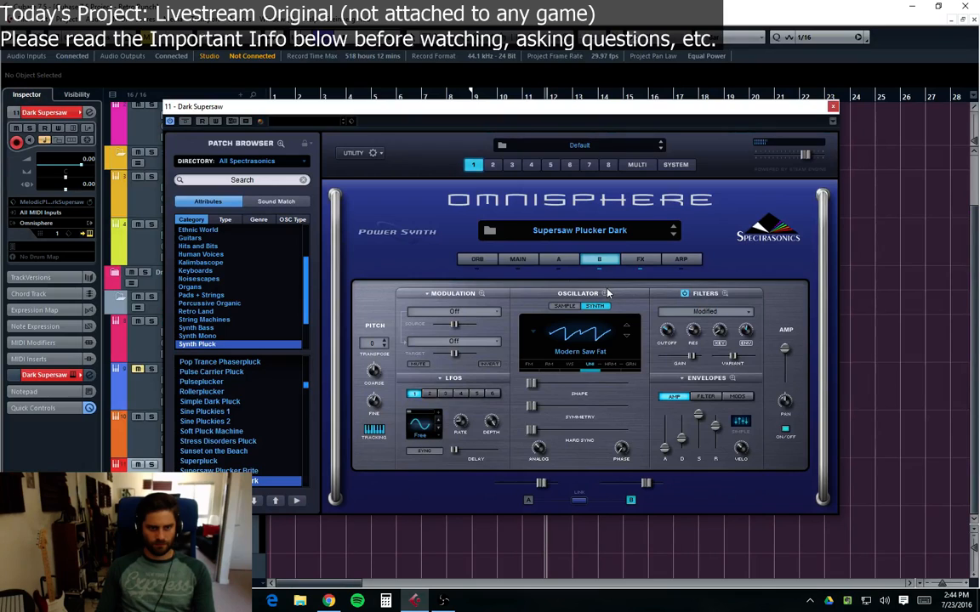
click(566, 261)
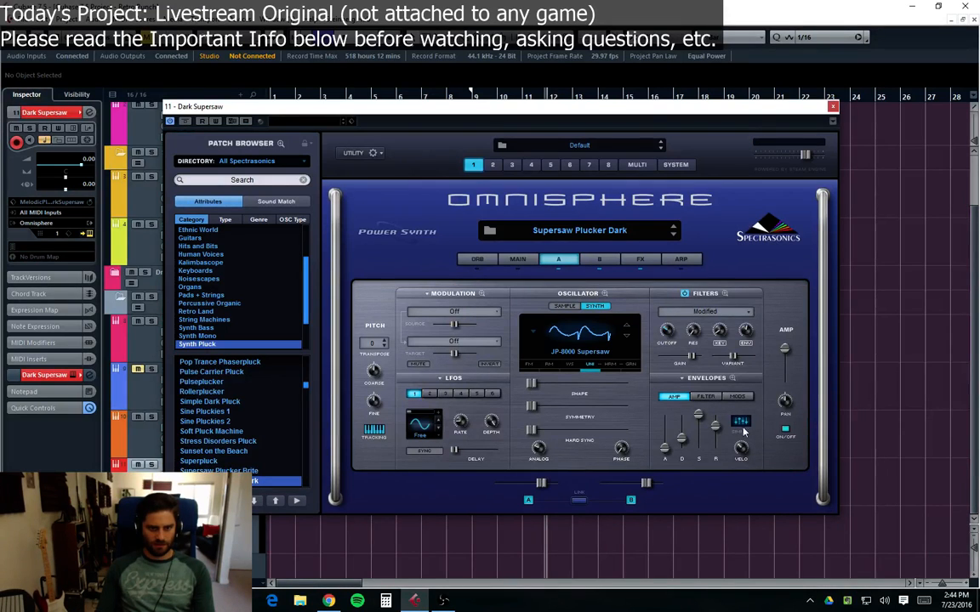
mouse_move(715, 428)
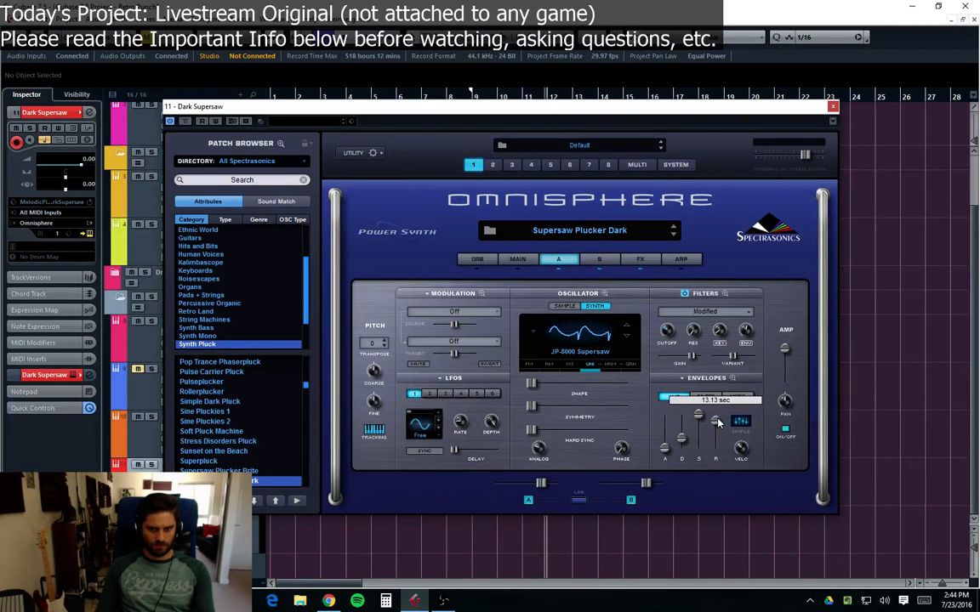
click(599, 260)
mouse_move(719, 429)
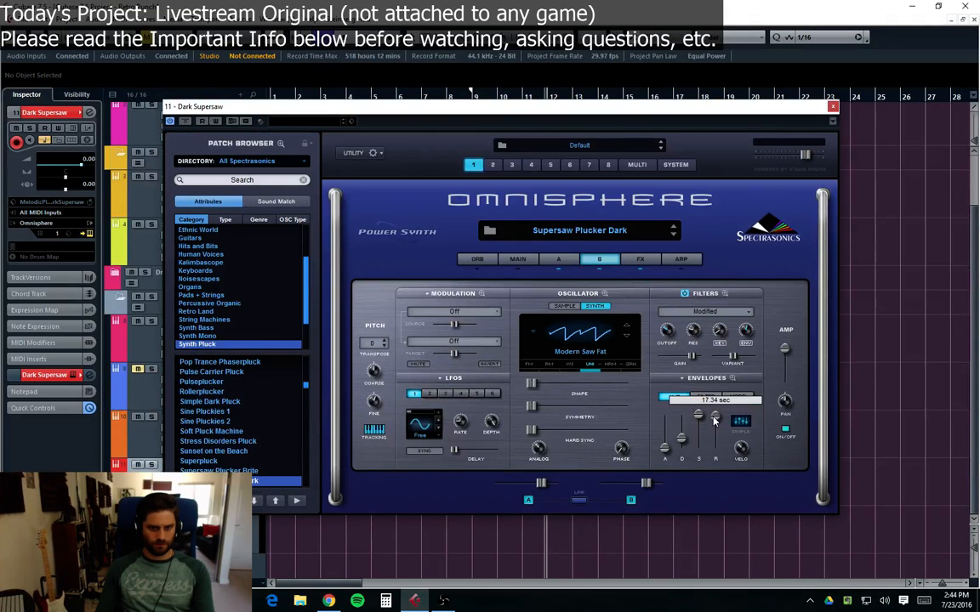
Step: Raise layer A's amp envelope decay slightly in Omnisphere, switch back to layer B, and close the instrument window
click(567, 263)
mouse_move(714, 422)
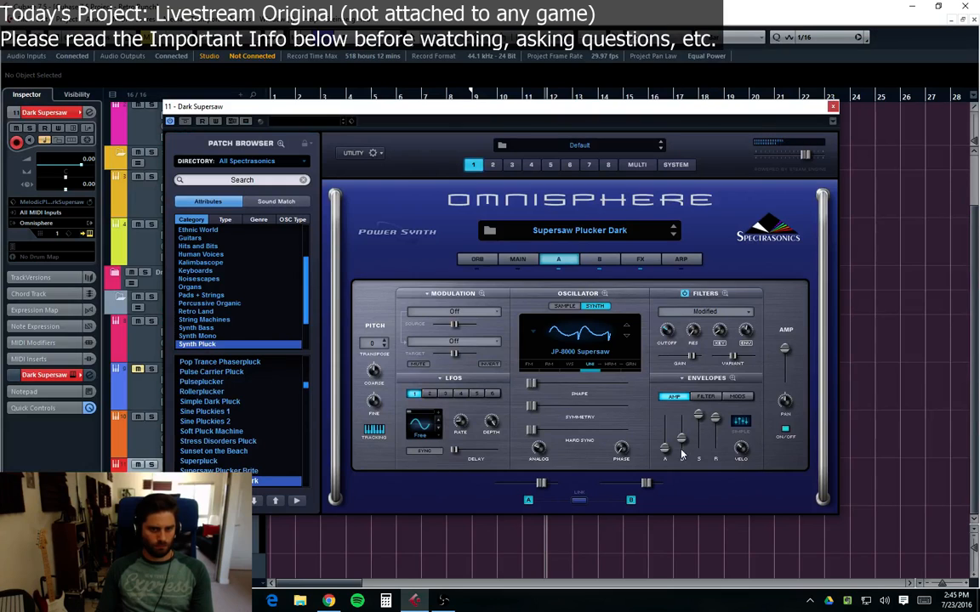
mouse_move(681, 445)
drag(682, 445, 680, 439)
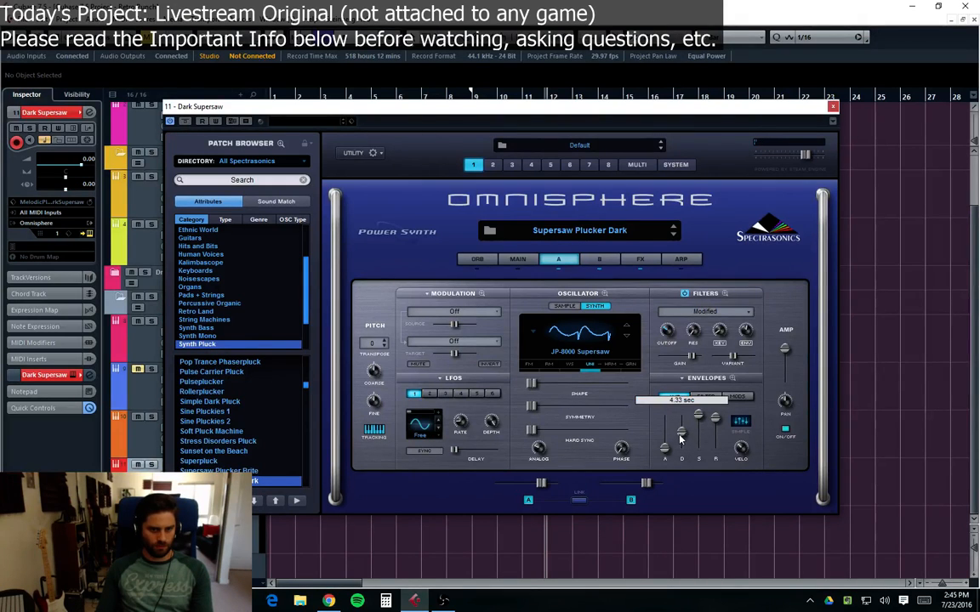
click(594, 262)
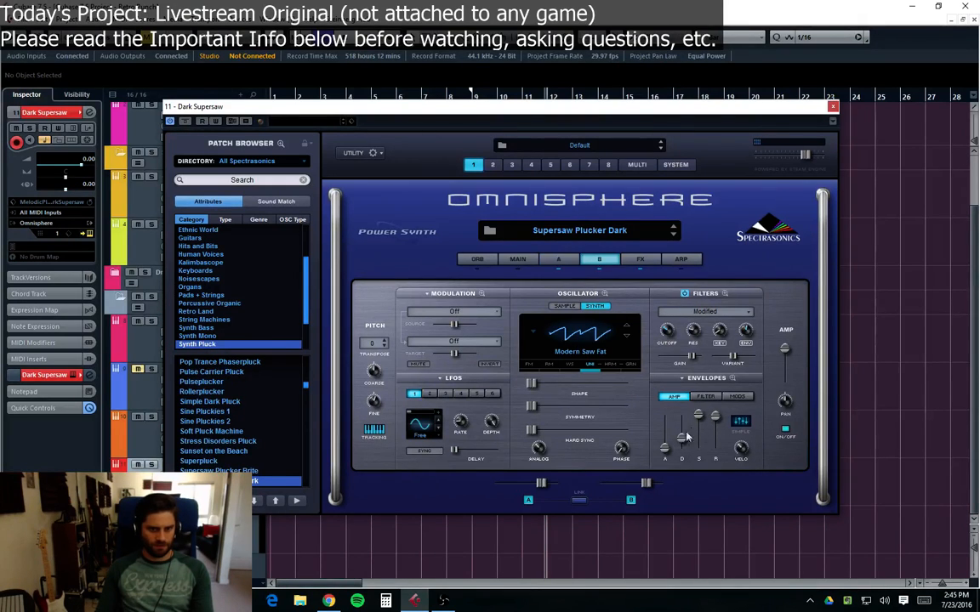
mouse_move(681, 441)
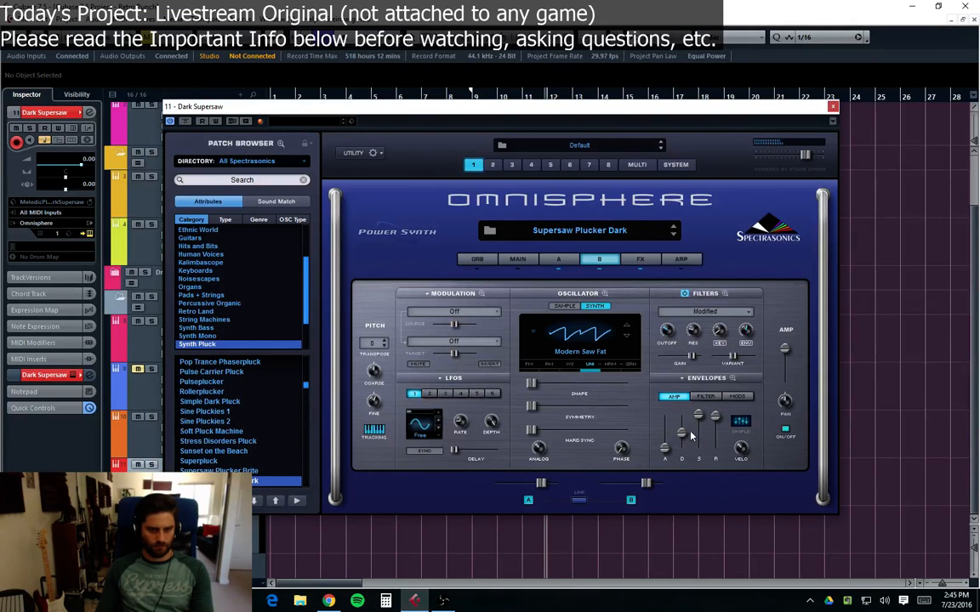
click(833, 105)
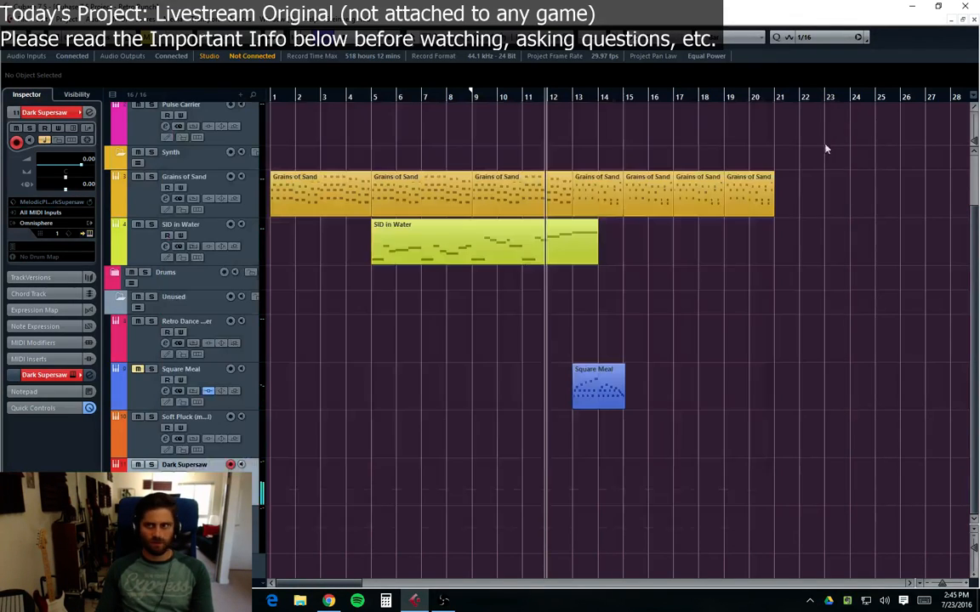
Step: Play the project from the beginning and stop playback
key(period)
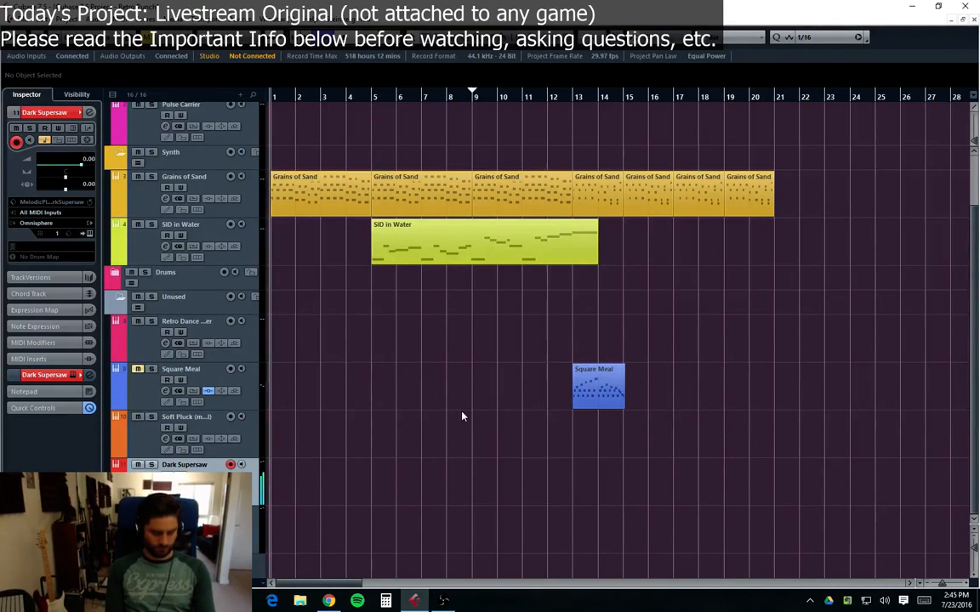
key(space)
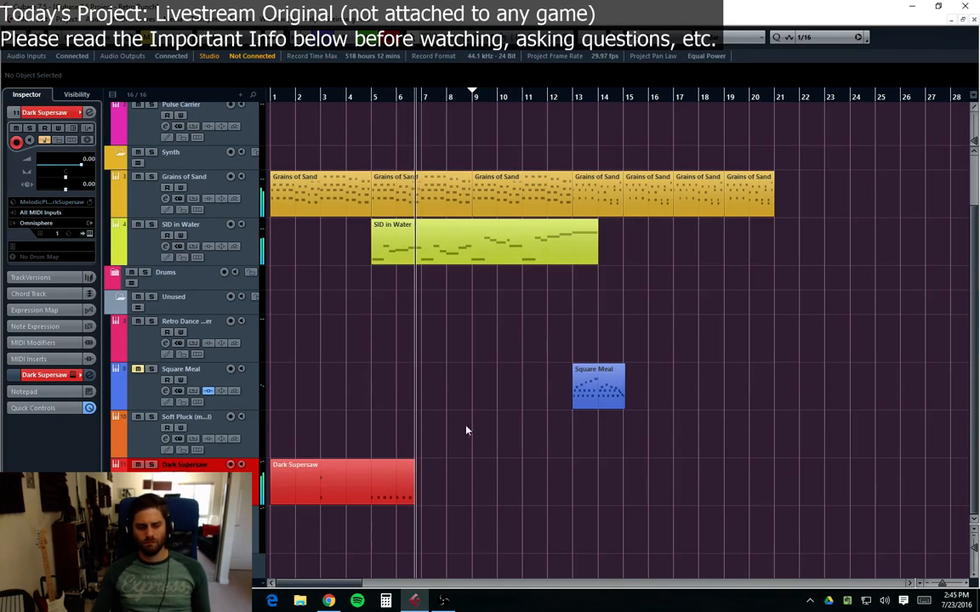
key(space)
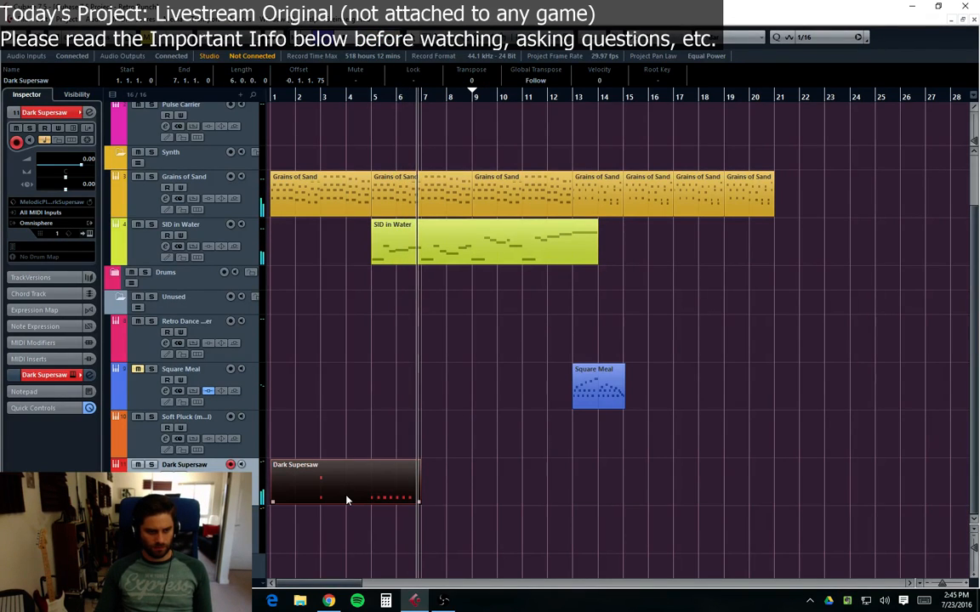
Step: Shorten the Dark Supersaw part to its first three bars and move it to start at bar 3
click(345, 497)
key(Delete)
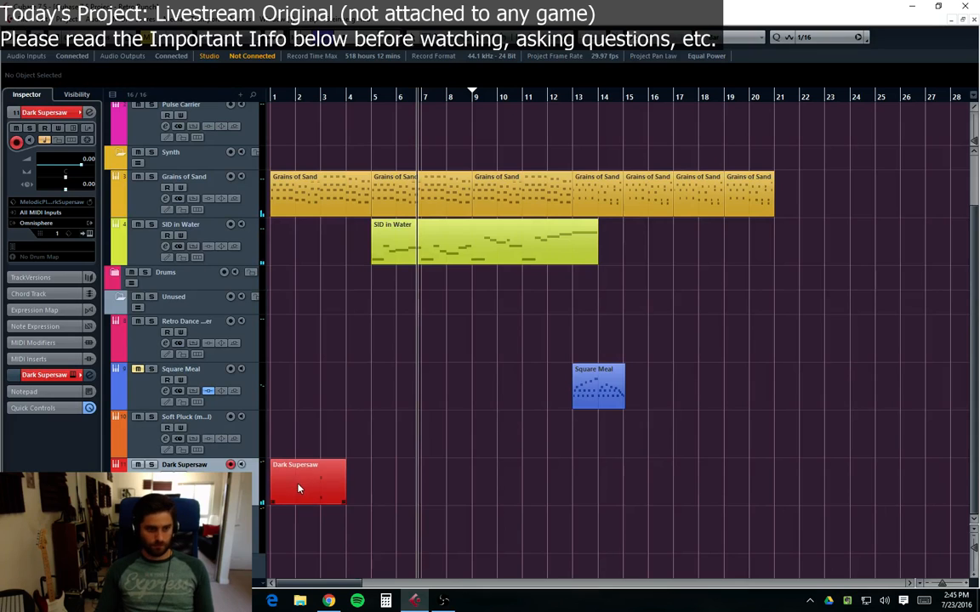
drag(299, 489, 348, 489)
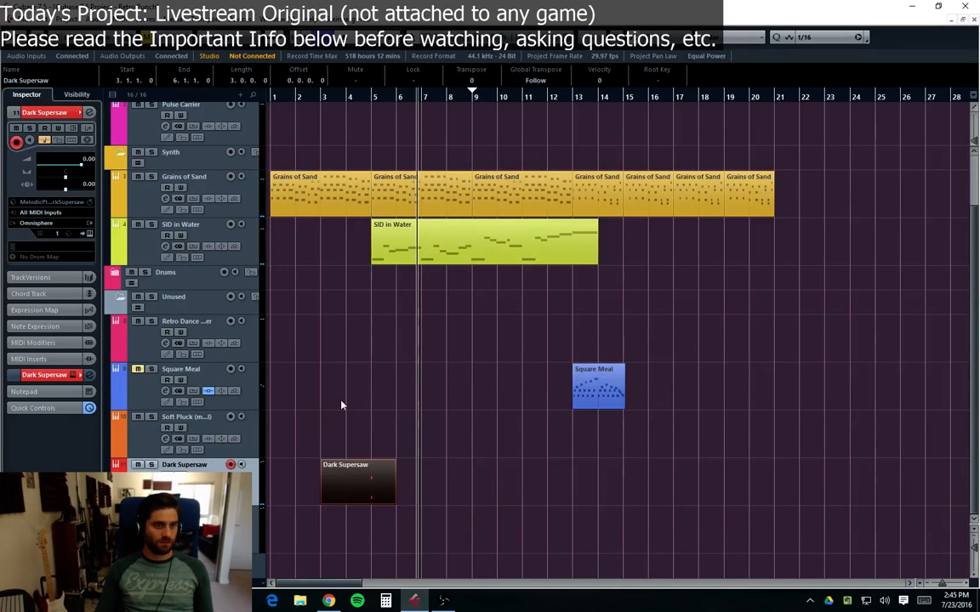
Step: Split the Dark Supersaw part at bar 4 with the scissors and delete its first bar
double_click(357, 467)
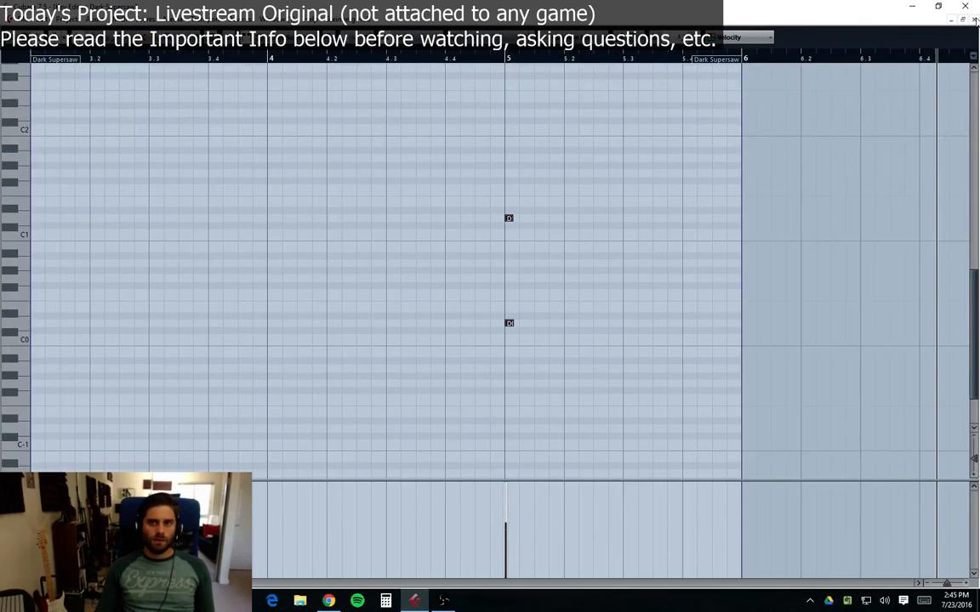
click(973, 19)
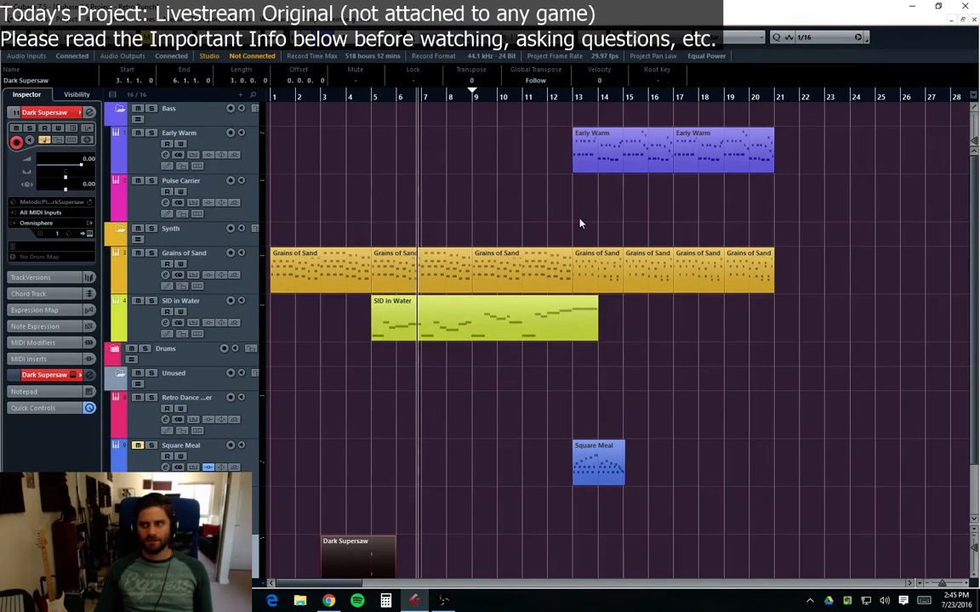
click(376, 163)
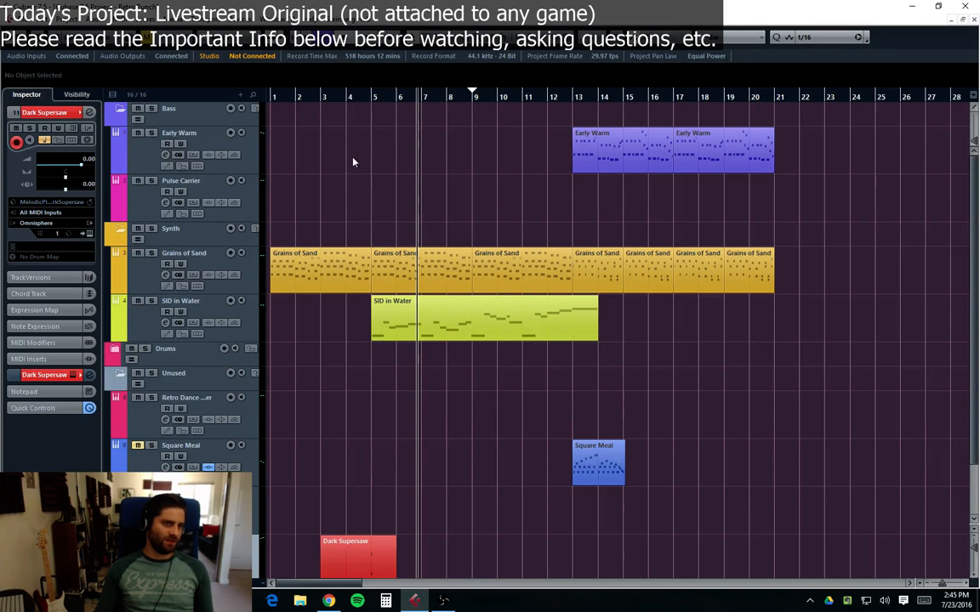
click(322, 100)
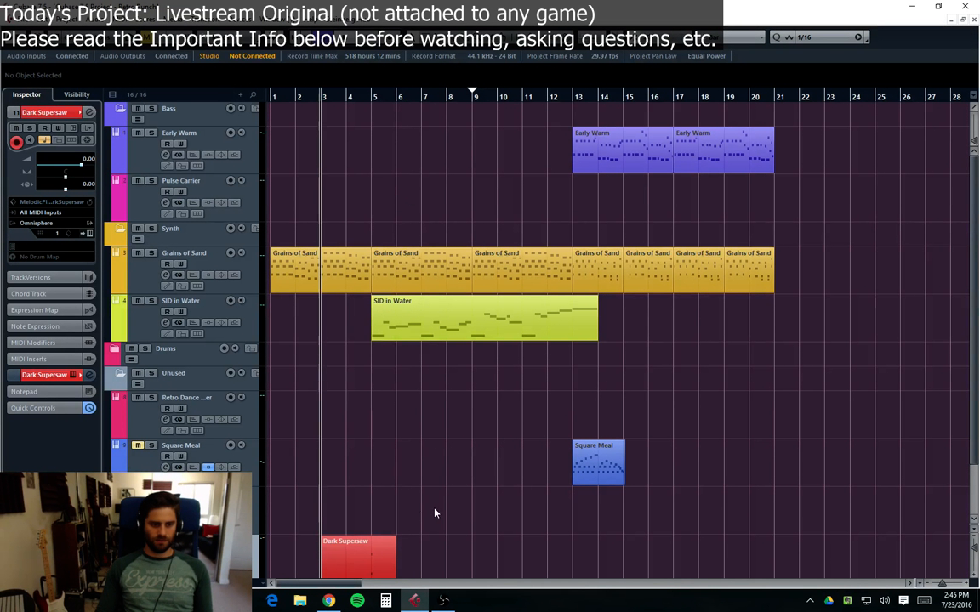
key(3)
click(327, 562)
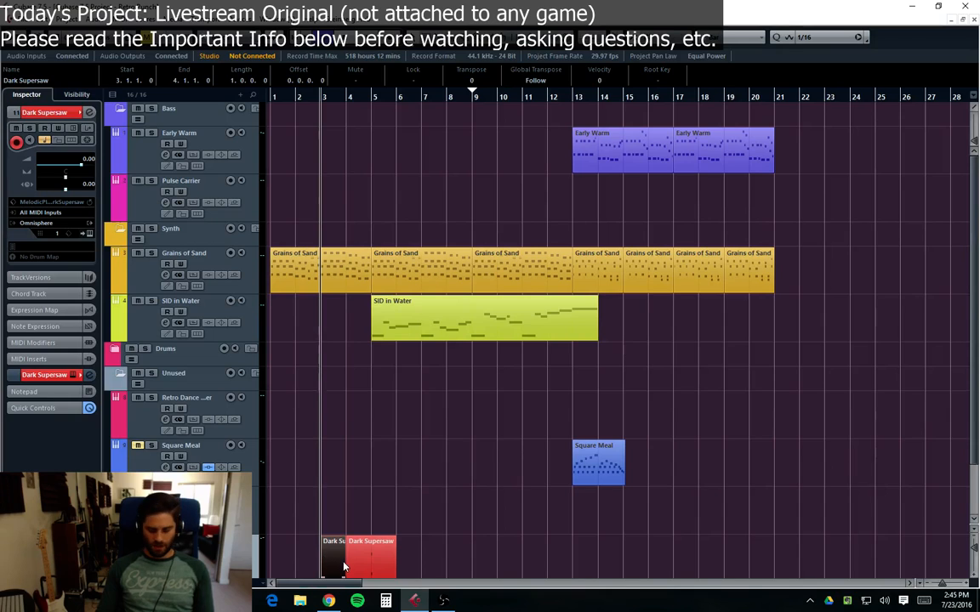
key(Delete)
click(371, 567)
click(416, 206)
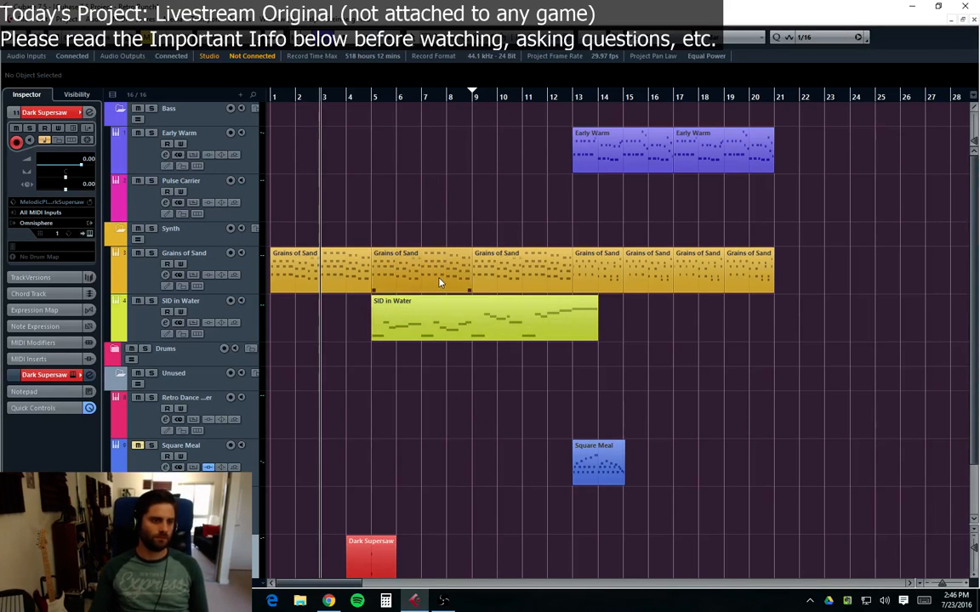
Step: Start playback and move the Dark Supersaw track up to sit above the Retro Dance Plucker track
key(space)
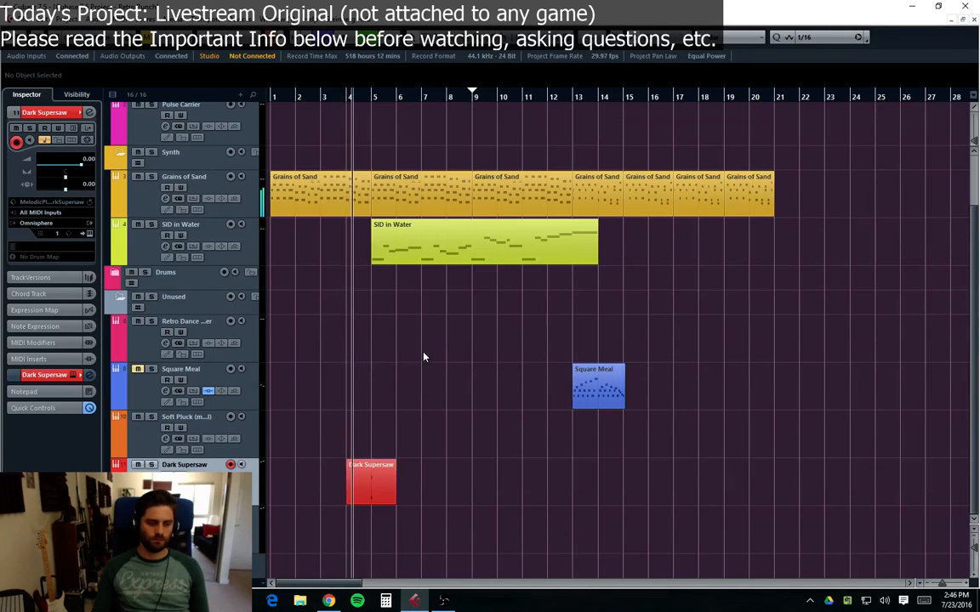
scroll(422, 356, down, 3)
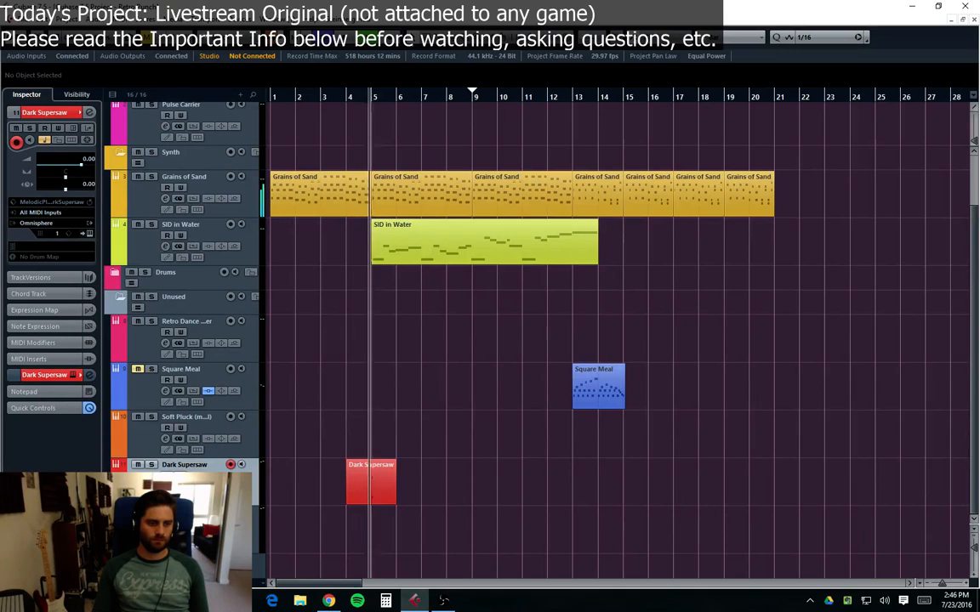
drag(170, 478, 160, 338)
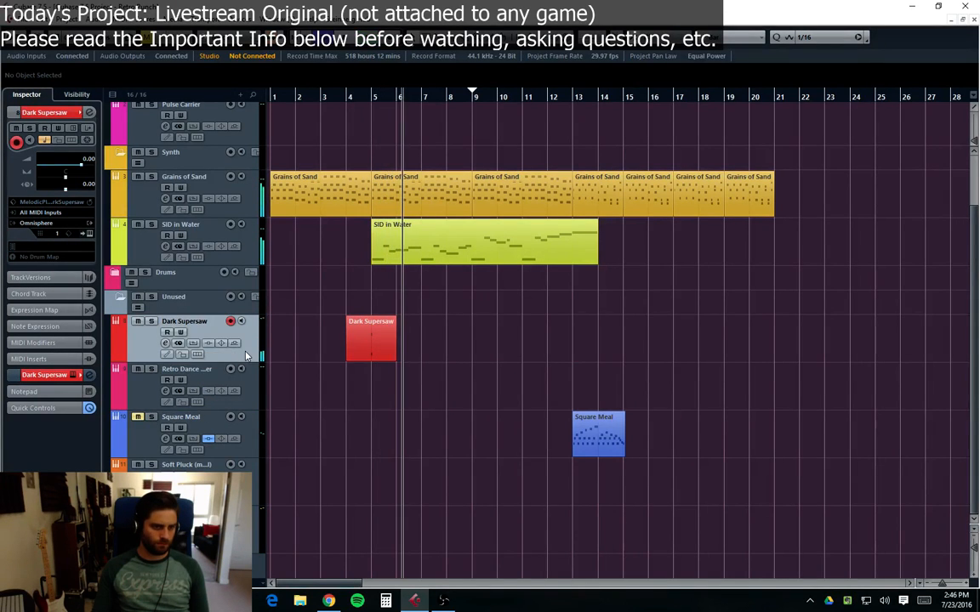
Step: Open the Dark Supersaw Omnisphere window, compare the A and B layers, and close it
click(177, 342)
mouse_move(682, 434)
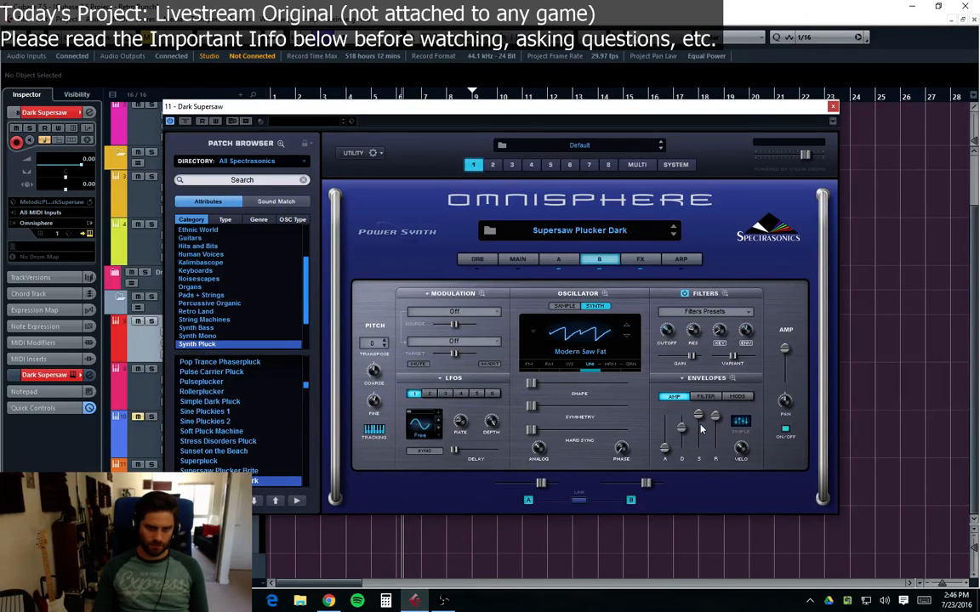
click(558, 262)
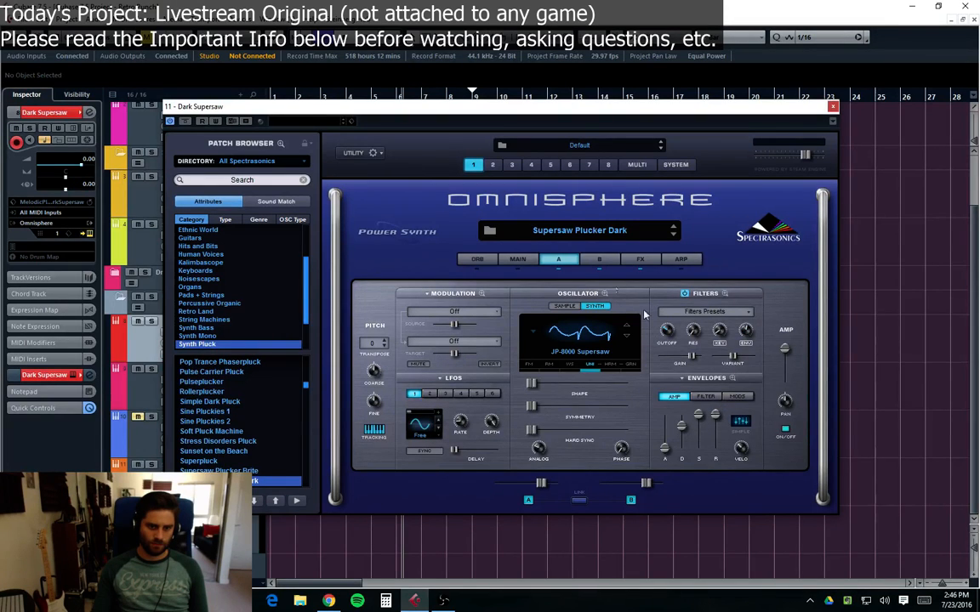
click(598, 260)
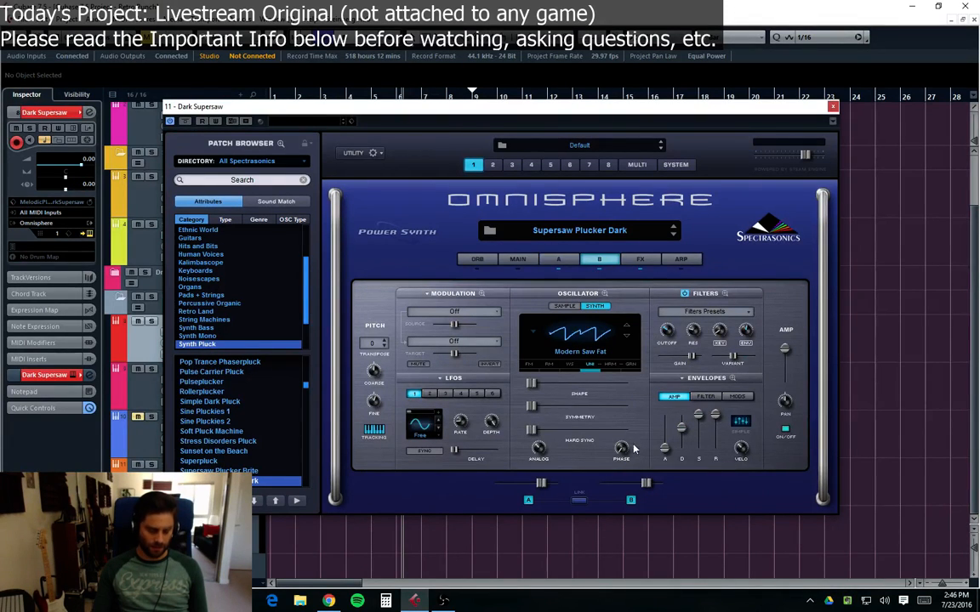
click(832, 107)
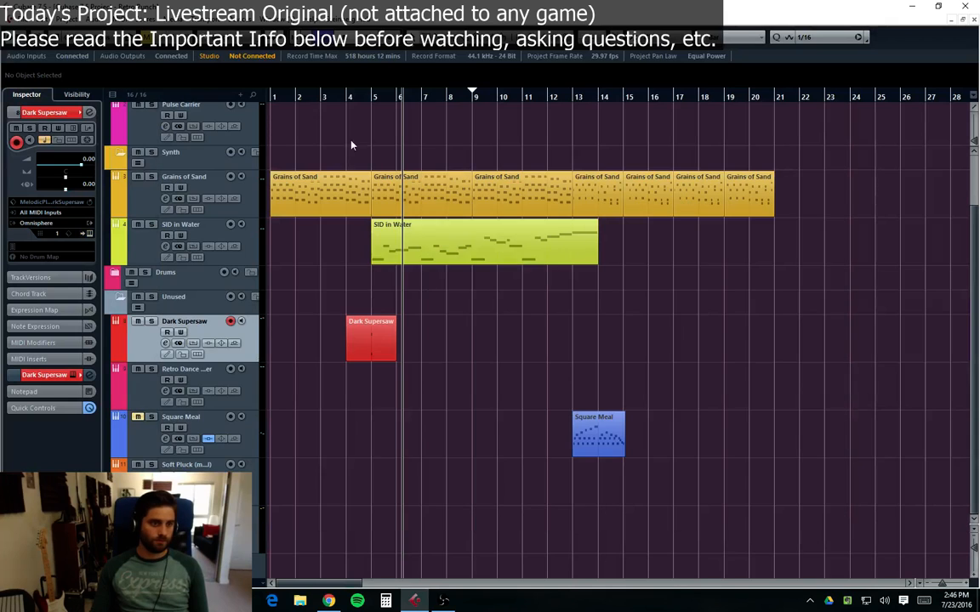
Step: Reopen Omnisphere, raise layer A's amp envelope decay slightly, and close the instrument window
click(197, 354)
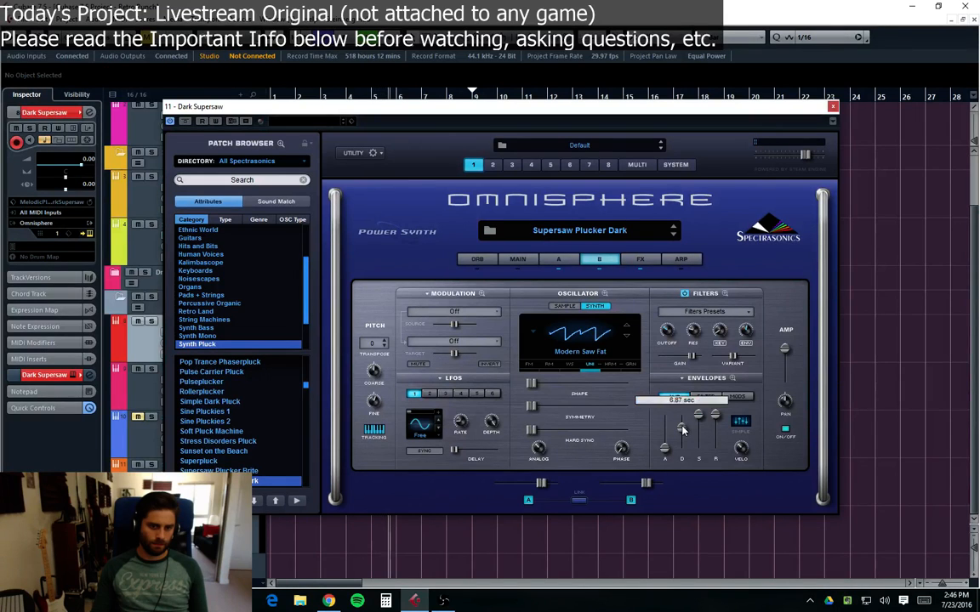
drag(425, 107, 706, 173)
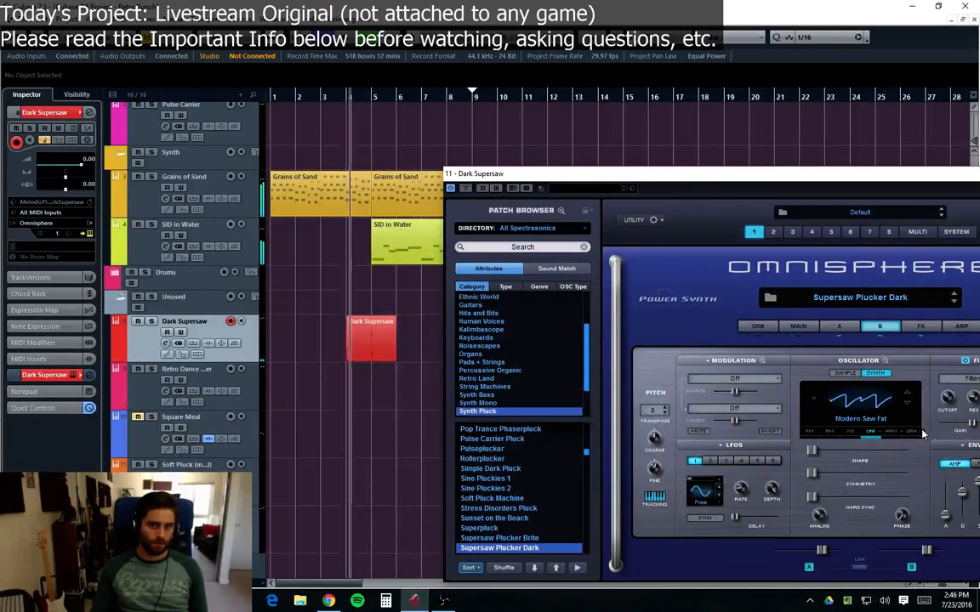
drag(881, 184, 760, 142)
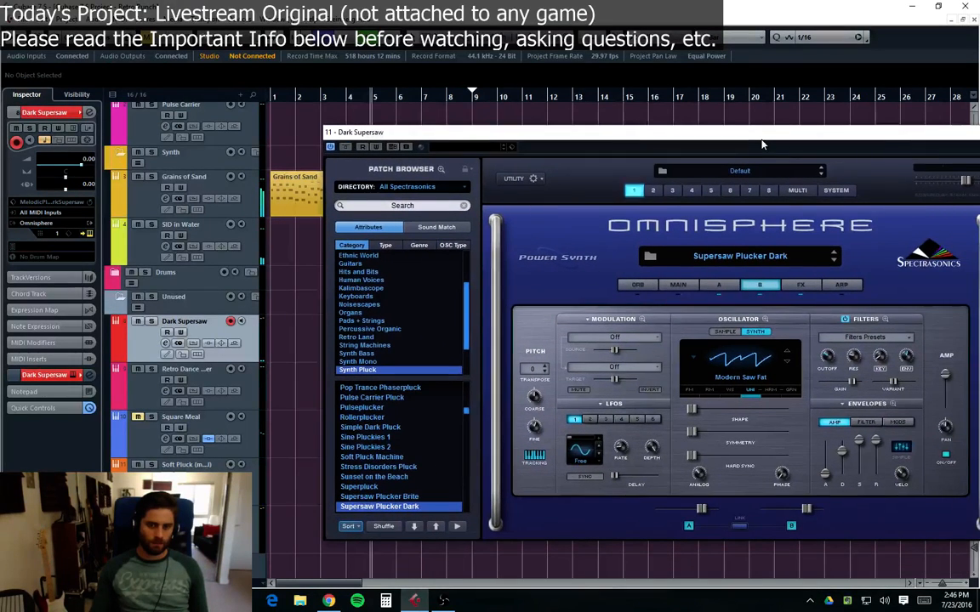
click(726, 285)
drag(843, 452, 842, 447)
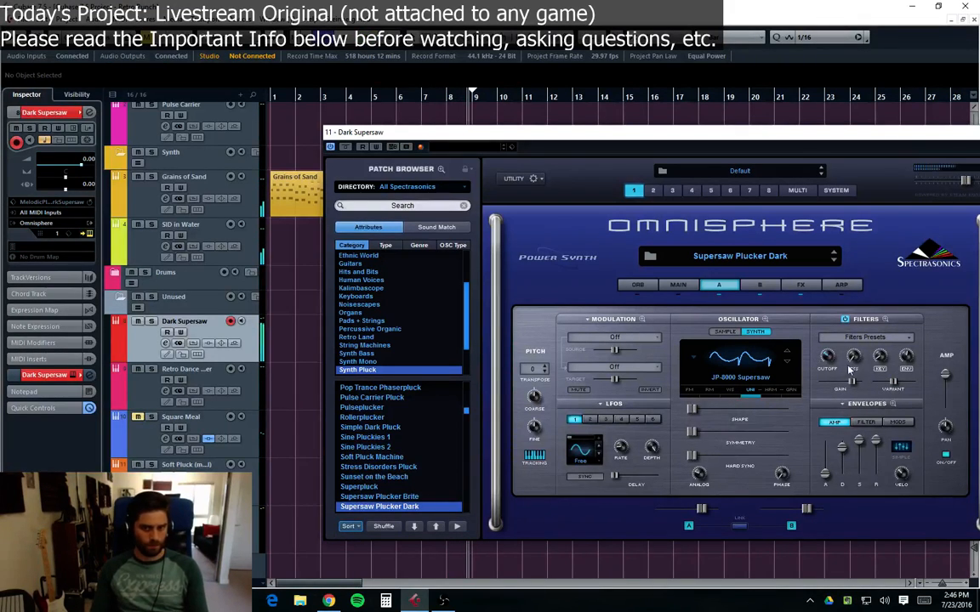
mouse_move(830, 357)
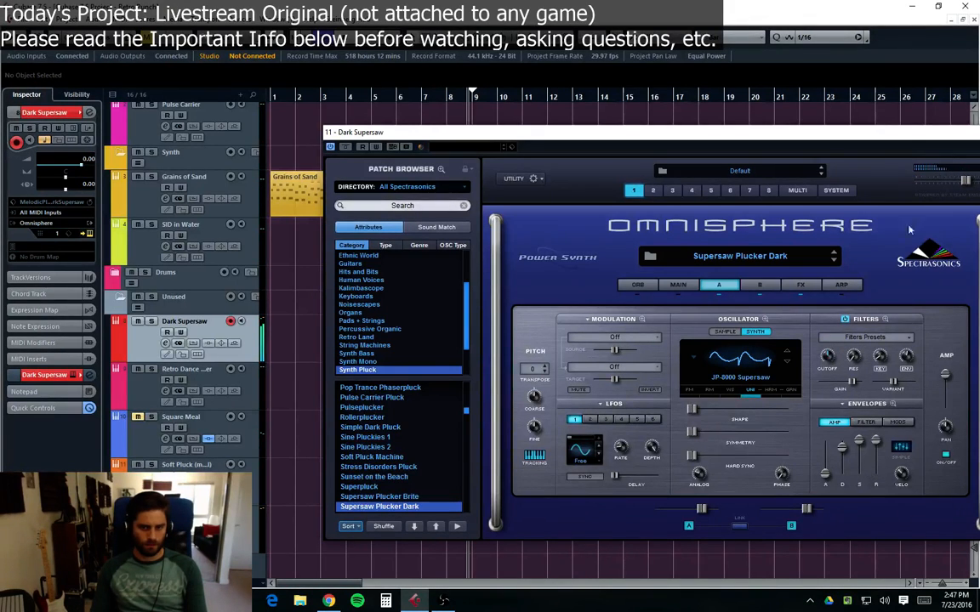
drag(949, 136, 819, 117)
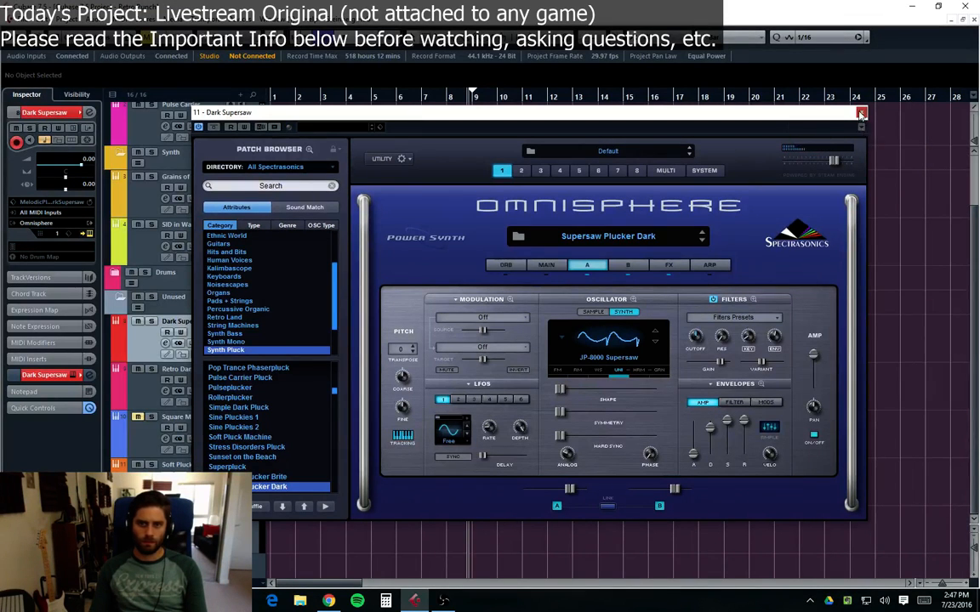
click(860, 112)
Step: Lengthen the two notes of the Dark Supersaw part to nearly a full bar in the Key Editor
double_click(376, 335)
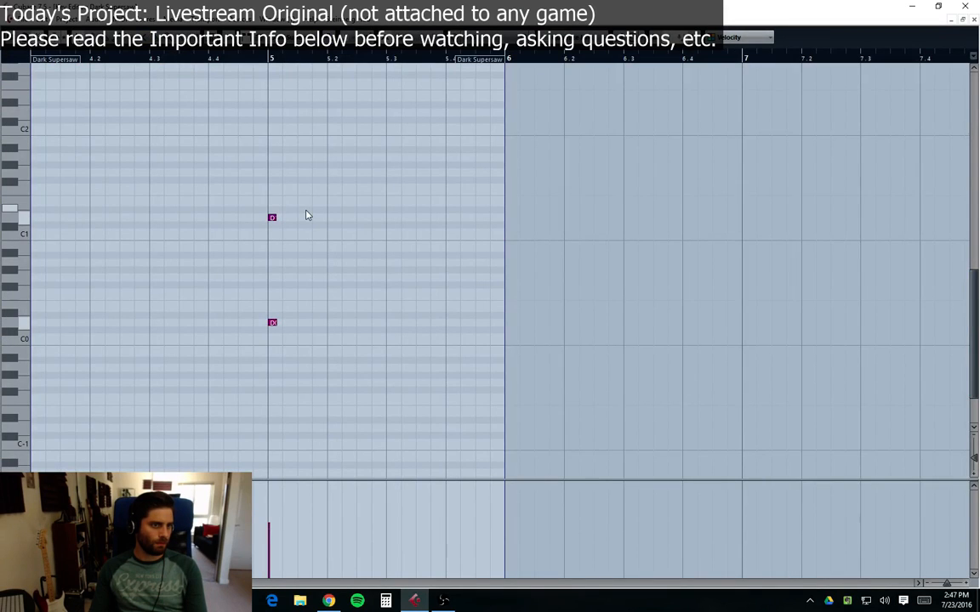
drag(295, 210, 445, 324)
click(973, 22)
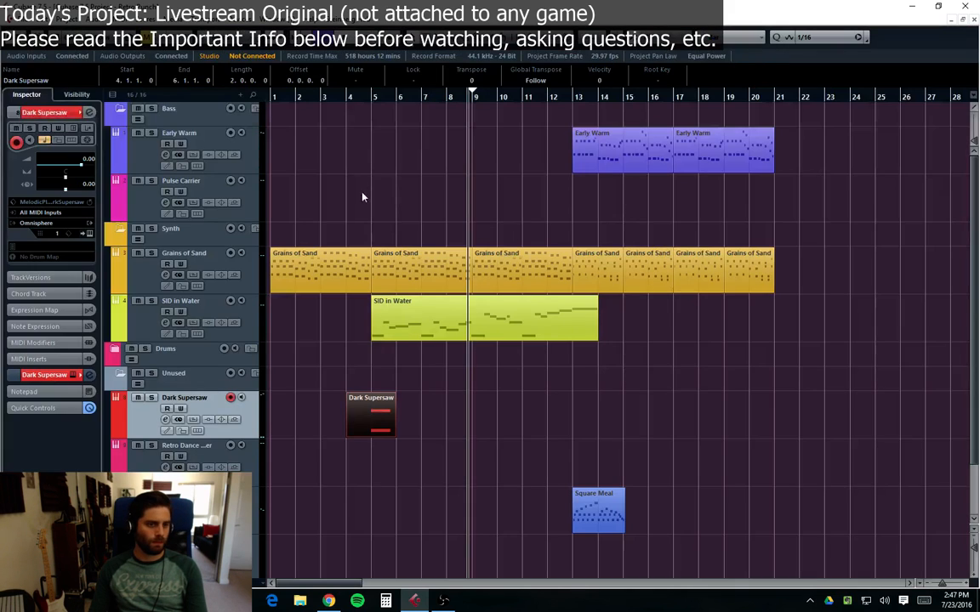
Step: Shorten both Dark Supersaw notes to about one and a half beats in the Key Editor
click(324, 97)
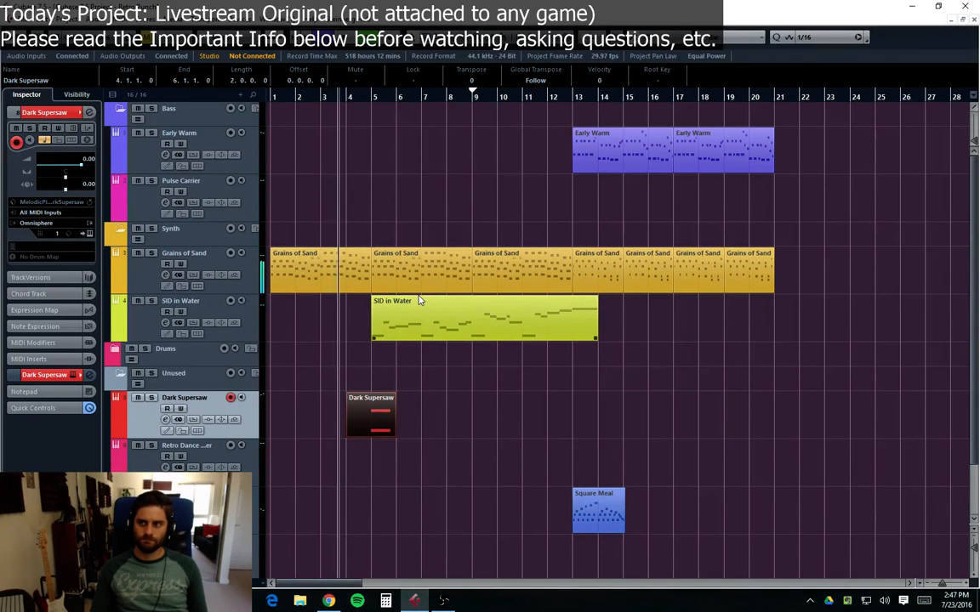
click(636, 395)
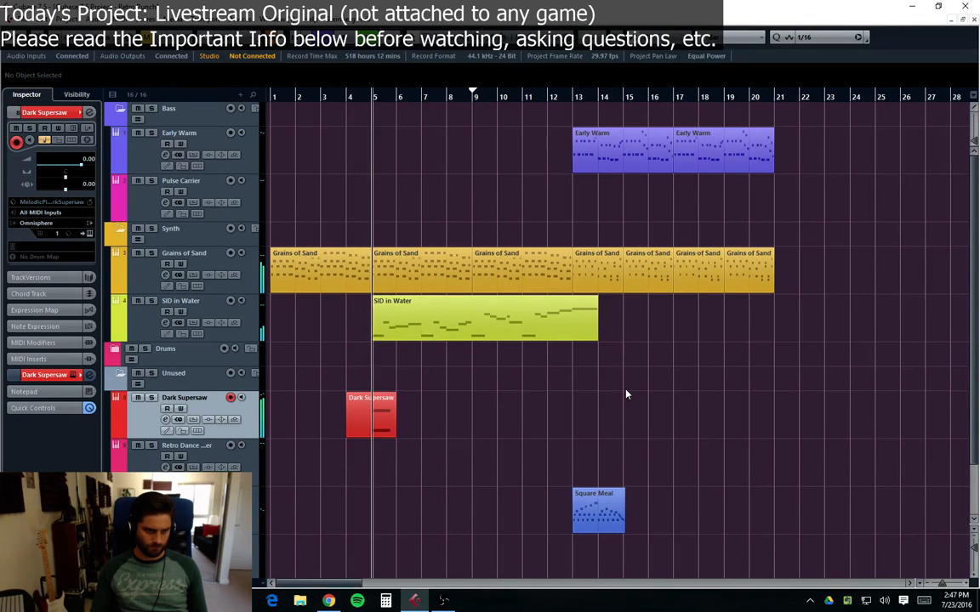
click(374, 430)
double_click(374, 429)
drag(481, 173, 388, 322)
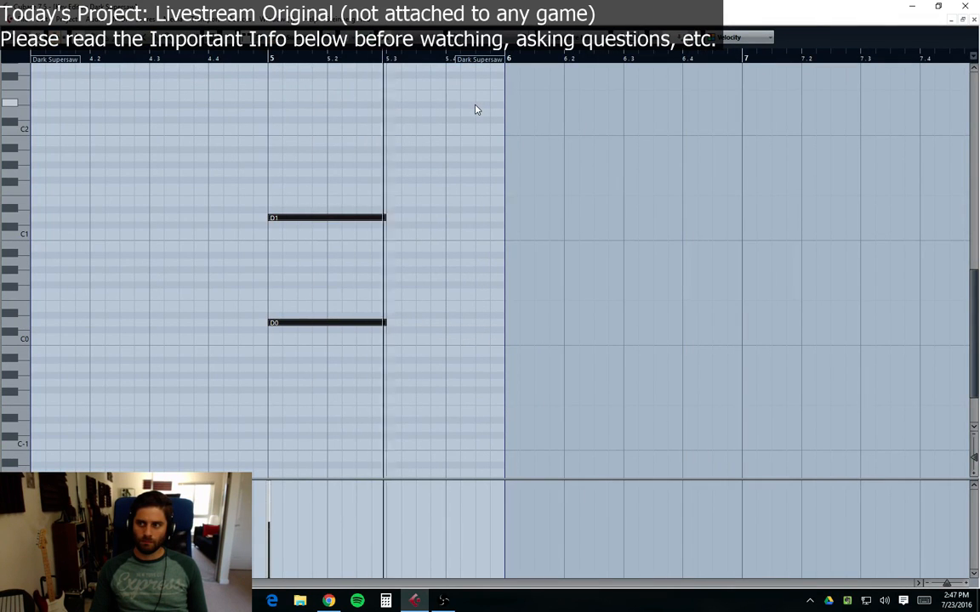
drag(413, 153, 358, 324)
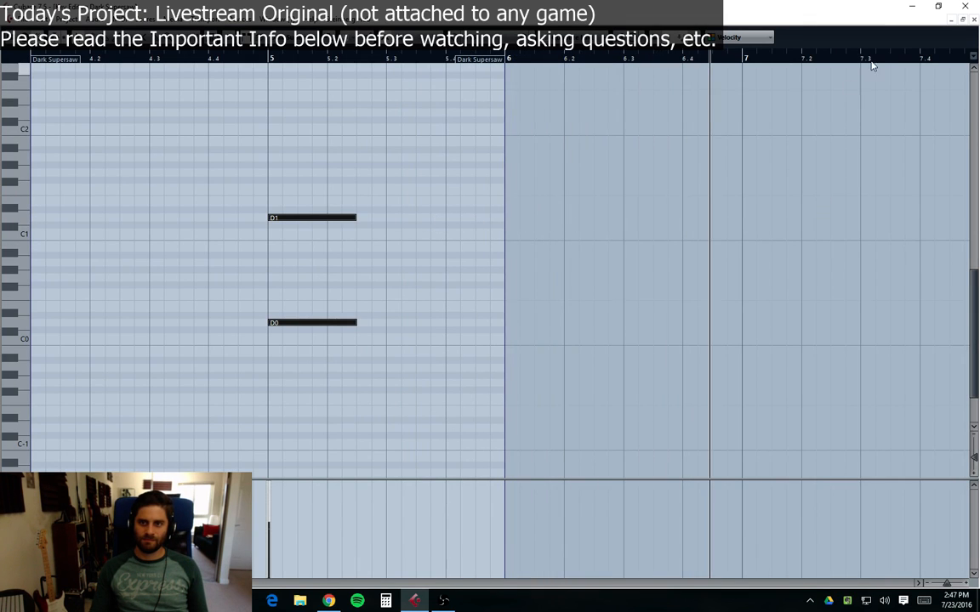
Step: Play back the arrangement and inspect the Grains of Sand part's notes in the Key Editor
click(974, 20)
click(431, 403)
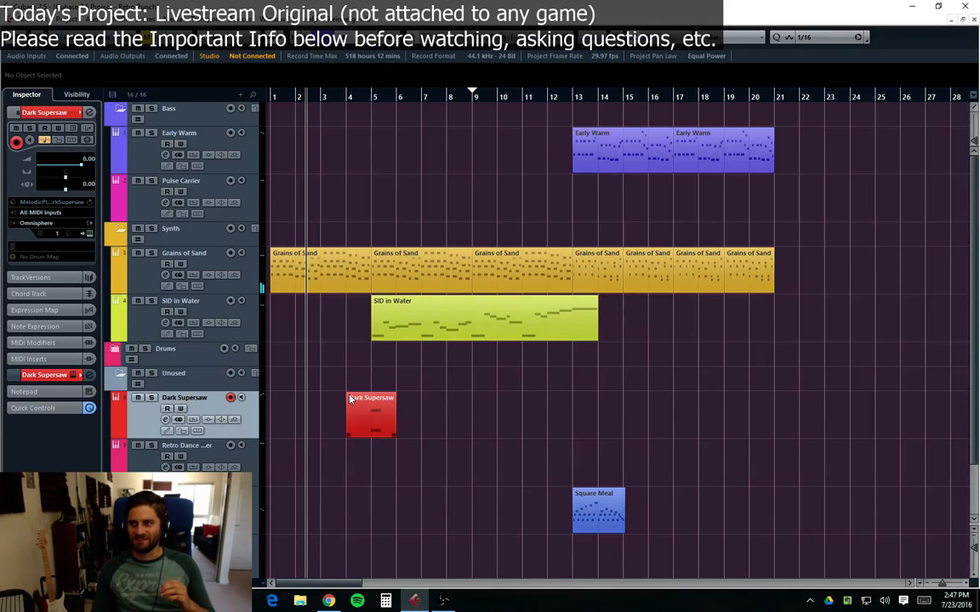
key(period)
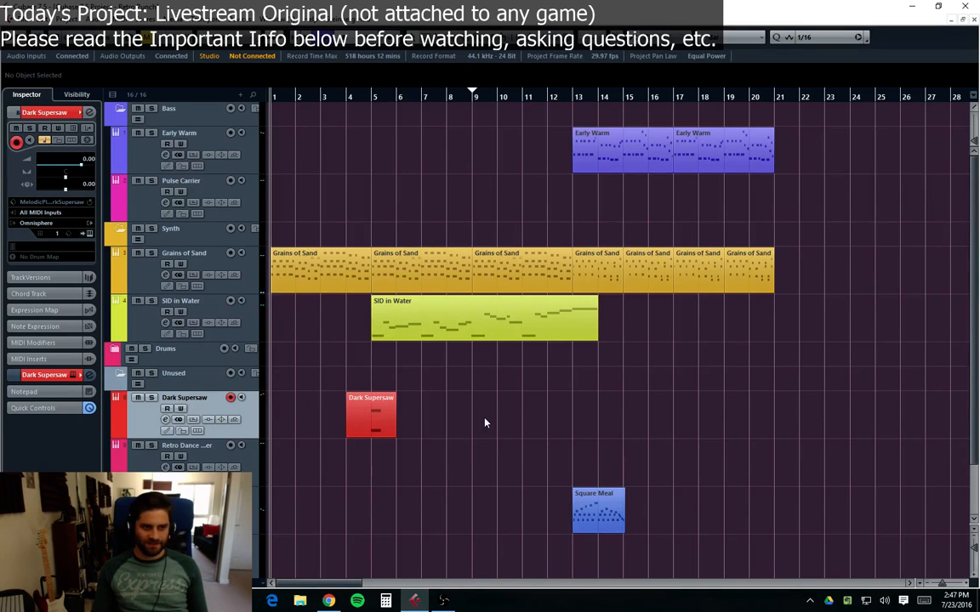
double_click(301, 273)
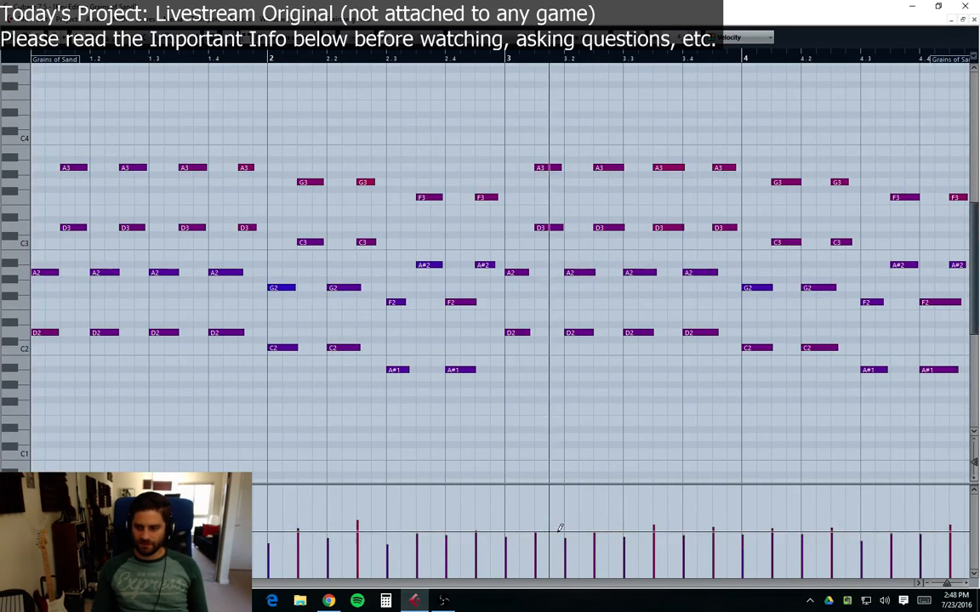
key(space)
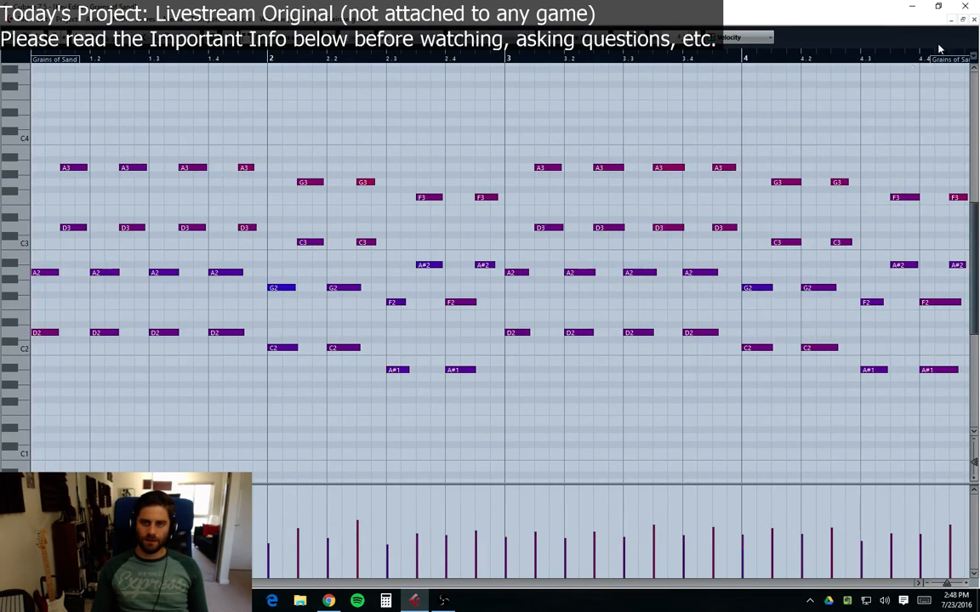
click(975, 19)
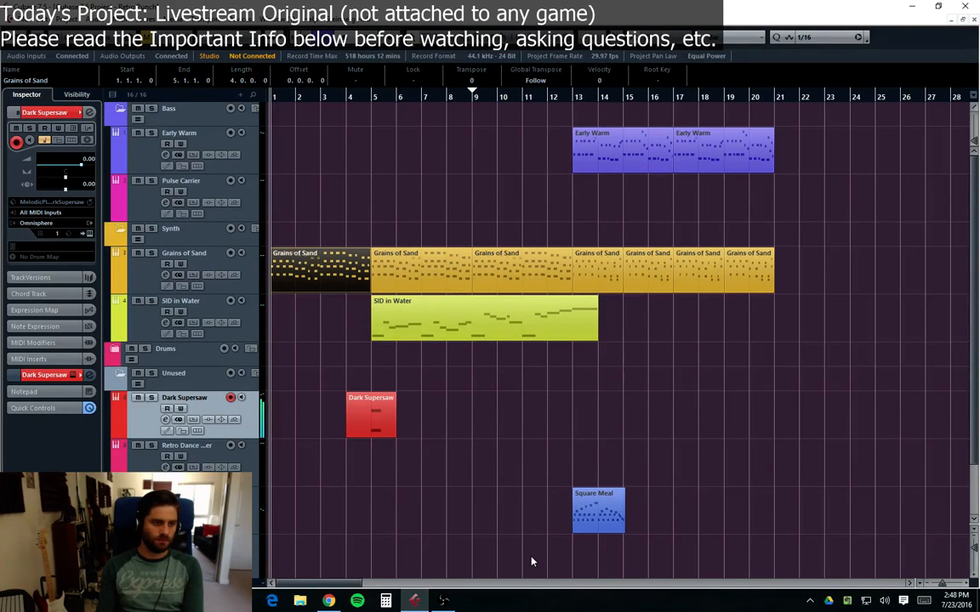
click(141, 280)
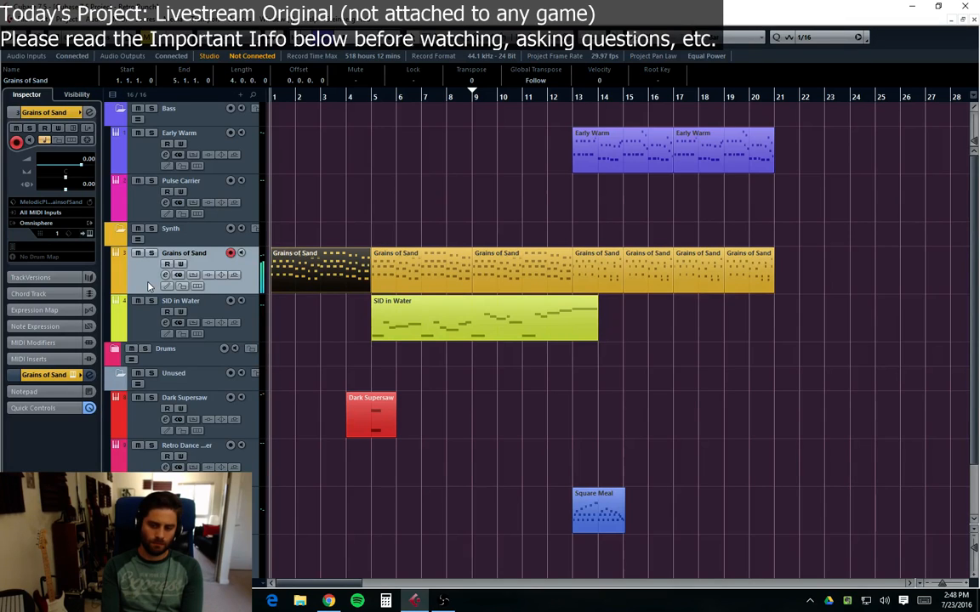
click(635, 430)
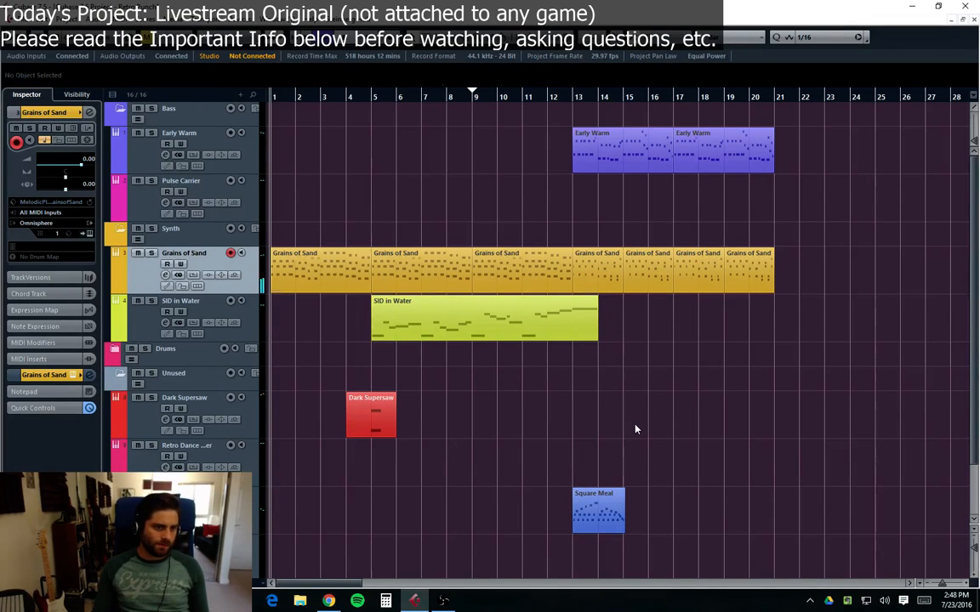
click(165, 308)
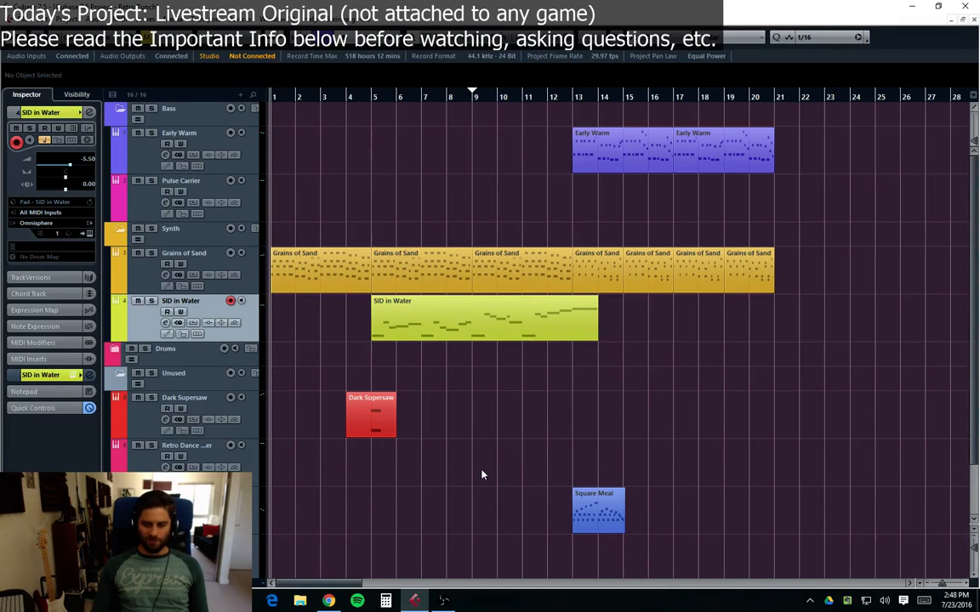
key(space)
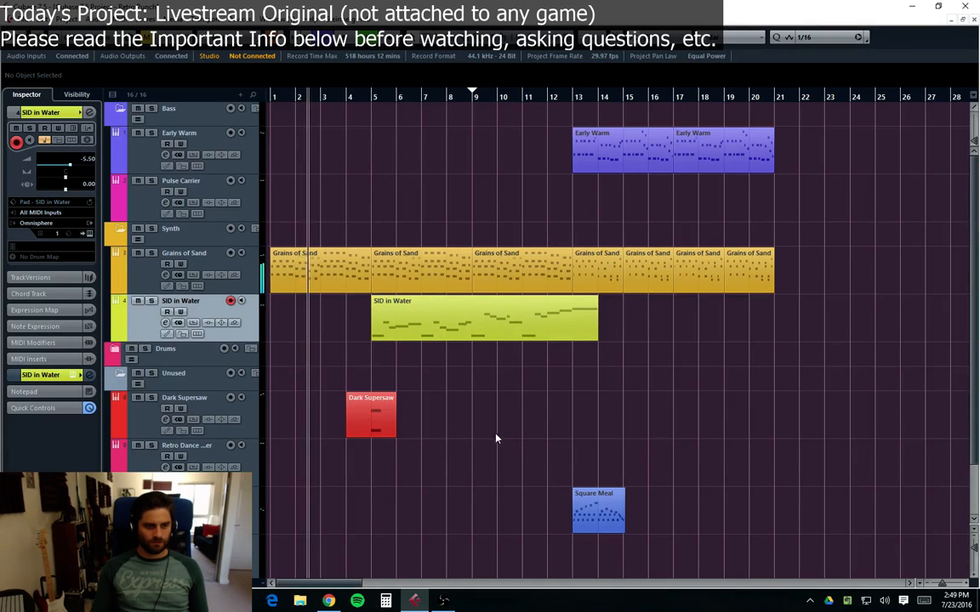
Step: Insert REVerence on the Dark Supersaw channel with the French Stone Chapel A (SR) preset and mix set to 50
click(165, 419)
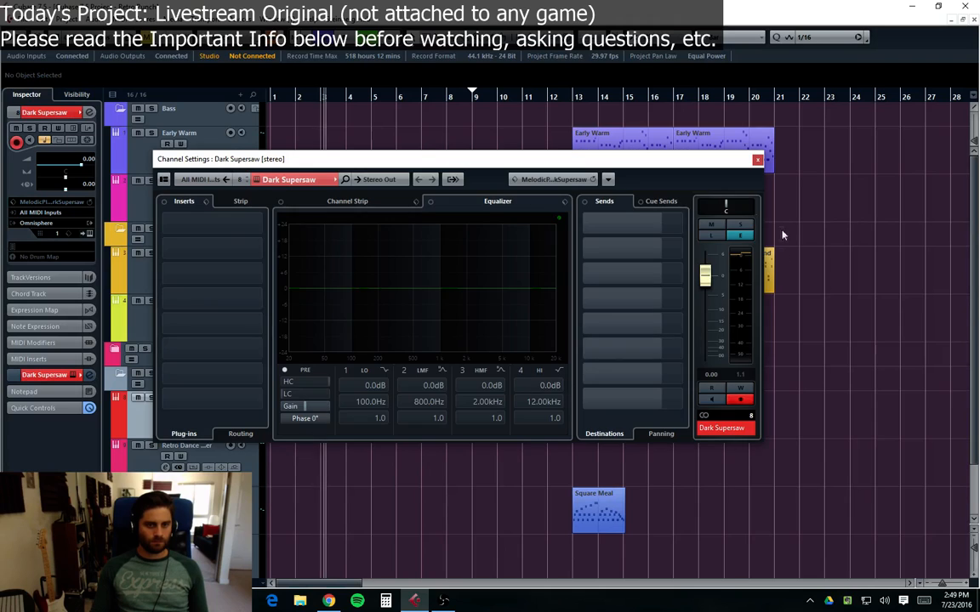
click(200, 217)
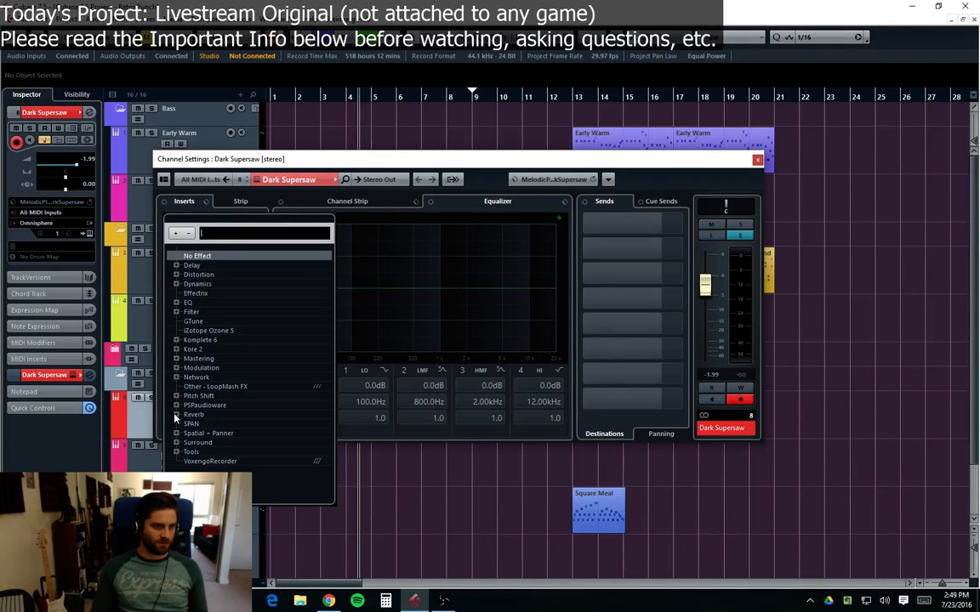
click(176, 414)
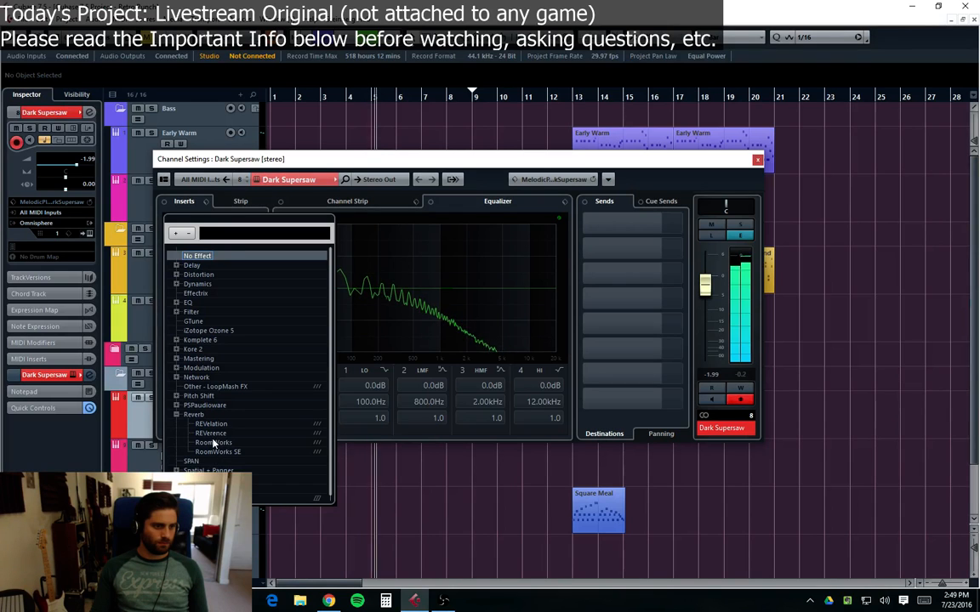
click(211, 435)
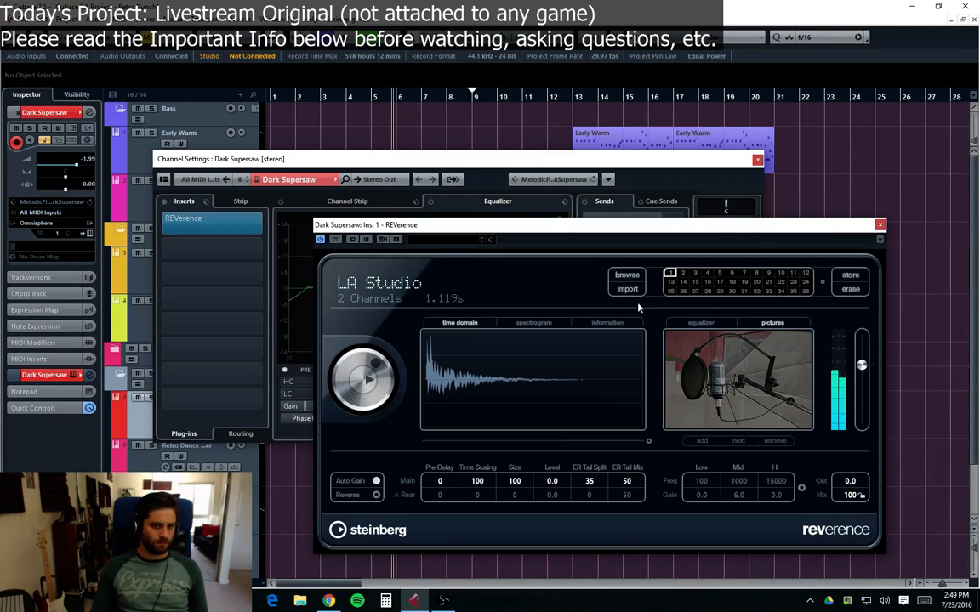
click(628, 276)
double_click(446, 315)
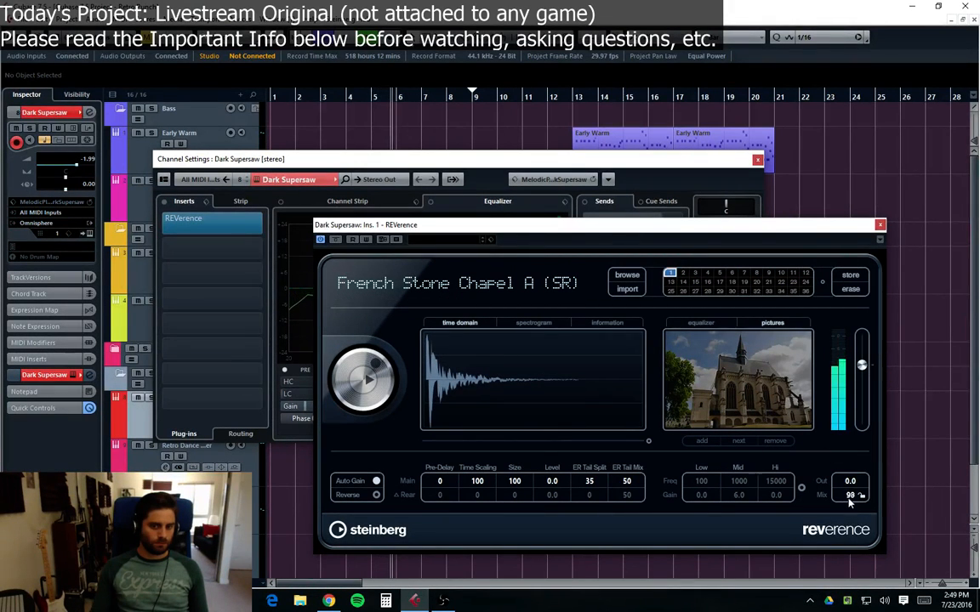
drag(848, 551, 848, 560)
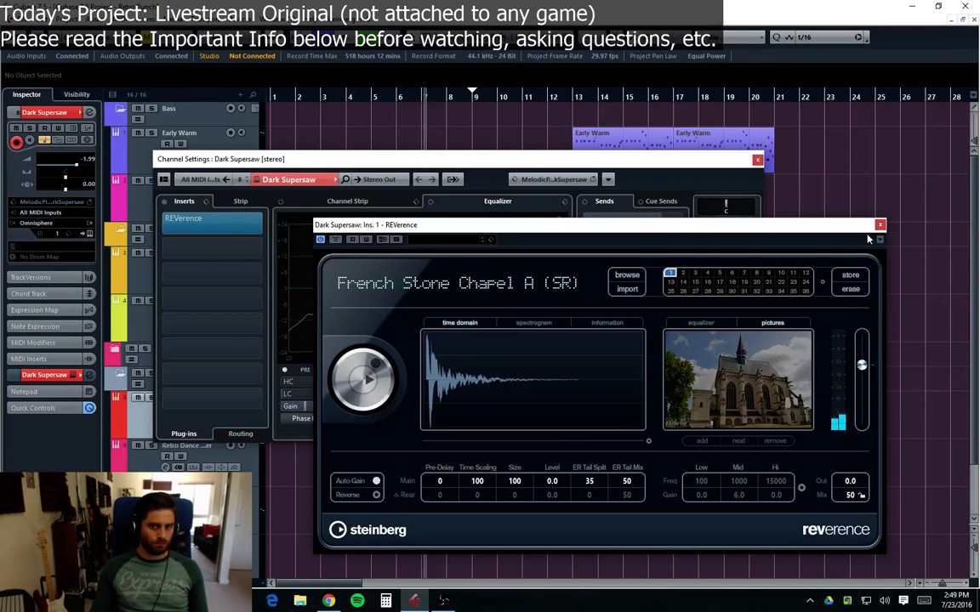
click(879, 225)
click(757, 160)
Step: Copy the Dark Supersaw part to bar 8 and draw an extra D2 note about one and a half beats long in the copy
click(388, 424)
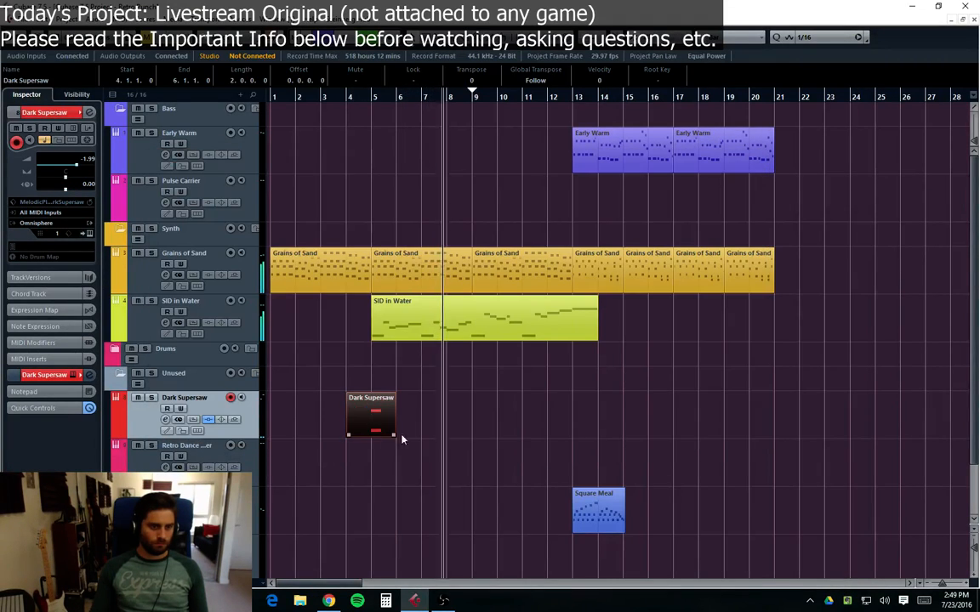
drag(402, 439, 483, 428)
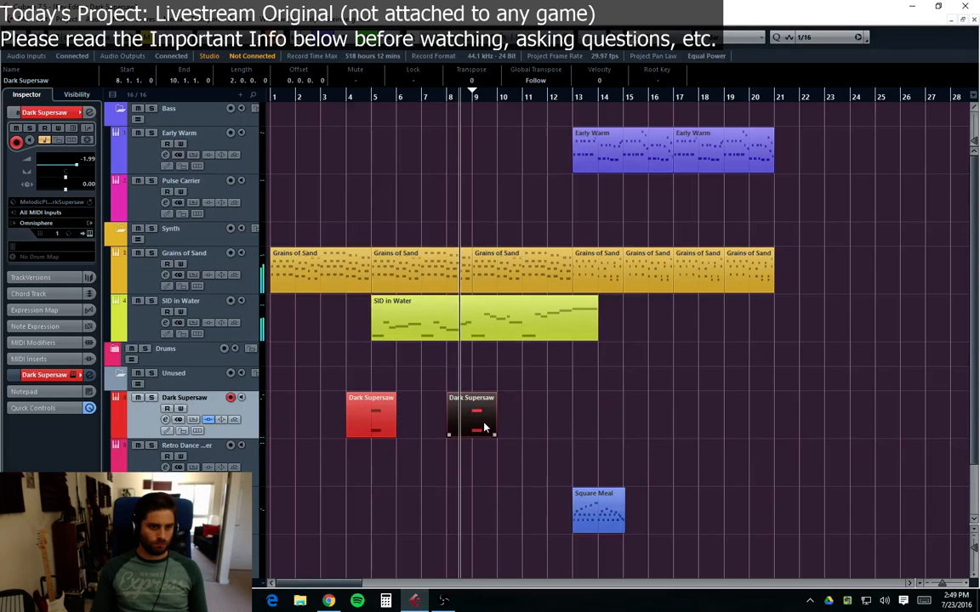
double_click(483, 428)
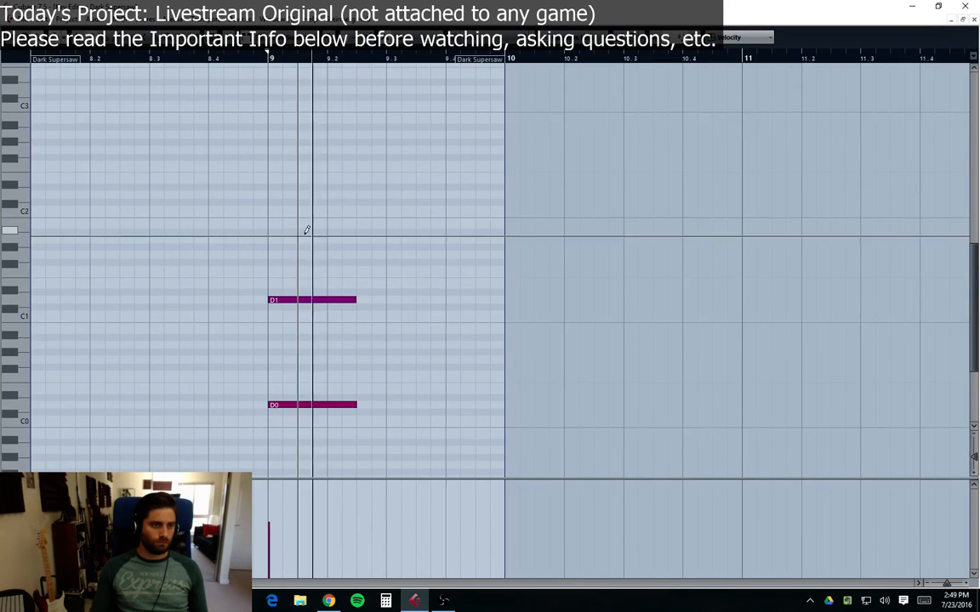
drag(271, 195, 356, 195)
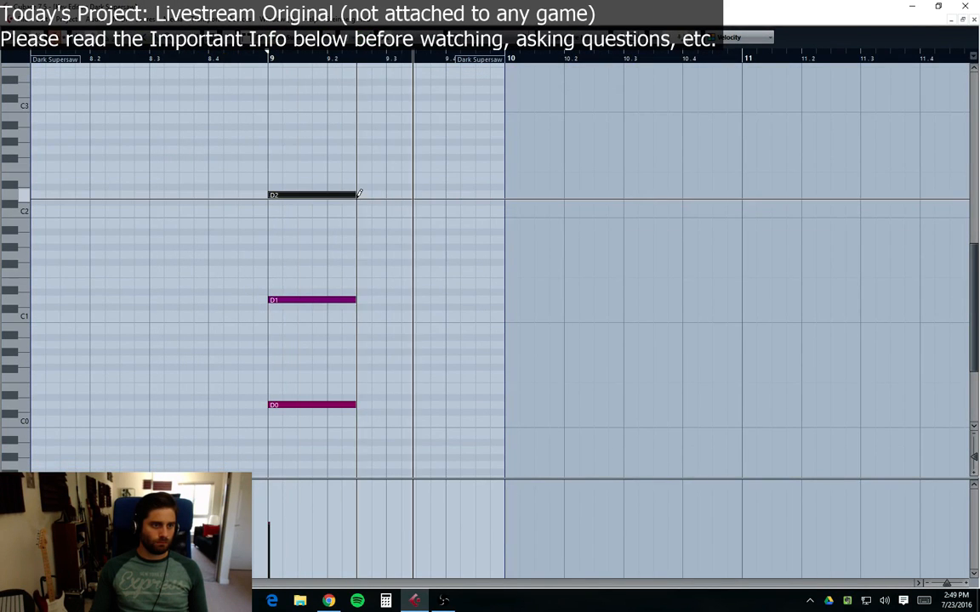
click(975, 20)
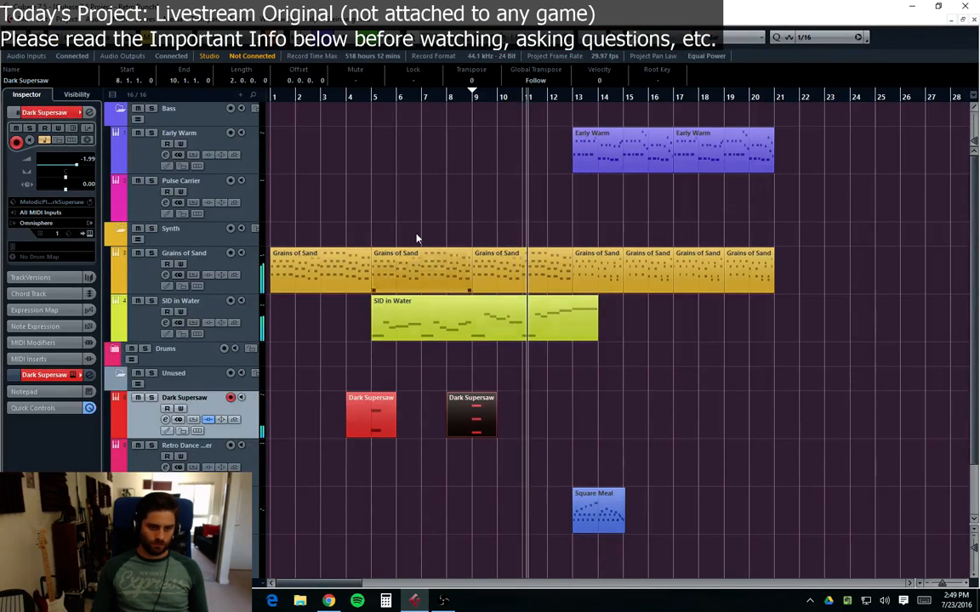
Step: Play the arrangement from the start and place the playhead at bar 8
key(space)
key(period)
key(space)
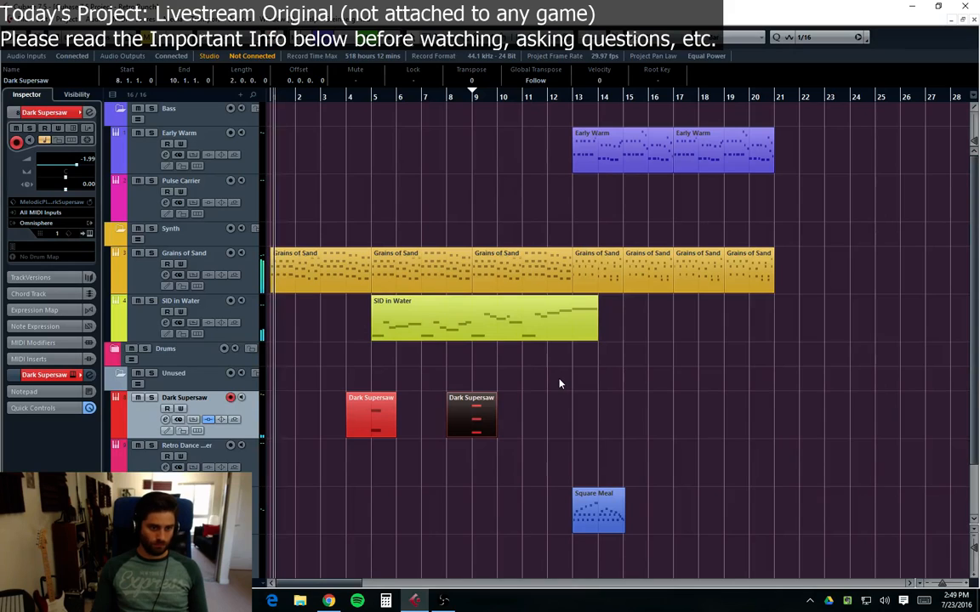
click(560, 383)
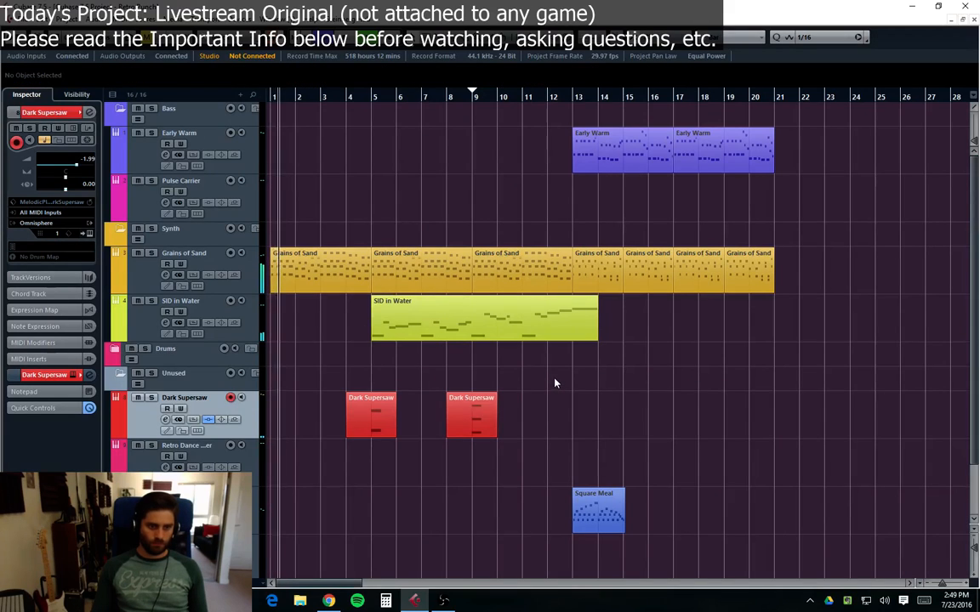
click(445, 87)
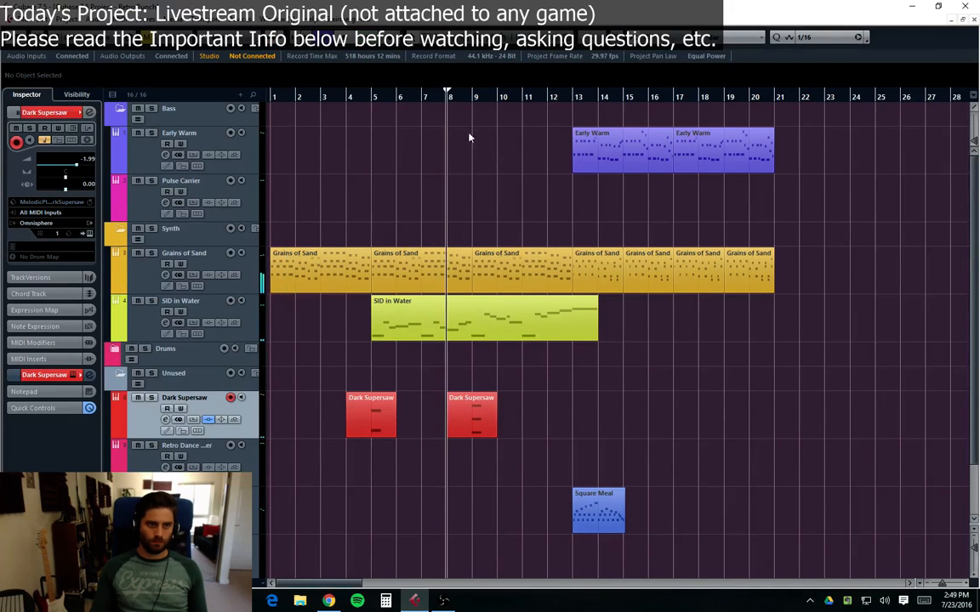
Step: Move REVerence to the third insert slot and add a MultibandCompressor in the first slot of the Dark Supersaw channel
click(165, 420)
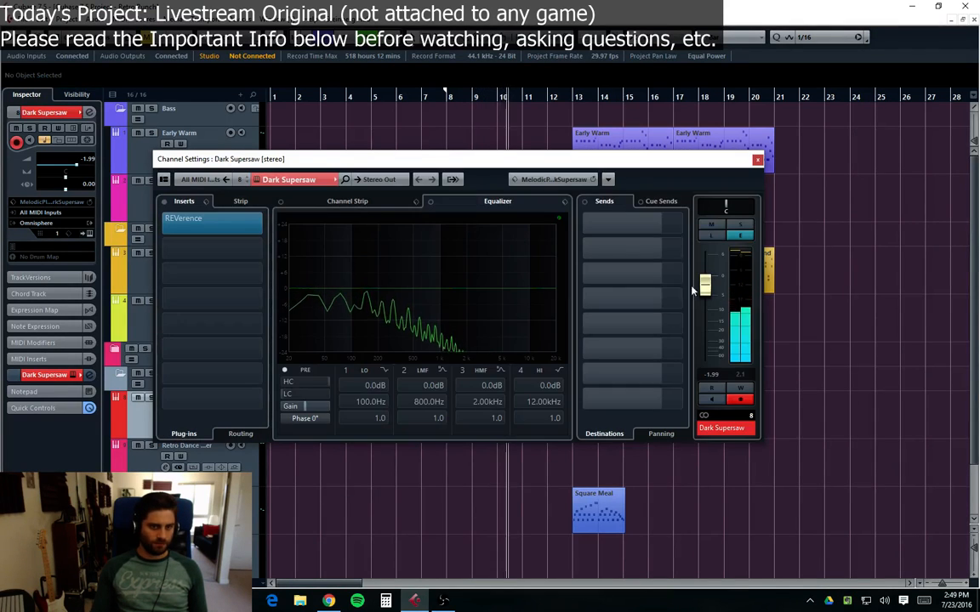
drag(236, 224, 235, 270)
click(236, 223)
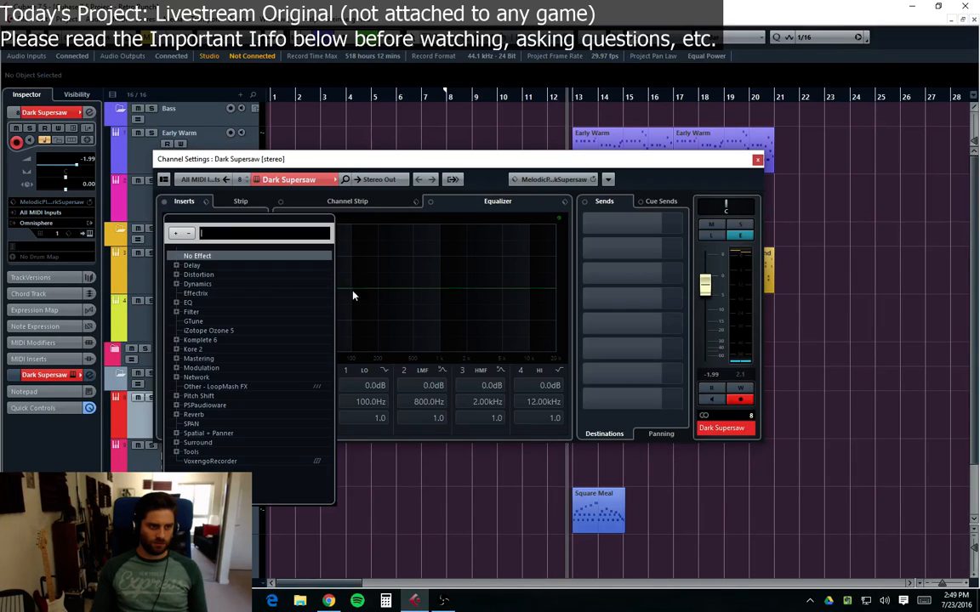
click(177, 283)
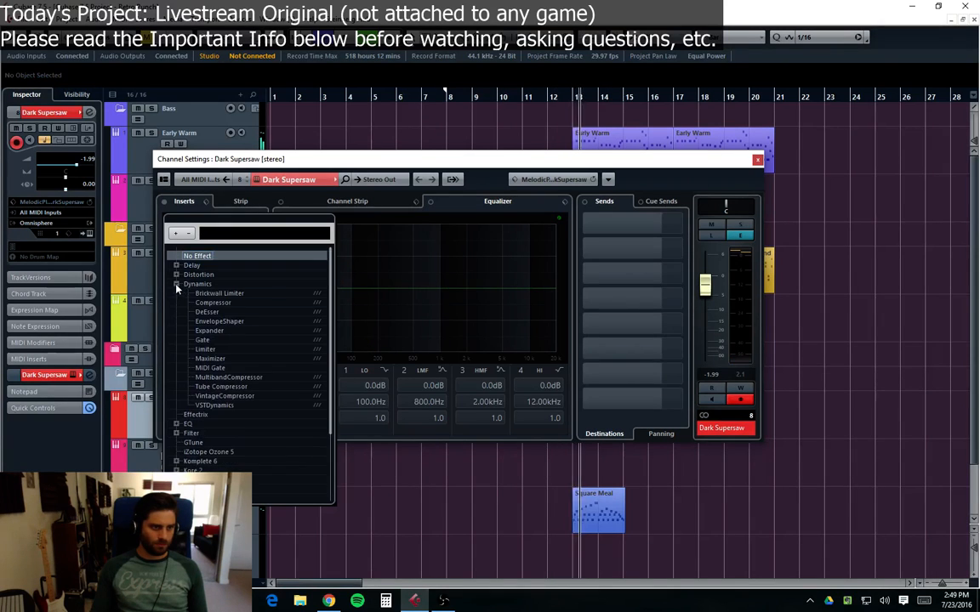
click(228, 377)
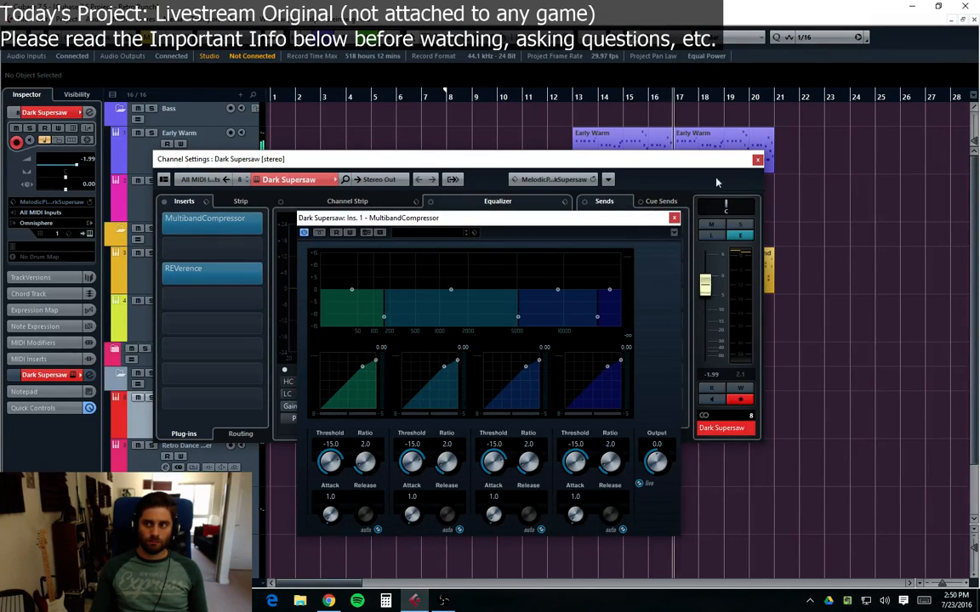
drag(620, 222, 653, 227)
click(707, 222)
click(757, 160)
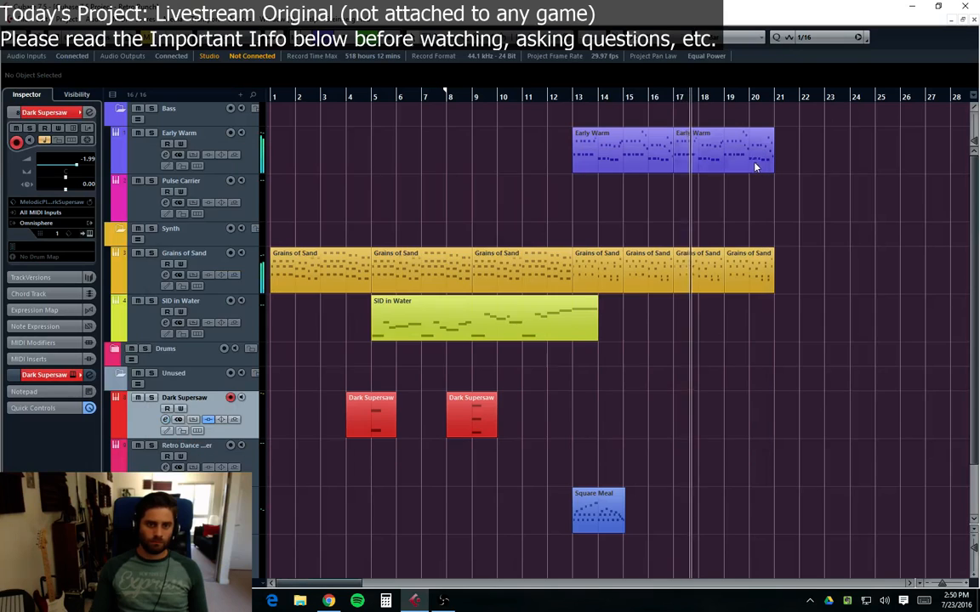
Step: Review the Dark Supersaw MultibandCompressor and the SID in Water part's notes in the Key Editor
key(KP_Decimal)
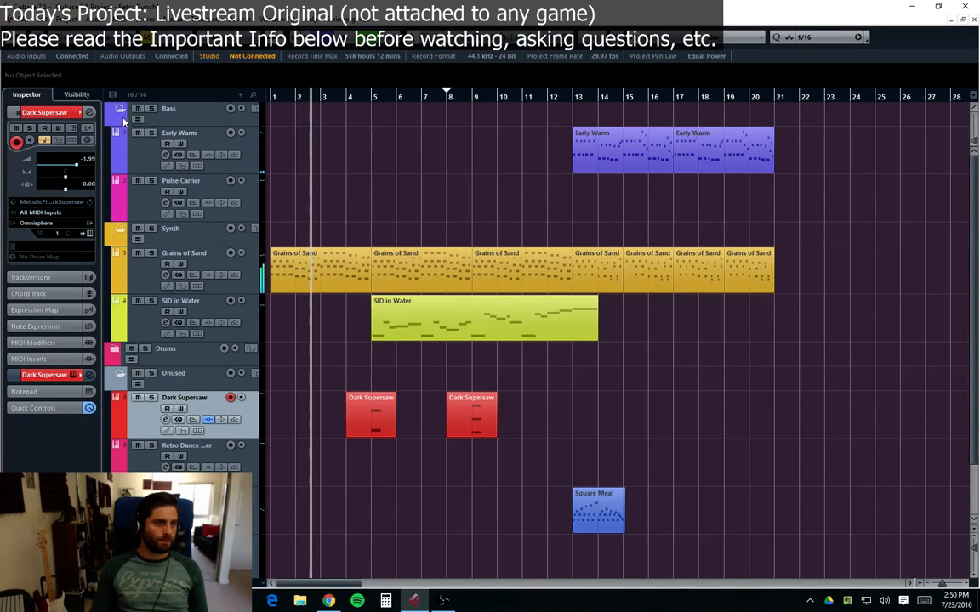
scroll(249, 205, down, 2)
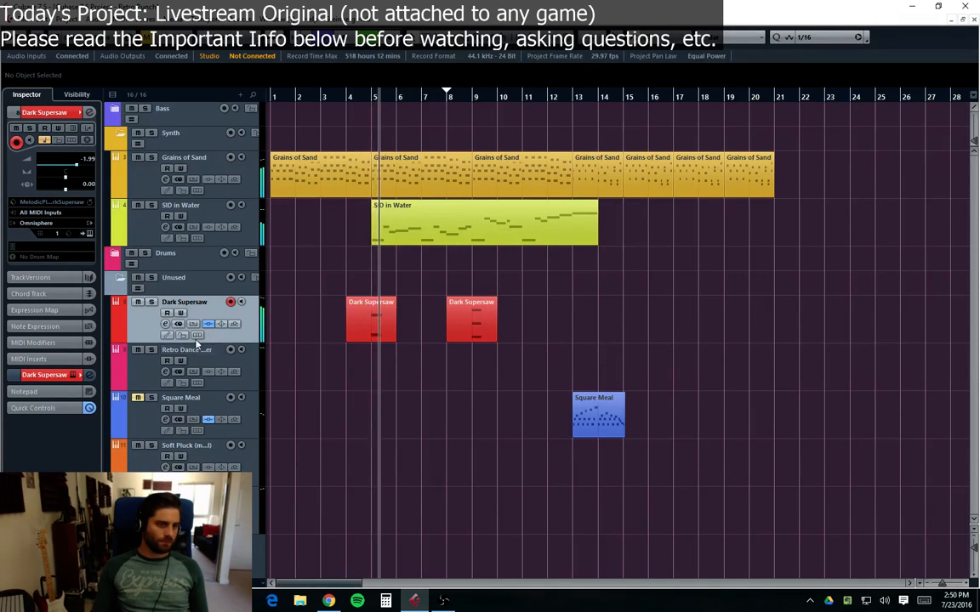
click(165, 324)
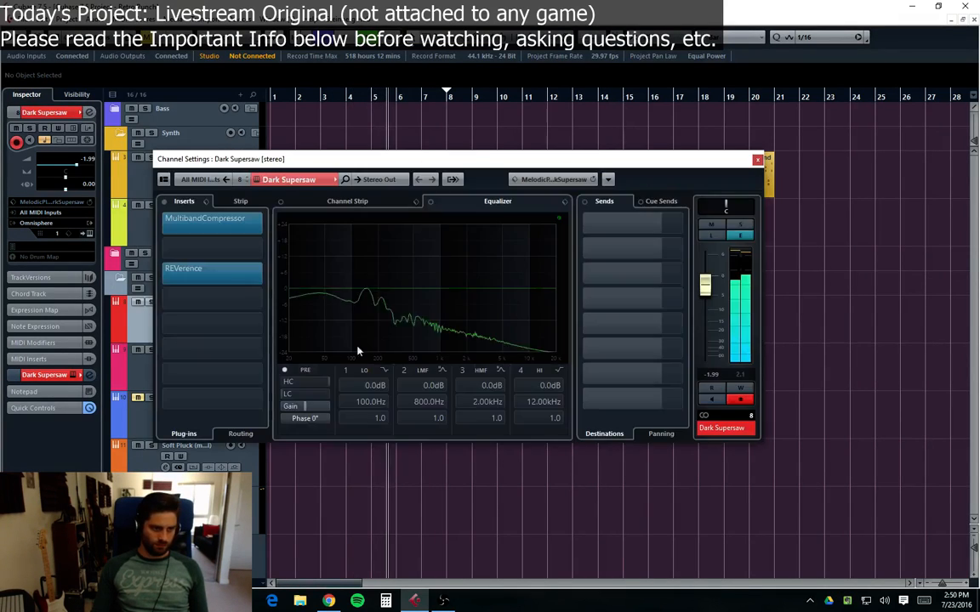
click(181, 219)
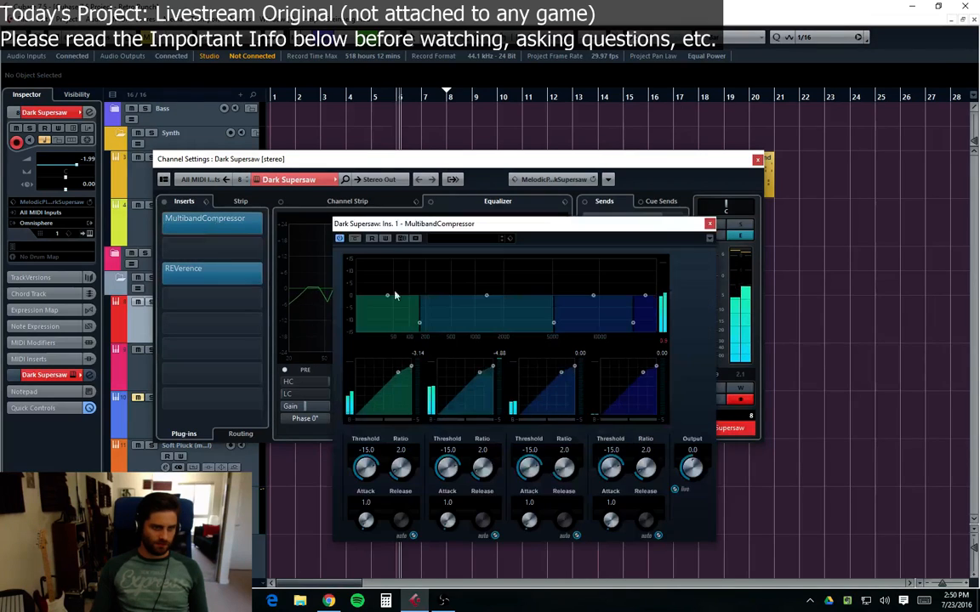
click(709, 225)
click(757, 159)
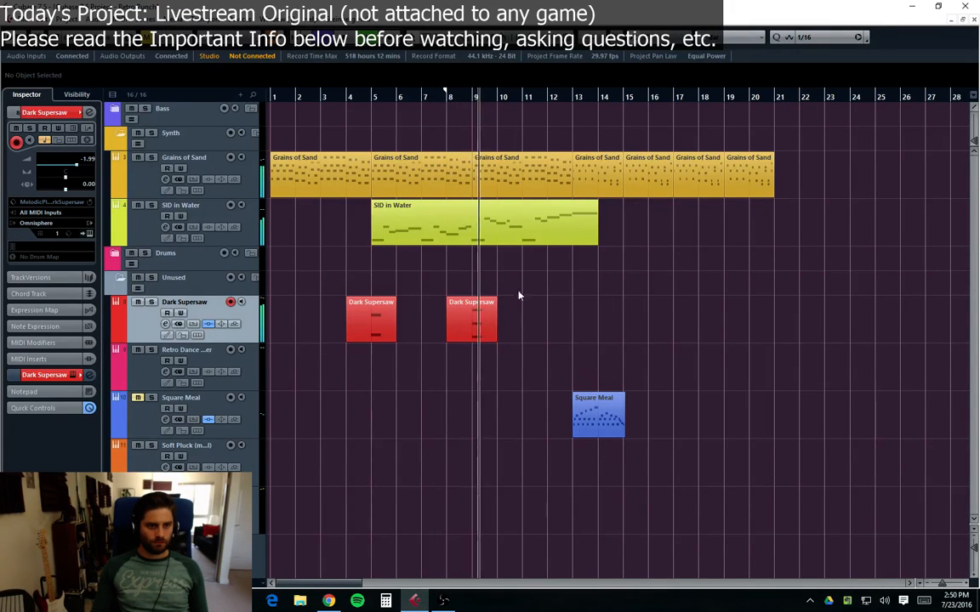
double_click(510, 226)
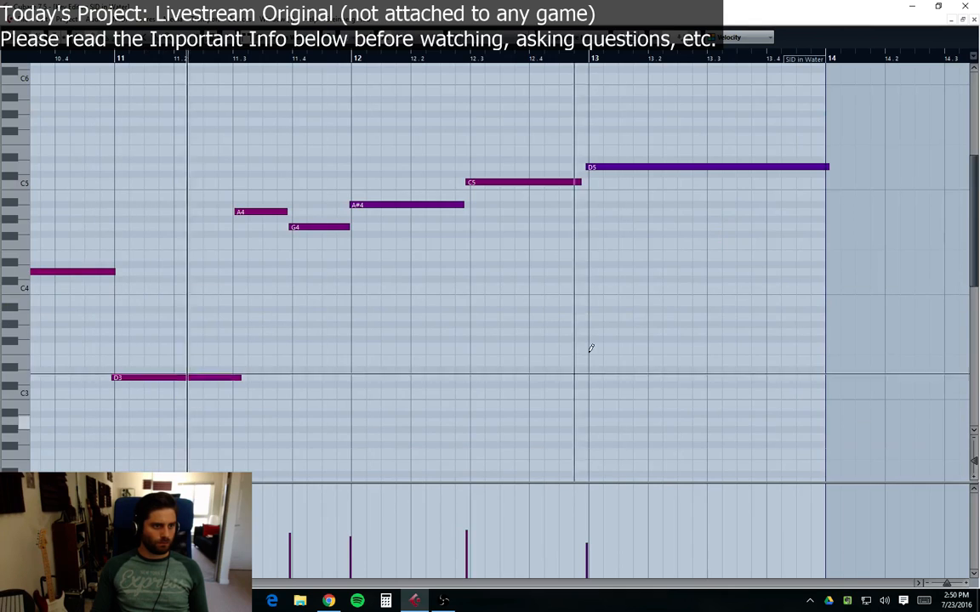
click(974, 19)
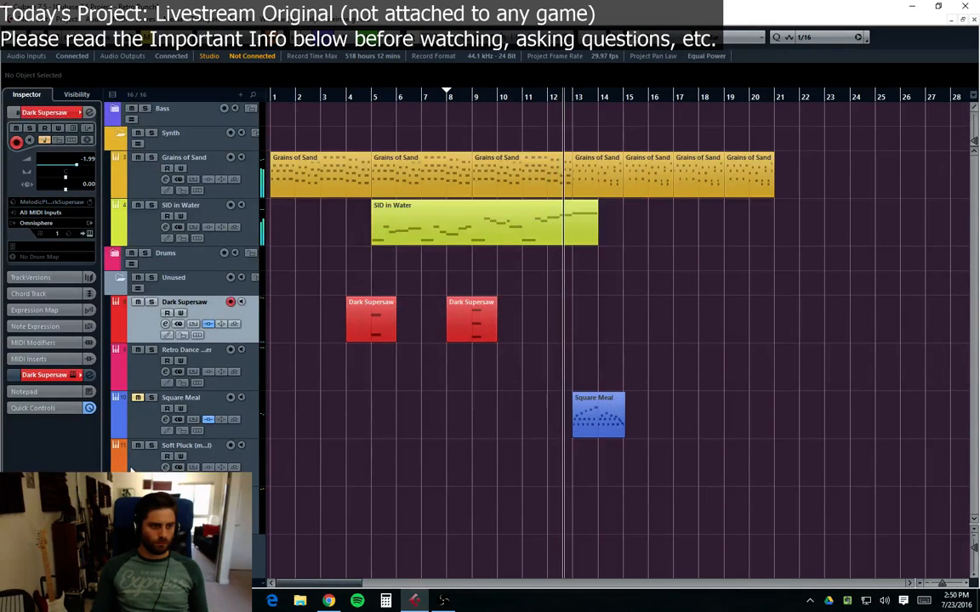
Step: Copy the first Dark Supersaw part to bar 16
key(Down)
key(Down)
key(Down)
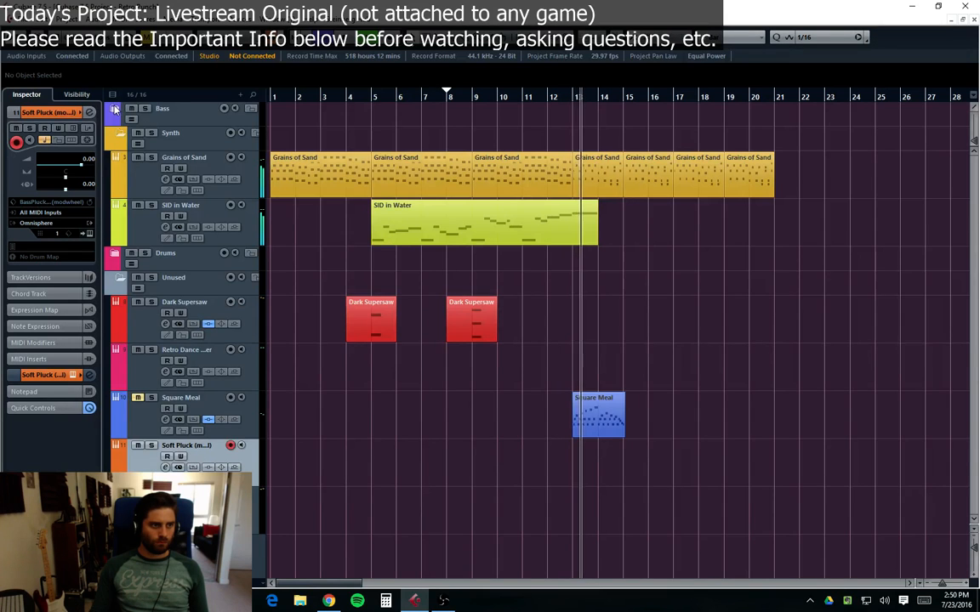
scroll(295, 283, up, 3)
scroll(331, 366, down, 2)
scroll(332, 400, up, 2)
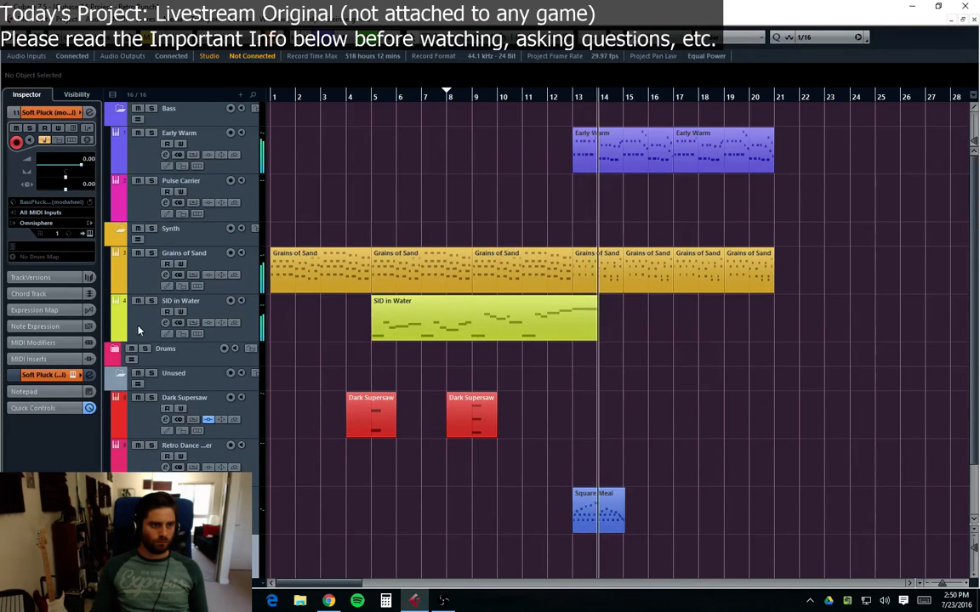
click(136, 184)
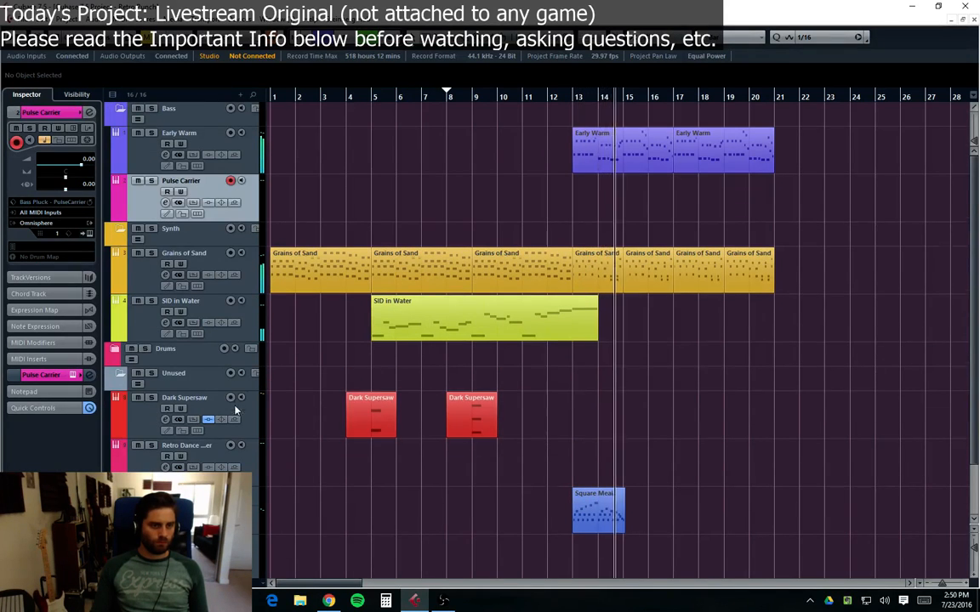
scroll(237, 412, down, 2)
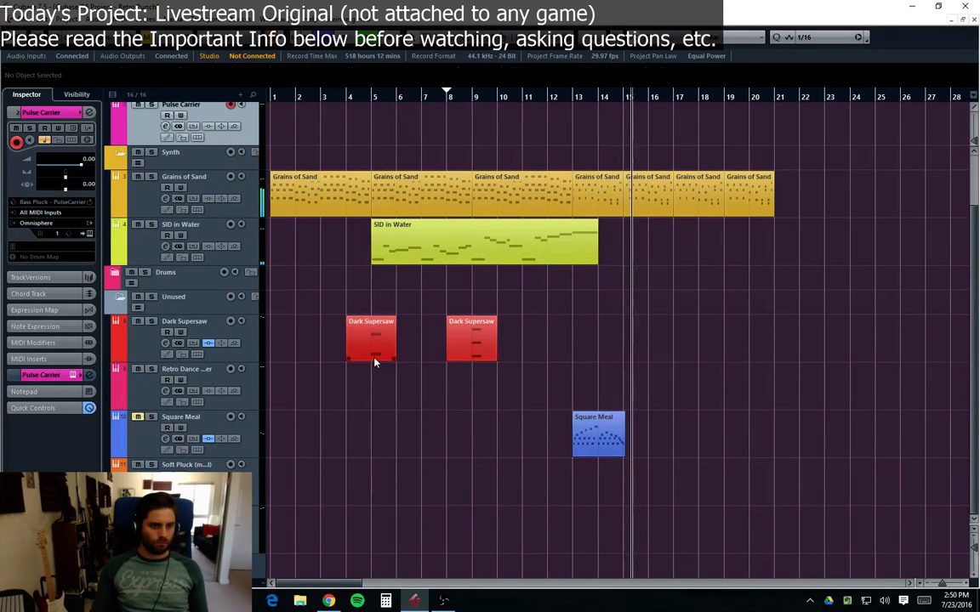
drag(374, 361, 649, 337)
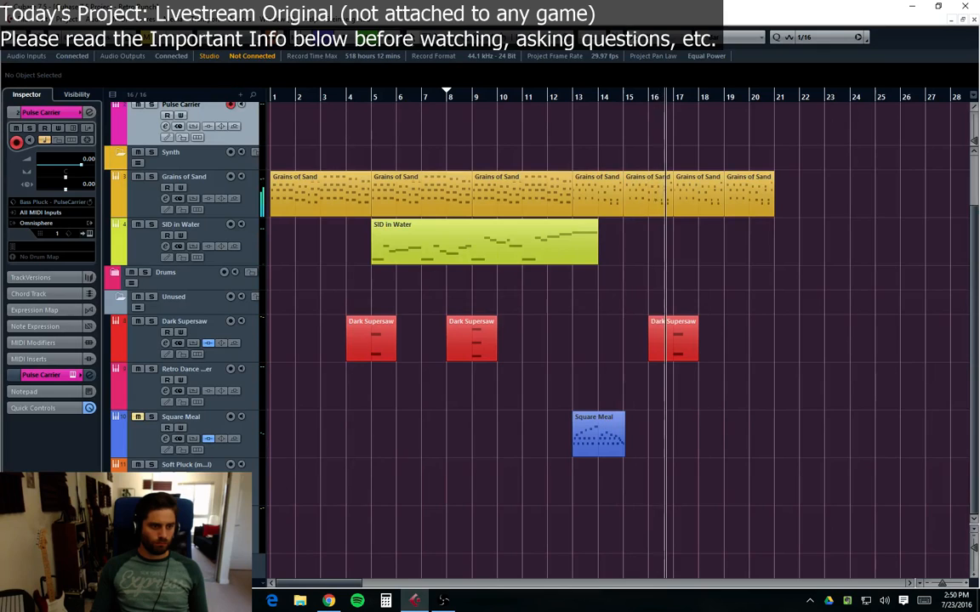
Step: Play the arrangement from bar 5
click(201, 479)
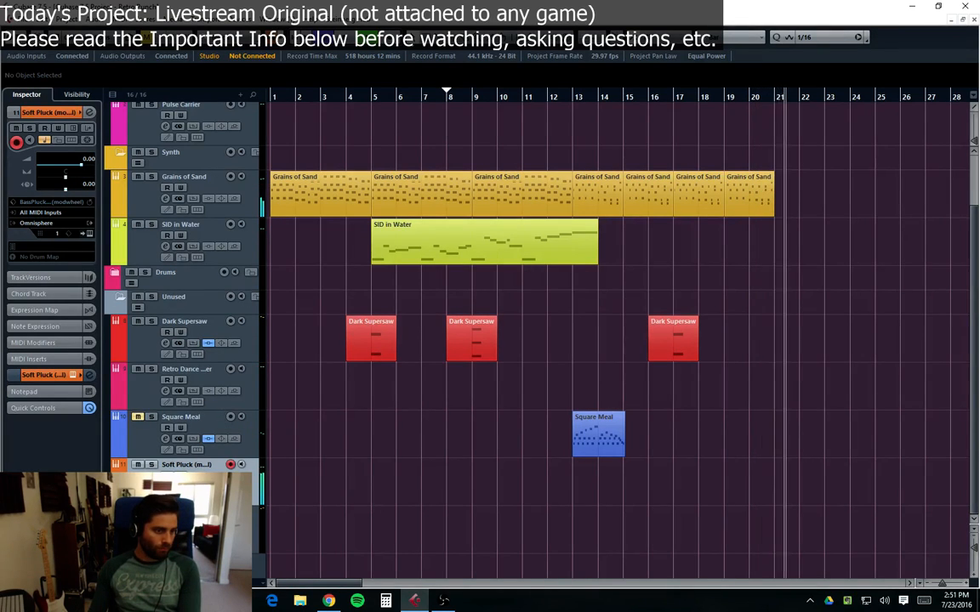
key(Down)
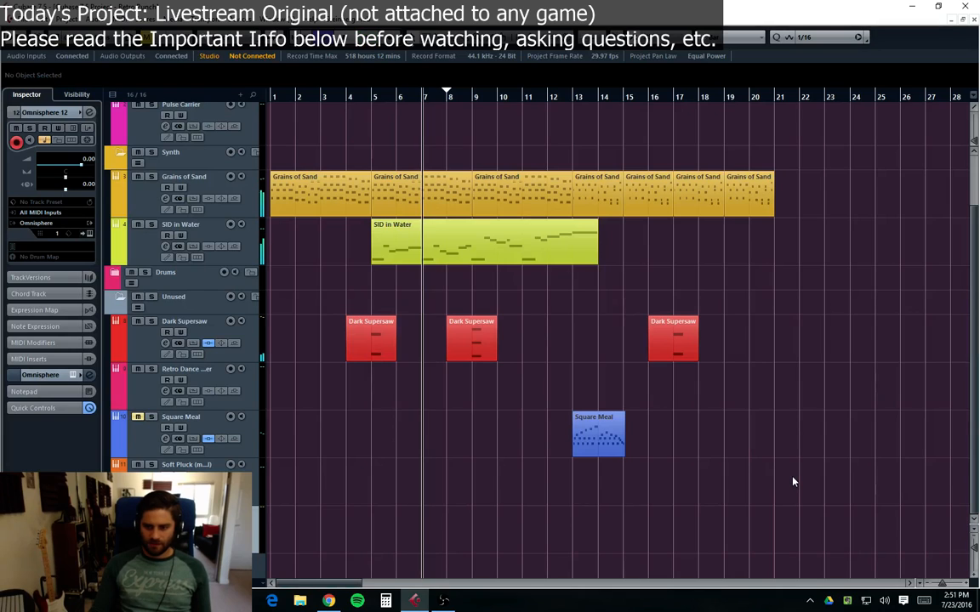
drag(642, 496, 768, 431)
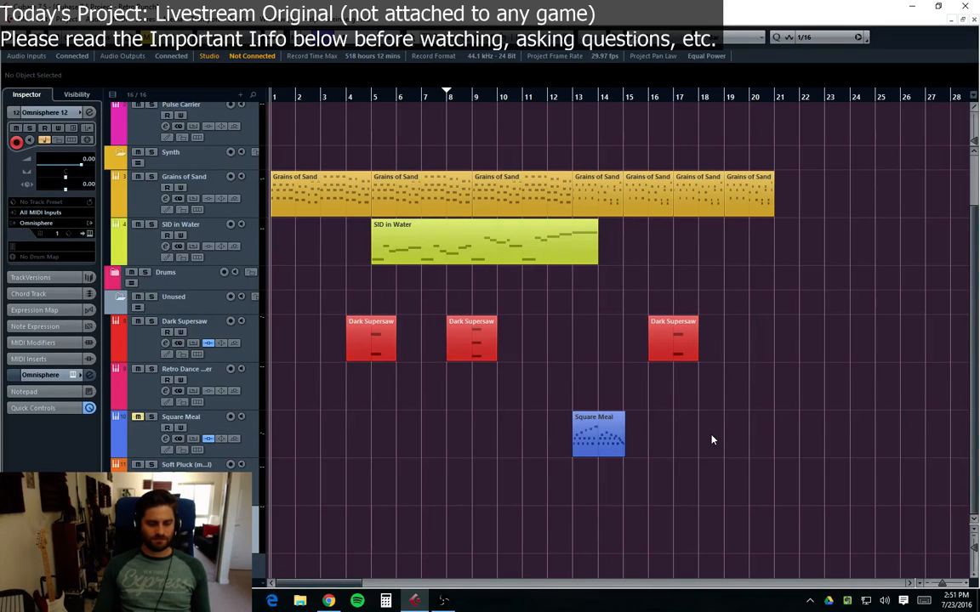
scroll(712, 440, up, 3)
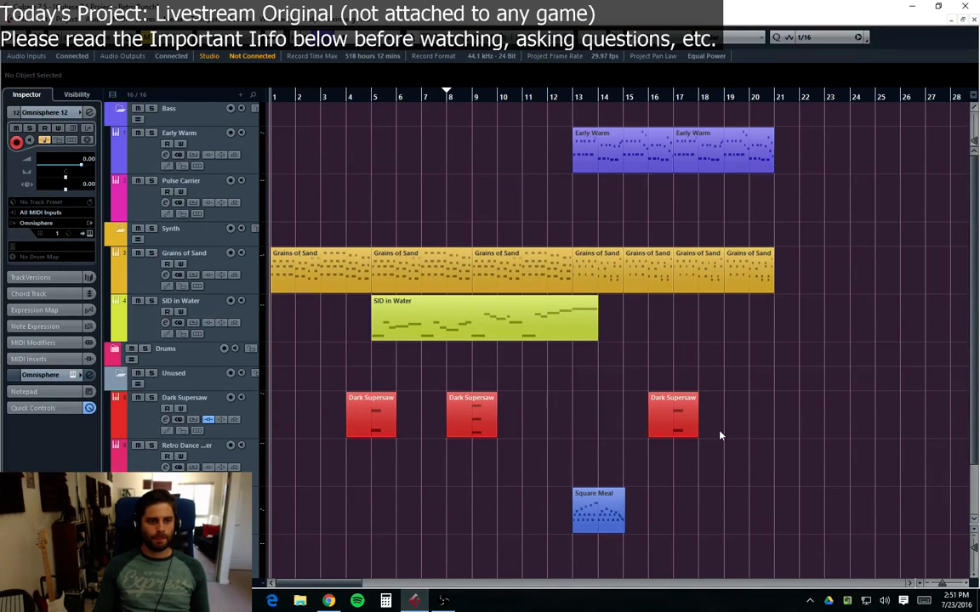
click(370, 97)
key(space)
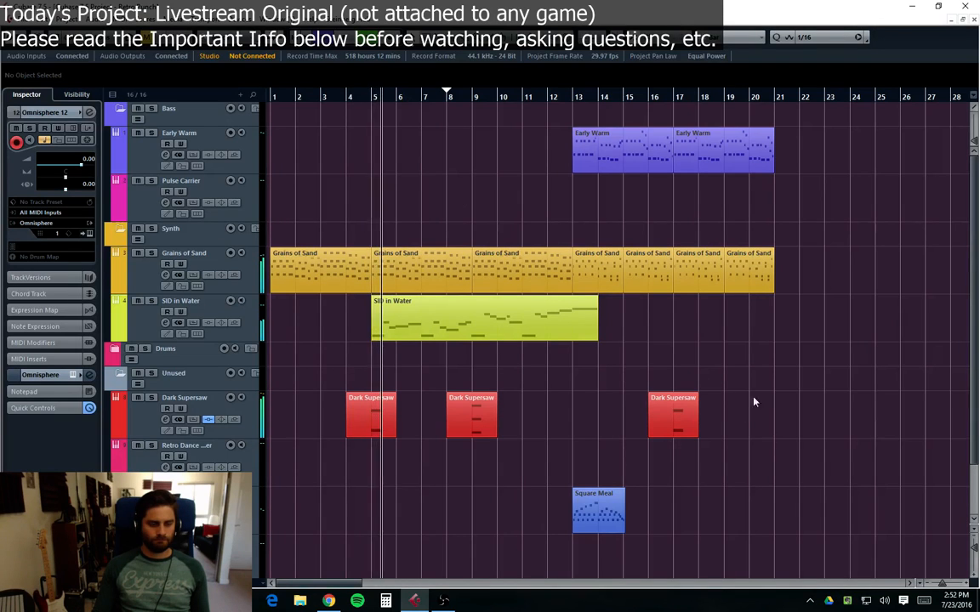
Step: Add a PingPongDelay to the first insert slot of the Soft Pluck channel
scroll(665, 466, down, 3)
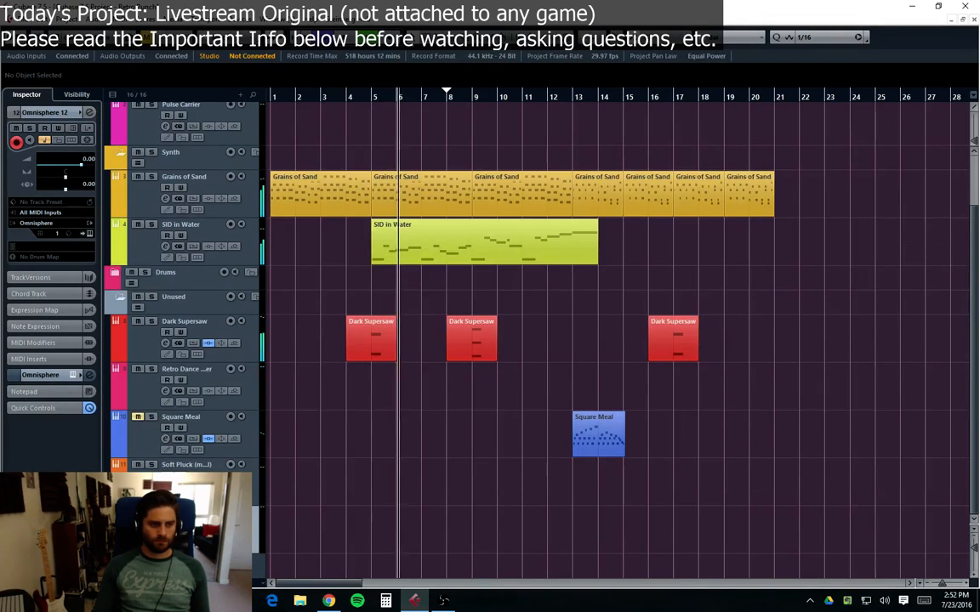
click(187, 465)
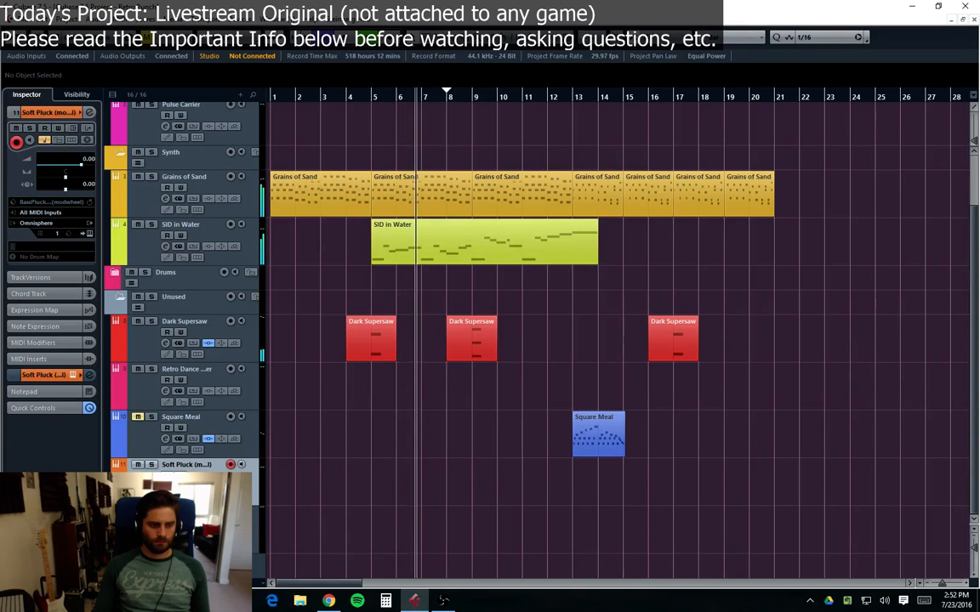
click(166, 486)
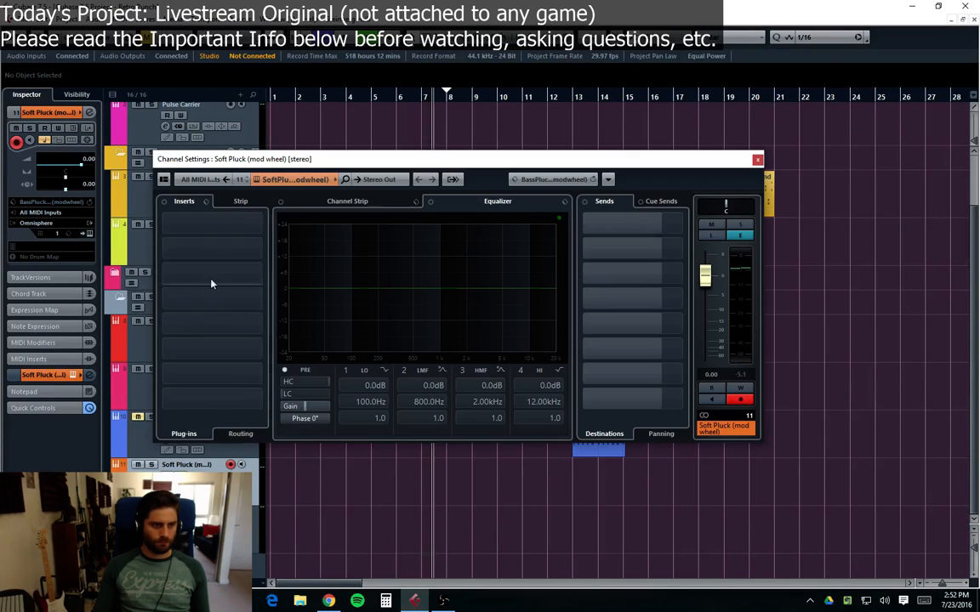
click(210, 225)
click(176, 266)
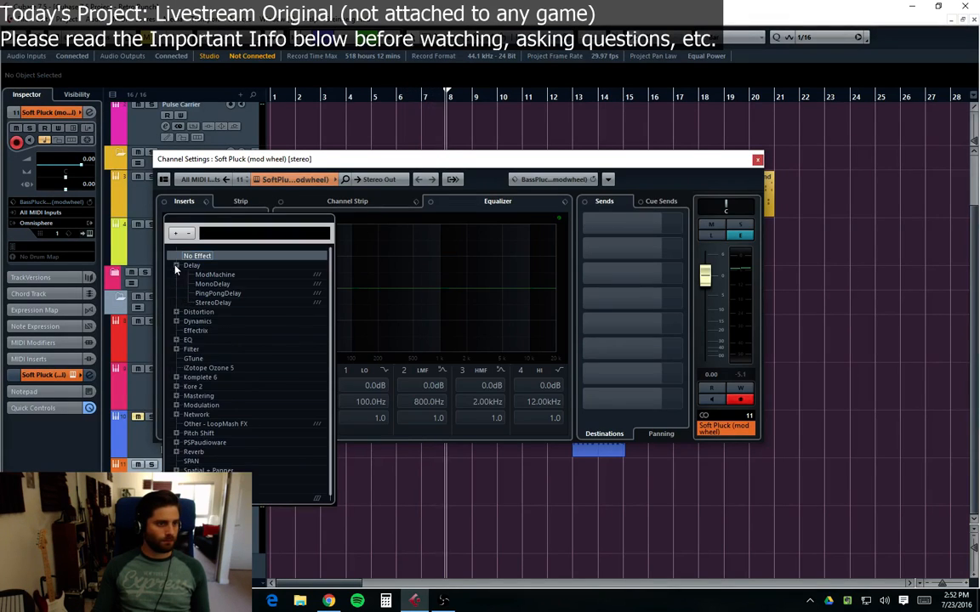
click(219, 293)
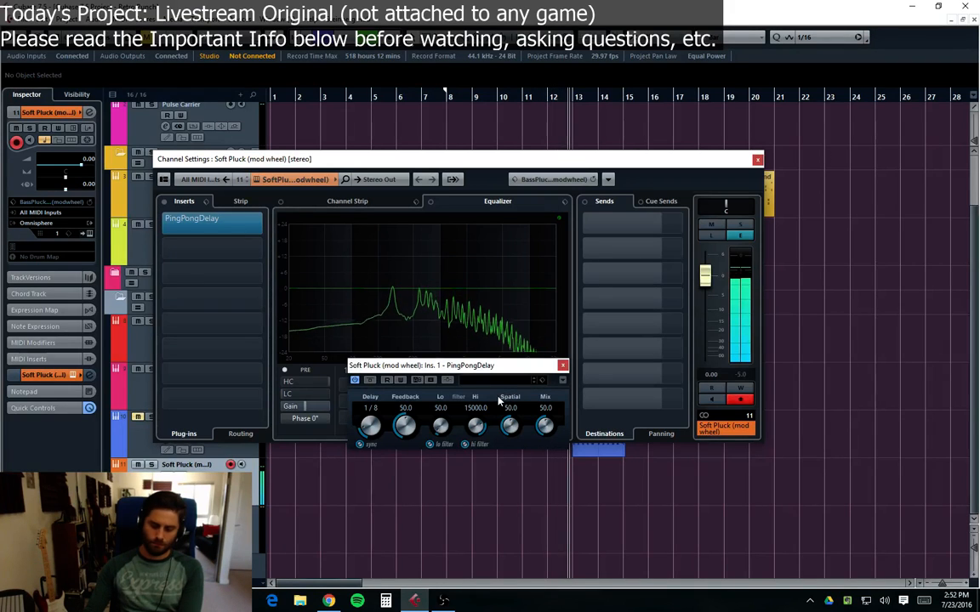
Step: Lower the Soft Pluck channel volume to -3.23 dB and set the PingPongDelay Feedback to 41.5 and Mix to 40.5
drag(704, 274, 704, 293)
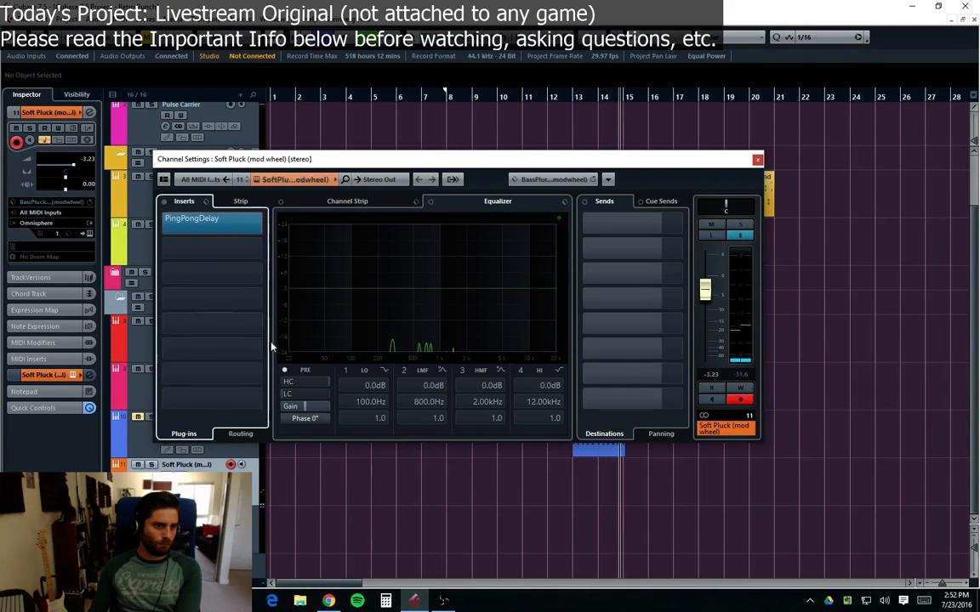
click(225, 231)
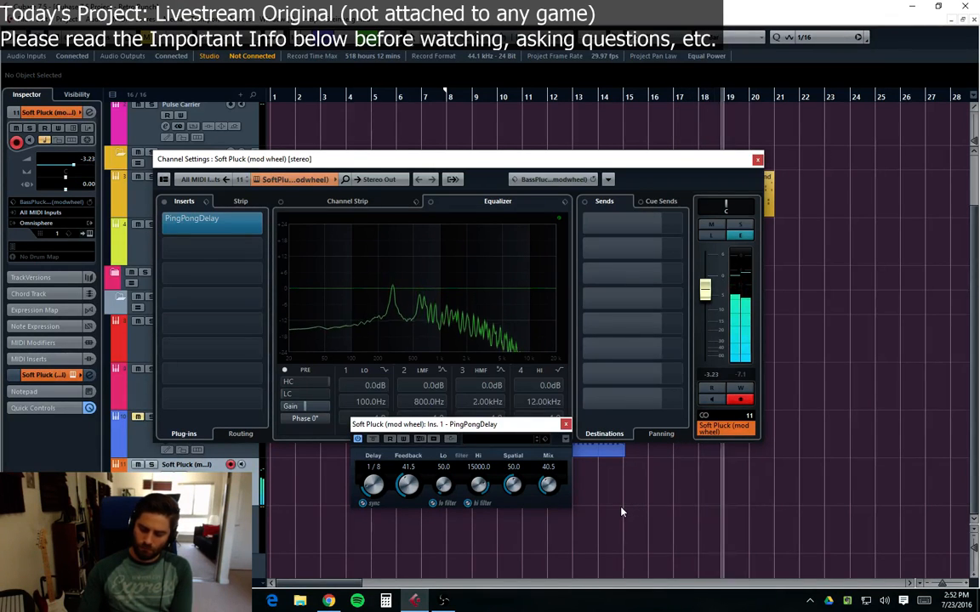
click(565, 424)
click(757, 159)
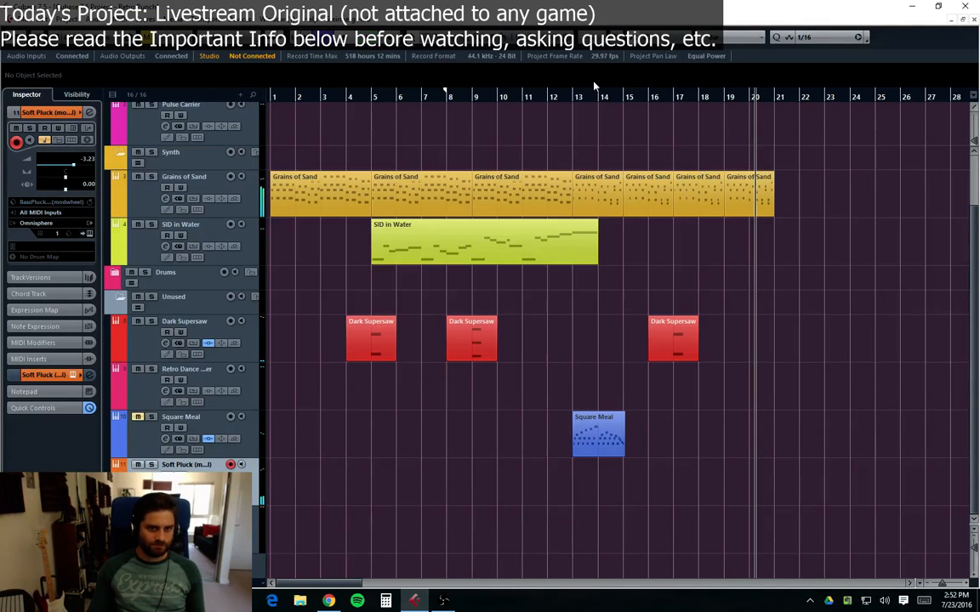
Step: Record a new Soft Pluck part starting at bar 13 and ending around bar 19
click(571, 98)
key(KP_Multiply)
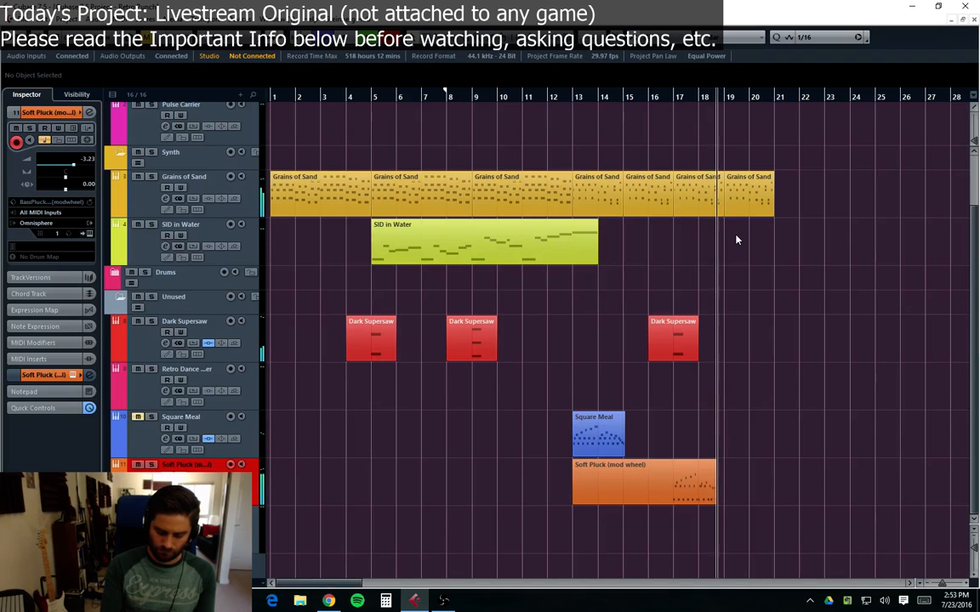
key(space)
right_click(669, 600)
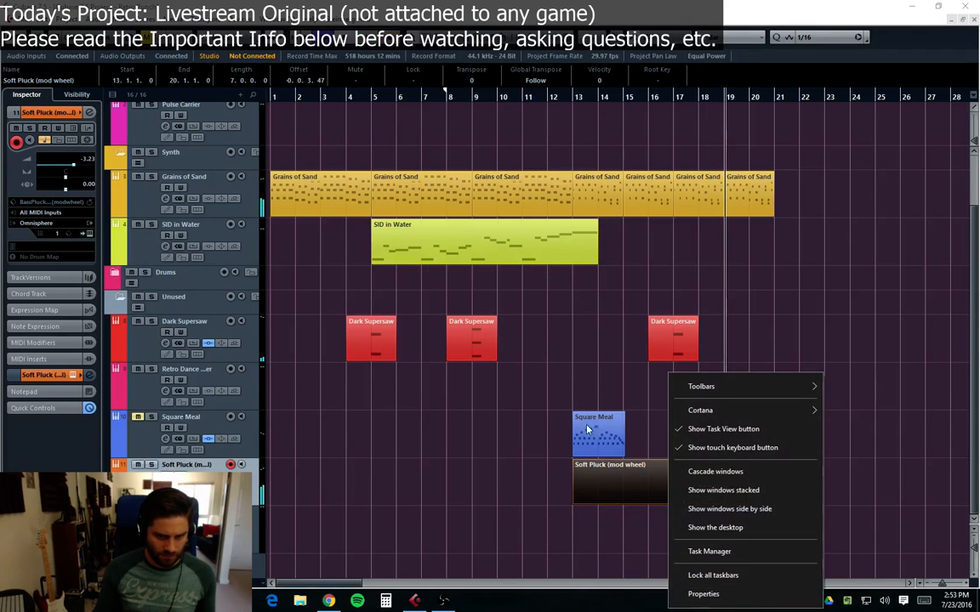
click(748, 500)
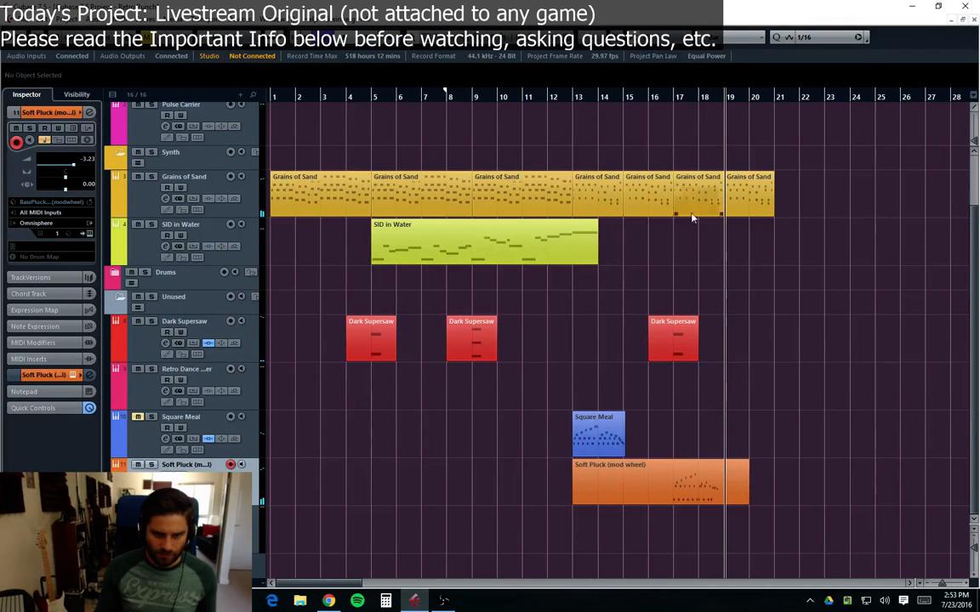
Step: Open the recorded Soft Pluck part in the Key Editor and delete its trailing C4, C4 and B3 notes
double_click(647, 481)
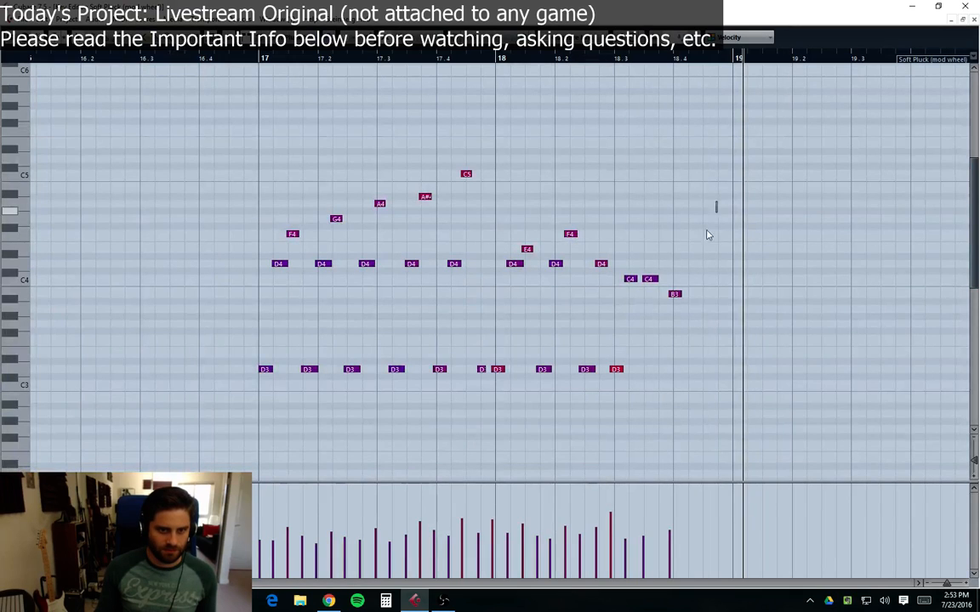
drag(716, 201, 619, 330)
key(Delete)
Step: Play the Soft Pluck part from bar 17
drag(676, 138, 256, 383)
click(252, 59)
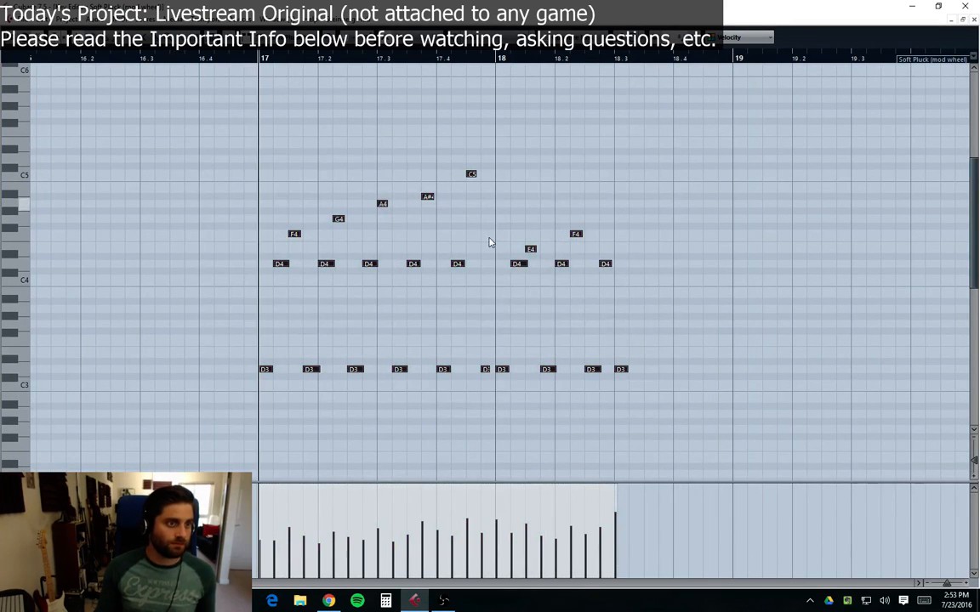
key(space)
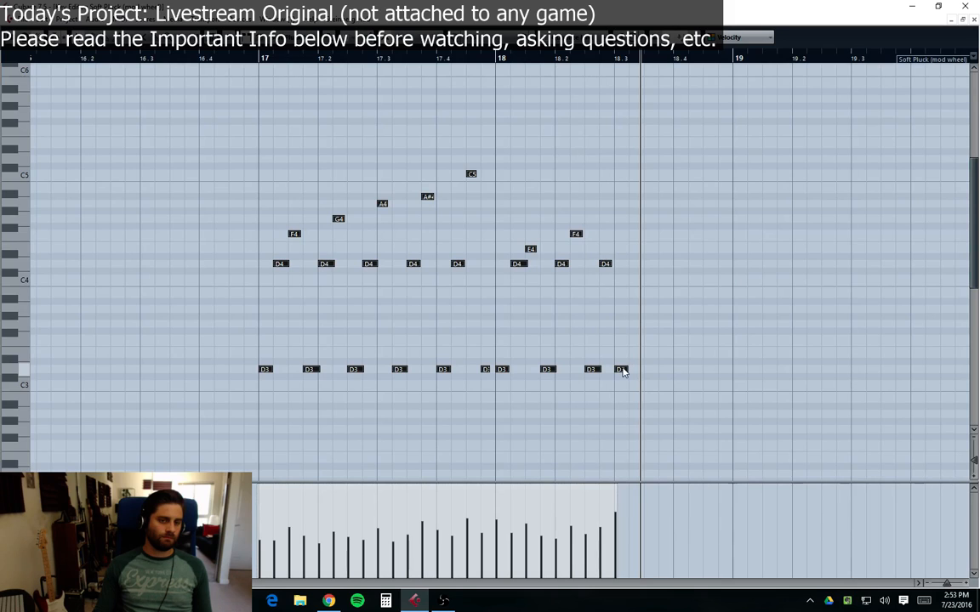
Step: Shift the final D3 note slightly later and replay the phrase from bar 17
mouse_move(621, 372)
mouse_down()
mouse_move(624, 280)
mouse_move(623, 372)
mouse_up()
click(623, 333)
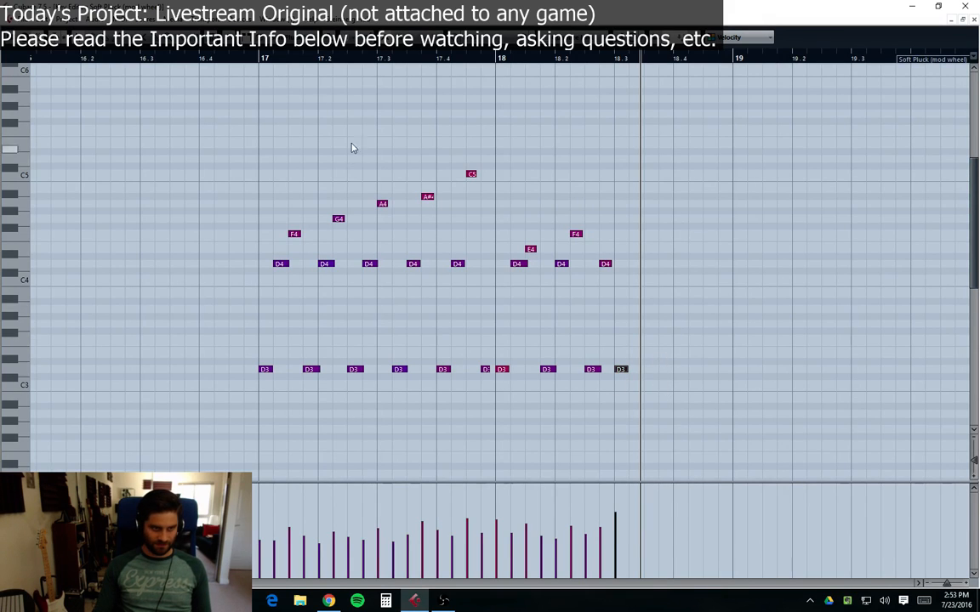
click(258, 64)
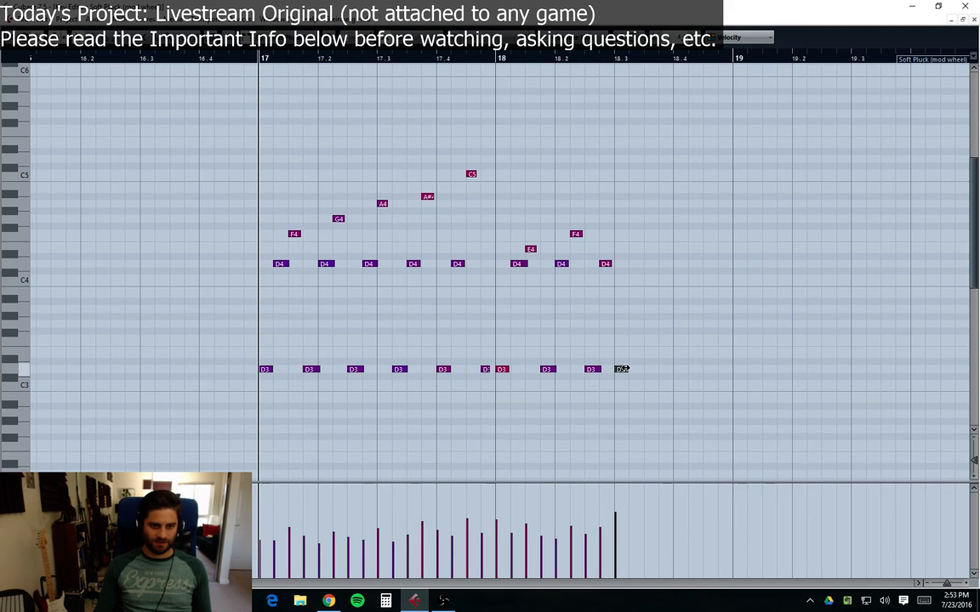
key(space)
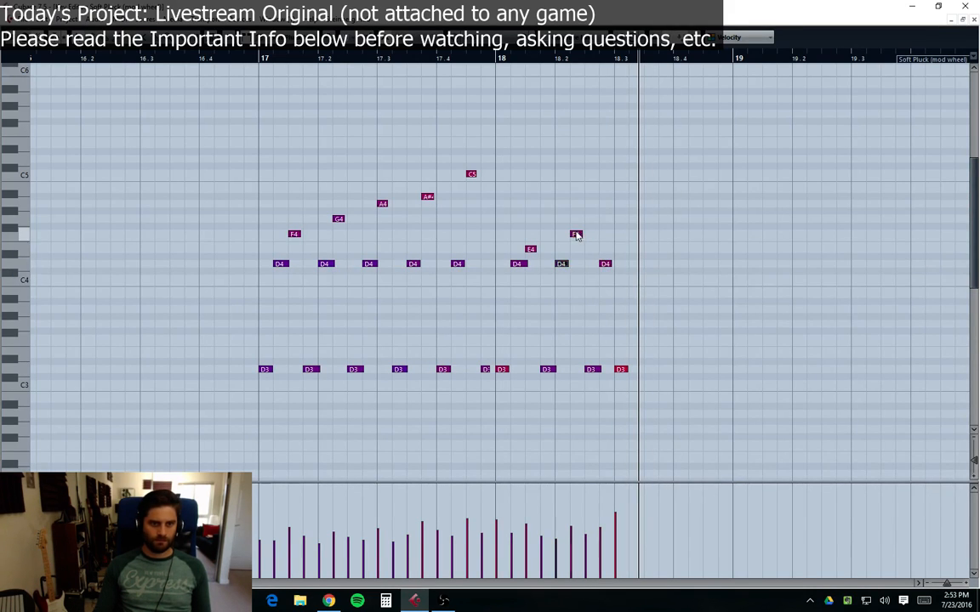
click(602, 268)
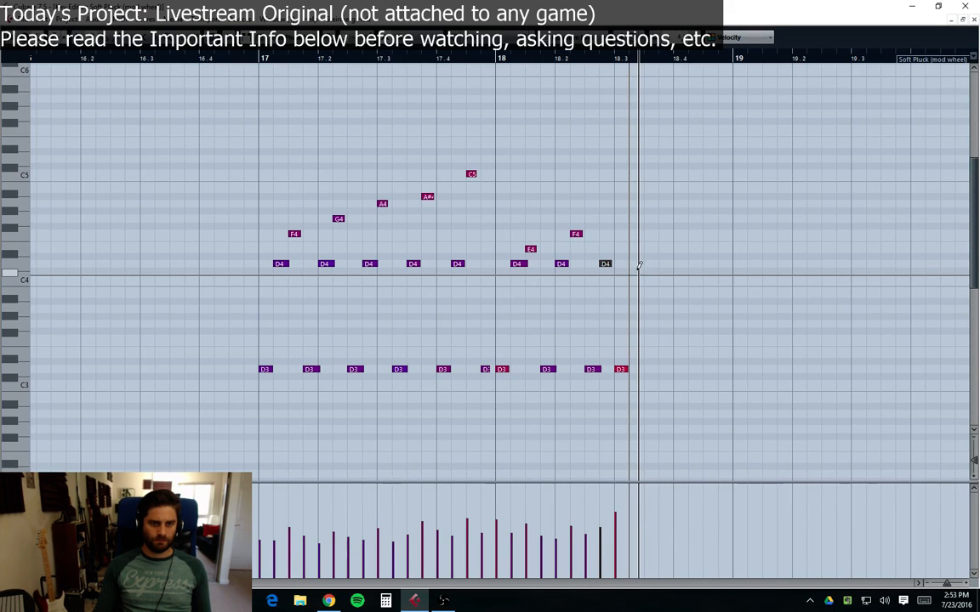
click(635, 278)
key(ctrl+z)
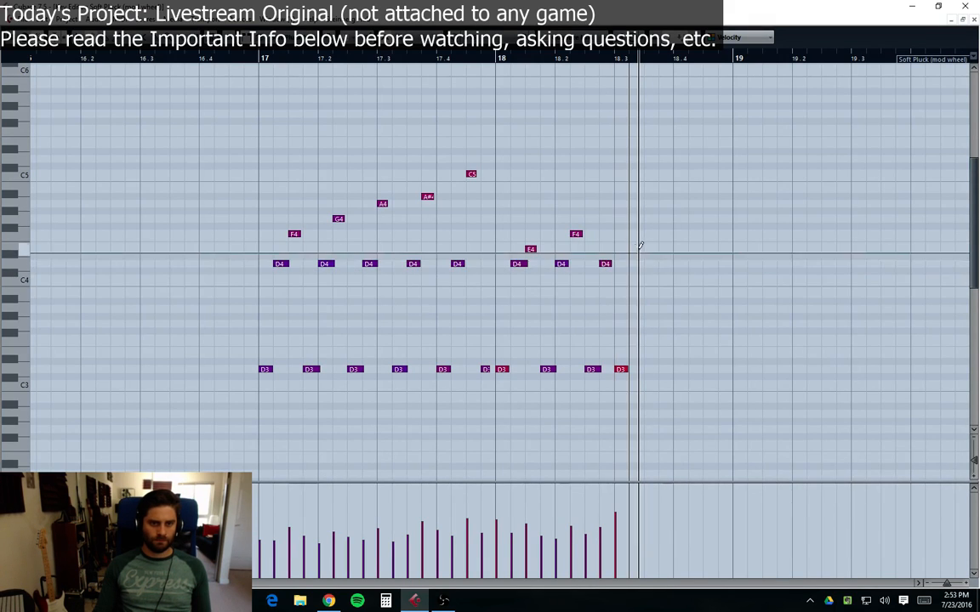
key(ctrl+z)
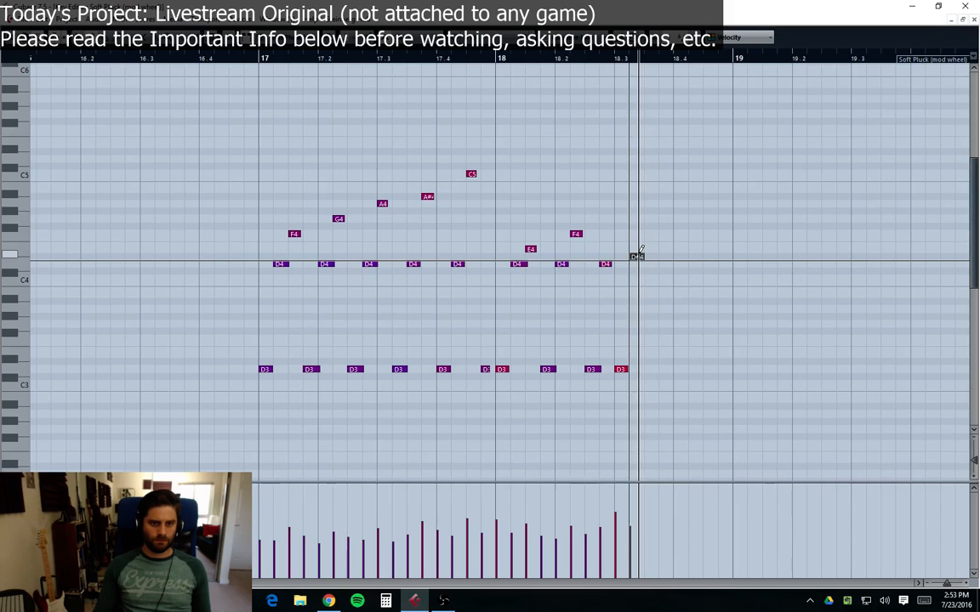
Step: Draw a D#4, a D3 and a C4 note just after the last notes around beat 18.3
click(638, 256)
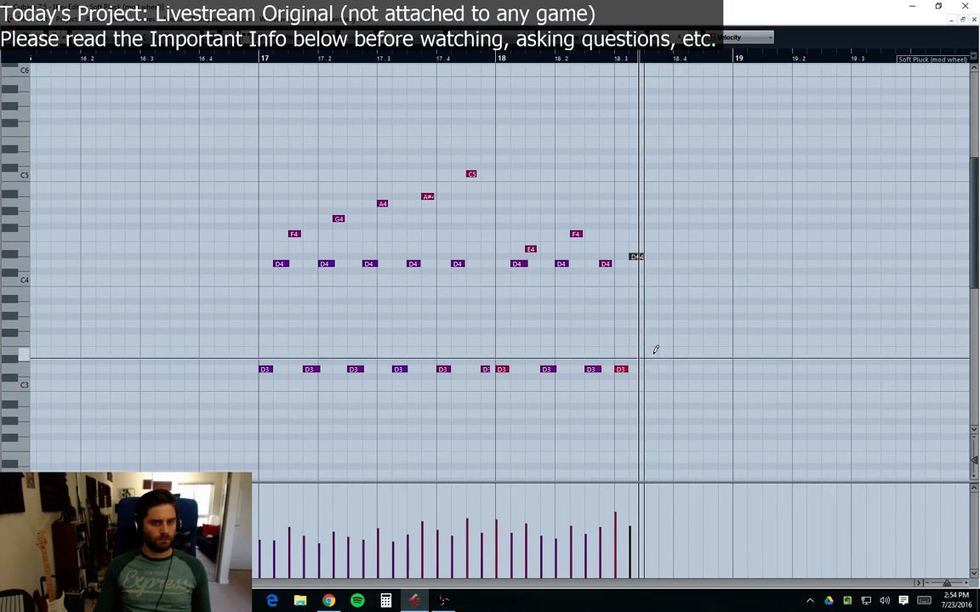
click(652, 368)
click(663, 279)
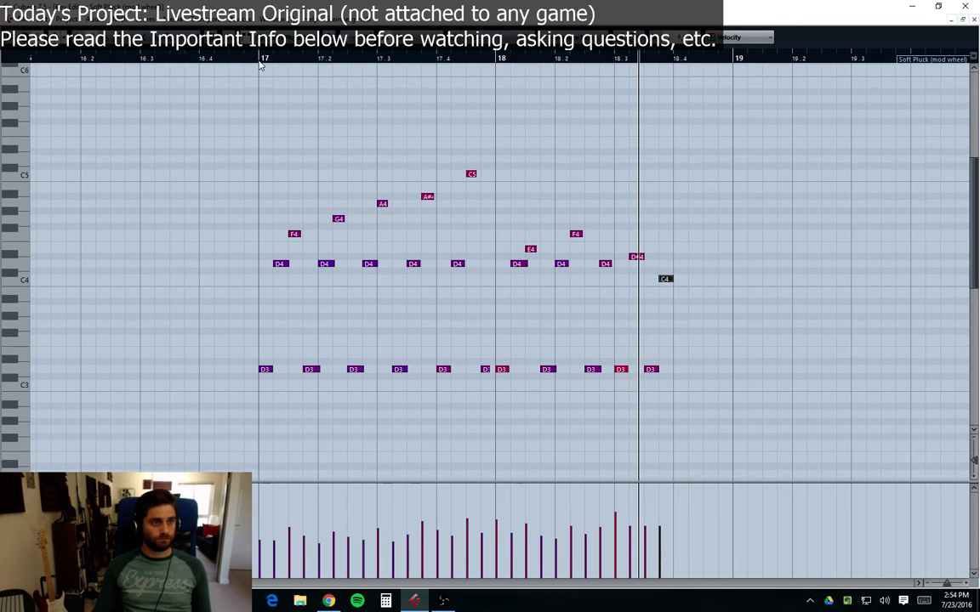
Step: Play the edited Soft Pluck phrase from bar 17
click(261, 64)
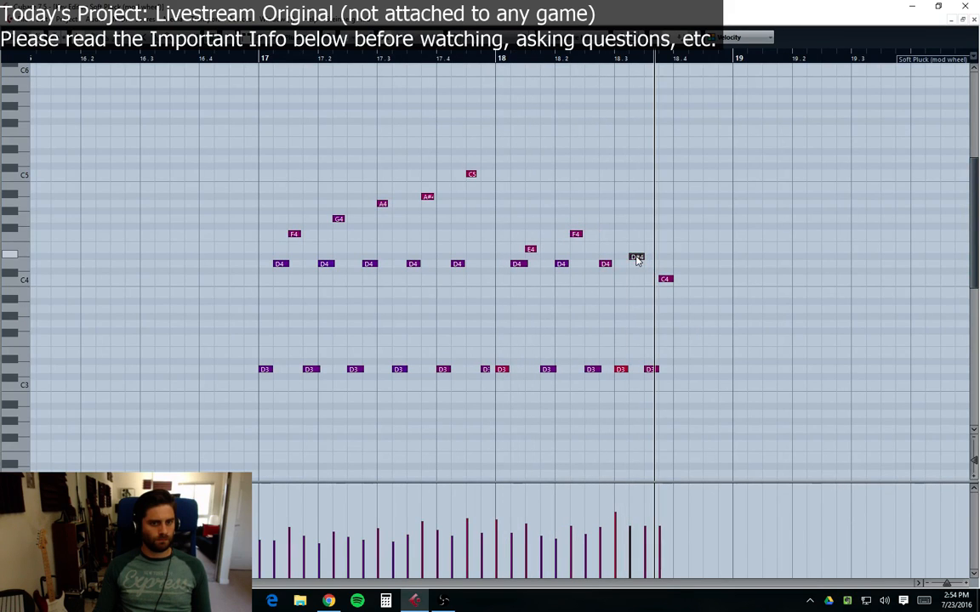
click(258, 59)
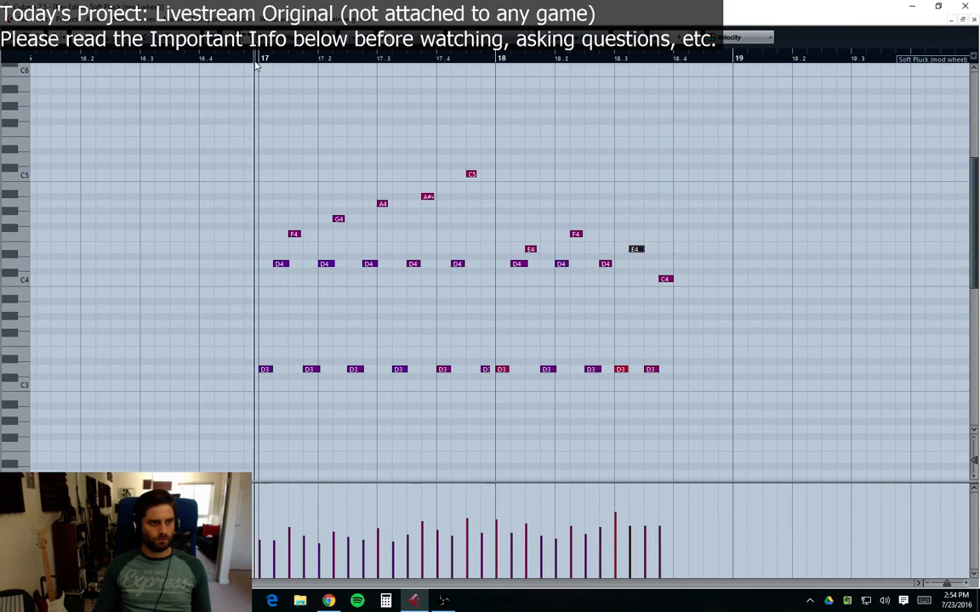
key(space)
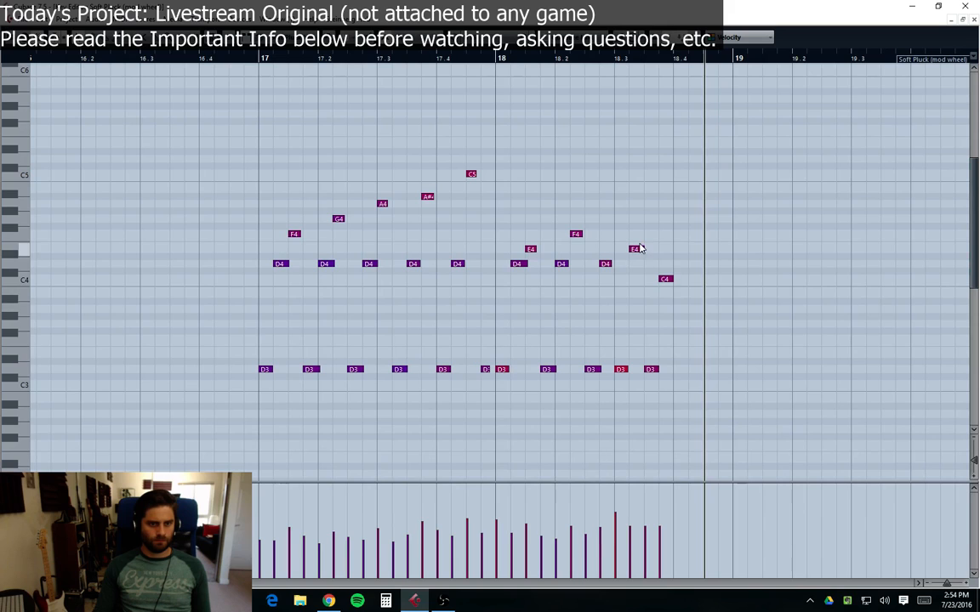
Step: Delete the final notes after about beat 18.3 of the Soft Pluck phrase and replay it
drag(637, 250, 636, 264)
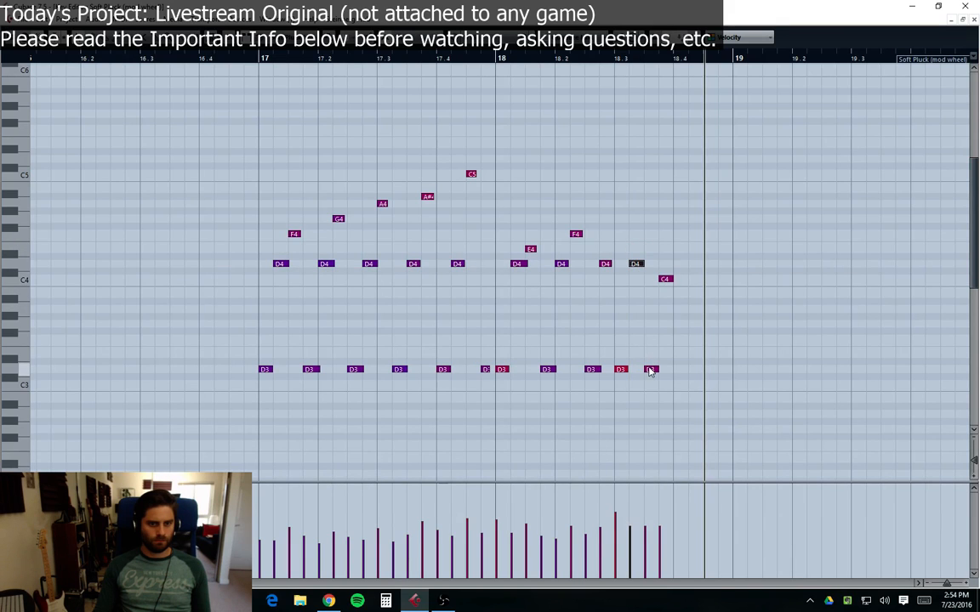
mouse_move(650, 371)
mouse_down()
mouse_move(650, 249)
mouse_move(667, 302)
mouse_move(667, 368)
mouse_move(656, 365)
mouse_move(665, 371)
mouse_up()
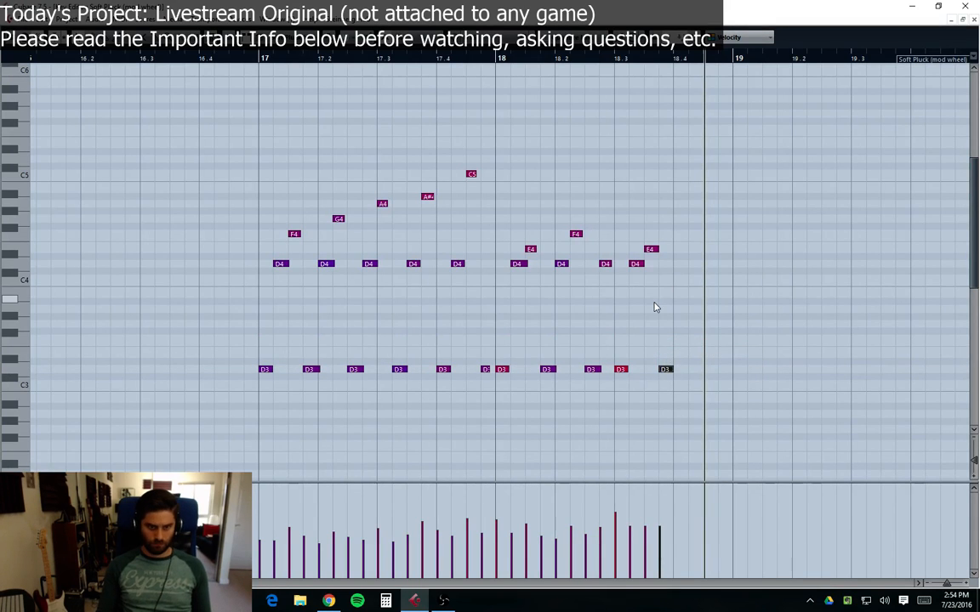
key(space)
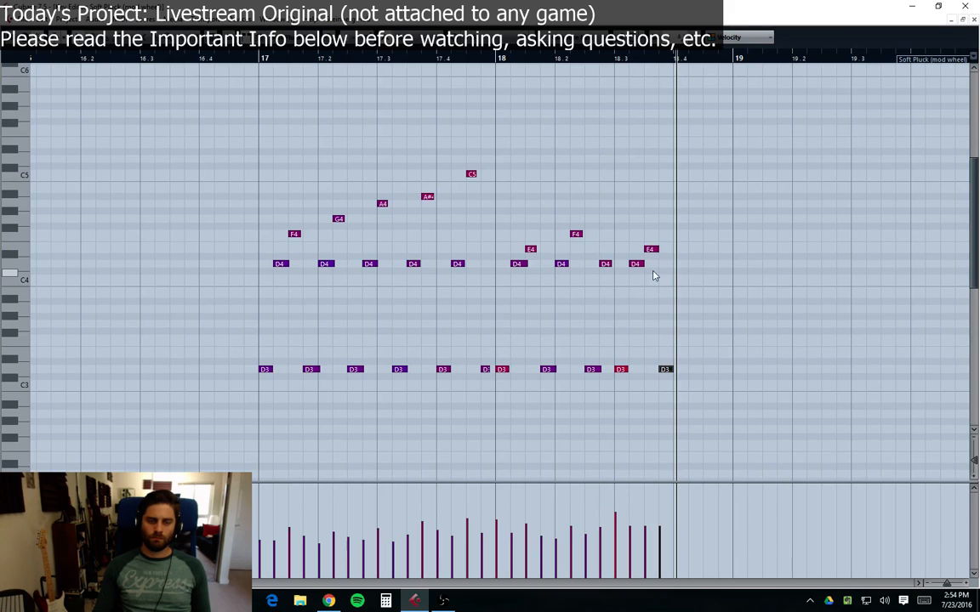
drag(705, 227, 620, 405)
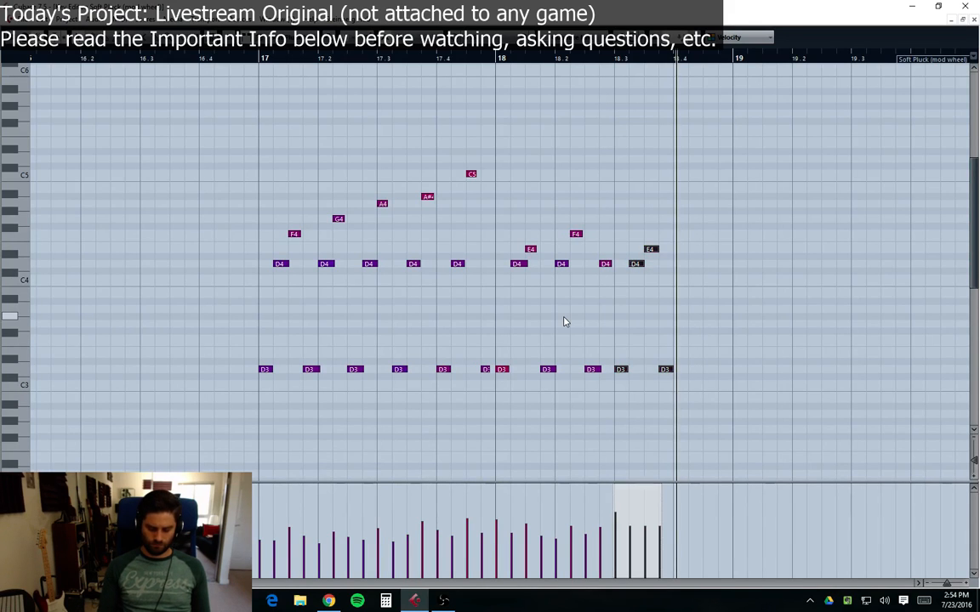
key(Delete)
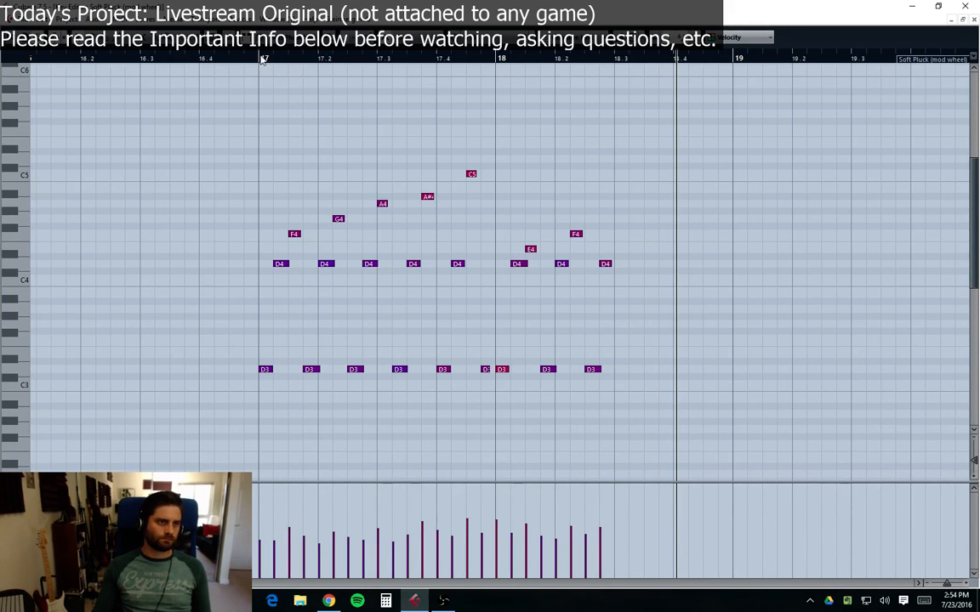
key(space)
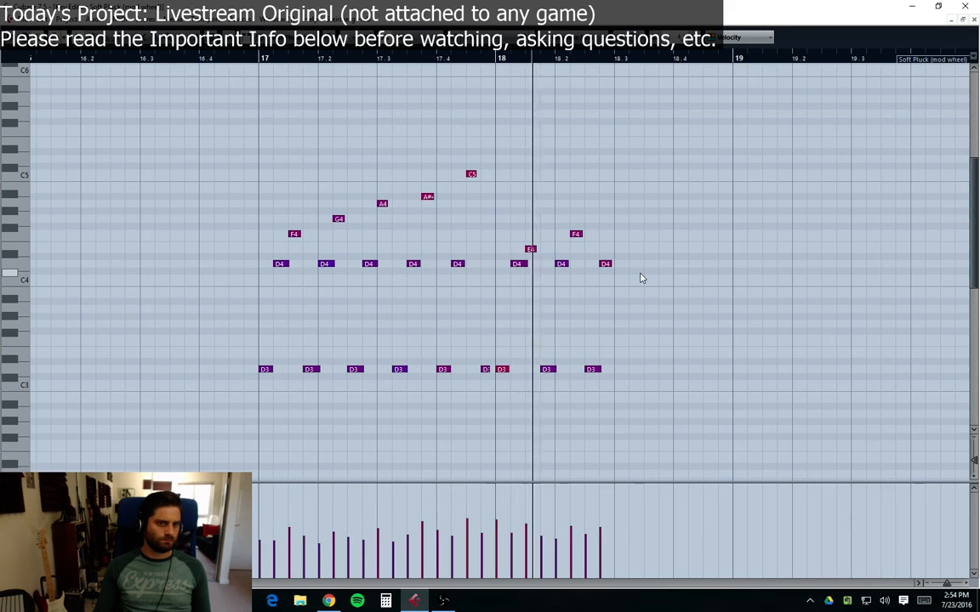
key(space)
Step: Draw an E4 note just before beat 18.4, nudge it slightly earlier, and play the phrase from bar 17
key(8)
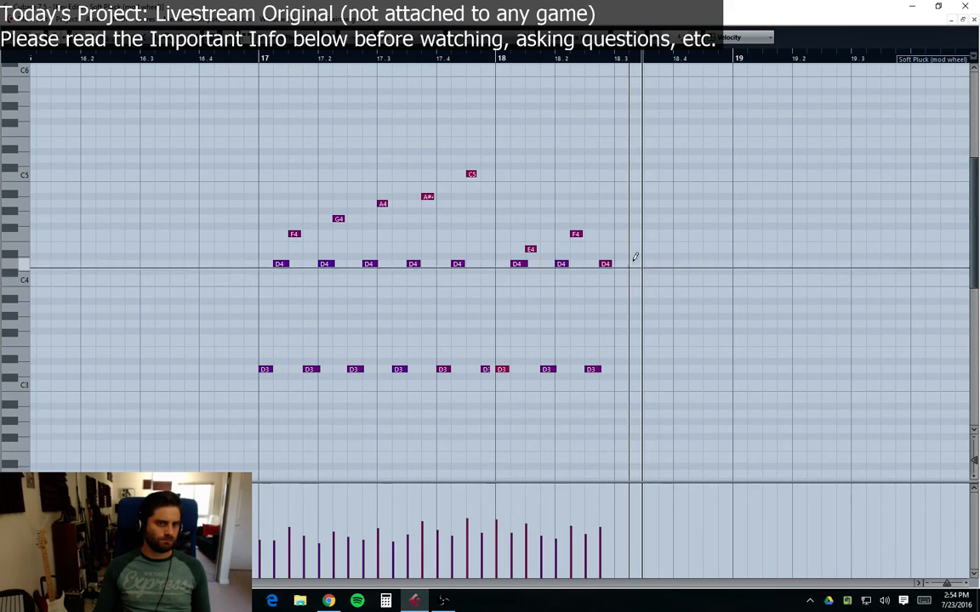
click(634, 248)
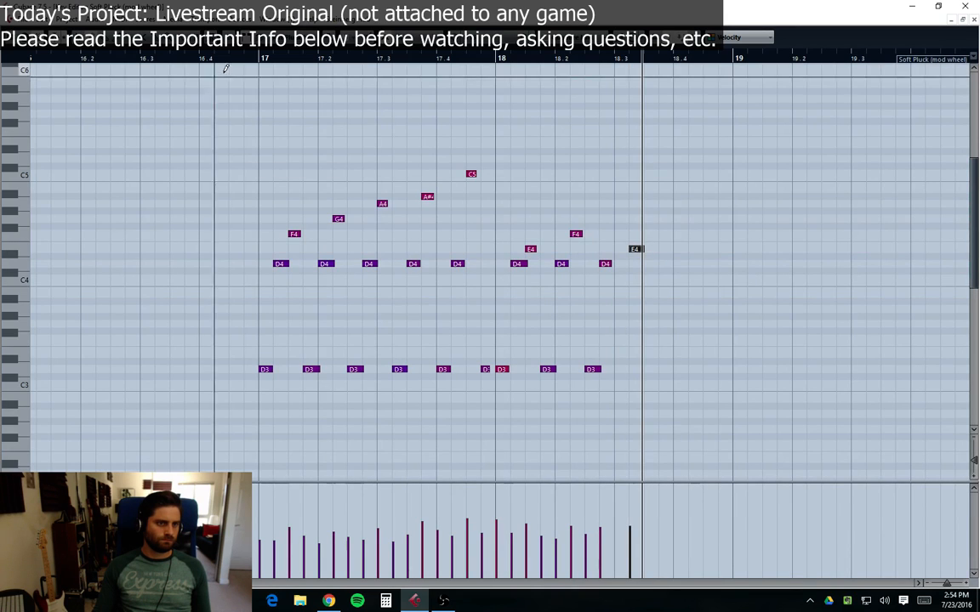
key(space)
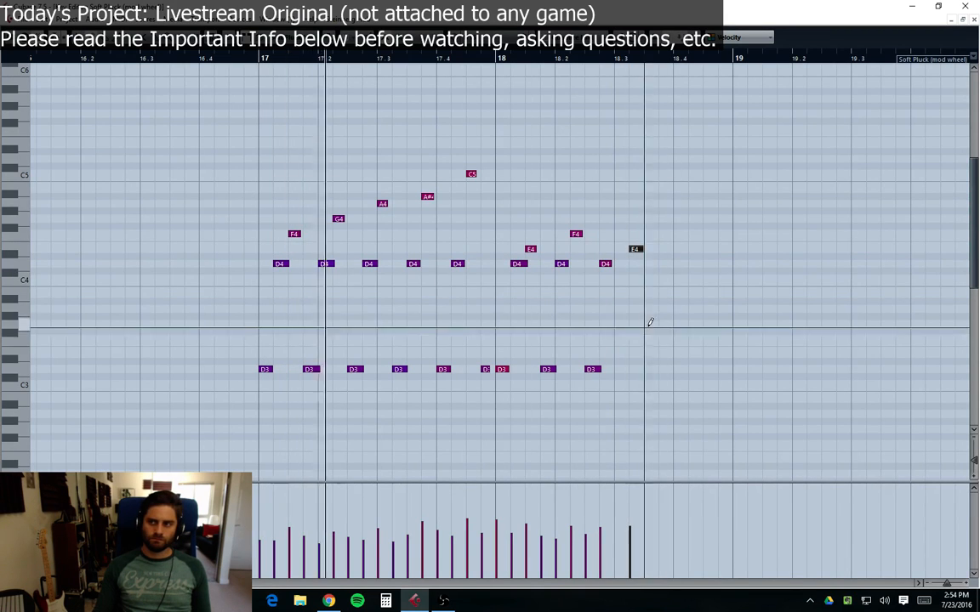
key(1)
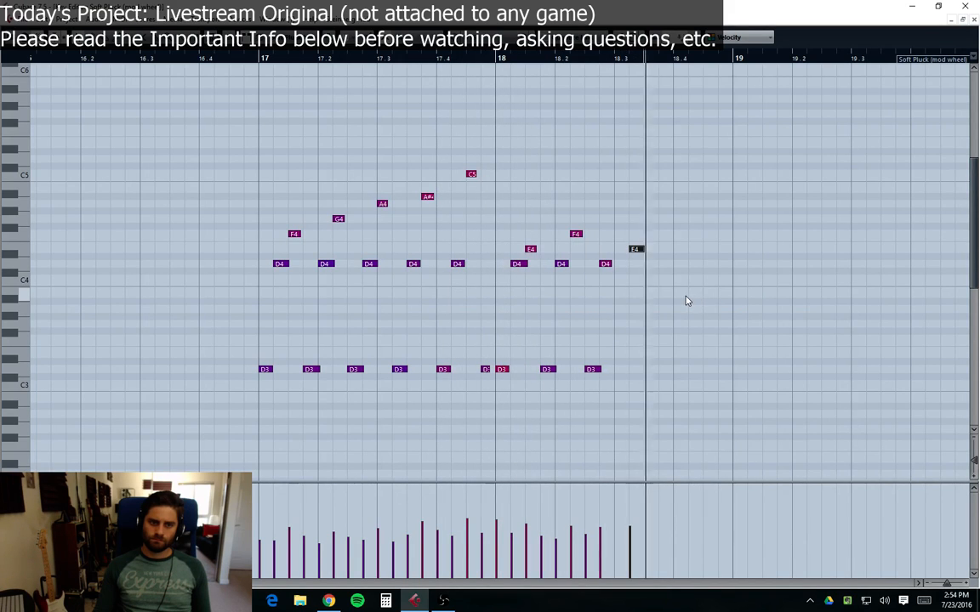
drag(638, 250, 621, 250)
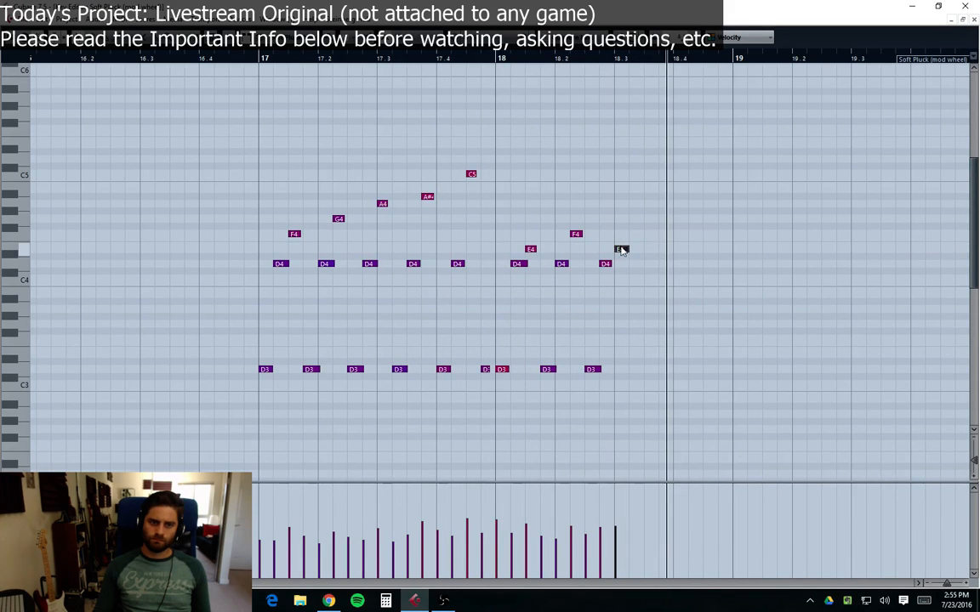
click(259, 59)
key(space)
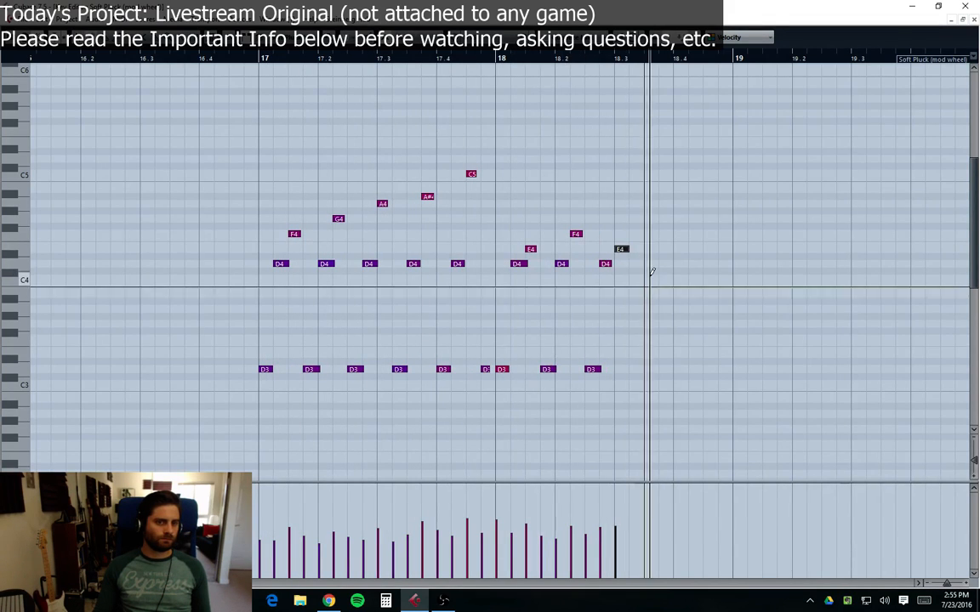
Step: Add a D3, a C4 and a D4 note after the new E4 and play the phrase from bar 17
click(638, 369)
click(655, 265)
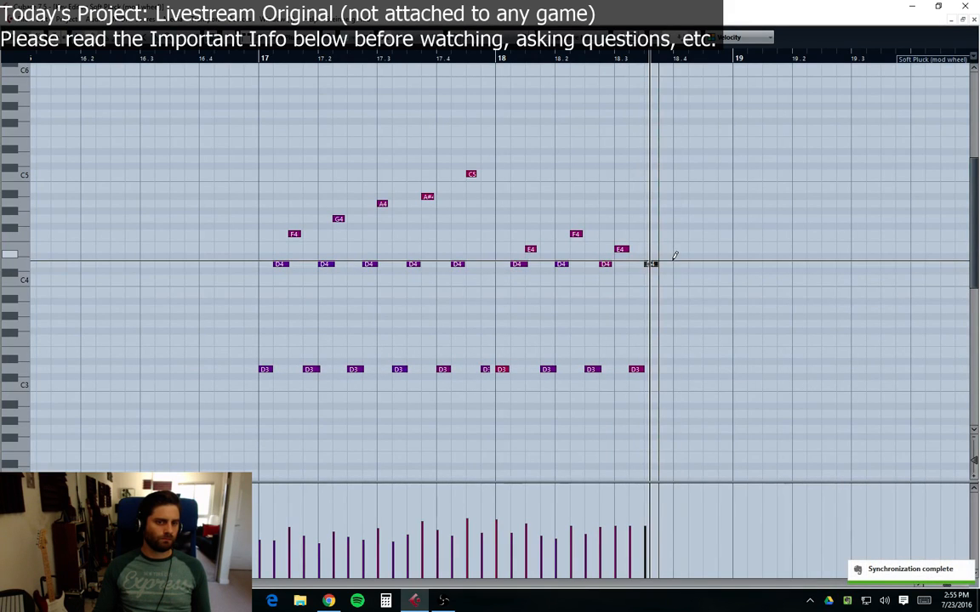
key(Delete)
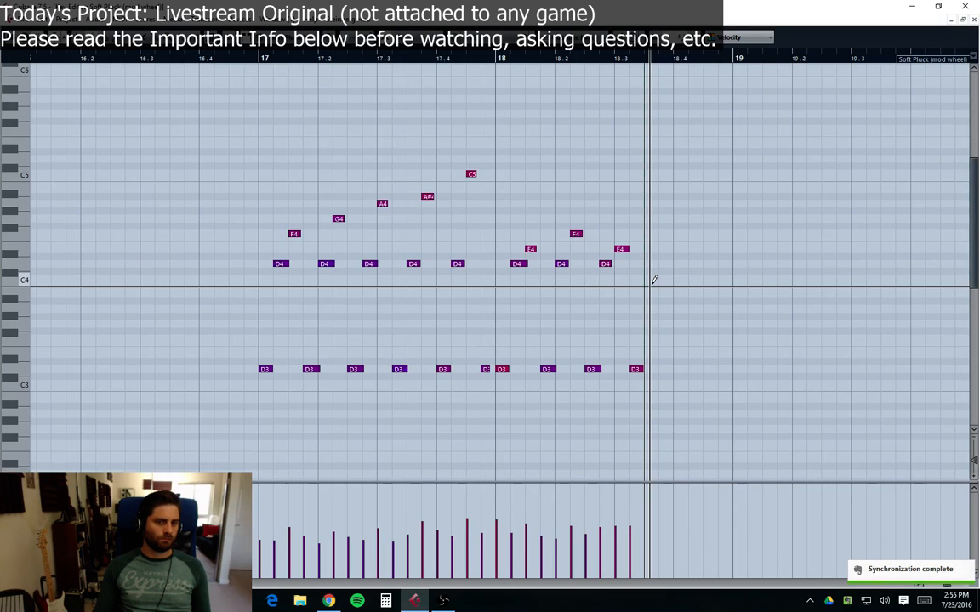
click(652, 279)
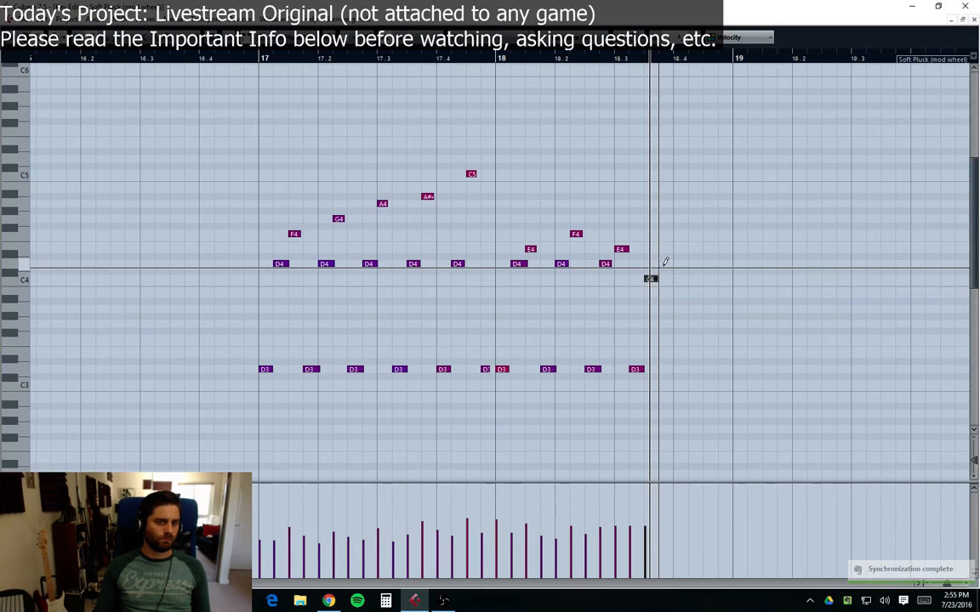
click(664, 264)
click(258, 59)
key(space)
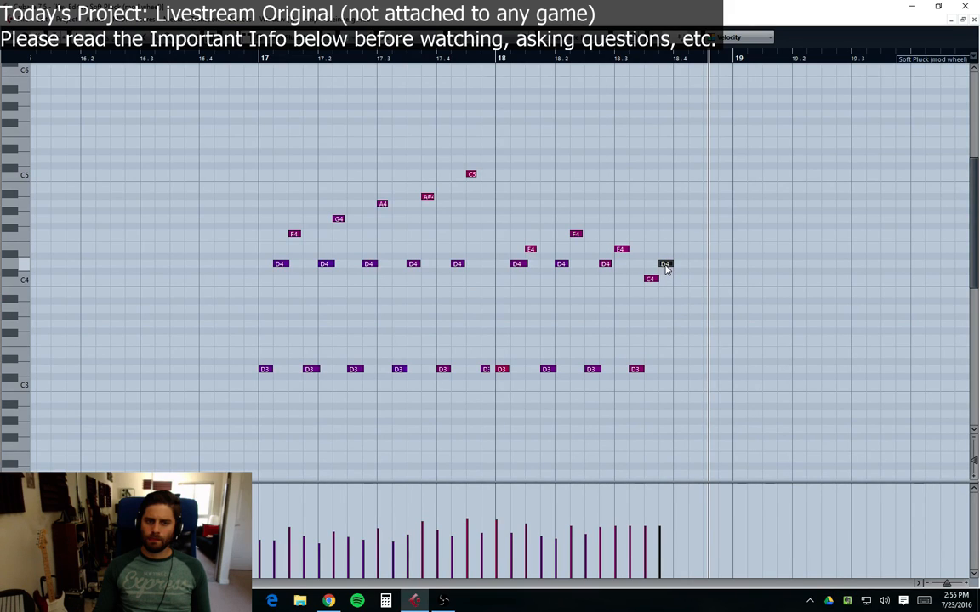
Step: Shift the C4 note slightly later and place an A3 note just before it
mouse_move(653, 282)
mouse_down()
mouse_move(654, 304)
mouse_move(666, 279)
mouse_up()
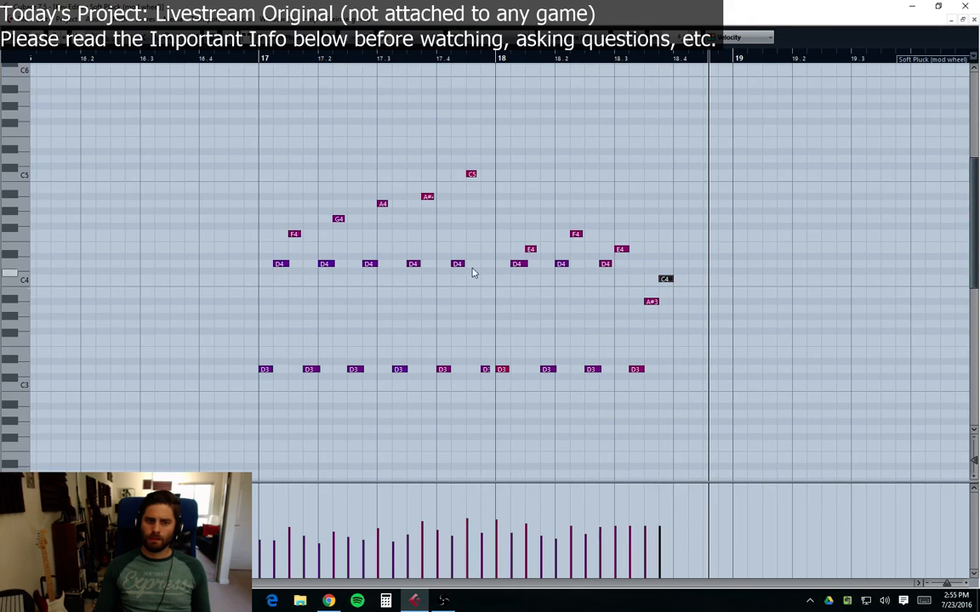
click(244, 60)
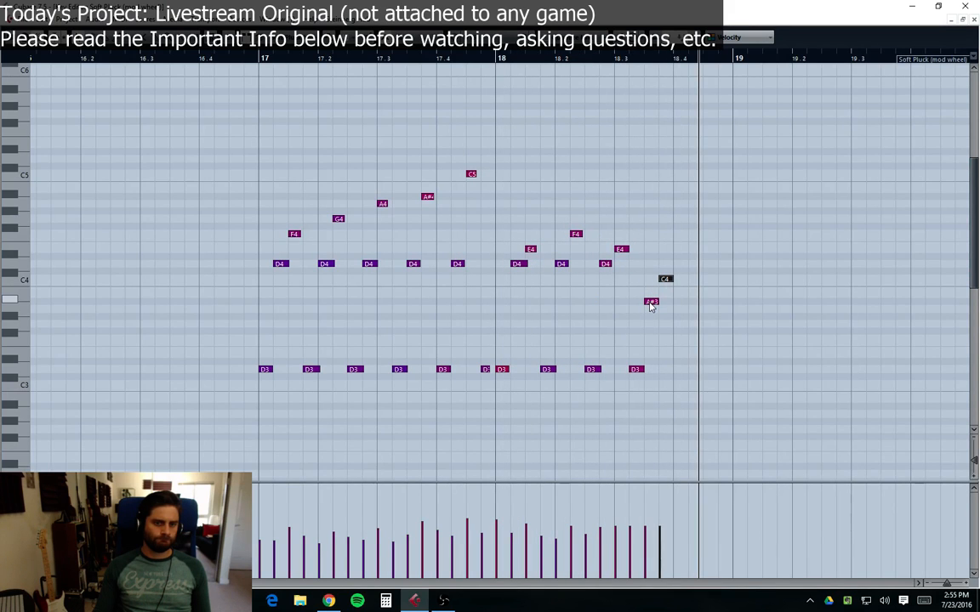
drag(650, 303, 652, 310)
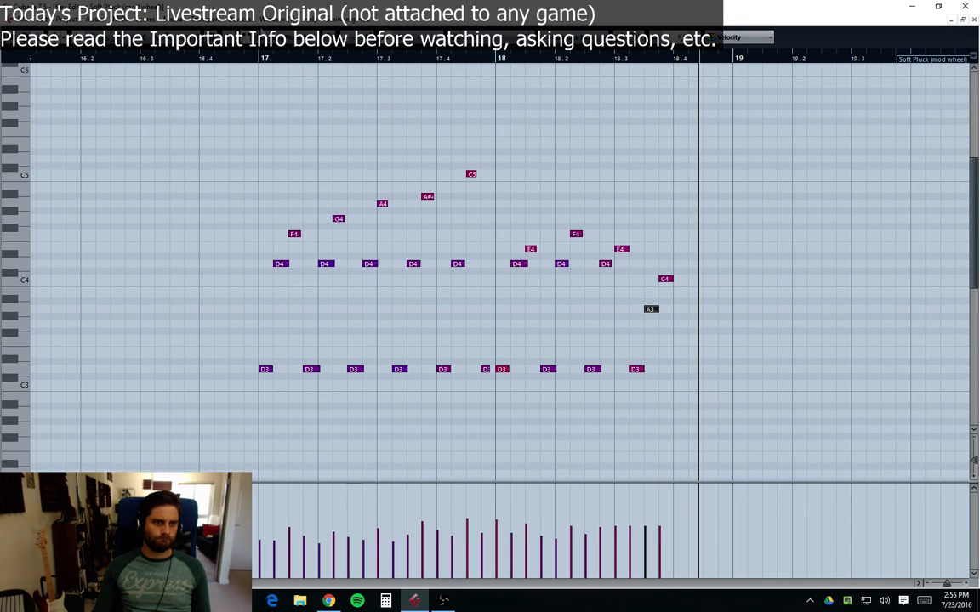
key(KP_1)
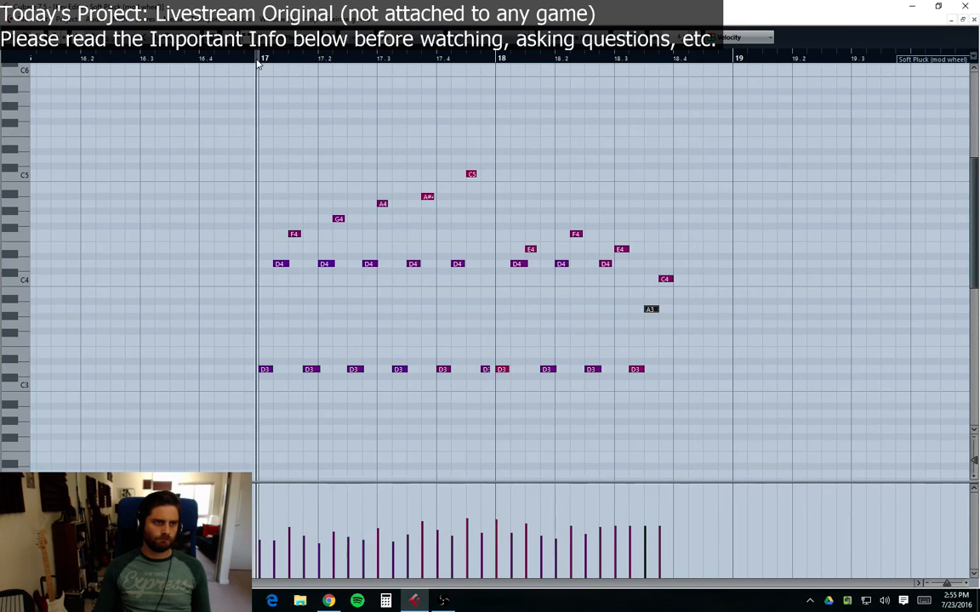
Step: Split the Soft Pluck part at bar 17, delete its earlier section, and reopen the remaining part for editing
click(973, 19)
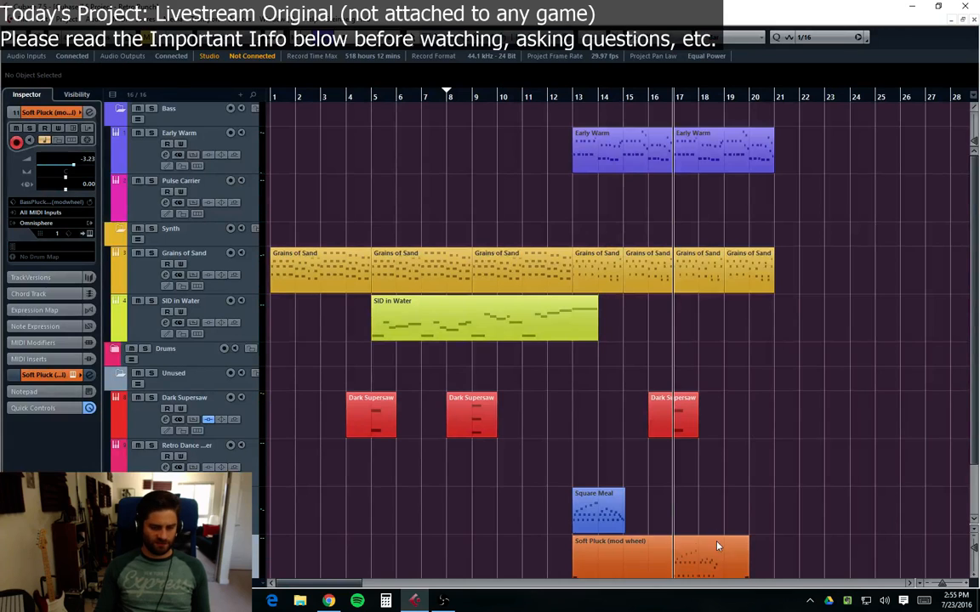
click(644, 486)
key(alt+x)
click(638, 493)
key(Delete)
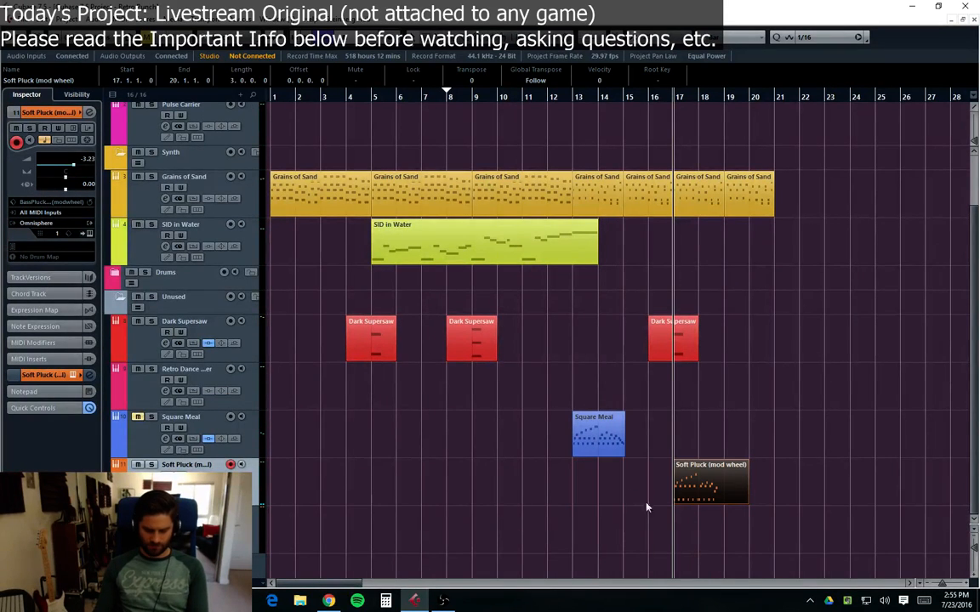
double_click(716, 495)
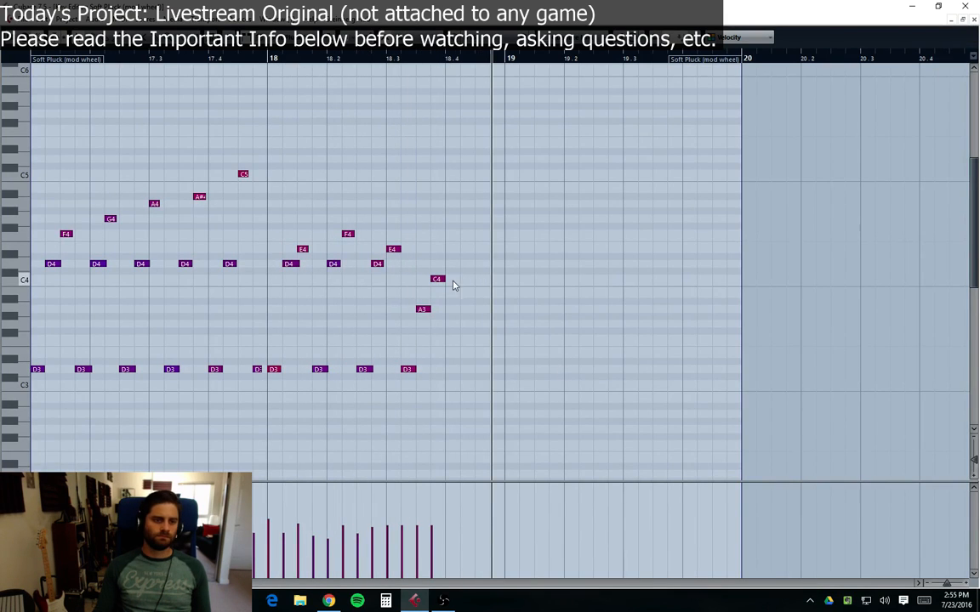
Step: Draw a rising D4, E4, F4 run after the C4 leading into bar 19
key(8)
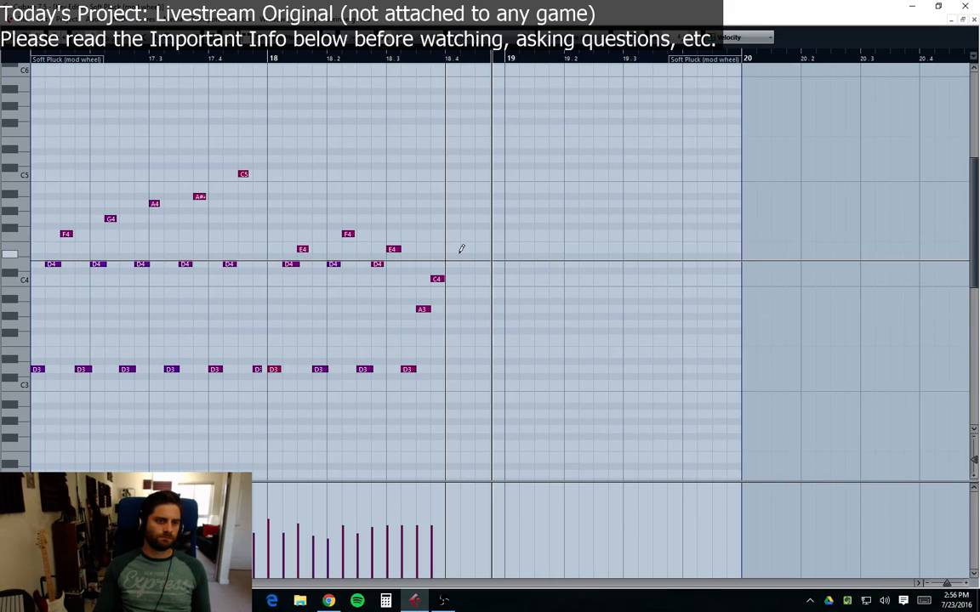
click(452, 264)
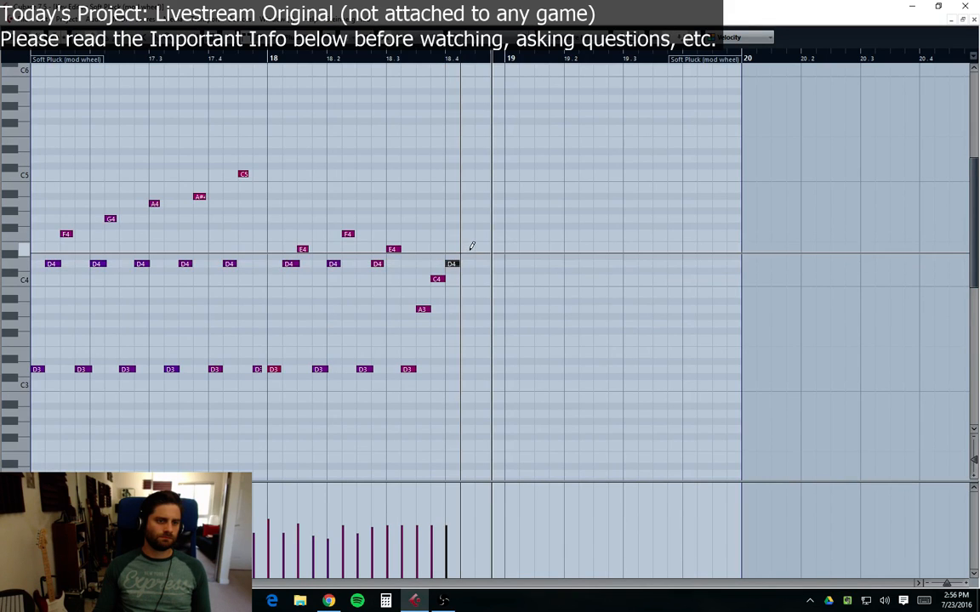
click(466, 249)
click(481, 234)
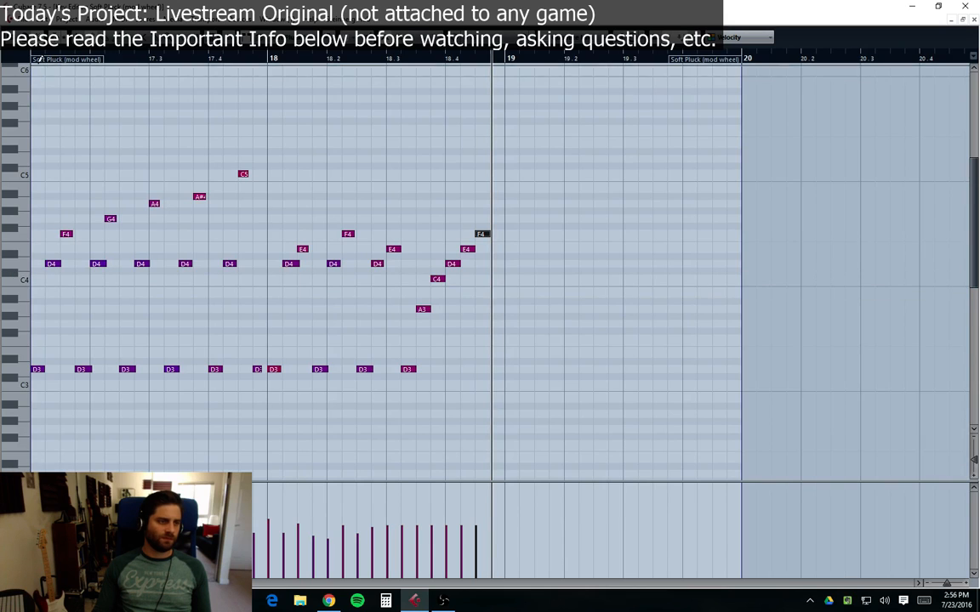
Step: Redraw the velocities of the last few notes around beats 18.3 to 18.4
click(406, 531)
click(422, 522)
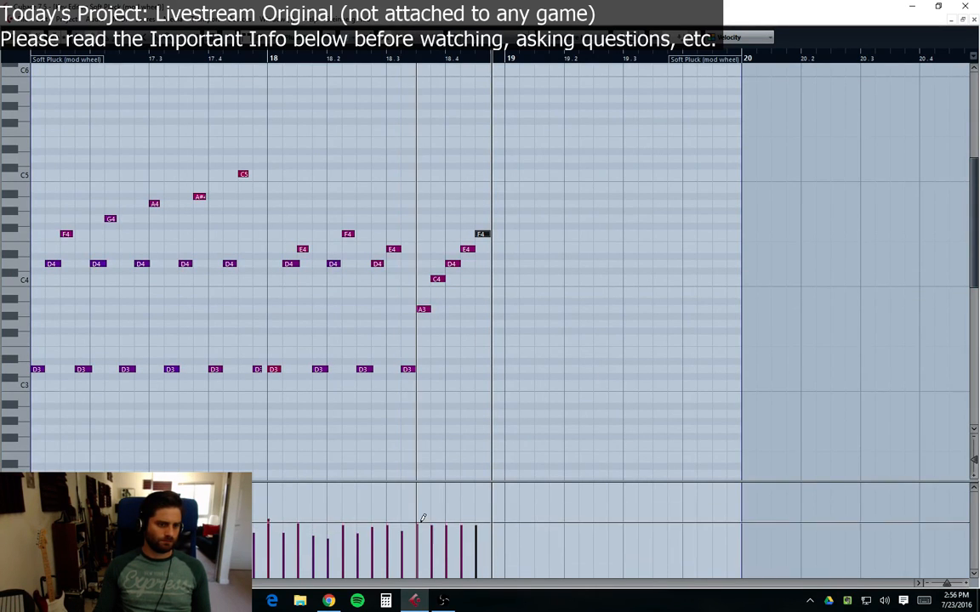
click(436, 535)
click(460, 538)
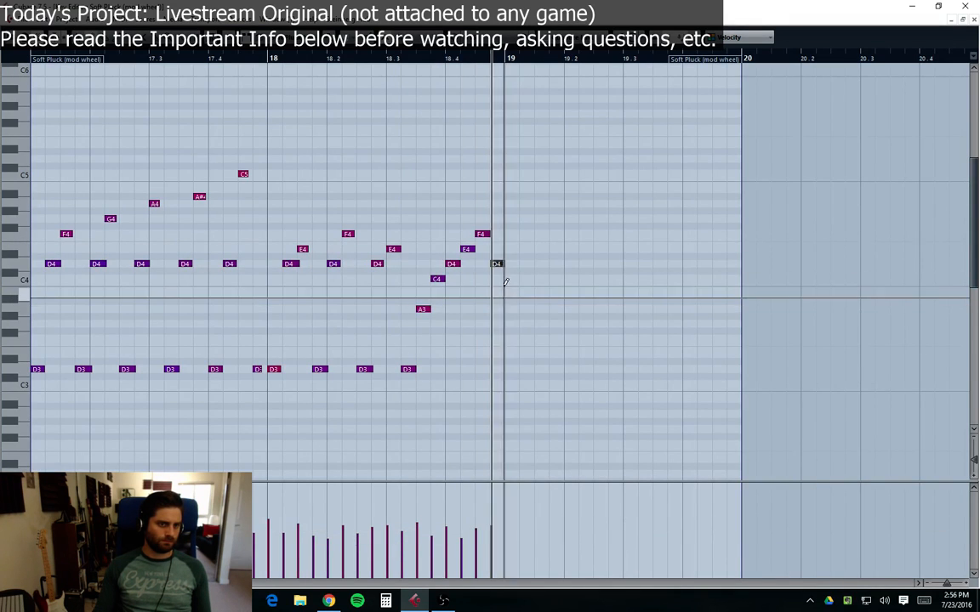
Step: Draw an E4 note at bar 19 and play the phrase from the part start
click(499, 265)
drag(500, 278, 502, 247)
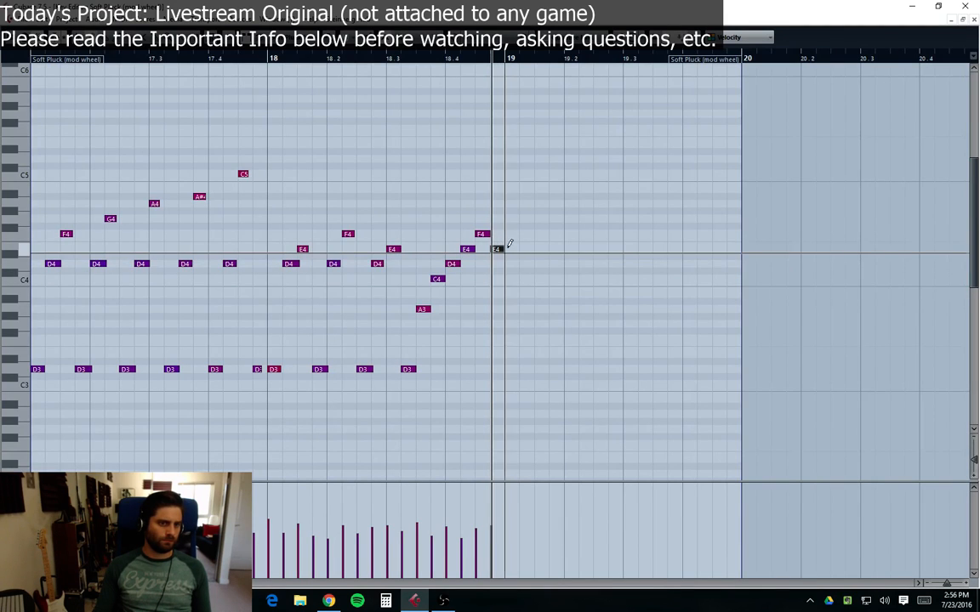
click(32, 57)
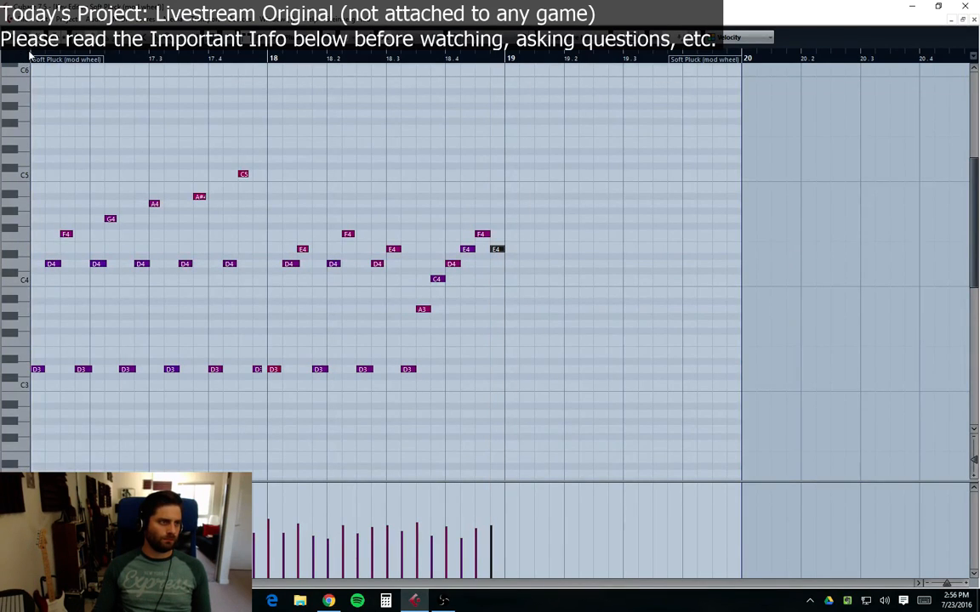
key(space)
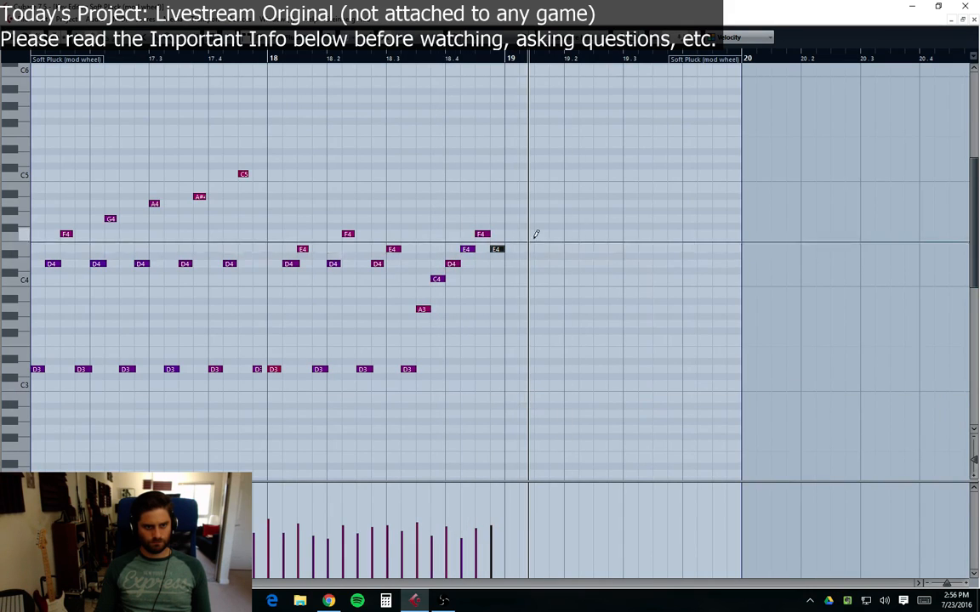
Step: Lower the bar 19 note to D4, close the editor and play the arrangement
drag(496, 260, 496, 266)
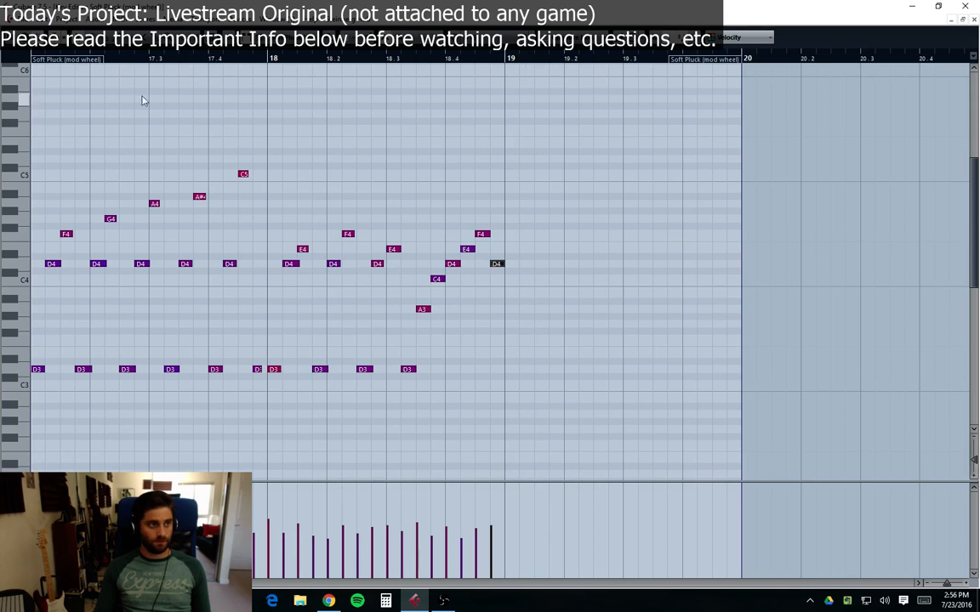
click(975, 20)
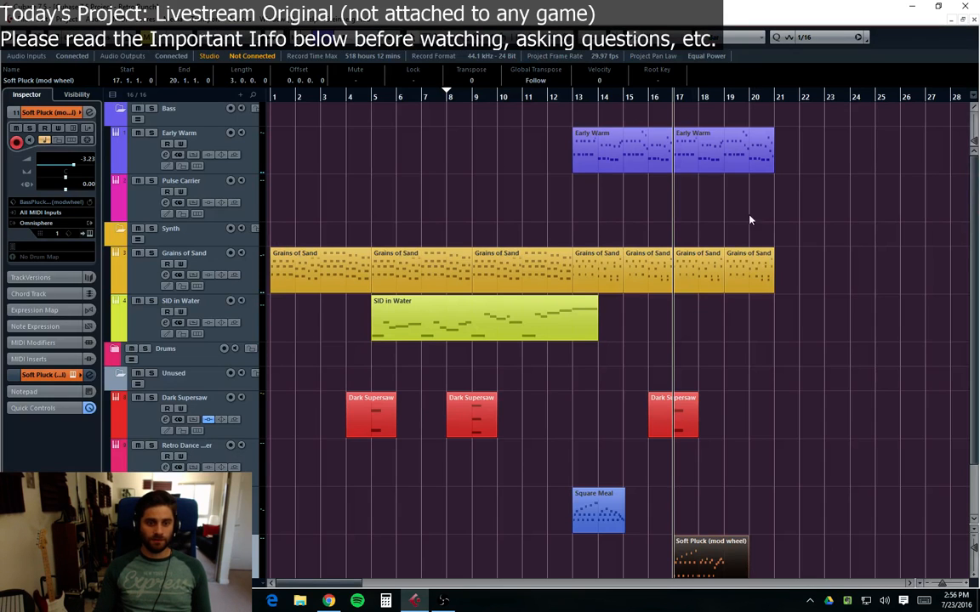
key(space)
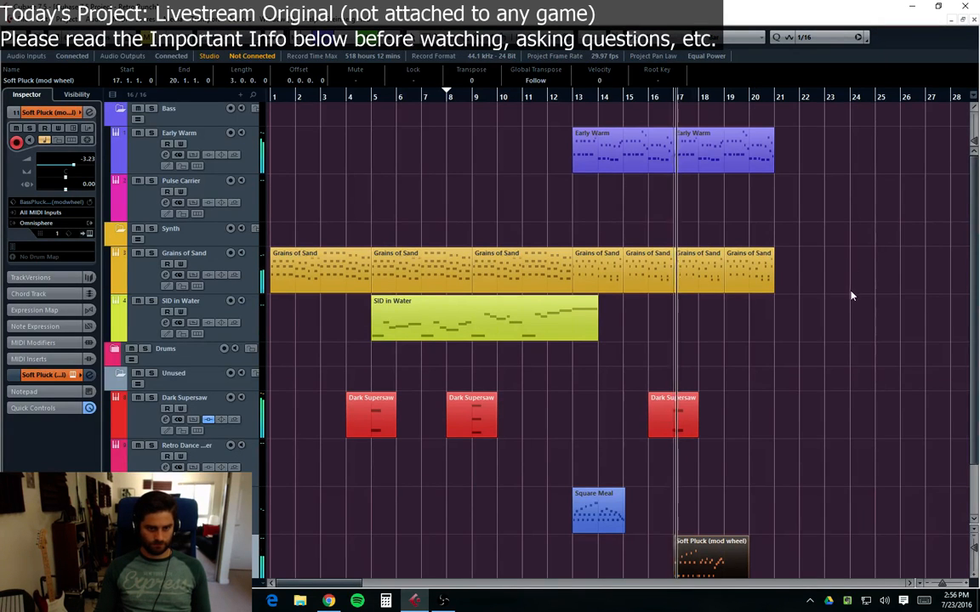
Step: Open the Soft Pluck channel settings and lower its fader to about -4.88 dB
scroll(853, 280, down, 3)
click(166, 487)
drag(704, 296, 704, 302)
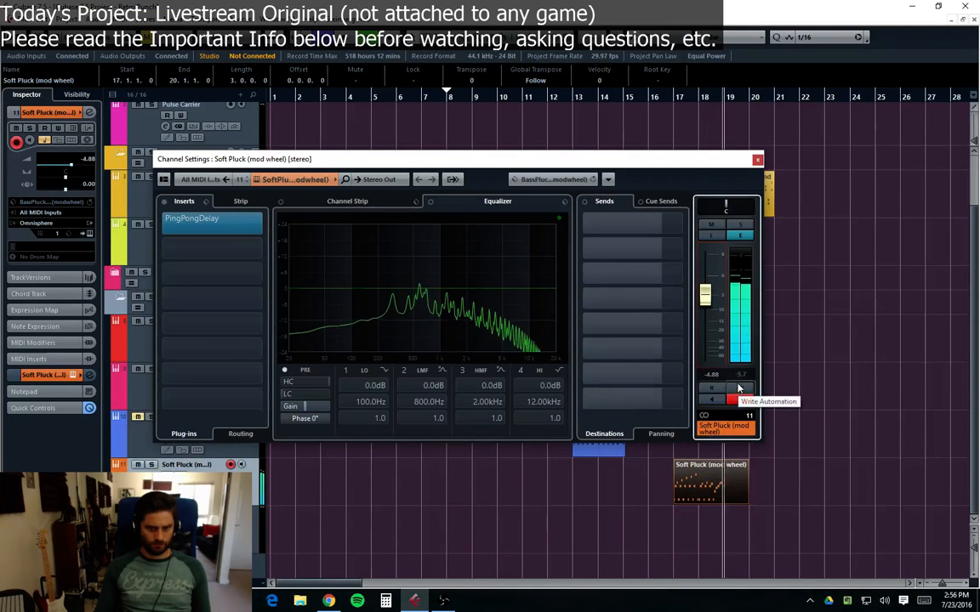
Step: Close the channel settings and open the Soft Pluck part in the note editor at its start
click(757, 159)
double_click(710, 492)
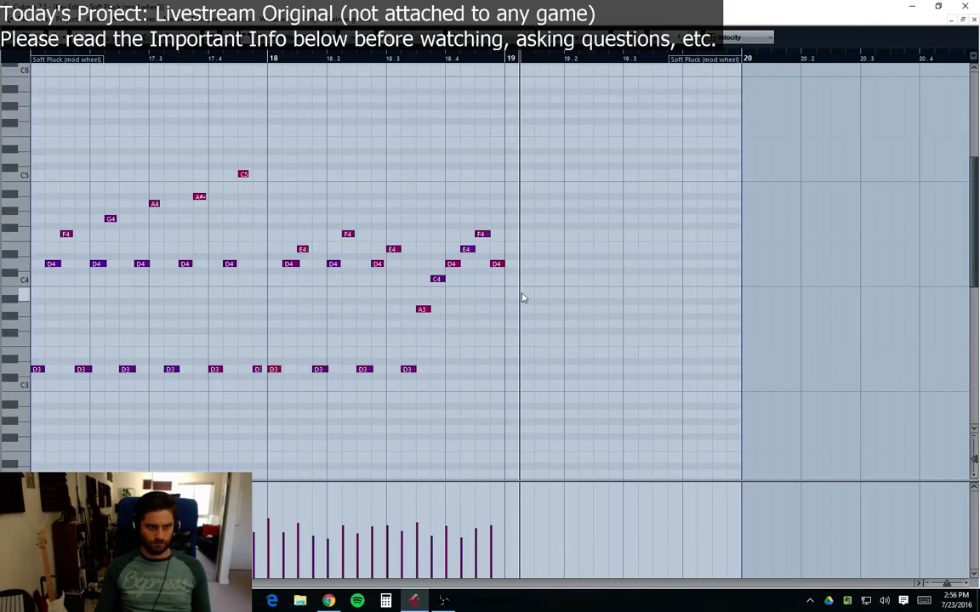
click(34, 58)
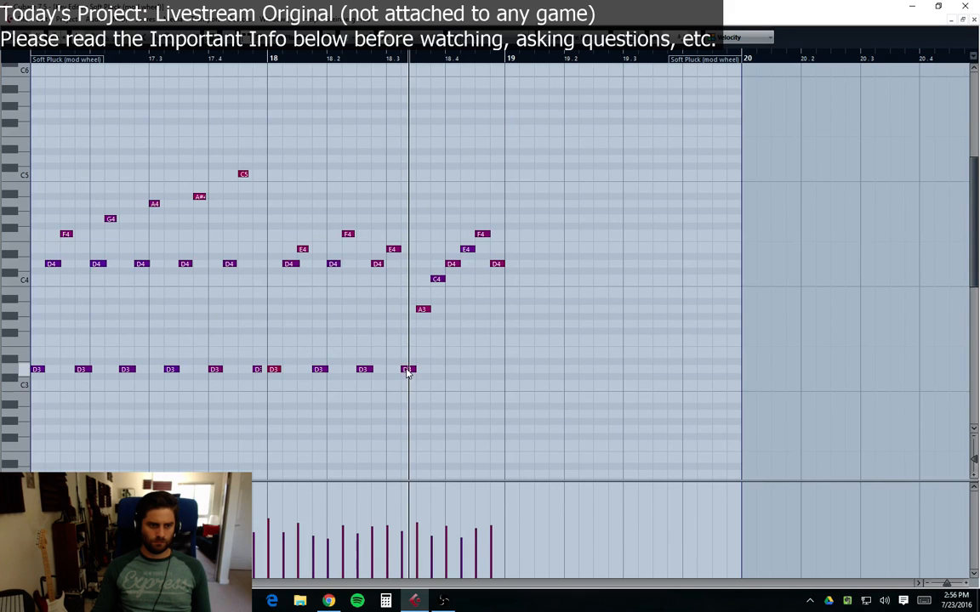
Step: Raise the final note before bar 19 from D4 to E4
drag(407, 374, 409, 339)
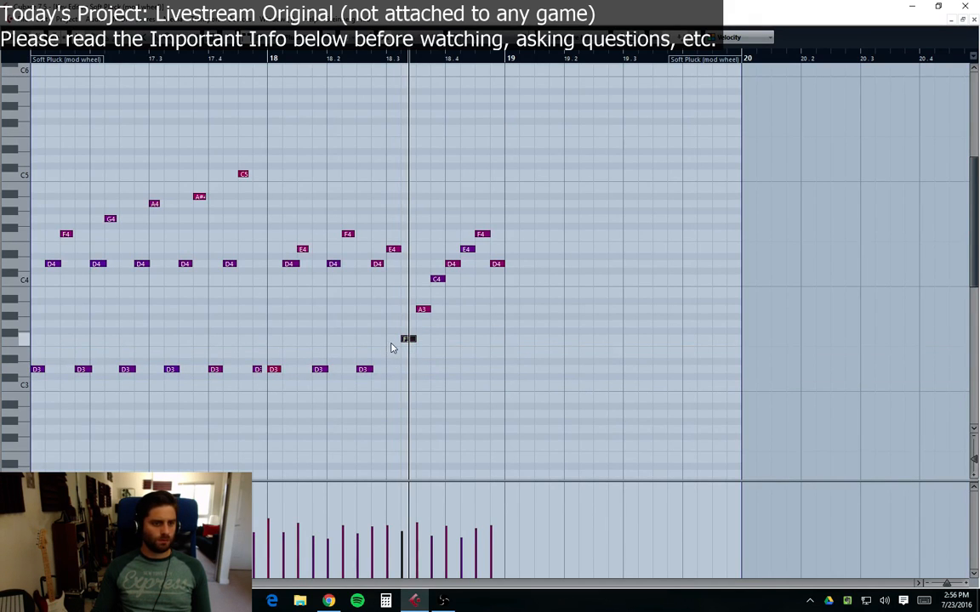
drag(410, 345, 408, 372)
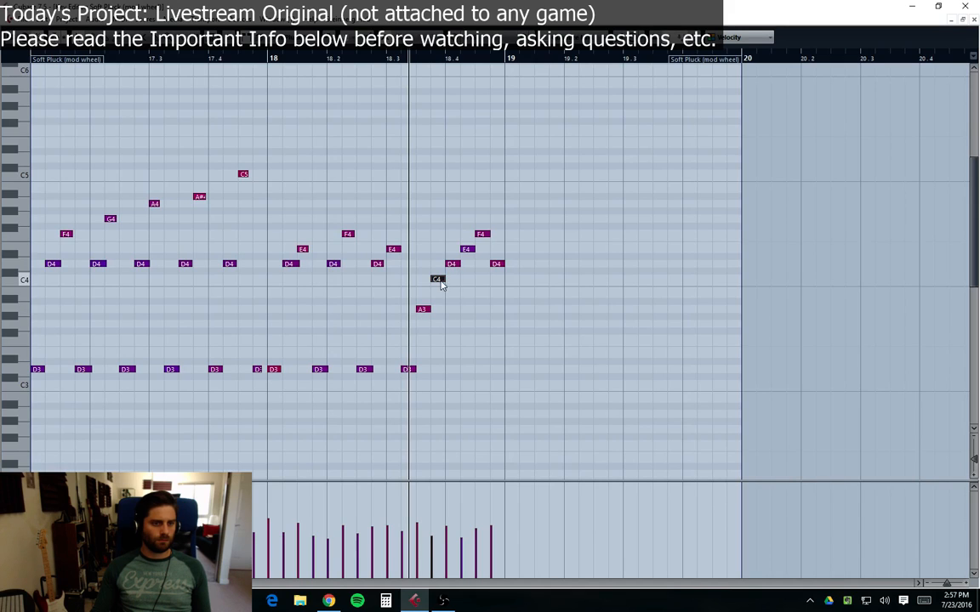
click(466, 250)
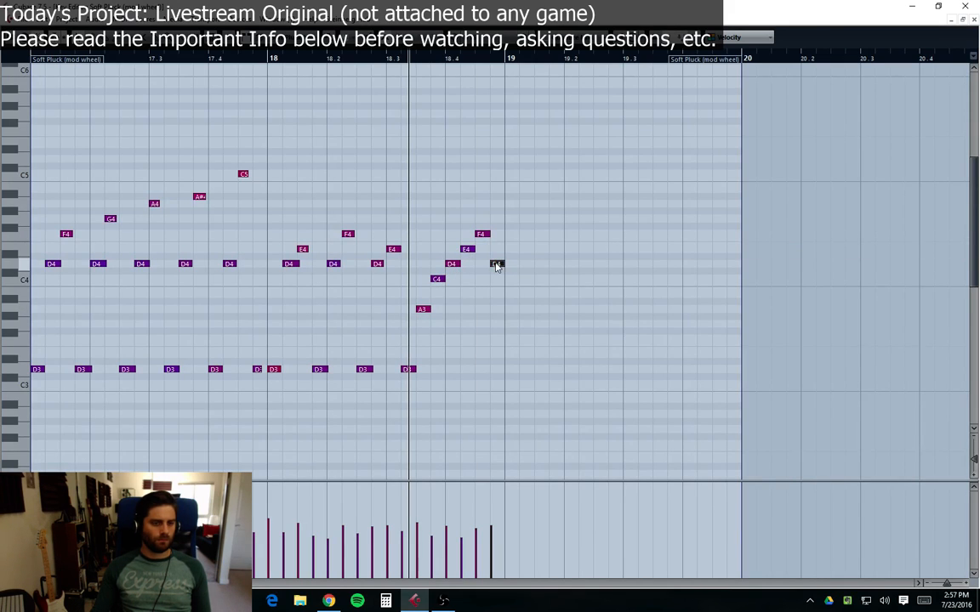
drag(495, 251, 423, 313)
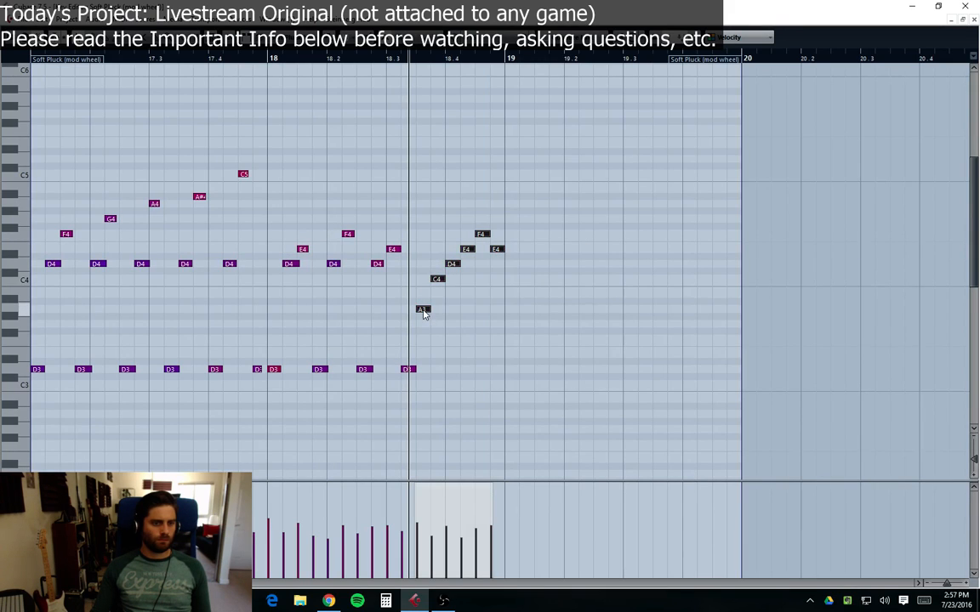
click(426, 324)
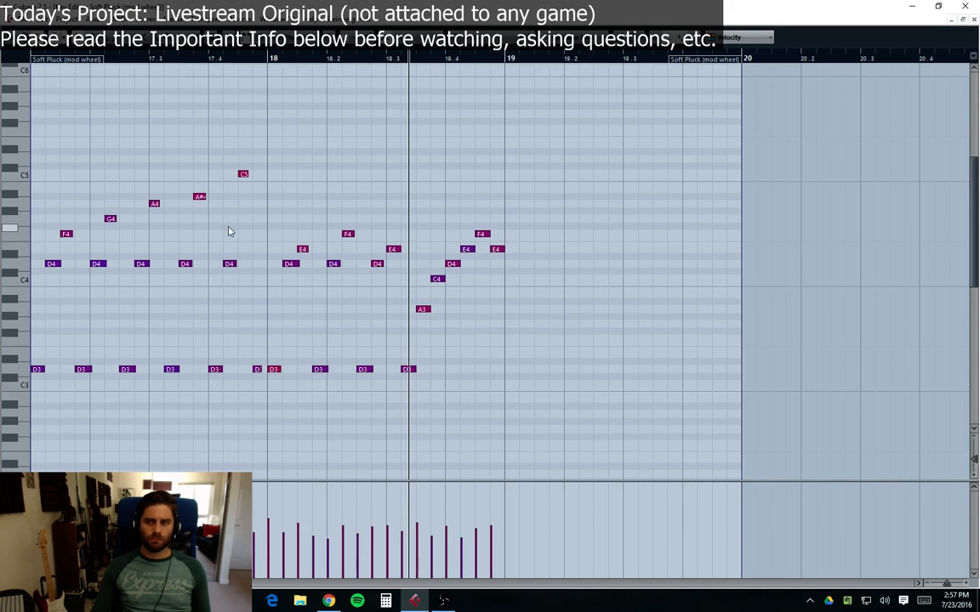
Step: Play the phrase from the part start and return to the project window
click(35, 59)
key(space)
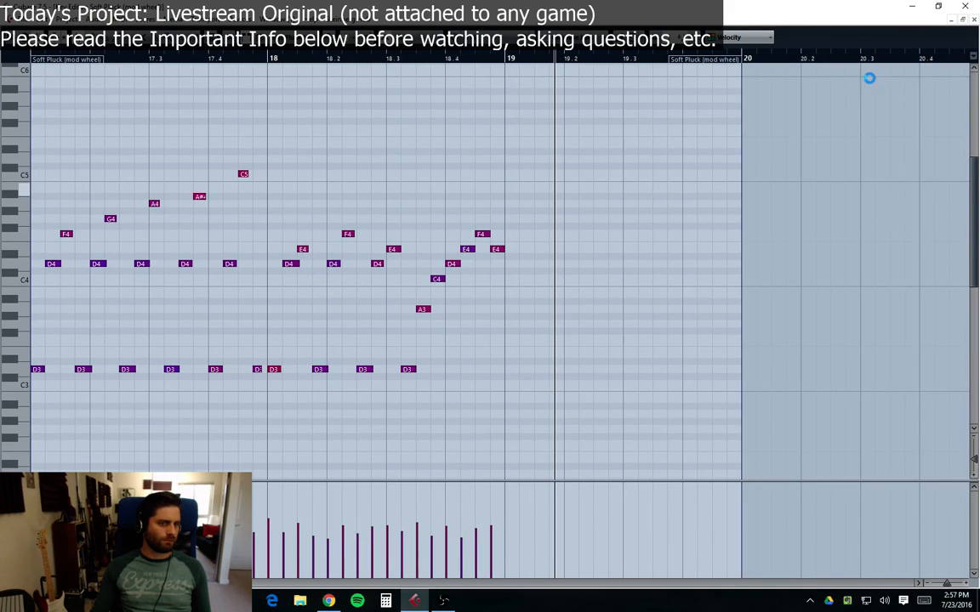
key(Return)
scroll(812, 539, down, 3)
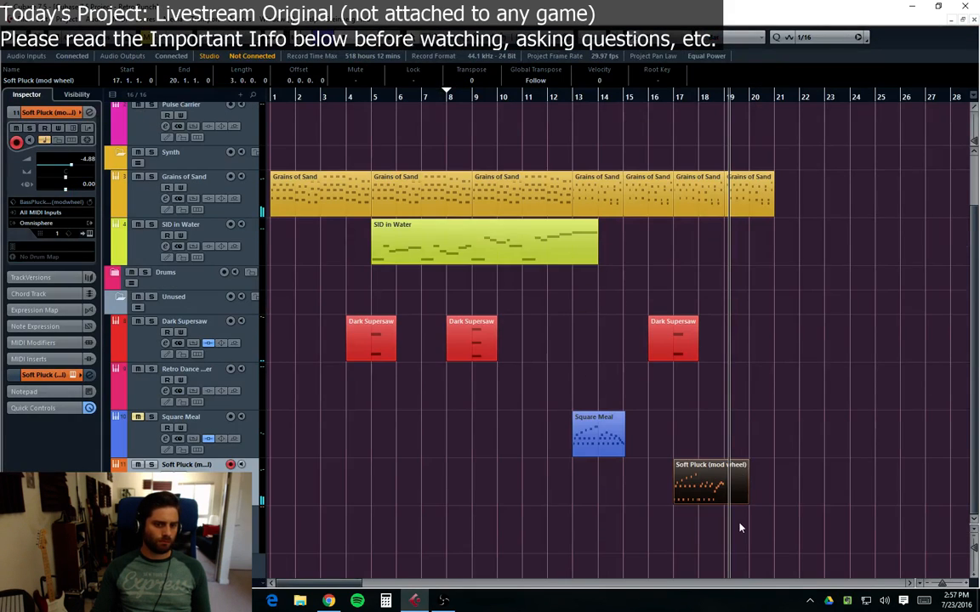
Step: Remove the Soft Pluck part's section after bar 19 and reopen the part in the editor
alt+click(728, 501)
key(Delete)
double_click(698, 485)
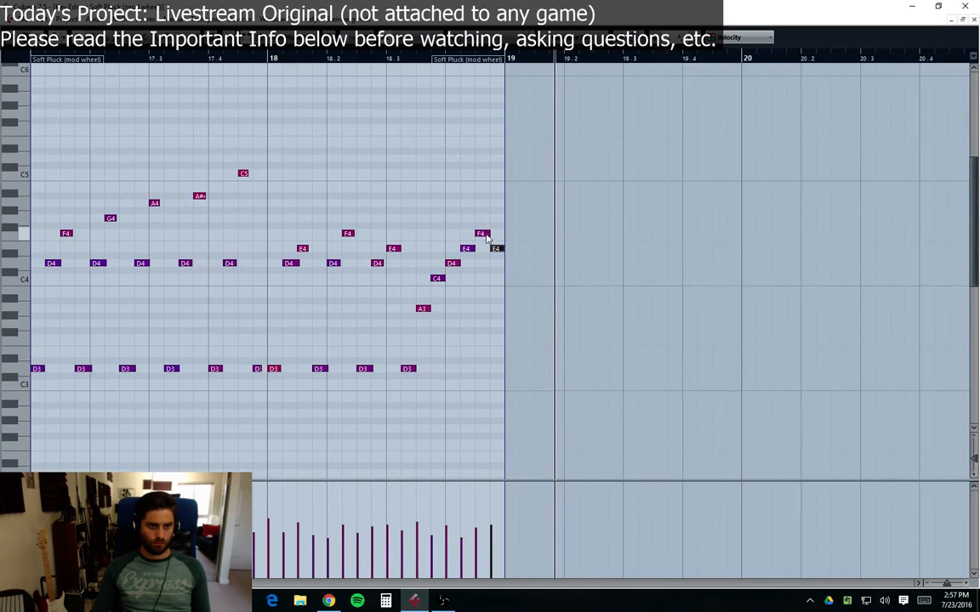
Step: Lower the last note before bar 19 to A3 and play from the part start
drag(498, 259, 499, 312)
click(34, 58)
key(space)
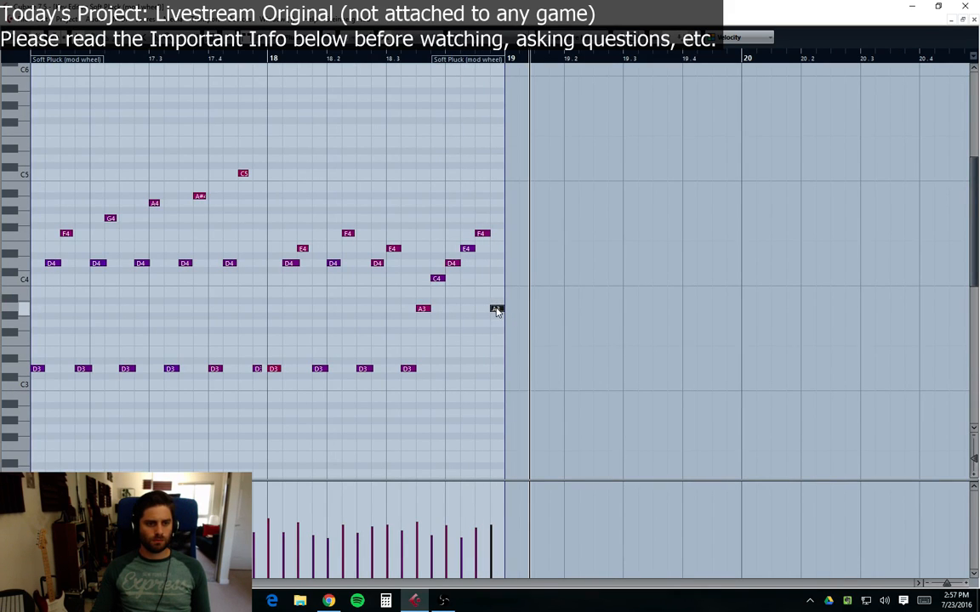
Step: Raise that last note to C4 and close the note editor
drag(497, 311, 498, 284)
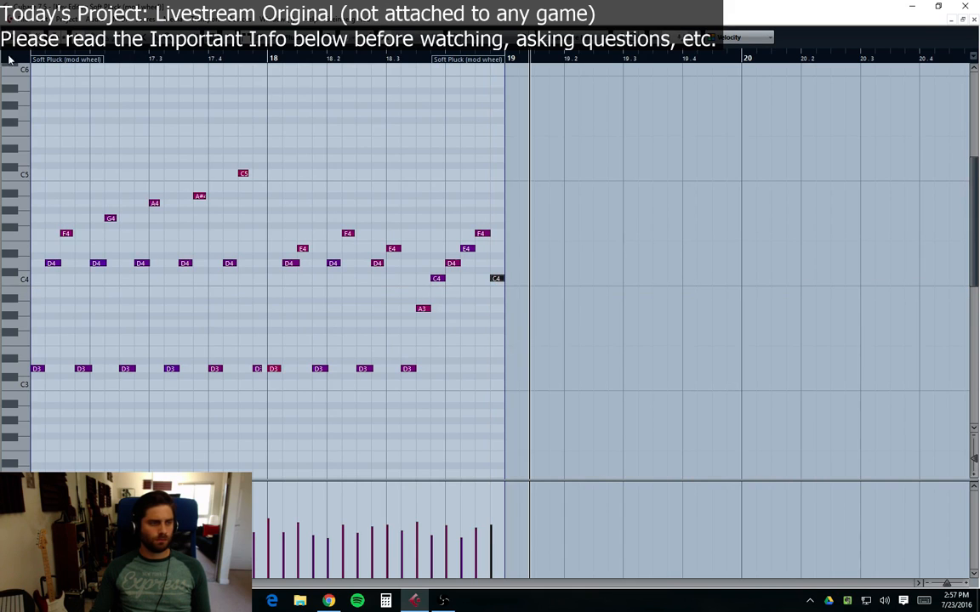
click(34, 60)
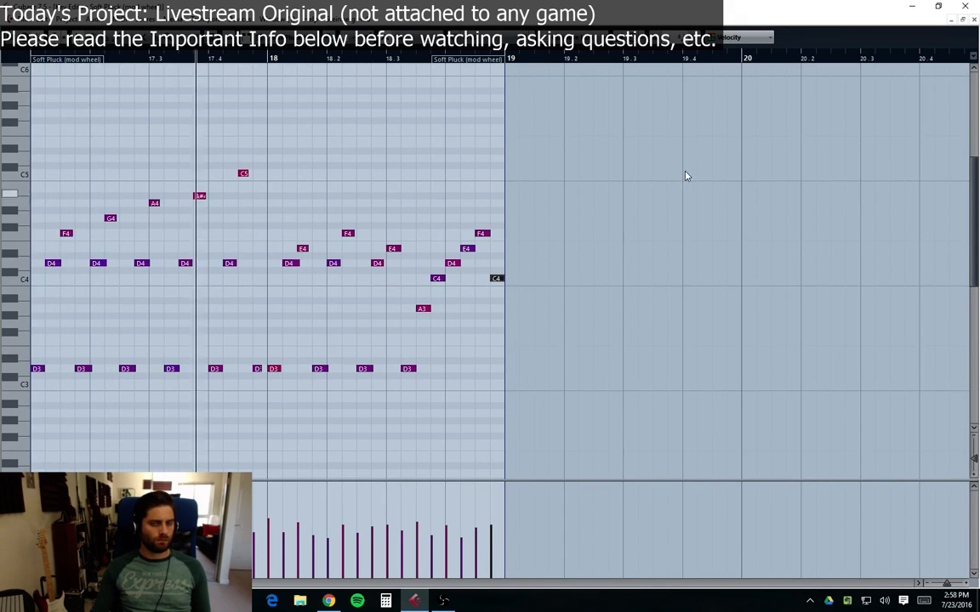
click(952, 19)
Step: Reopen the Soft Pluck part briefly, close the editor and play the arrangement
scroll(727, 480, down, 2)
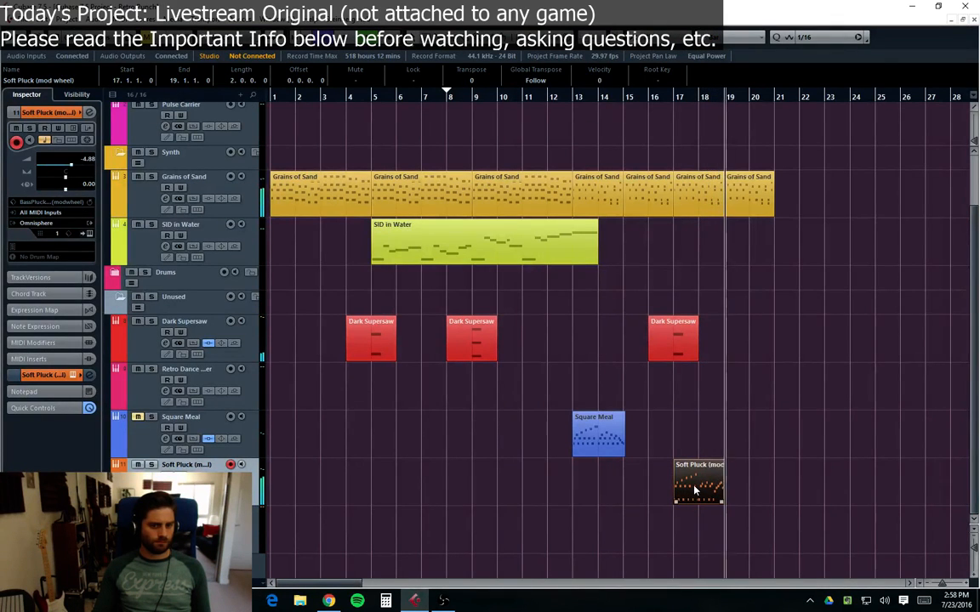
double_click(696, 491)
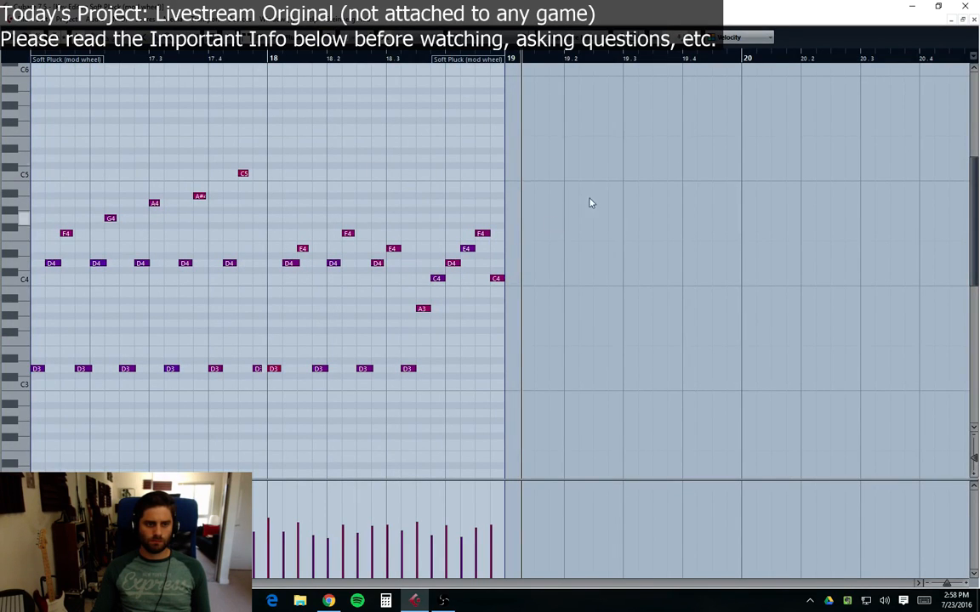
click(975, 20)
scroll(737, 512, down, 3)
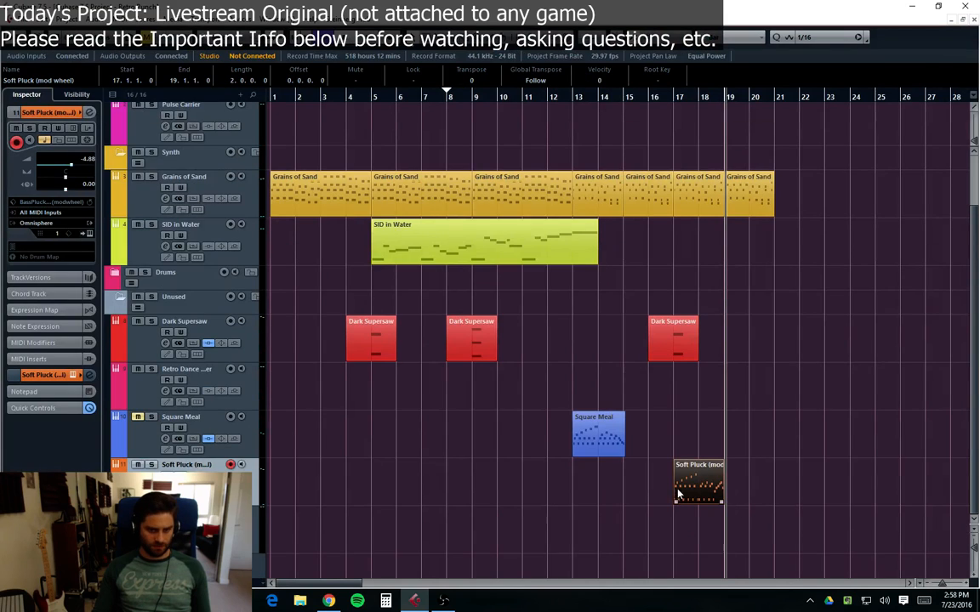
key(space)
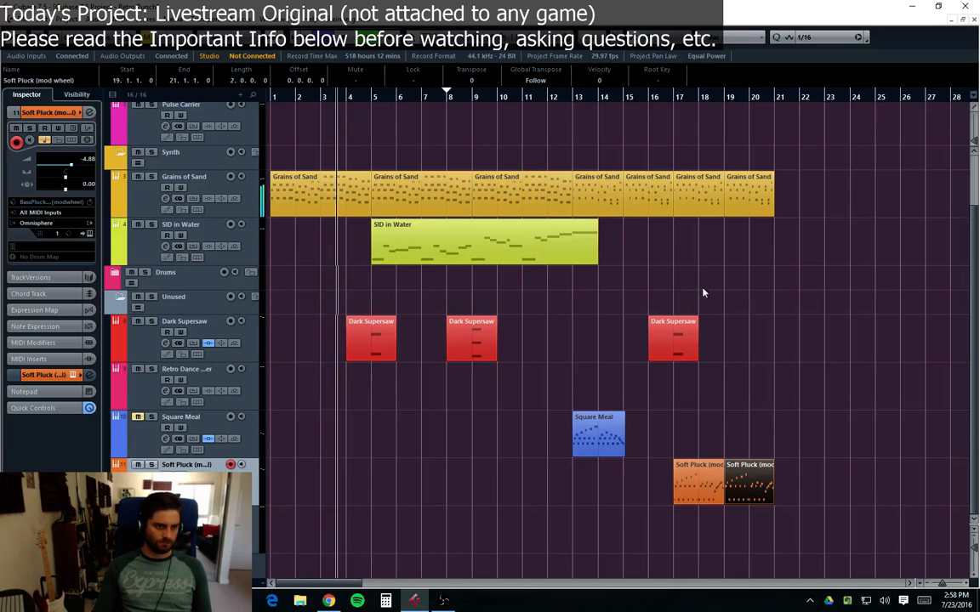
Step: Expand the Drums folder to inspect its tracks, then collapse it again
click(713, 370)
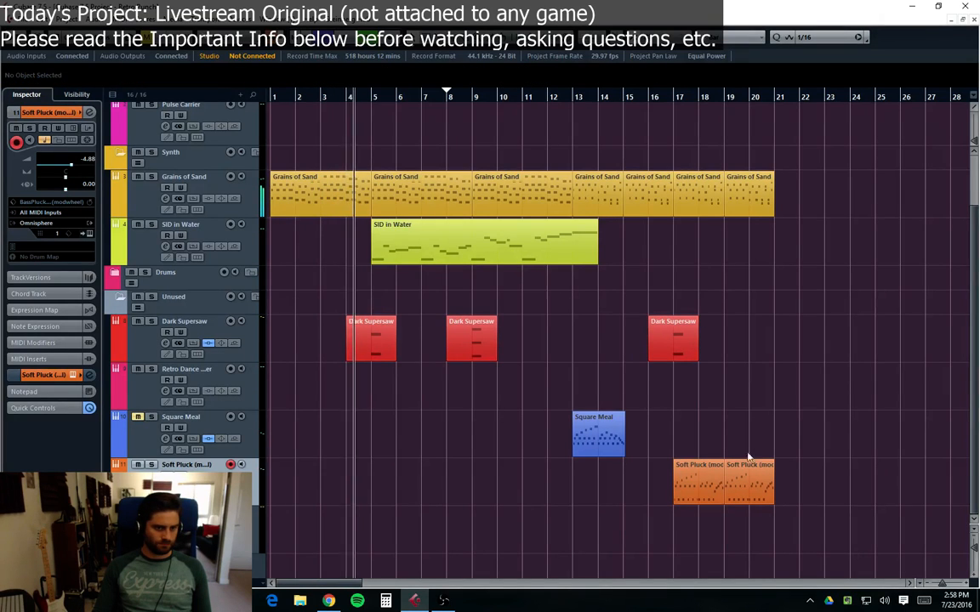
click(117, 274)
click(132, 322)
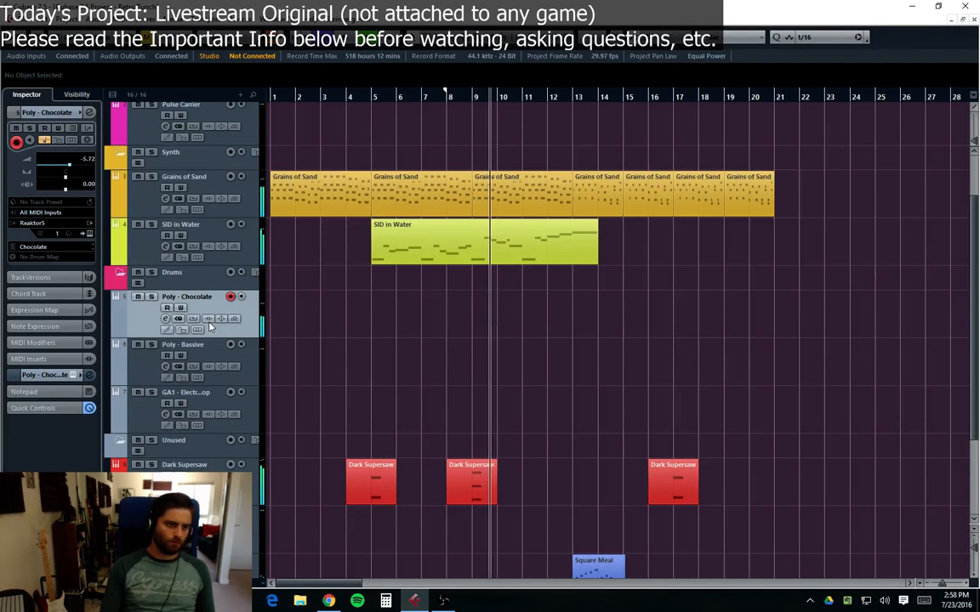
click(119, 272)
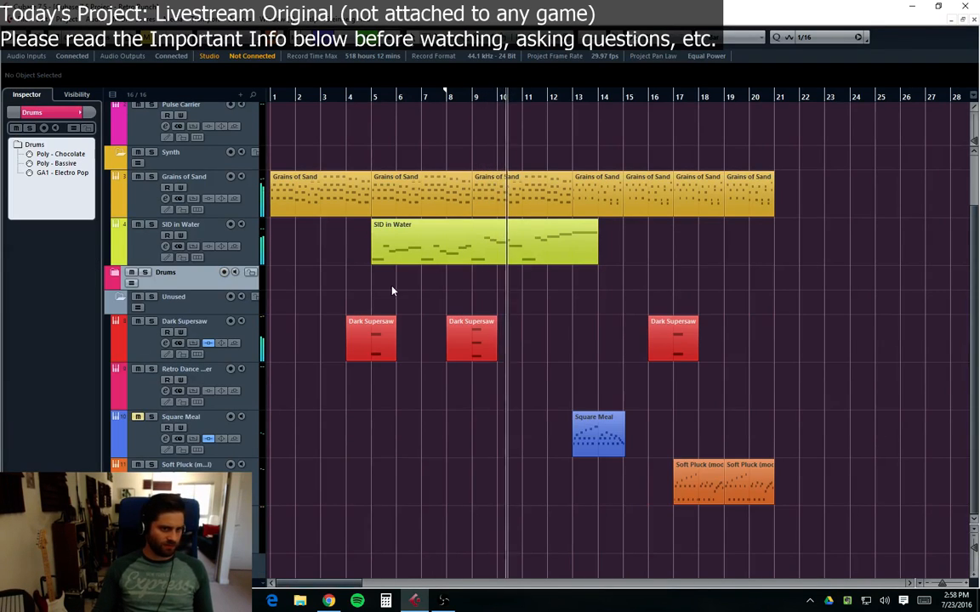
scroll(599, 358, up, 2)
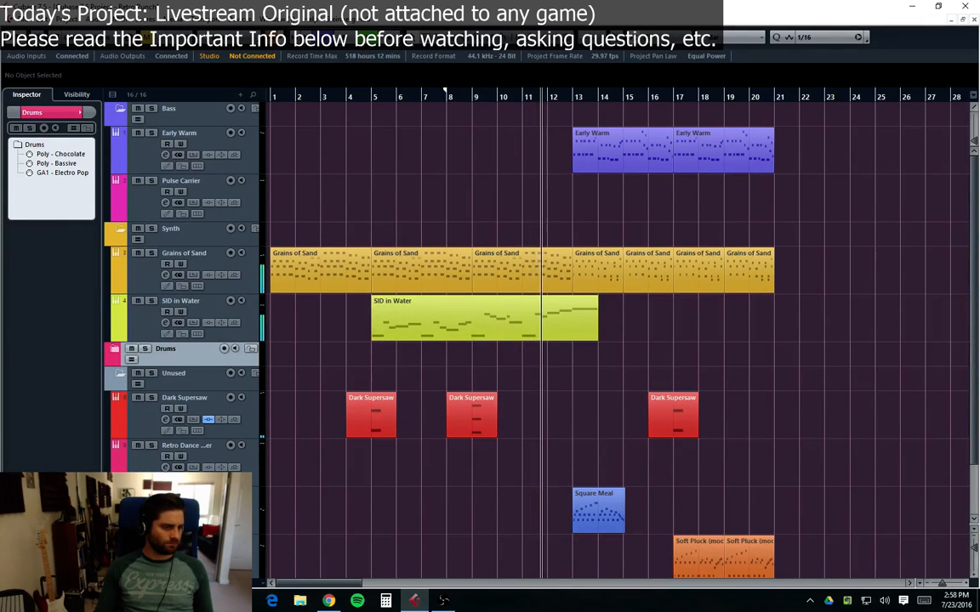
Step: Mute the Square Meal part at bar 13
click(197, 551)
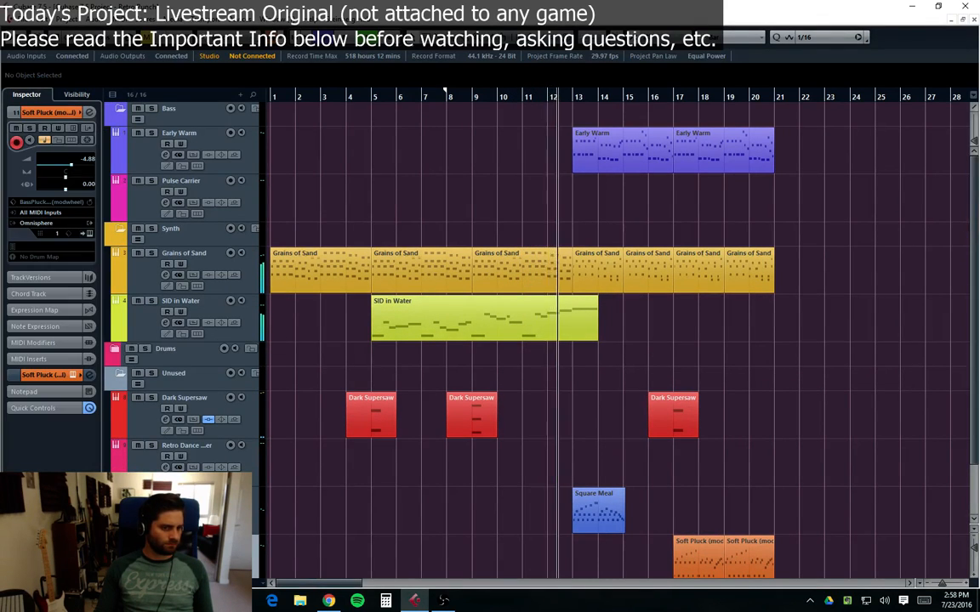
click(196, 510)
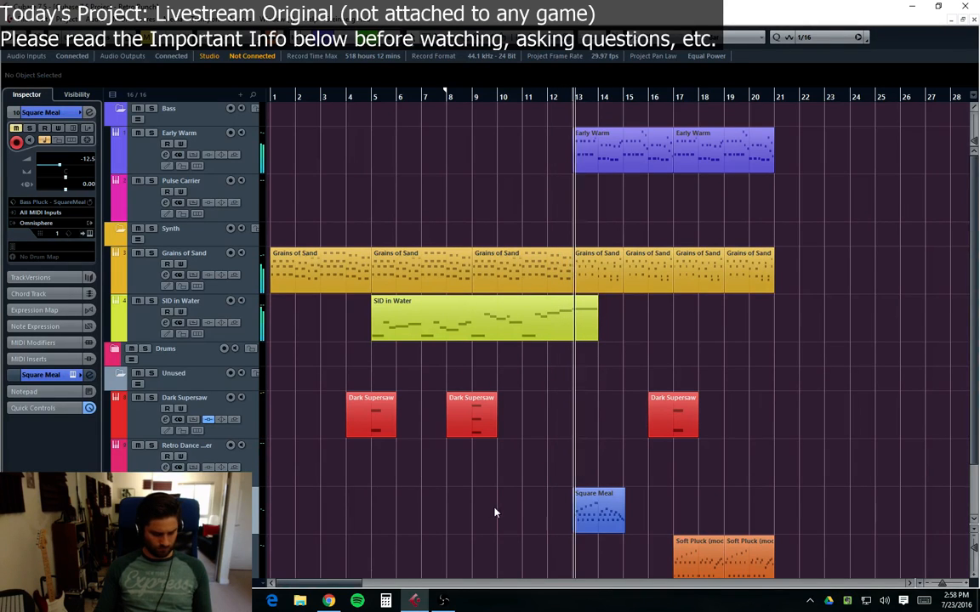
click(614, 515)
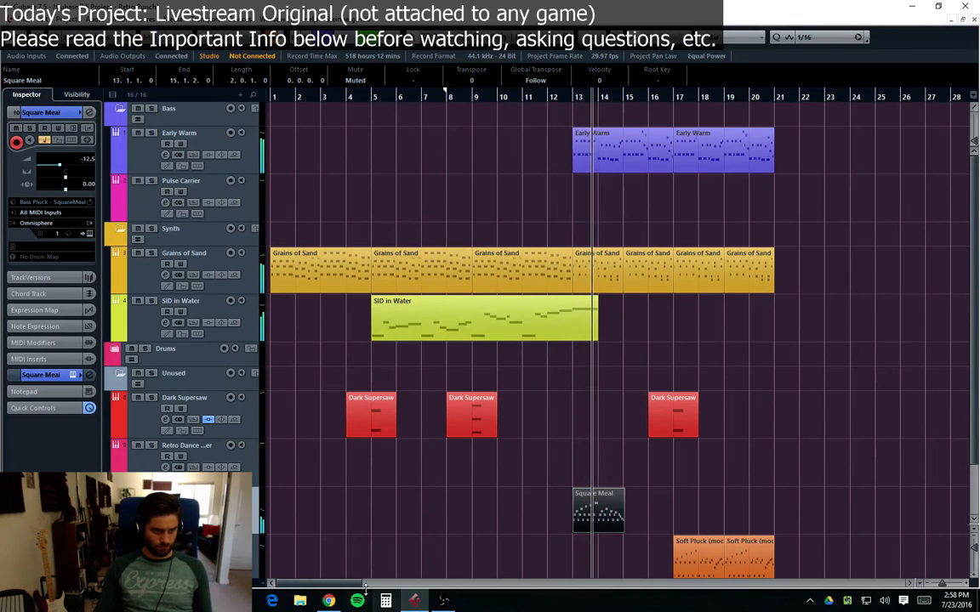
Step: Move the Soft Pluck track up above the Square Meal track
click(196, 477)
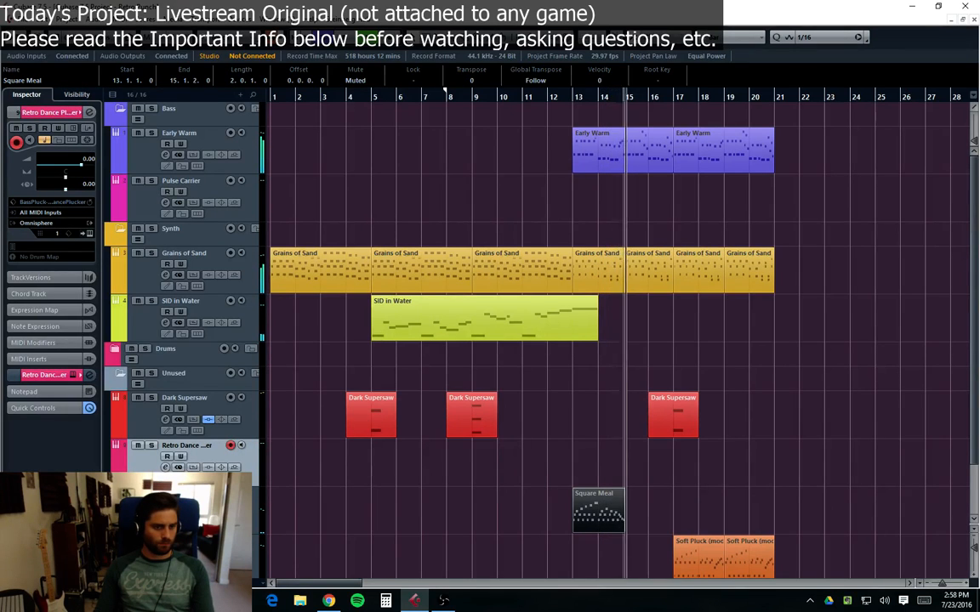
drag(156, 552, 154, 468)
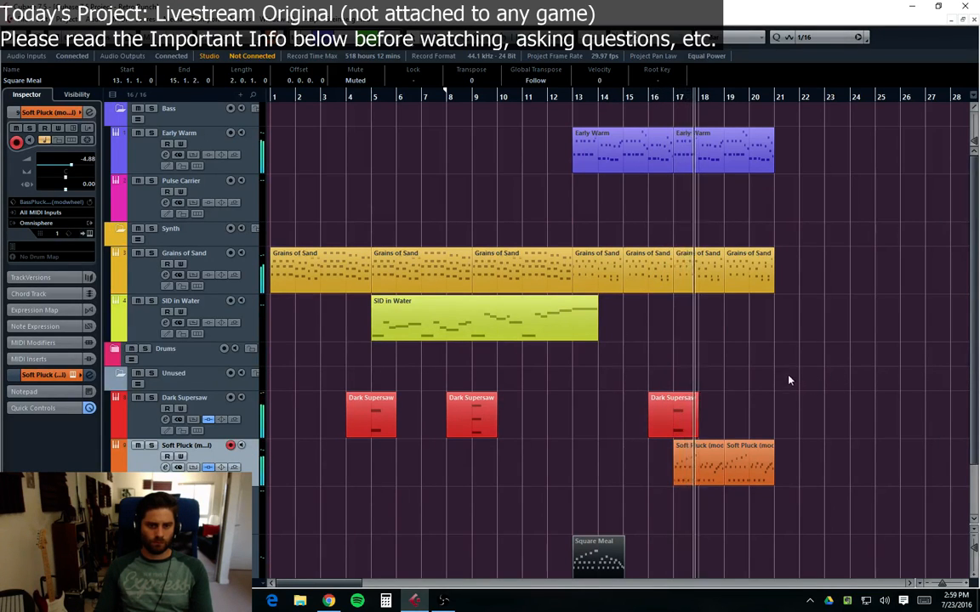
click(166, 466)
Step: Lower the Soft Pluck fader to about -7.81 dB and close the channel settings
drag(705, 297, 704, 309)
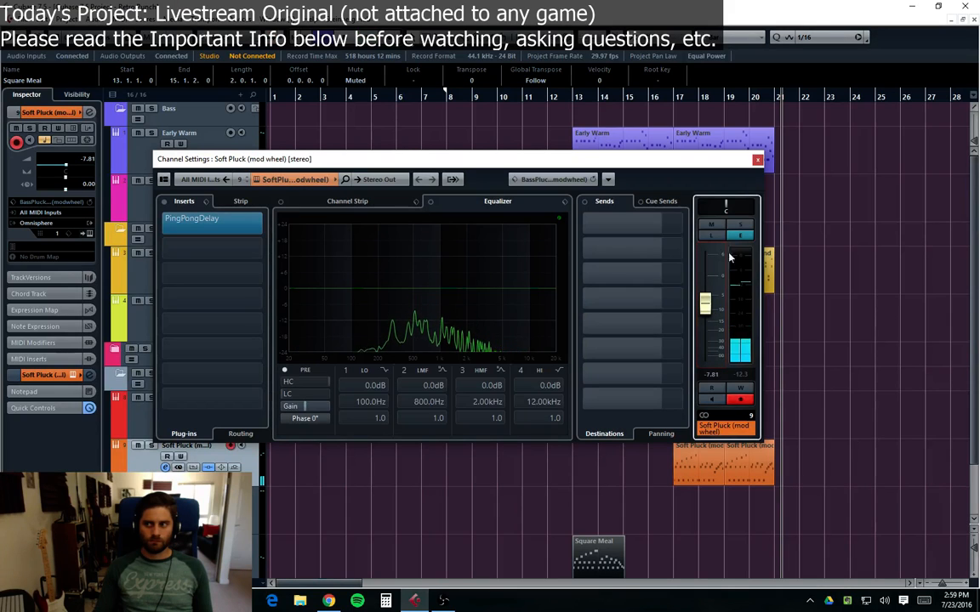
click(757, 162)
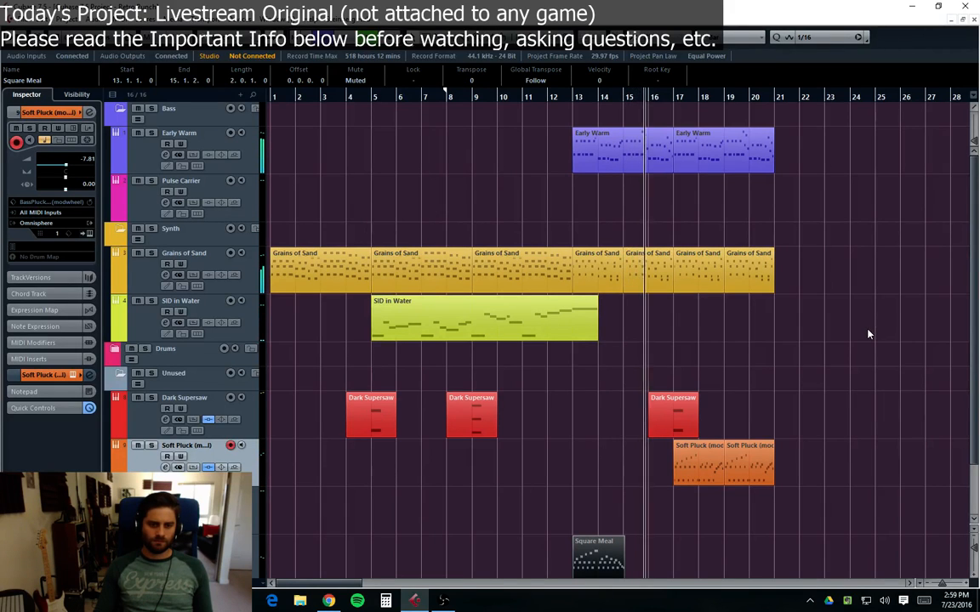
Step: Reopen the Soft Pluck channel settings and lower its fader to about -9.02 dB
click(507, 457)
key(e)
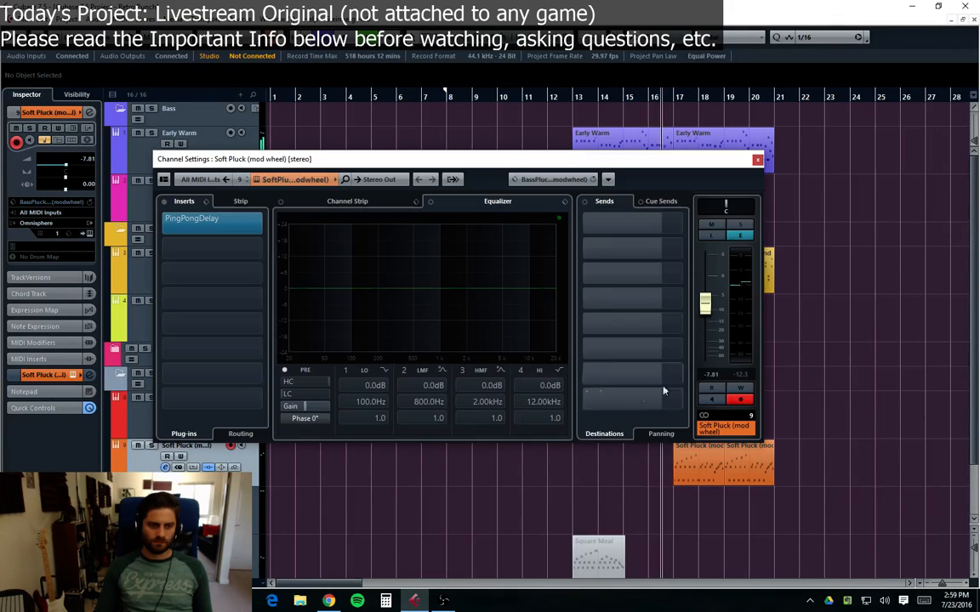
drag(705, 311, 705, 313)
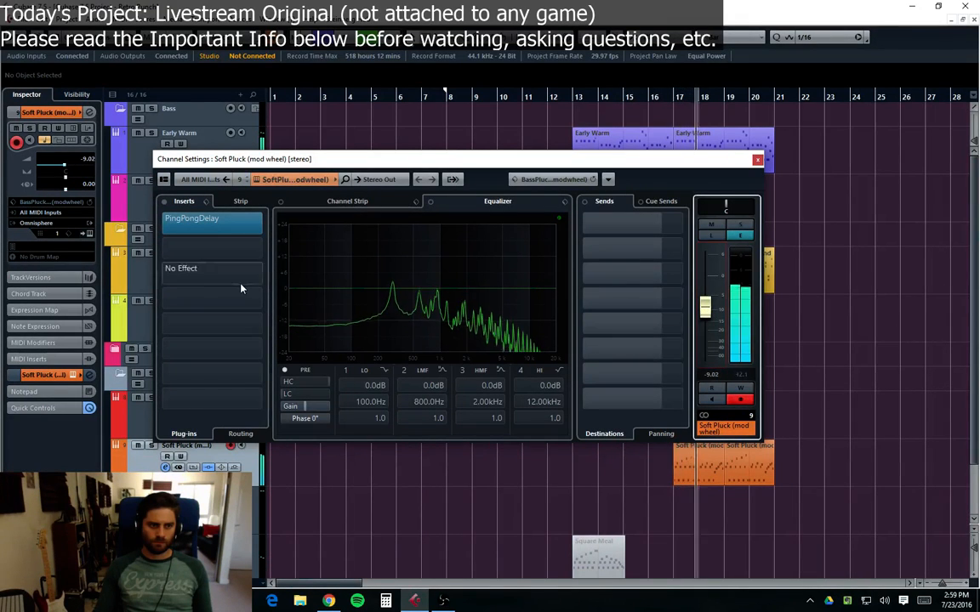
Step: Add the RoomWorks SE reverb to the second insert slot of Soft Pluck
click(216, 253)
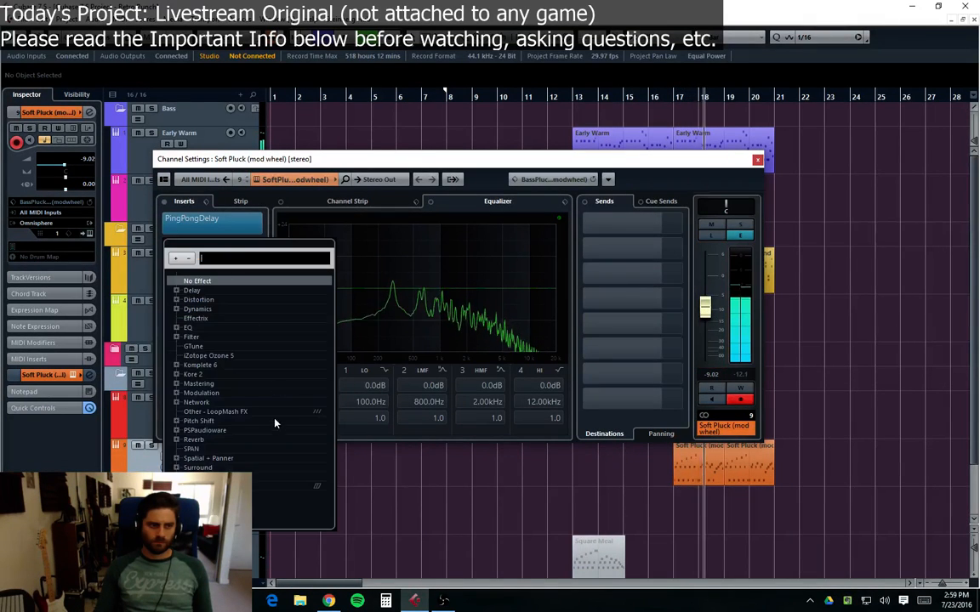
click(177, 440)
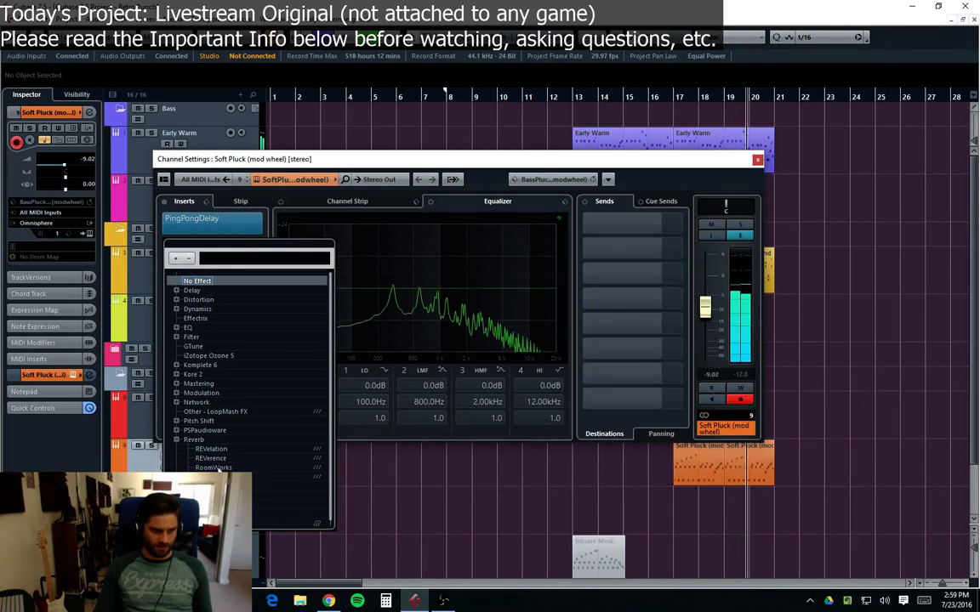
click(213, 476)
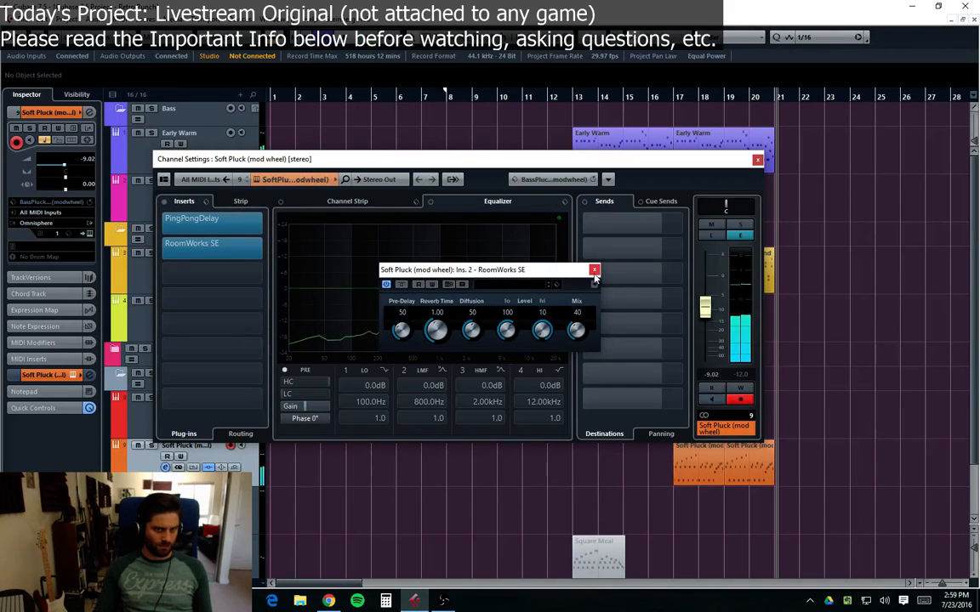
Step: Replace the RoomWorks SE insert on Soft Pluck with the full RoomWorks reverb, discarding the old plugin's changes
scroll(432, 339, down, 5)
scroll(432, 337, up, 5)
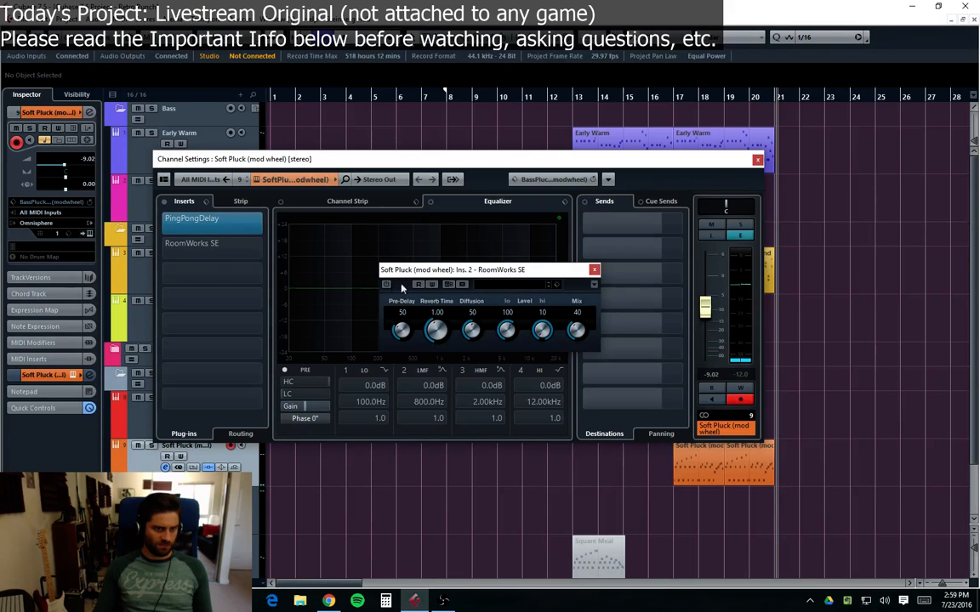
click(204, 245)
click(262, 248)
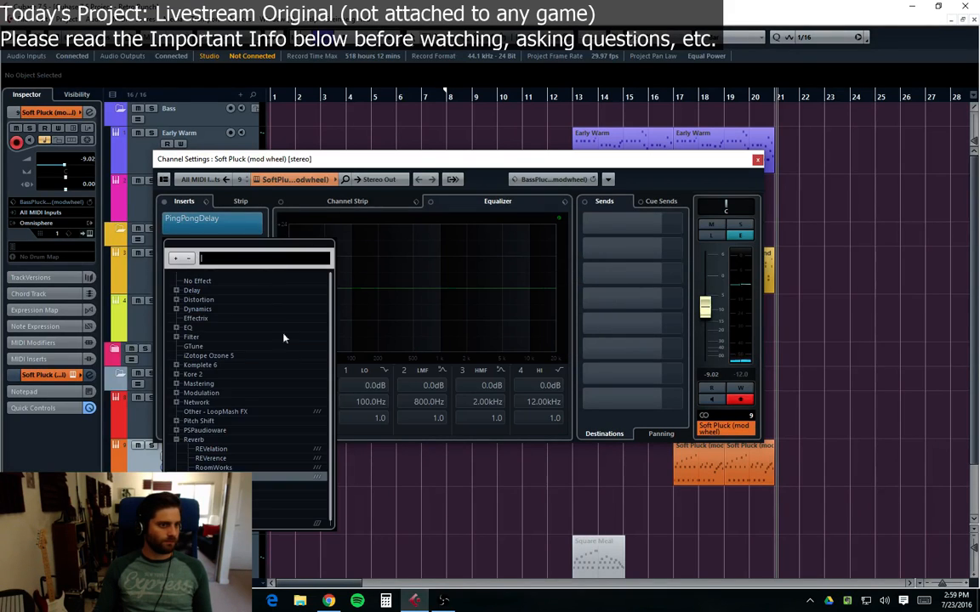
click(212, 467)
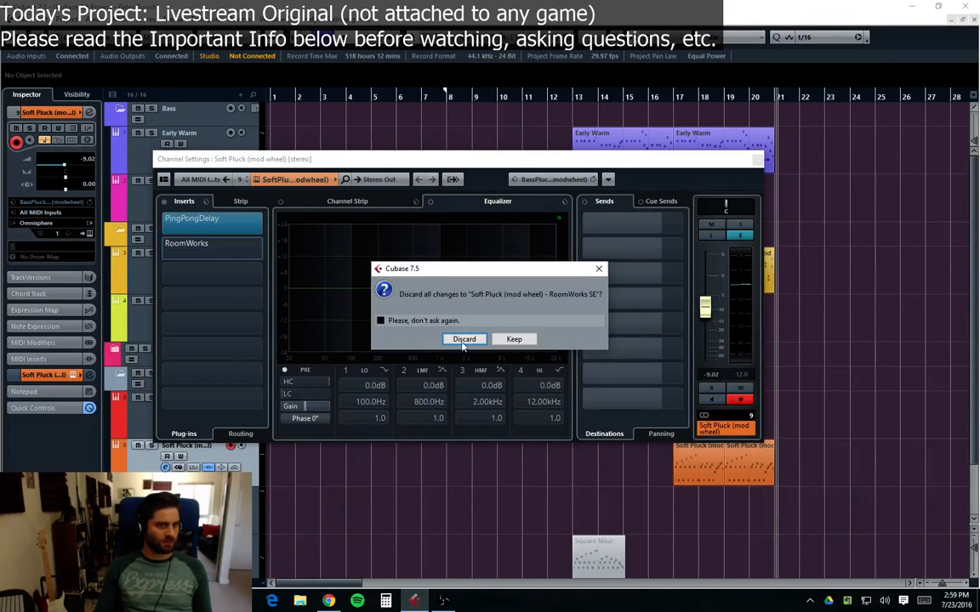
click(462, 338)
Step: Load the Hall Church preset into the RoomWorks insert on Soft Pluck
click(399, 280)
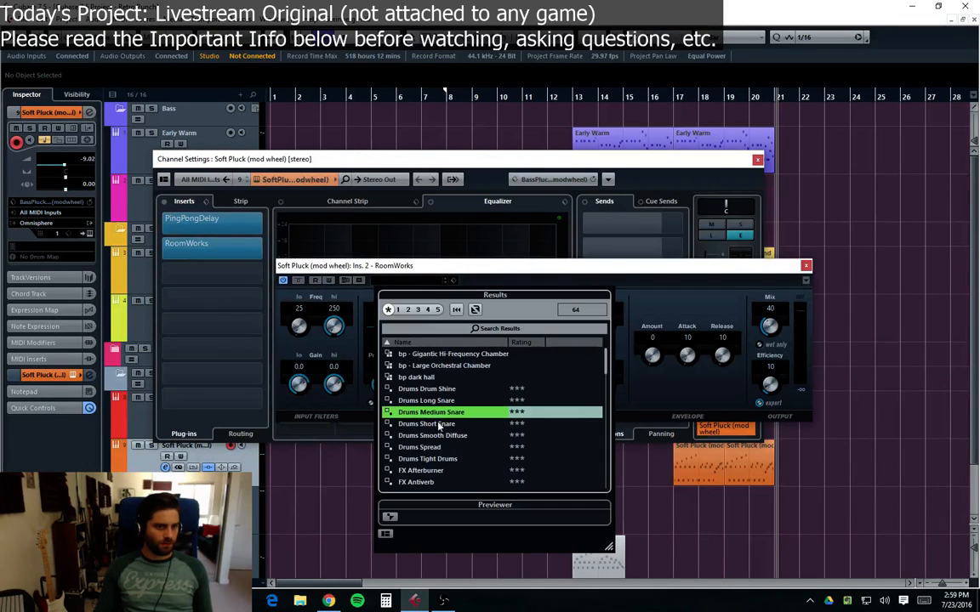
scroll(439, 425, down, 10)
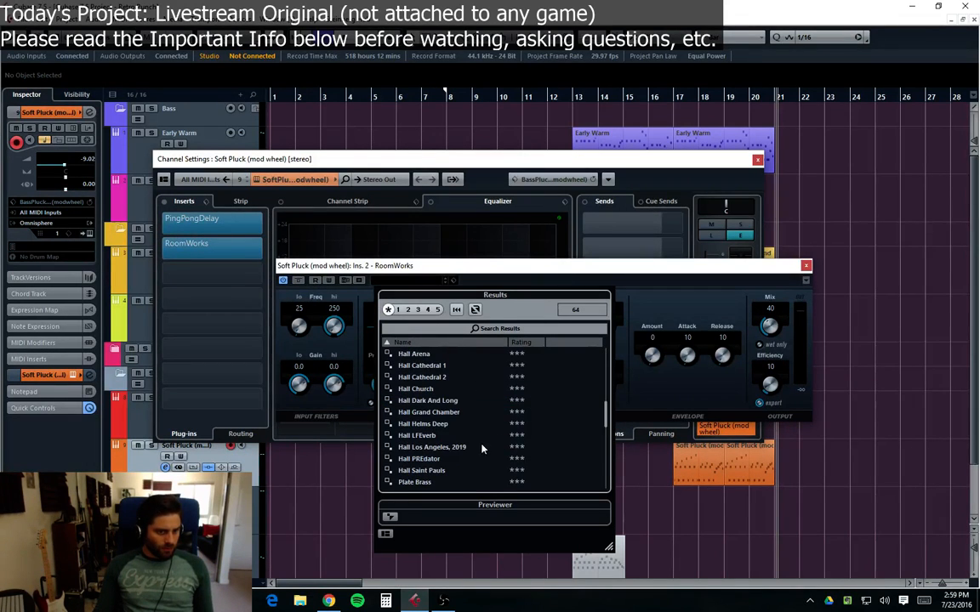
scroll(476, 451, down, 3)
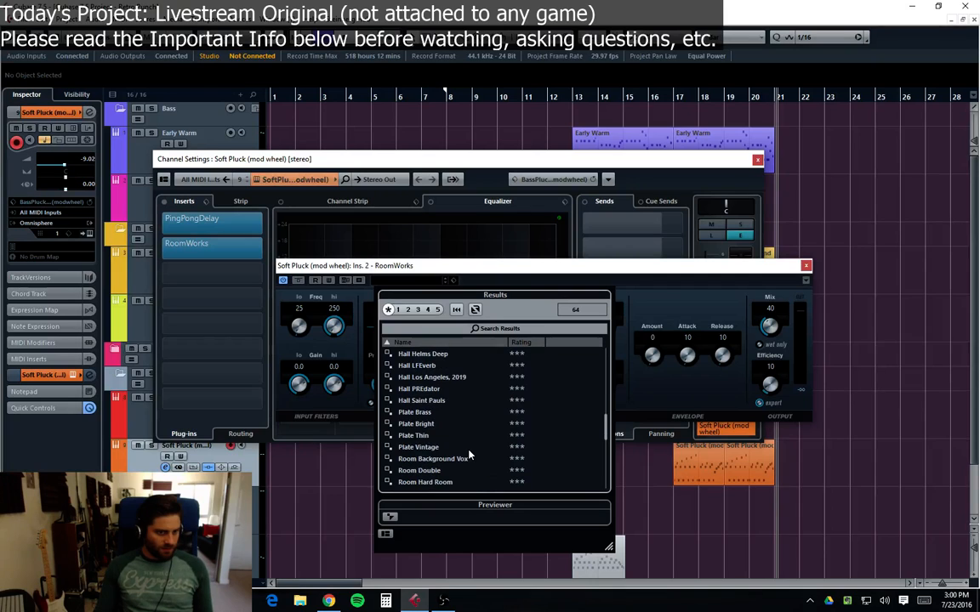
scroll(469, 456, up, 2)
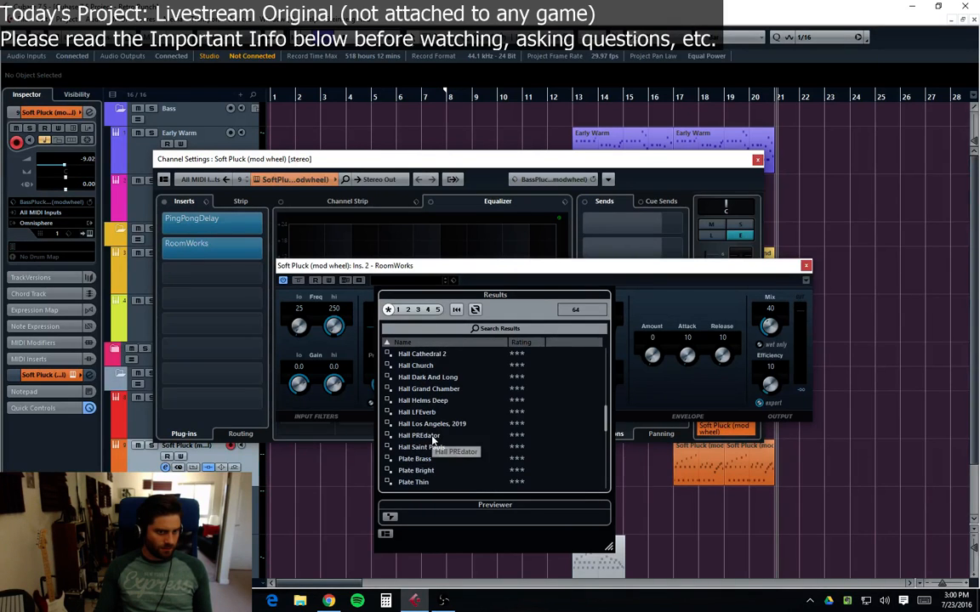
scroll(434, 441, up, 1)
double_click(406, 389)
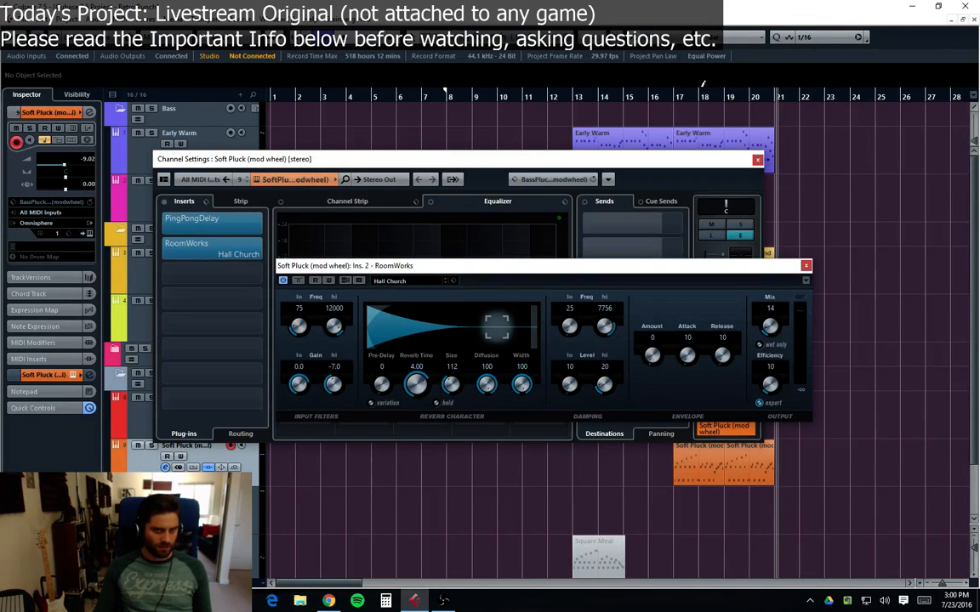
Step: Audition the reverb from bar 18, then close the RoomWorks and Soft Pluck channel settings windows
click(675, 97)
key(space)
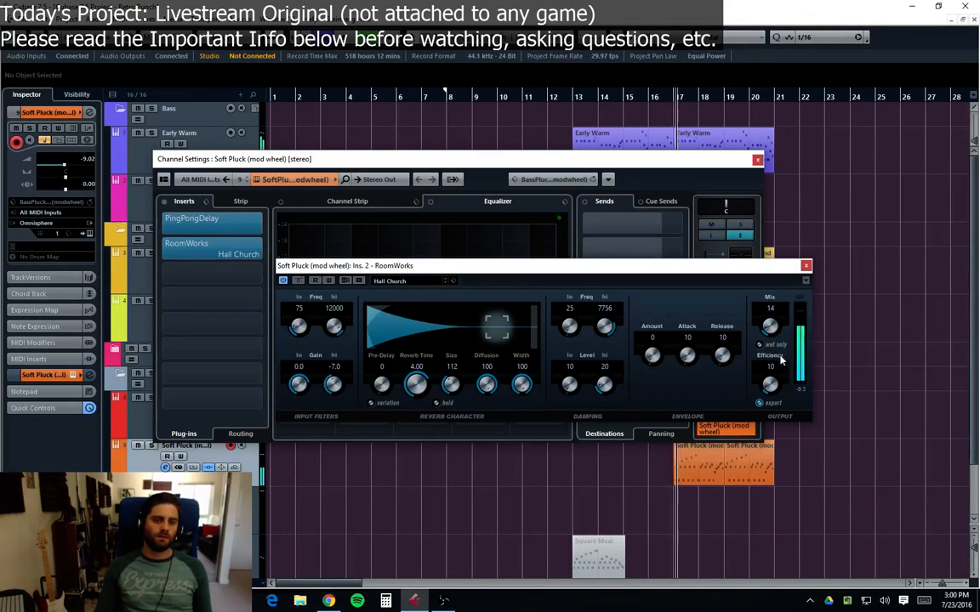
click(806, 266)
drag(692, 163, 715, 189)
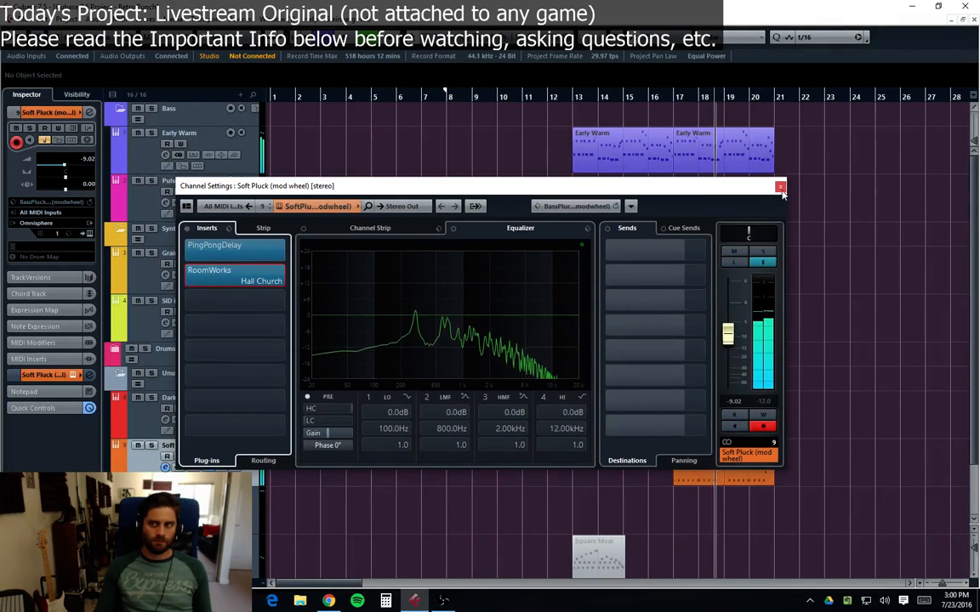
click(780, 186)
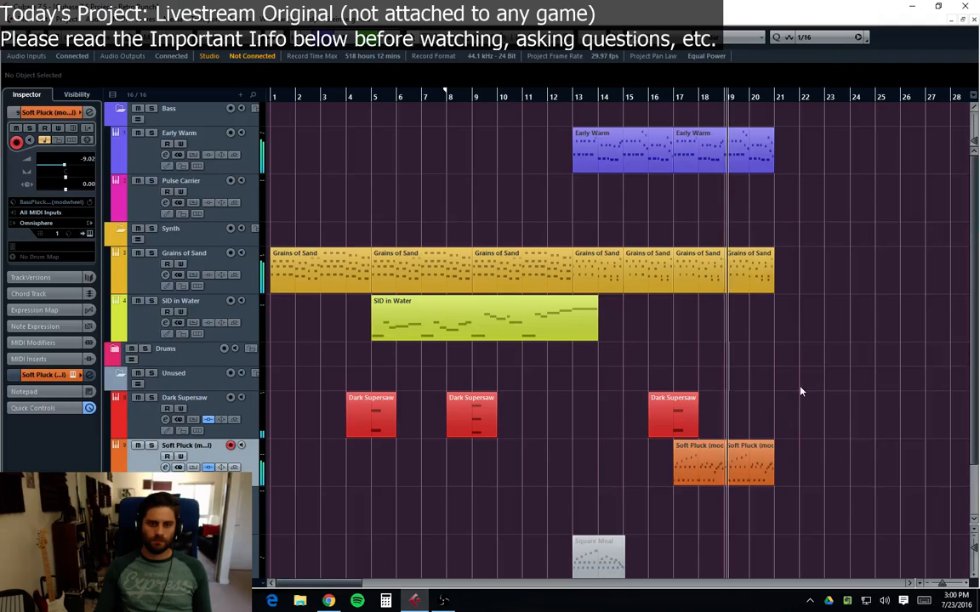
Step: Lower the final C4 note of the first Soft Pluck part to A3 in the key editor
double_click(707, 480)
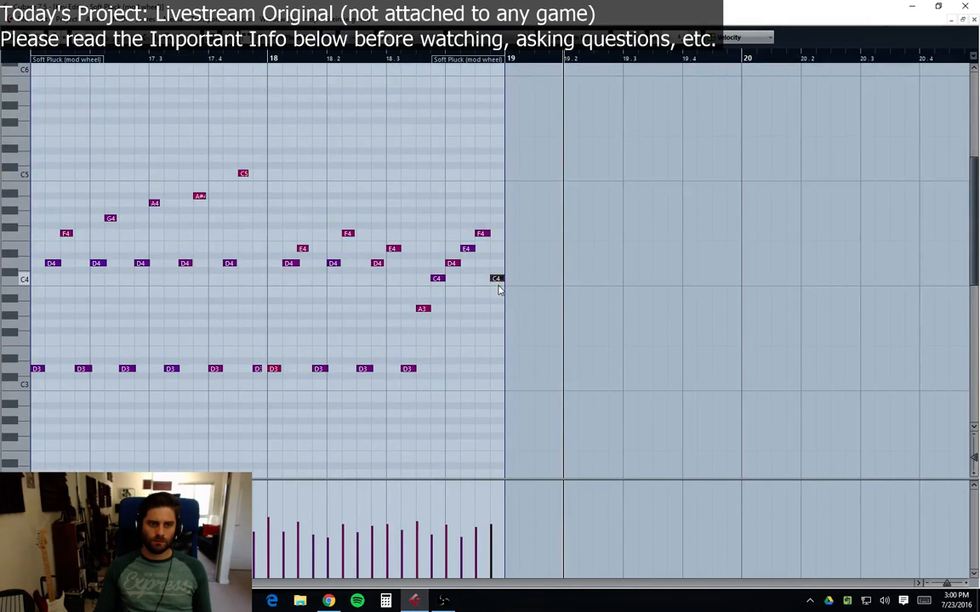
drag(497, 280, 497, 309)
click(974, 20)
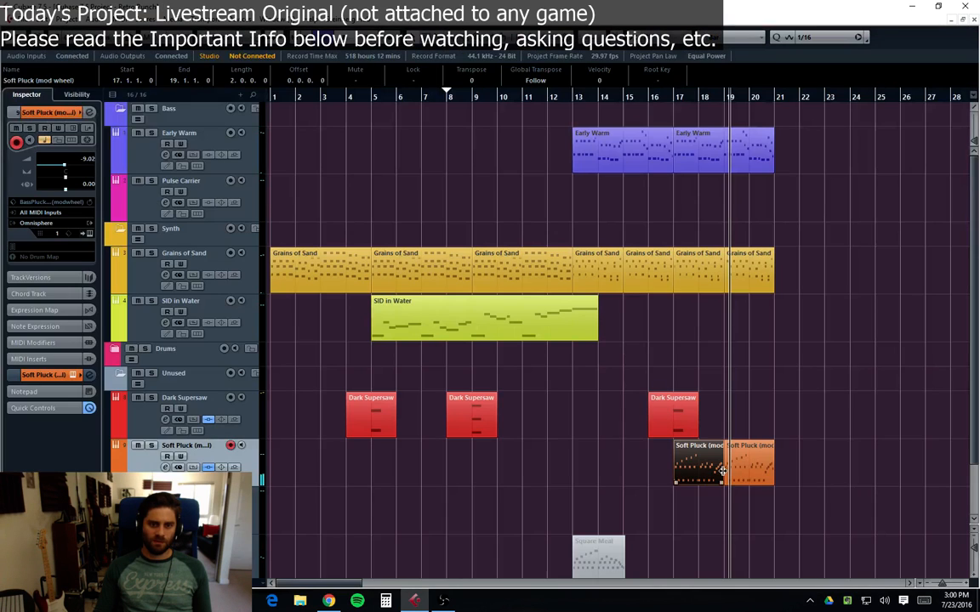
Step: Lower the final C4 note of the second Soft Pluck part to A3 in the key editor
double_click(737, 472)
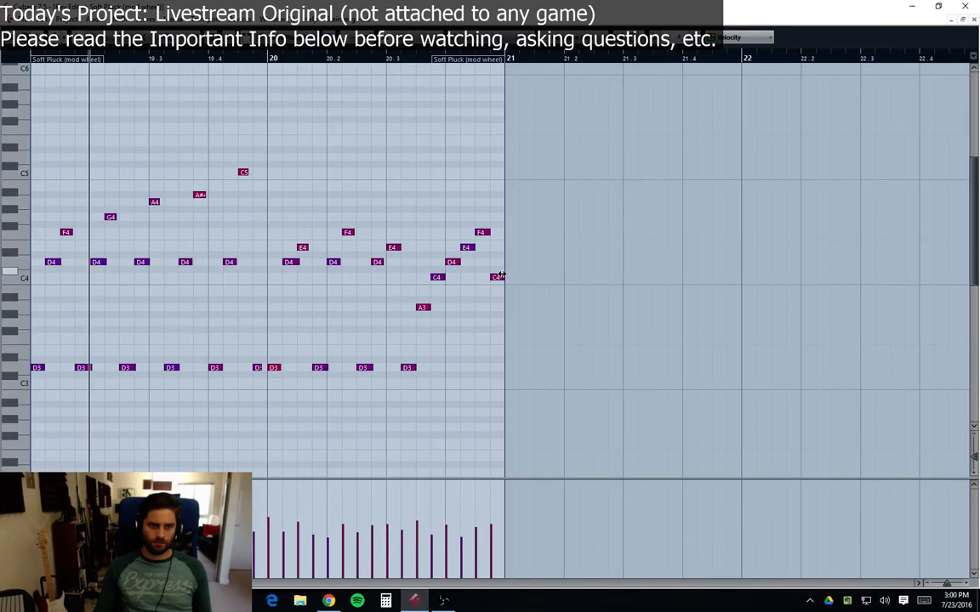
drag(500, 277, 498, 307)
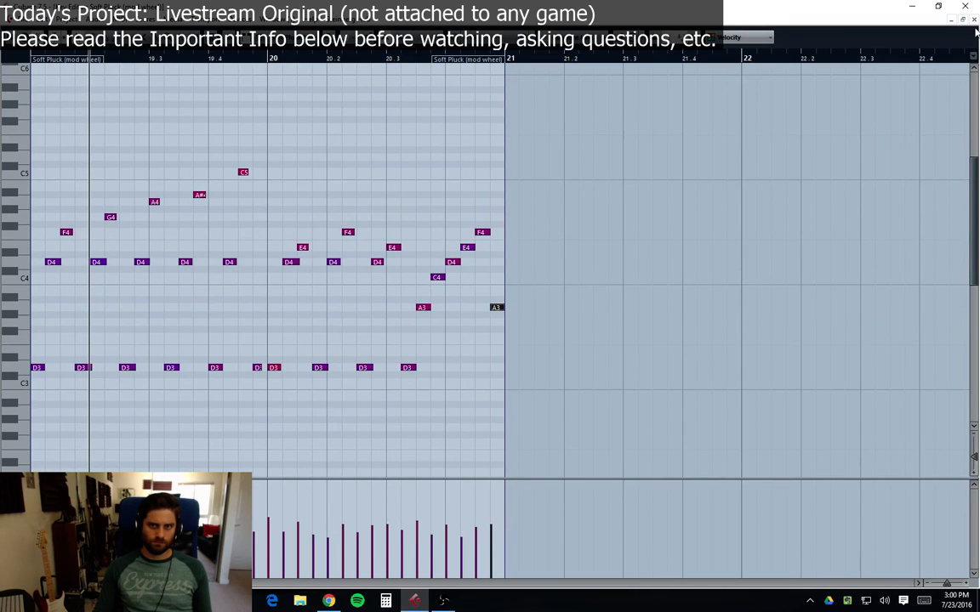
click(973, 20)
Step: Play the song from bar 18 to audition the edited Soft Pluck notes
click(704, 98)
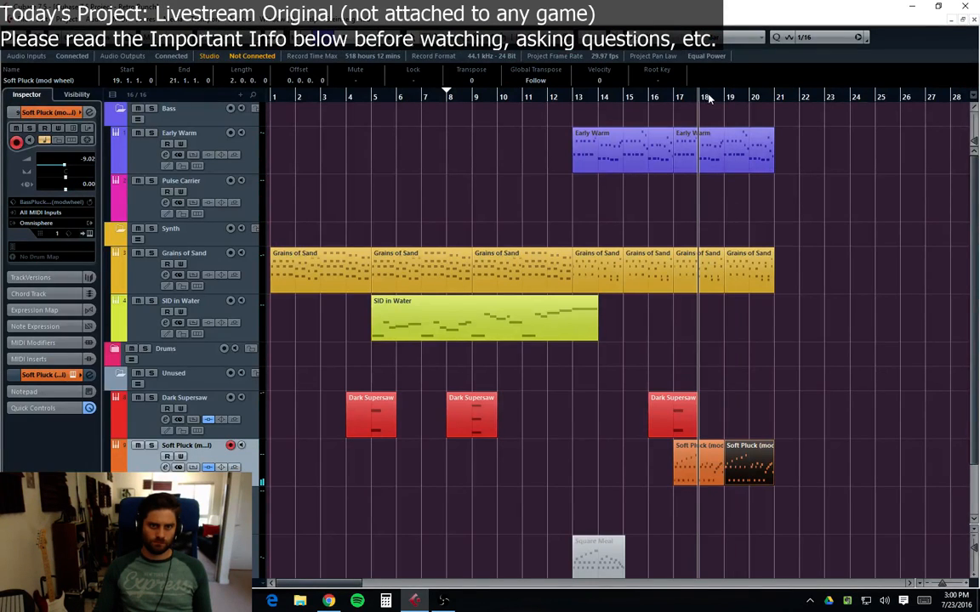
key(space)
click(810, 379)
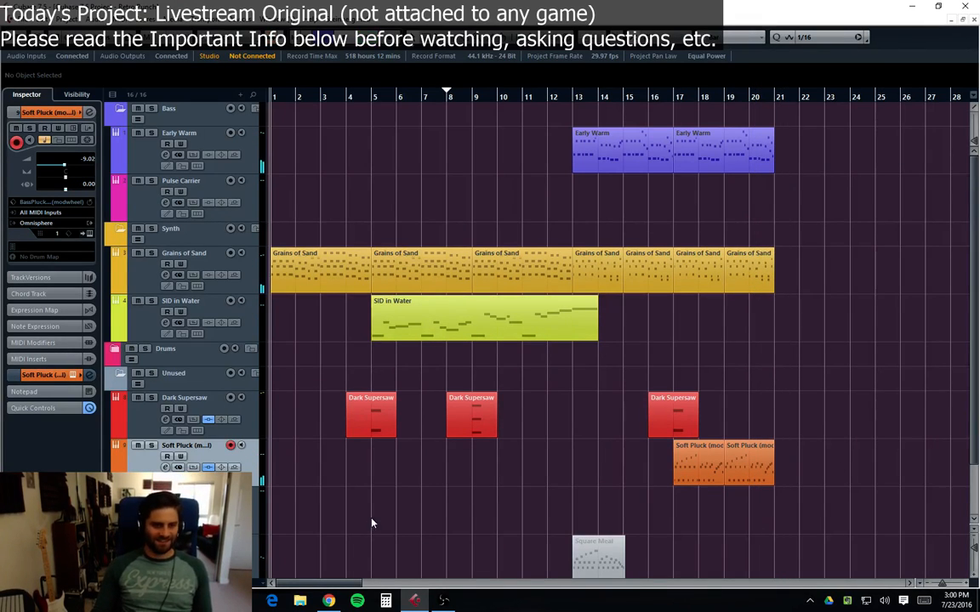
click(145, 435)
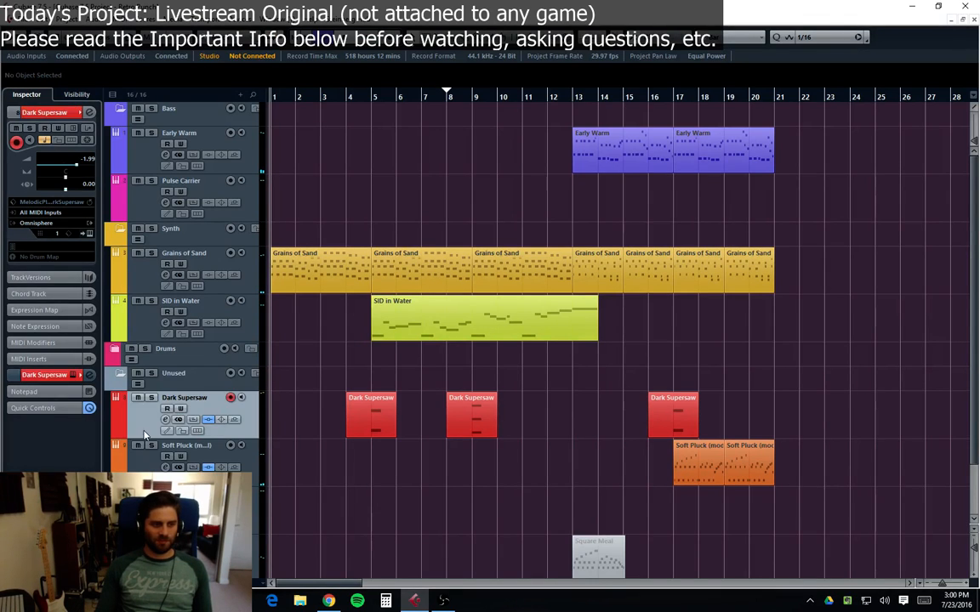
click(148, 467)
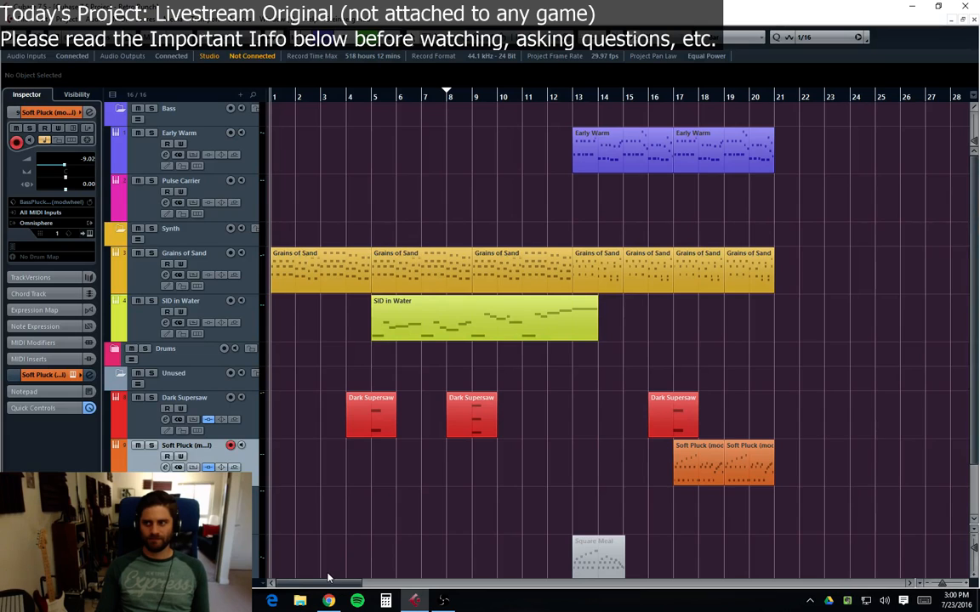
key(space)
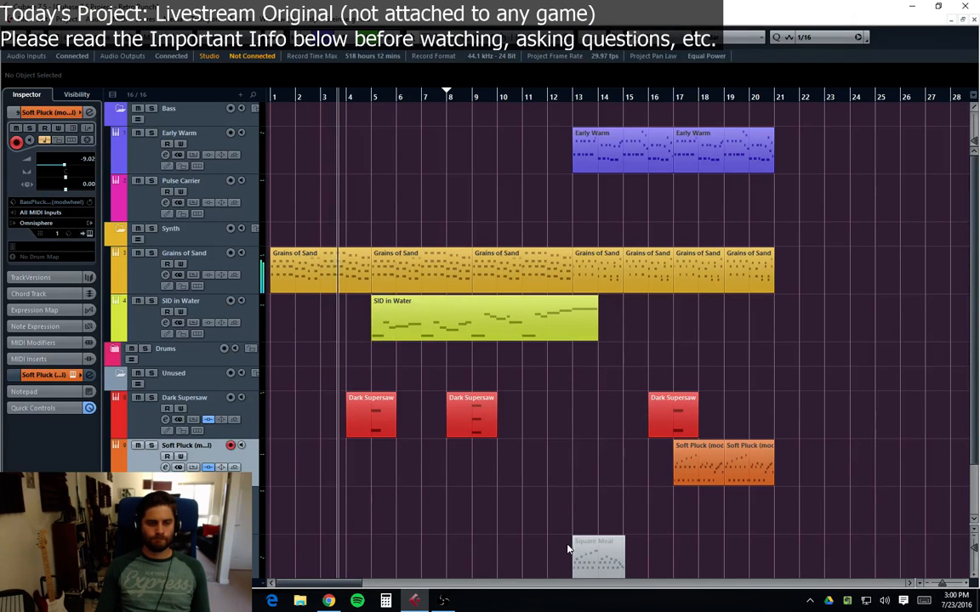
scroll(561, 479, down, 3)
scroll(557, 486, up, 3)
scroll(554, 498, down, 3)
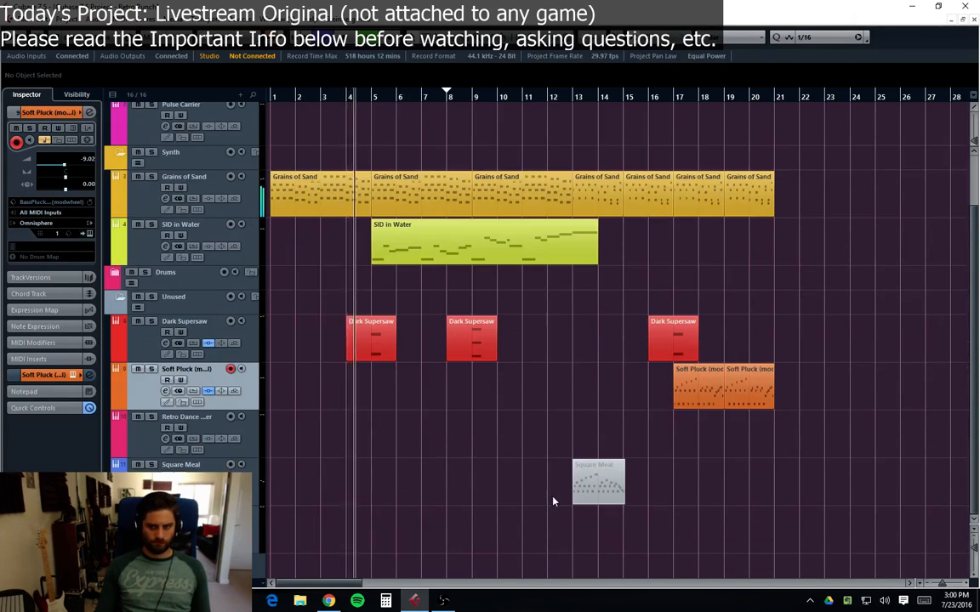
scroll(551, 506, up, 3)
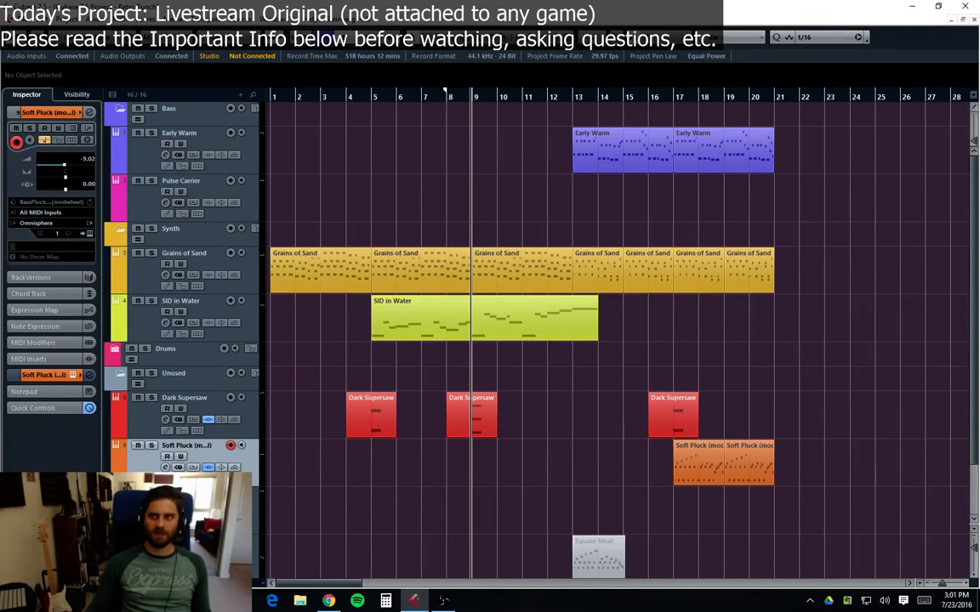
Step: Return to the project start and play back the arrangement
key(alt+Tab)
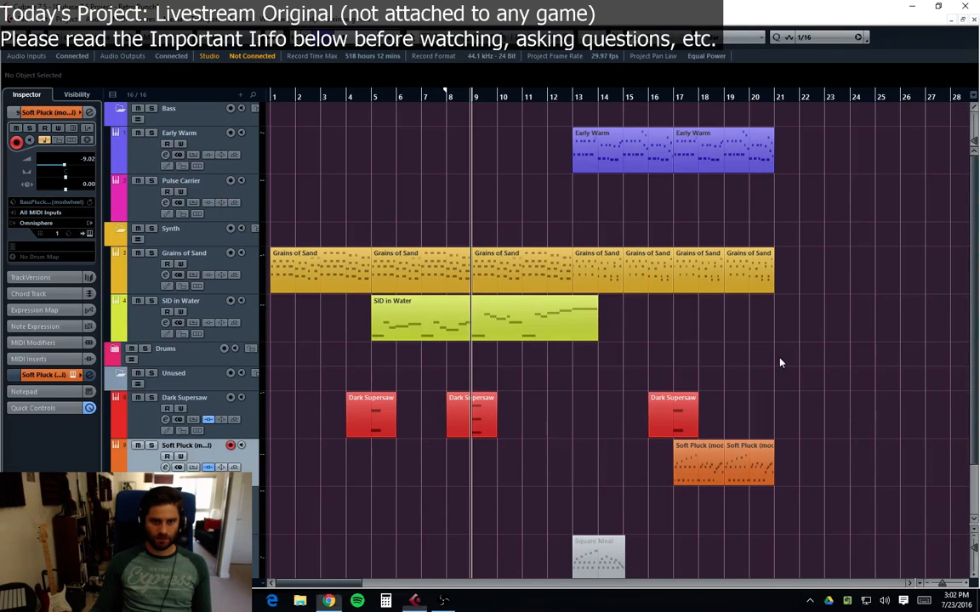
key(KP_Decimal)
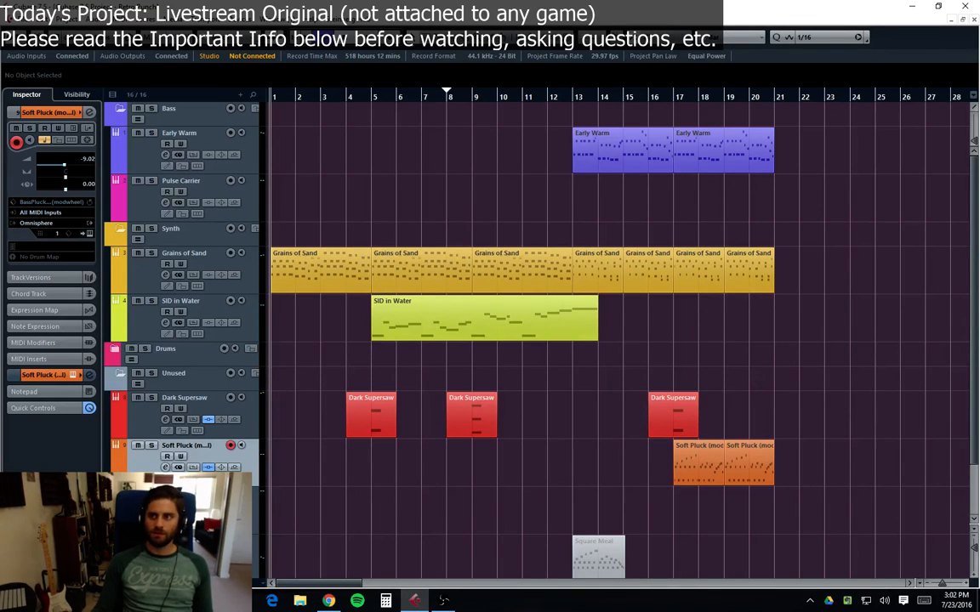
key(alt+Tab)
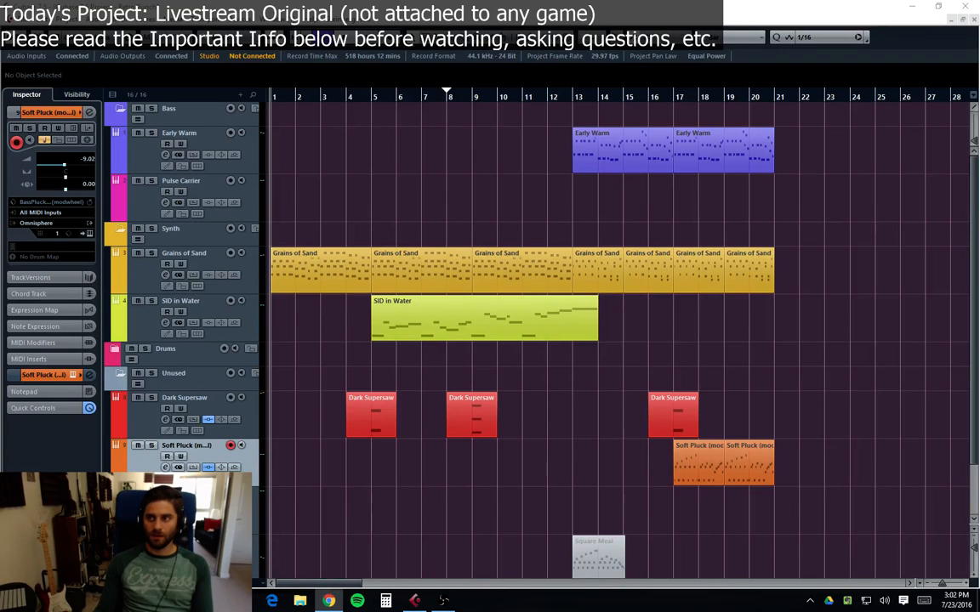
click(774, 373)
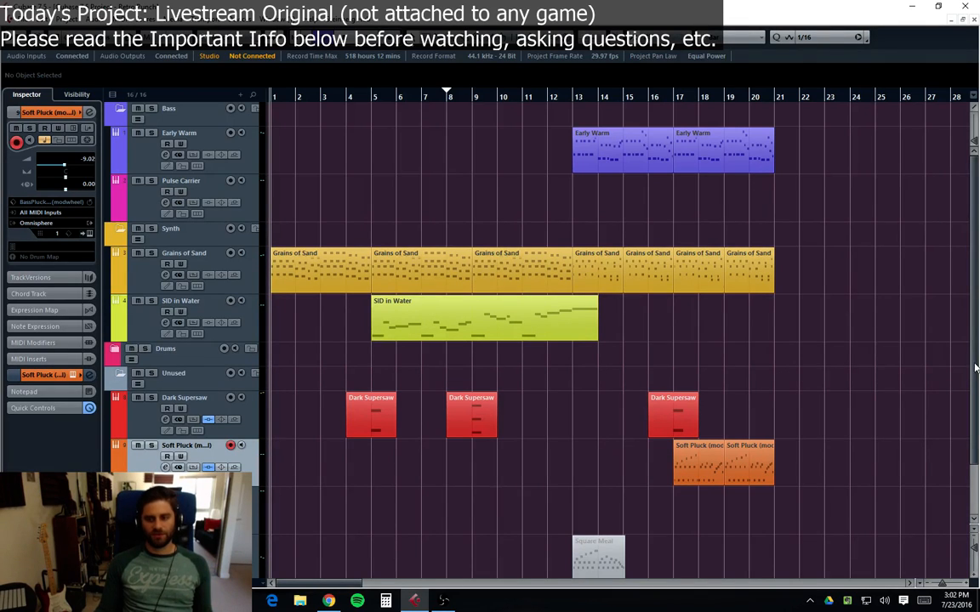
key(alt+Tab)
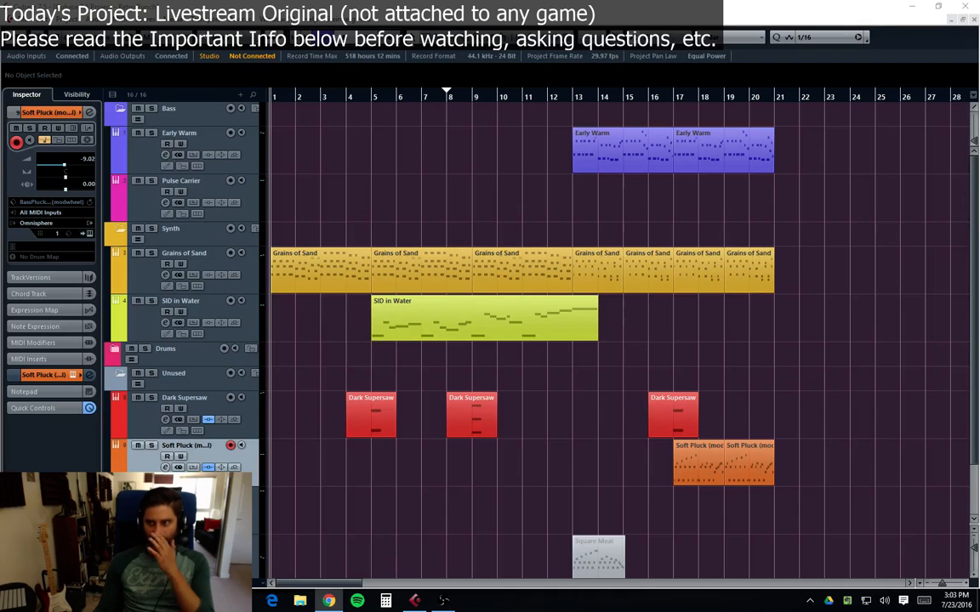
click(704, 374)
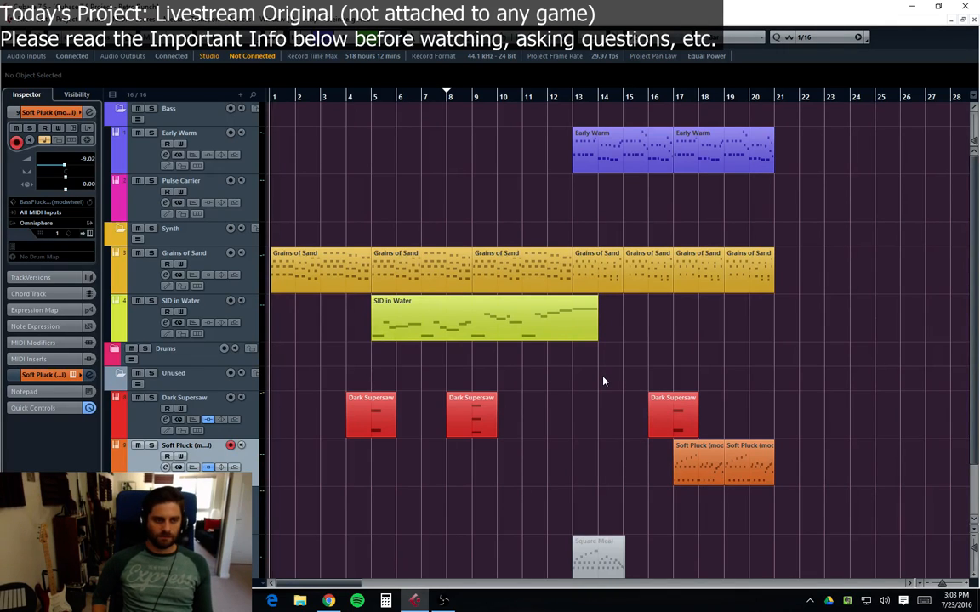
key(space)
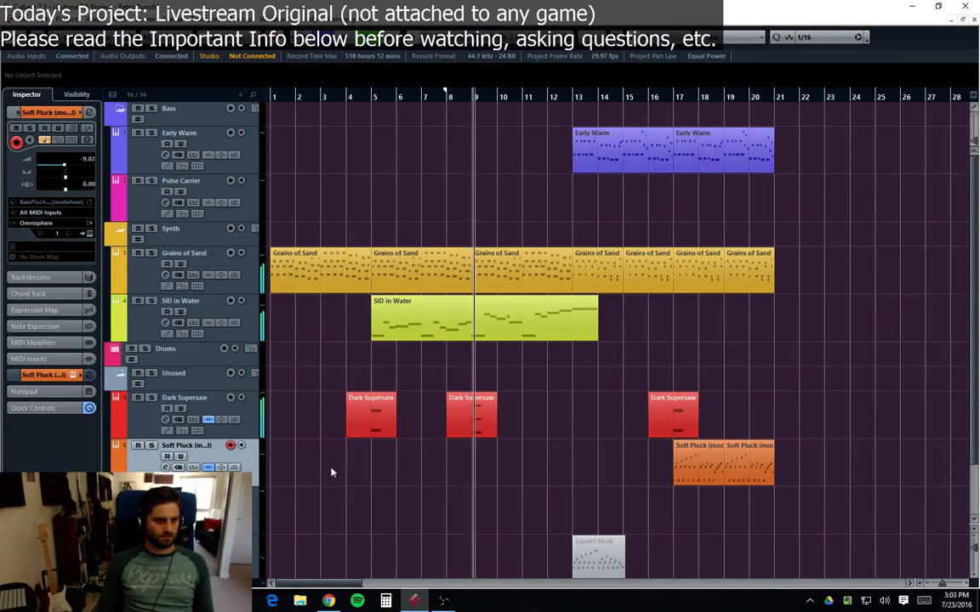
Step: Raise the Early Warm fader to about -2.59 dB, close its channel settings, and resume playback
click(192, 497)
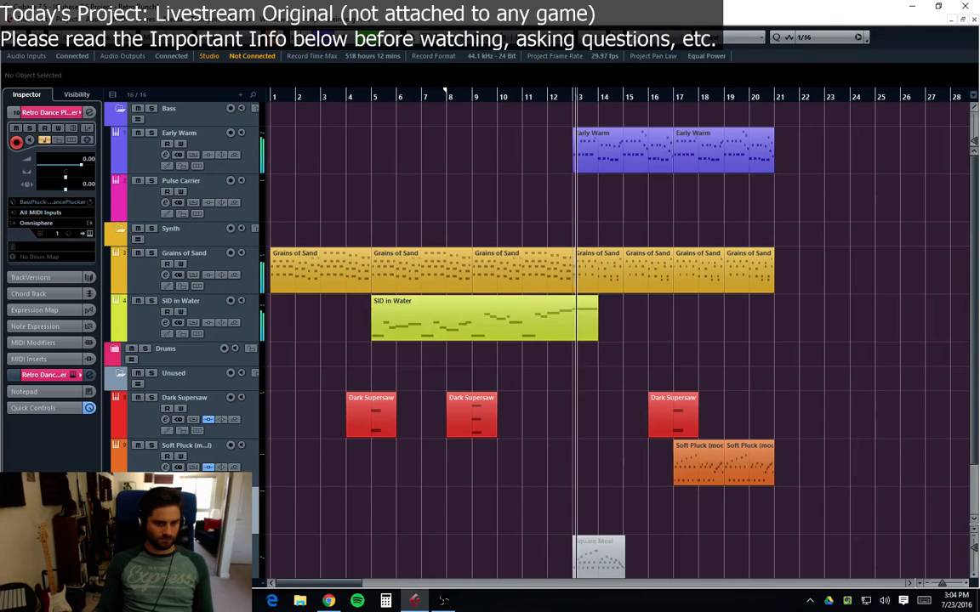
click(166, 155)
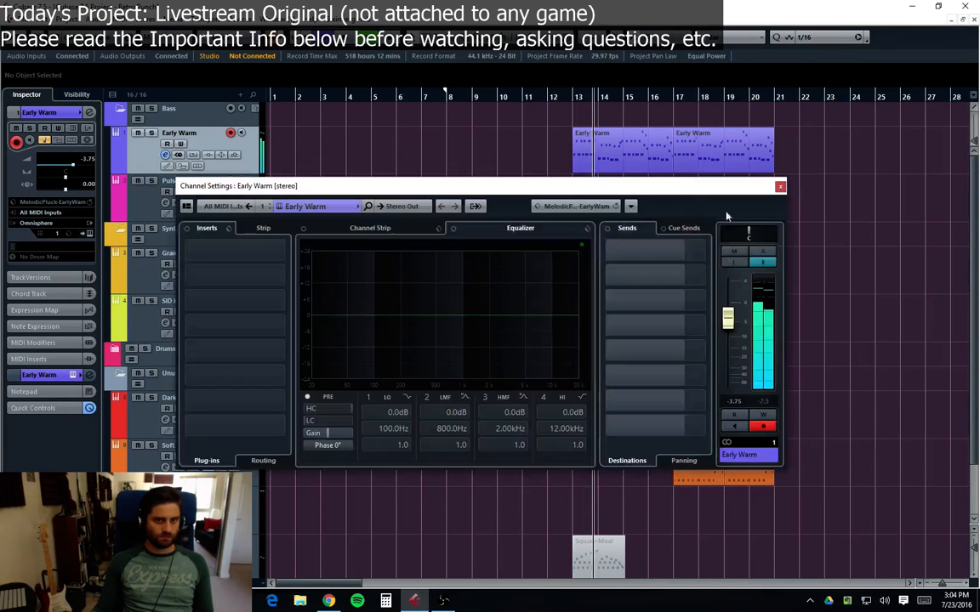
drag(727, 319, 728, 316)
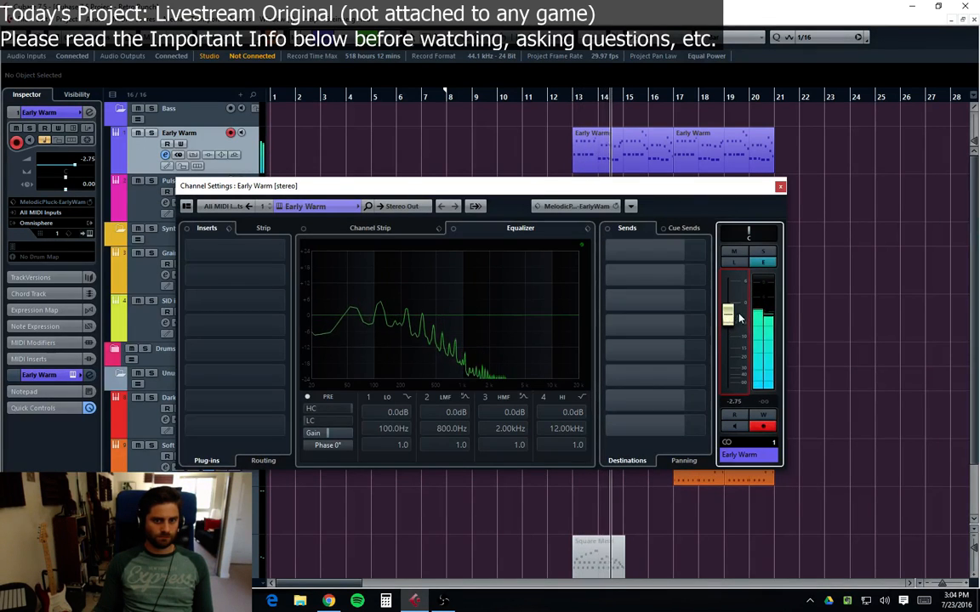
click(780, 186)
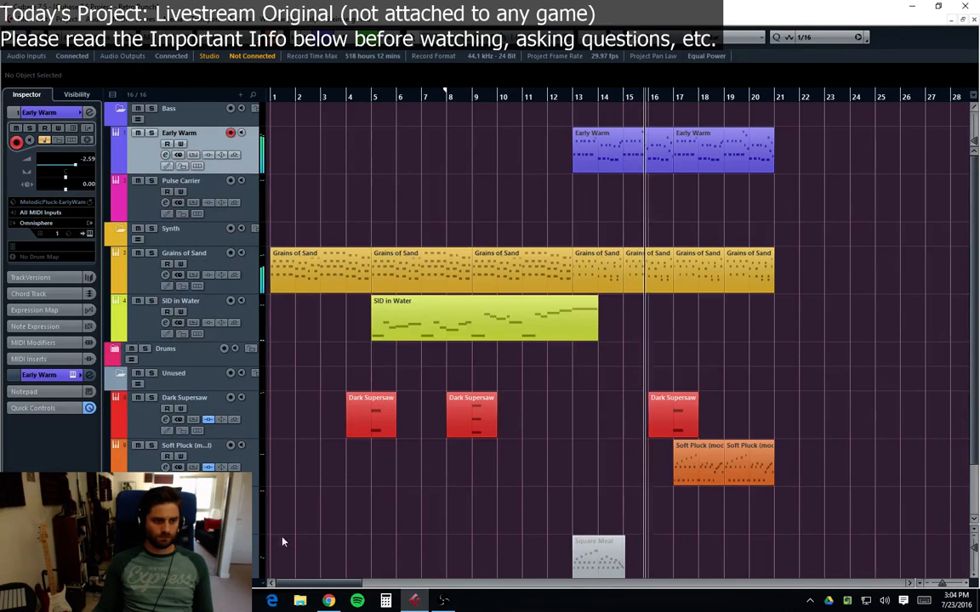
click(194, 502)
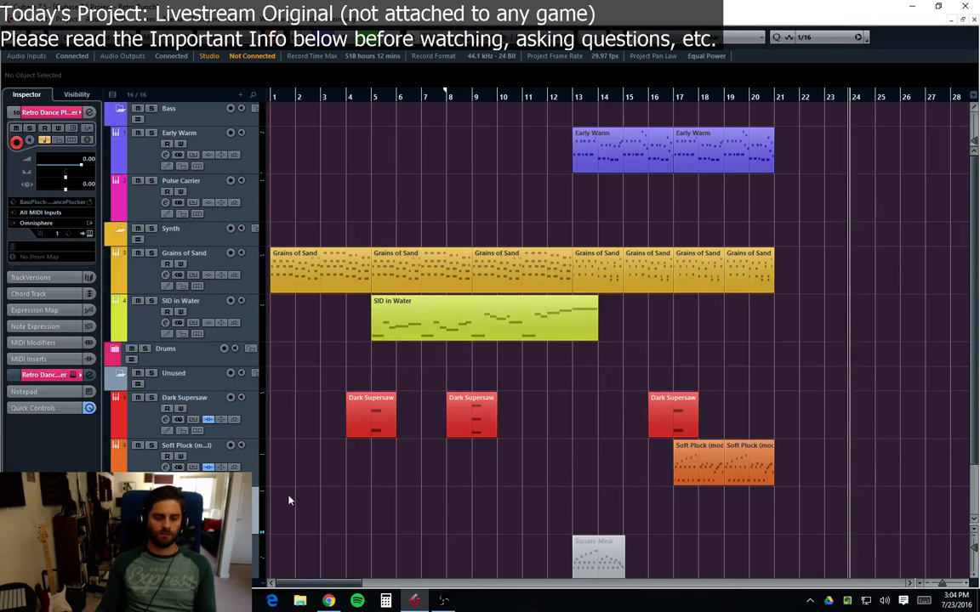
key(space)
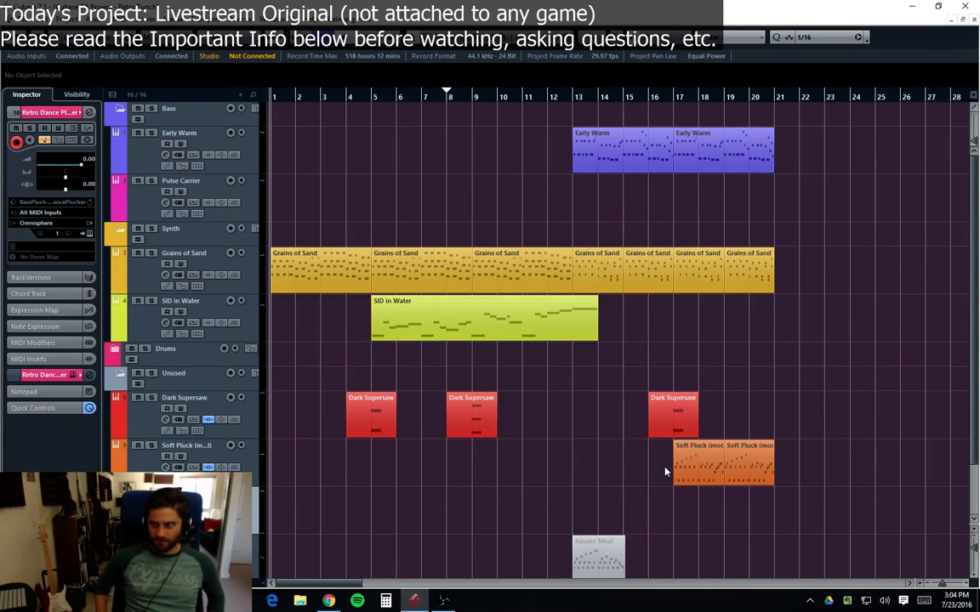
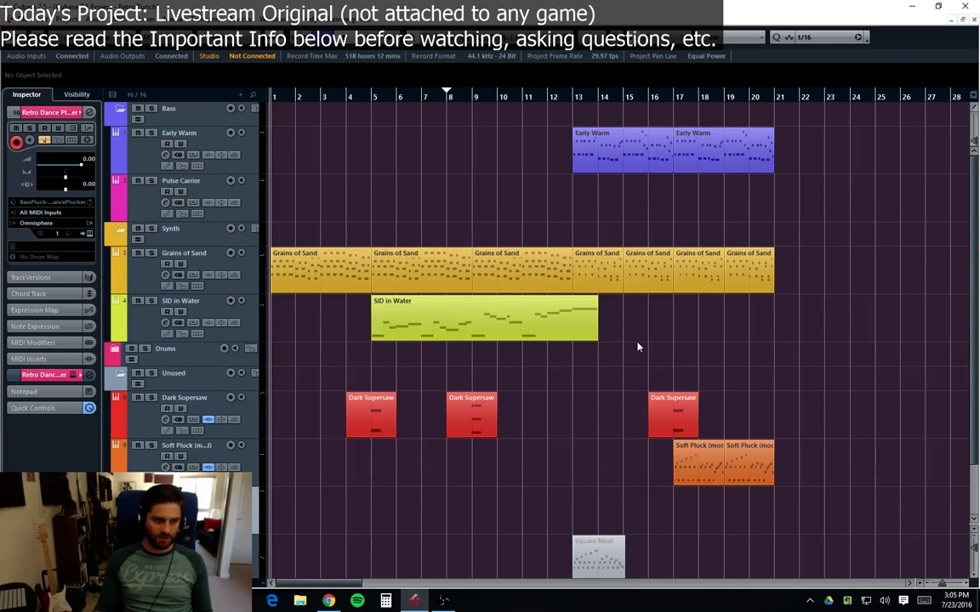
Step: Play back the arrangement while checking the Pulse Carrier, SID in Water and Dark Supersaw track settings
drag(622, 347, 765, 373)
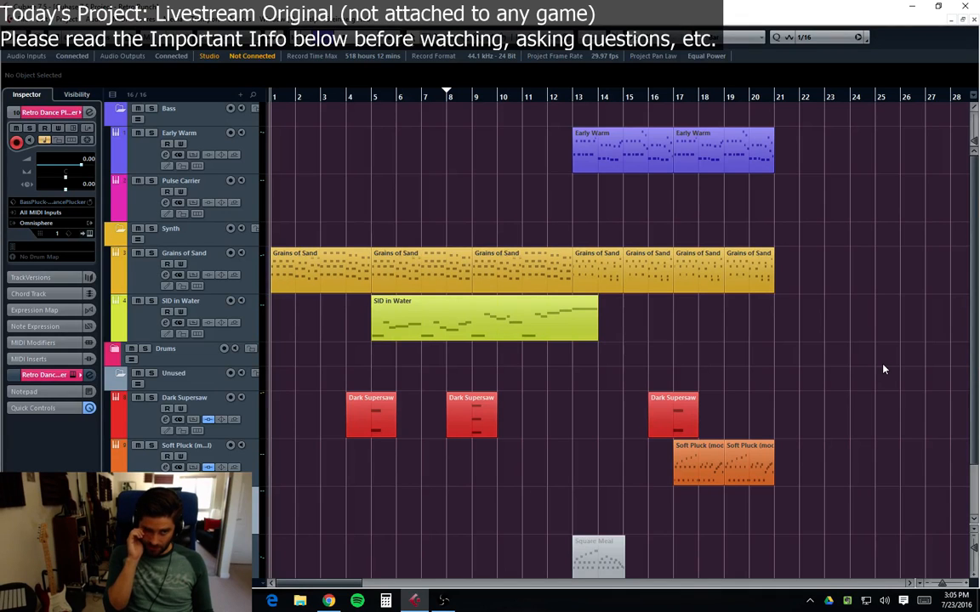
key(space)
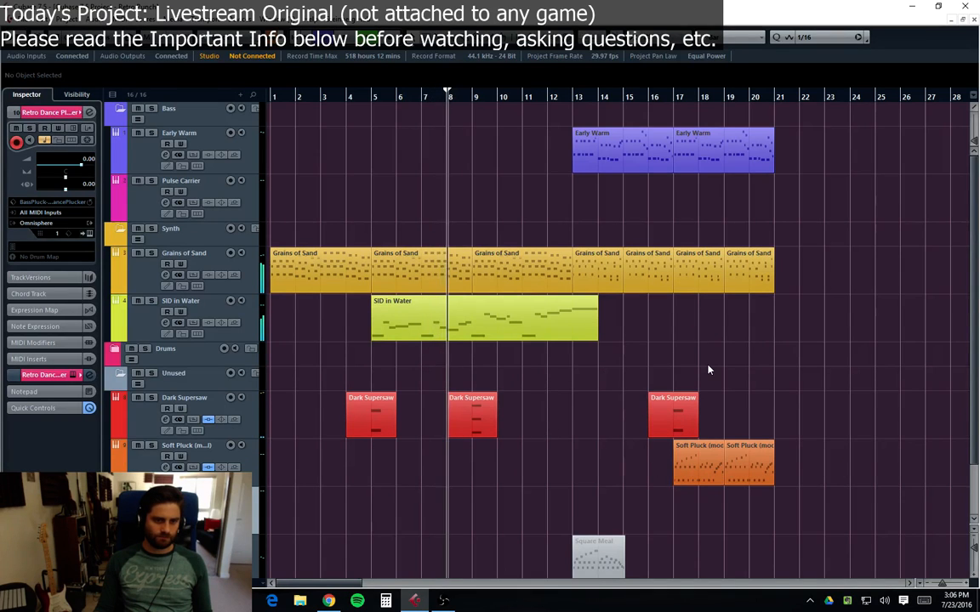
scroll(707, 370, down, 3)
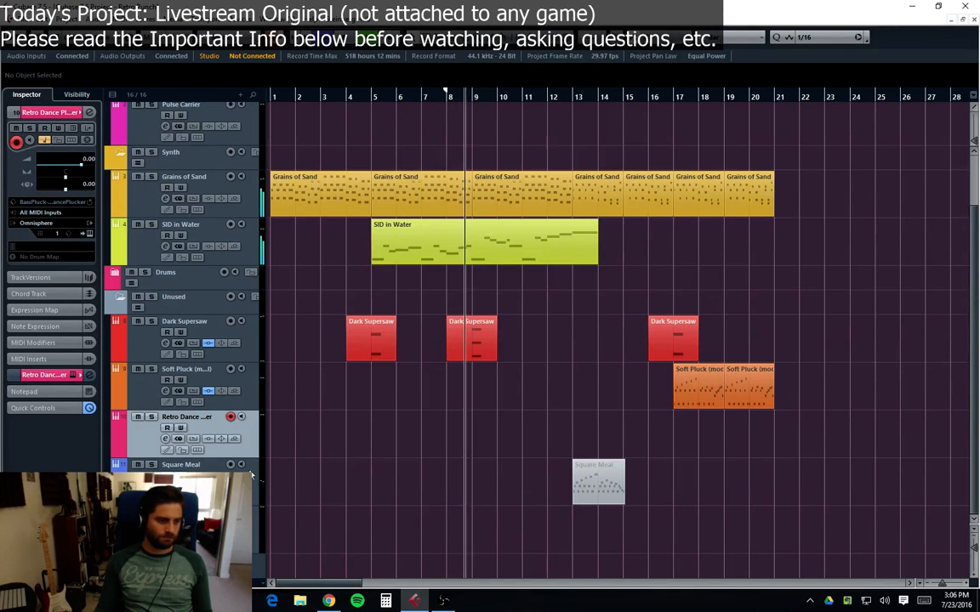
scroll(126, 283, up, 3)
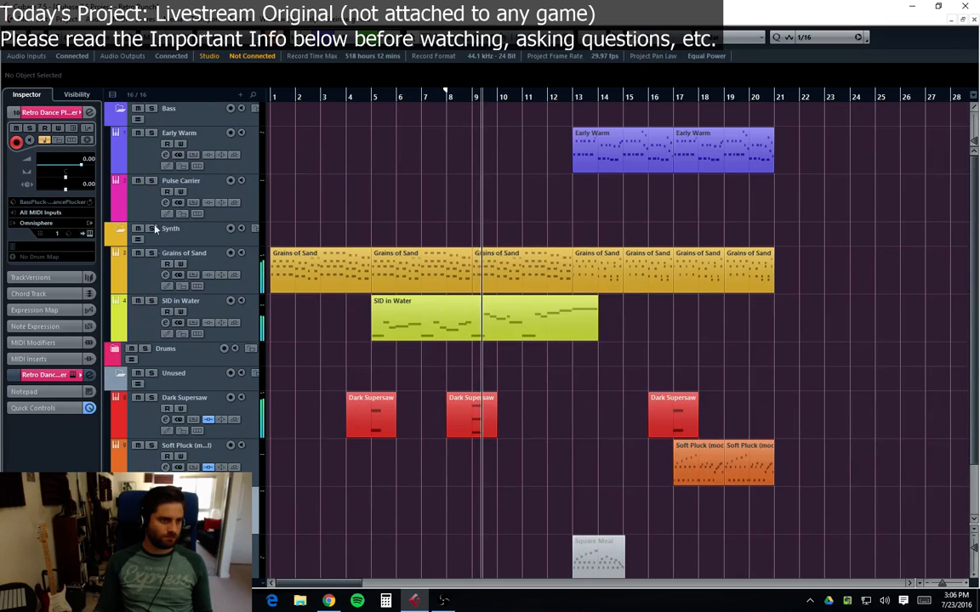
click(152, 209)
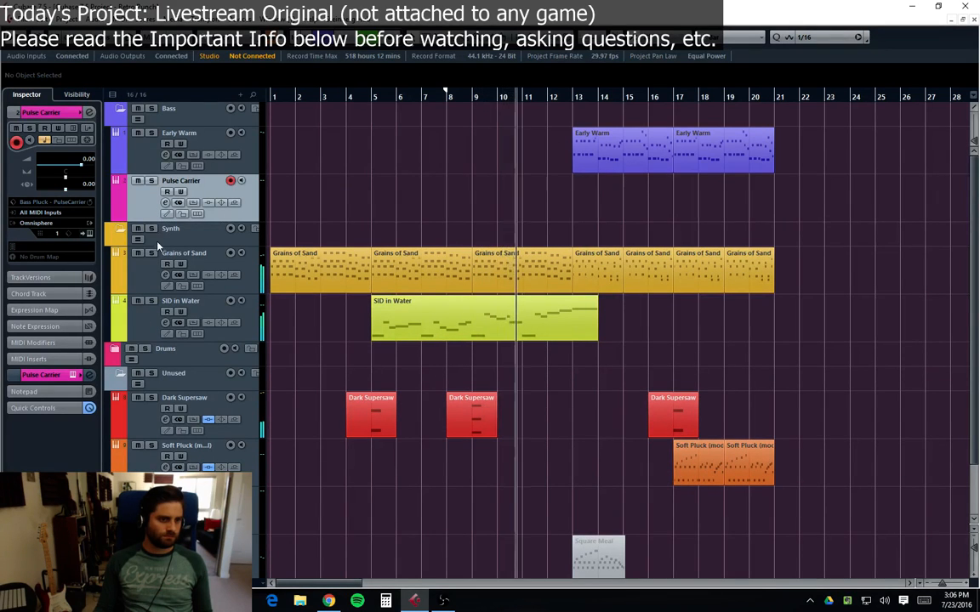
click(145, 332)
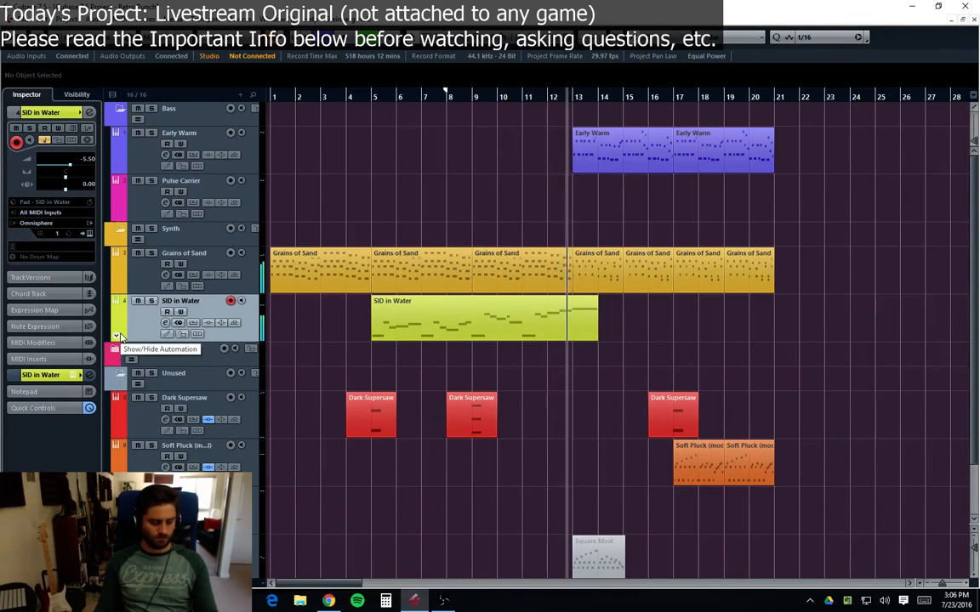
click(138, 426)
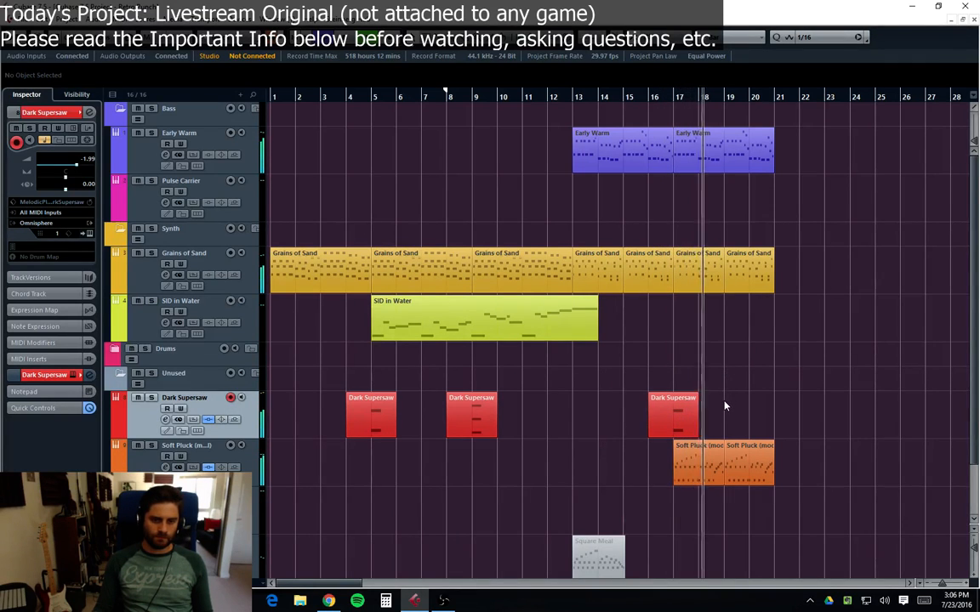
Step: Duplicate the Early Warm, Grains of Sand and Soft Pluck parts from bars 17–20 to bars 21–24
drag(827, 149, 707, 509)
key(ctrl+d)
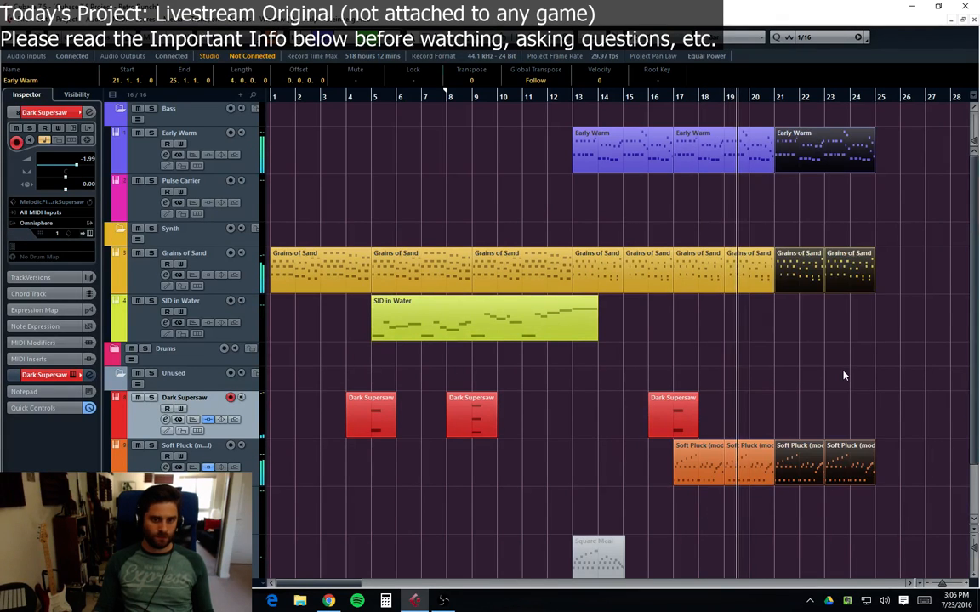
click(844, 376)
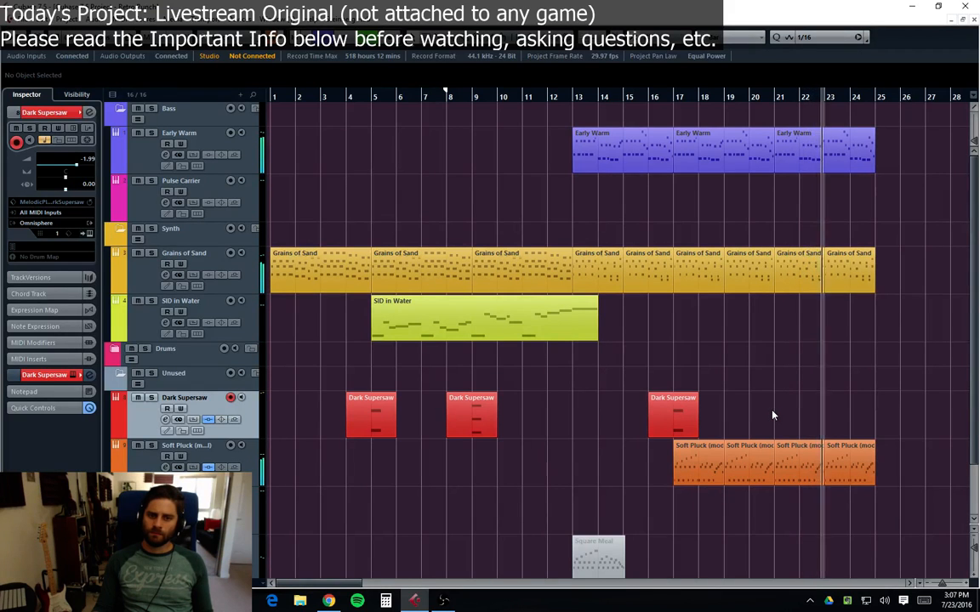
Step: Play the song from bar 13 to audition the extended section
scroll(773, 415, down, 2)
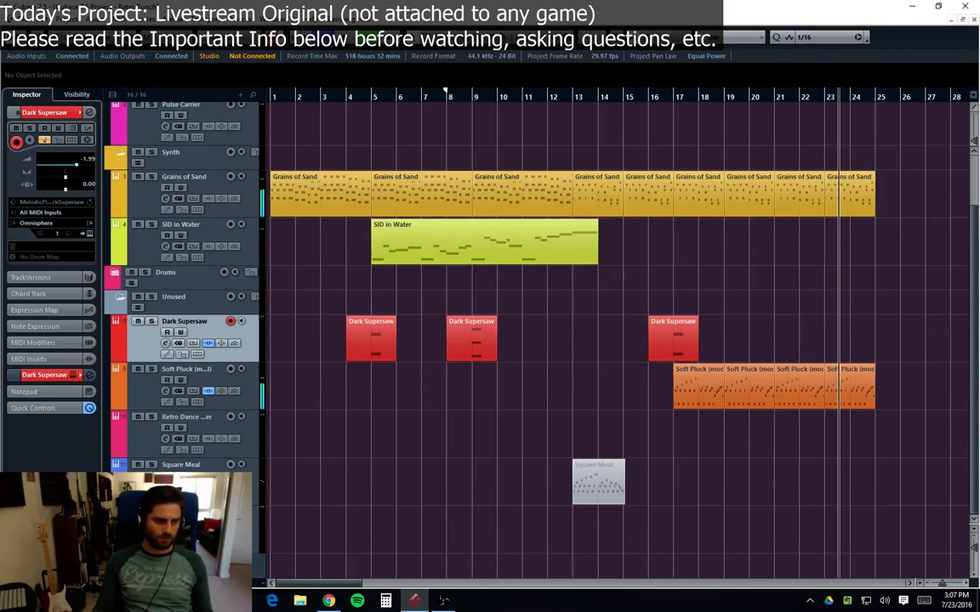
click(189, 465)
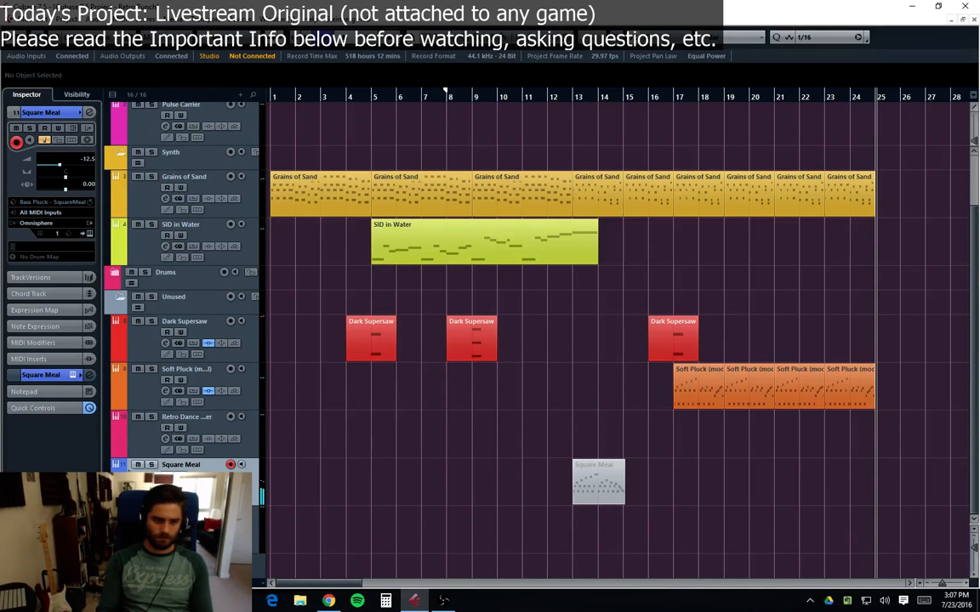
click(571, 99)
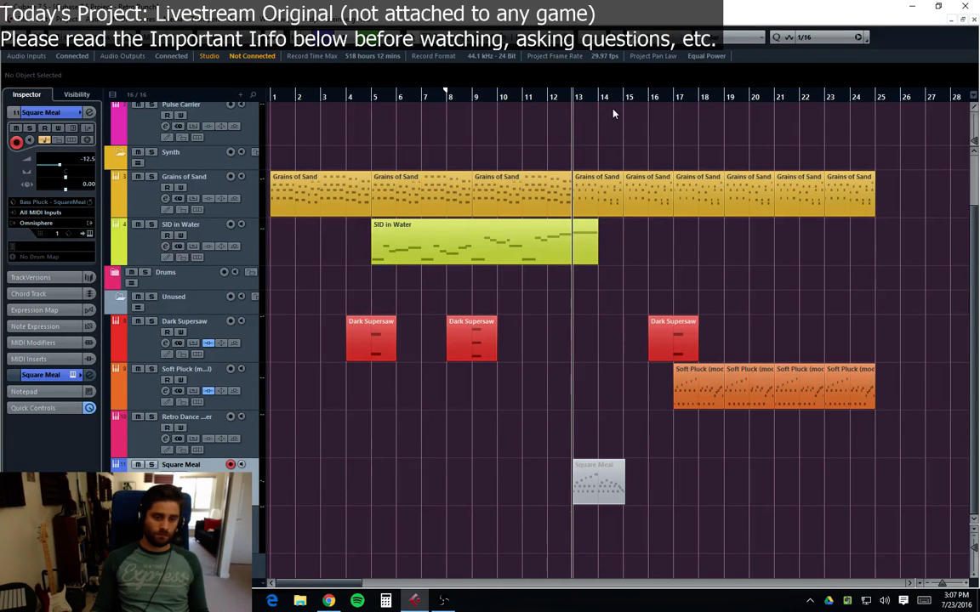
key(space)
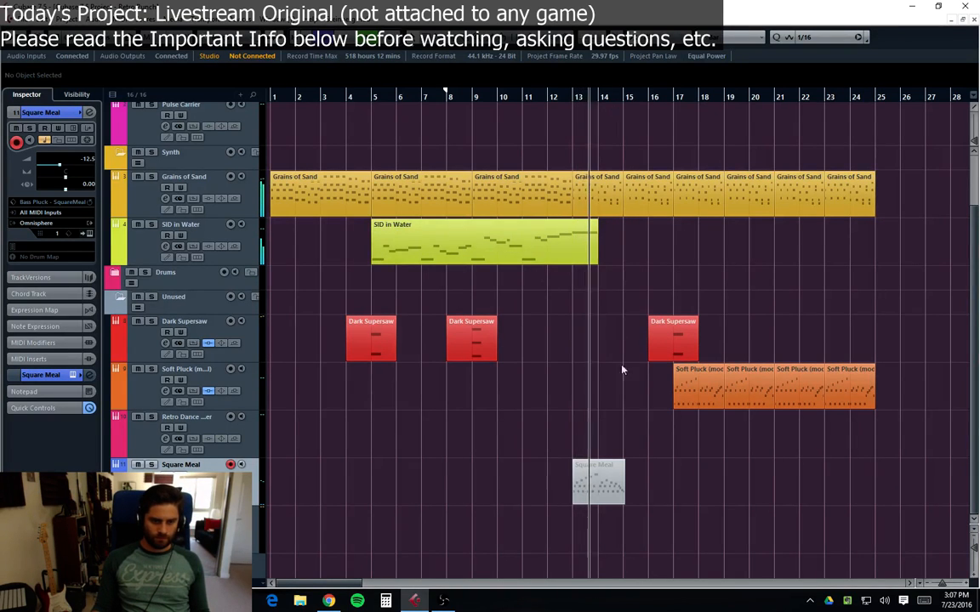
Step: Copy the last Soft Pluck part onto the Square Meal track at bars 21–24
click(850, 396)
key(ctrl+d)
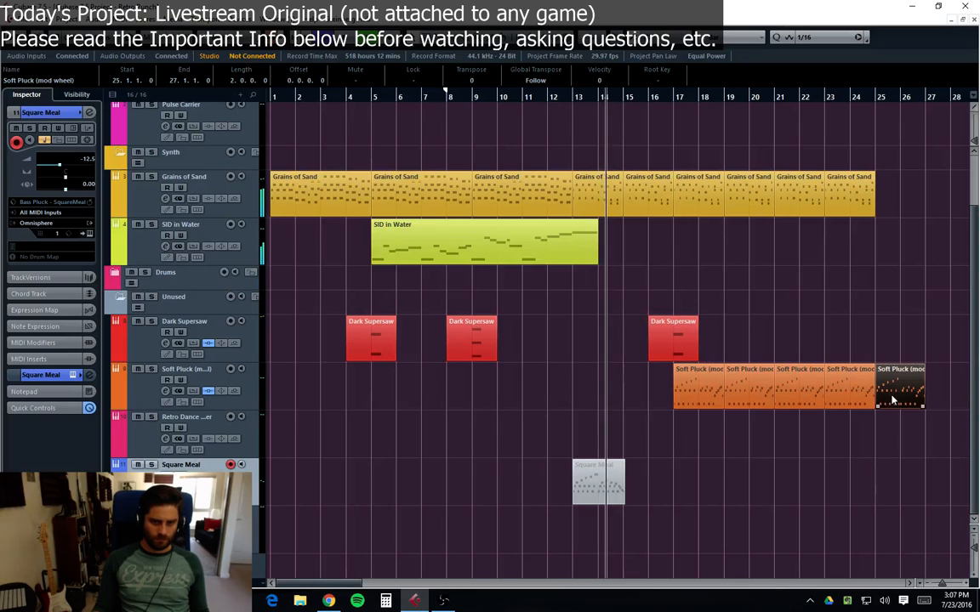
drag(892, 400, 794, 485)
key(ctrl+d)
click(919, 402)
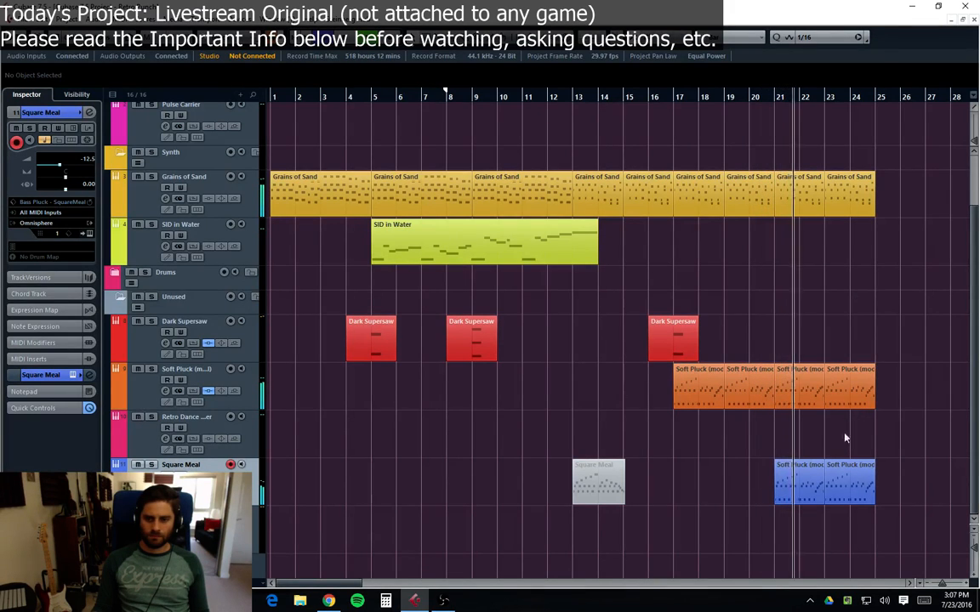
Step: Open a Soft Pluck part in the key editor and select all its notes to inspect them
double_click(804, 484)
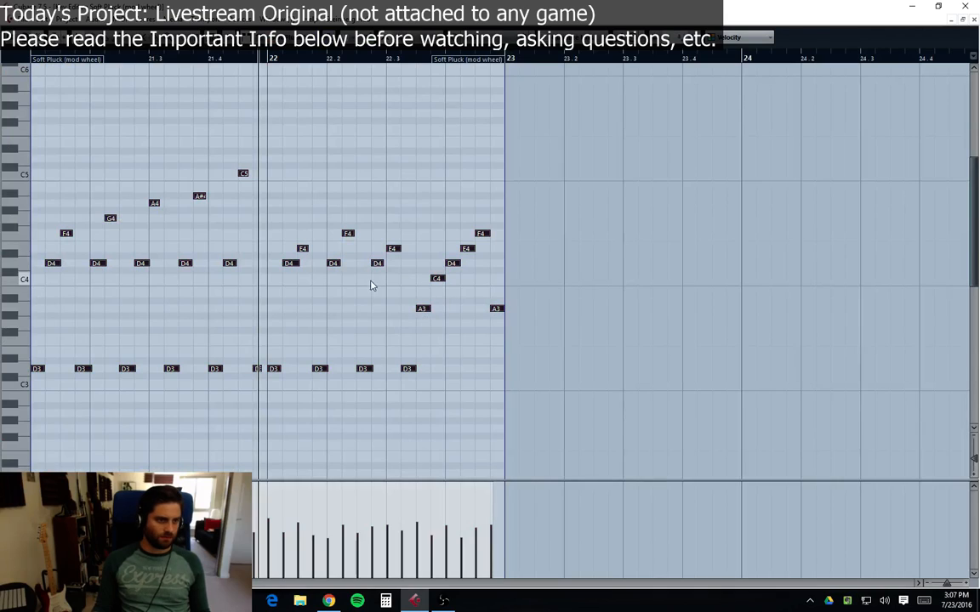
key(ctrl+a)
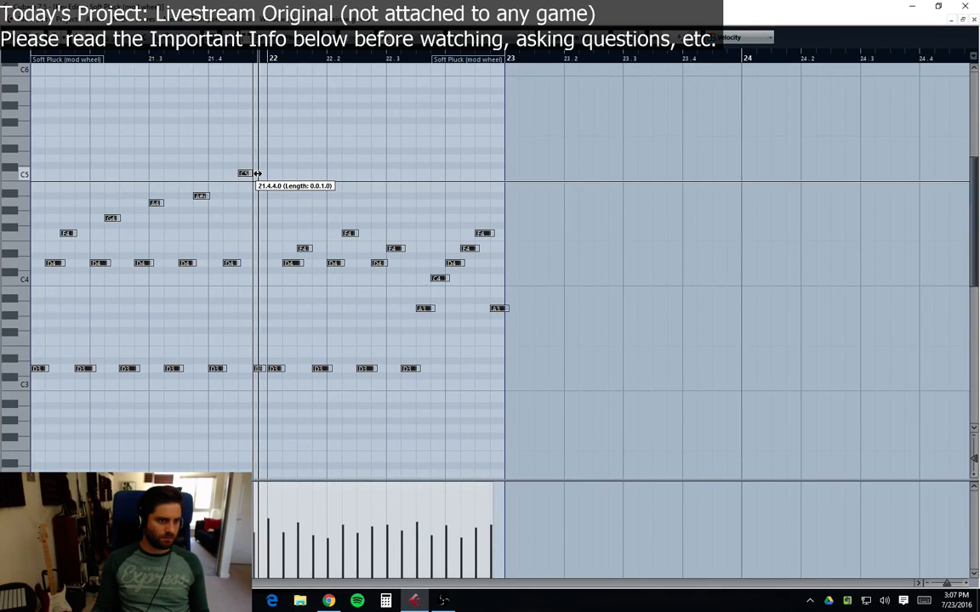
click(279, 188)
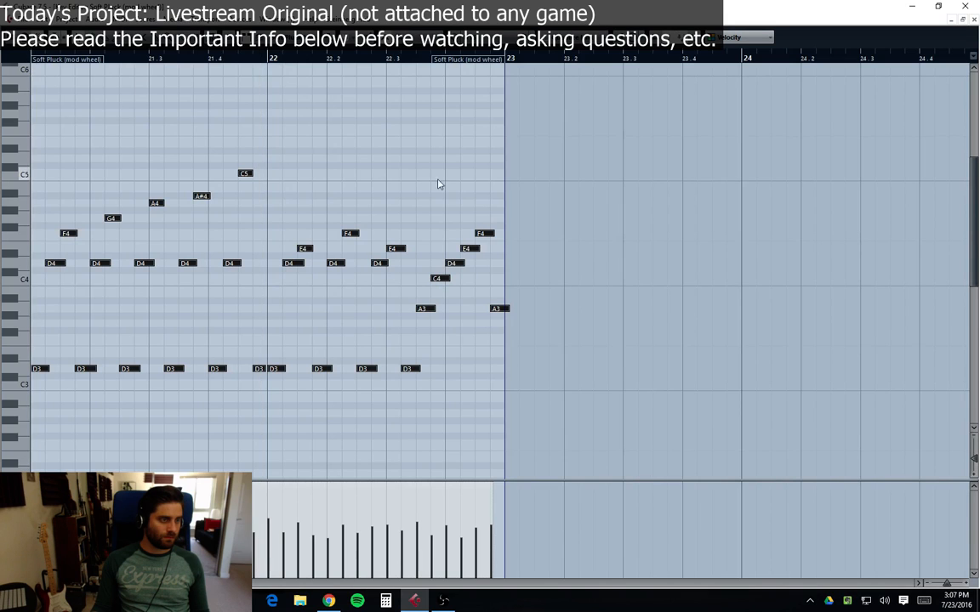
click(974, 19)
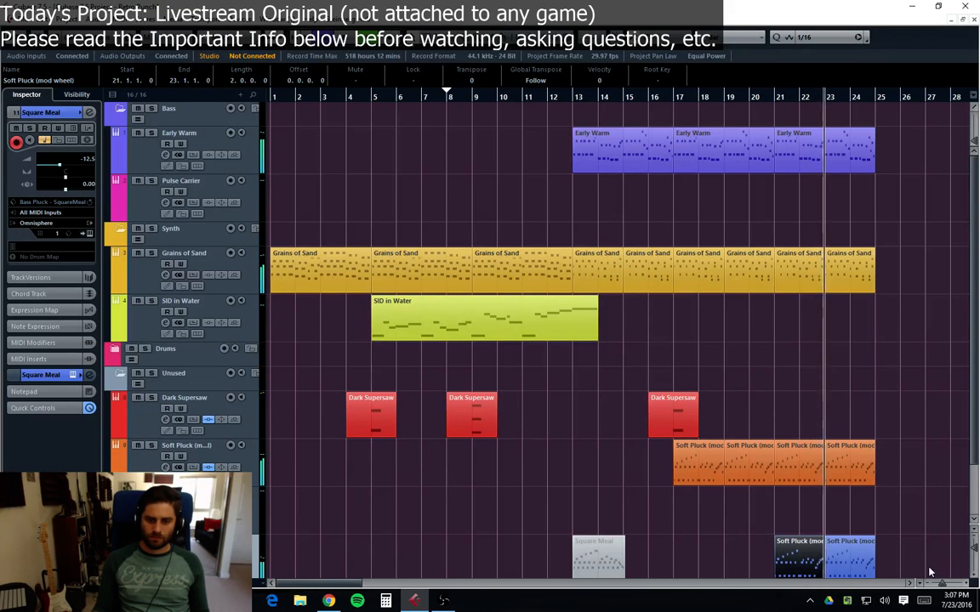
Step: Inspect the copied Square Meal part's notes, then delete the copied parts from the Square Meal track
double_click(802, 568)
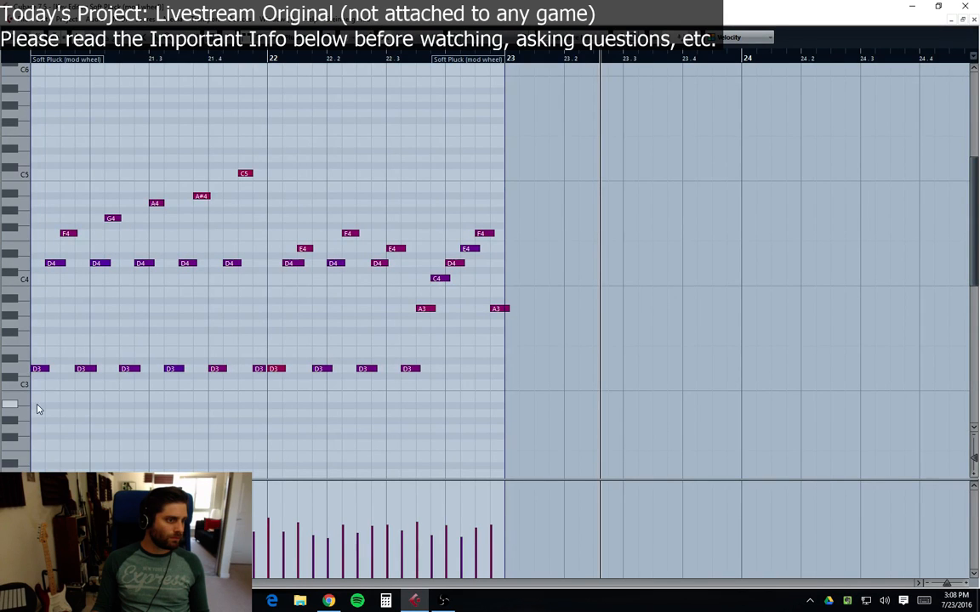
drag(37, 409, 570, 134)
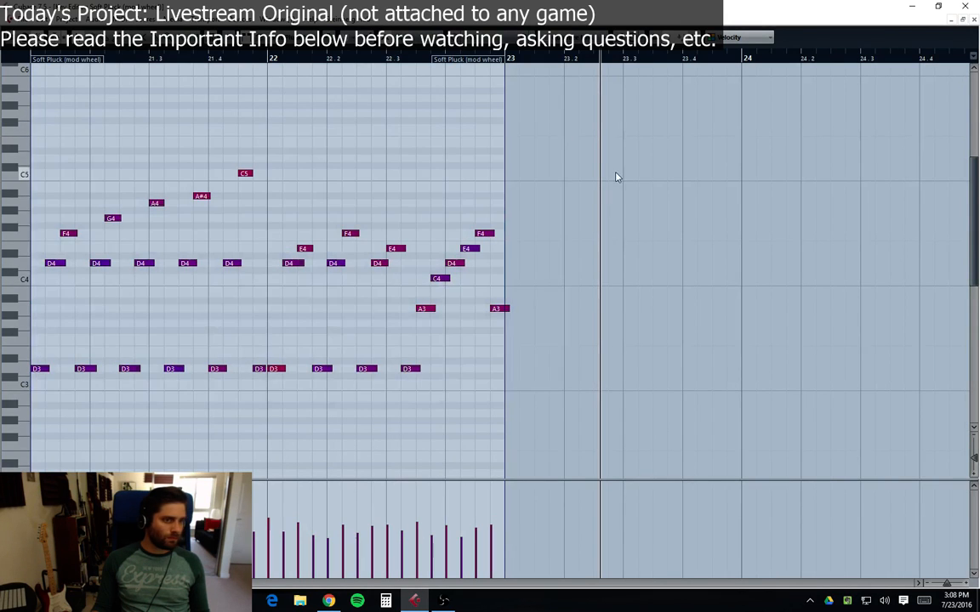
click(974, 20)
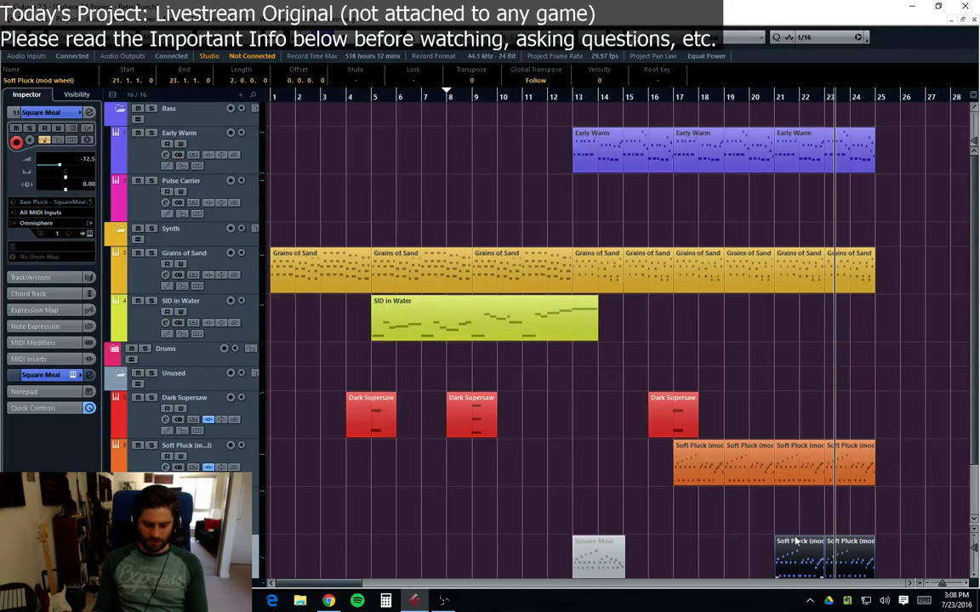
key(Delete)
Step: Try recording a Retro Dance Plucker take from bar 19, then delete the take
scroll(491, 501, down, 2)
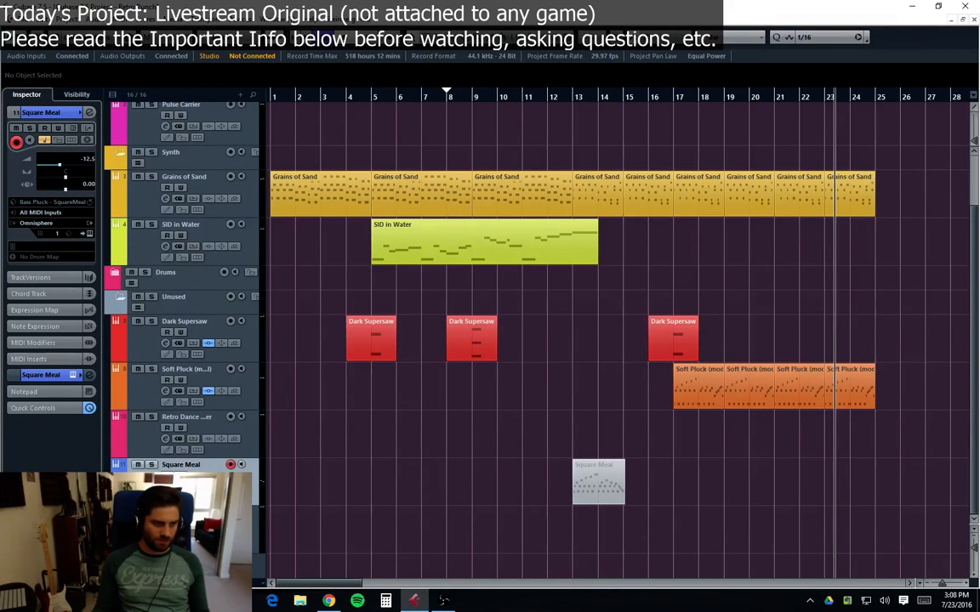
click(137, 433)
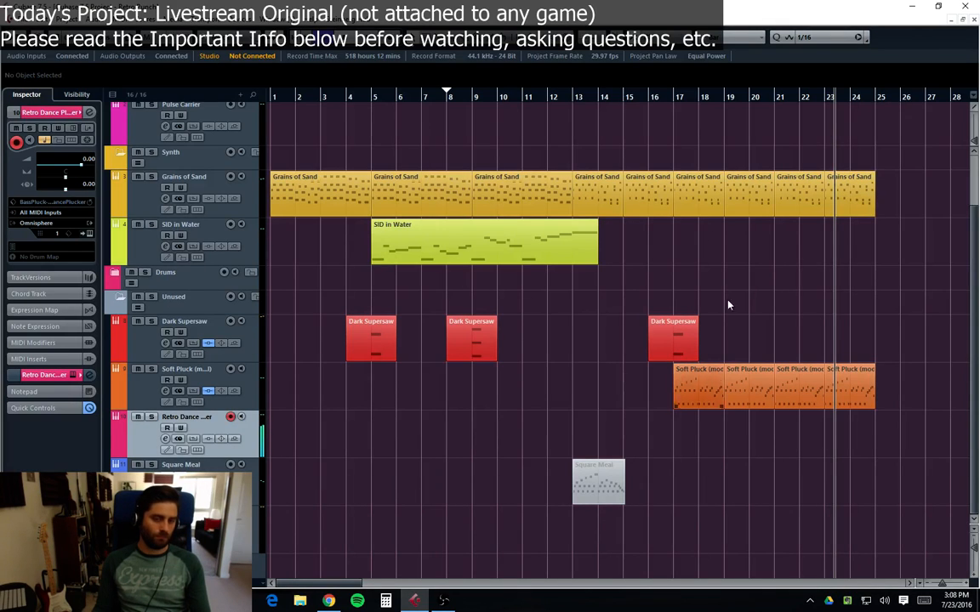
drag(633, 98, 654, 99)
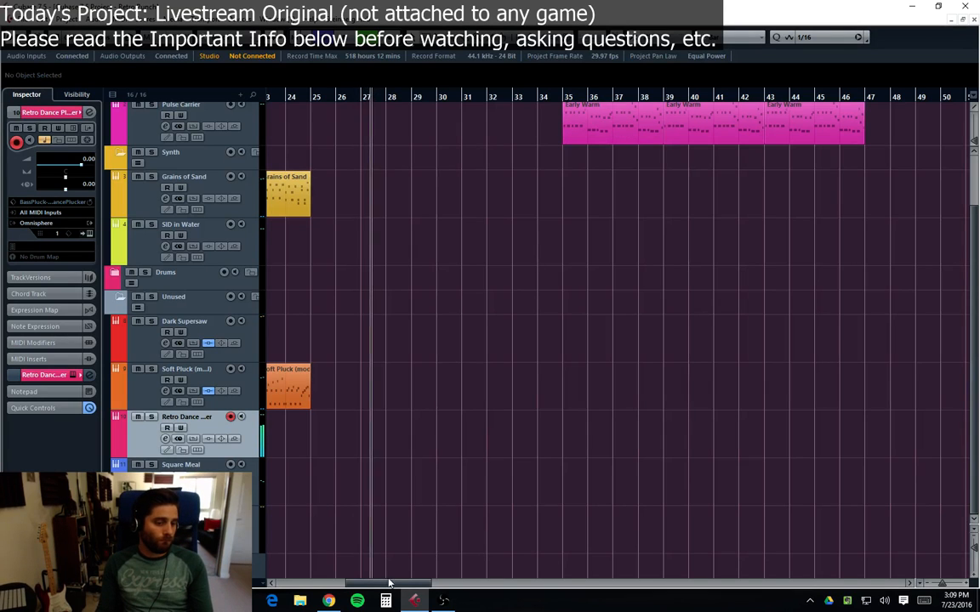
drag(381, 582, 333, 583)
click(542, 97)
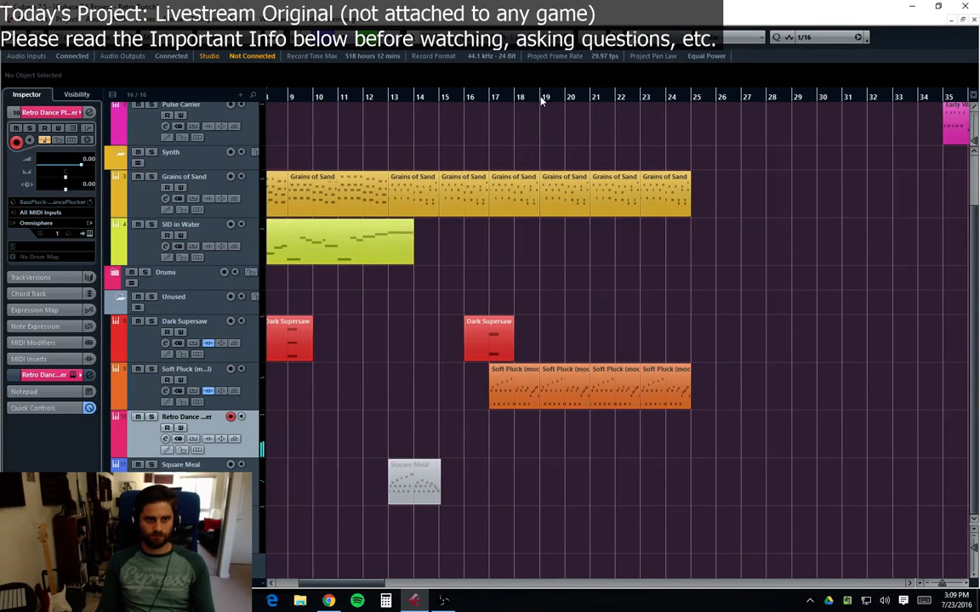
key(KP_Multiply)
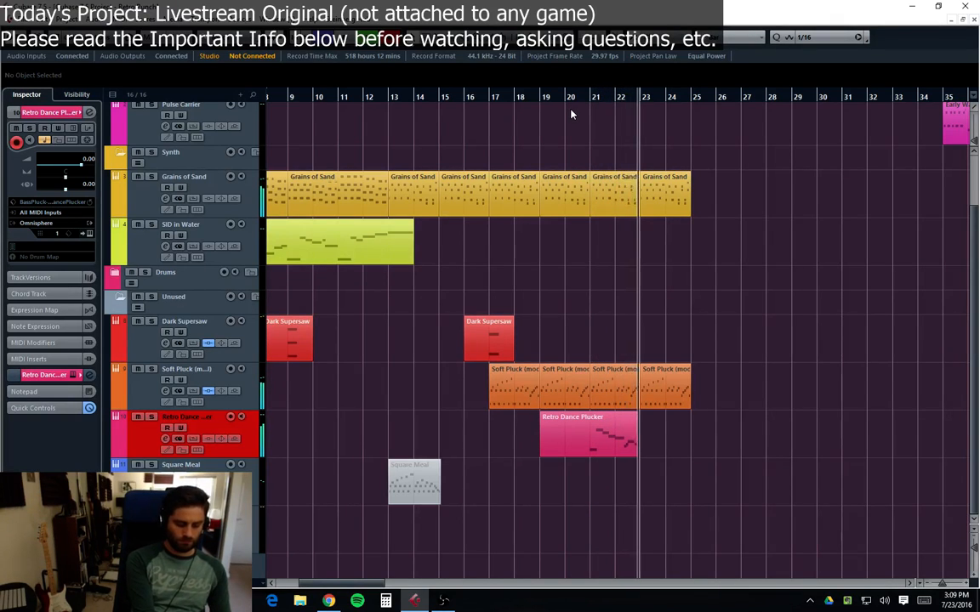
key(space)
key(Delete)
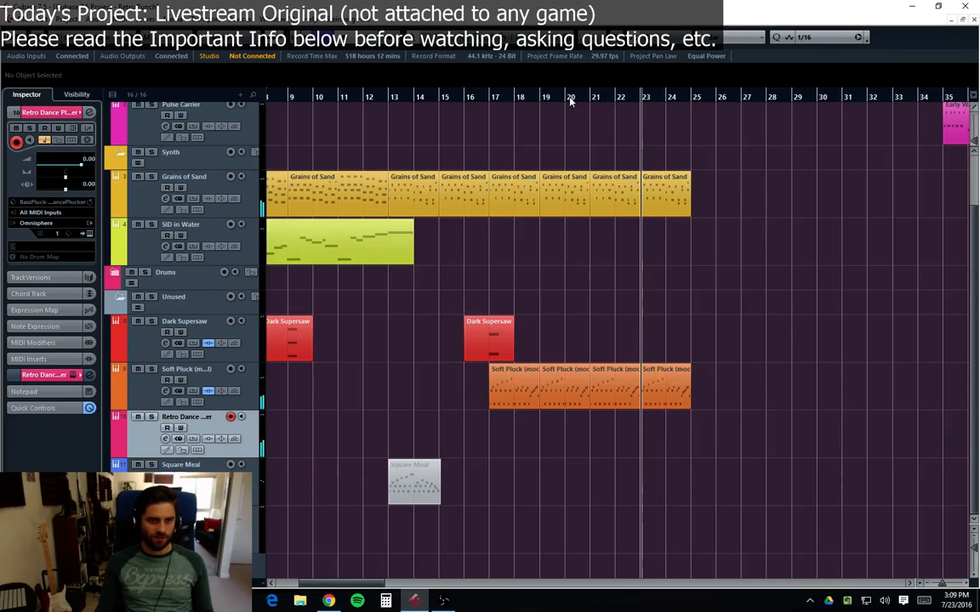
Step: Record a new Retro Dance Plucker MIDI part starting at bar 19
click(570, 100)
click(546, 101)
key(KP_Multiply)
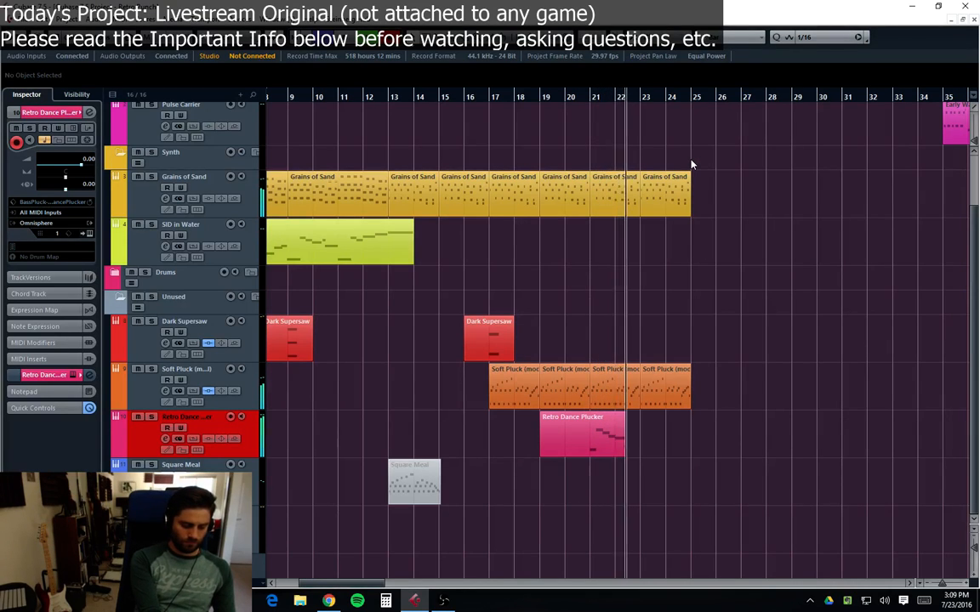
key(space)
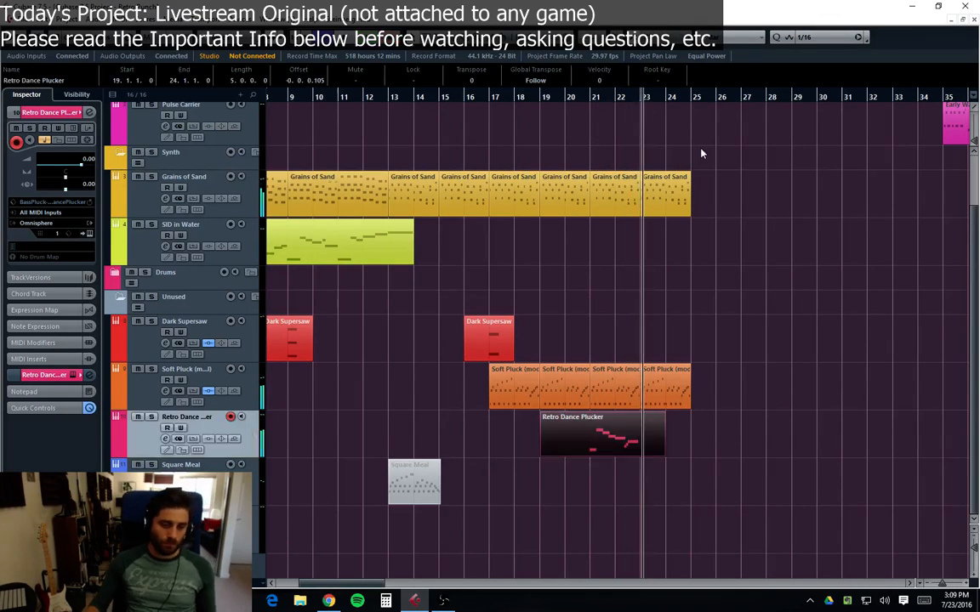
Step: Open the recorded Retro Dance Plucker part in the key editor and examine its final G2 note and velocities
double_click(619, 450)
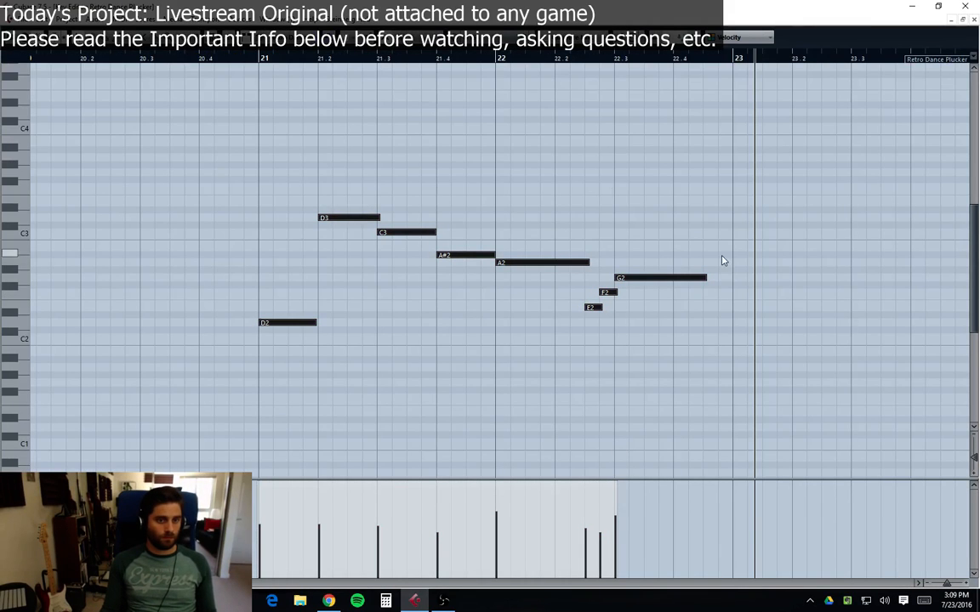
drag(706, 256, 625, 352)
mouse_move(624, 520)
mouse_down()
mouse_move(600, 533)
mouse_move(615, 528)
mouse_move(498, 514)
mouse_move(503, 519)
mouse_up()
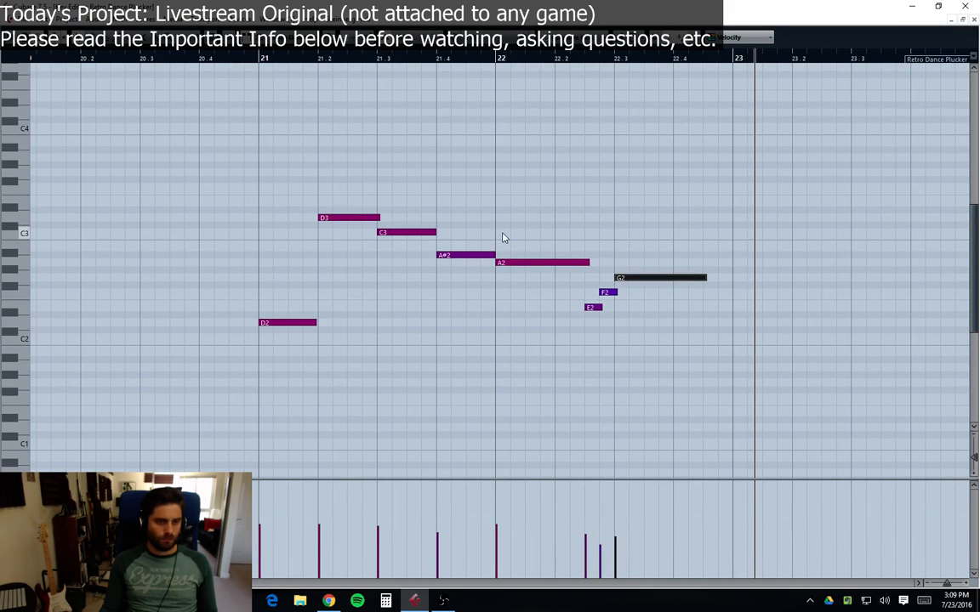
click(973, 19)
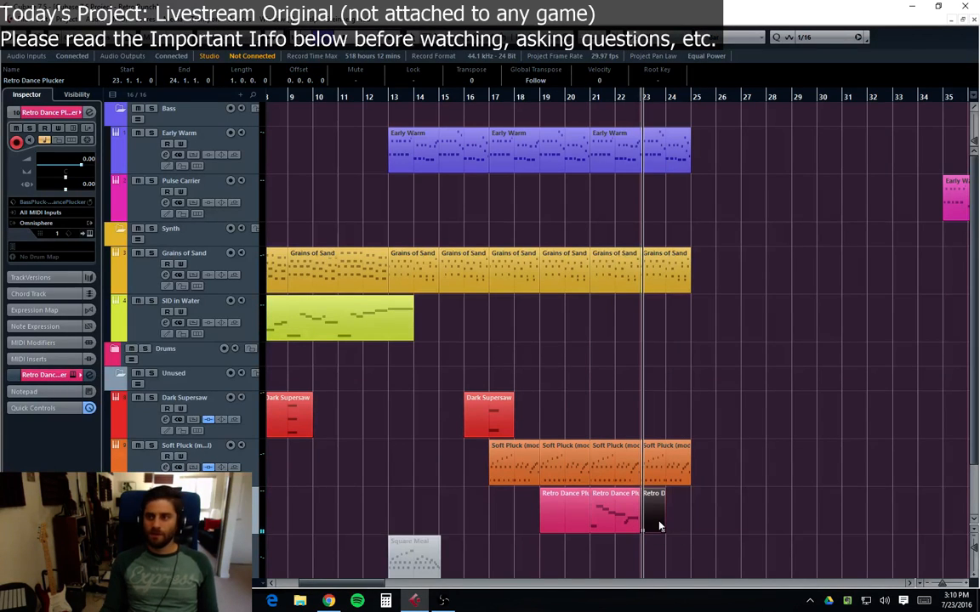
Step: Delete the Retro Dance Plucker parts at bars 23 and 19, keeping the part at bar 21
key(Delete)
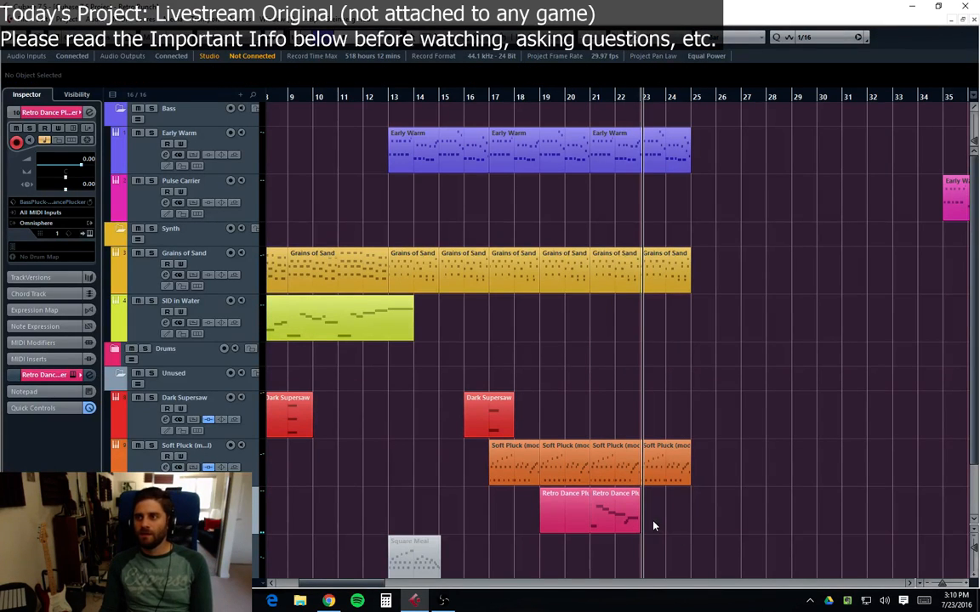
click(557, 525)
key(Delete)
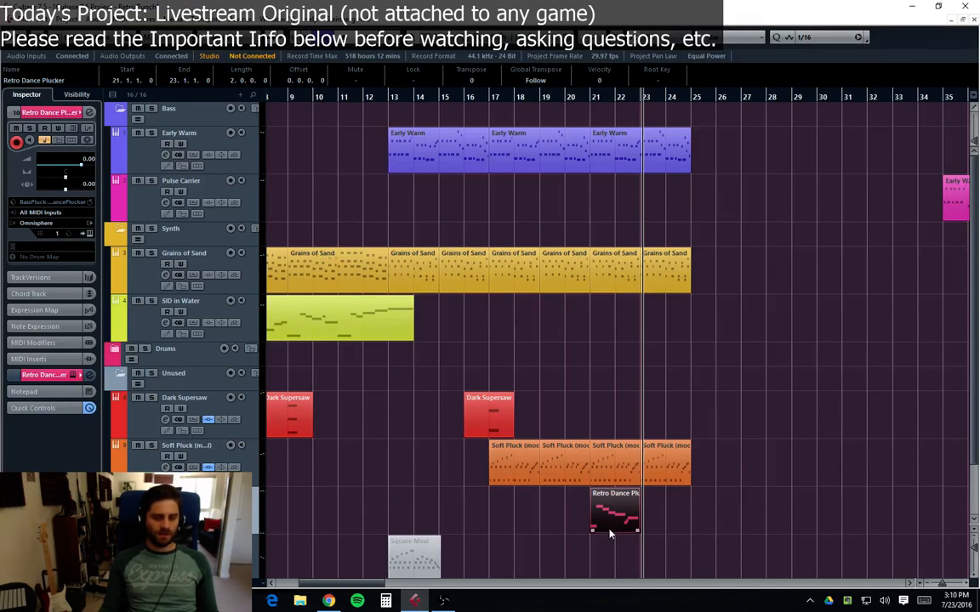
drag(608, 534, 598, 507)
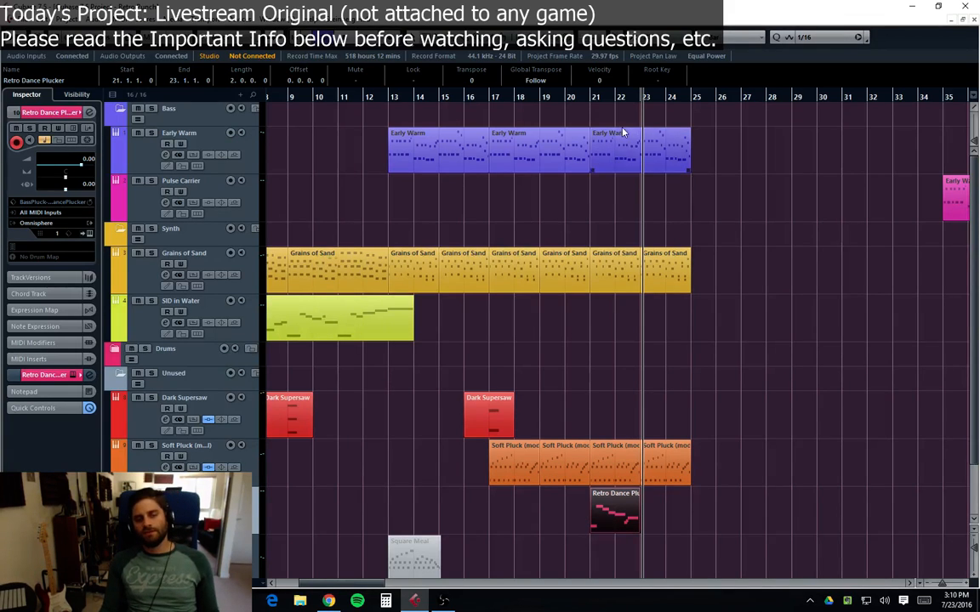
click(570, 108)
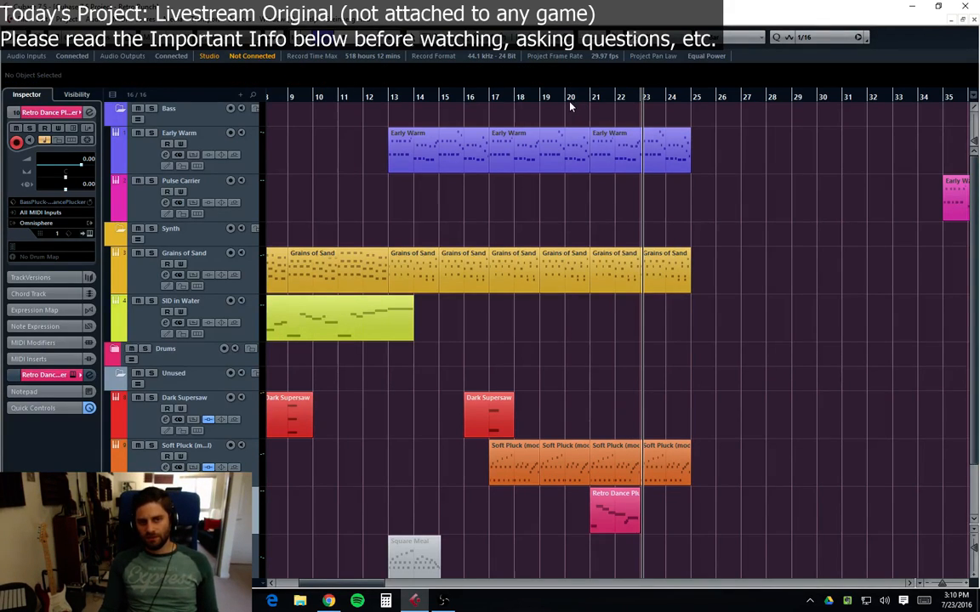
click(571, 94)
click(604, 519)
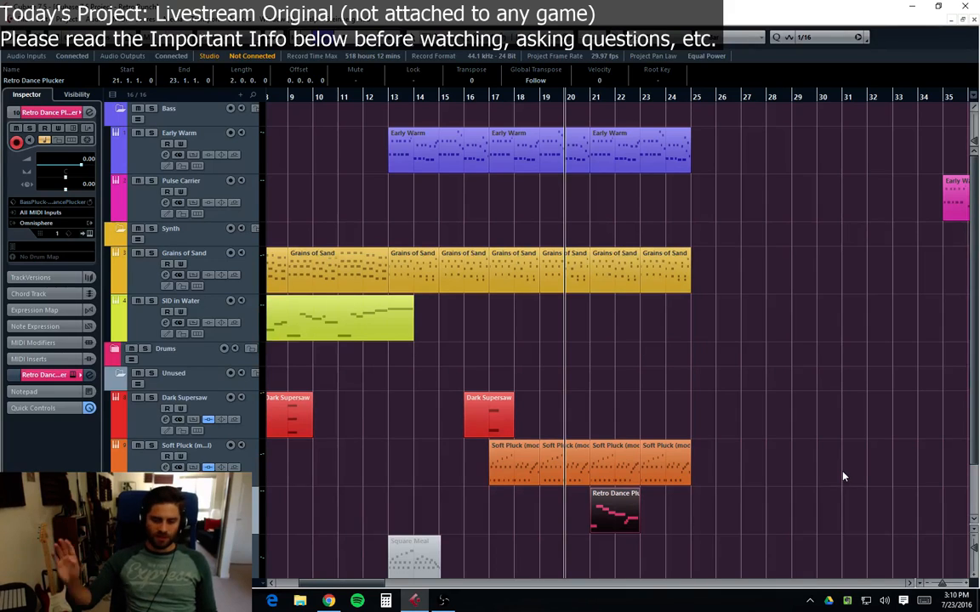
mouse_move(624, 508)
mouse_down()
mouse_move(940, 516)
mouse_move(609, 513)
mouse_up()
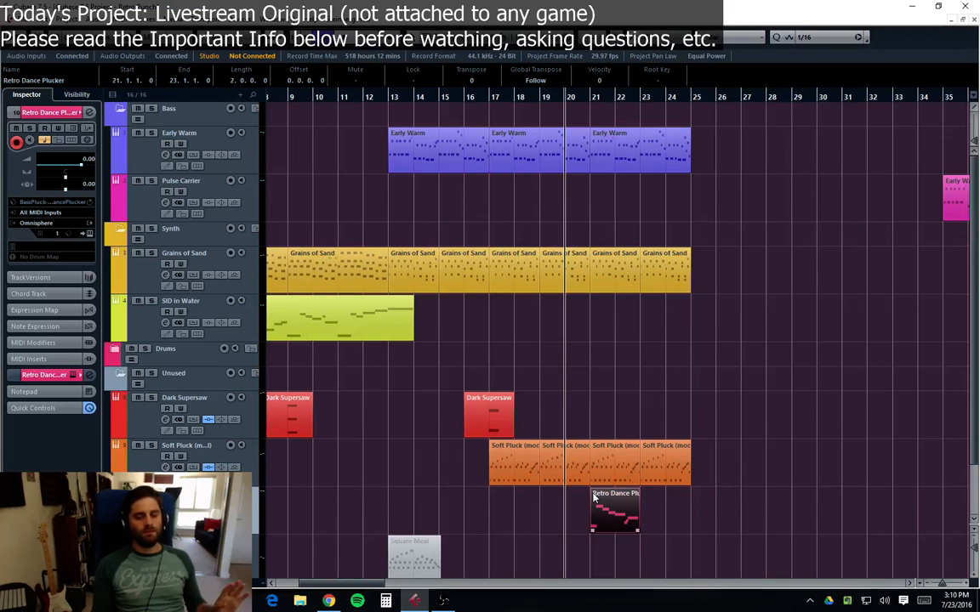
Step: Play the arrangement from bar 19 to audition the Retro Dance Plucker part
click(559, 133)
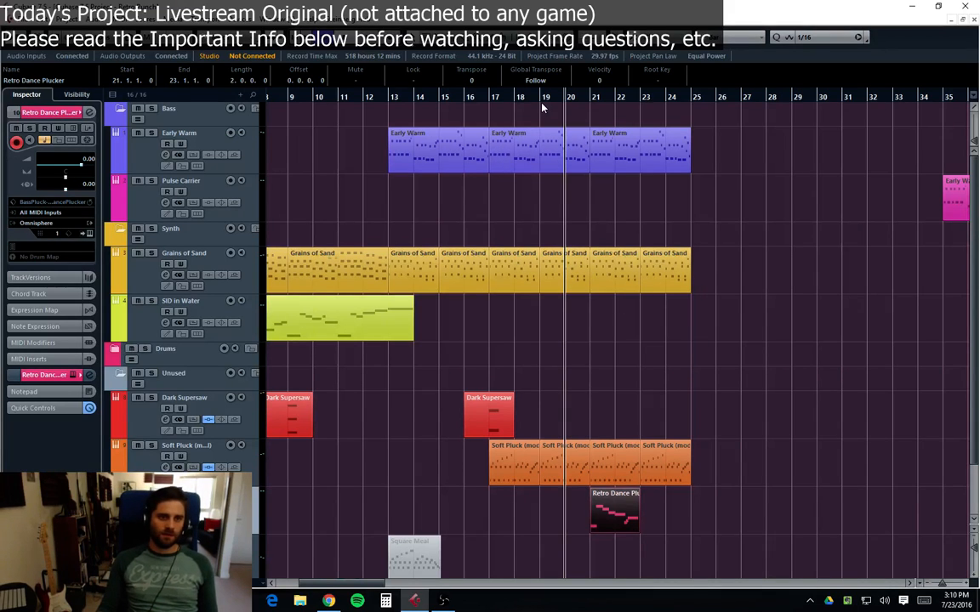
click(542, 106)
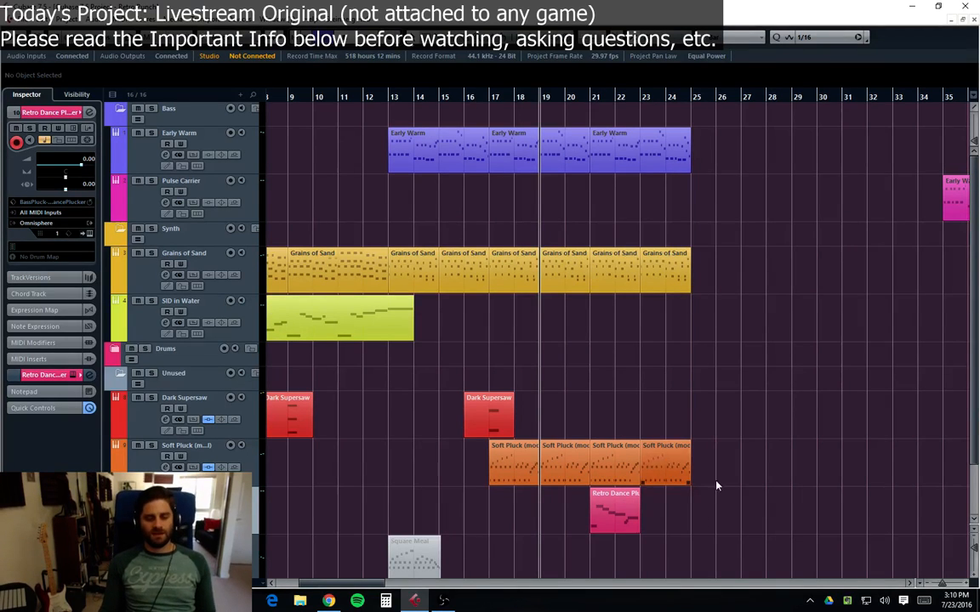
click(627, 512)
key(7)
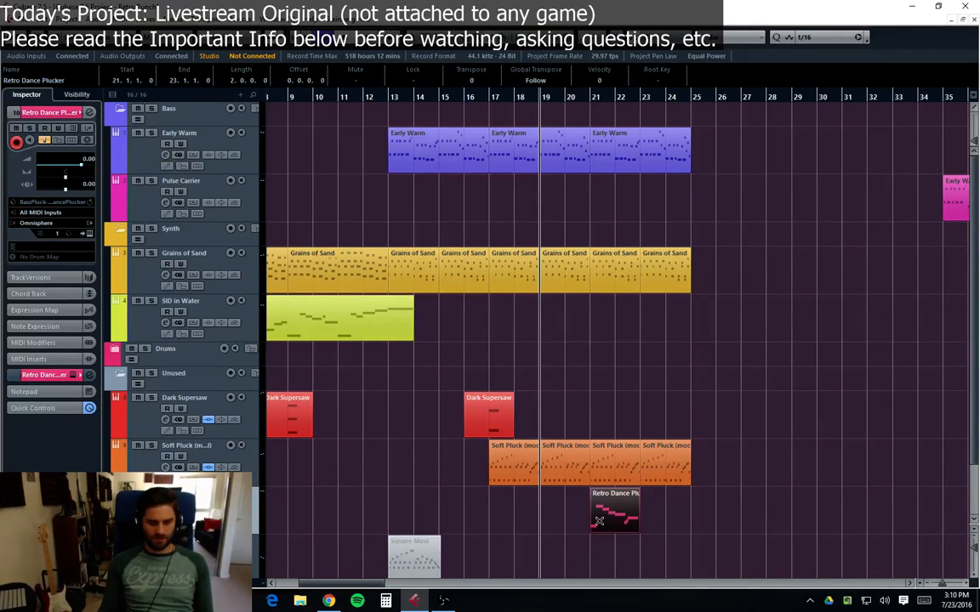
click(602, 519)
click(610, 514)
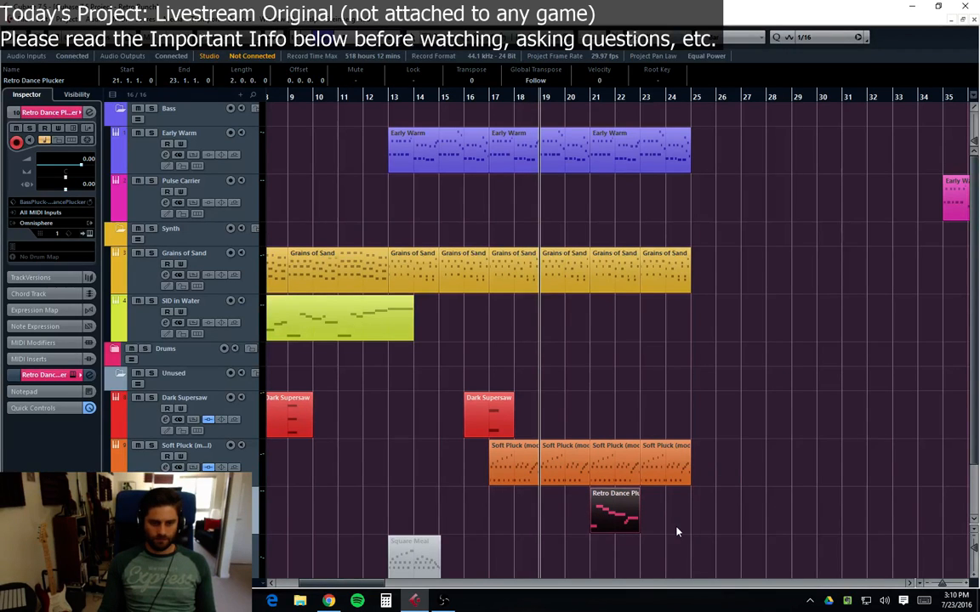
key(space)
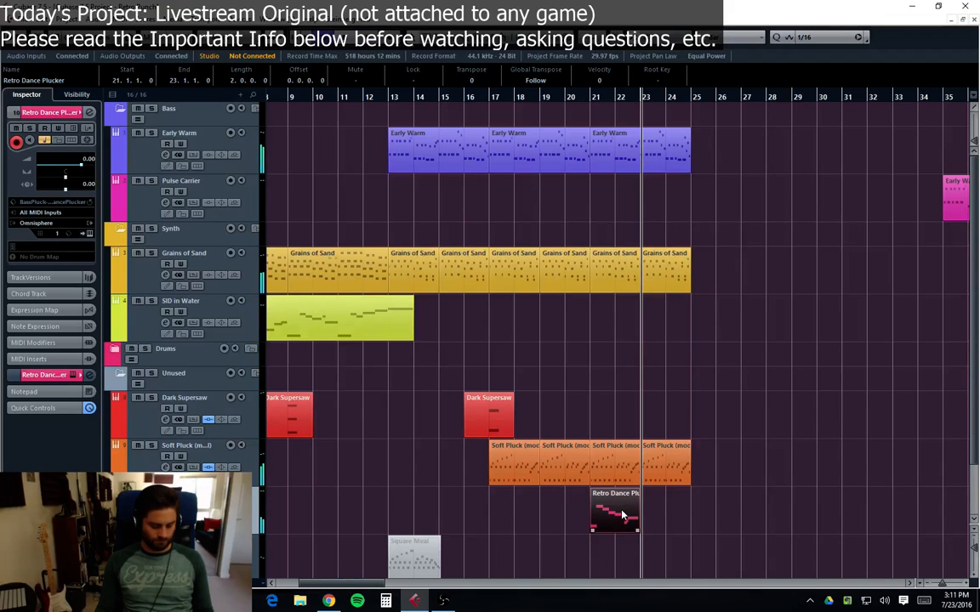
Step: Duplicate the Retro Dance Plucker part to bar 23
key(ctrl+d)
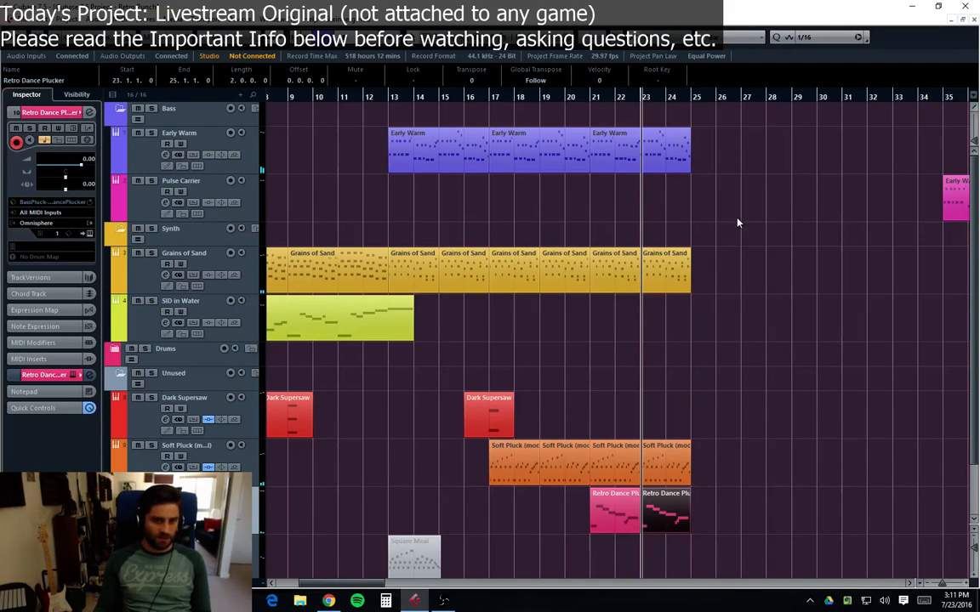
Step: Open the Retro Dance Plucker's Omnisphere instrument, inspect its A and B layer settings, and close it
key(e)
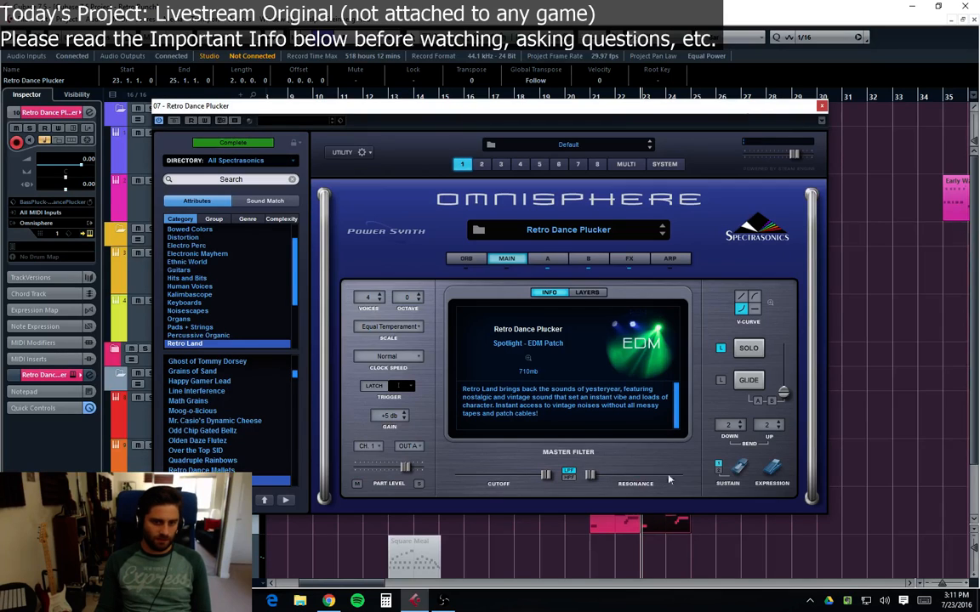
click(549, 259)
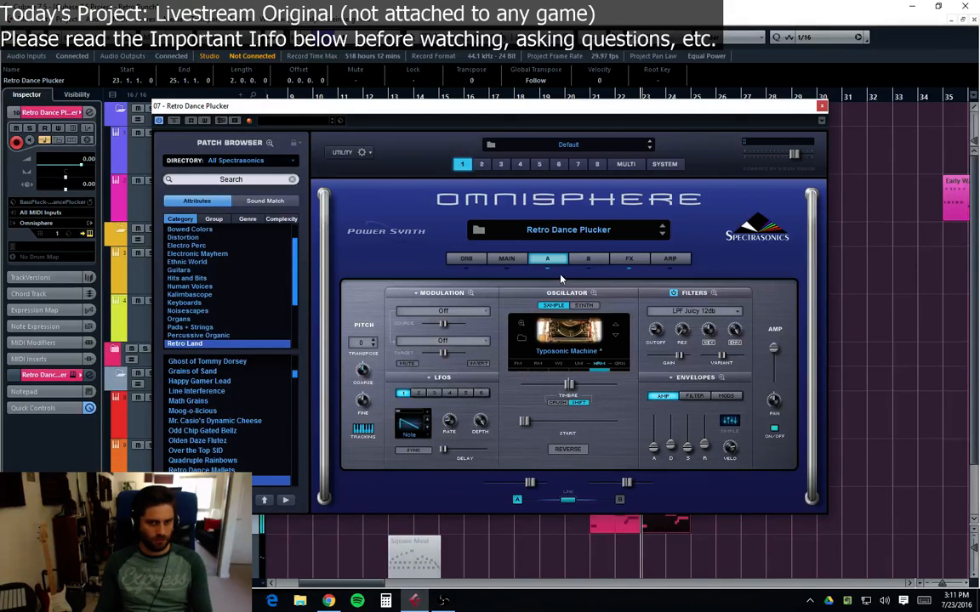
click(590, 259)
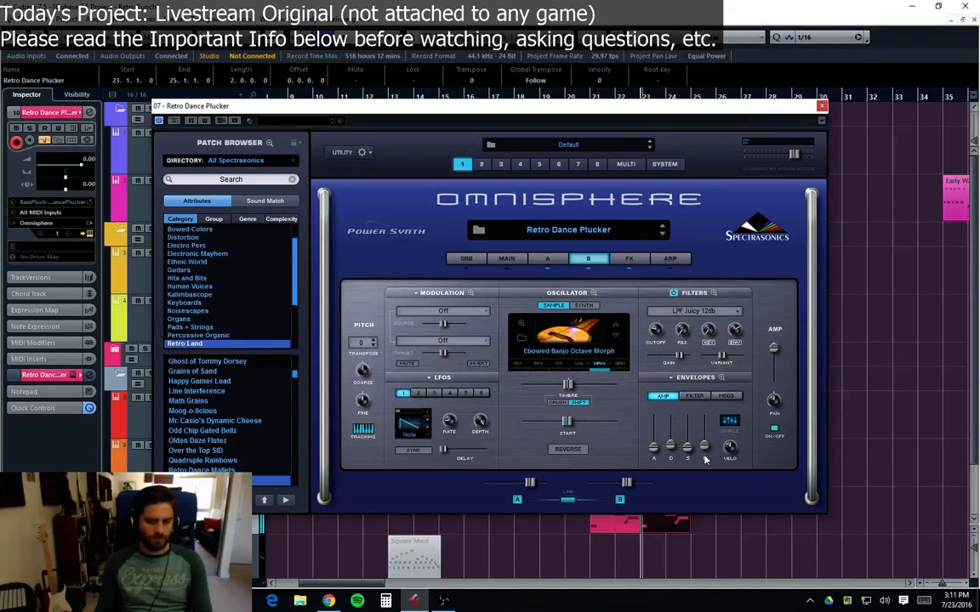
mouse_move(704, 448)
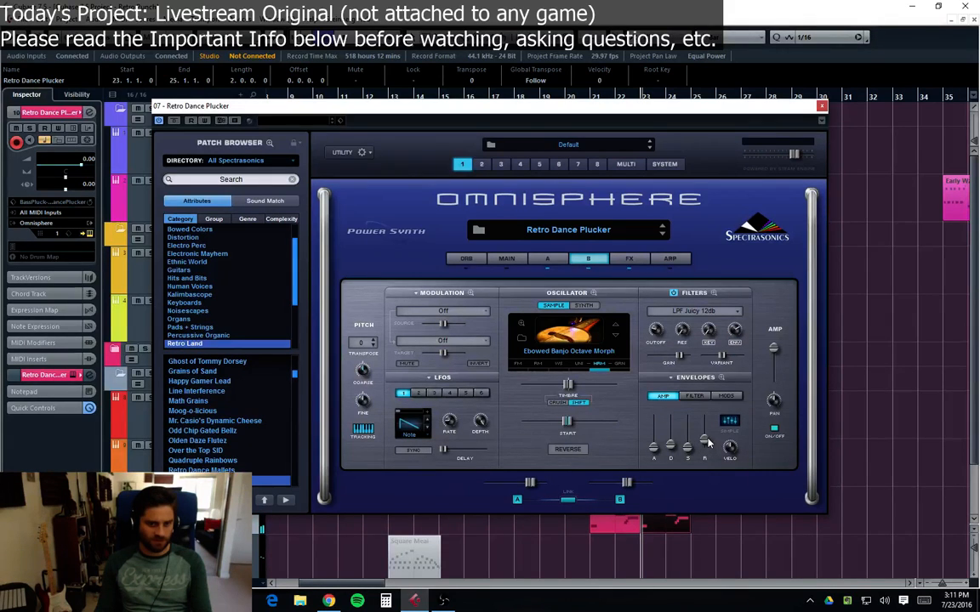
mouse_move(705, 441)
mouse_down()
mouse_move(704, 432)
mouse_move(706, 445)
mouse_up()
mouse_move(705, 437)
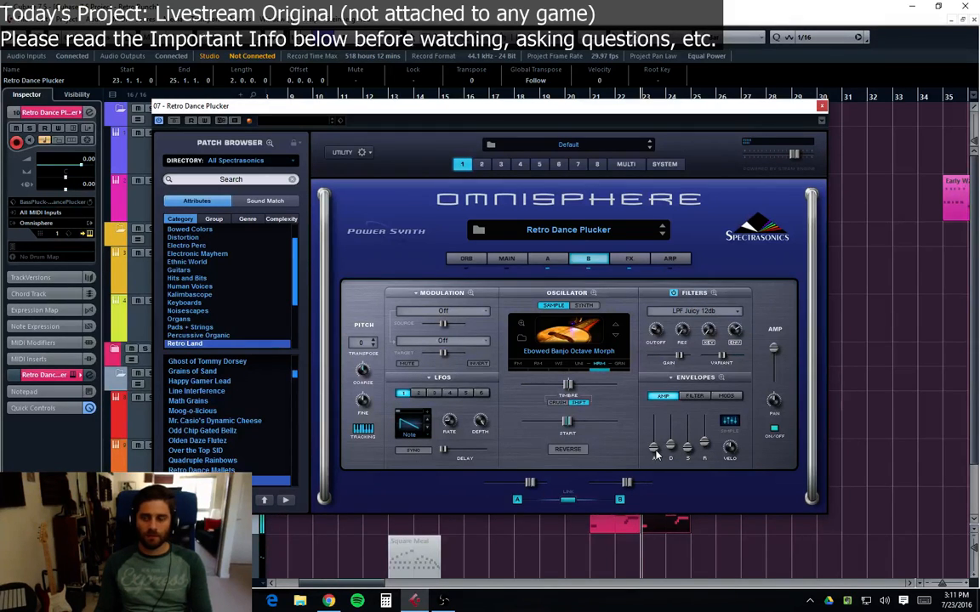
click(822, 106)
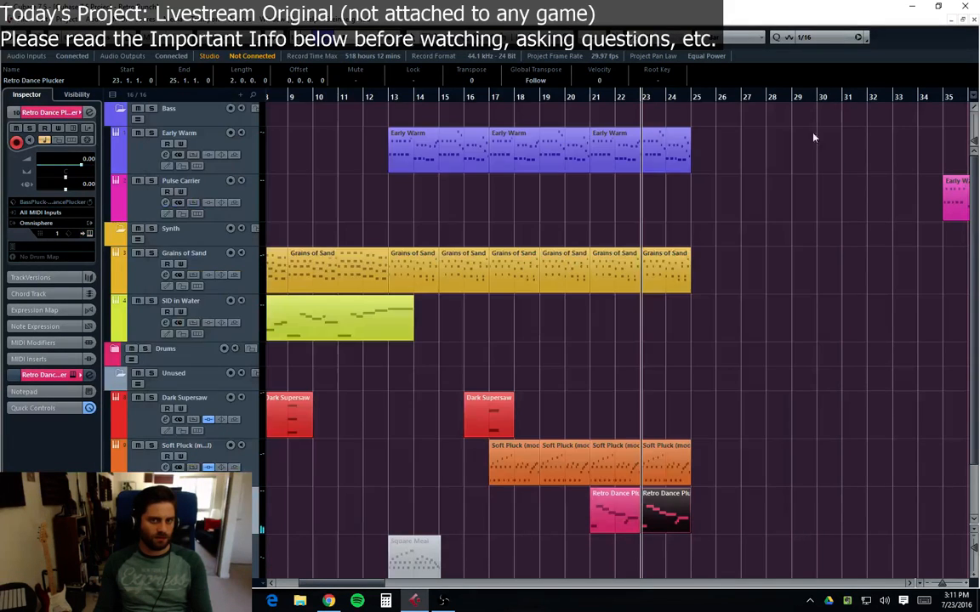
Step: Play from bar 21 to hear both Retro Dance Plucker parts
click(658, 468)
click(662, 525)
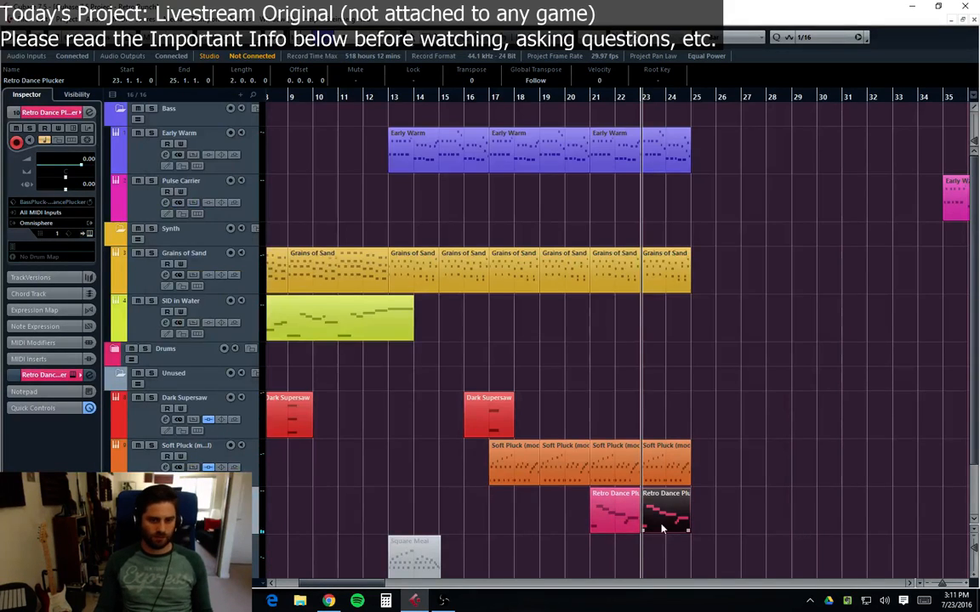
click(599, 110)
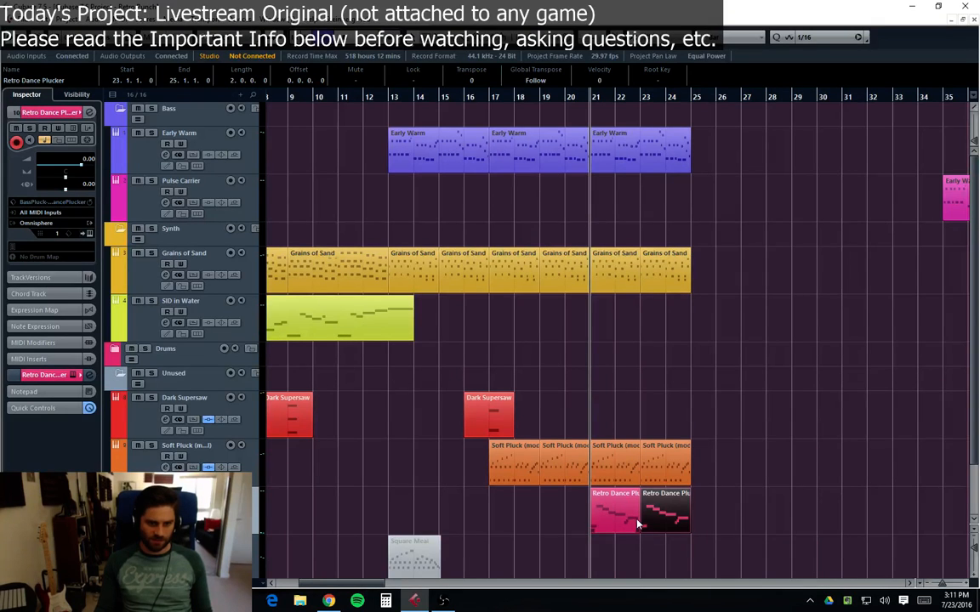
key(space)
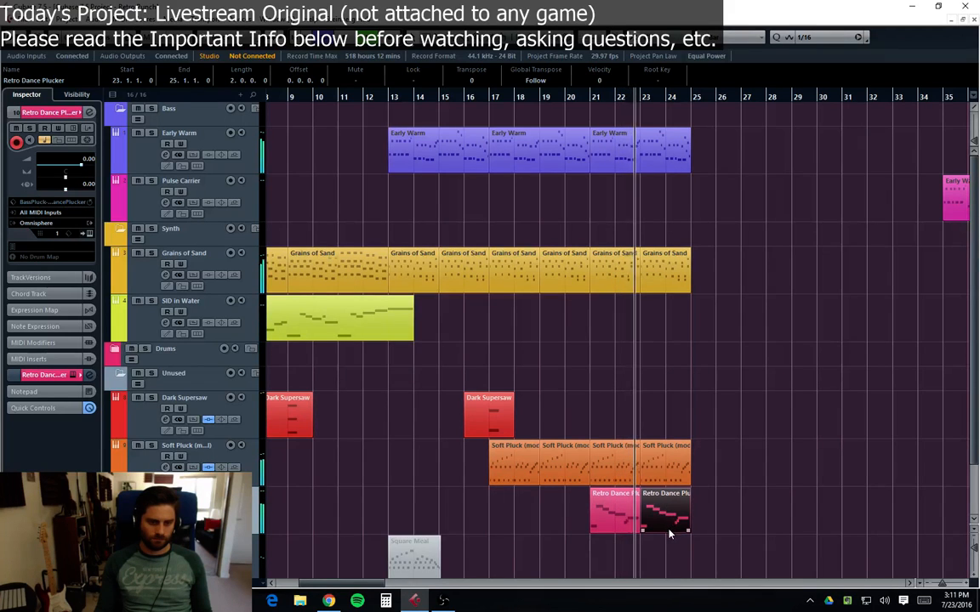
Step: Glue the two Retro Dance Plucker parts into one part spanning bars 21 to 25 and review its notes in the key editor
double_click(668, 523)
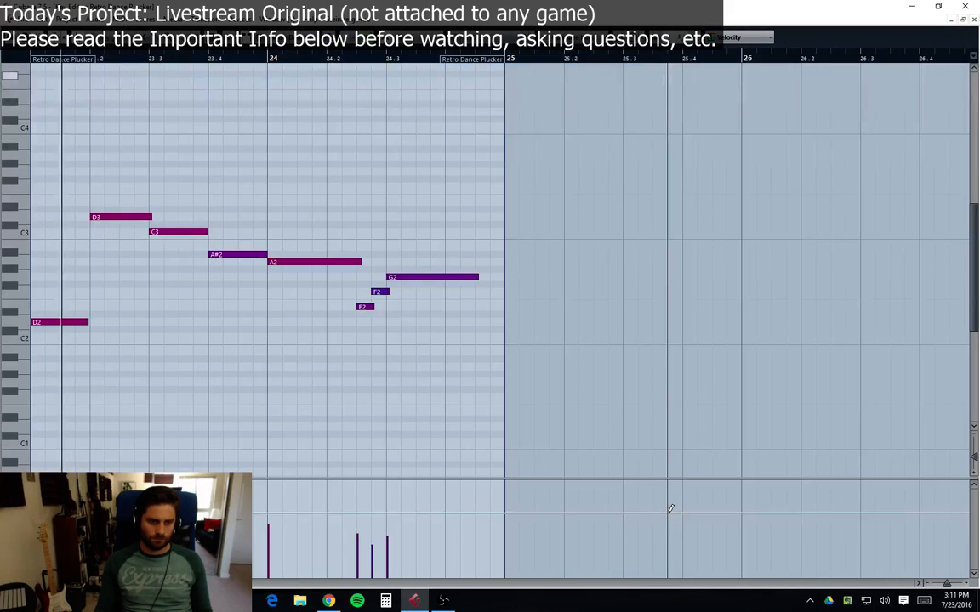
click(189, 234)
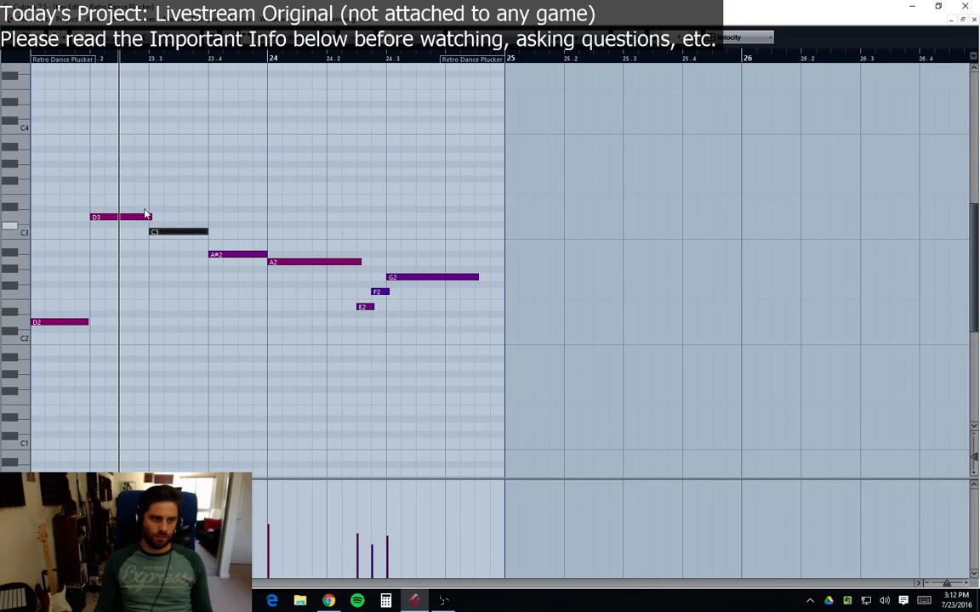
click(974, 25)
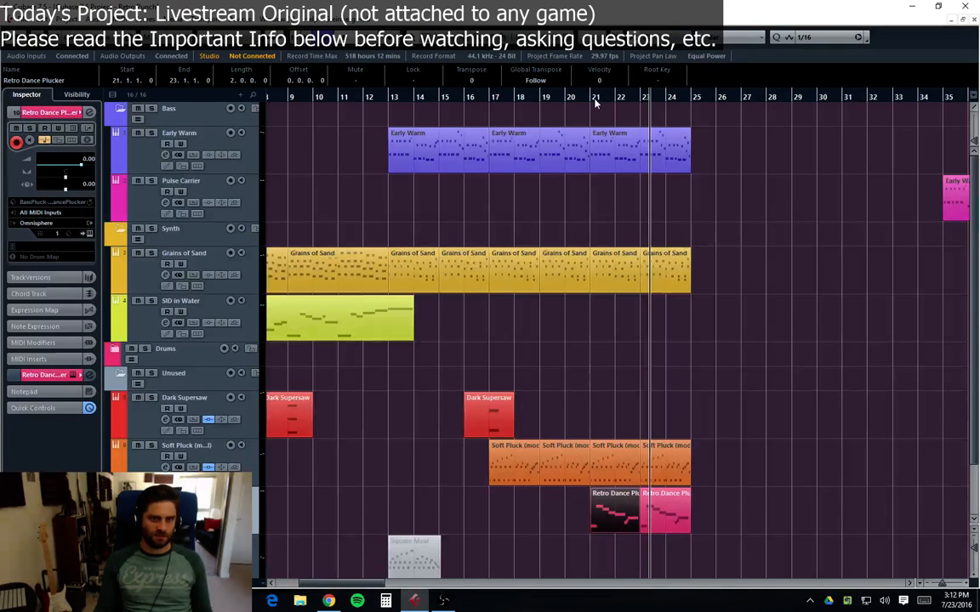
double_click(635, 510)
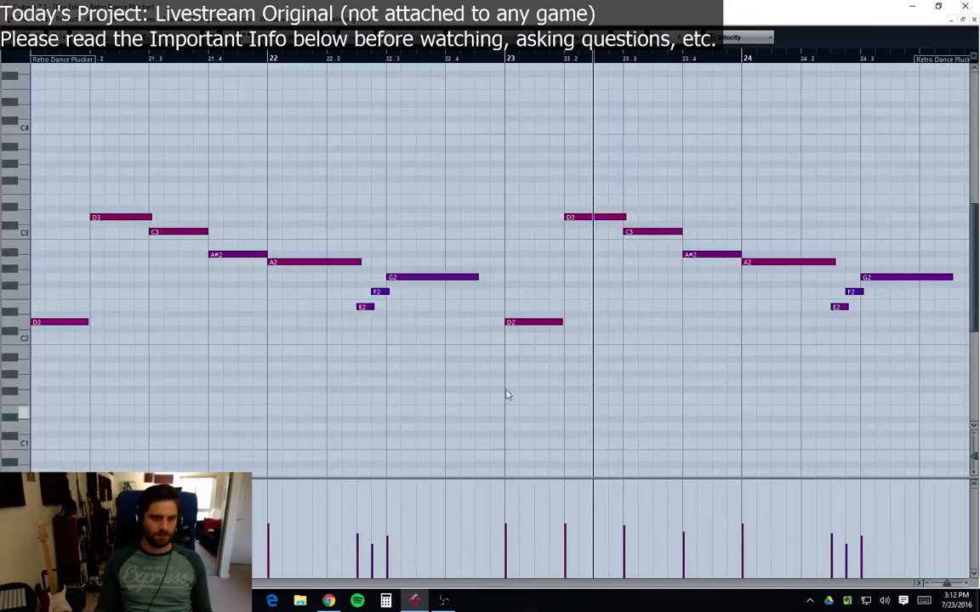
click(973, 20)
Step: Add a marker at bar 21 and move the marker track to the top of the track list
click(591, 98)
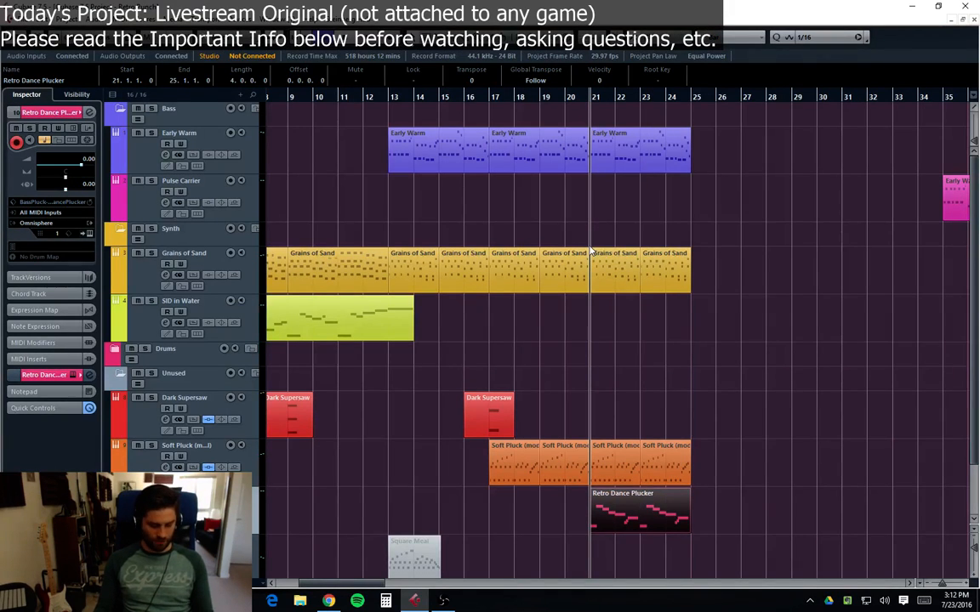
key(Insert)
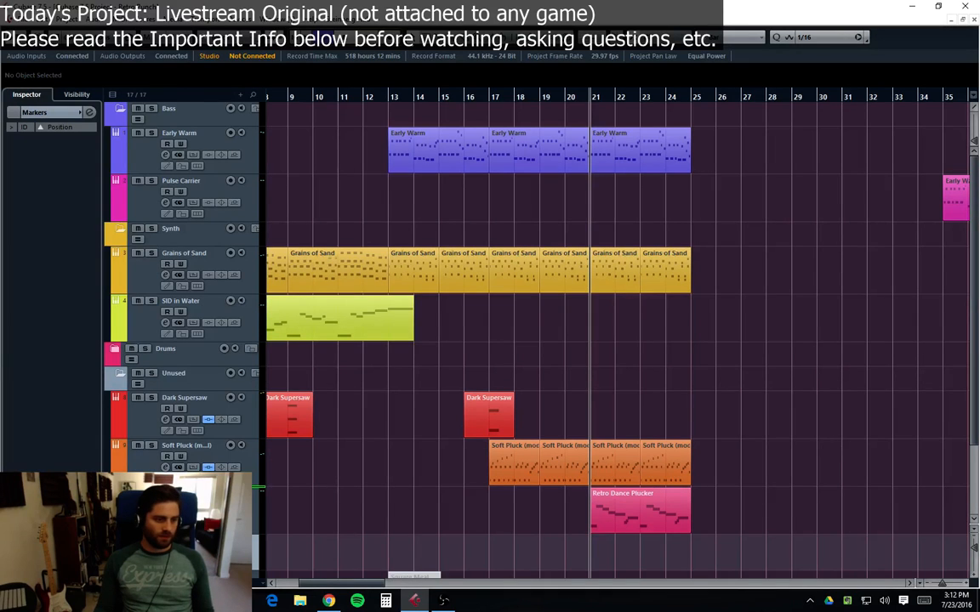
drag(174, 548, 163, 107)
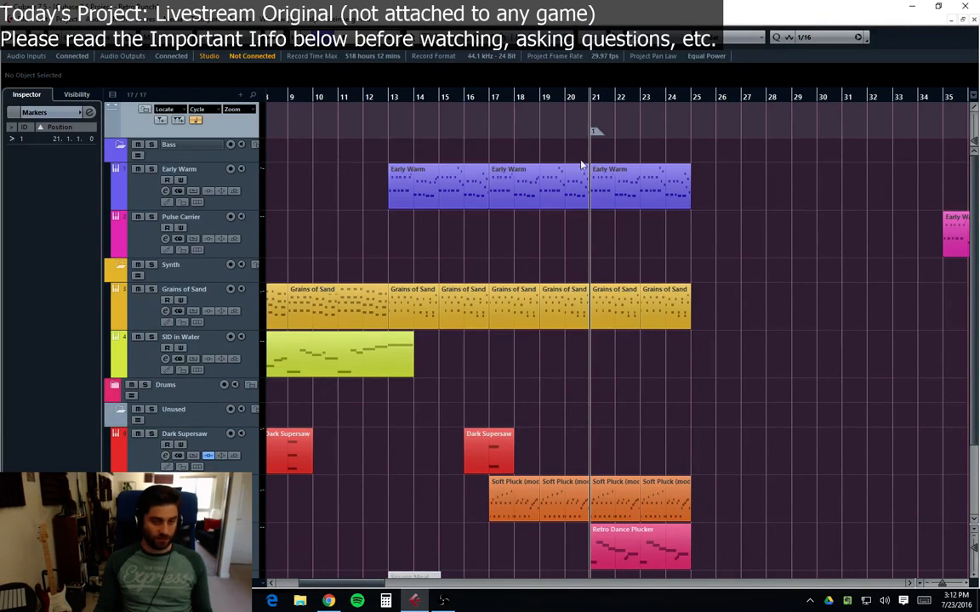
Step: Set the cycle range from bar 21 to bar 25 and play it back
click(668, 98)
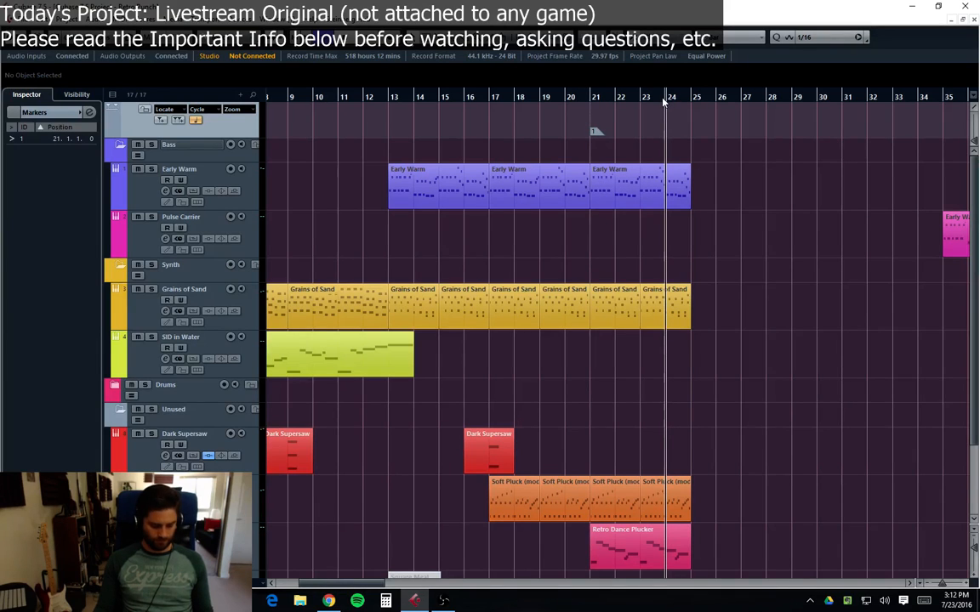
key(shift+1)
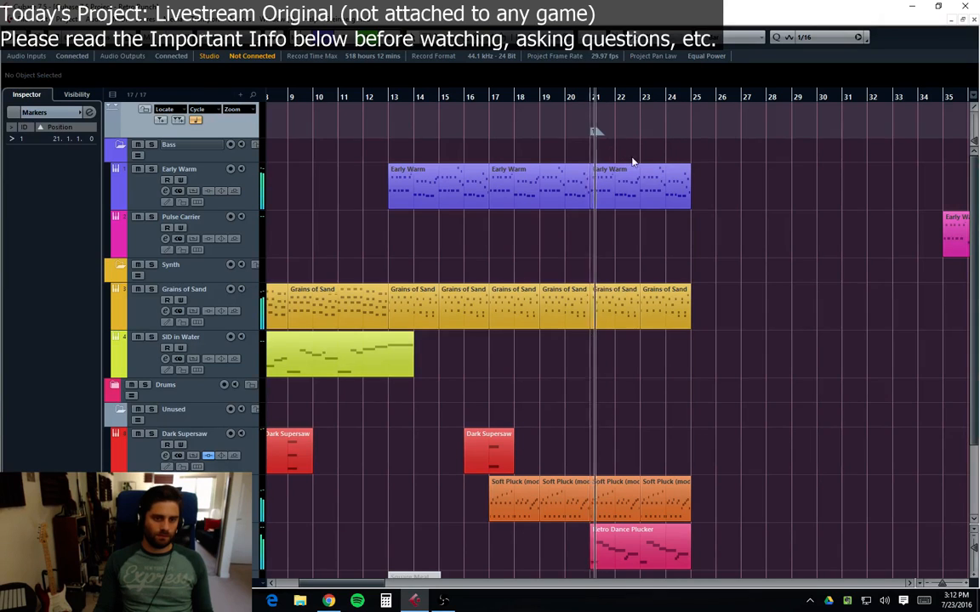
key(ctrl+KP_1)
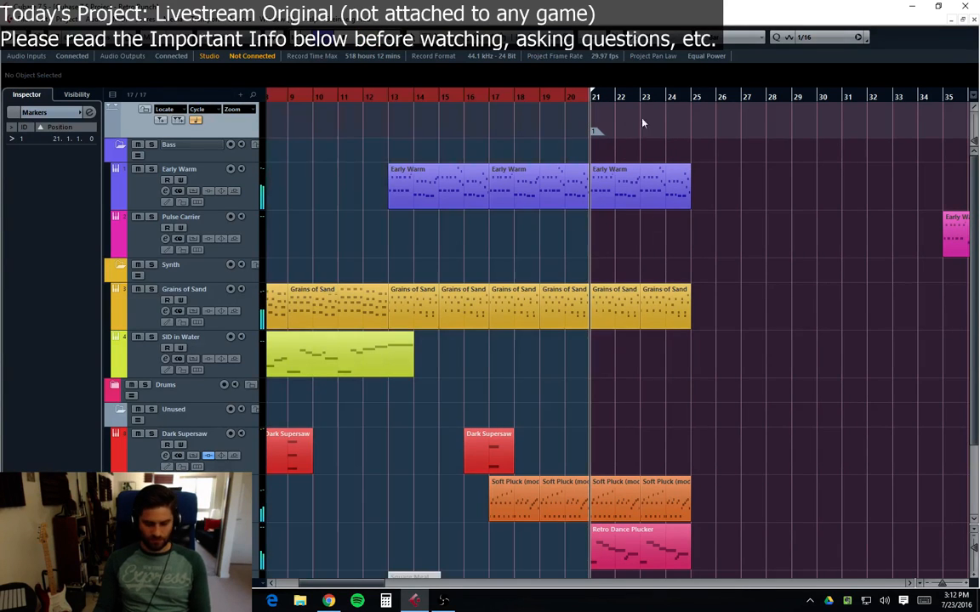
alt+click(694, 99)
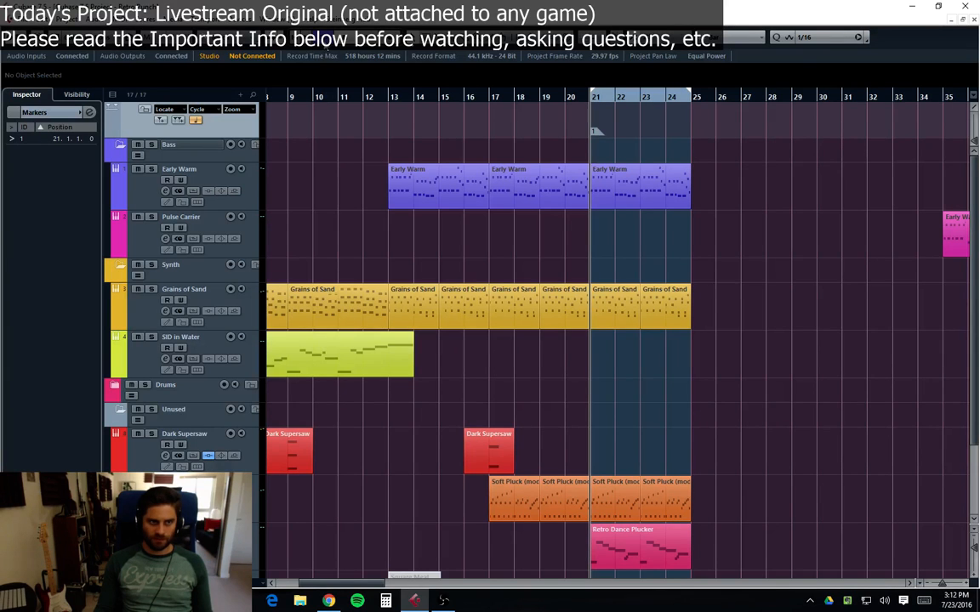
key(space)
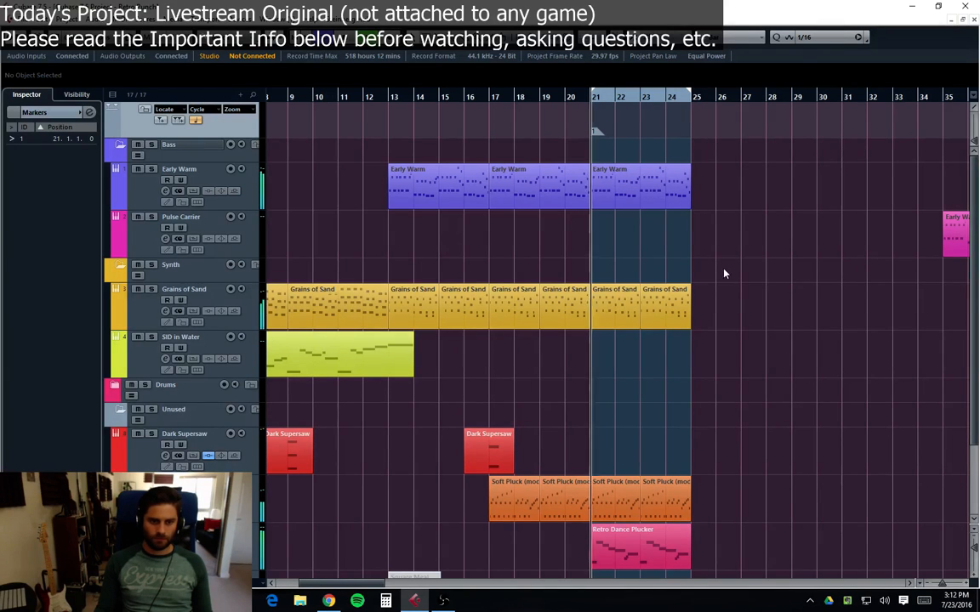
Step: Open the Retro Dance Plucker part in the key editor and play from bar 23
scroll(729, 523, down, 3)
scroll(609, 445, up, 3)
scroll(610, 445, down, 3)
double_click(627, 442)
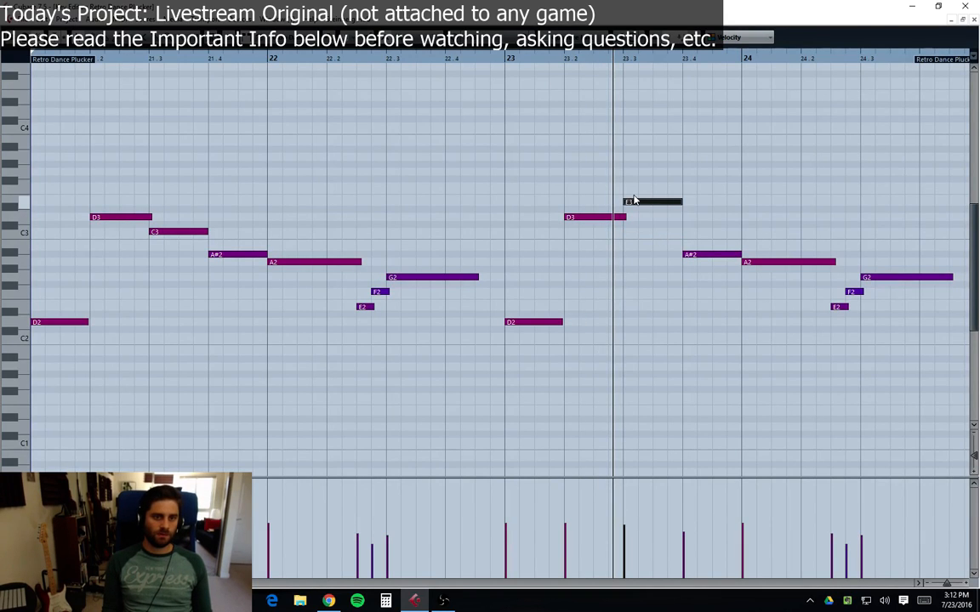
click(501, 57)
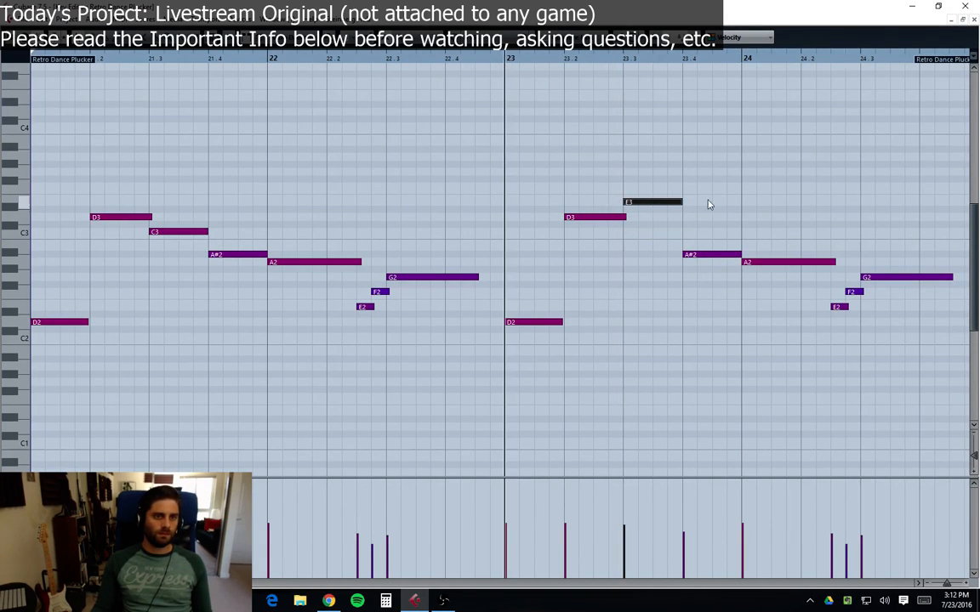
key(space)
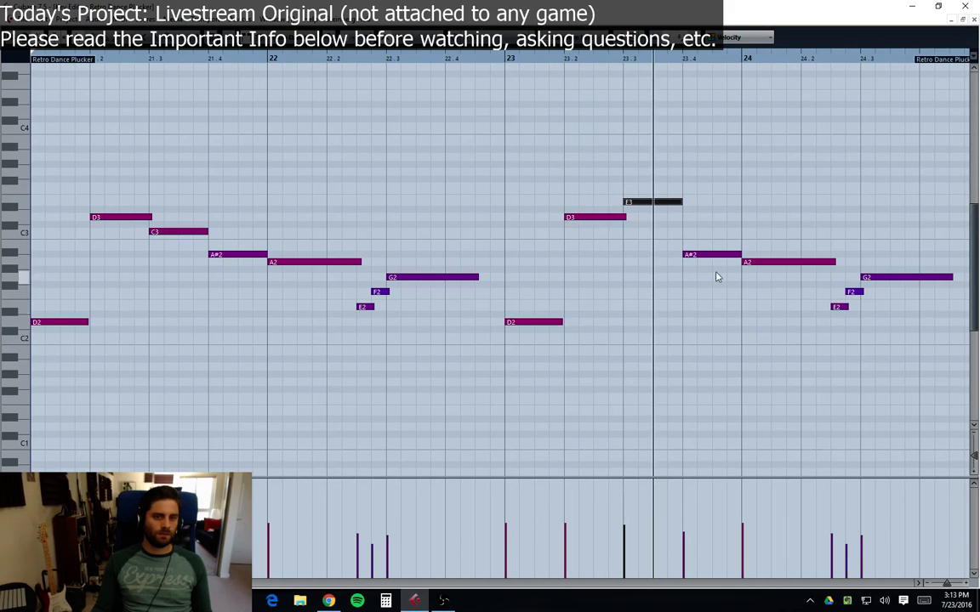
Step: Transpose the note at bar 23 beat 4 up to E3
key(Up)
key(Up)
key(Up)
key(Up)
key(Up)
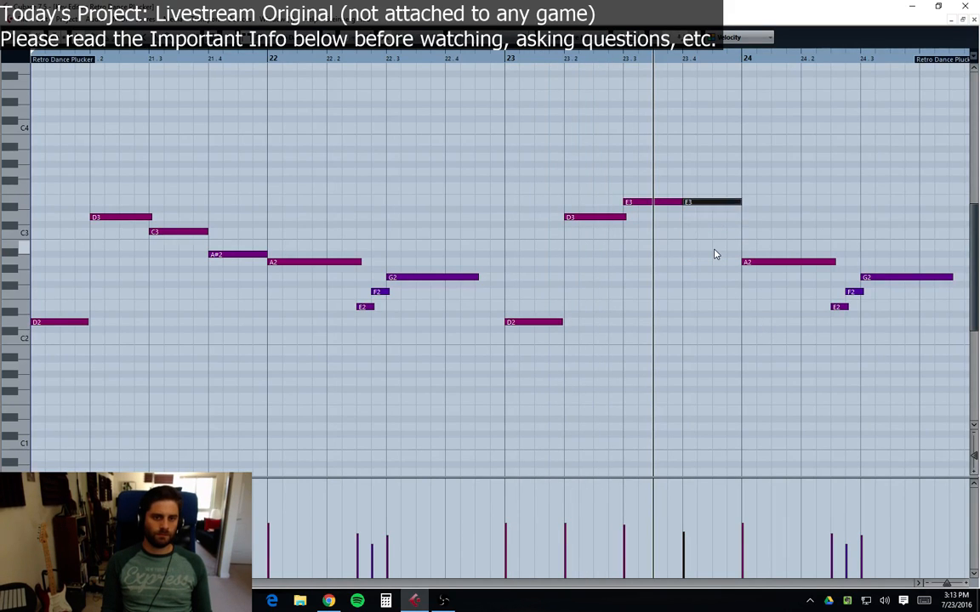
Step: Transpose the note at bar 23 beat 4 to F3 and the bar 24 note to D3, auditioning from bar 23
click(502, 58)
key(space)
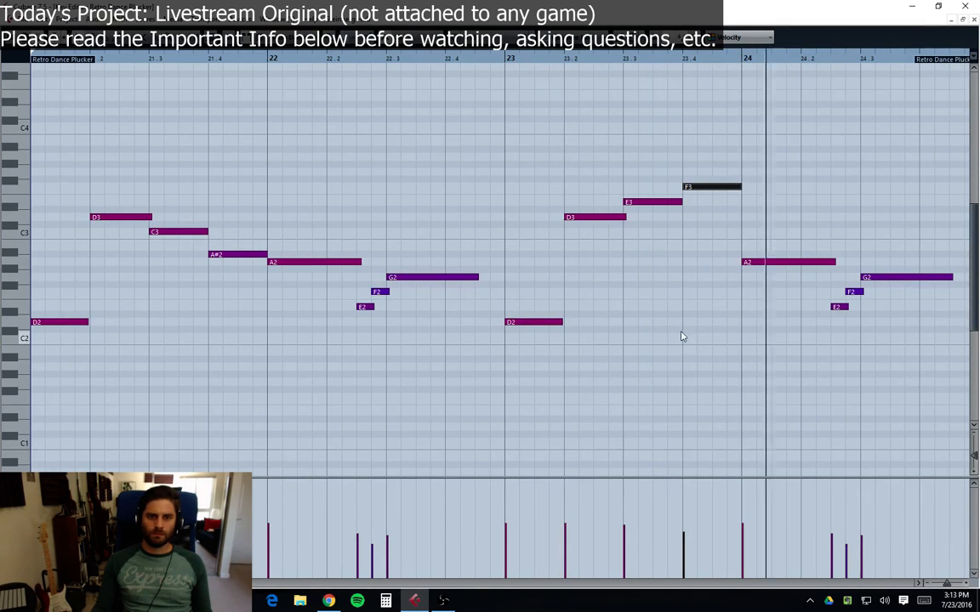
key(Up)
key(Up)
key(Up)
key(Up)
key(Up)
key(Up)
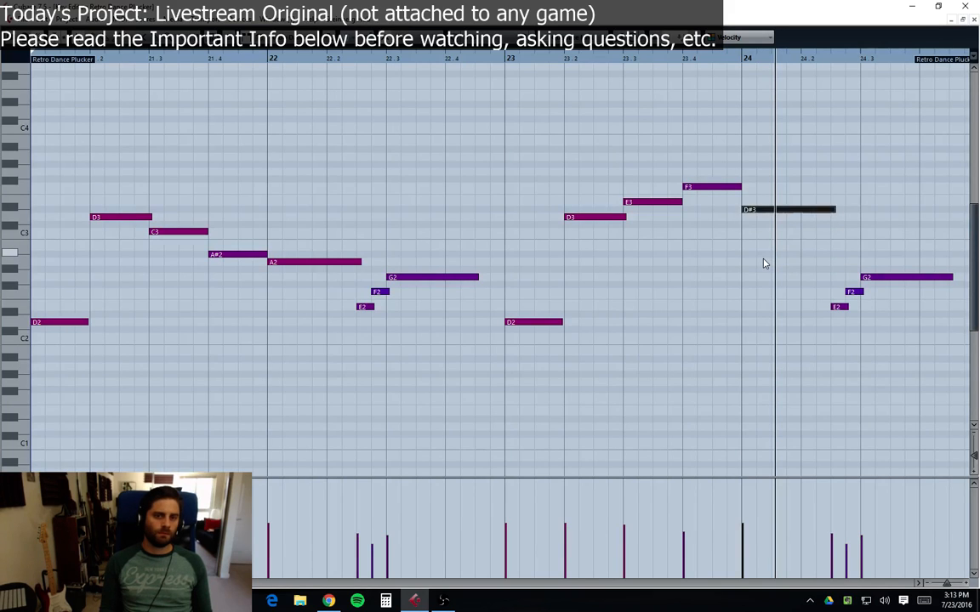
click(505, 61)
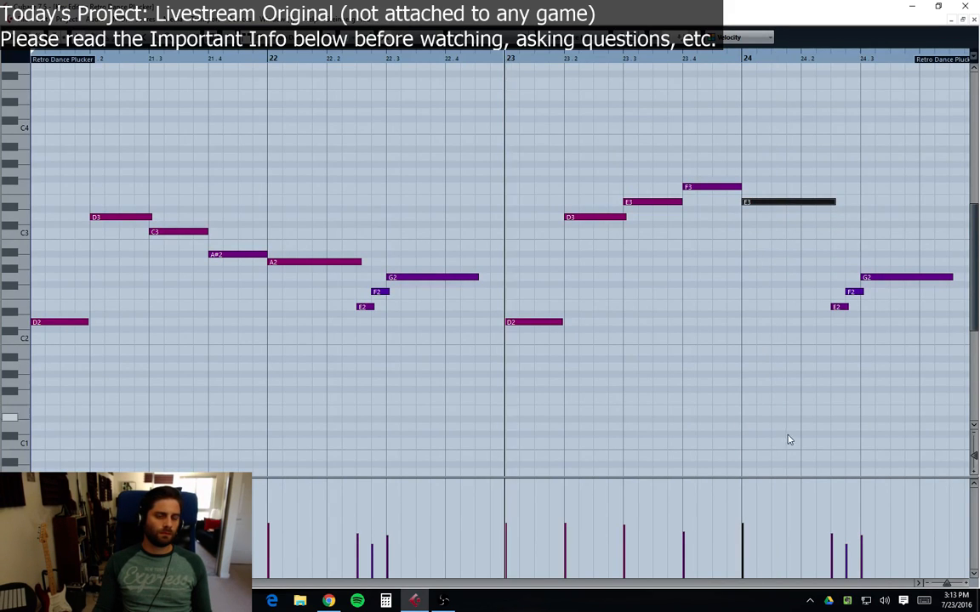
key(space)
click(909, 379)
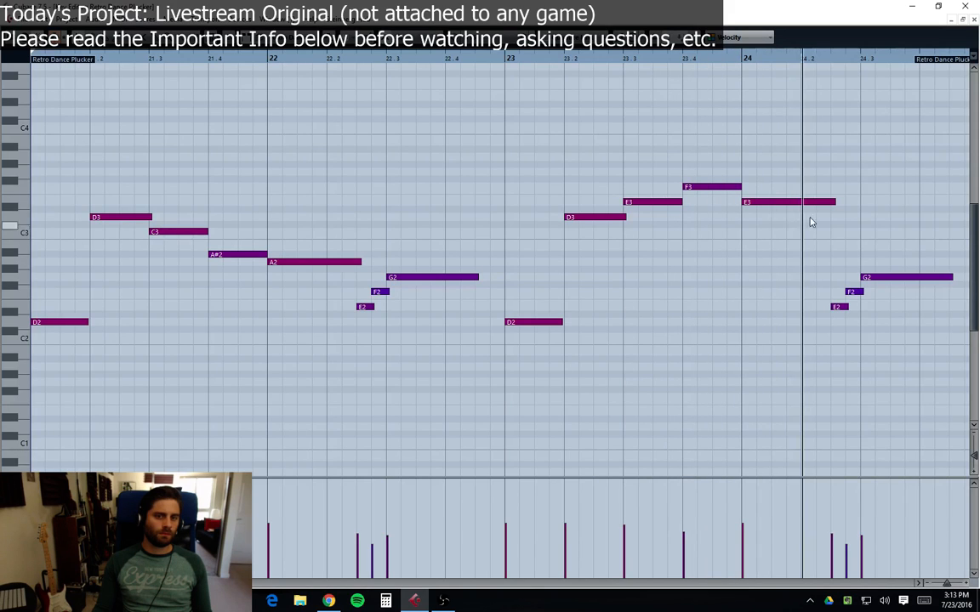
key(Down)
key(Down)
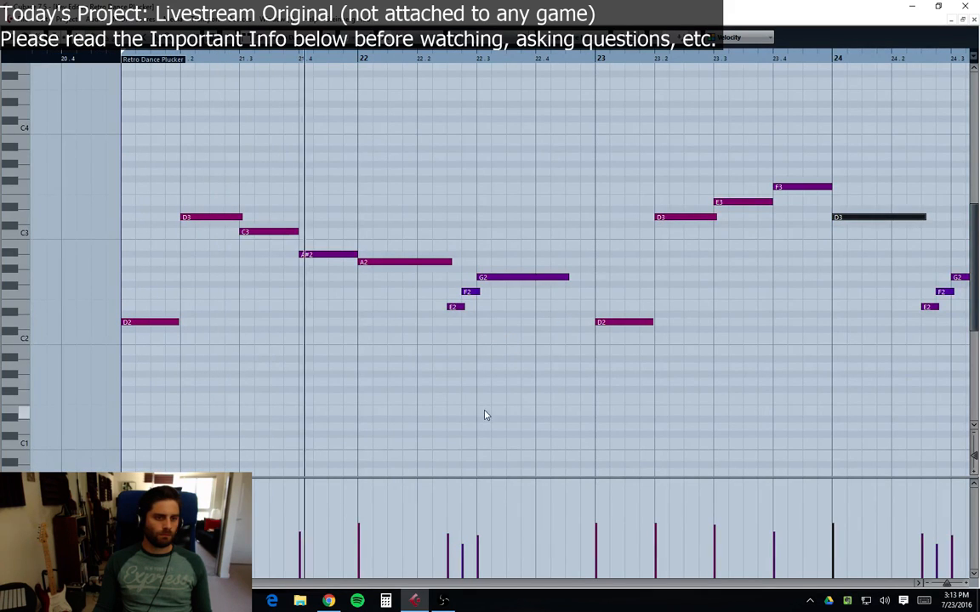
Step: Move the note at the start of bar 24 down to A#2
click(123, 64)
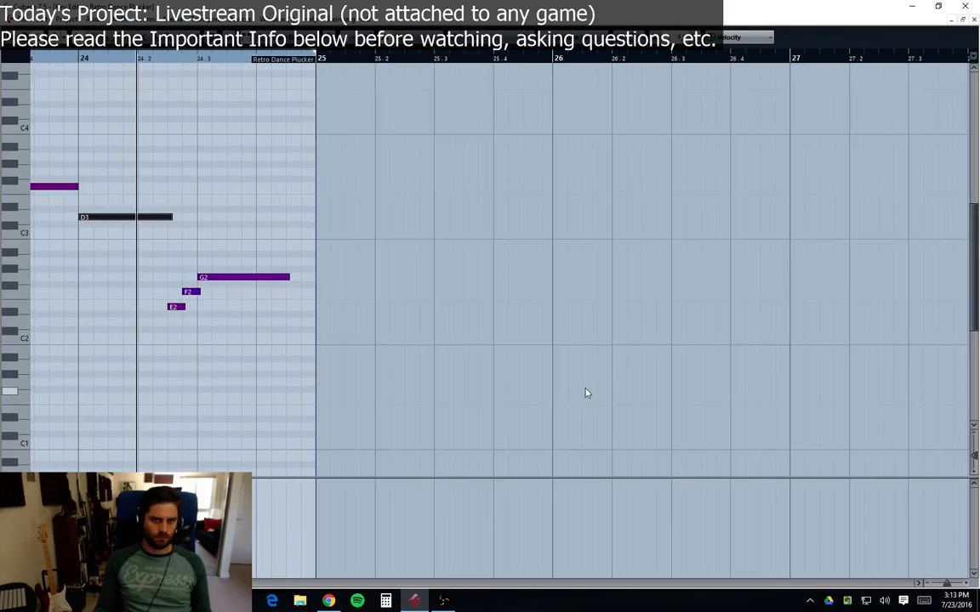
scroll(448, 430, left, 5)
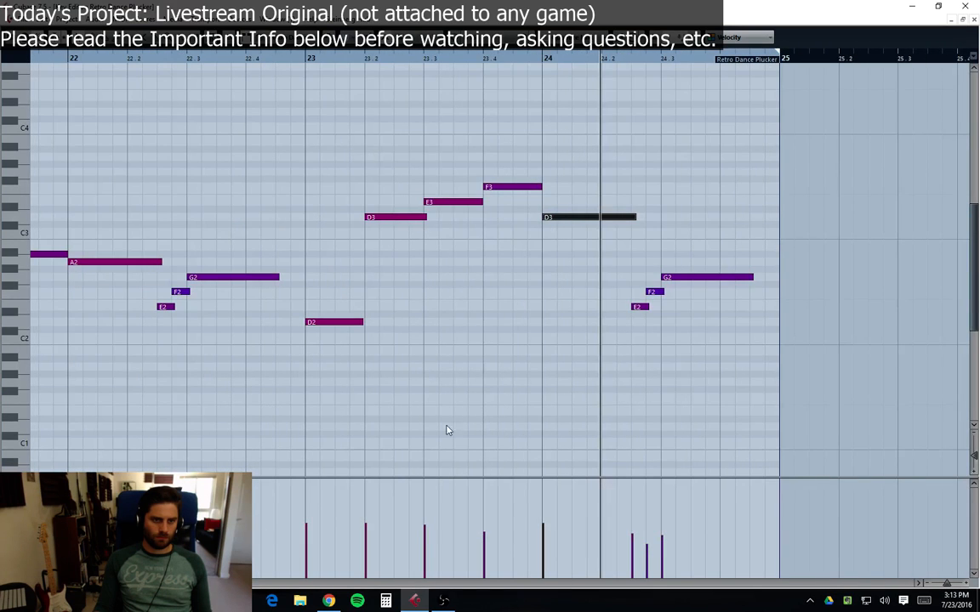
drag(558, 223, 556, 256)
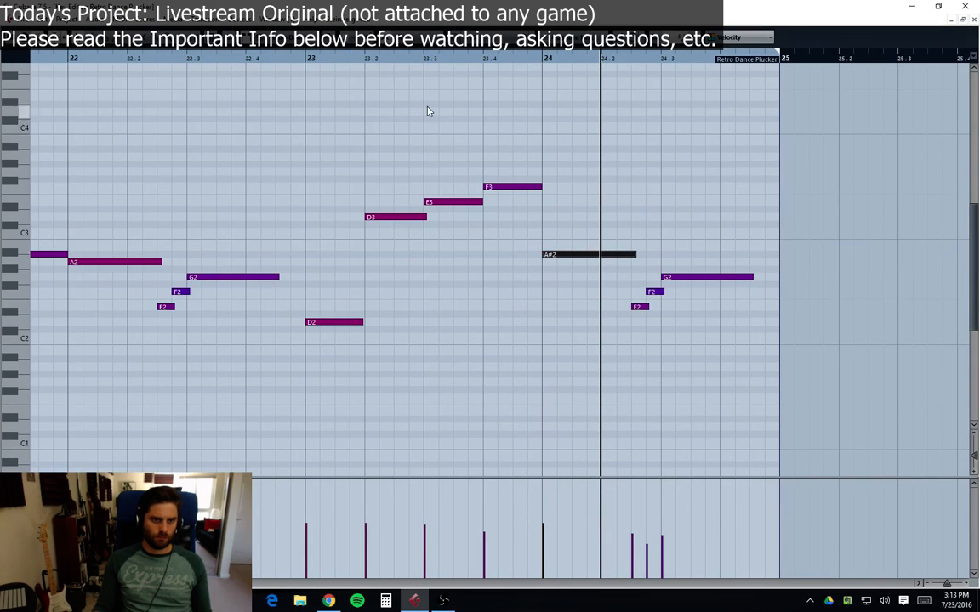
Step: Play the Retro Dance Plucker phrase back from bar 21 and stop it
click(311, 58)
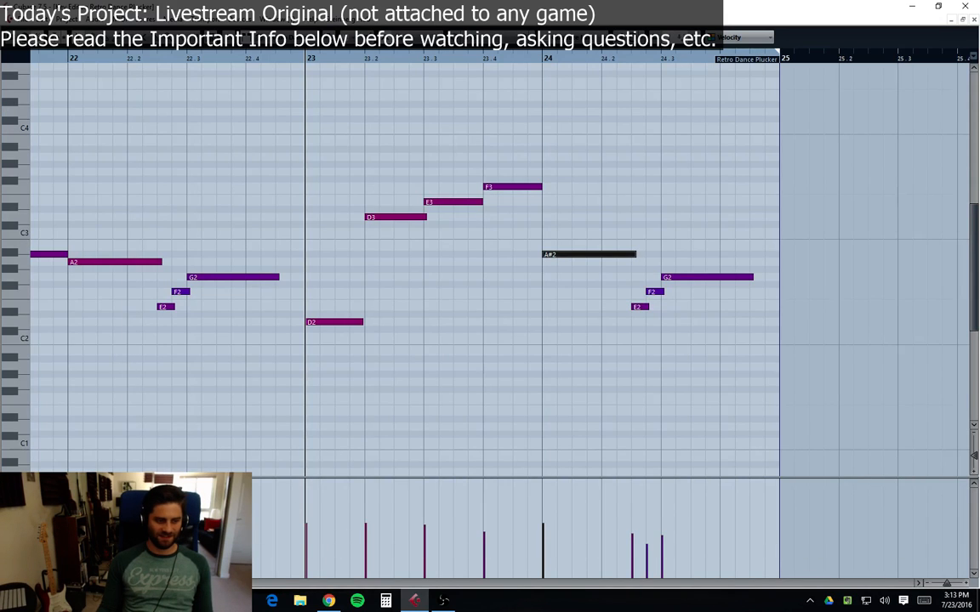
scroll(500, 270, left, 5)
scroll(500, 270, right, 3)
scroll(500, 271, left, 3)
scroll(500, 270, right, 1)
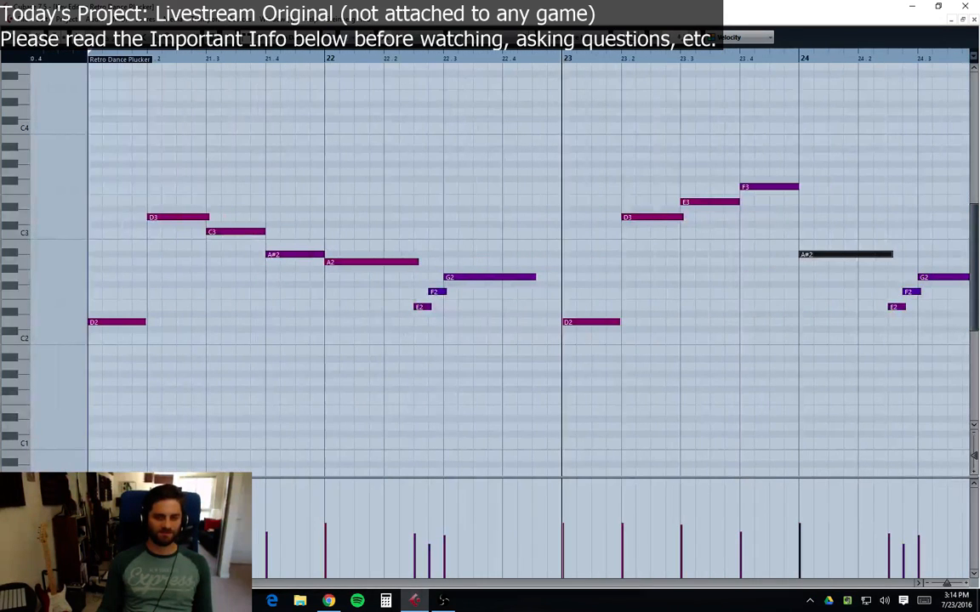
click(85, 53)
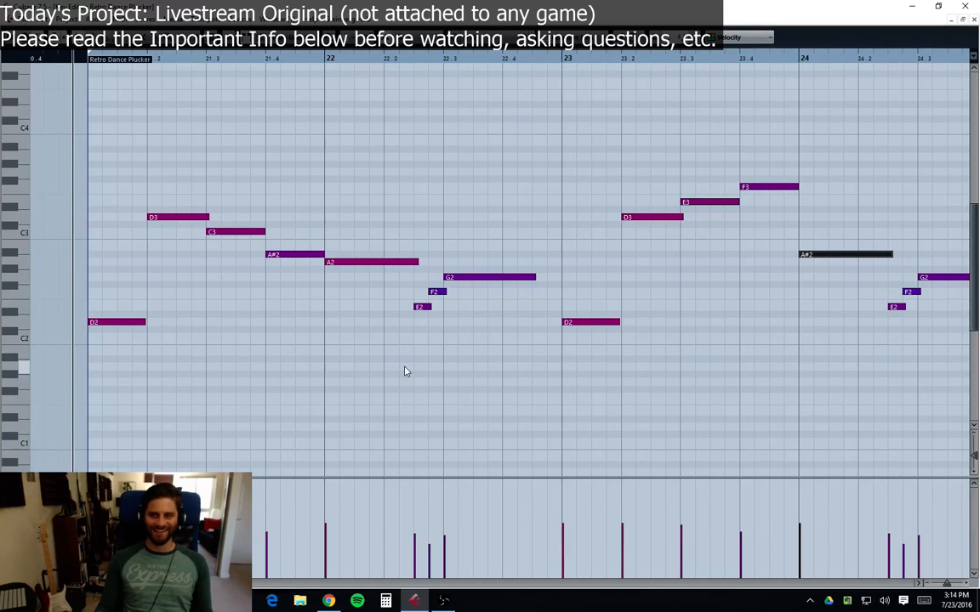
key(space)
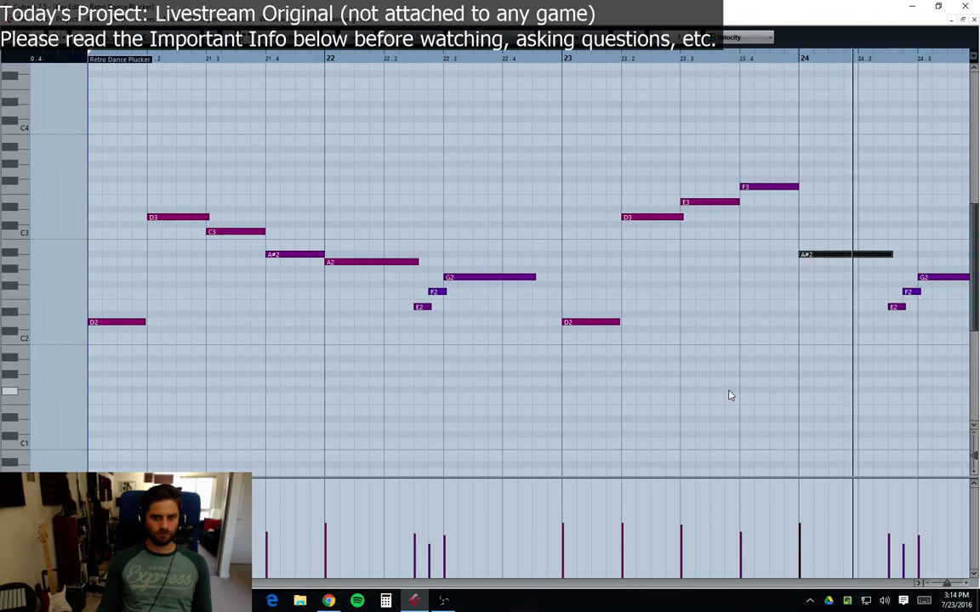
key(space)
Step: Raise the short notes around beat 2 of bar 24 to D3 and C3
click(919, 584)
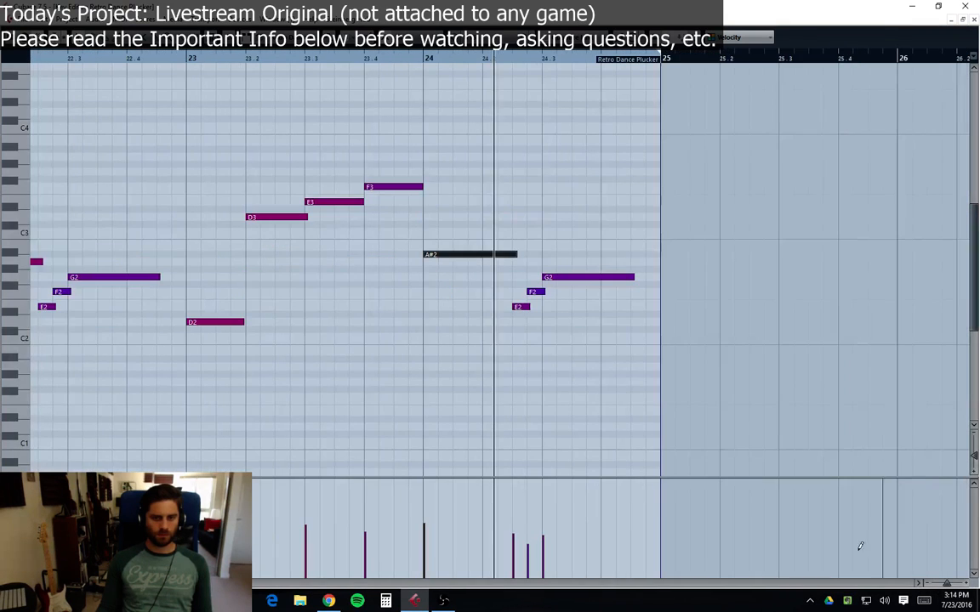
drag(636, 256, 522, 329)
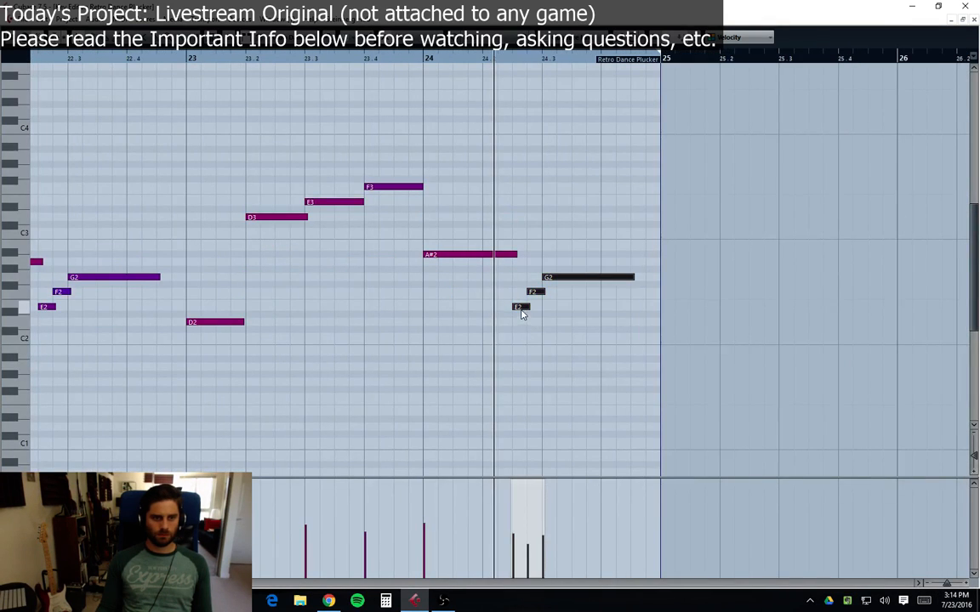
click(522, 316)
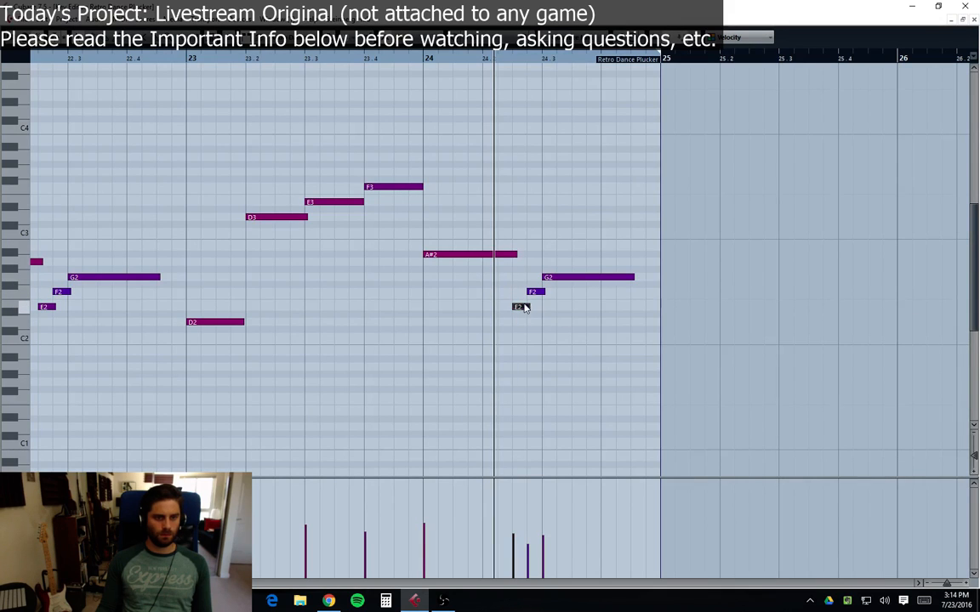
key(Up)
key(Up)
key(Up)
key(Up)
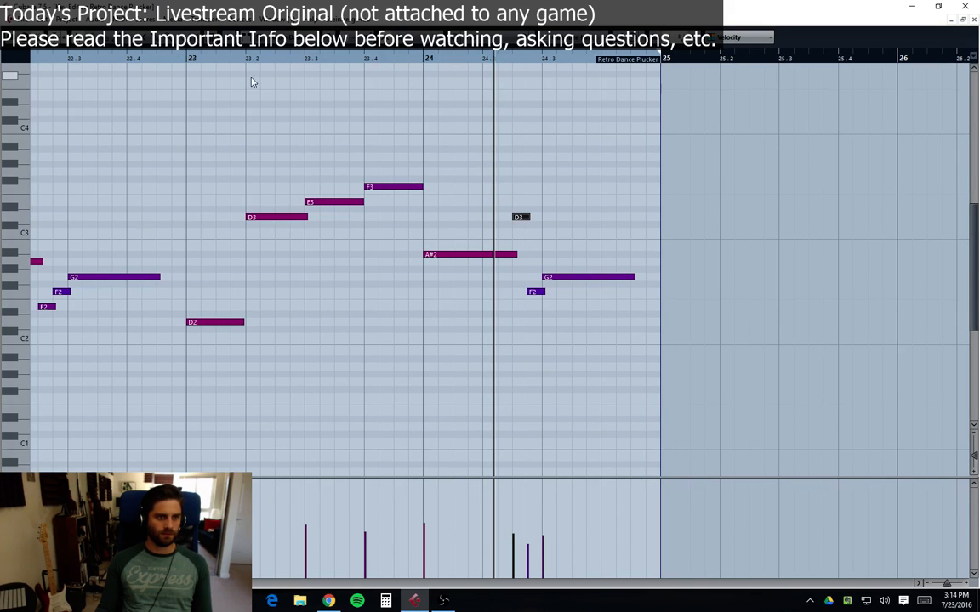
click(183, 56)
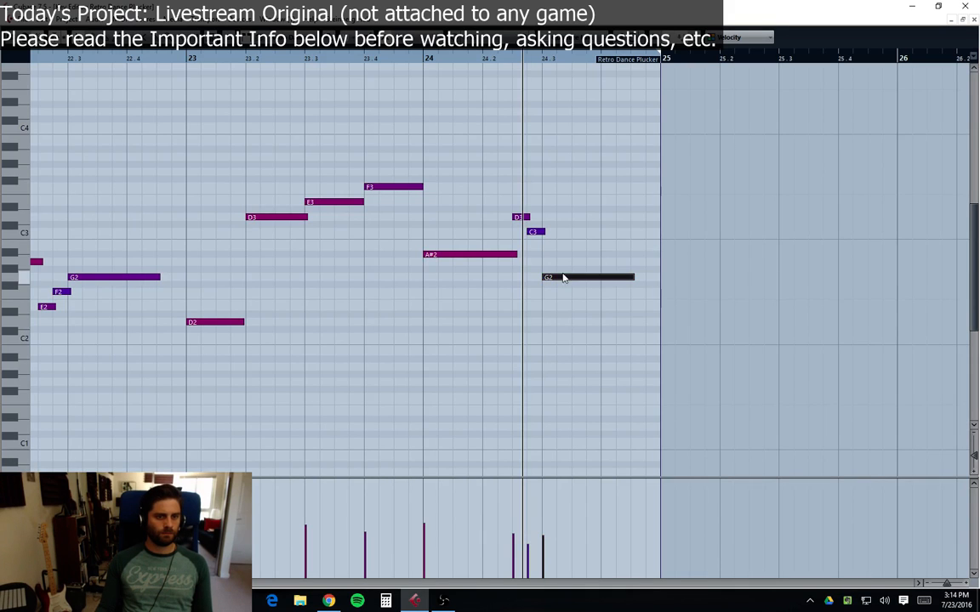
Step: Raise the long note at bar 24 beat 3 to A#2 and play from bar 23
drag(562, 277, 563, 258)
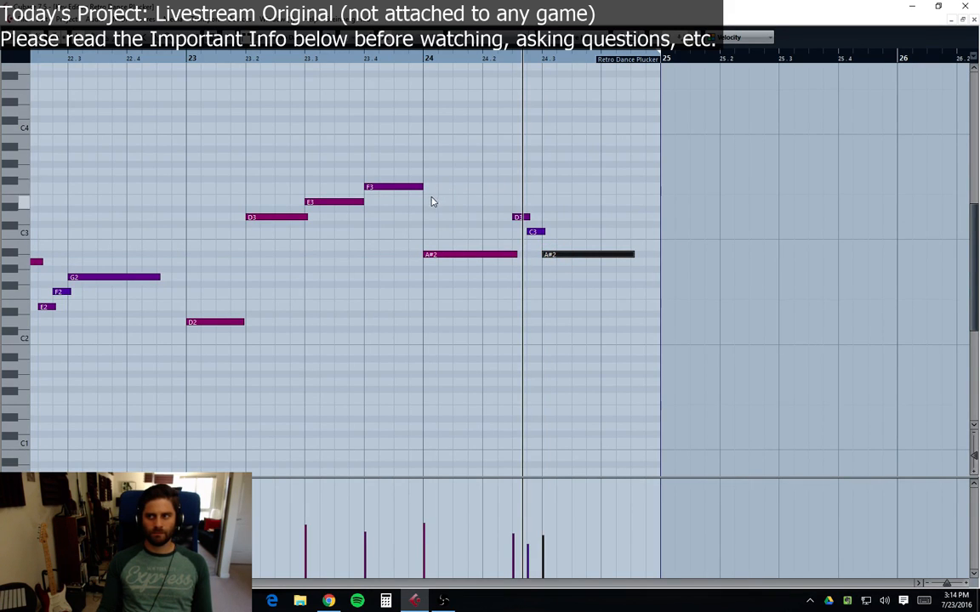
click(189, 61)
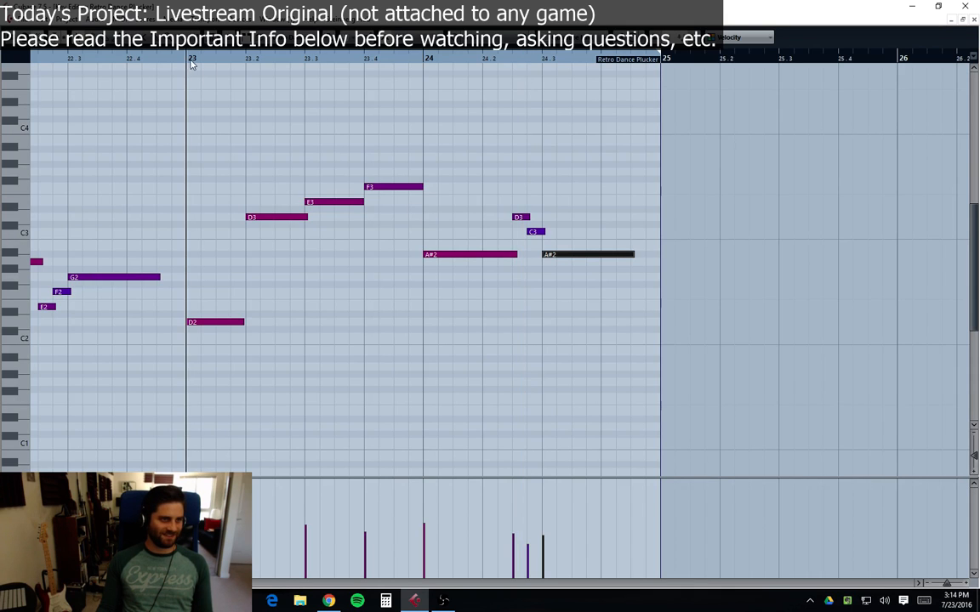
key(space)
click(446, 399)
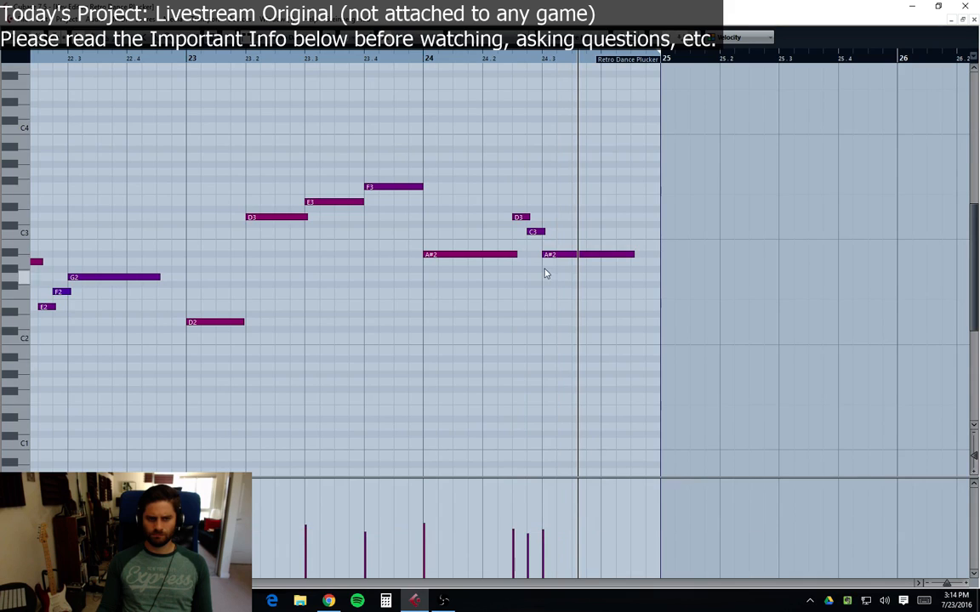
click(194, 60)
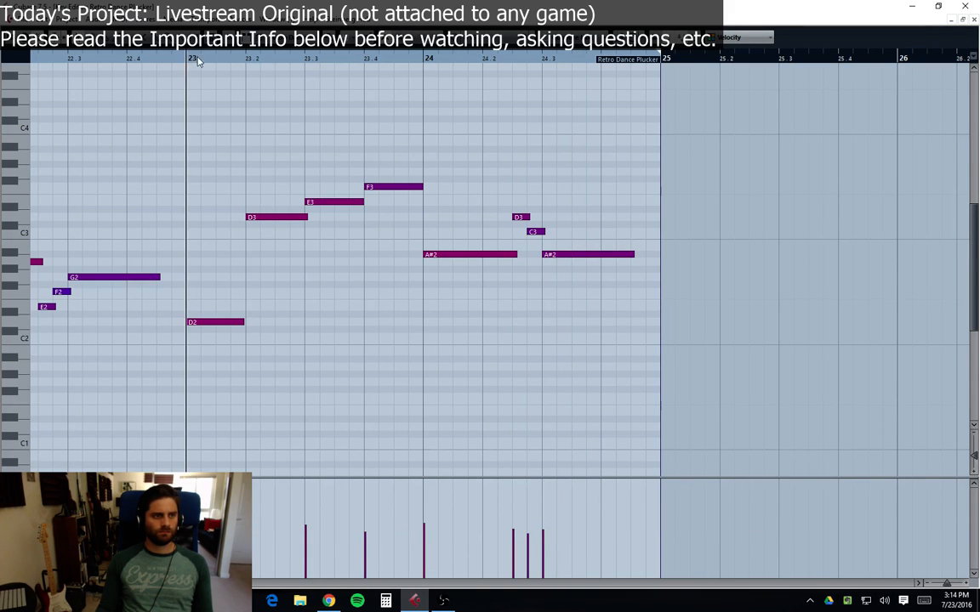
key(space)
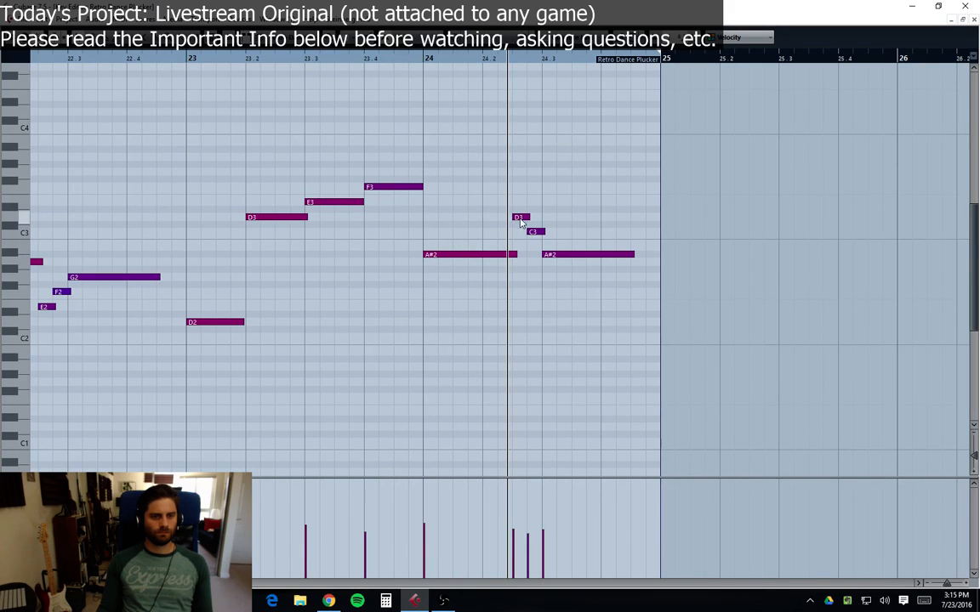
Step: Move the bar 24 beat 3 note up to D3 and audition from bar 23
drag(514, 255, 558, 218)
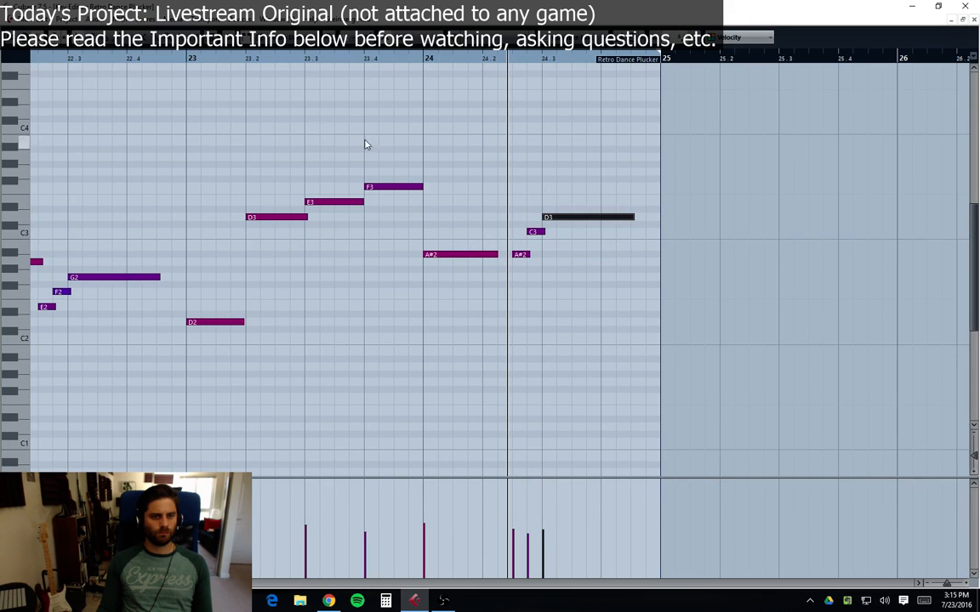
click(186, 60)
key(space)
click(620, 290)
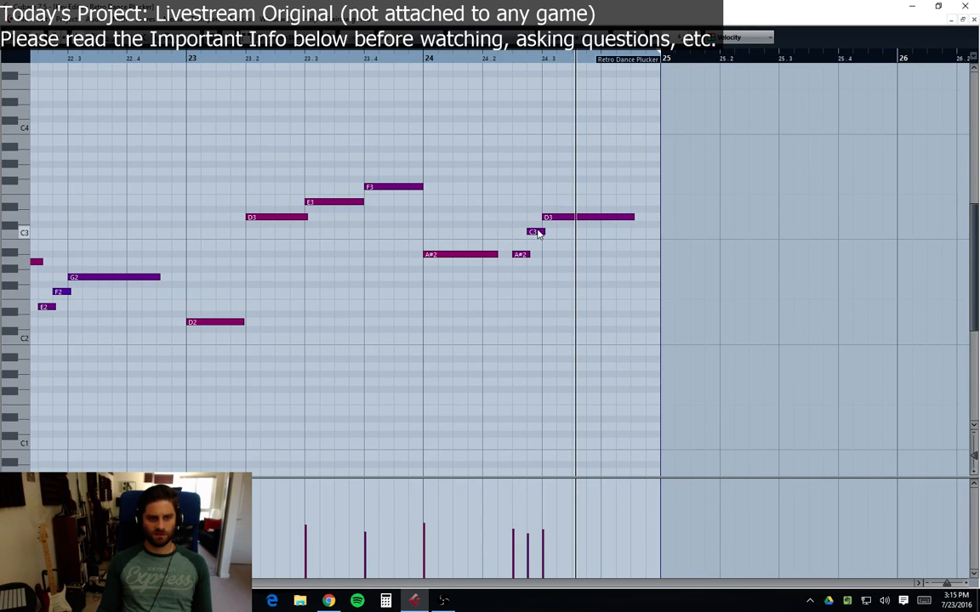
Step: Raise the bar 24 beat 3 note to E3 and the short C3 note to D3
drag(558, 216, 558, 202)
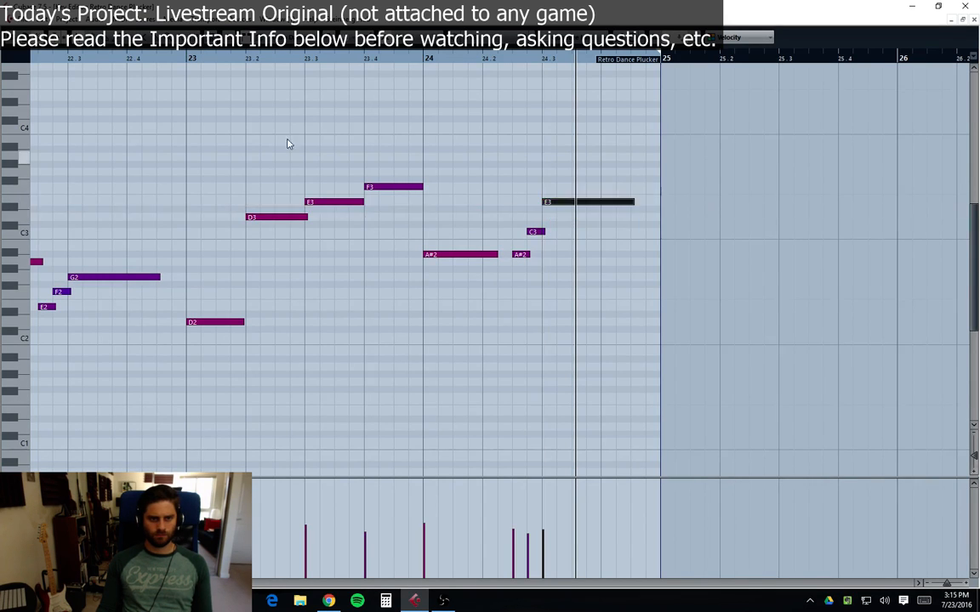
click(191, 61)
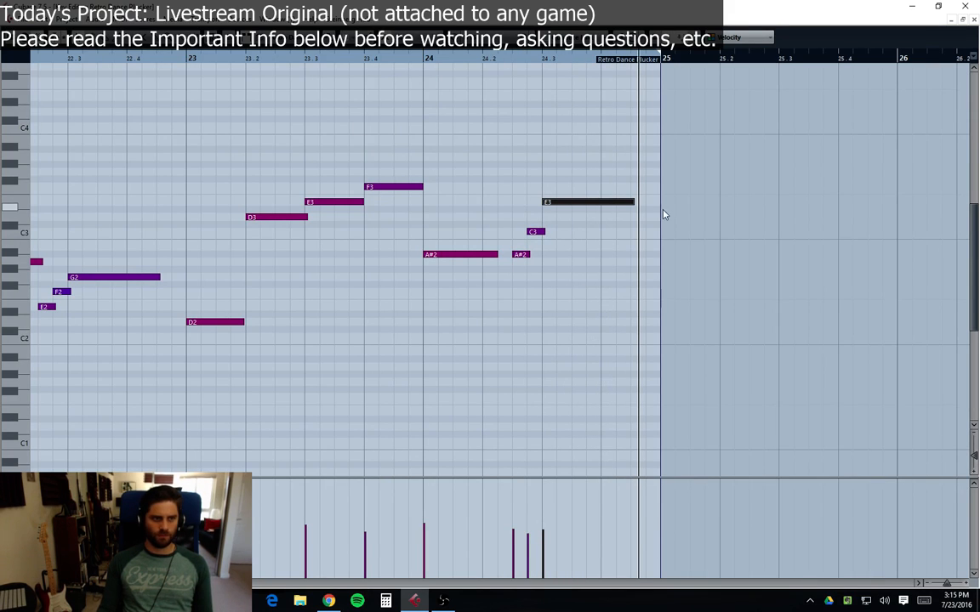
drag(537, 235, 537, 221)
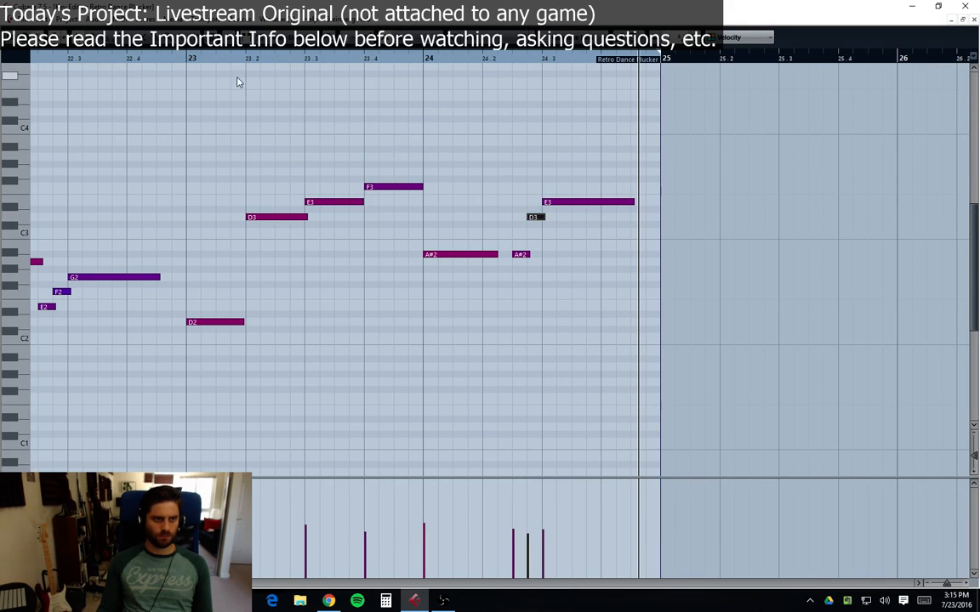
click(682, 179)
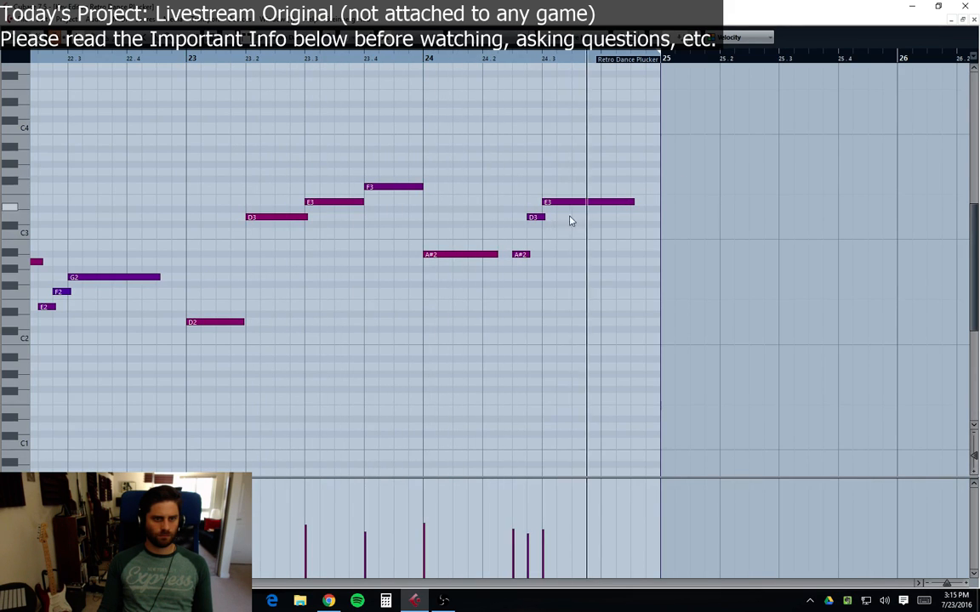
Step: Set the short notes in bar 24 to A2 and D3 and lower the beat 3 note to C3
drag(523, 252, 523, 245)
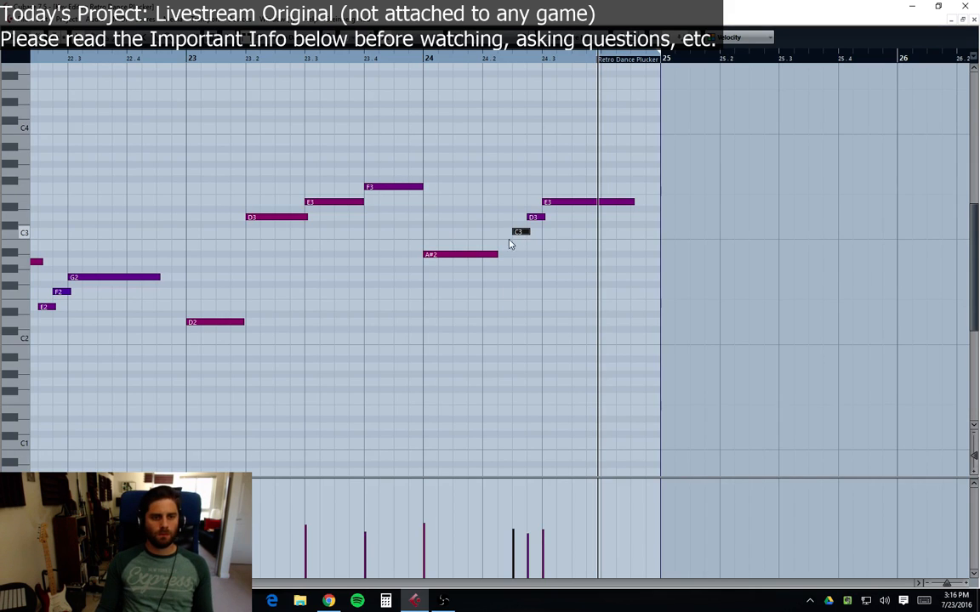
key(ctrl+z)
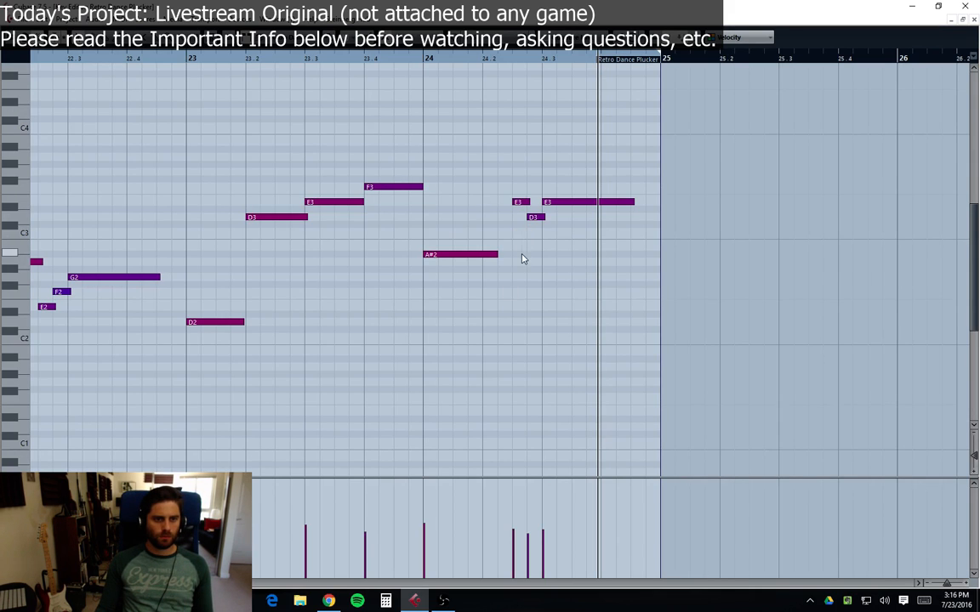
drag(522, 203, 523, 266)
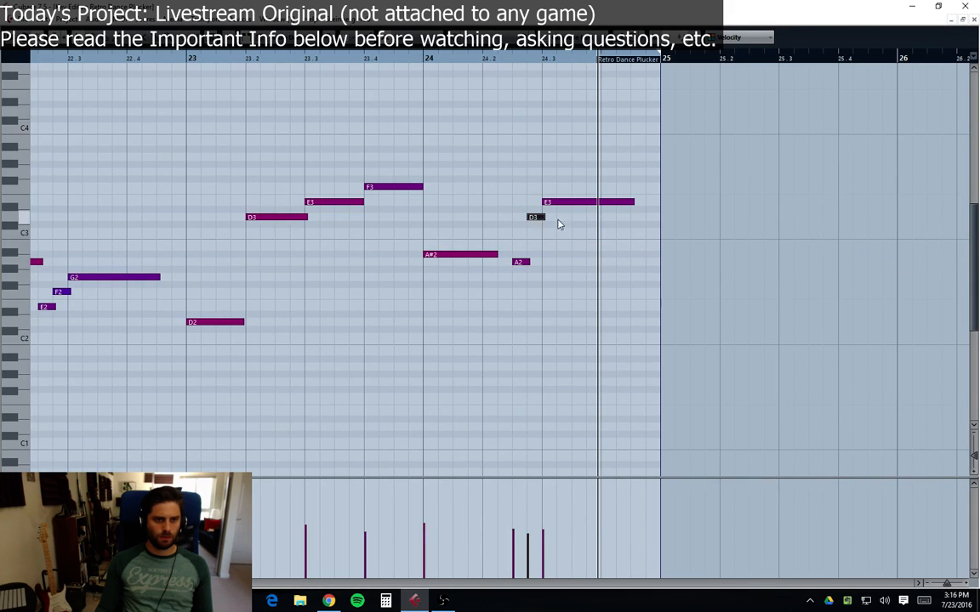
drag(553, 202, 552, 233)
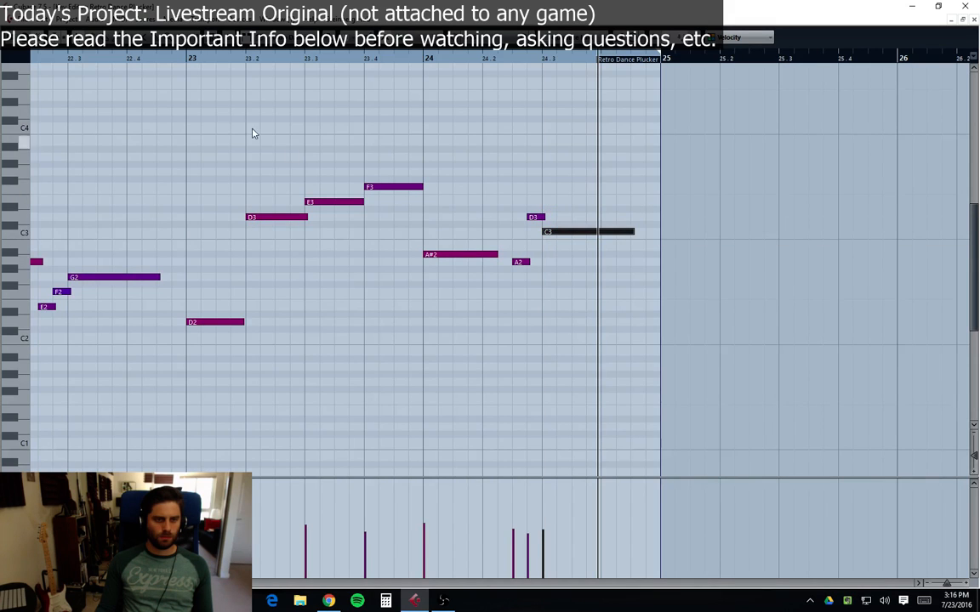
Step: Shorten the bar 24 C3 note, add a short A2 after it near beat 4, and close the key editor
click(188, 70)
click(191, 60)
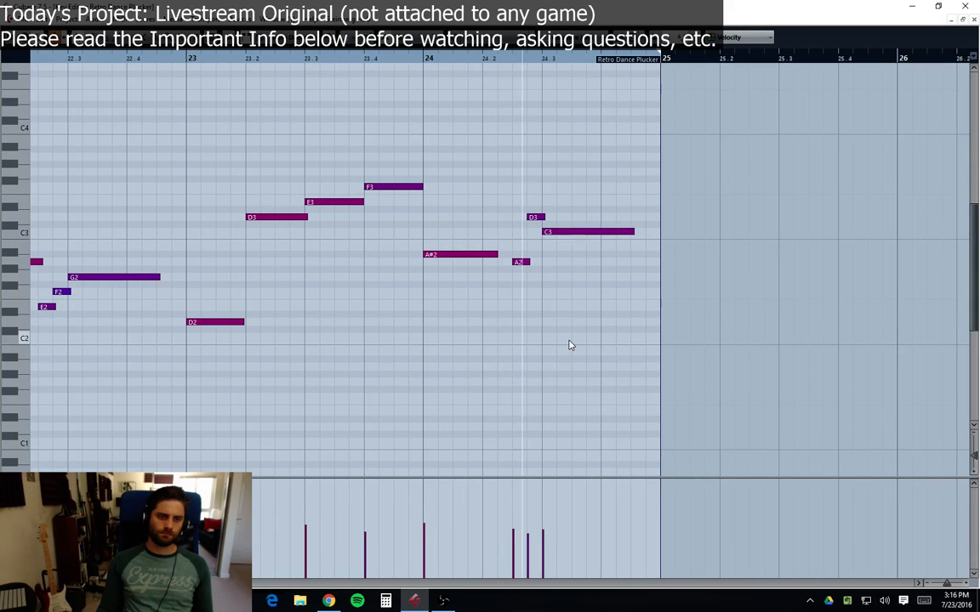
key(space)
mouse_move(633, 231)
mouse_down()
mouse_move(601, 232)
mouse_move(606, 262)
mouse_up()
click(605, 255)
key(ctrl+z)
click(611, 264)
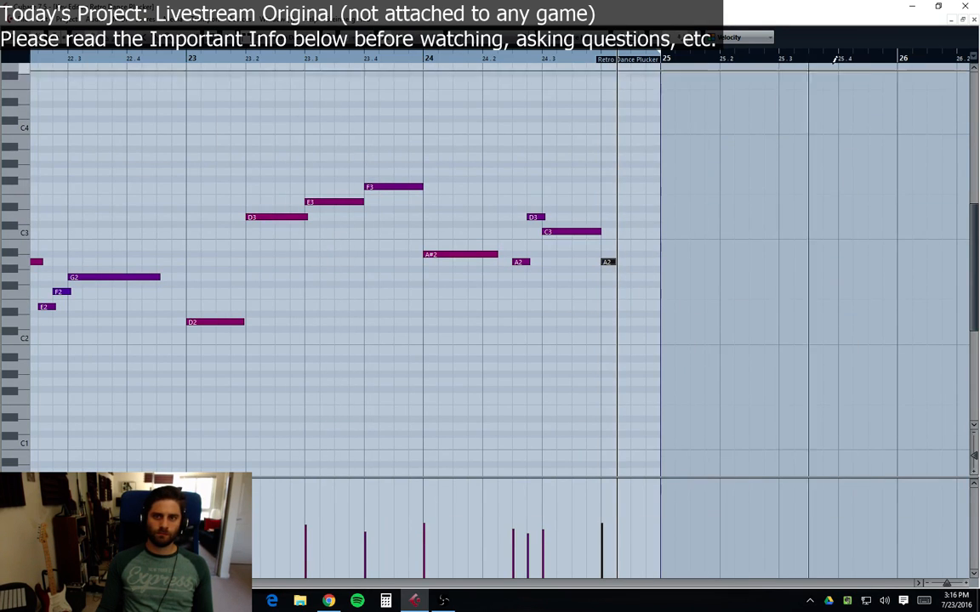
click(974, 20)
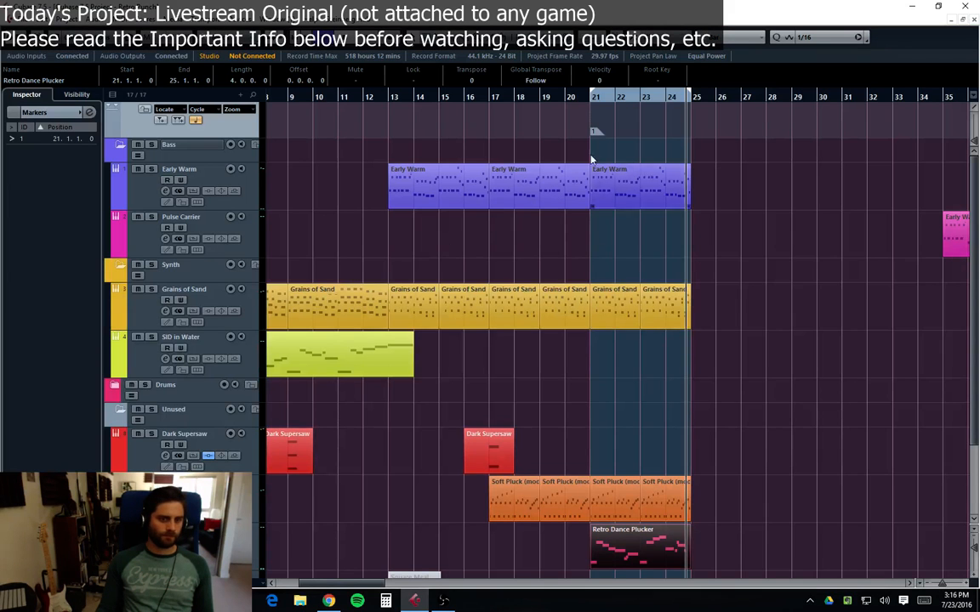
Step: Play back from bar 21, open the Retro Dance Plucker part to review the phrase, close it, and save the project
key(space)
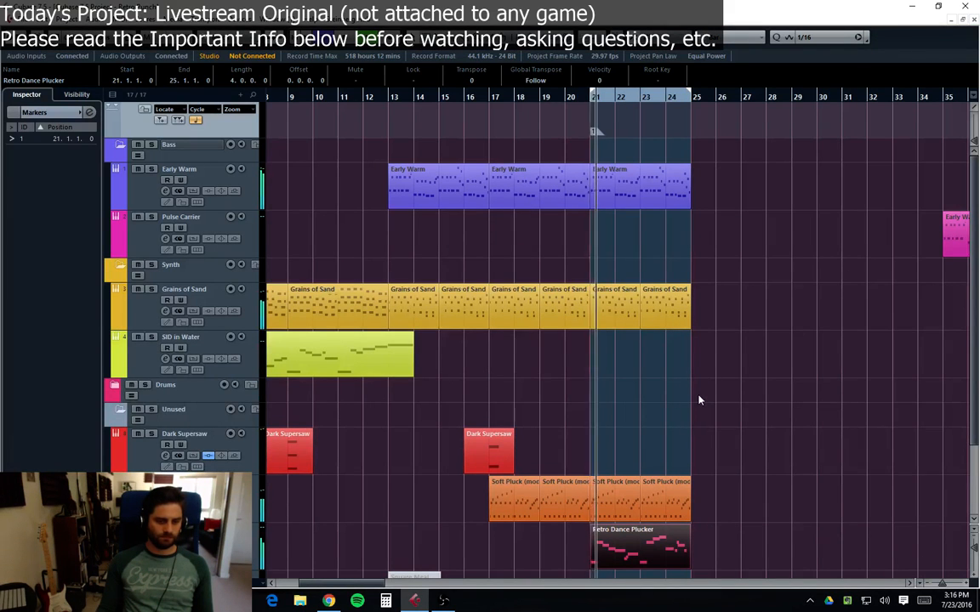
scroll(748, 480, down, 2)
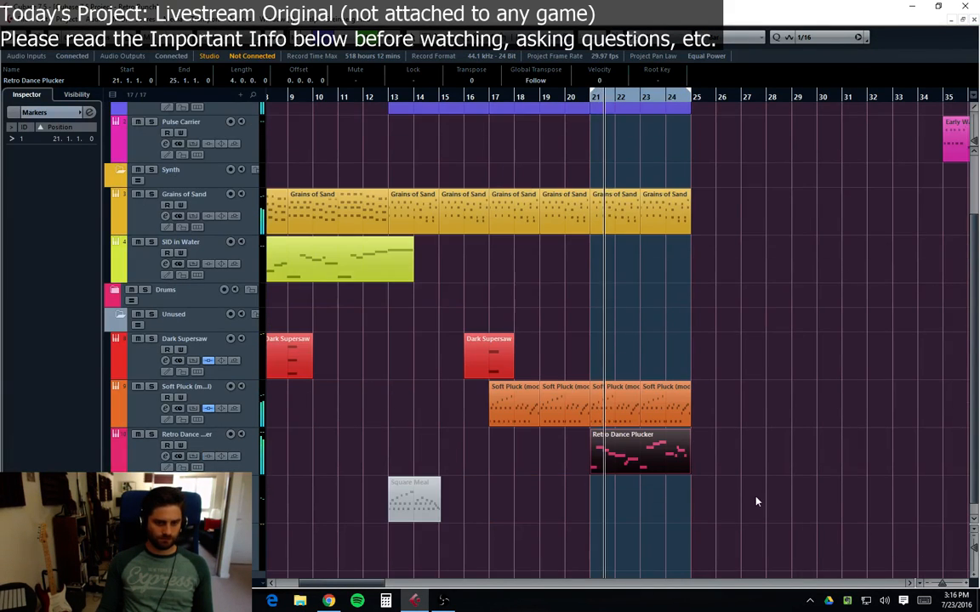
double_click(655, 462)
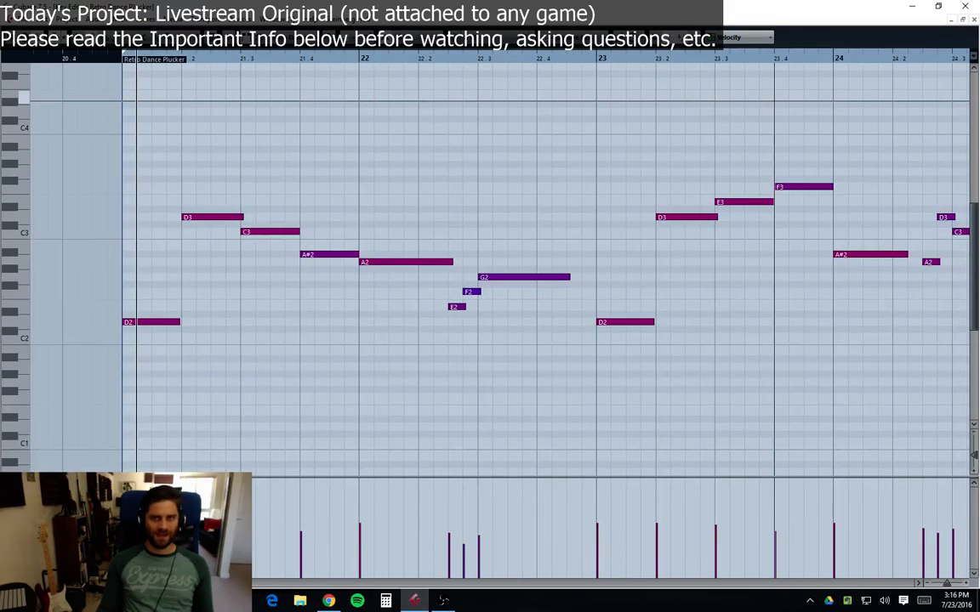
click(974, 20)
click(682, 387)
key(ctrl+s)
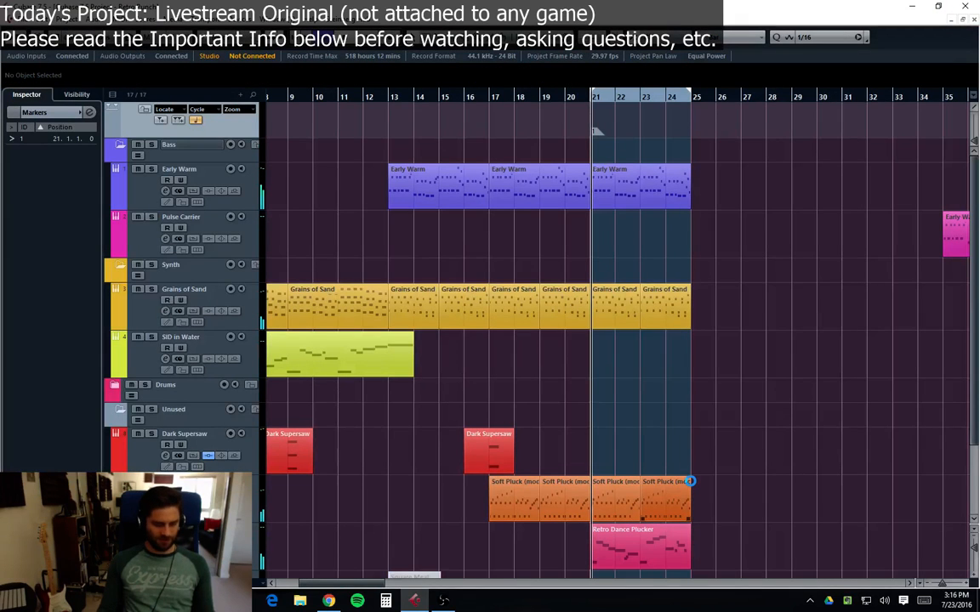
Step: Add an Omnisphere instrument track below the Retro Dance Plucker track
scroll(346, 499, down, 3)
click(144, 449)
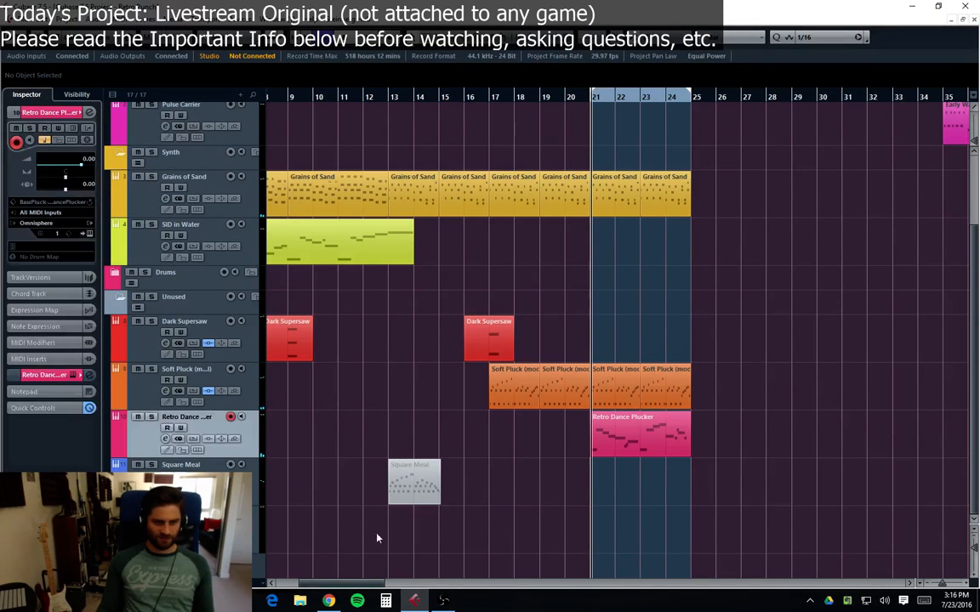
right_click(137, 557)
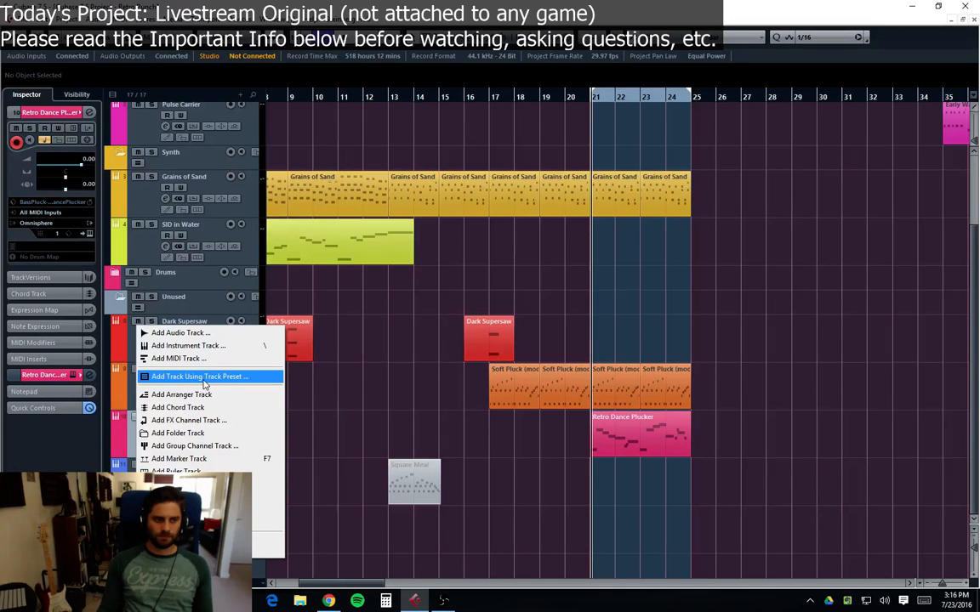
click(204, 345)
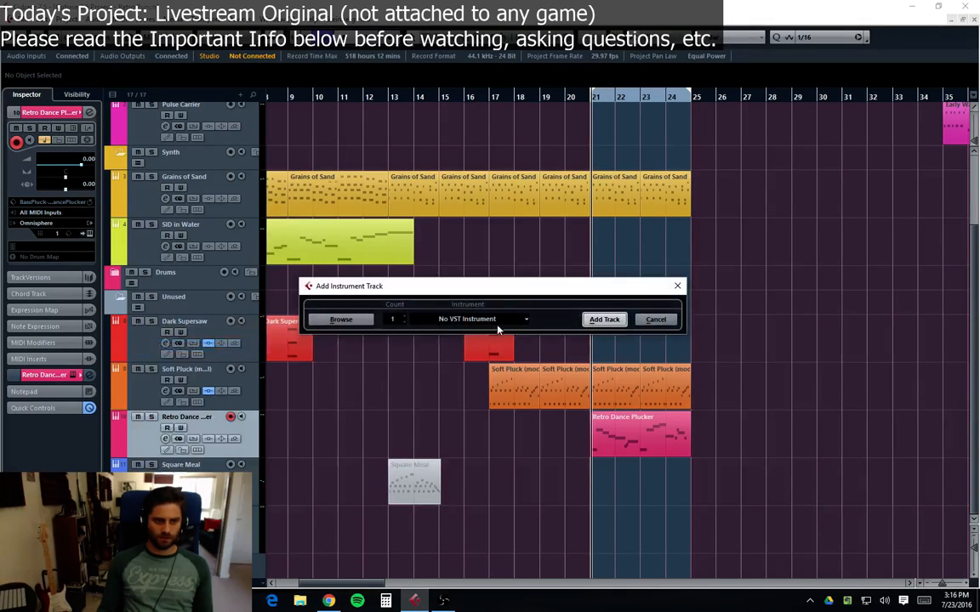
click(449, 415)
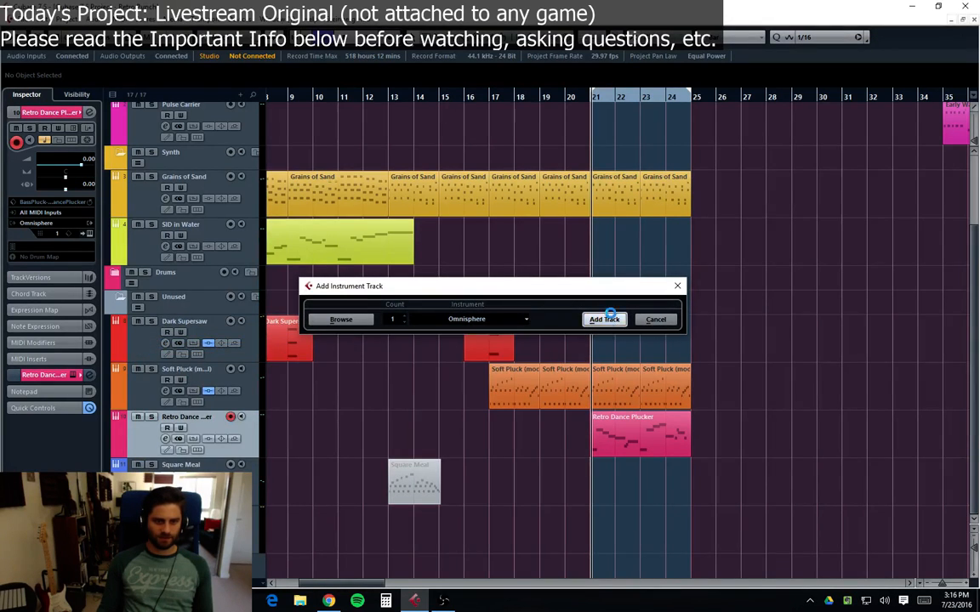
click(603, 319)
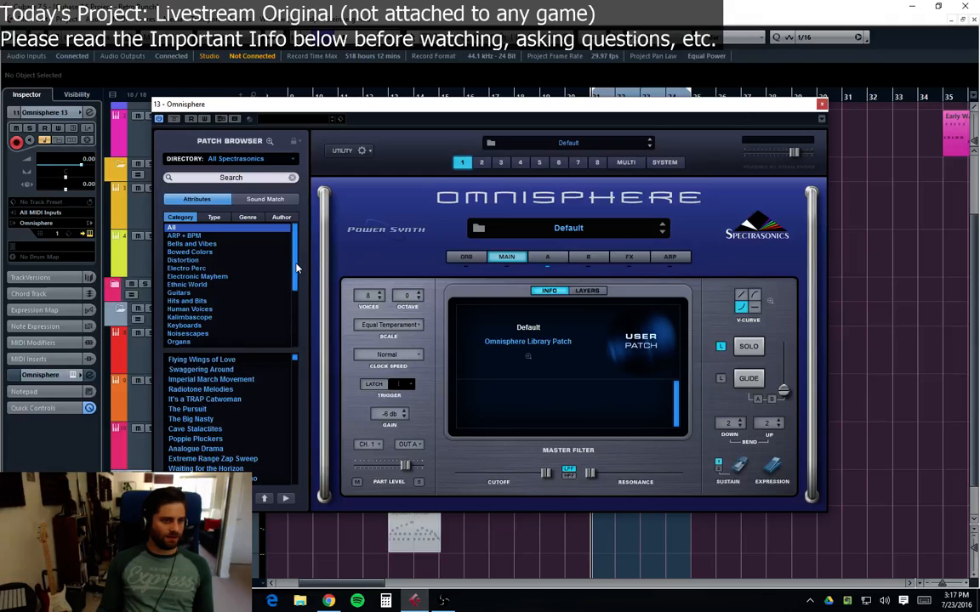
Step: Browse Synth Poly patches in Omnisphere's full patch browser, load Euro Melodies, and close the plugin window
click(267, 141)
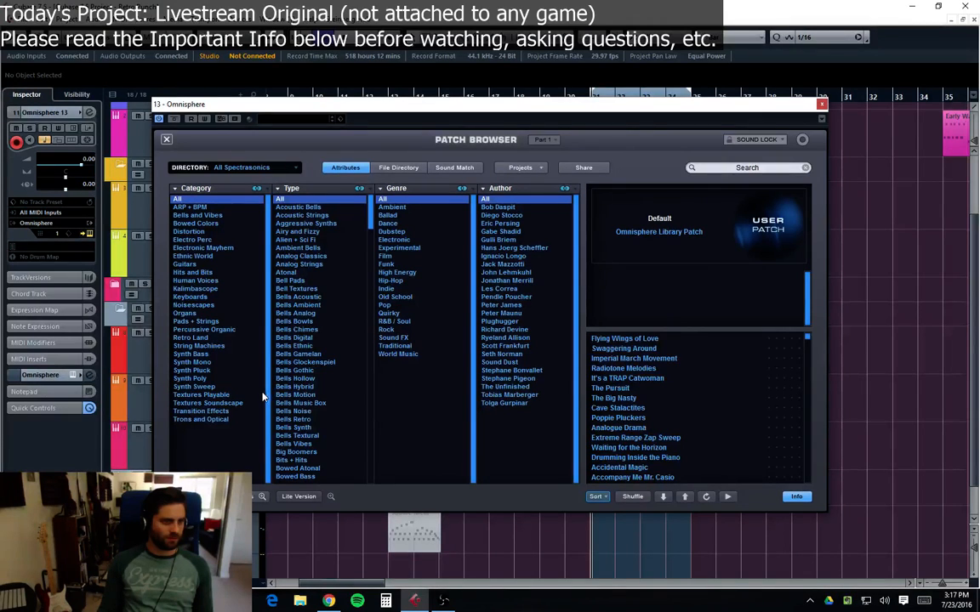
click(194, 386)
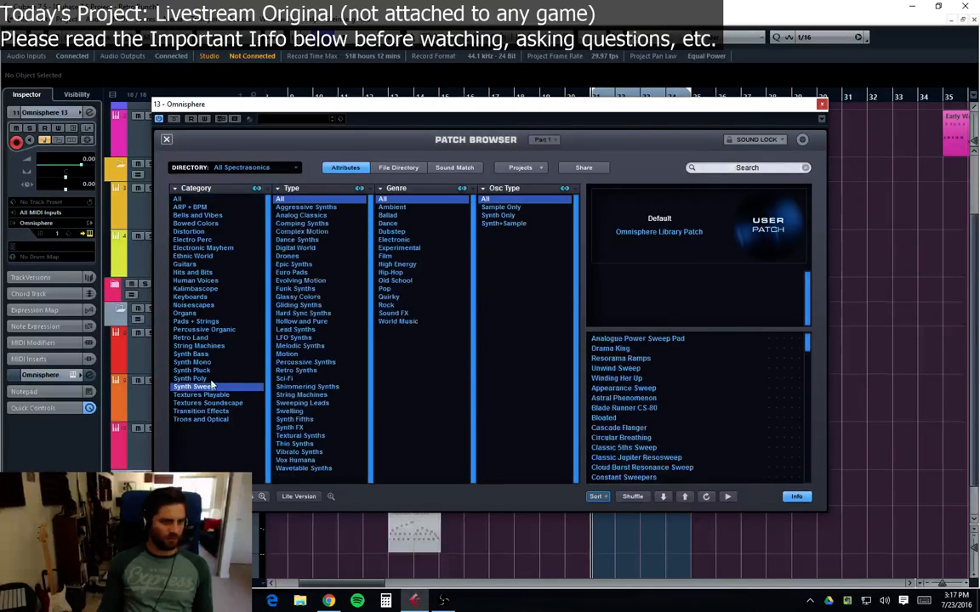
click(190, 378)
click(610, 418)
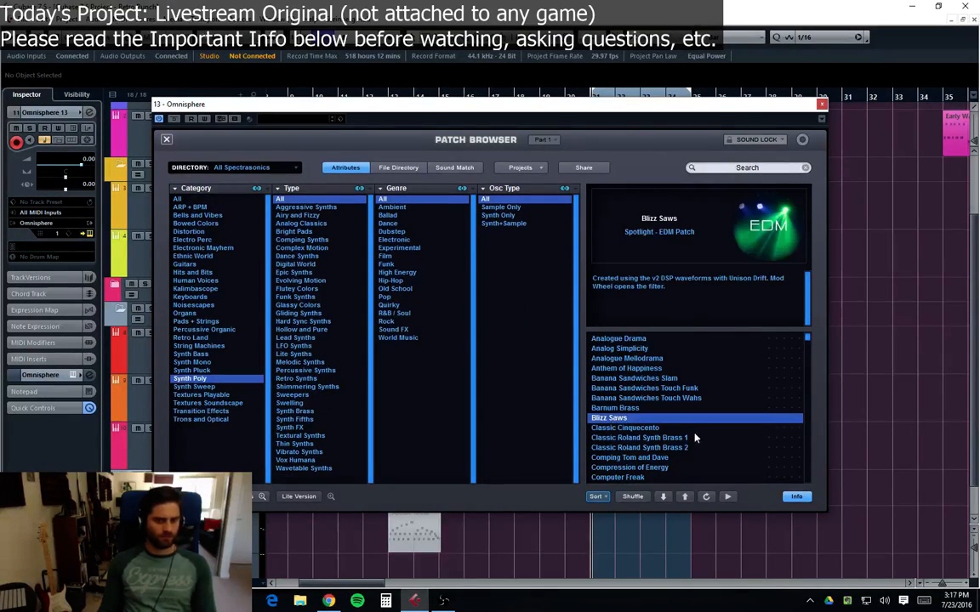
click(666, 450)
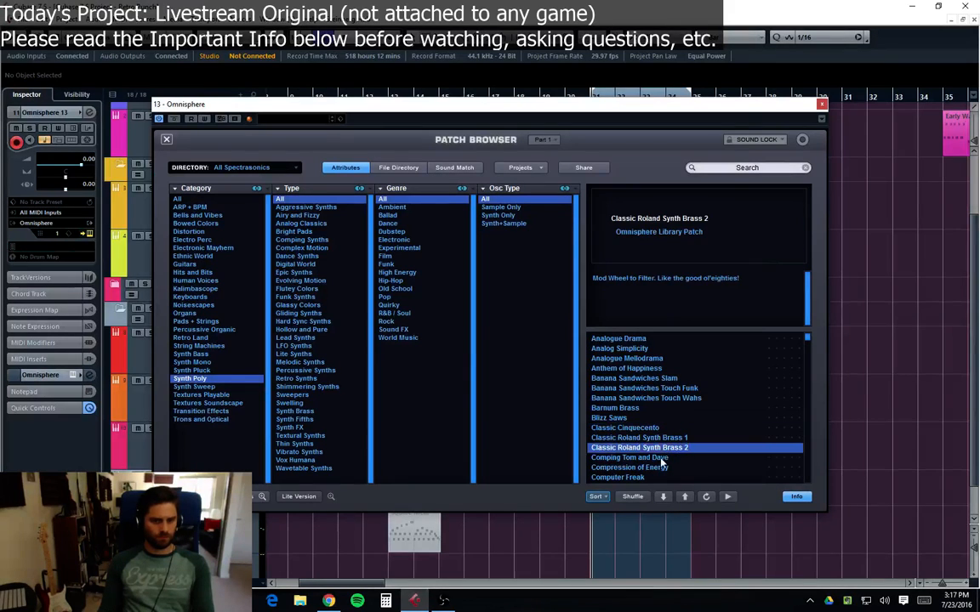
click(663, 460)
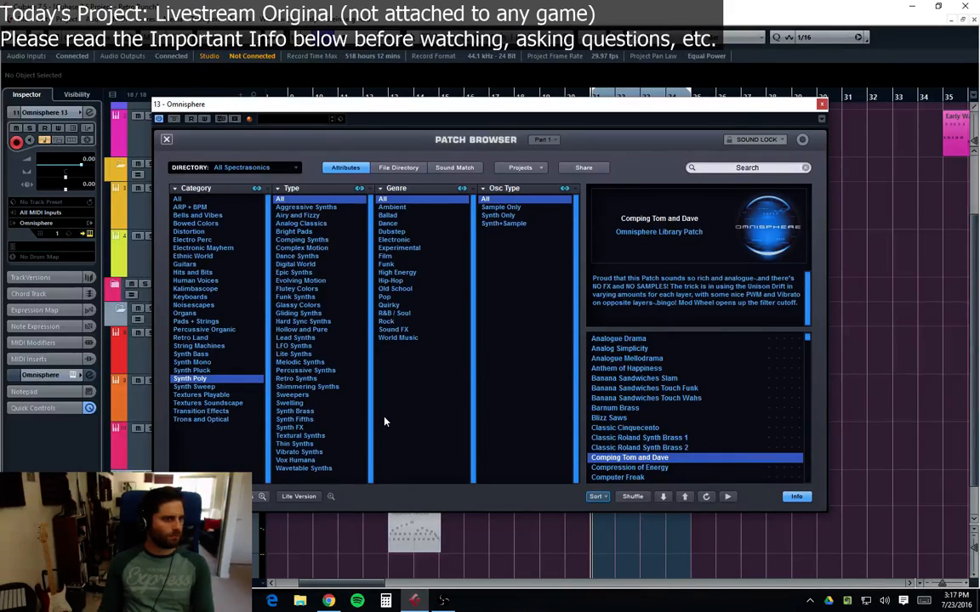
scroll(657, 434, down, 3)
click(656, 437)
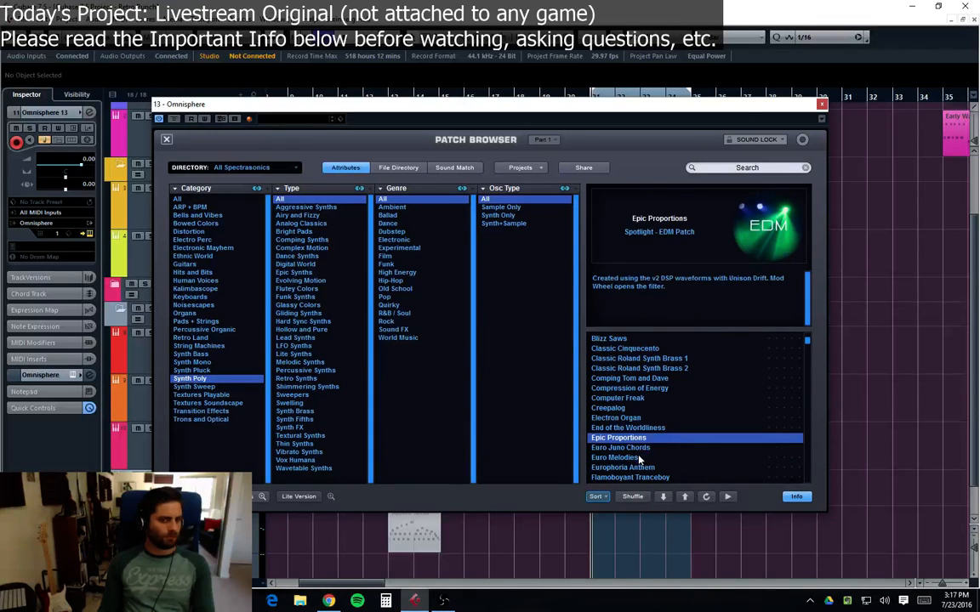
click(639, 458)
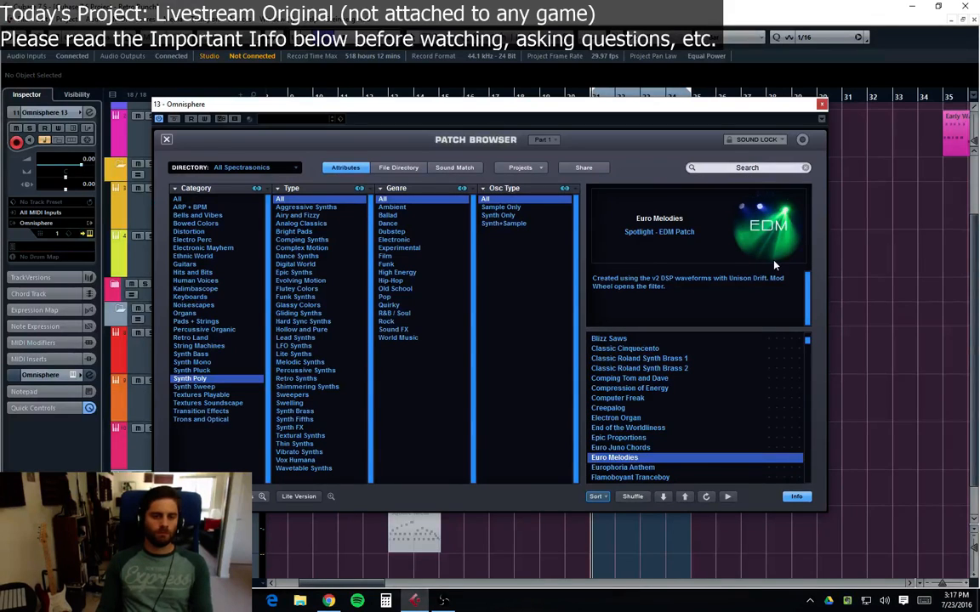
click(666, 468)
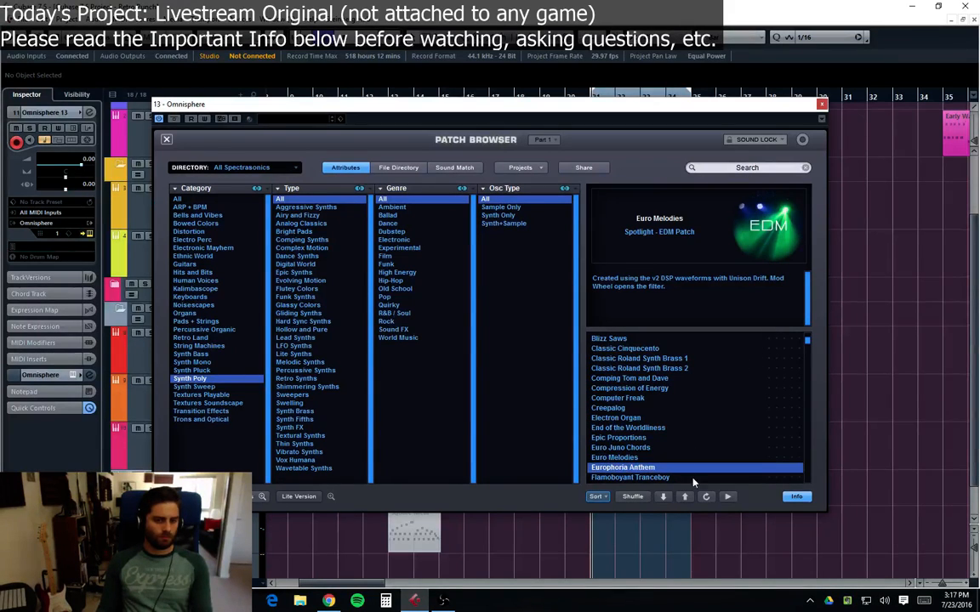
click(657, 481)
click(619, 448)
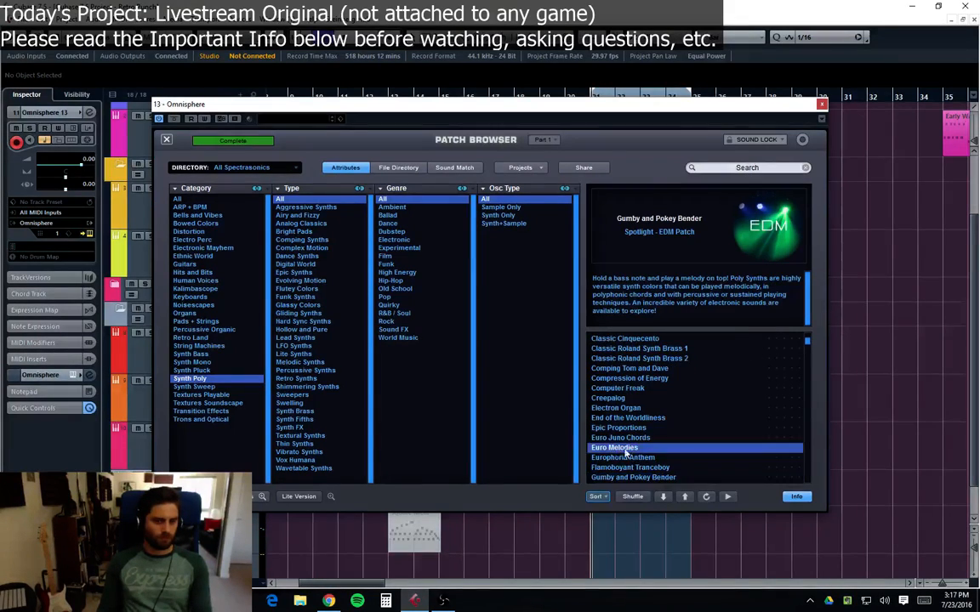
click(820, 106)
Step: Duplicate the Retro Dance Plucker part onto the Omnisphere track at bar 21 and play it back
click(674, 458)
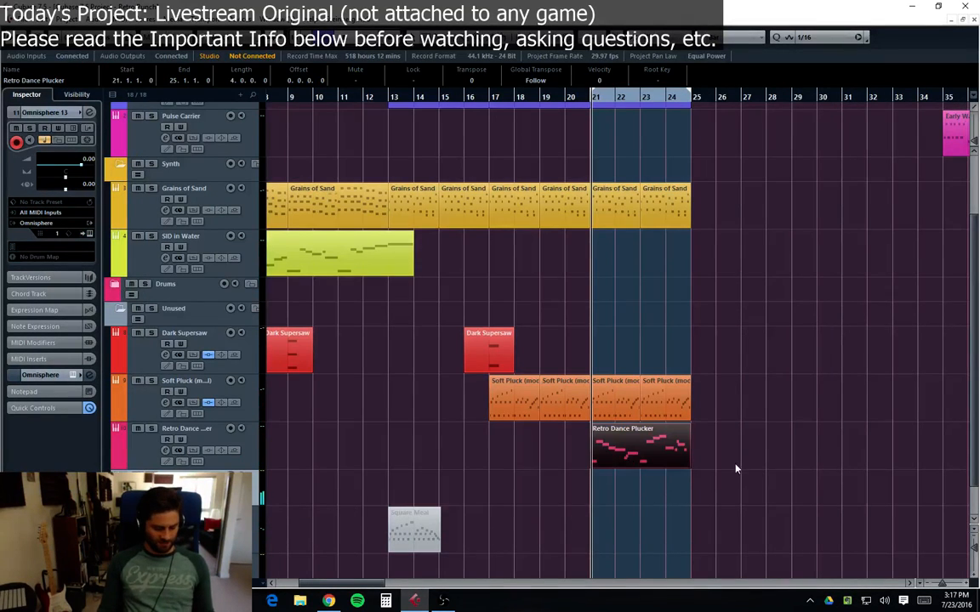
key(ctrl+d)
drag(733, 463, 586, 498)
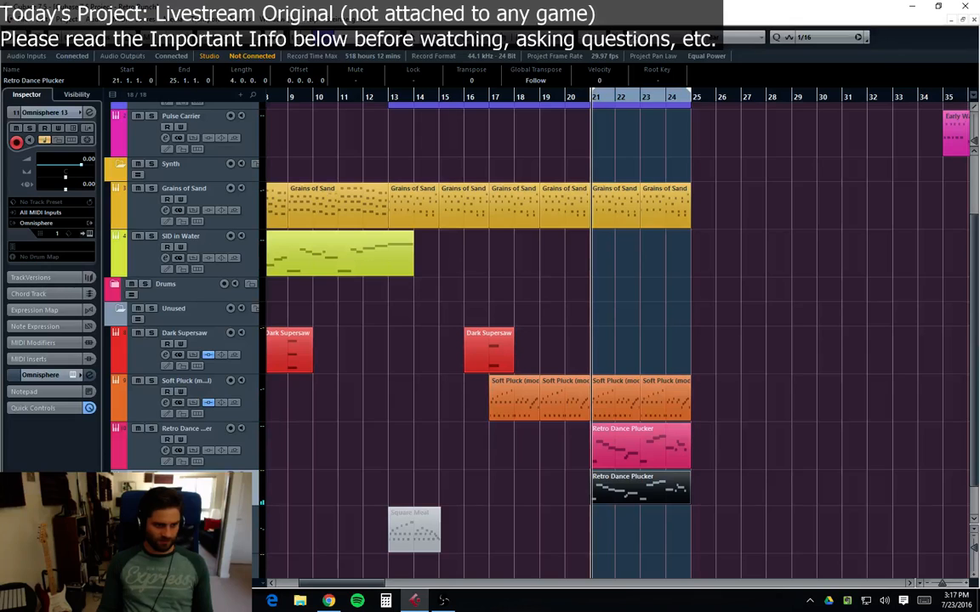
drag(196, 506, 195, 517)
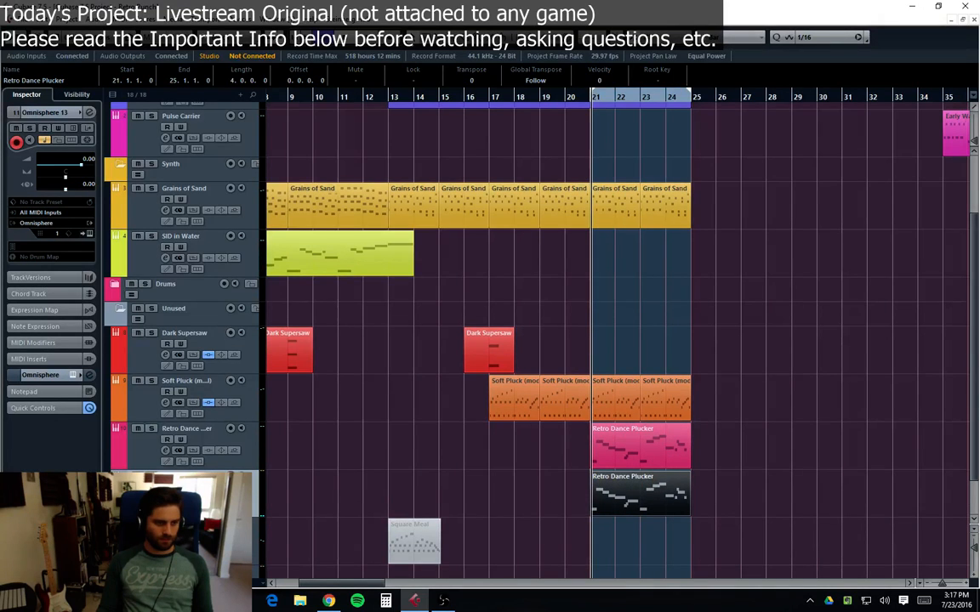
key(space)
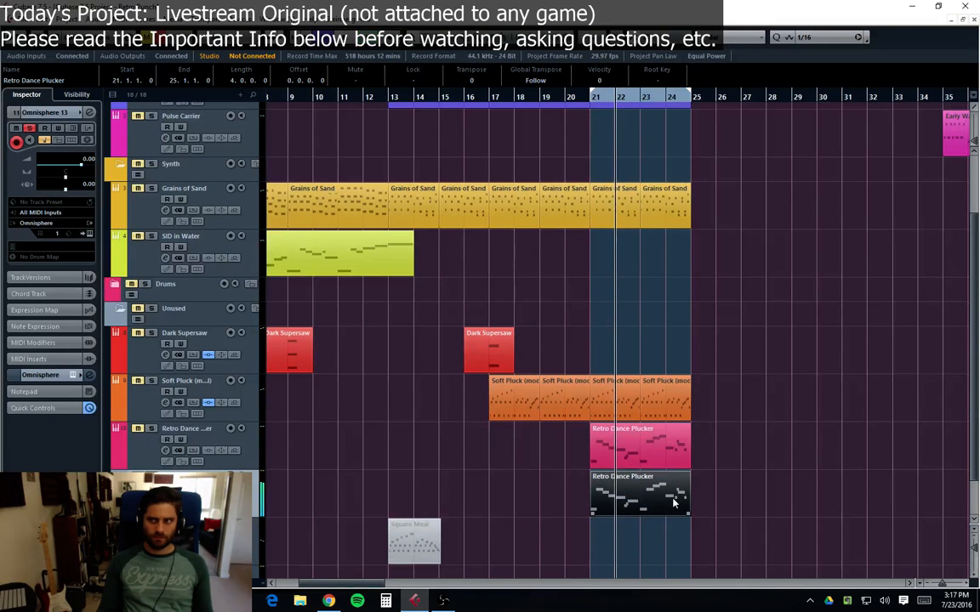
Step: Delete the copied part on the Omnisphere track and copy the Retro Dance Plucker part there again at bar 21
double_click(618, 504)
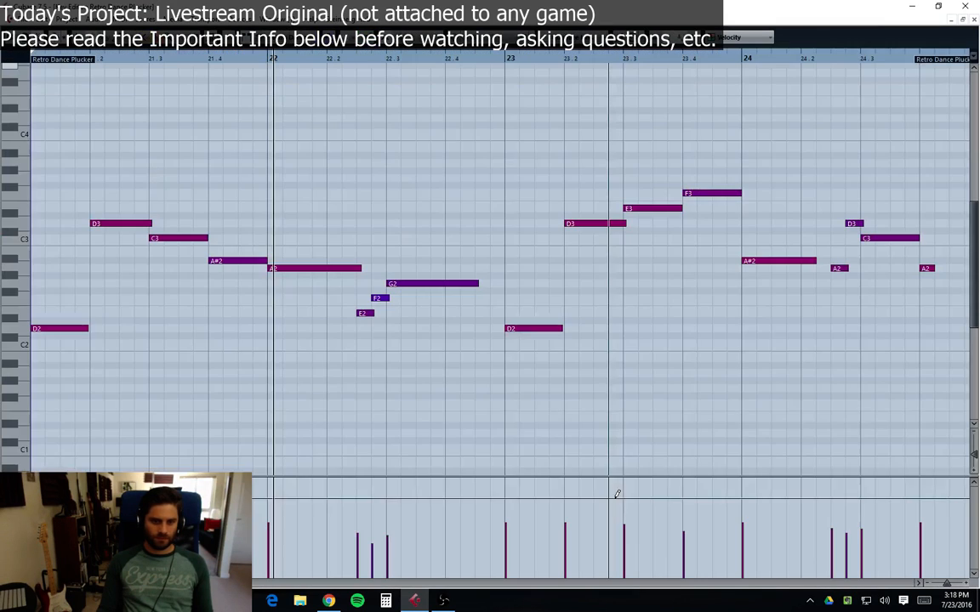
click(974, 23)
click(151, 418)
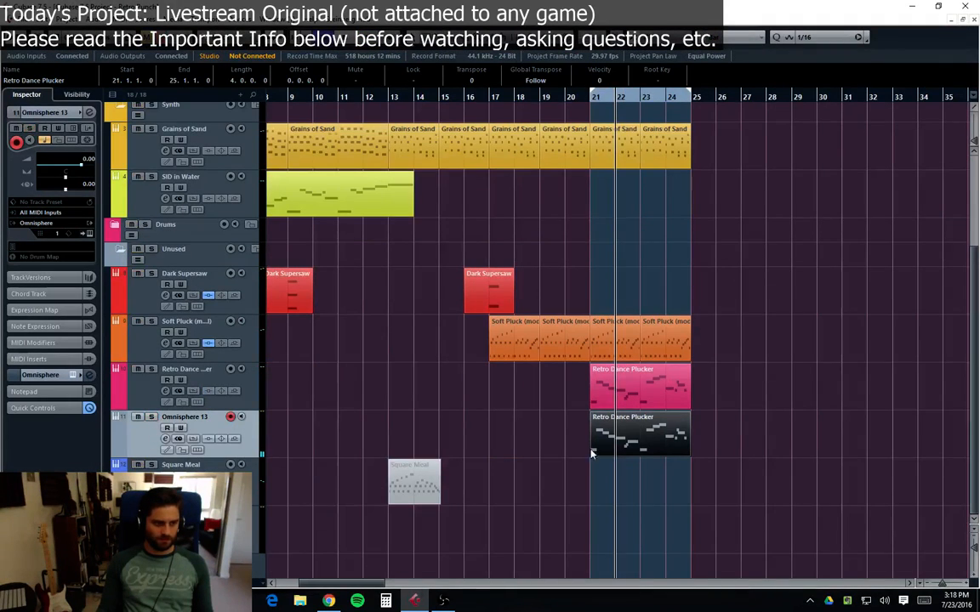
key(Delete)
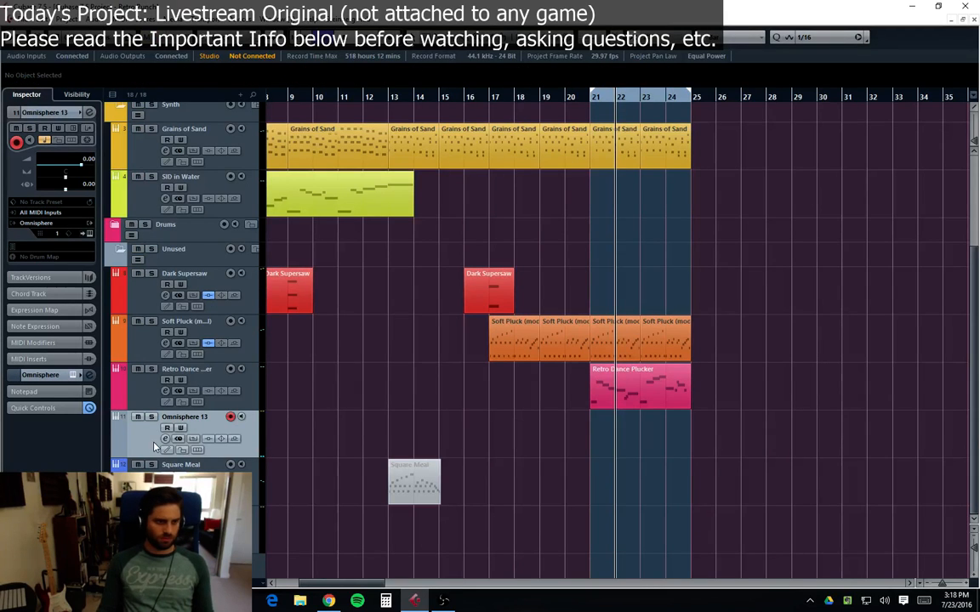
drag(646, 396, 621, 436)
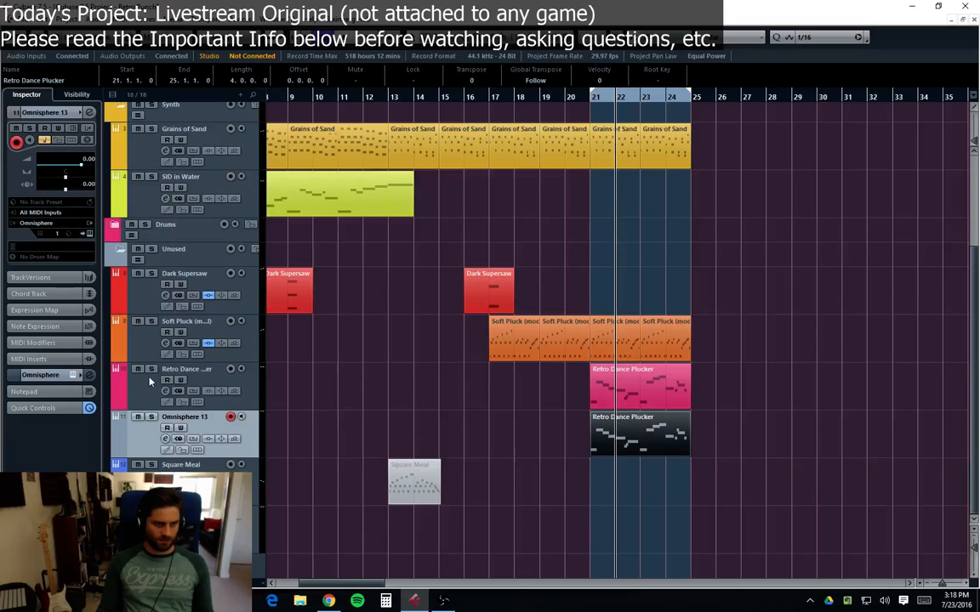
Step: Open Omnisphere, audition Synth Poly and Retro Land patches, and select the Retro Dance Plucker patch
click(165, 439)
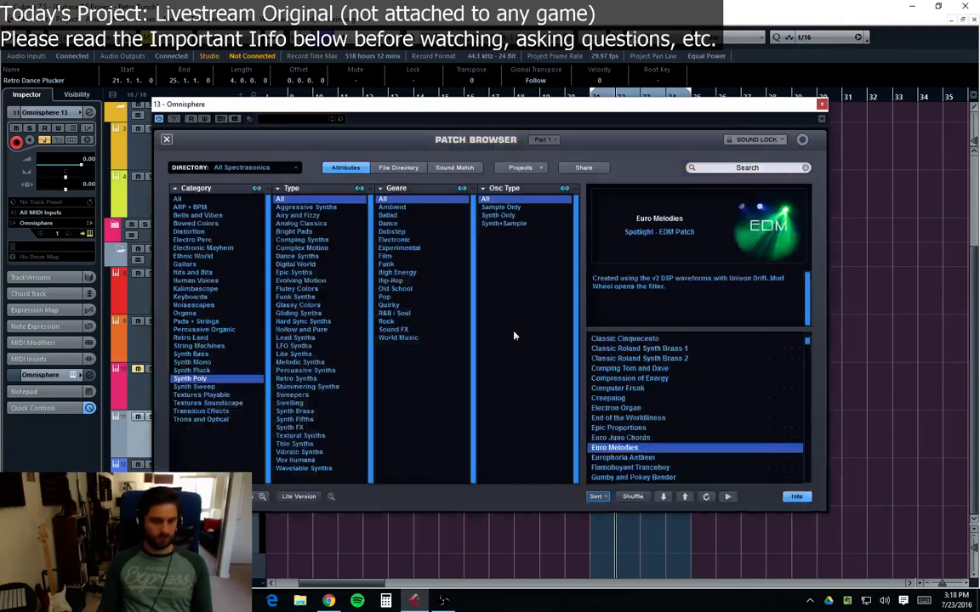
scroll(639, 426, down, 1)
click(650, 427)
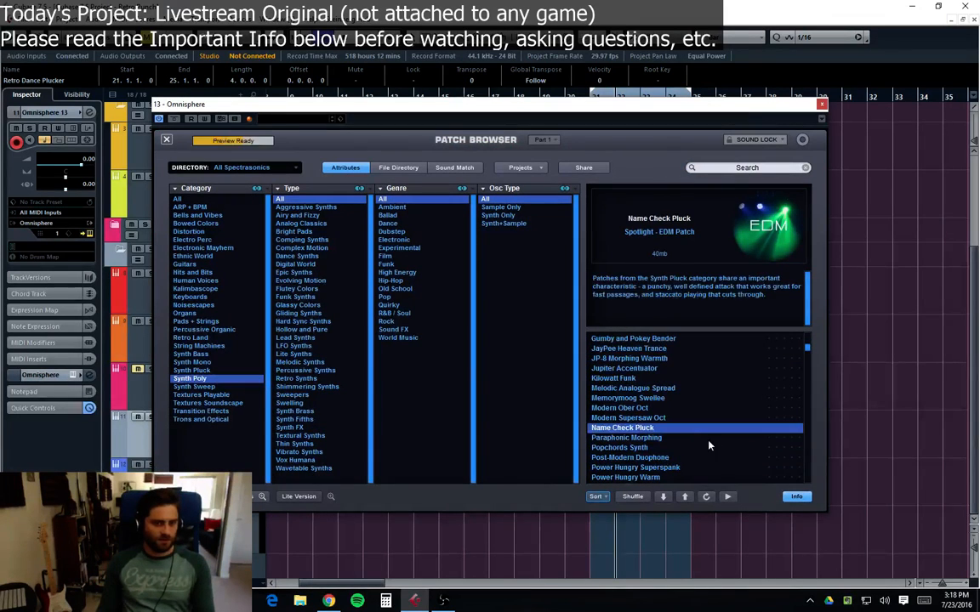
click(664, 440)
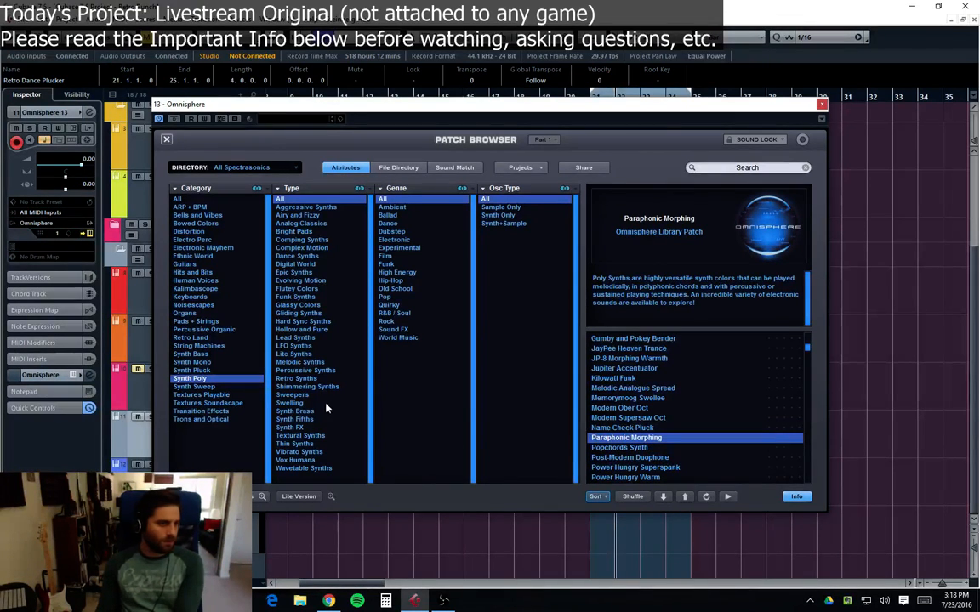
click(191, 338)
click(640, 438)
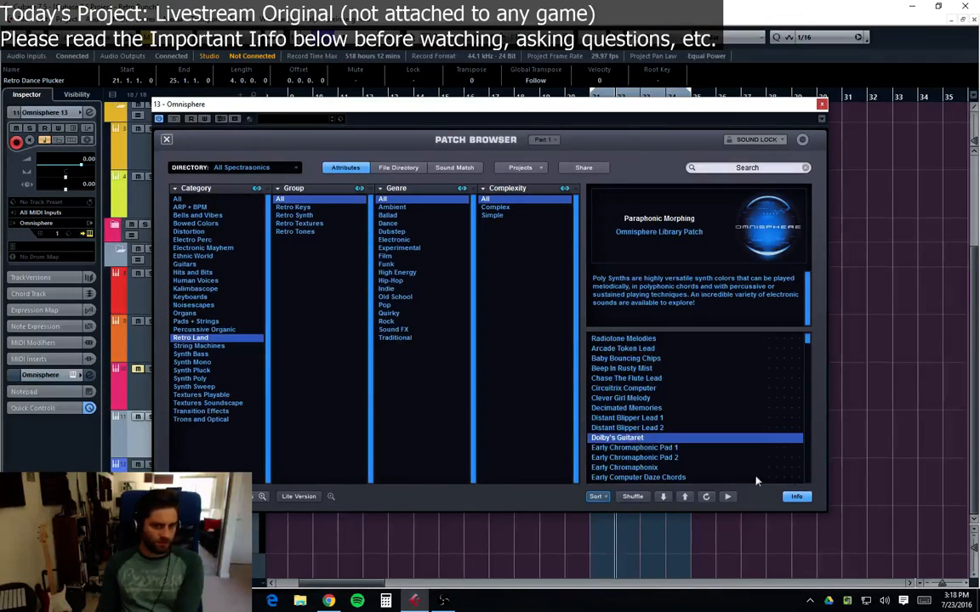
click(654, 456)
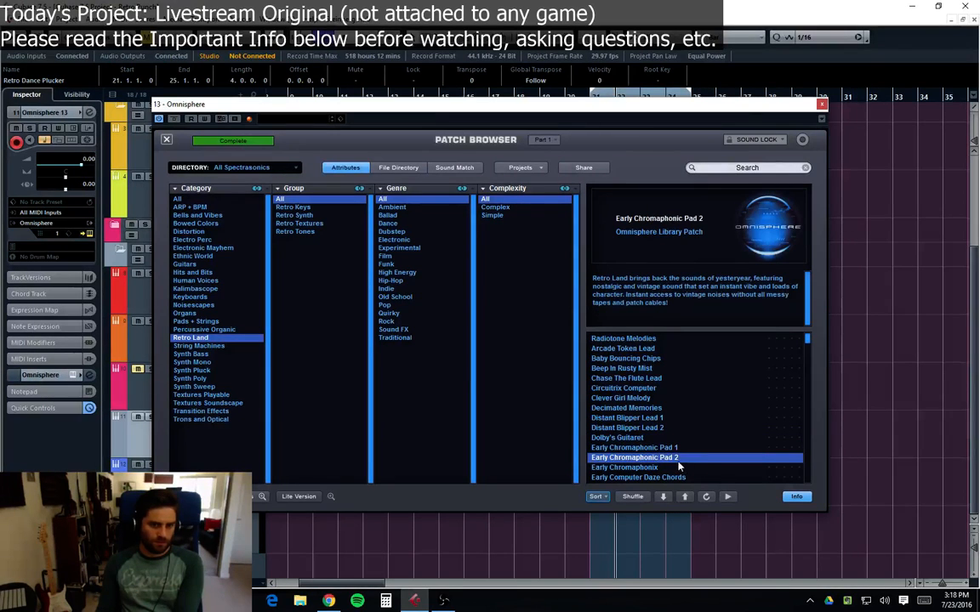
click(623, 399)
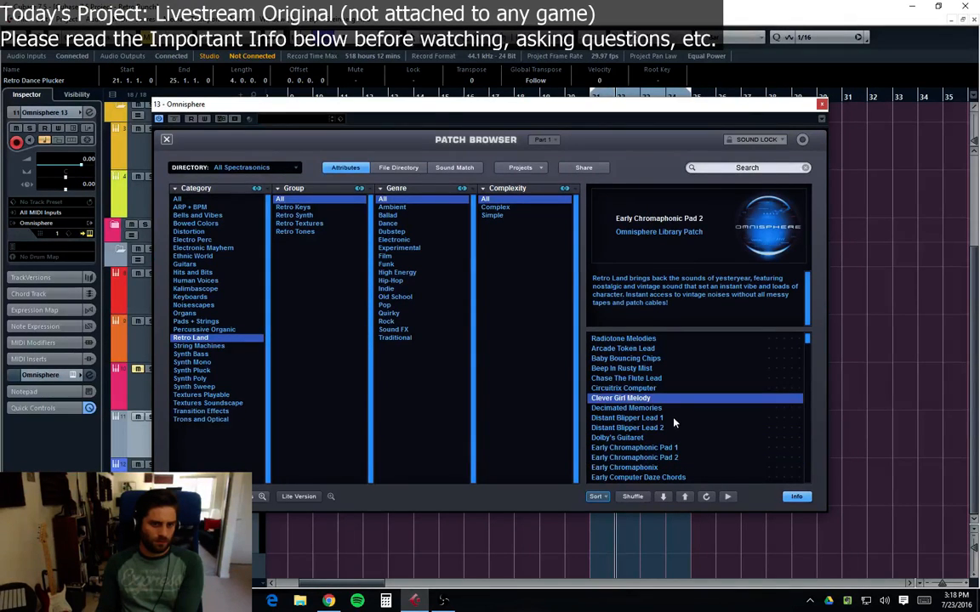
click(667, 379)
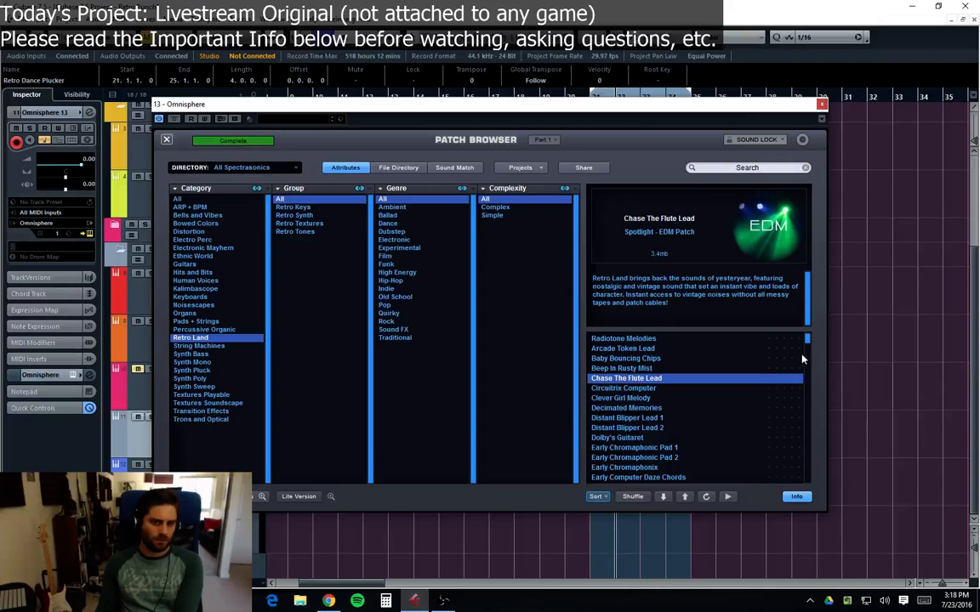
drag(807, 344, 802, 363)
click(708, 389)
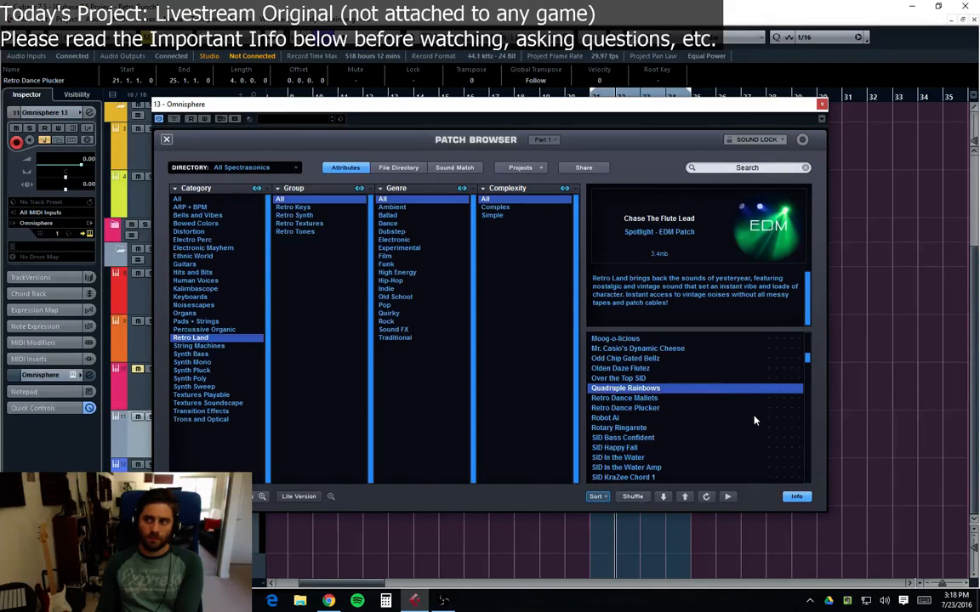
click(645, 408)
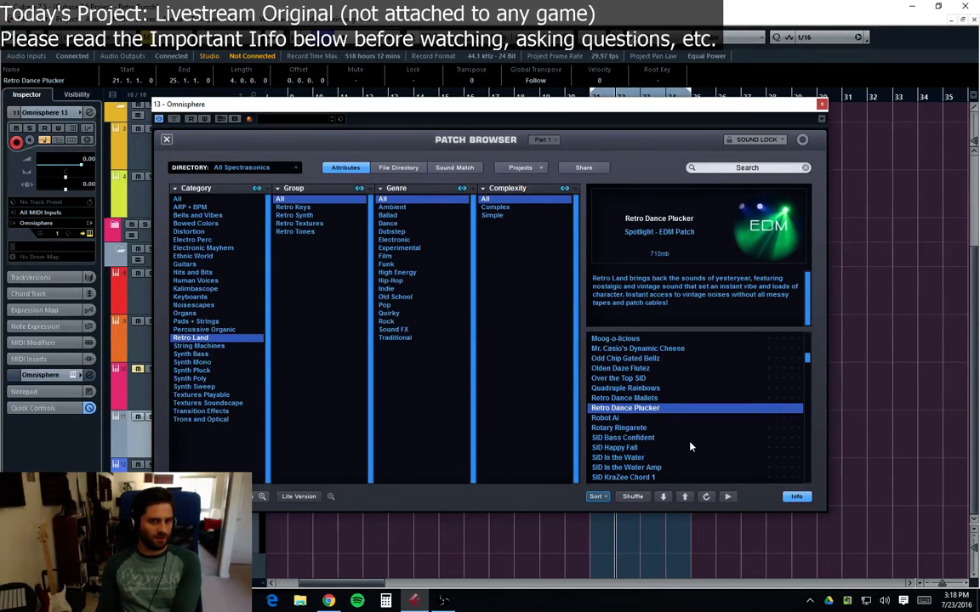
Step: Audition the Retro Land SID patches in Omnisphere's patch browser, then close the plugin window
click(636, 427)
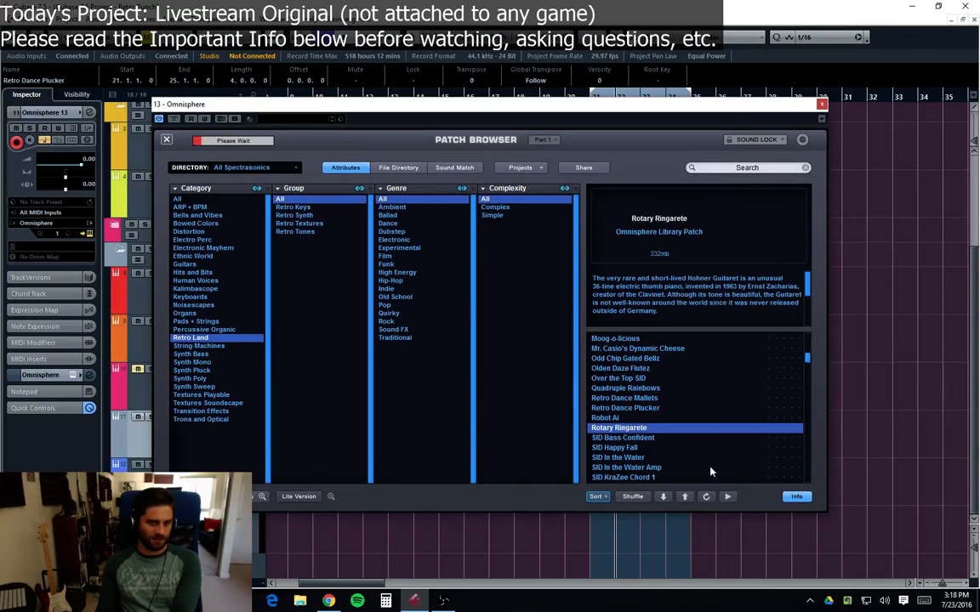
click(634, 438)
click(627, 460)
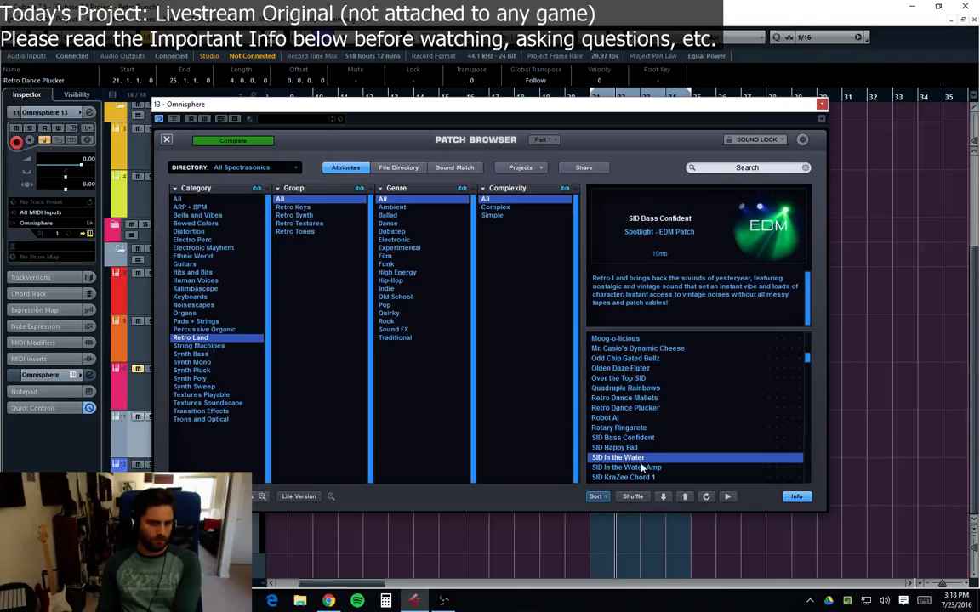
click(676, 468)
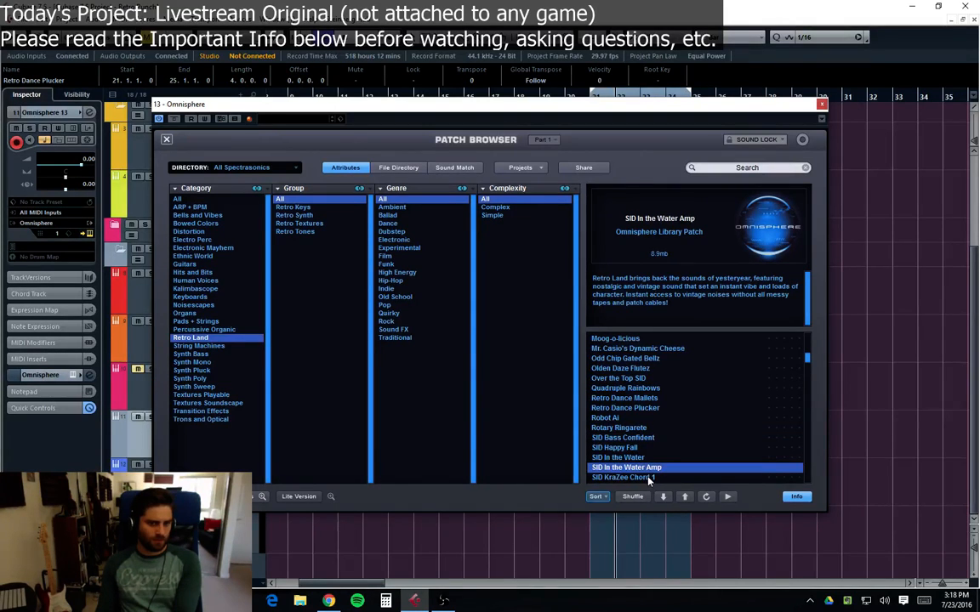
click(664, 478)
scroll(663, 459, down, 2)
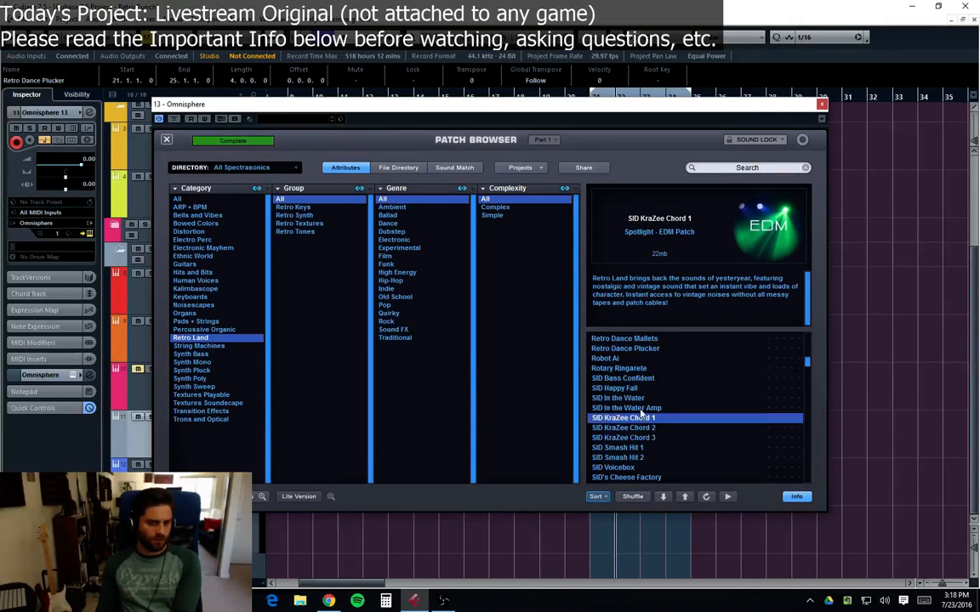
click(821, 105)
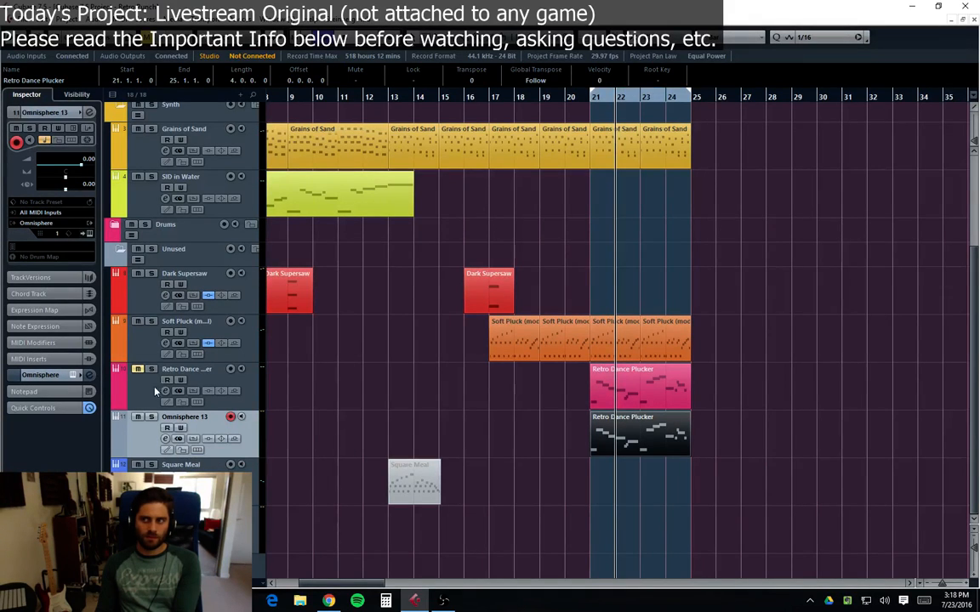
Step: Copy the Retro Dance Plucker part onto the SID in Water track at bar 21 and shorten all its notes into short staccato hits
click(156, 207)
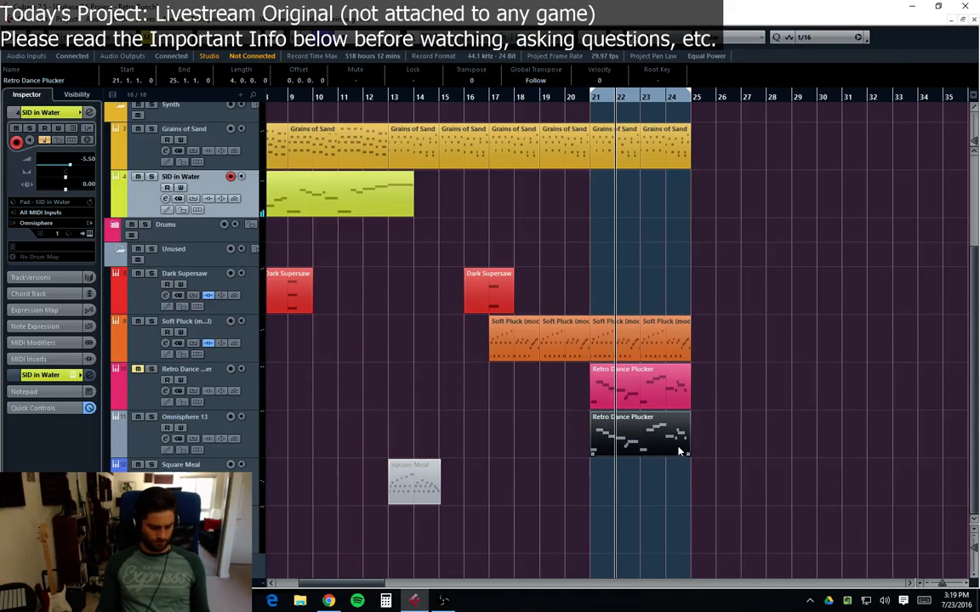
drag(645, 432, 579, 175)
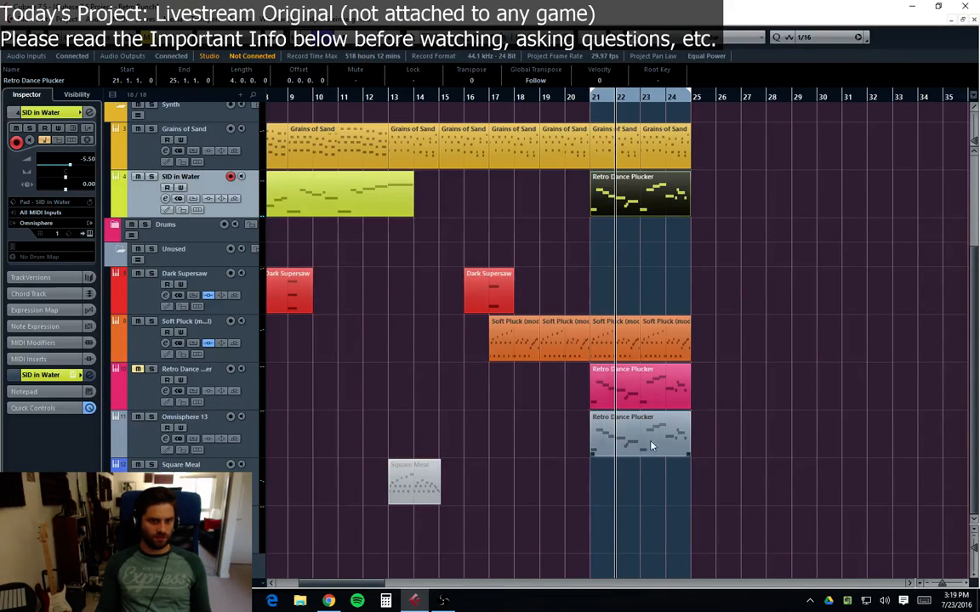
double_click(607, 206)
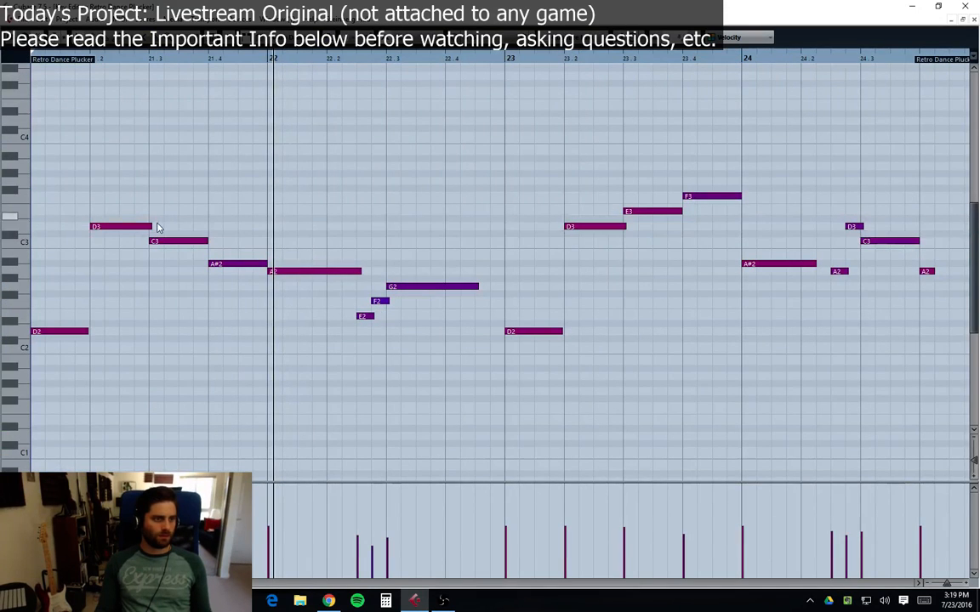
drag(150, 227, 104, 226)
drag(86, 333, 43, 333)
drag(207, 241, 164, 240)
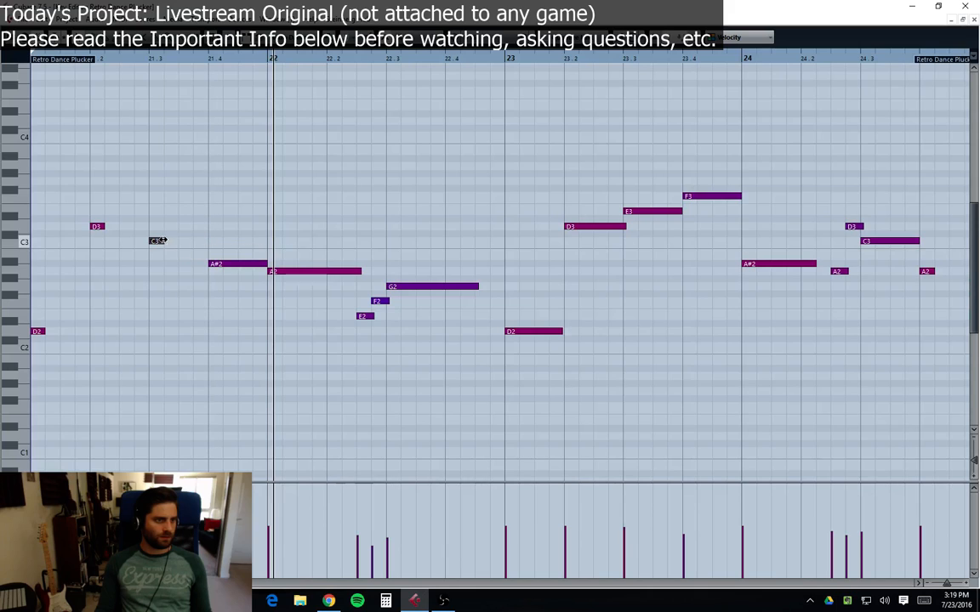
drag(264, 263, 223, 264)
drag(359, 271, 281, 271)
drag(477, 287, 401, 288)
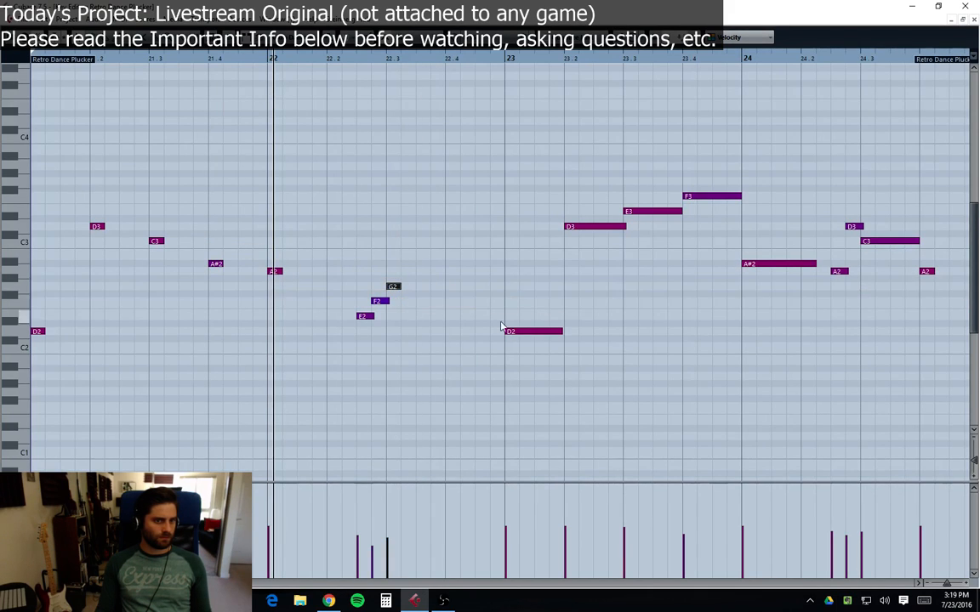
drag(557, 333, 519, 332)
drag(785, 163, 621, 237)
click(626, 227)
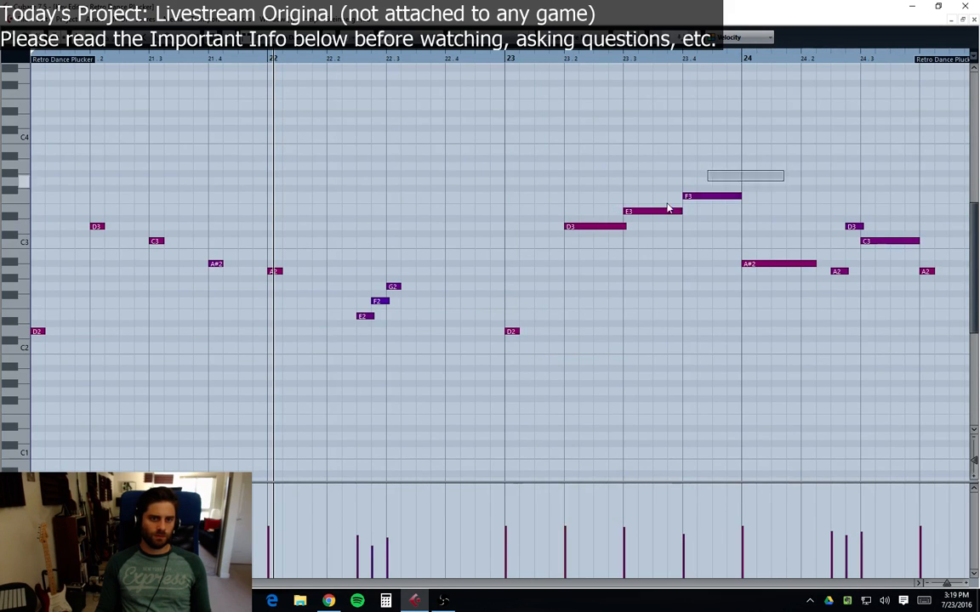
drag(668, 208, 579, 227)
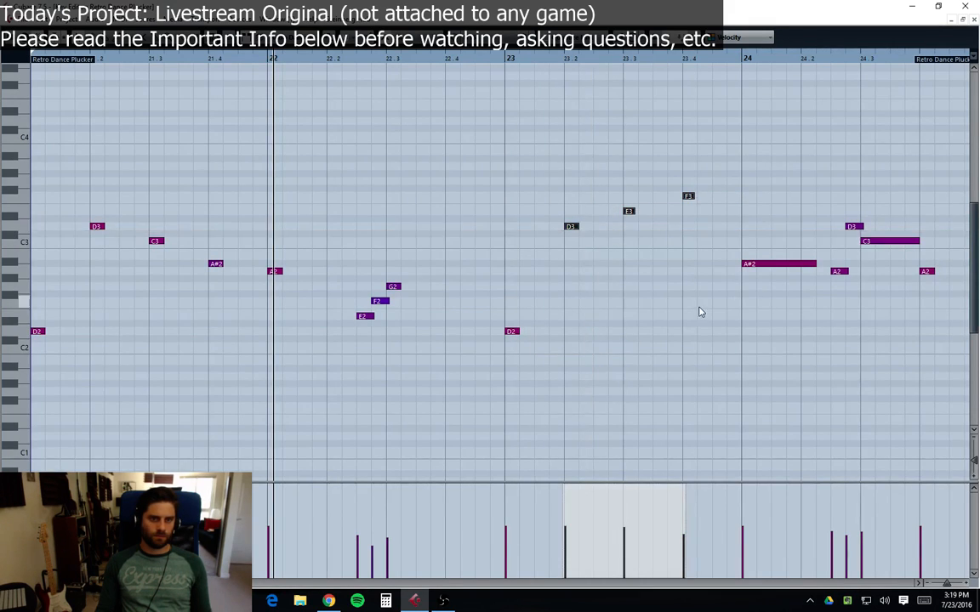
drag(814, 263, 755, 263)
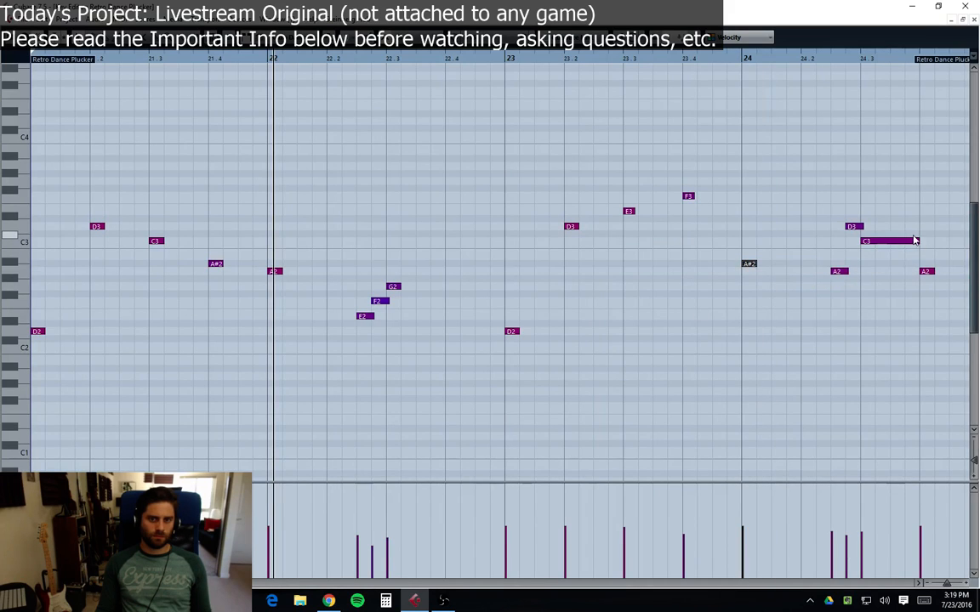
drag(918, 240, 874, 244)
click(969, 6)
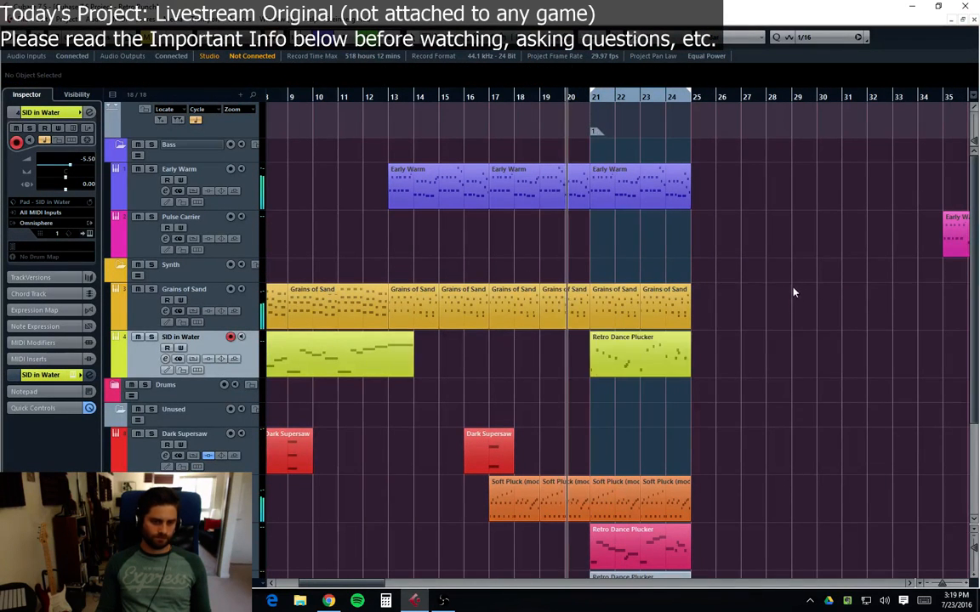
Step: Transpose all notes of the copied part on the SID in Water track up one octave
scroll(735, 433, down, 3)
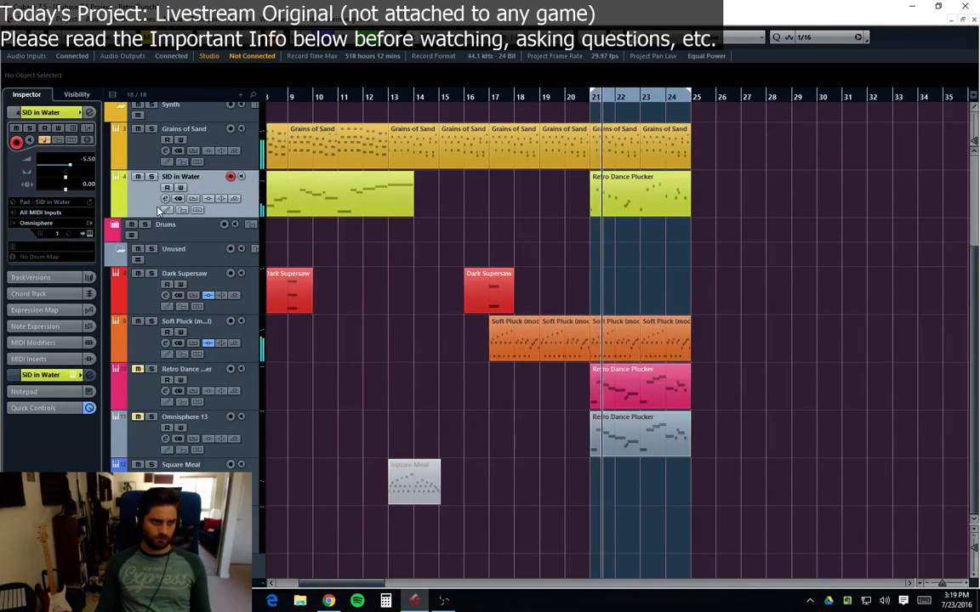
double_click(630, 201)
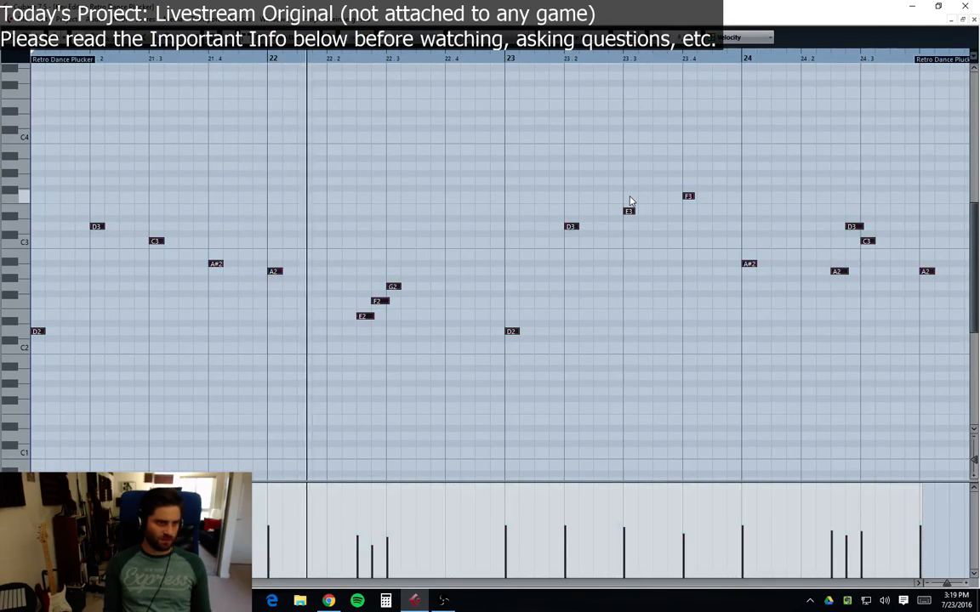
key(shift+Up)
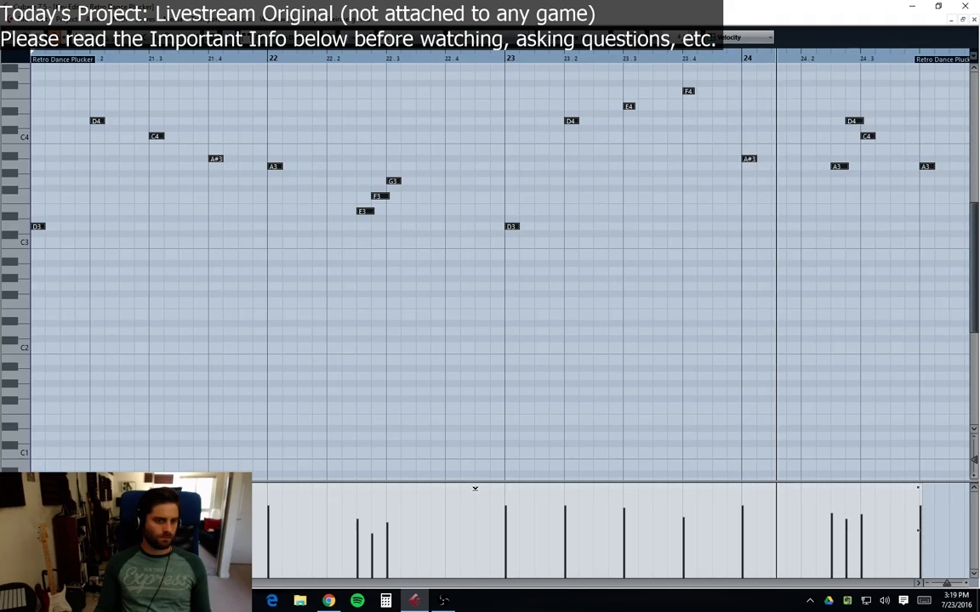
click(511, 401)
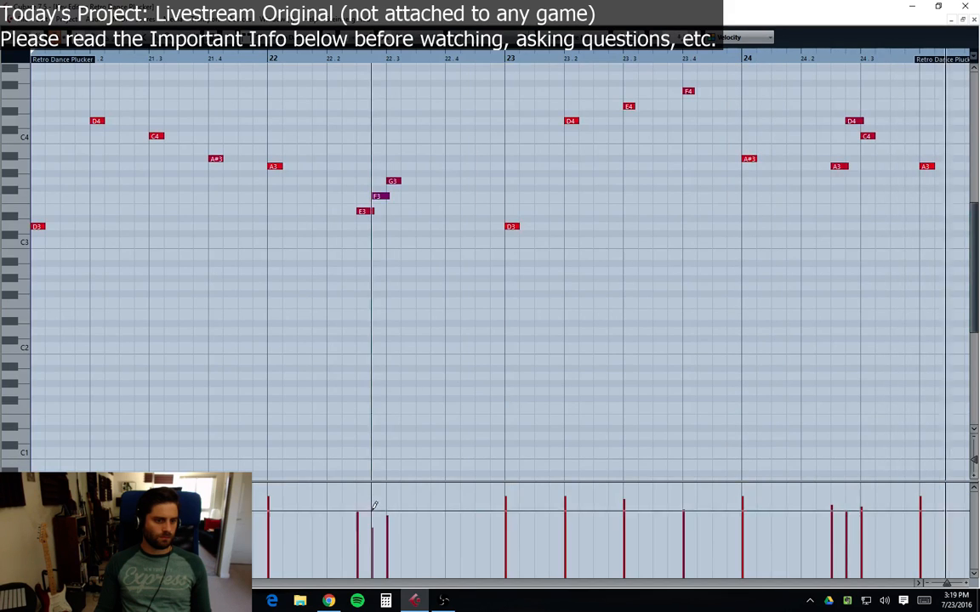
drag(408, 139, 362, 242)
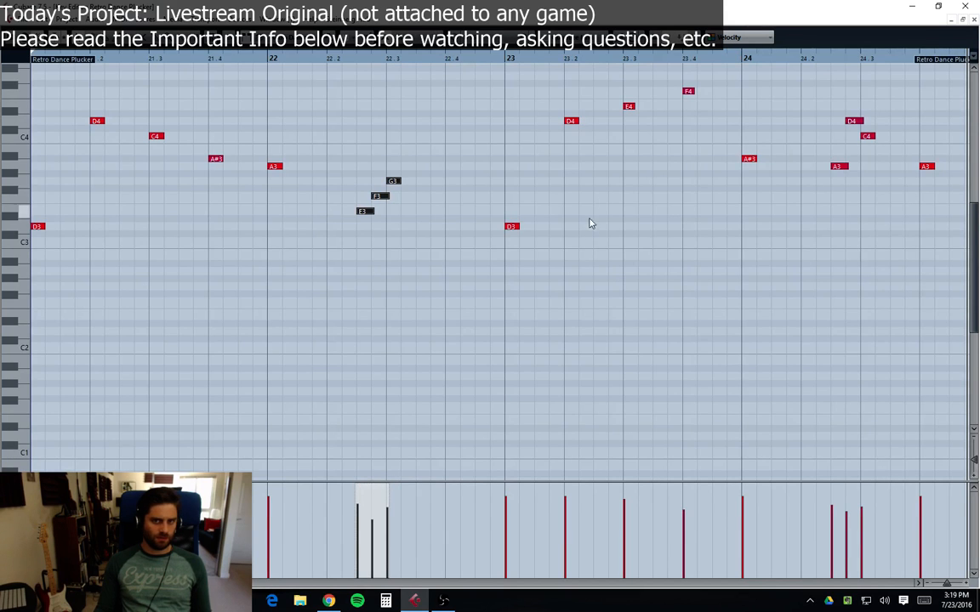
click(974, 19)
Step: Reopen the copied bar 21 part in the key editor to check its notes
click(544, 102)
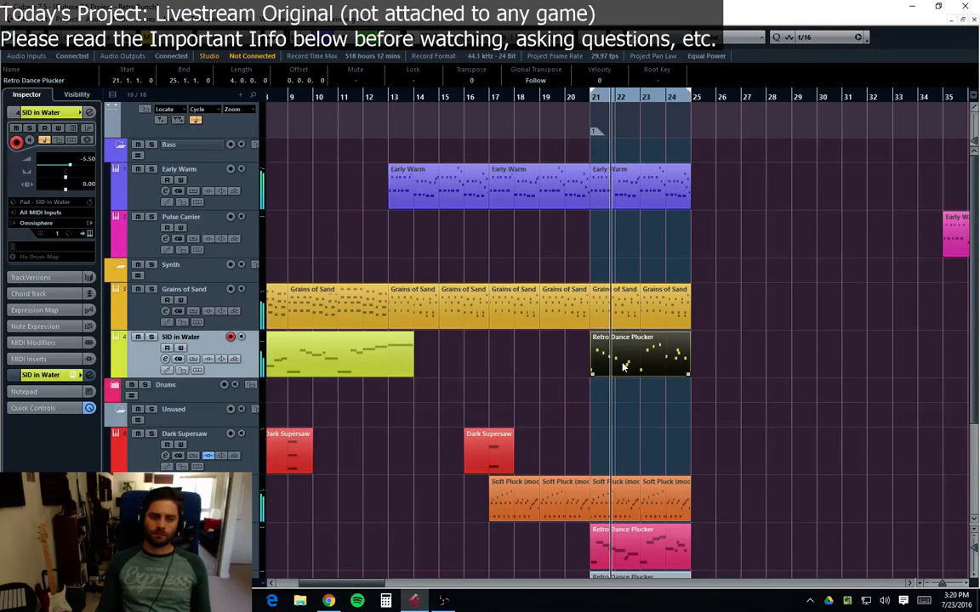
key(Return)
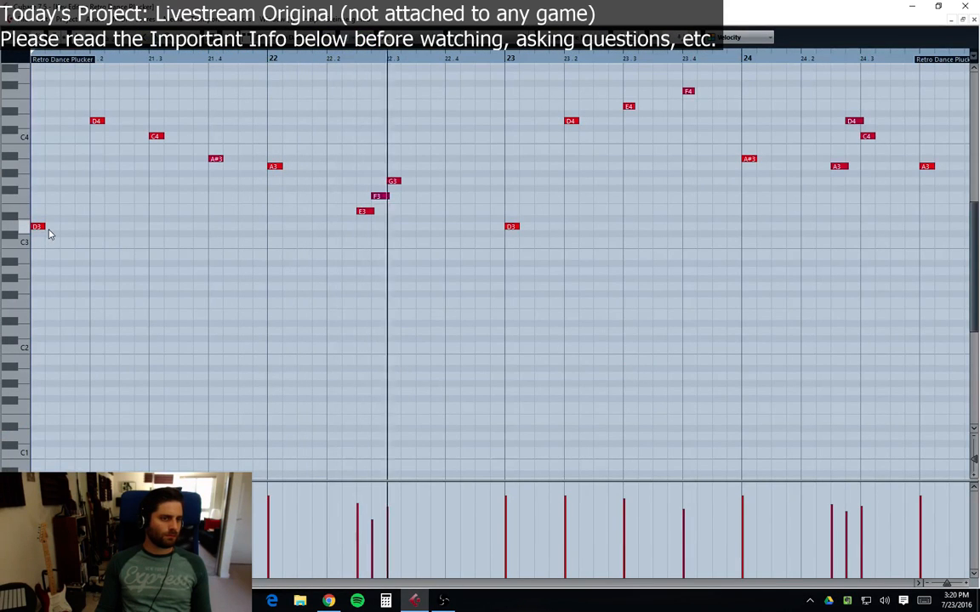
click(965, 21)
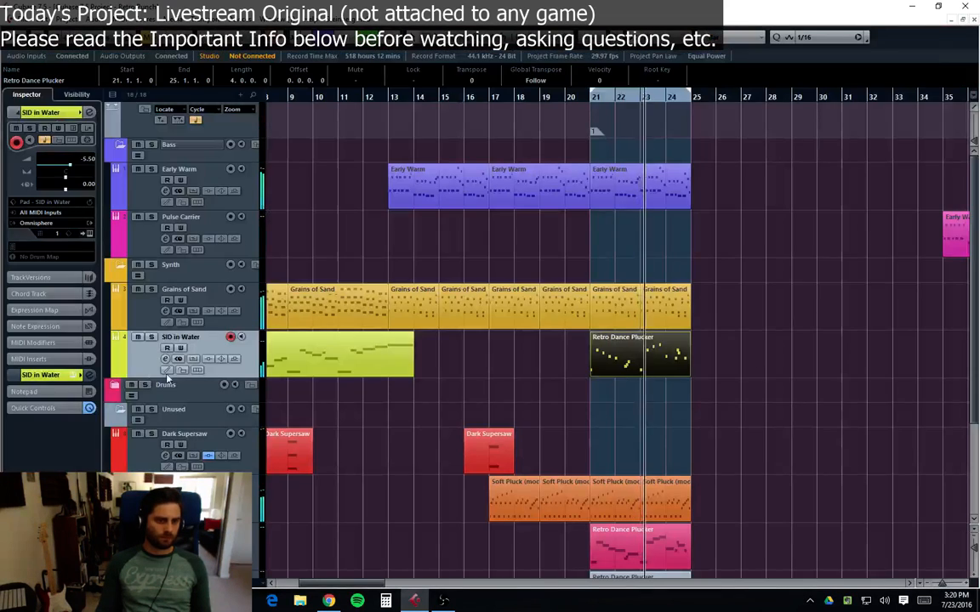
Step: Open the SID in Water track's Omnisphere instance and inspect its Main, A and B layer pages
right_click(139, 363)
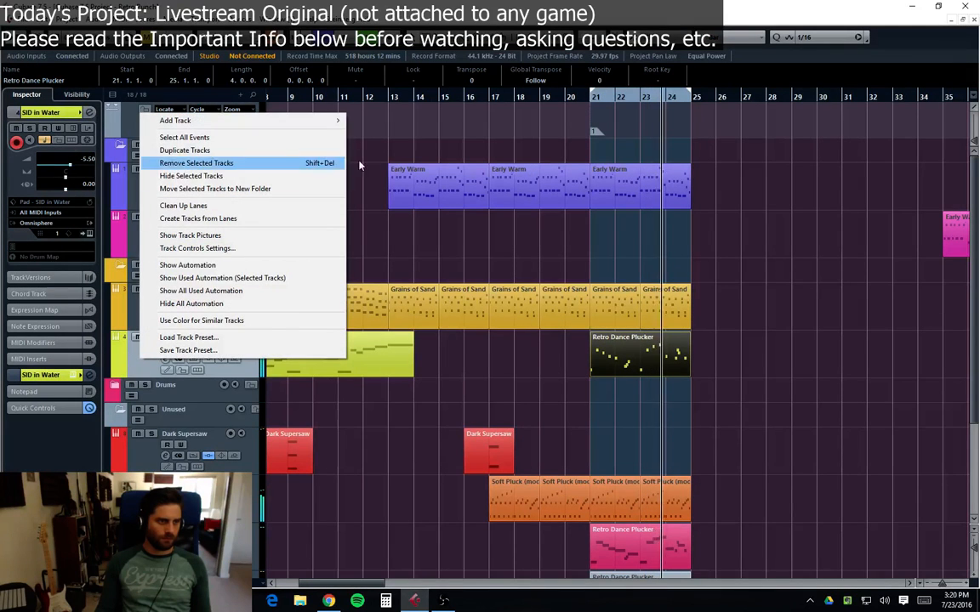
click(783, 298)
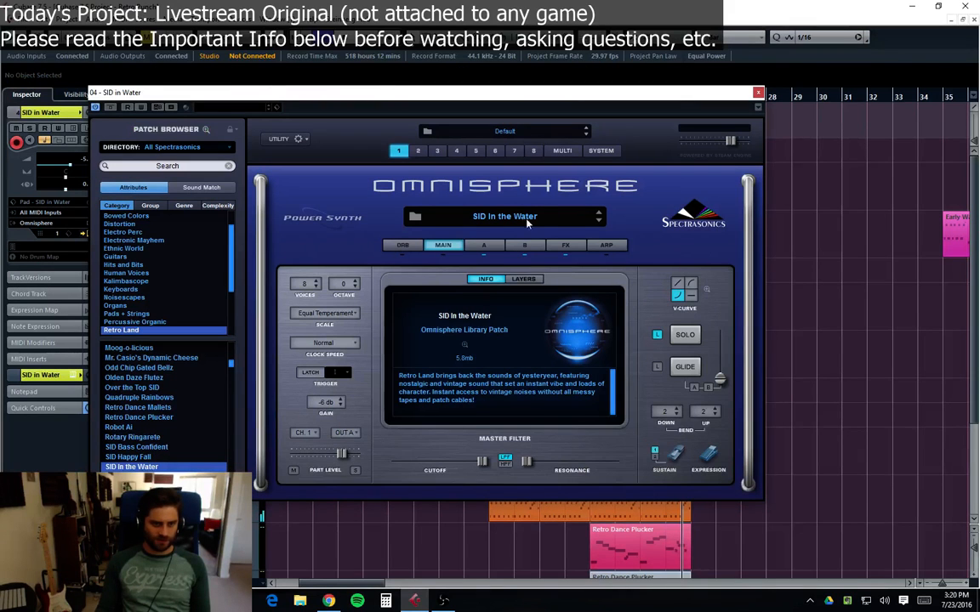
click(490, 247)
click(525, 246)
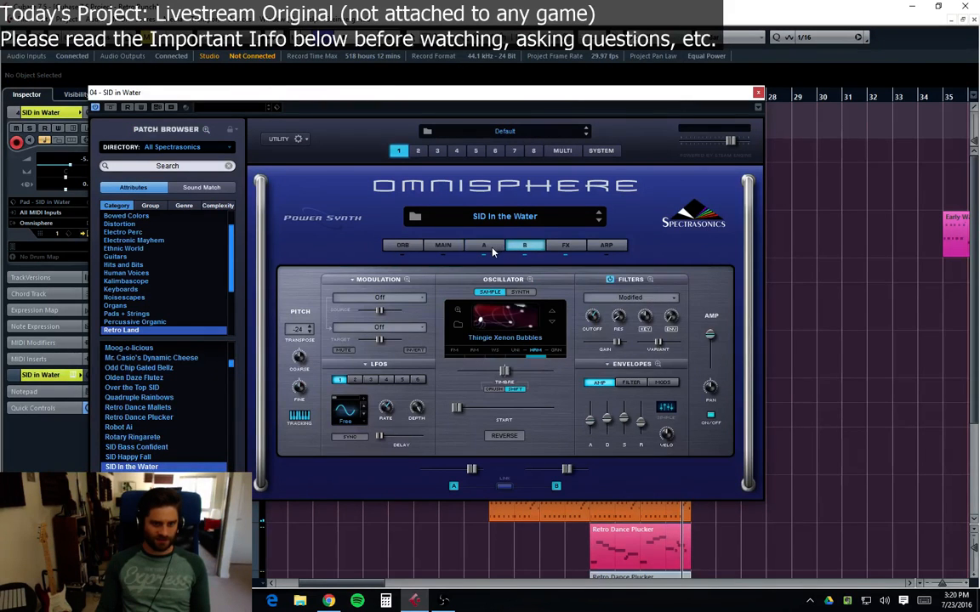
click(487, 246)
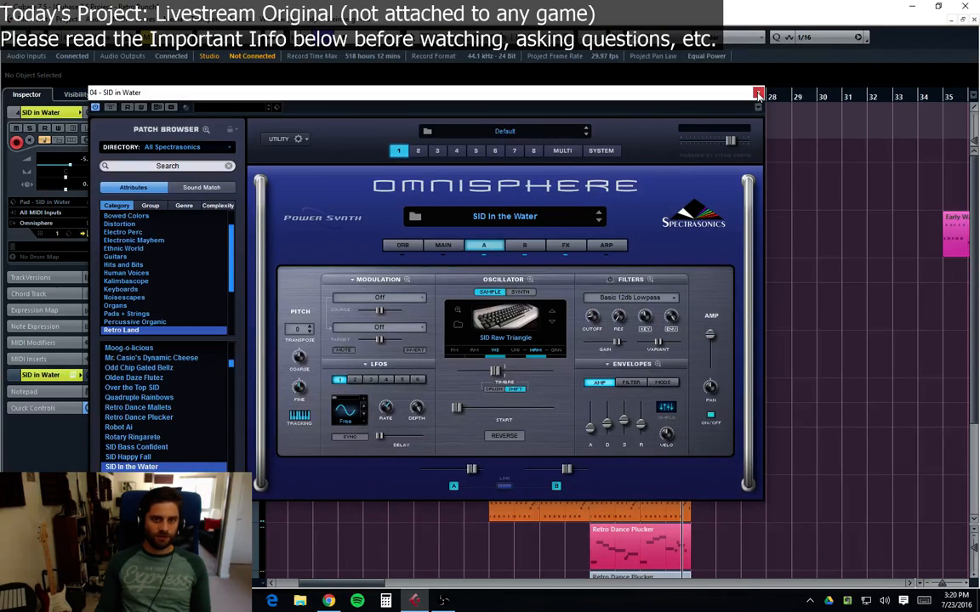
click(759, 93)
Step: Duplicate the SID in Water track, keeping the bar 21 plucker part only on the copy and the original part only on the original
right_click(128, 367)
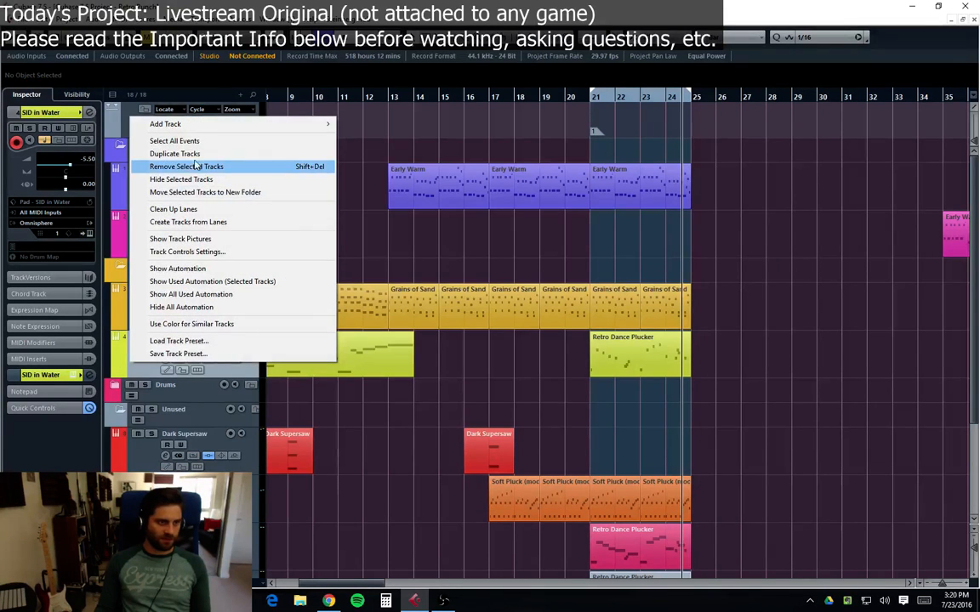
click(189, 155)
drag(443, 414, 385, 394)
key(Delete)
click(782, 397)
click(833, 352)
key(Delete)
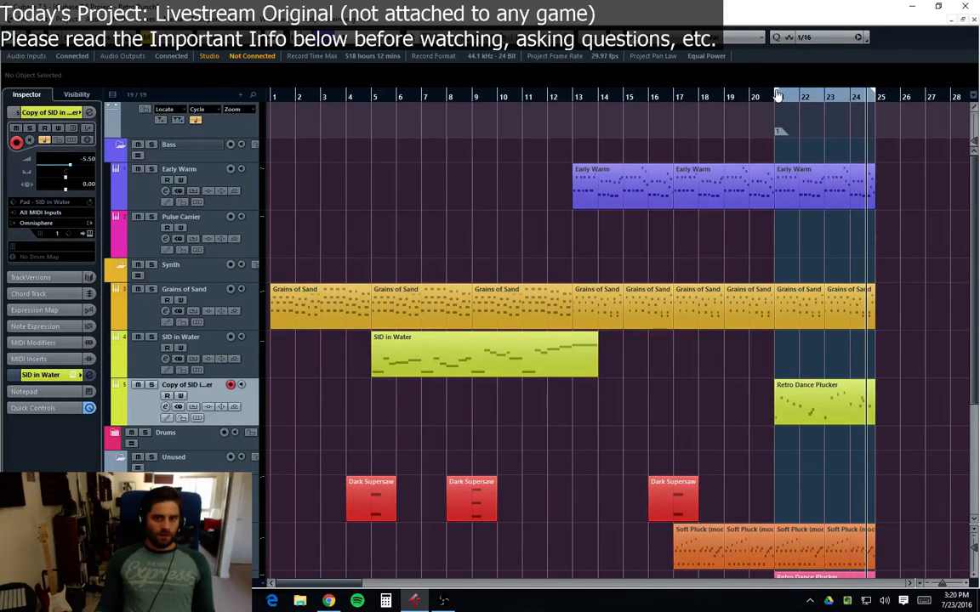
Step: Open the copied track's Omnisphere, check layers A and B, move the window aside and play back the section
drag(777, 96, 777, 102)
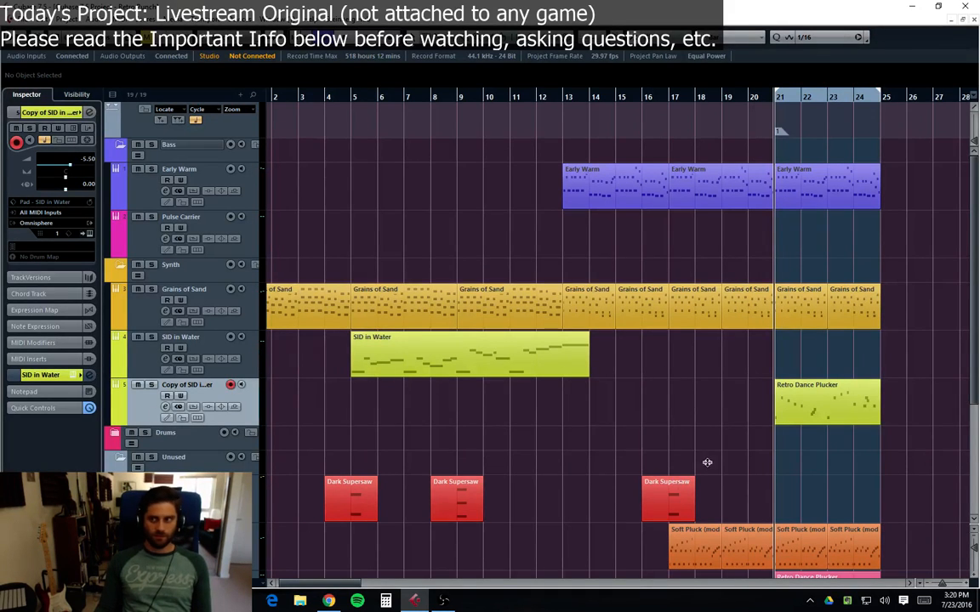
key(F11)
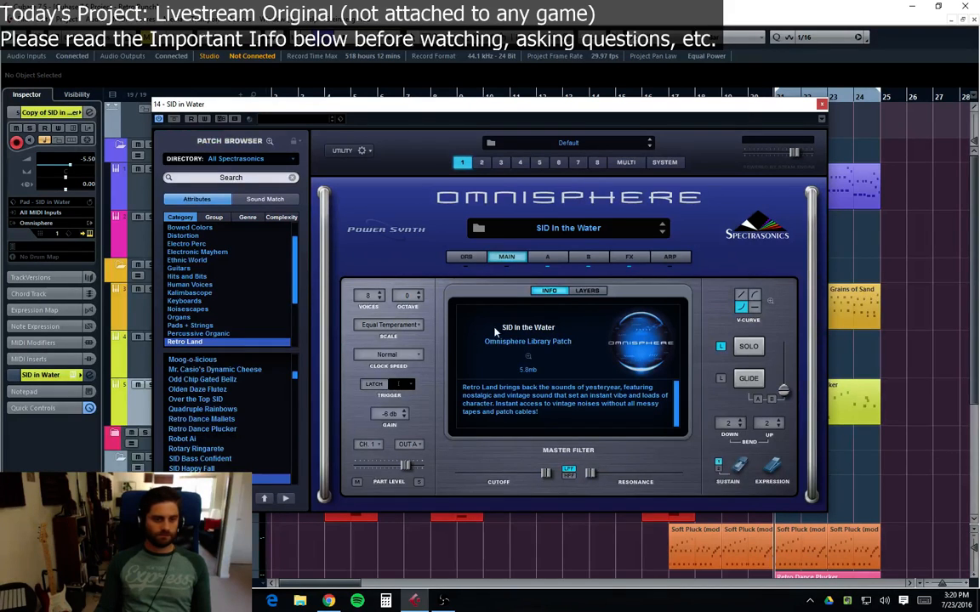
click(549, 257)
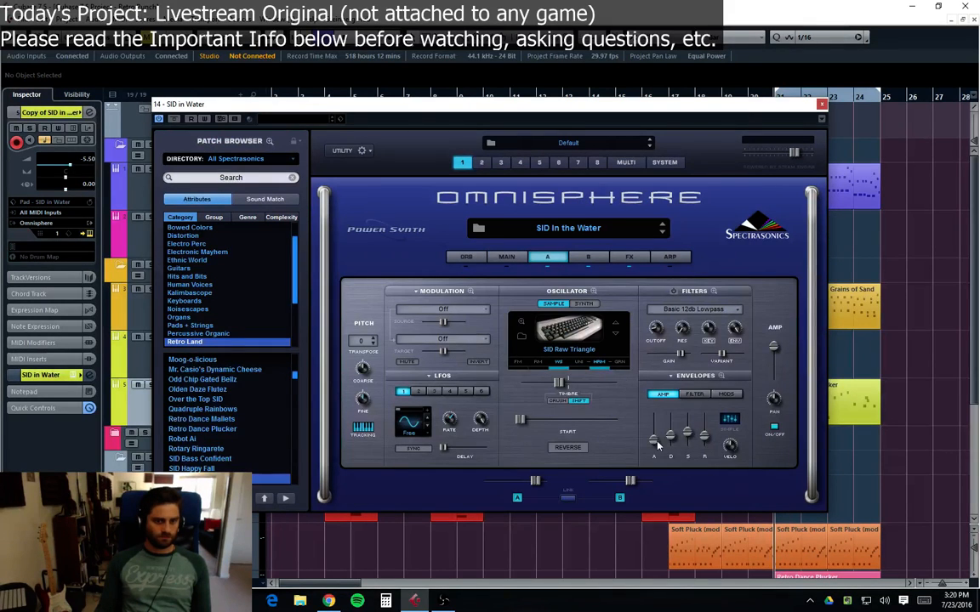
click(575, 259)
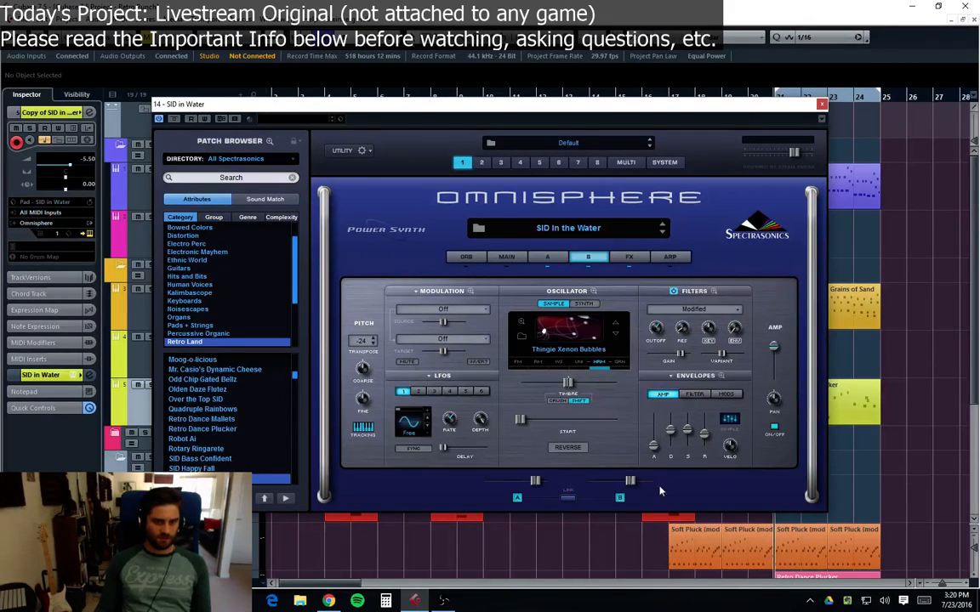
drag(705, 106, 979, 161)
key(space)
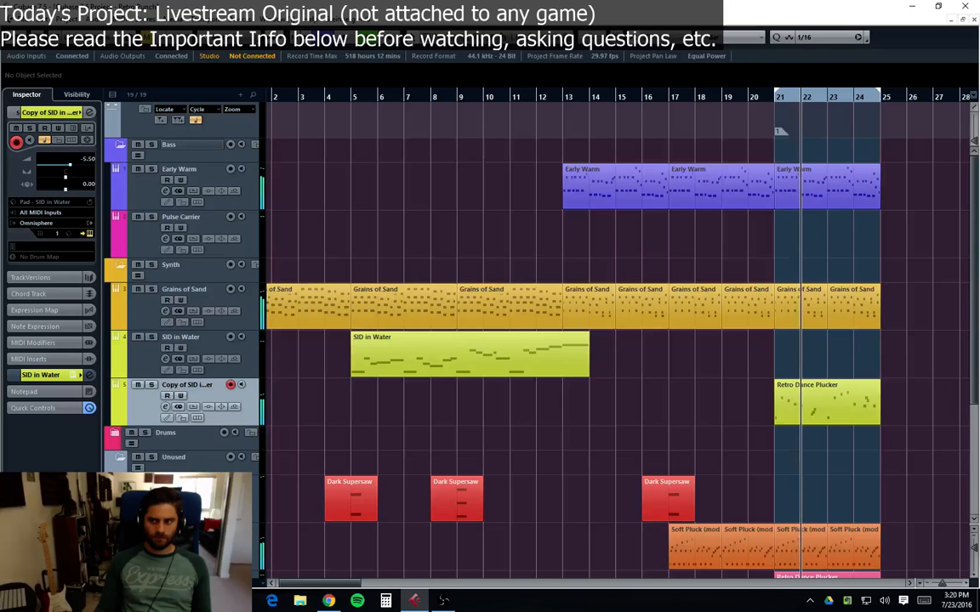
Step: Open the copy track's Retro Dance Plucker part in the key editor and review its notes and velocities
drag(979, 162, 979, 158)
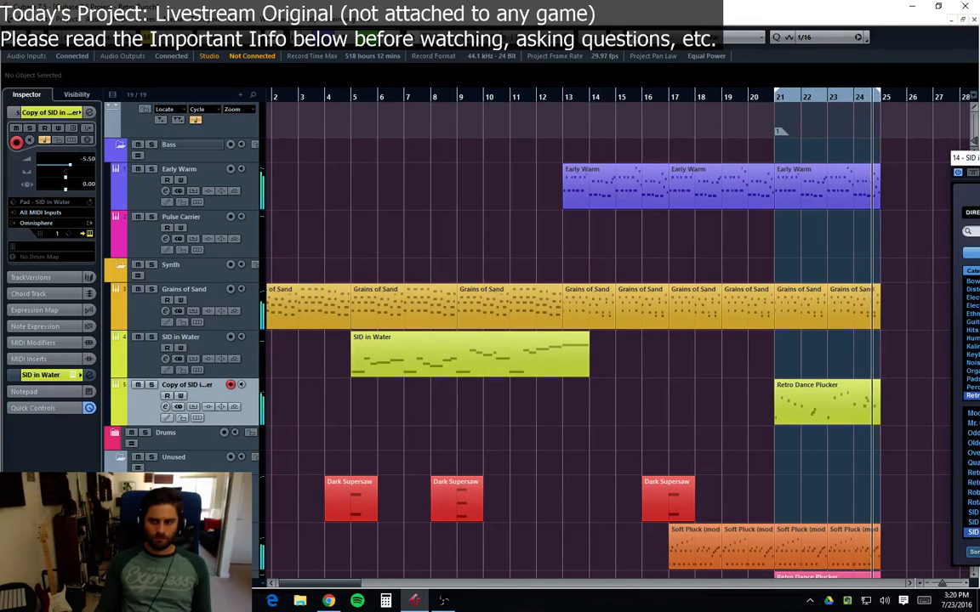
double_click(814, 416)
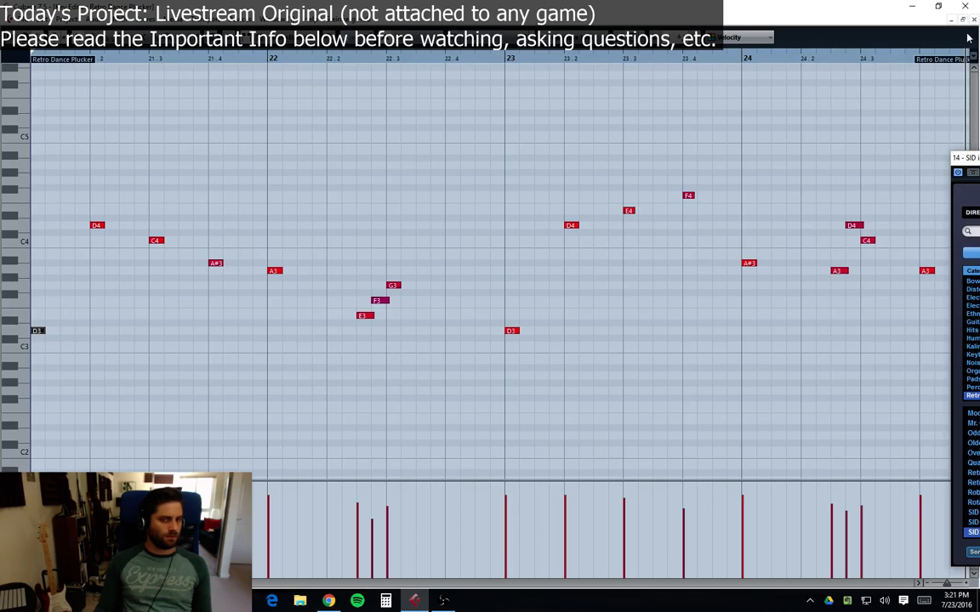
drag(40, 334, 122, 336)
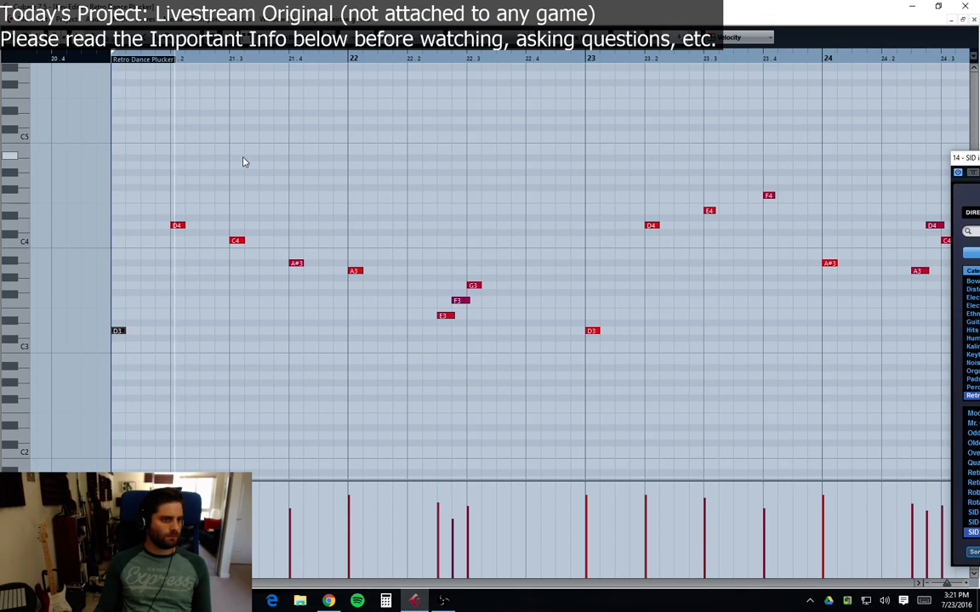
drag(969, 158, 819, 166)
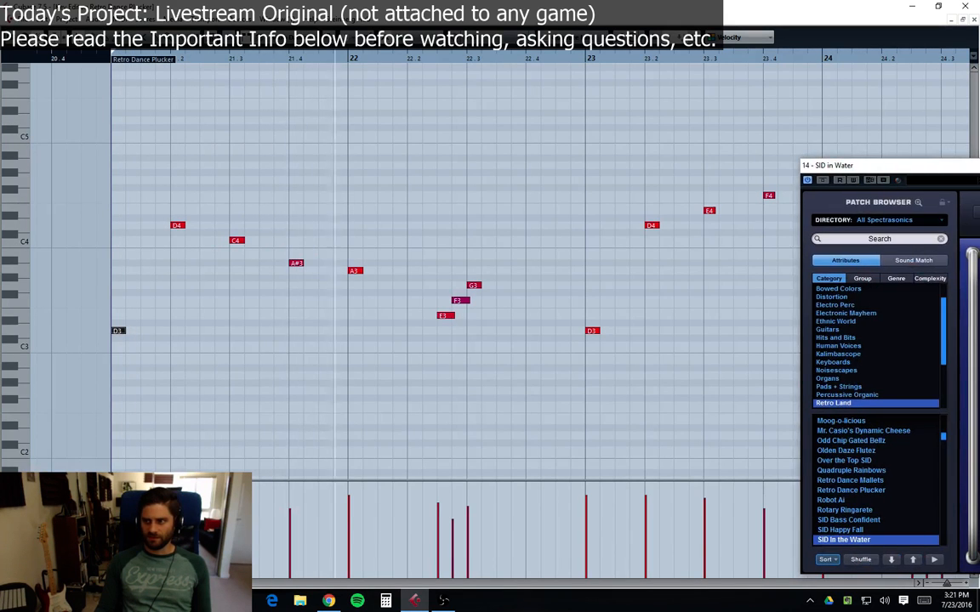
key(Escape)
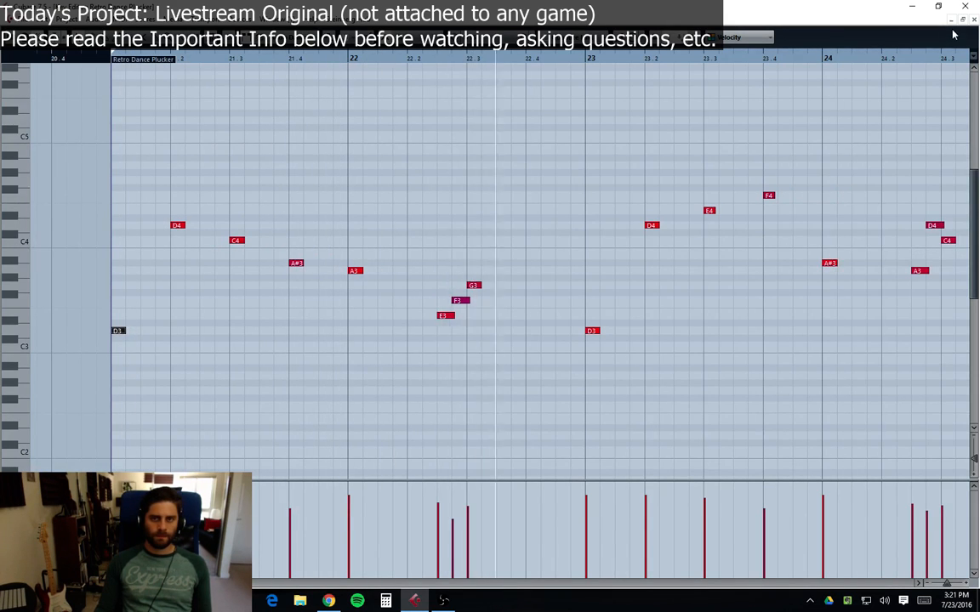
click(453, 506)
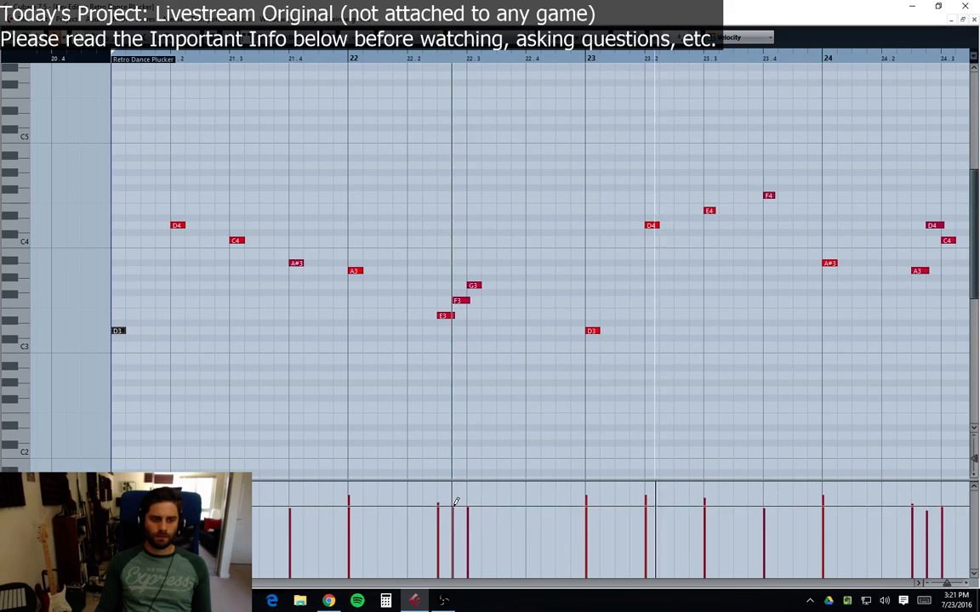
click(439, 498)
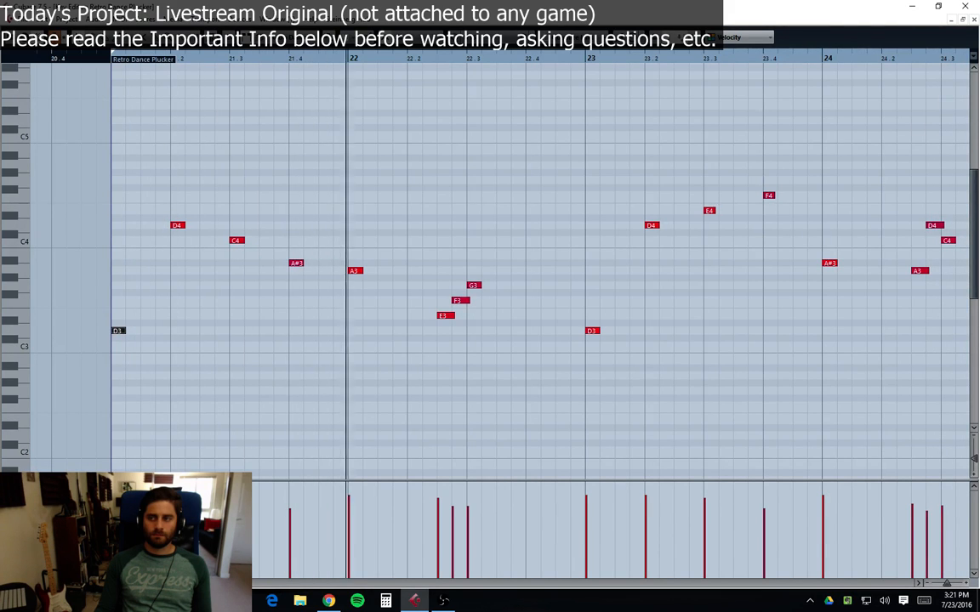
click(974, 21)
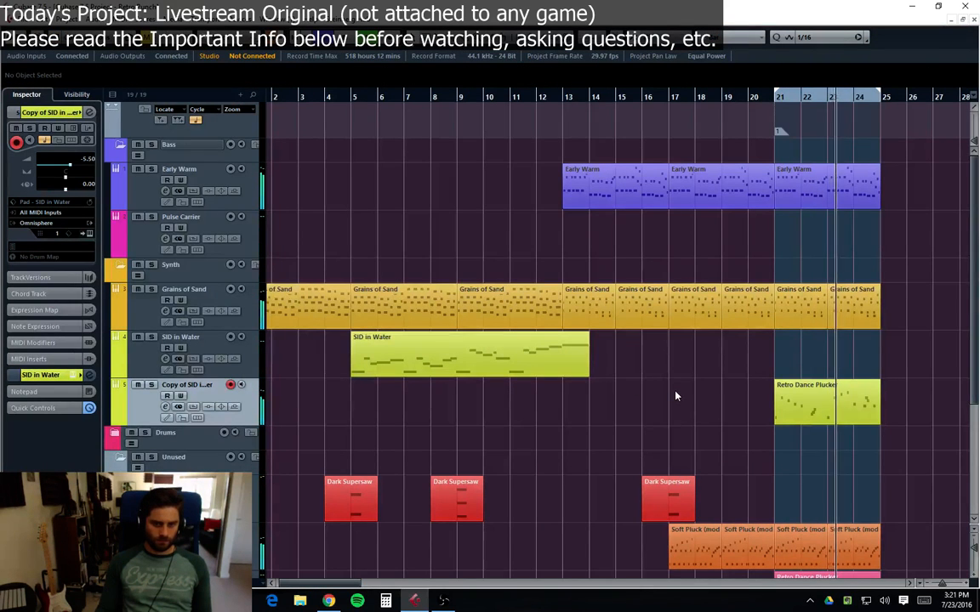
Step: Move the pink Retro Dance Plucker part from bar 21 to bar 25 by duplicating it and deleting the original
scroll(675, 397, down, 4)
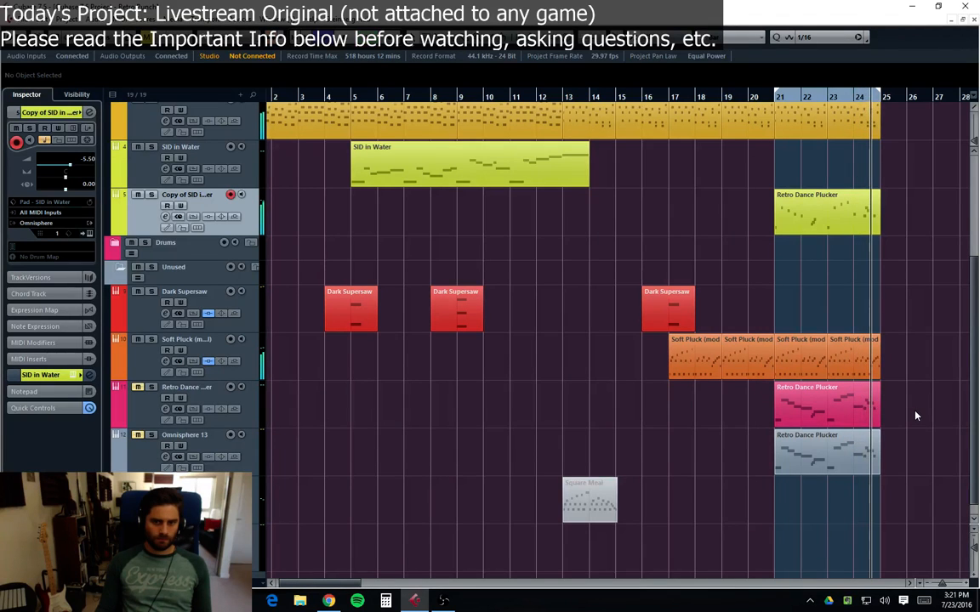
click(868, 411)
key(ctrl+d)
click(786, 402)
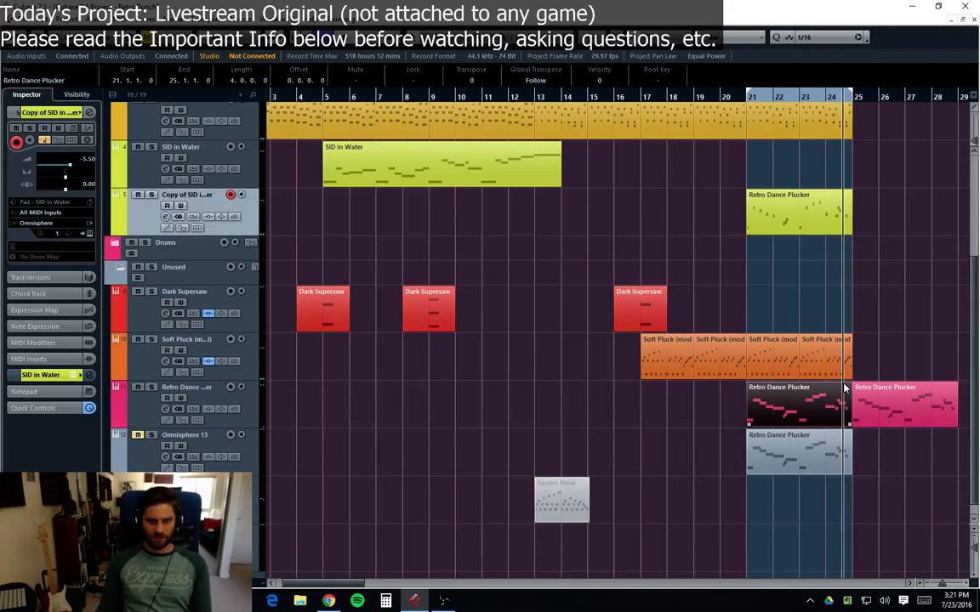
key(Delete)
Step: Duplicate the last two Soft Pluck parts and the SID copy's Retro Dance Plucker part to start at bar 25
drag(875, 367, 792, 376)
key(ctrl+d)
drag(873, 225, 793, 205)
key(ctrl+d)
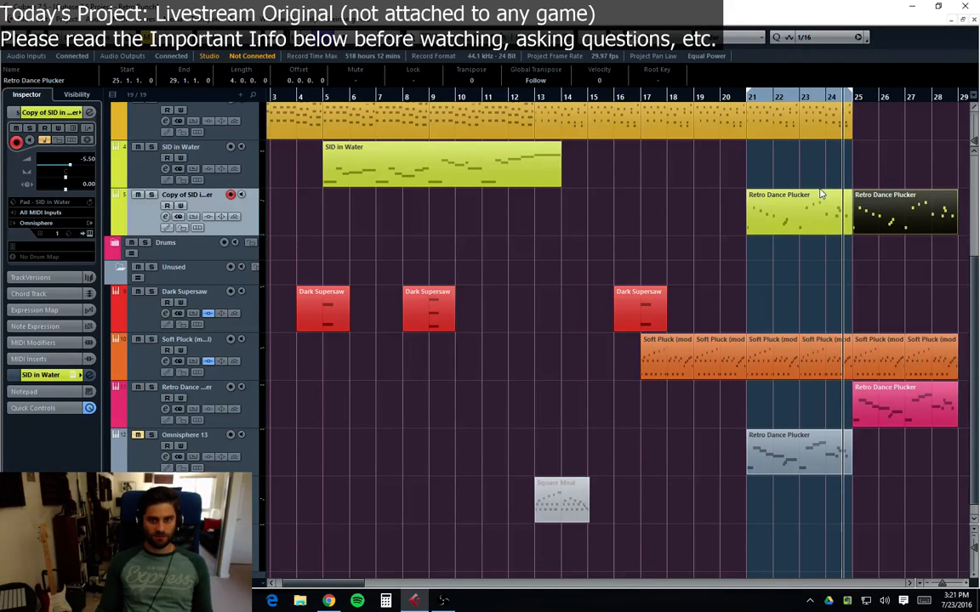
Step: Duplicate the last two Grains of Sand parts into bars 25–28
drag(868, 139, 789, 126)
key(ctrl+d)
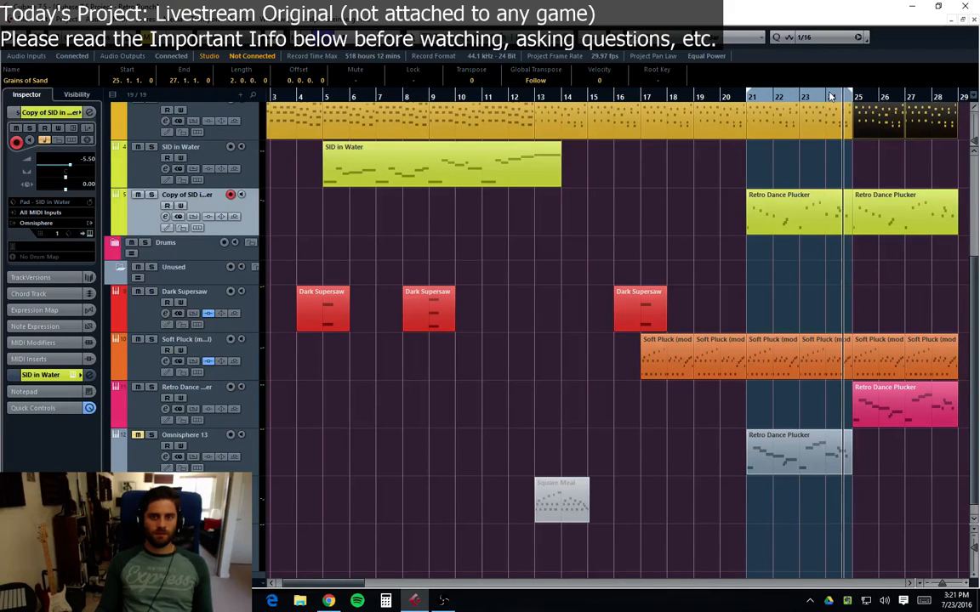
click(820, 264)
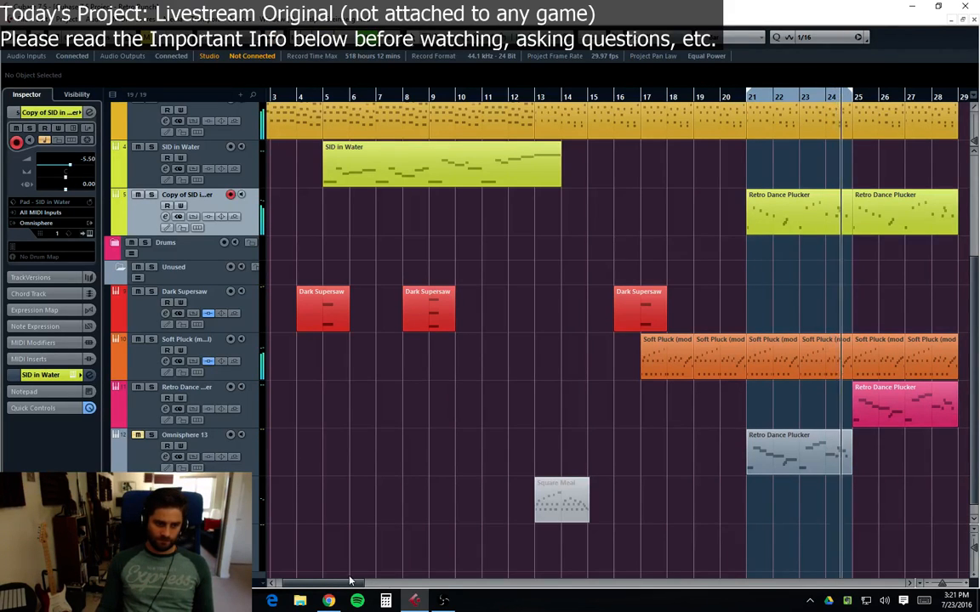
Step: Mute the two Soft Pluck parts in bars 25–28
drag(308, 585, 341, 590)
scroll(730, 472, up, 4)
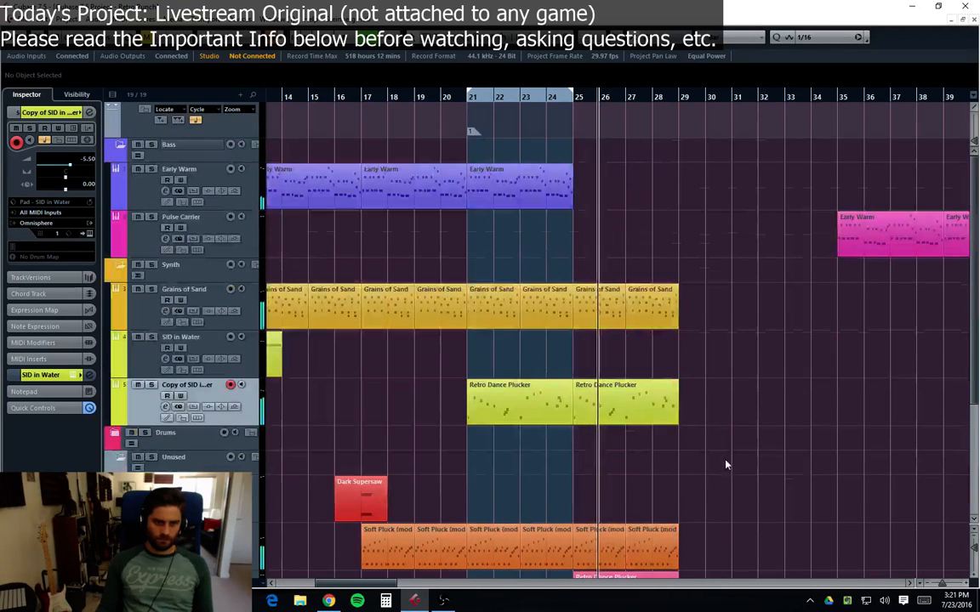
scroll(721, 376, down, 4)
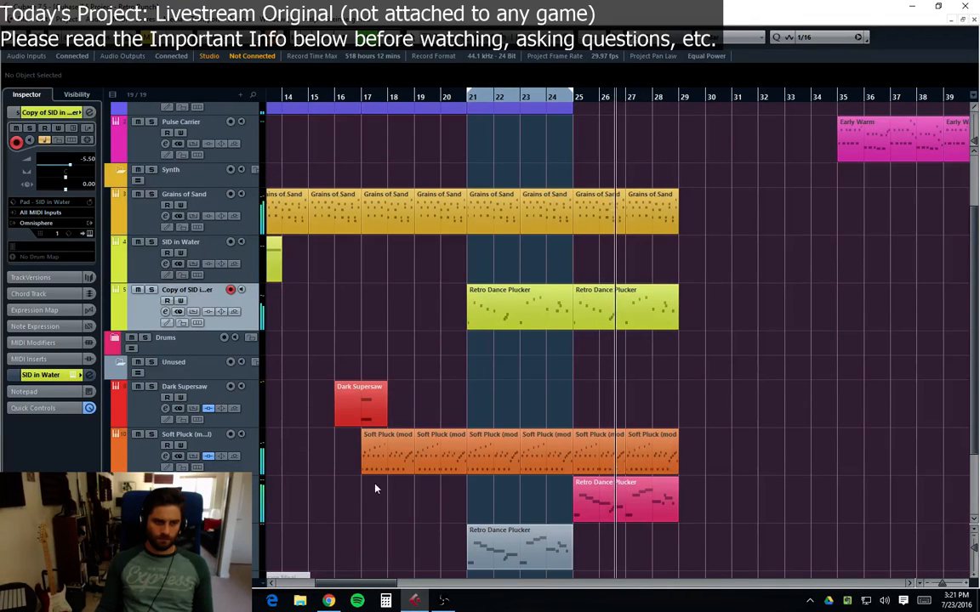
scroll(671, 385, up, 4)
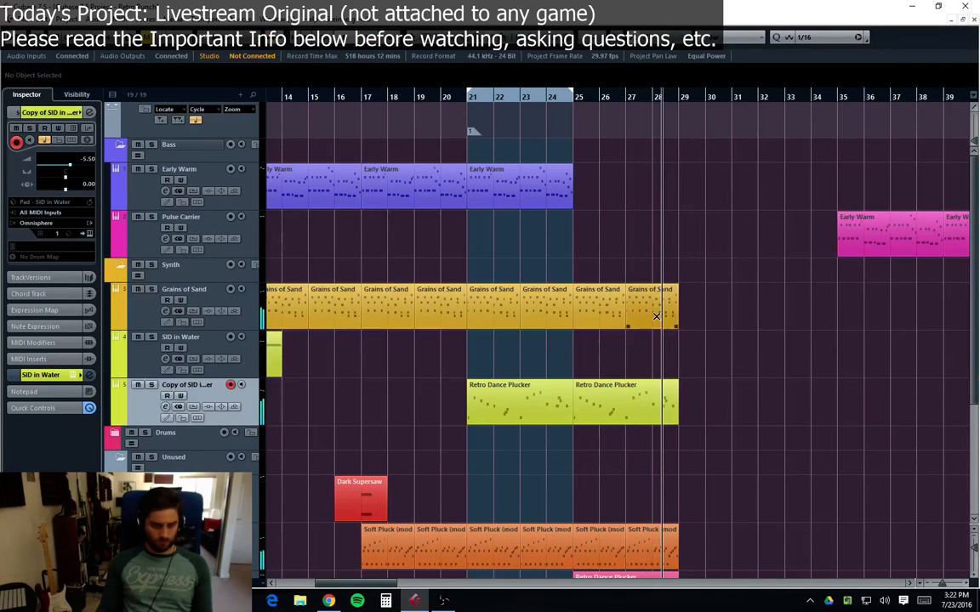
scroll(671, 445, down, 4)
click(598, 452)
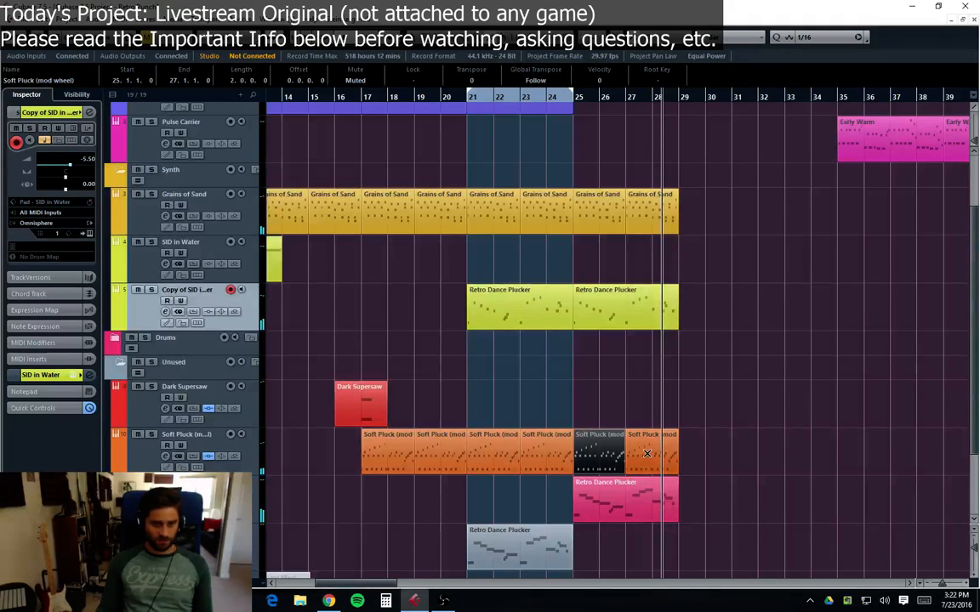
click(656, 451)
Step: Play back the arrangement from bar 21
click(467, 98)
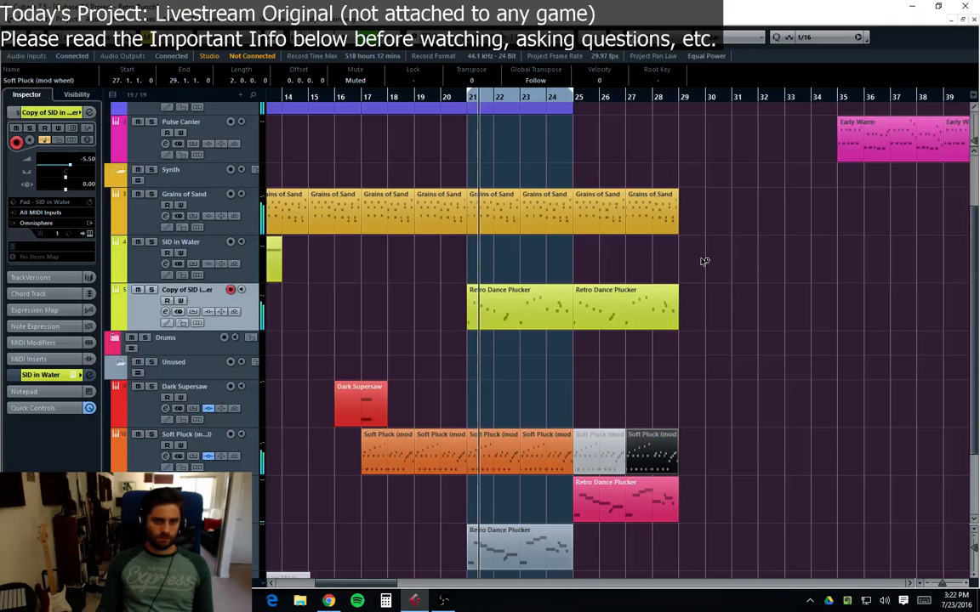
scroll(700, 279, up, 4)
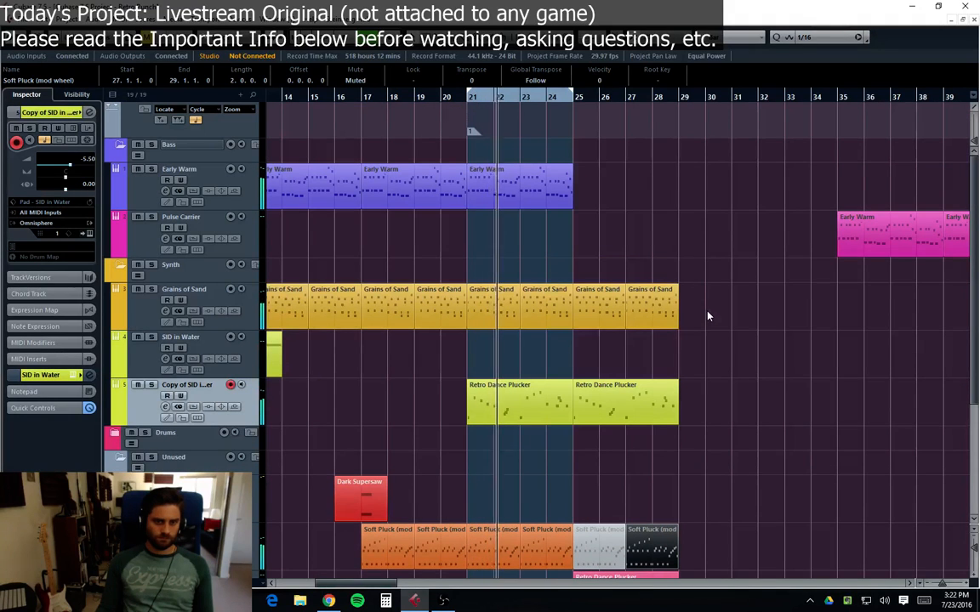
click(724, 342)
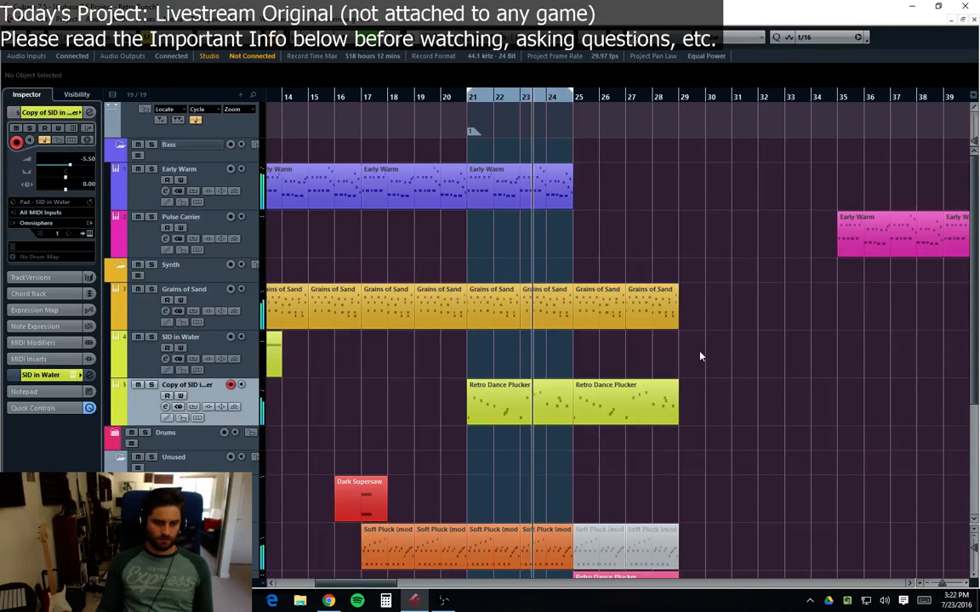
scroll(699, 359, down, 4)
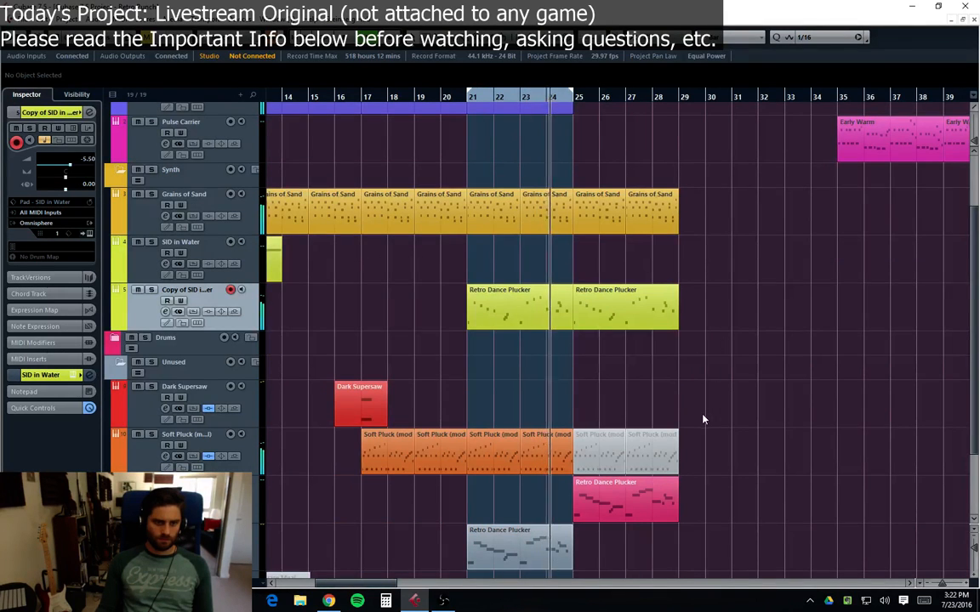
Step: Delete the two Soft Pluck parts in bars 25–28
key(7)
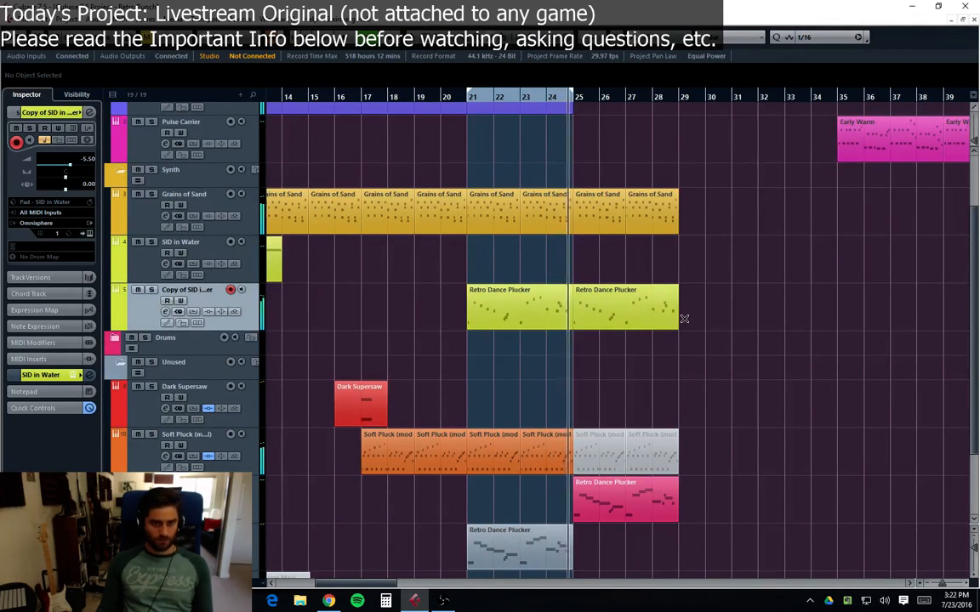
key(1)
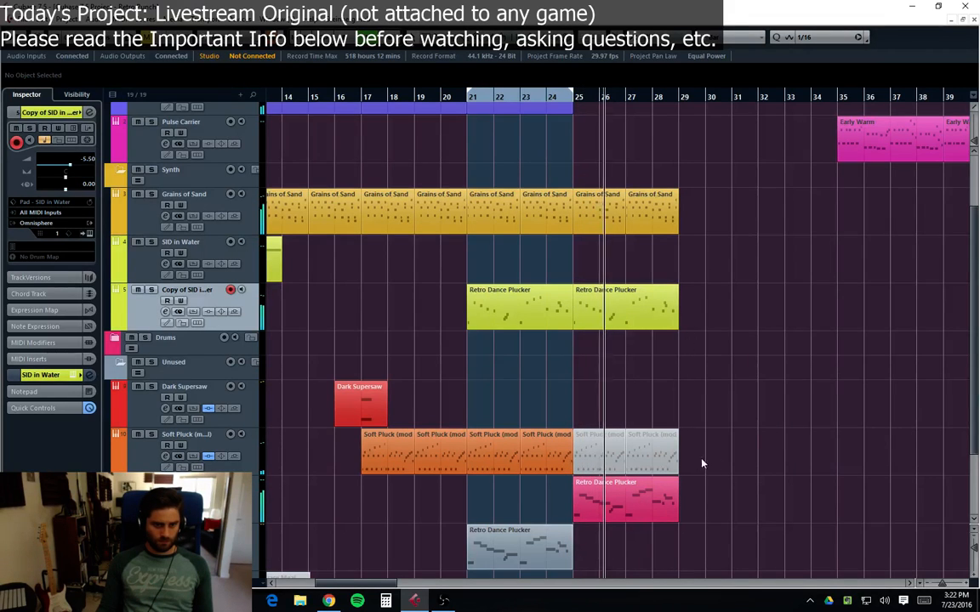
drag(701, 463, 610, 467)
key(Delete)
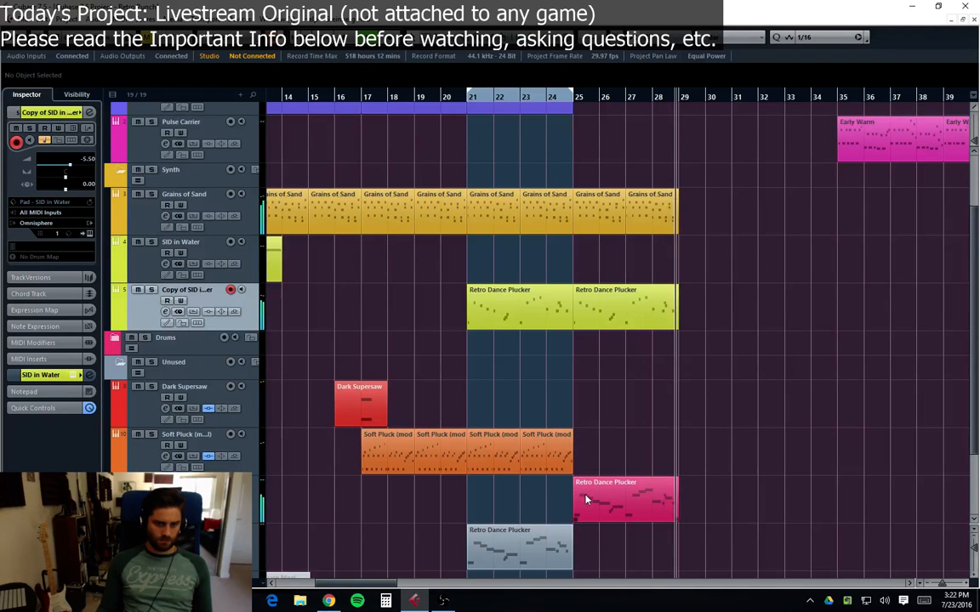
Step: Add a PingPongDelay insert to the Retro Dance Plucker track with feedback 39.5 and mix 38.5
click(574, 100)
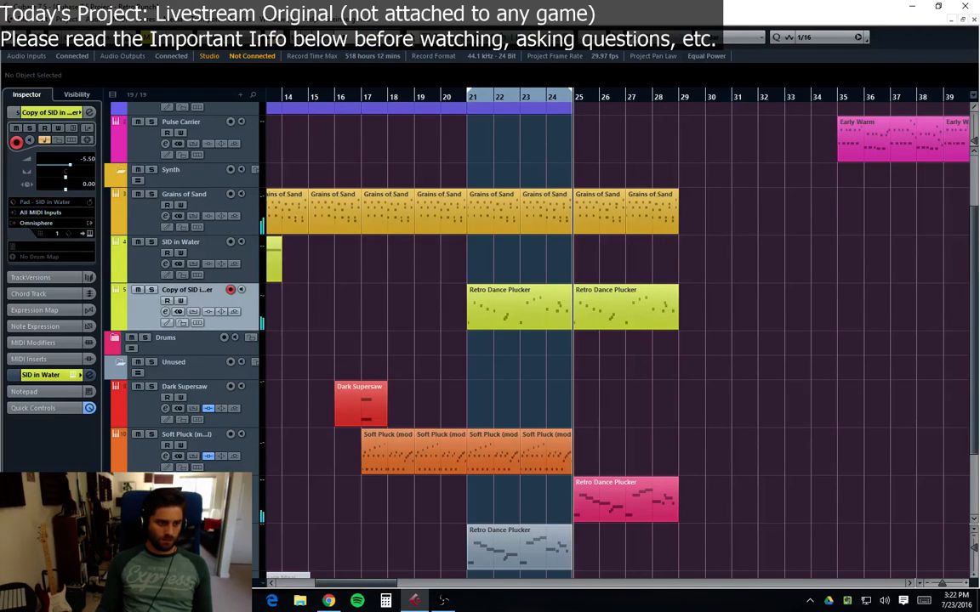
click(166, 504)
click(237, 255)
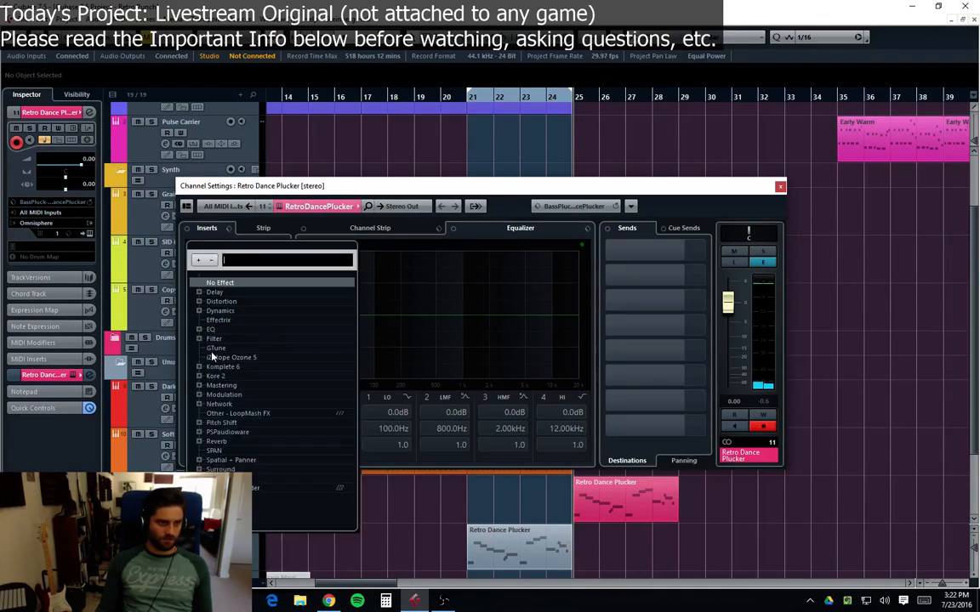
click(210, 292)
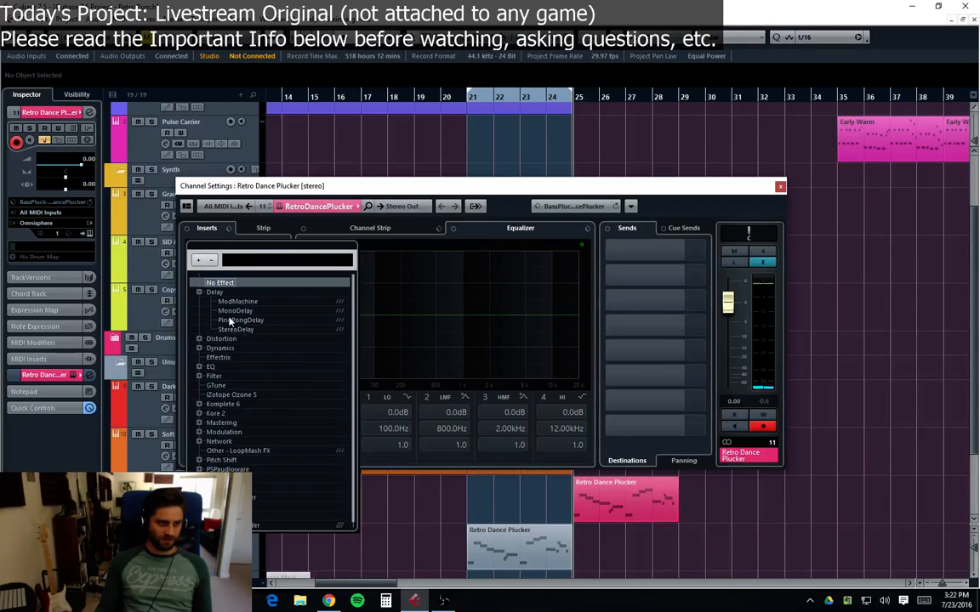
click(239, 320)
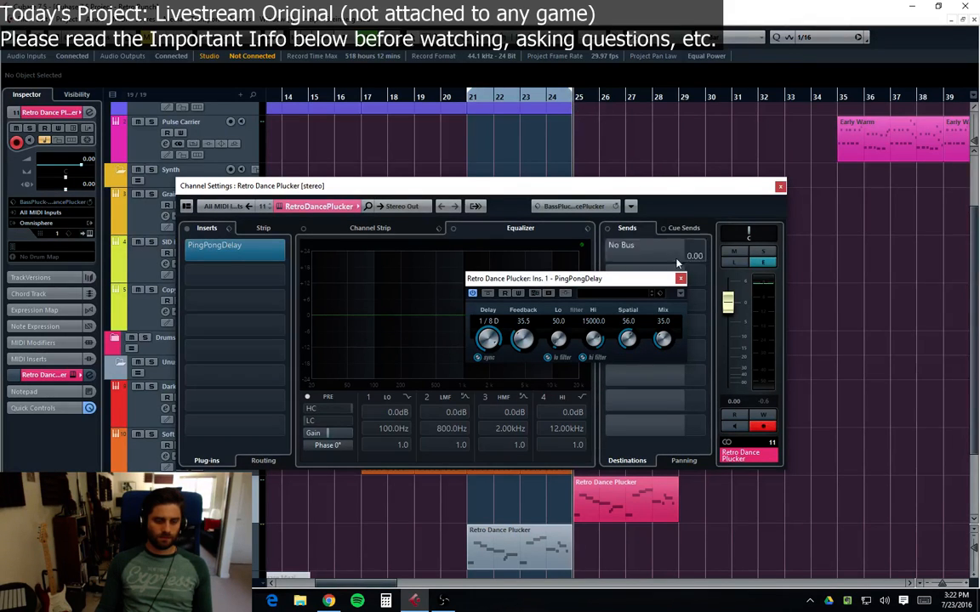
key(space)
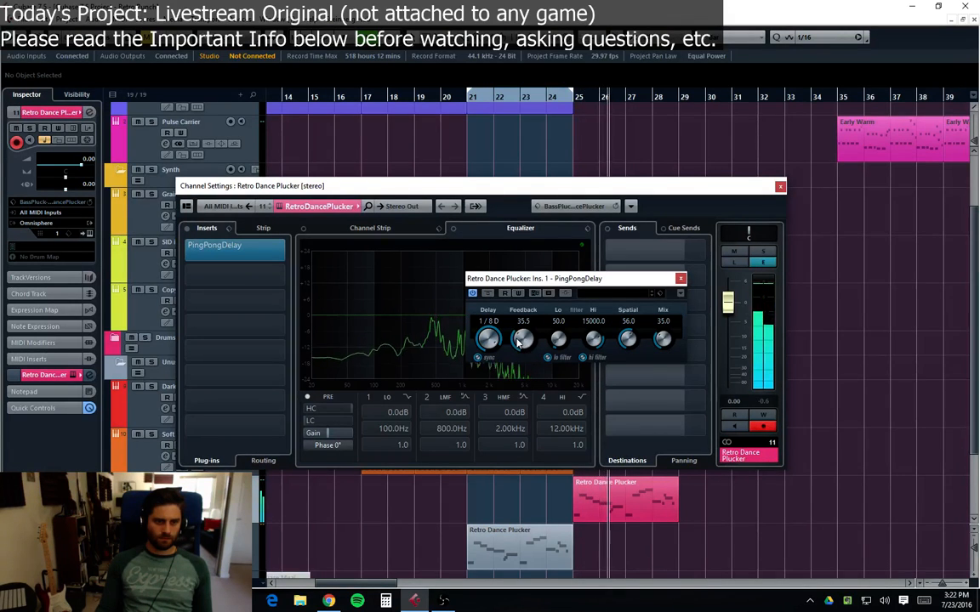
drag(518, 340, 520, 334)
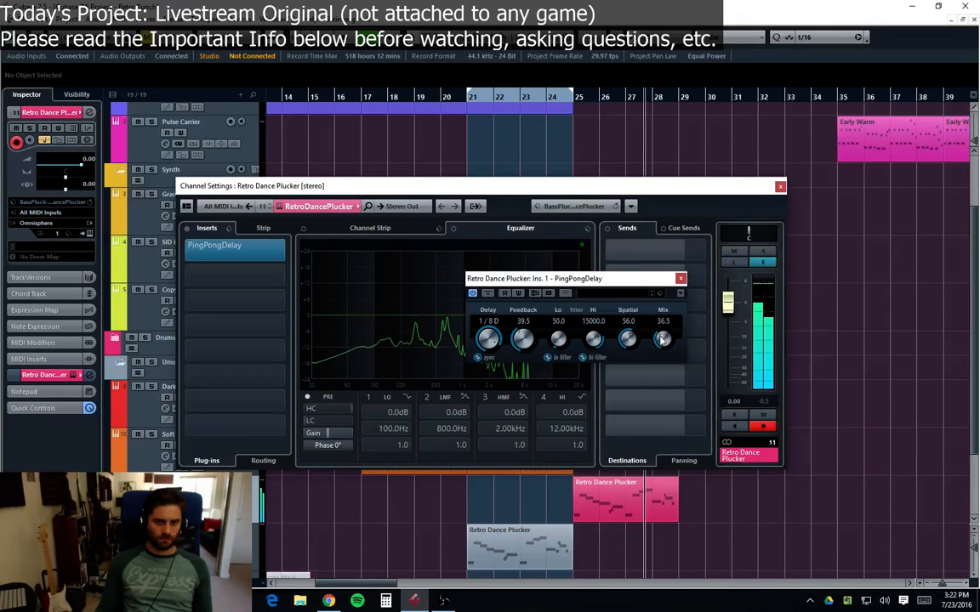
drag(661, 337, 661, 335)
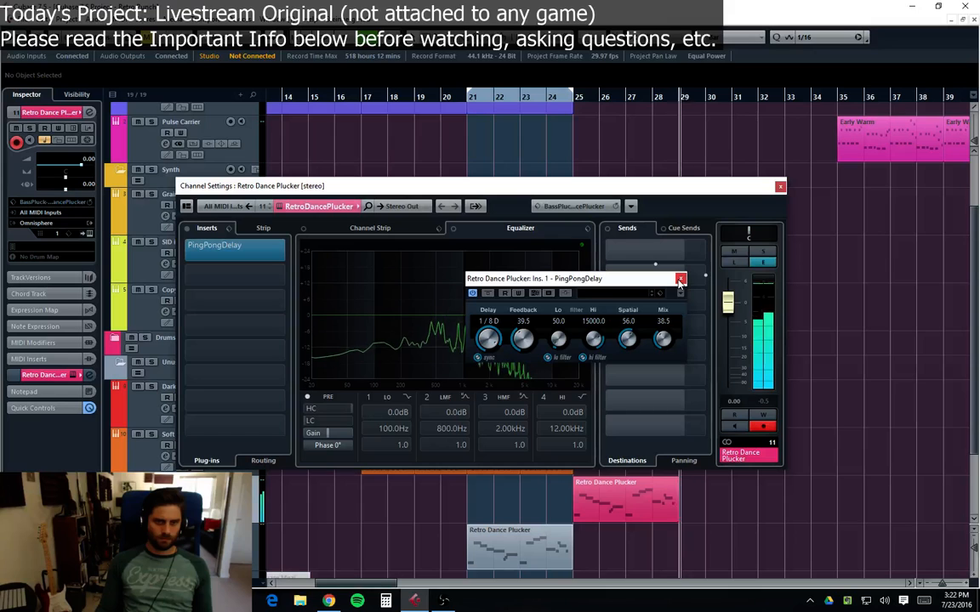
click(680, 279)
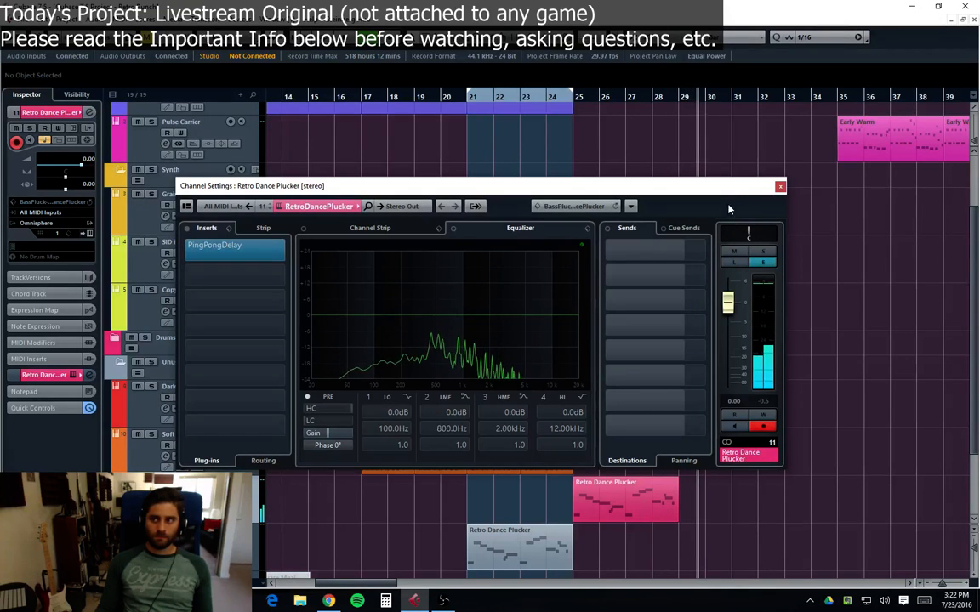
click(779, 187)
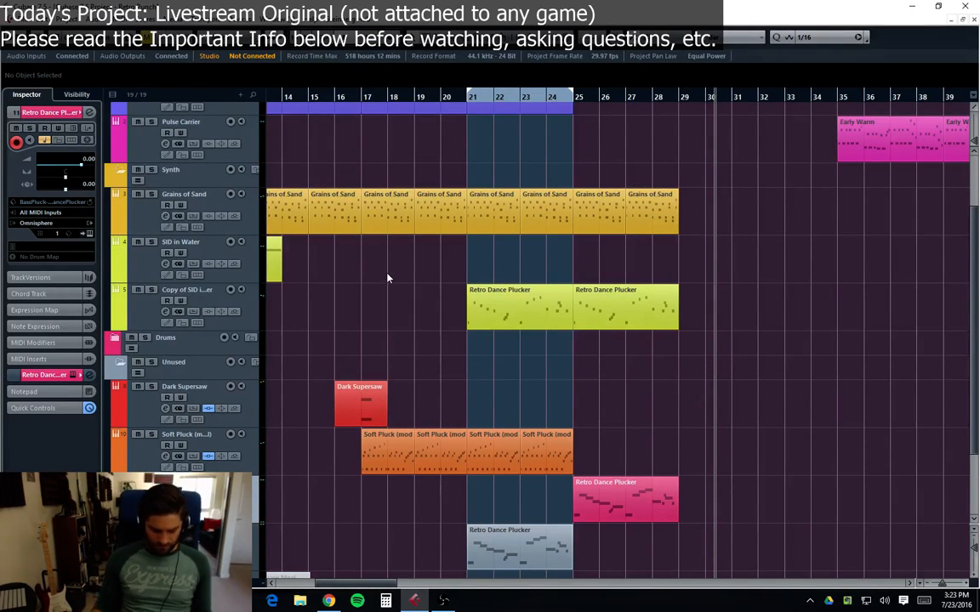
Step: Play back the arrangement from the beginning
scroll(406, 280, left, 5)
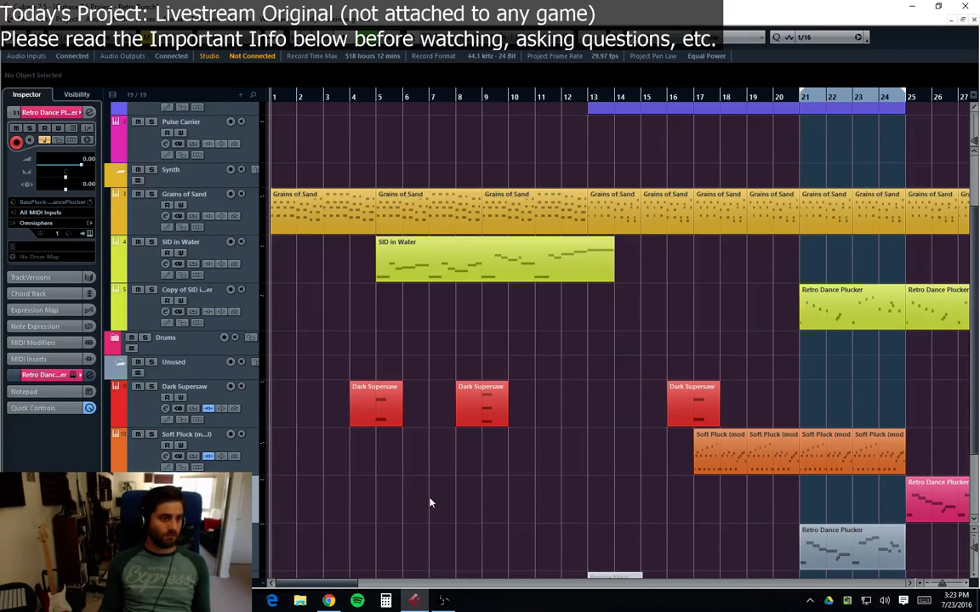
key(space)
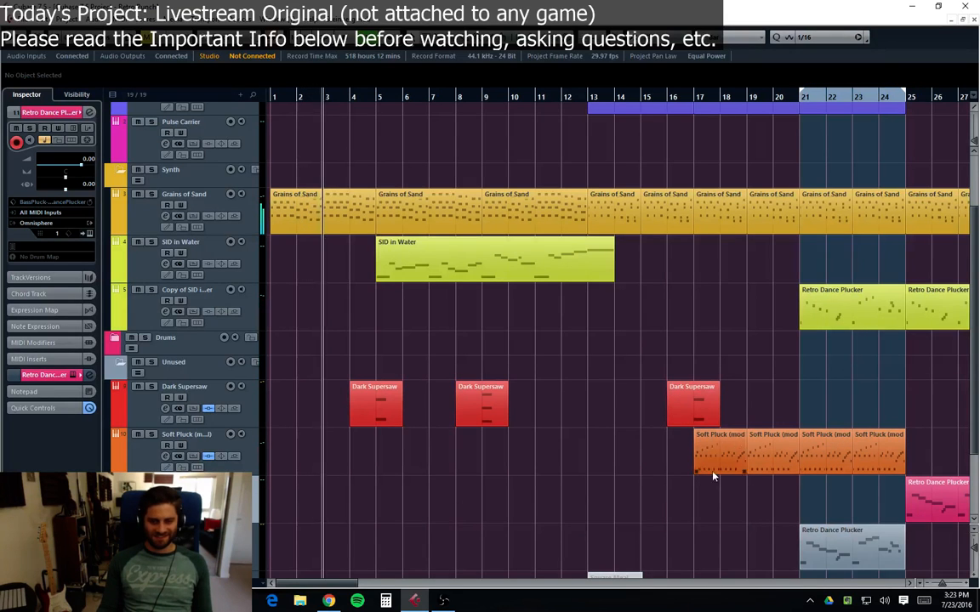
Step: Lower the Early Warm track's volume fader slightly to -1.71 dB in its channel settings
mouse_move(328, 583)
mouse_down()
mouse_move(387, 586)
mouse_move(328, 585)
mouse_up()
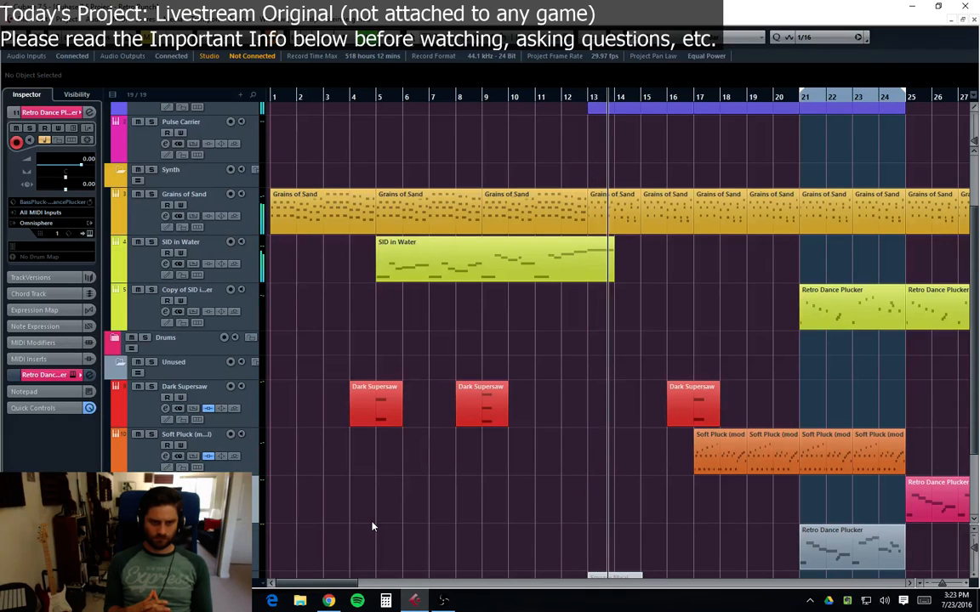
scroll(492, 350, up, 2)
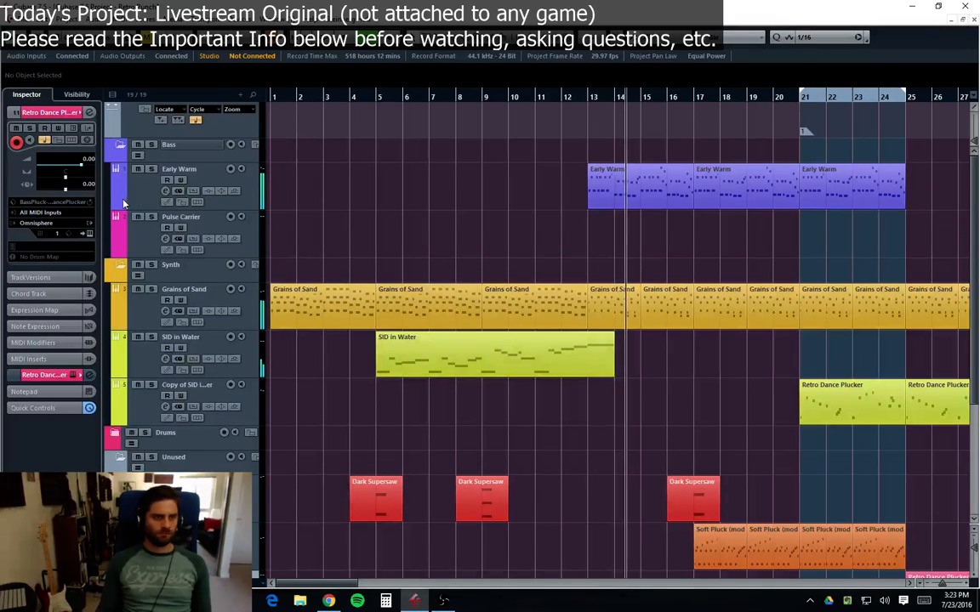
click(165, 191)
drag(726, 318, 727, 314)
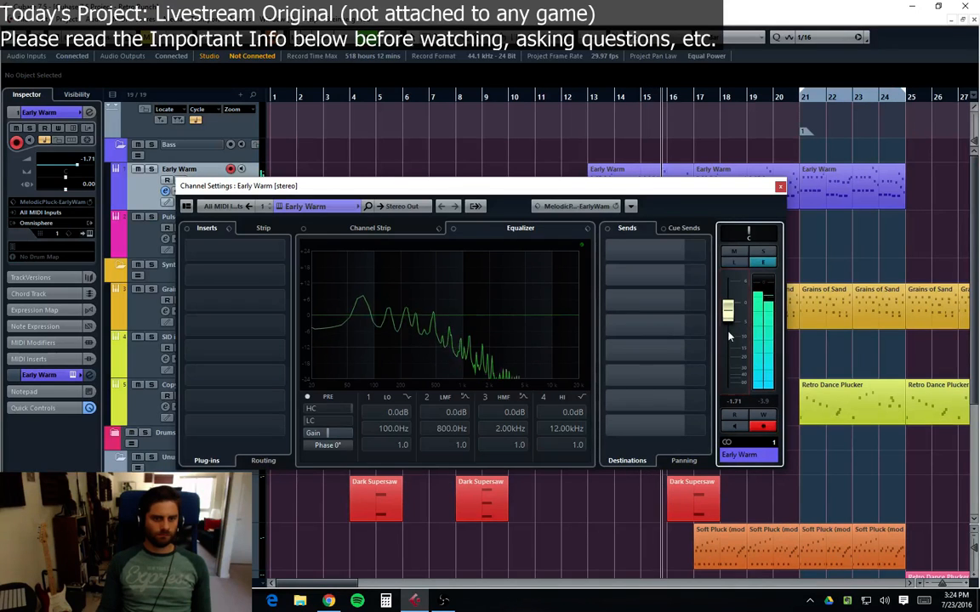
click(779, 185)
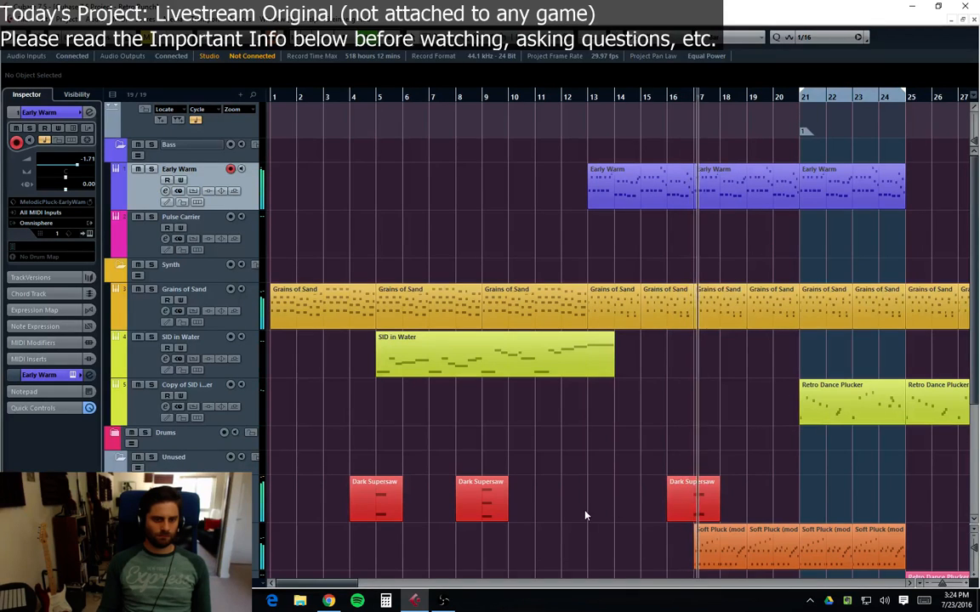
Step: Open the Dark Supersaw part at bar 9 in the Key Editor to inspect its notes
double_click(480, 502)
drag(127, 582, 68, 582)
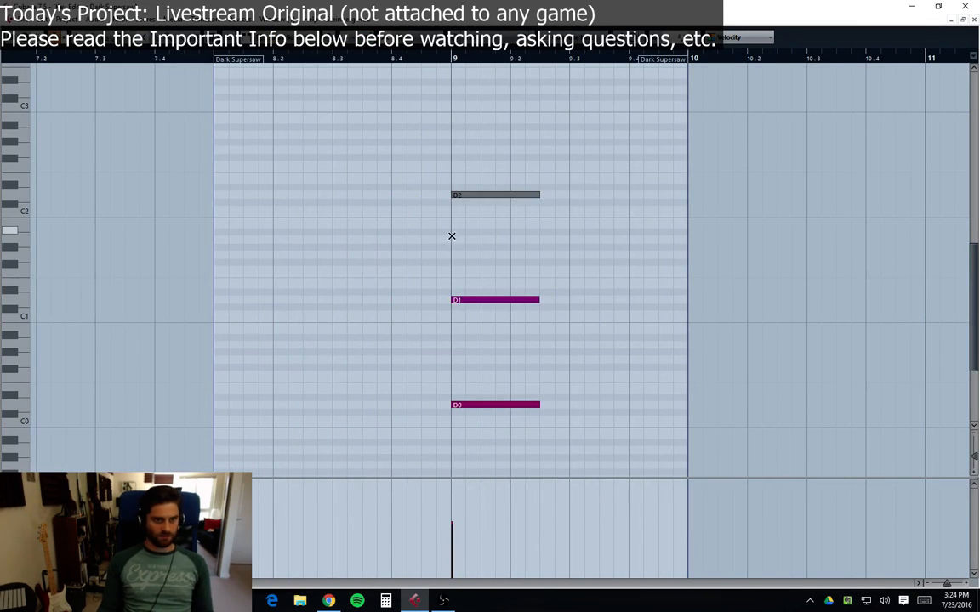
click(975, 20)
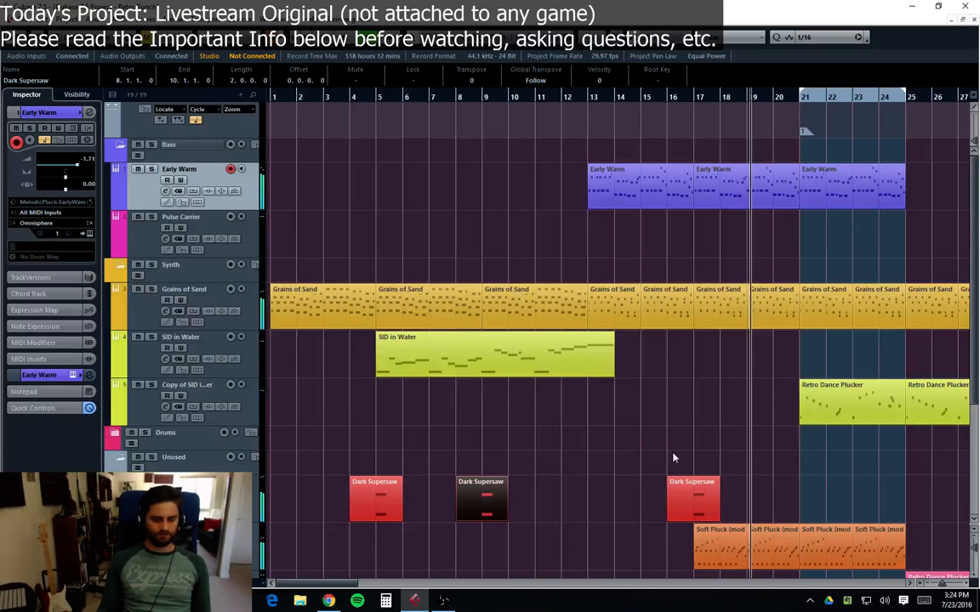
Step: Add volume automation on the Soft Pluck track dropping to -13.9 dB from bar 21, then hide the lane
drag(316, 584, 332, 586)
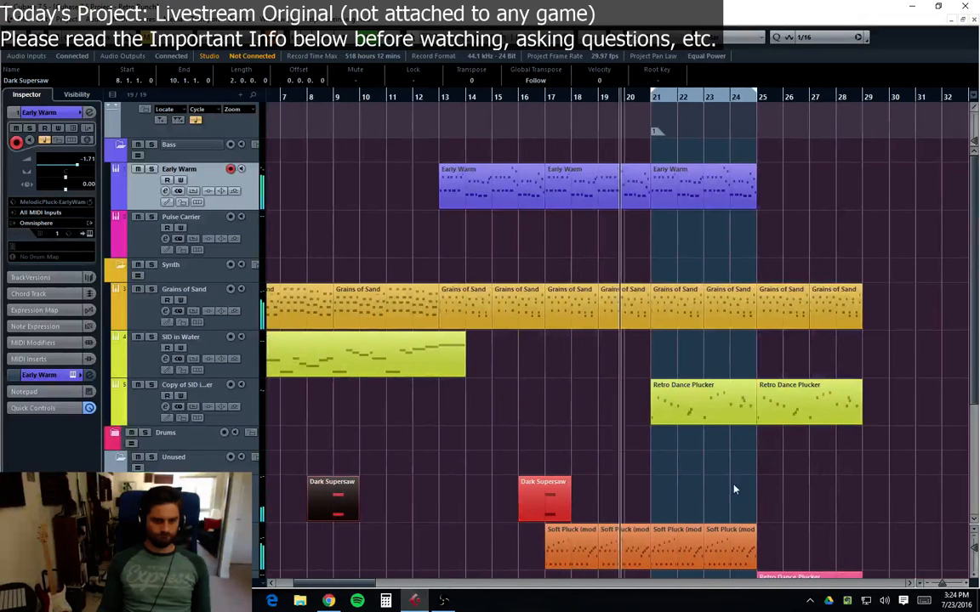
scroll(757, 479, down, 2)
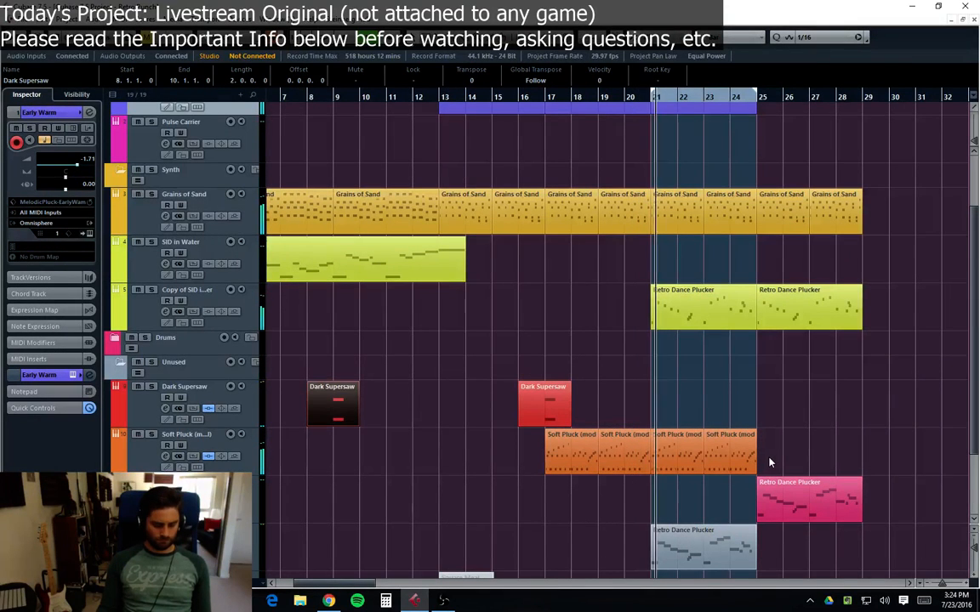
click(167, 451)
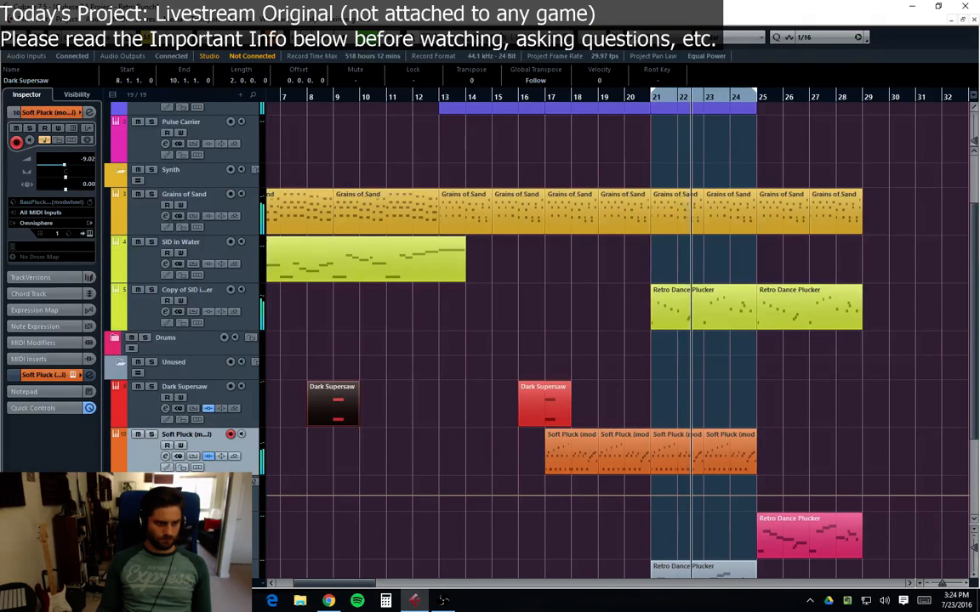
drag(170, 511, 170, 583)
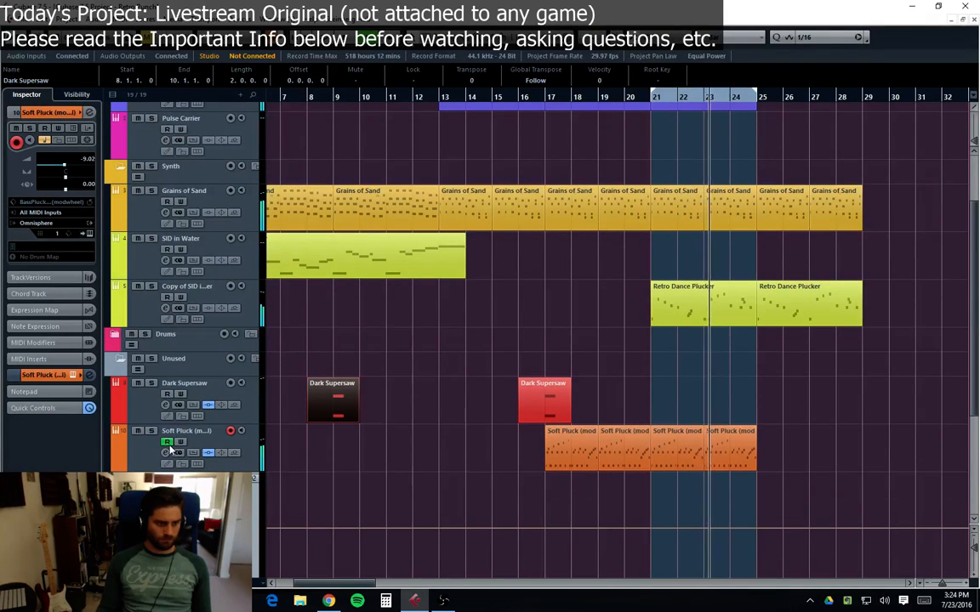
scroll(608, 499, down, 4)
click(651, 340)
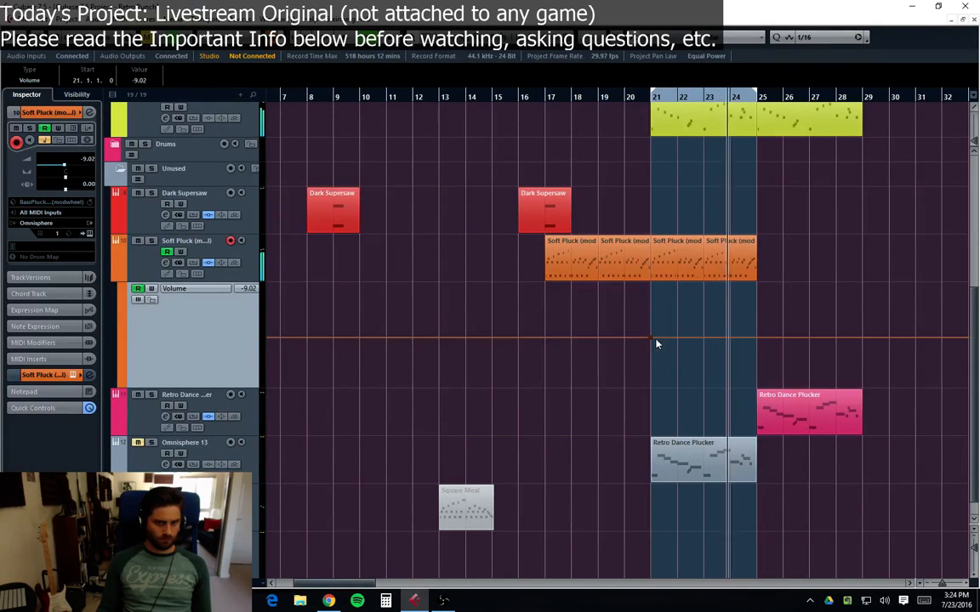
drag(651, 338, 651, 353)
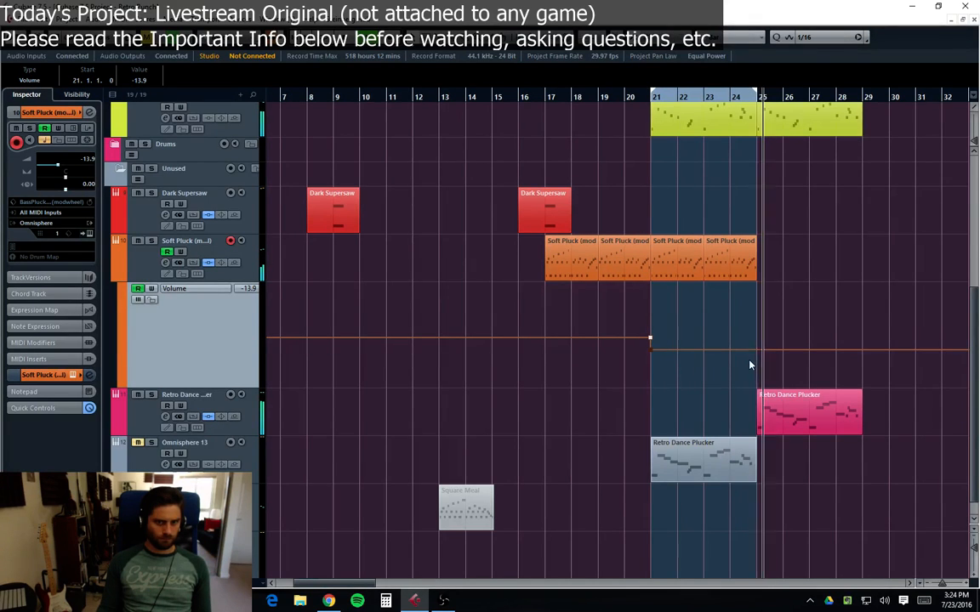
click(118, 276)
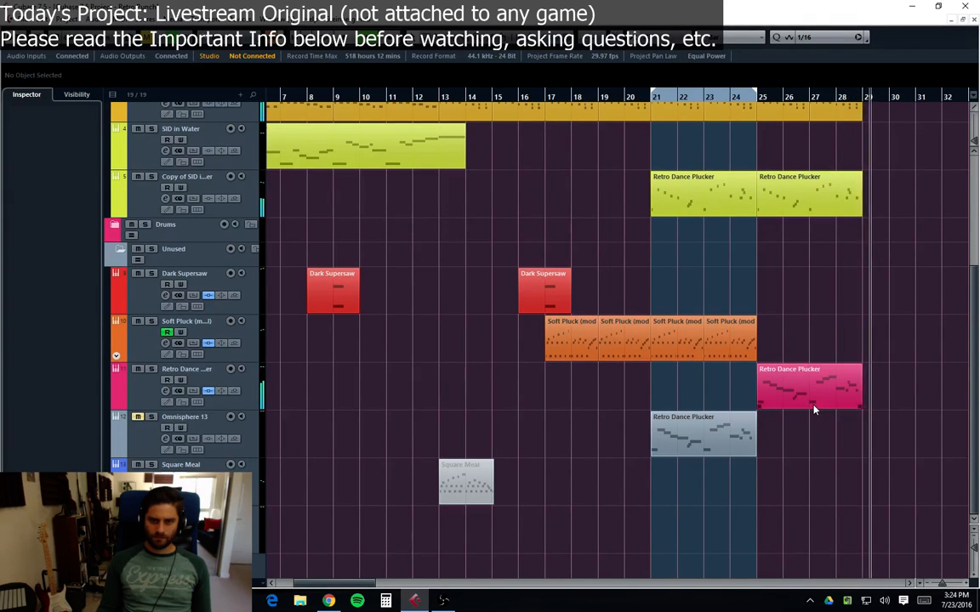
Step: Play back the arrangement from the beginning
key(space)
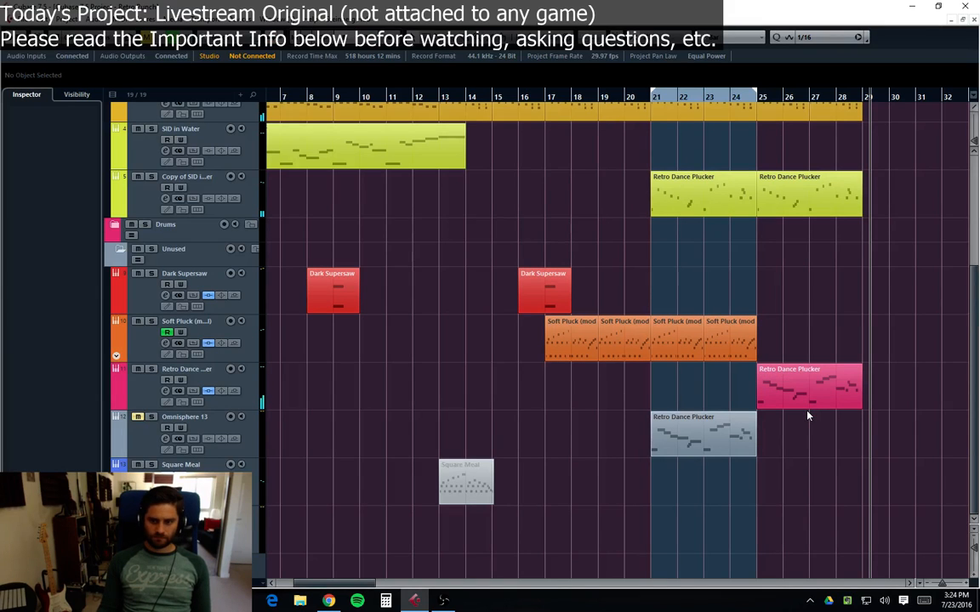
scroll(806, 413, up, 5)
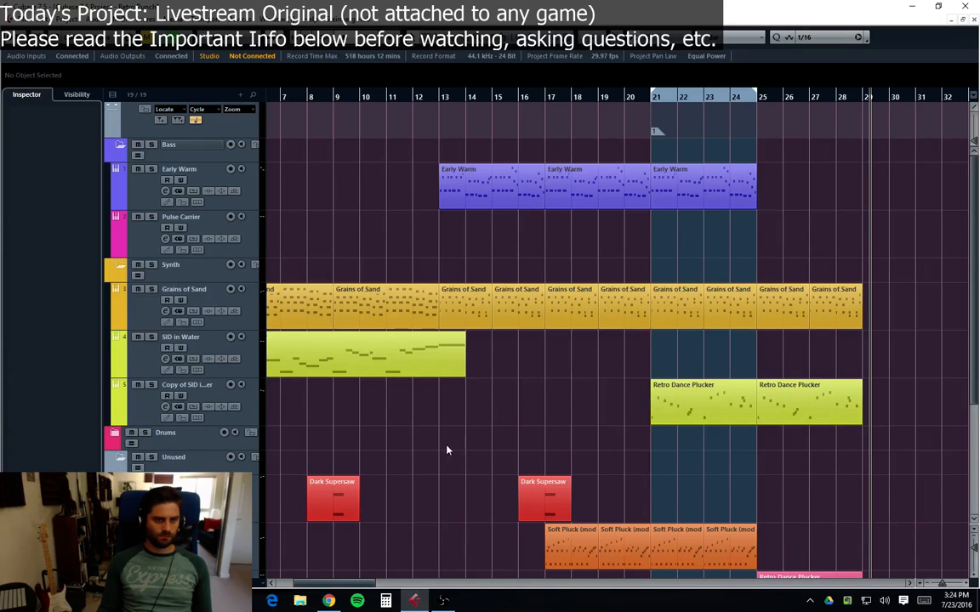
key(period)
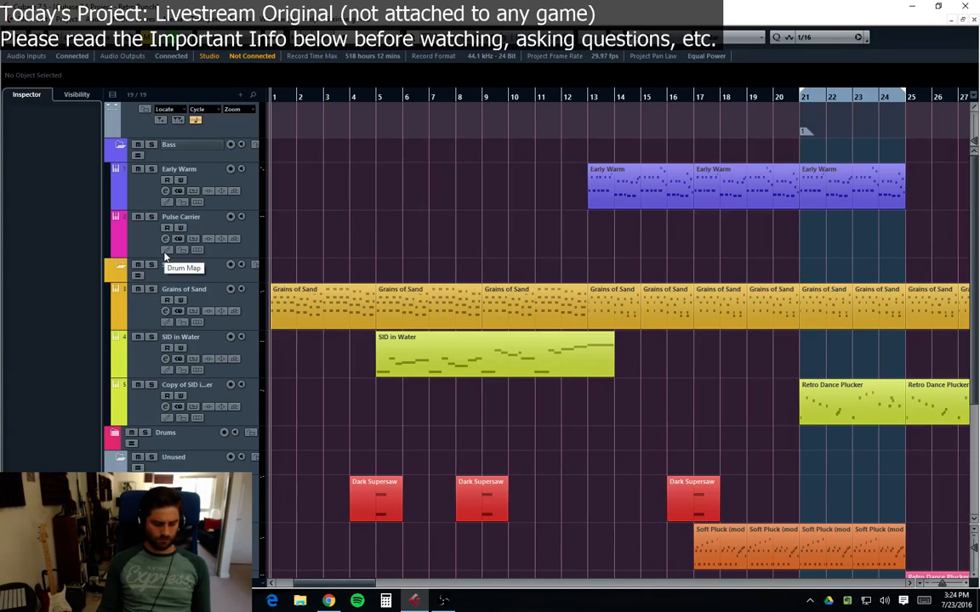
key(space)
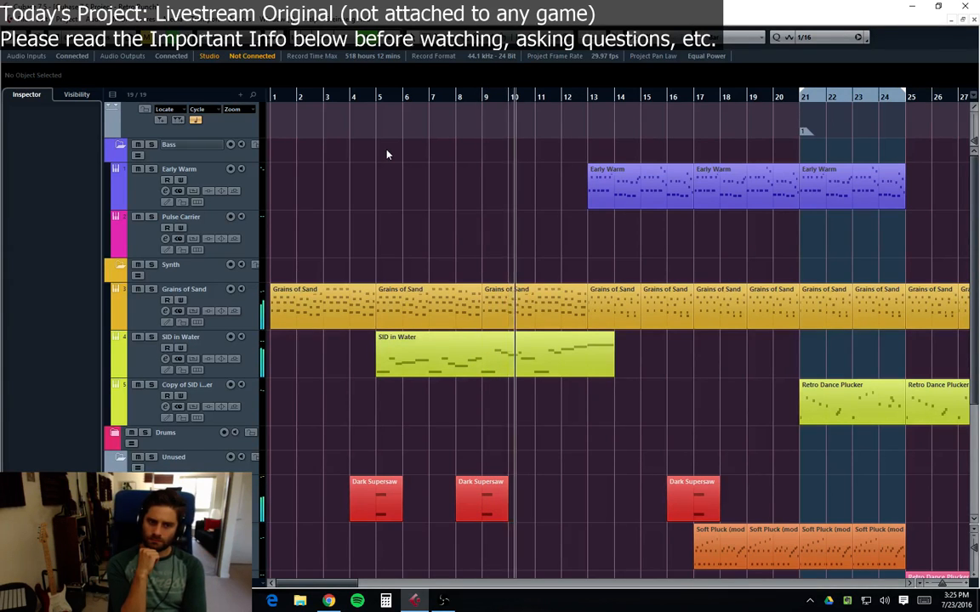
Step: Mute the Dark Supersaw part at bar 9 with the Mute tool
key(7)
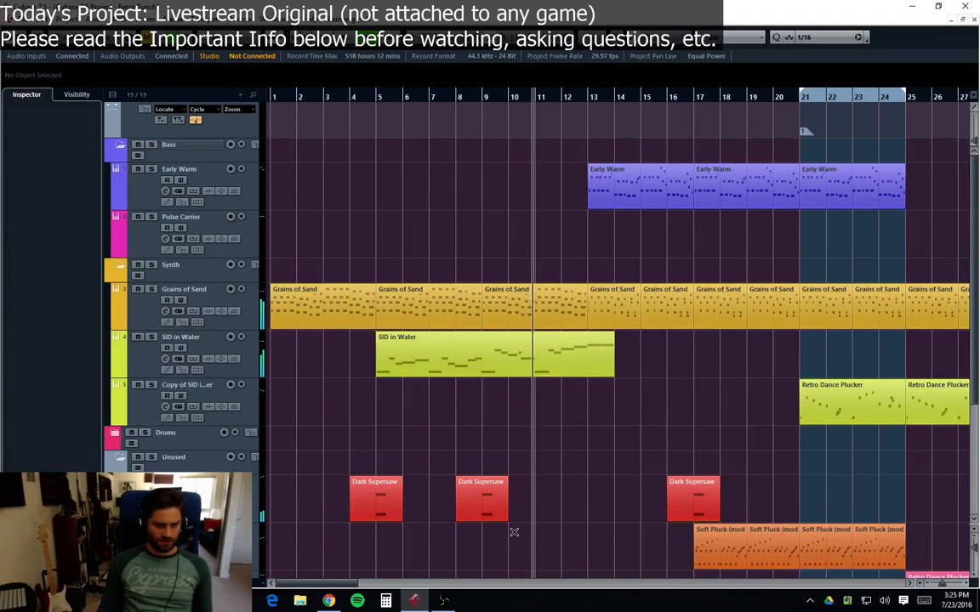
click(495, 508)
key(1)
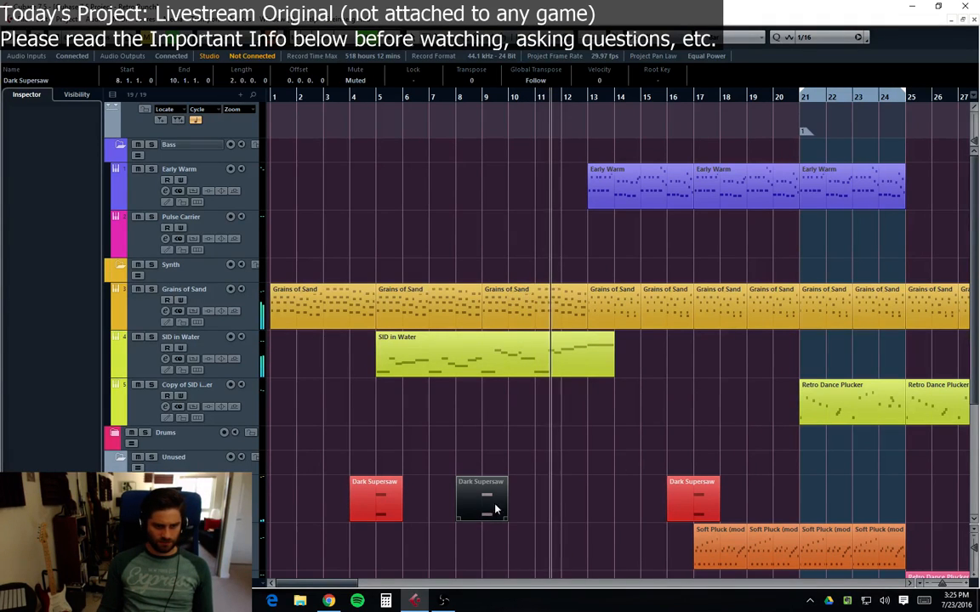
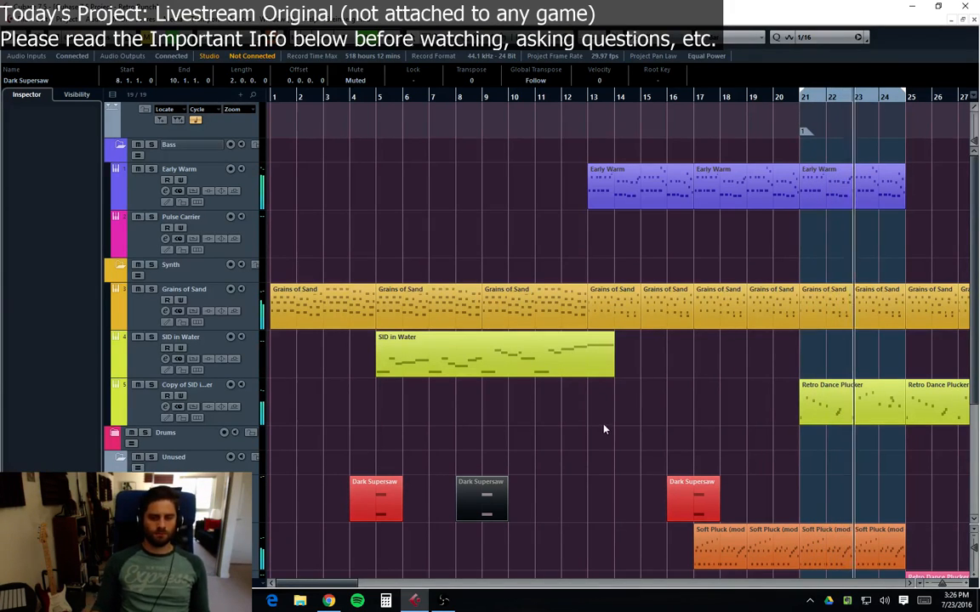
Step: Delete the second Retro Dance Plucker part at bar 25 on the Copy of SID track
drag(332, 583, 376, 592)
click(585, 506)
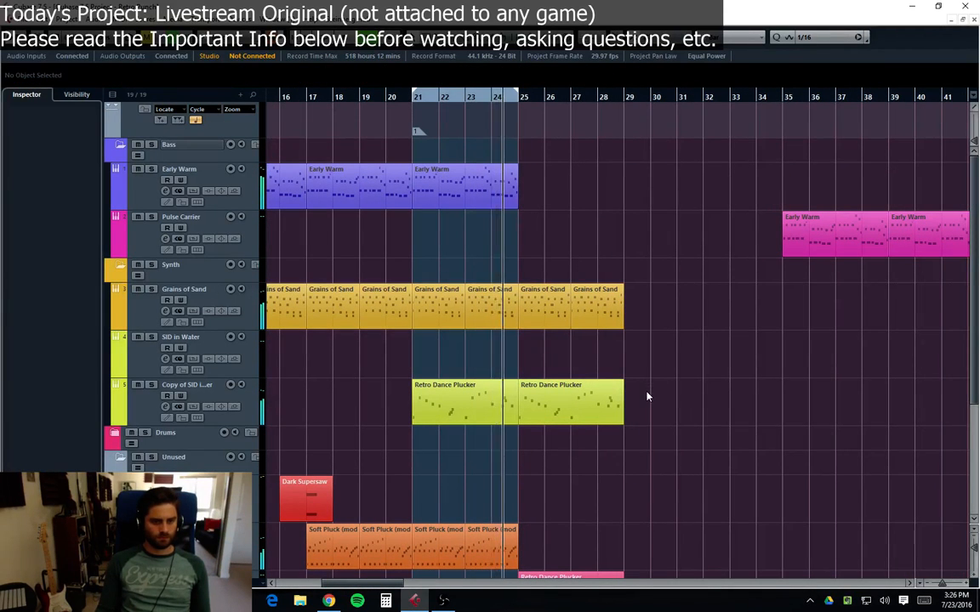
click(594, 407)
key(Delete)
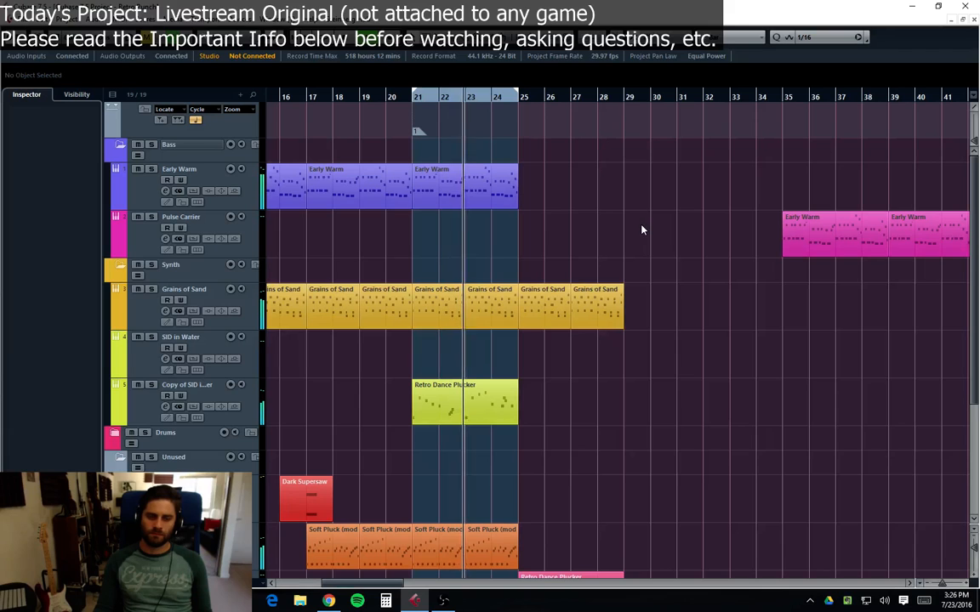
Step: Try deleting the Retro Dance Plucker part at bar 25 on the Retro Dance track, undoing the deletion
scroll(589, 439, down, 2)
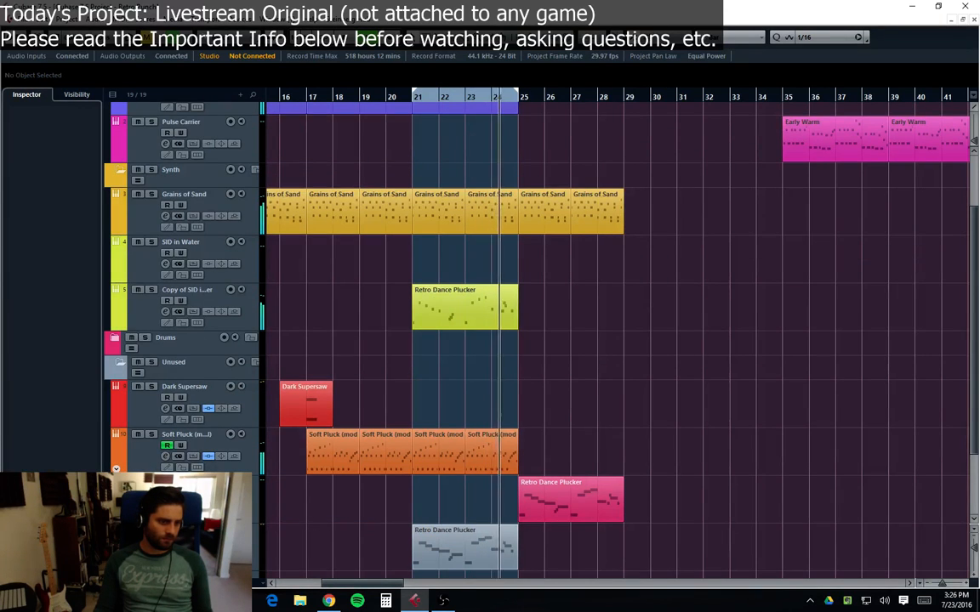
click(573, 519)
key(Delete)
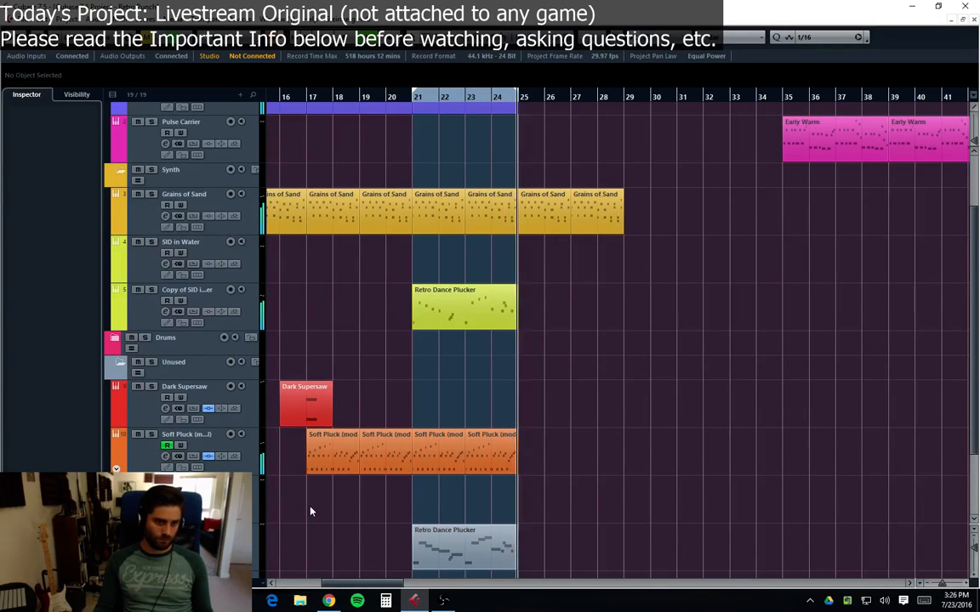
key(ctrl+z)
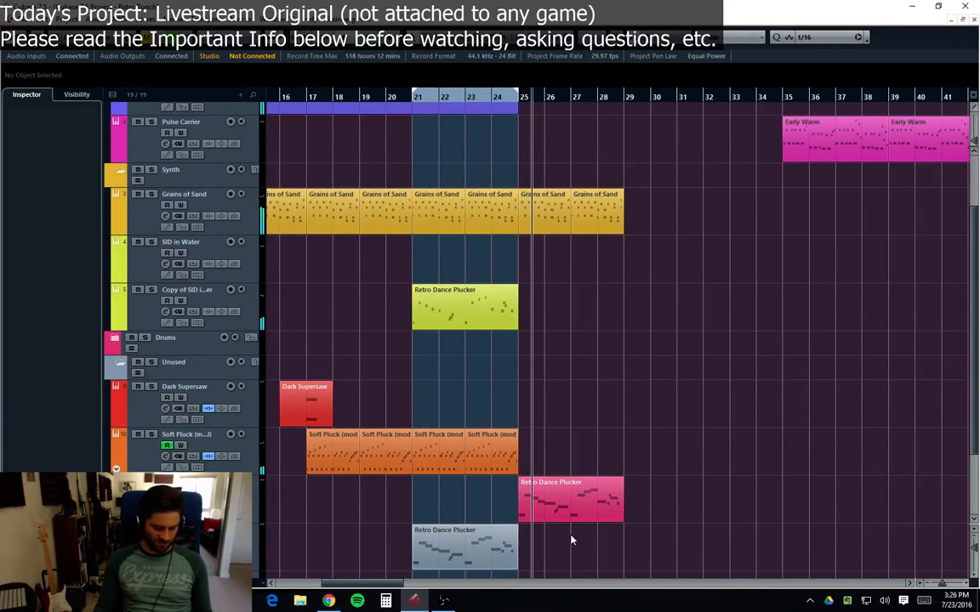
Step: Mute the Retro Dance Plucker part at bar 25 on the Retro Dance track
key(shift+m)
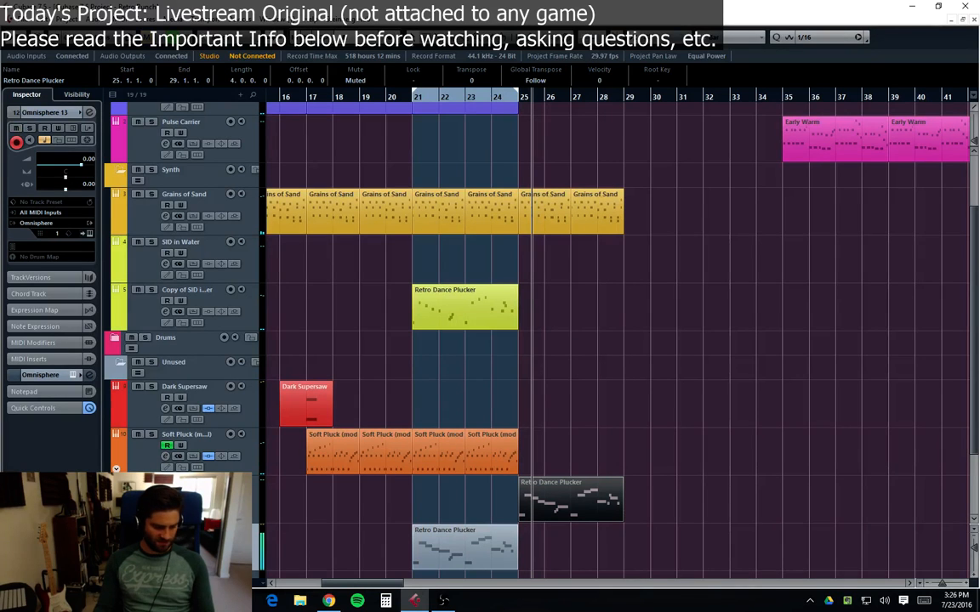
Step: Duplicate the Omnisphere 13 track
right_click(131, 318)
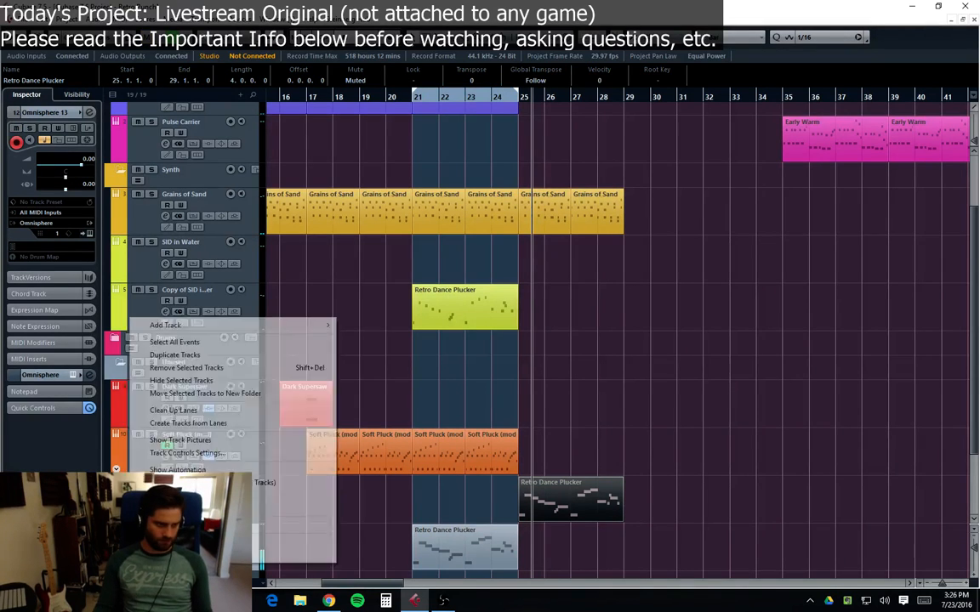
click(183, 355)
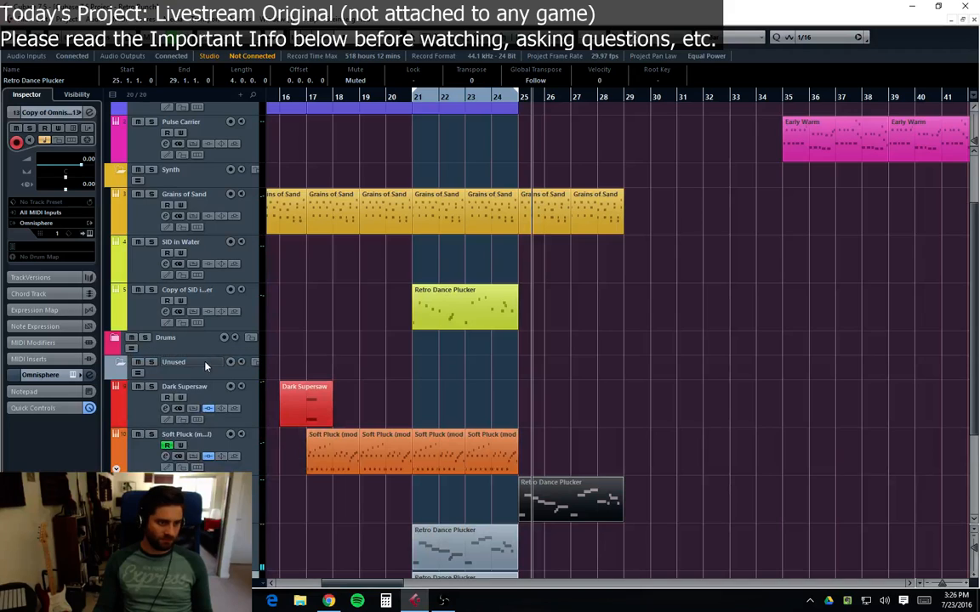
Step: Remove the Omnisphere 13 track and its Copy of Omnisphere 13 duplicate from the project
scroll(184, 325, down, 3)
click(145, 407)
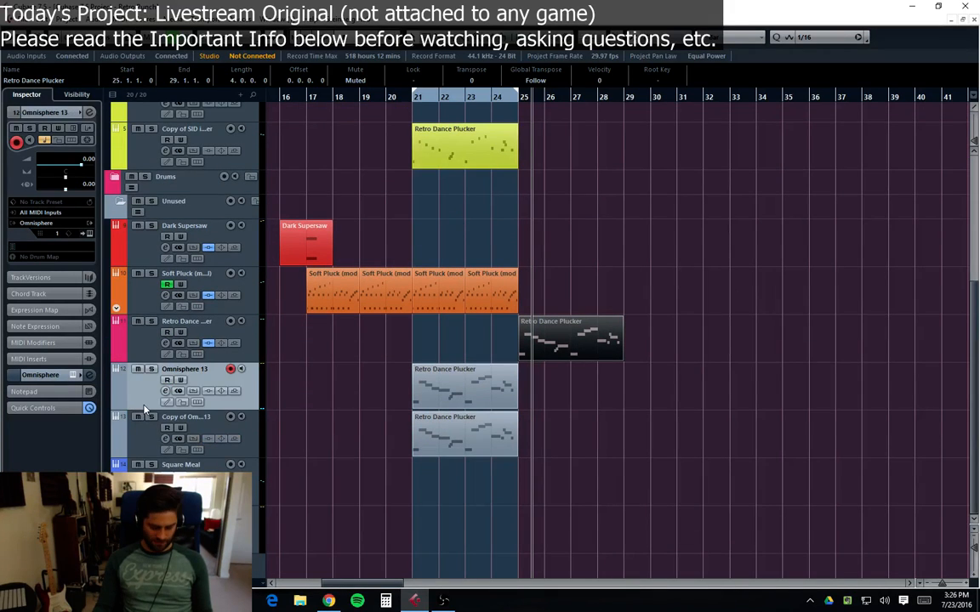
key(shift+Delete)
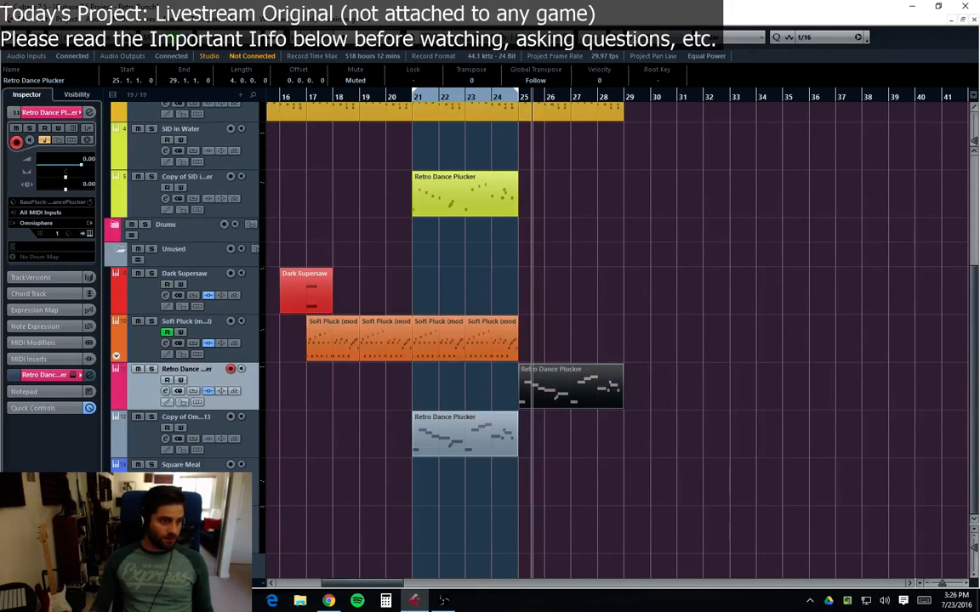
click(154, 454)
key(shift+Delete)
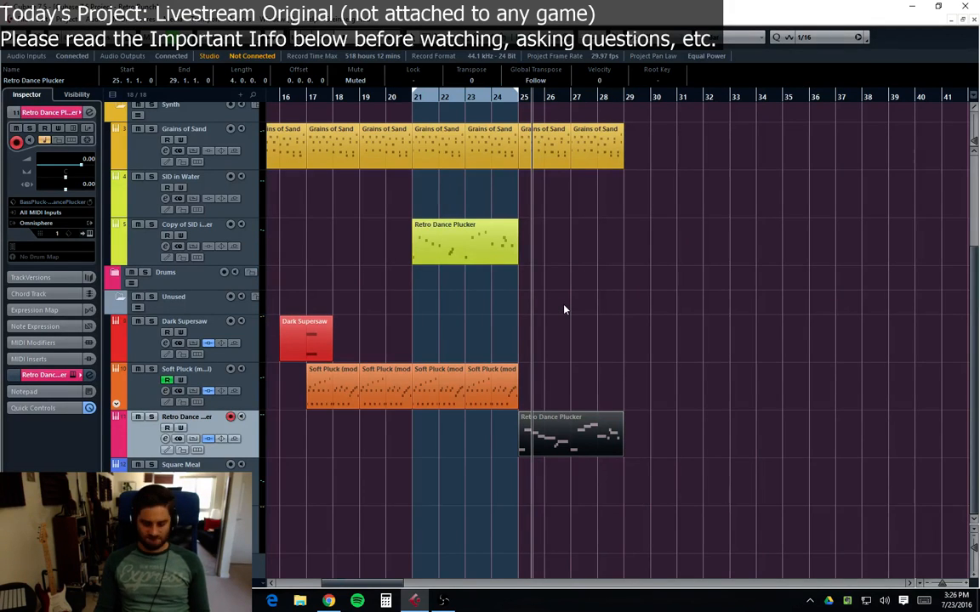
Step: Play back the arrangement from the beginning and review the parts along the timeline
key(Home)
key(space)
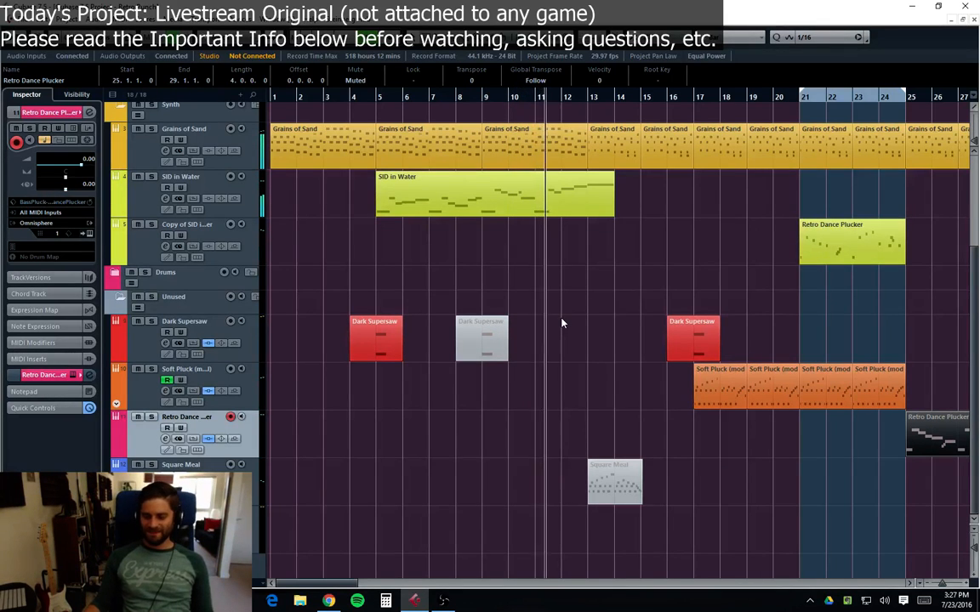
click(610, 312)
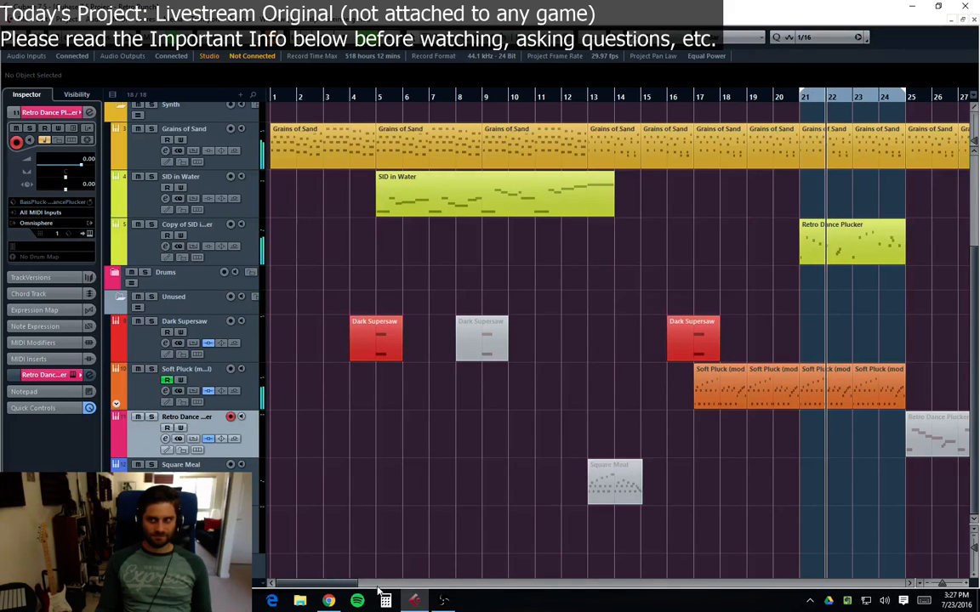
drag(316, 584, 348, 587)
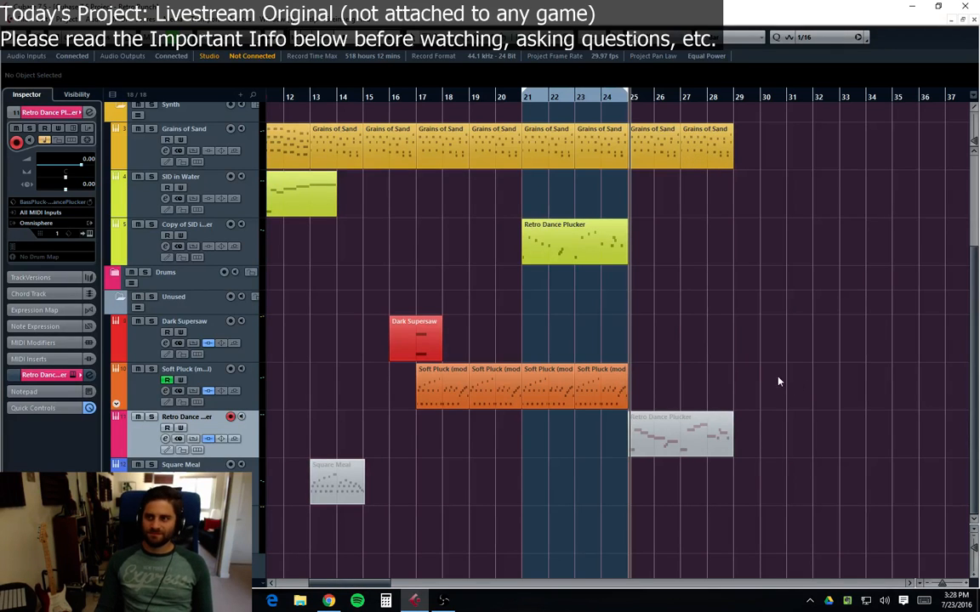
scroll(753, 371, left, 5)
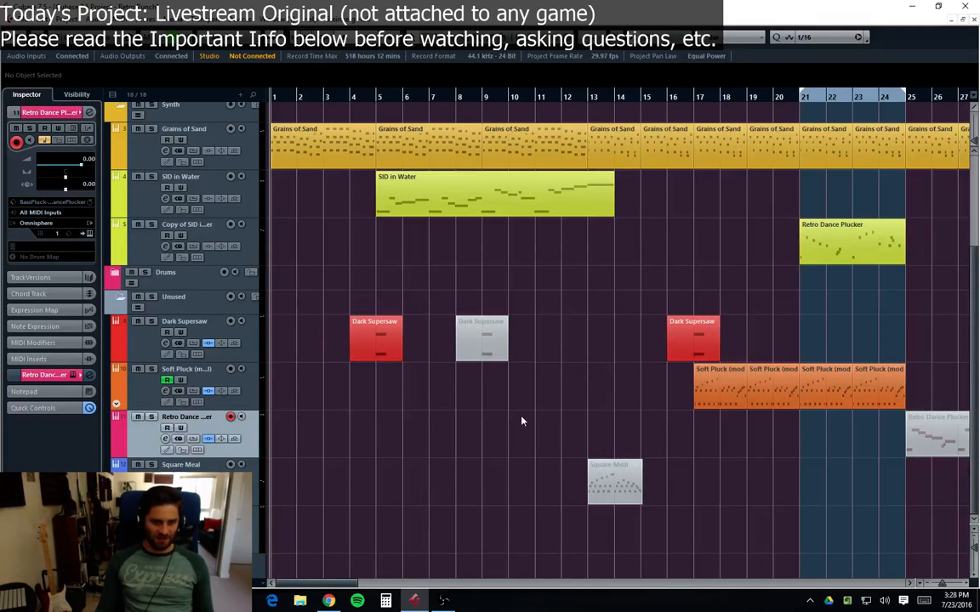
scroll(302, 511, right, 8)
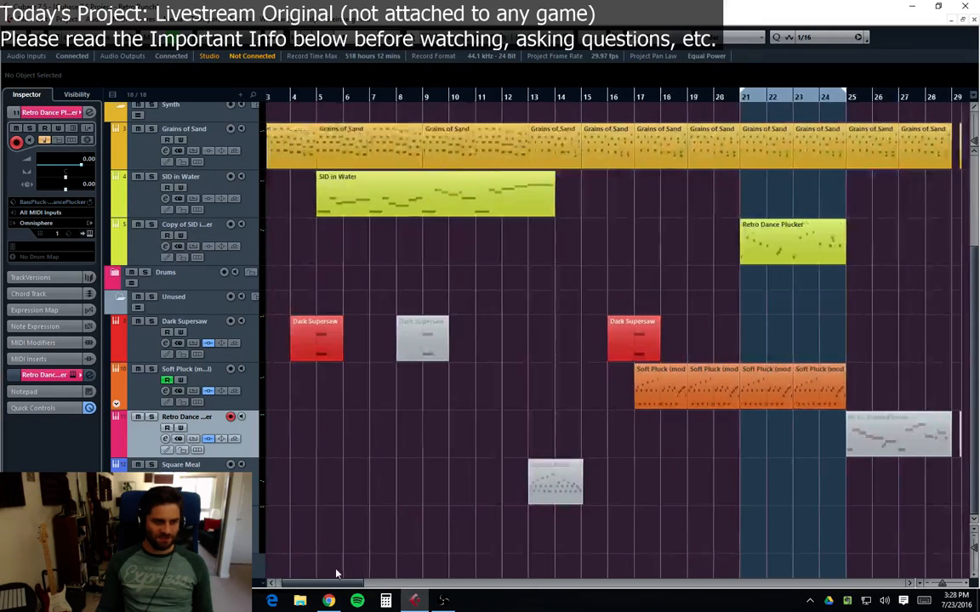
Step: Expand the Drums folder and examine the Pulse Carrier and Reaktor5 11 parts from bar 35 onward
click(116, 274)
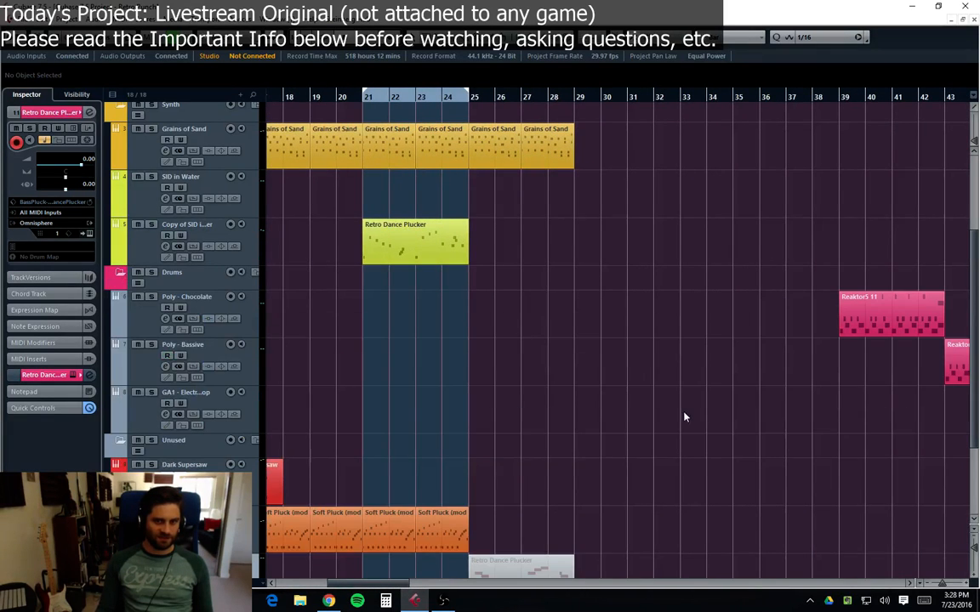
scroll(694, 405, up, 3)
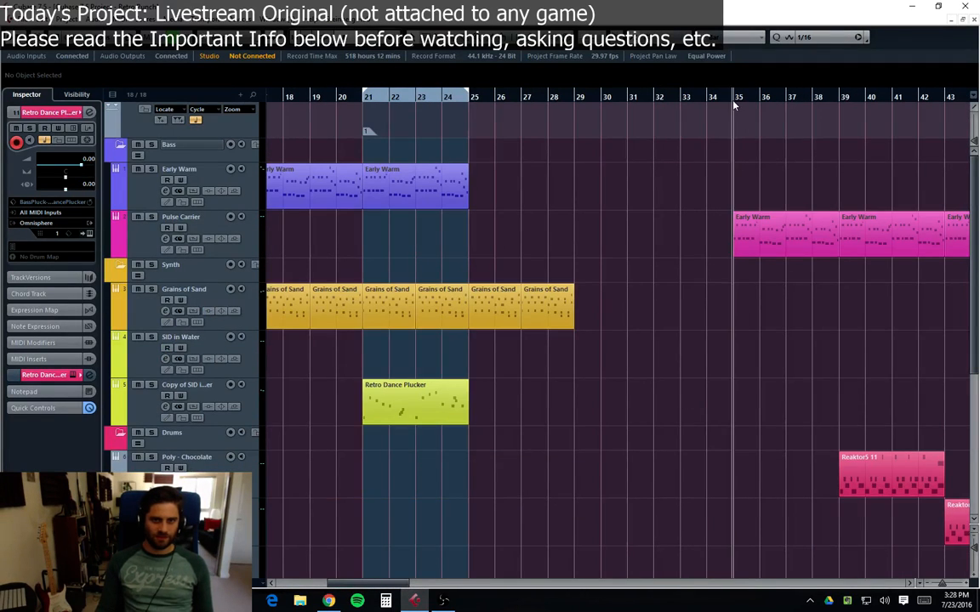
click(775, 252)
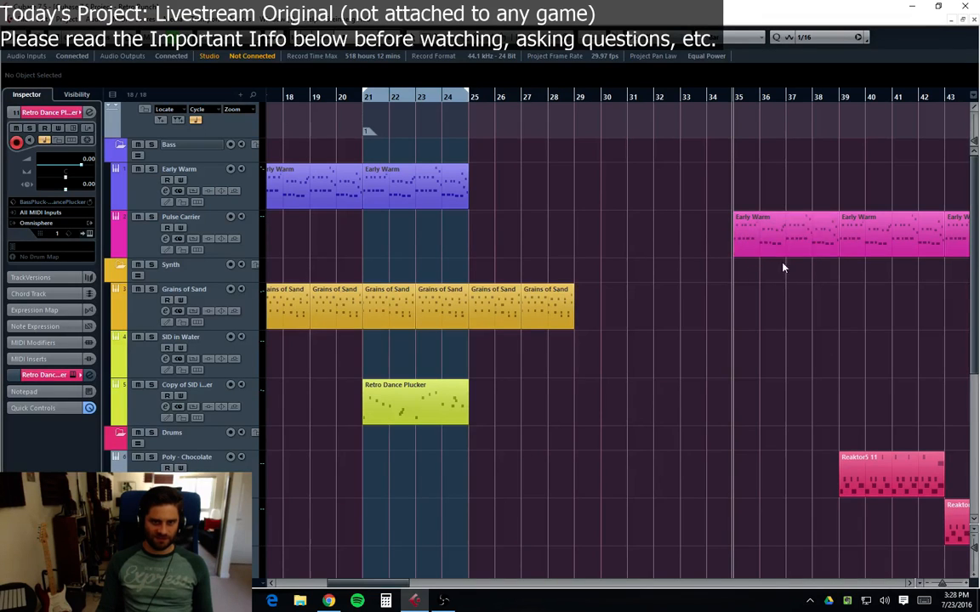
click(127, 242)
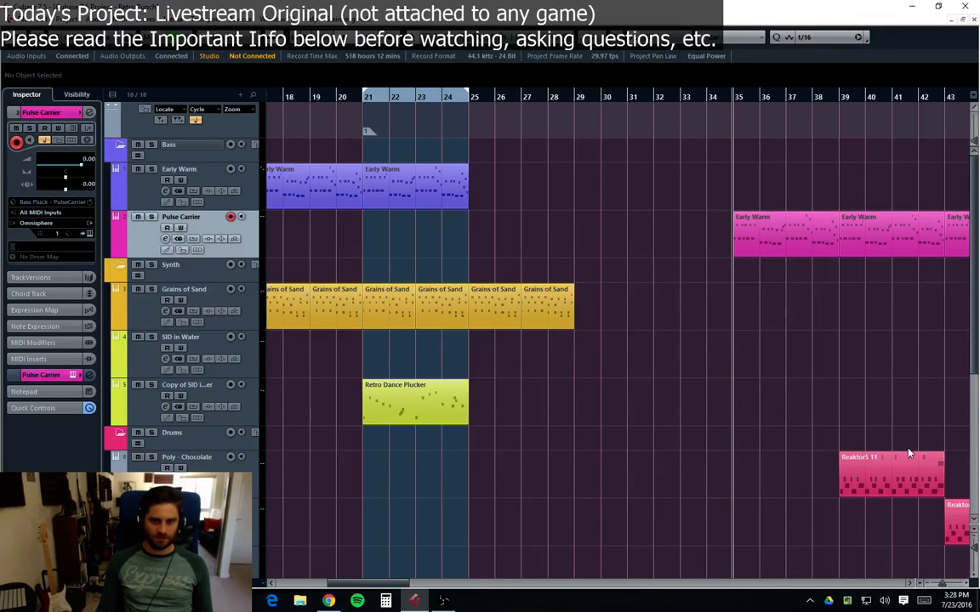
click(908, 456)
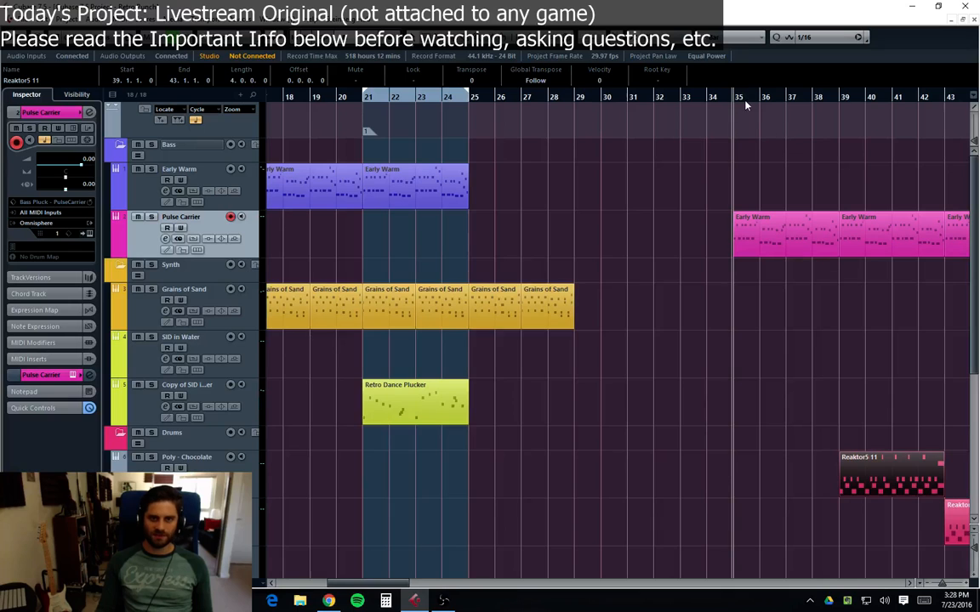
click(776, 366)
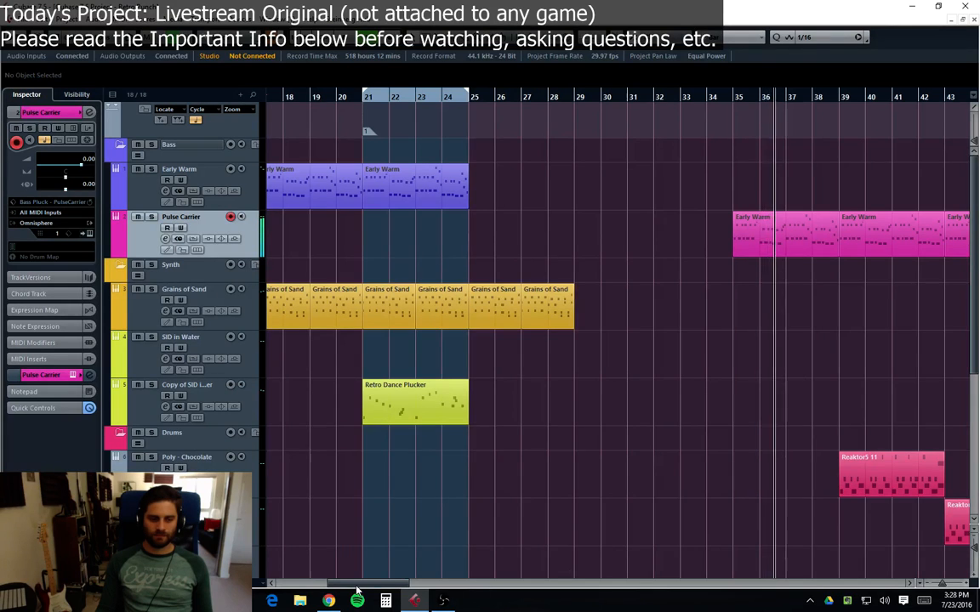
Step: Move the Early Warm and Reaktor5 11 parts starting at bar 35 nine bars later so they begin at bar 44
drag(354, 584, 382, 587)
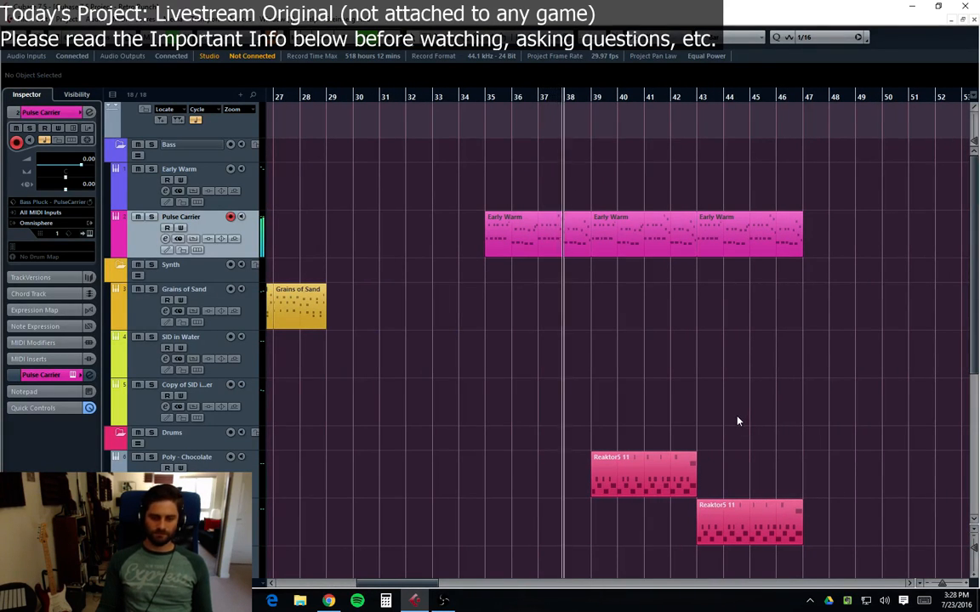
scroll(736, 421, down, 2)
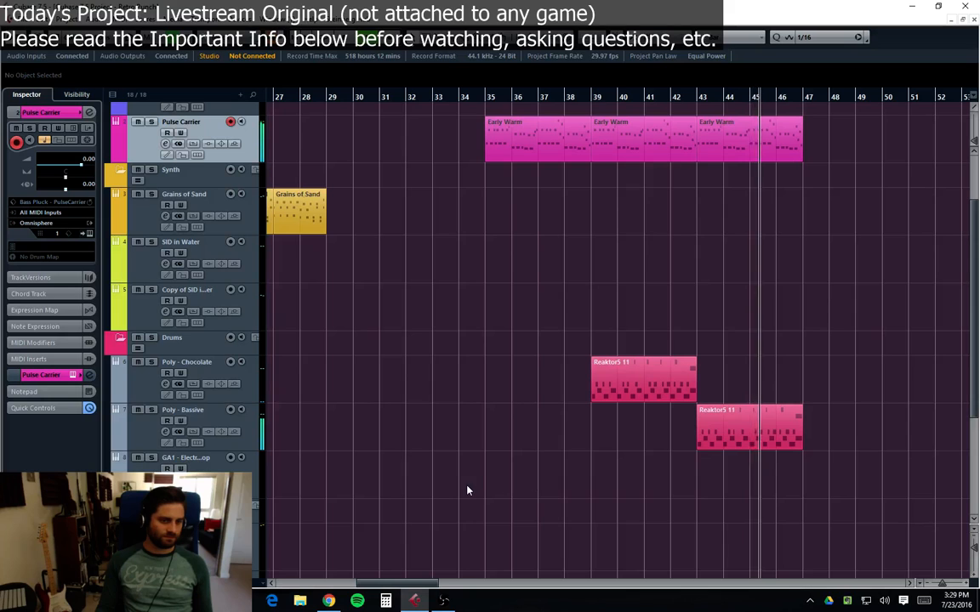
click(213, 485)
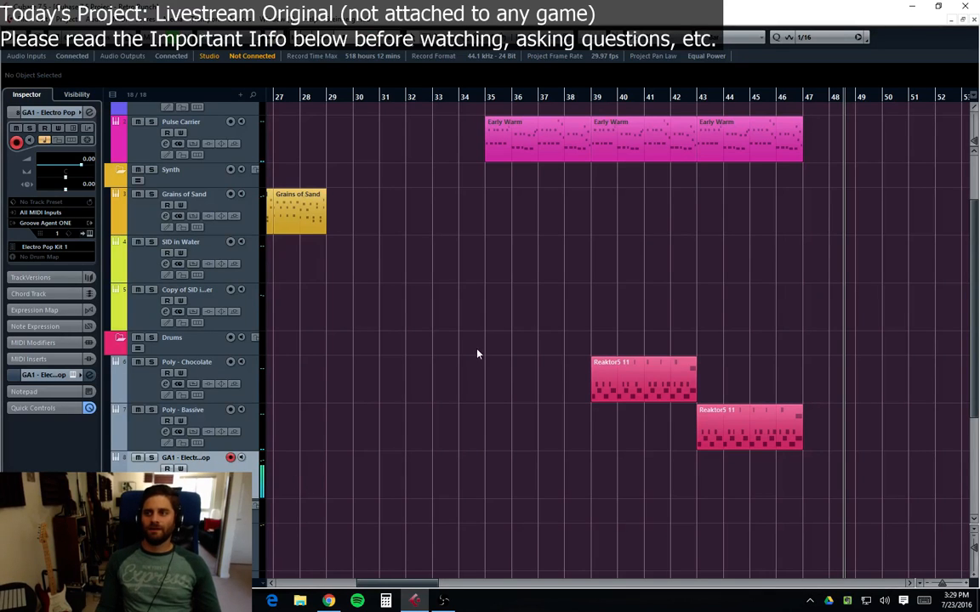
click(491, 99)
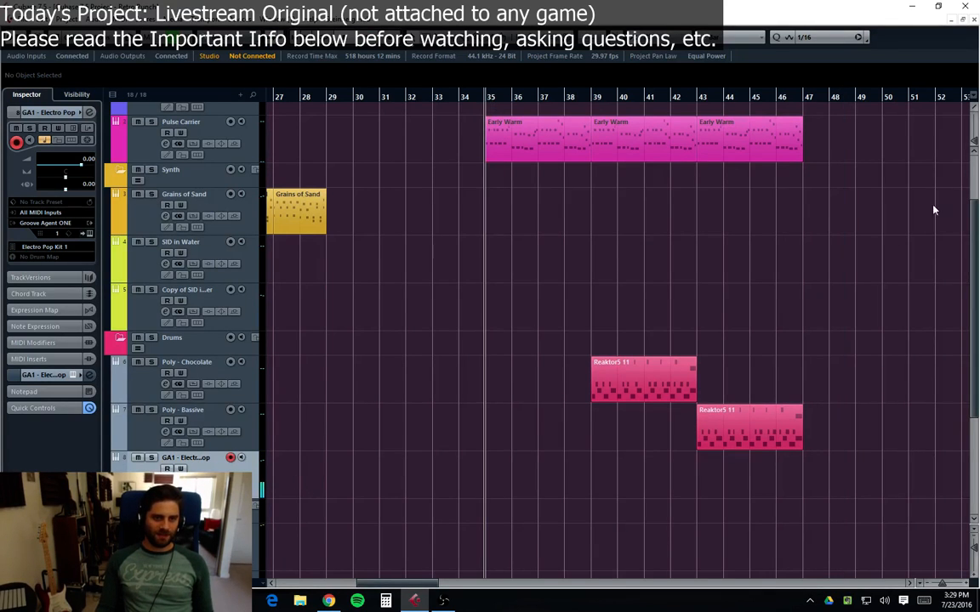
drag(861, 138, 531, 455)
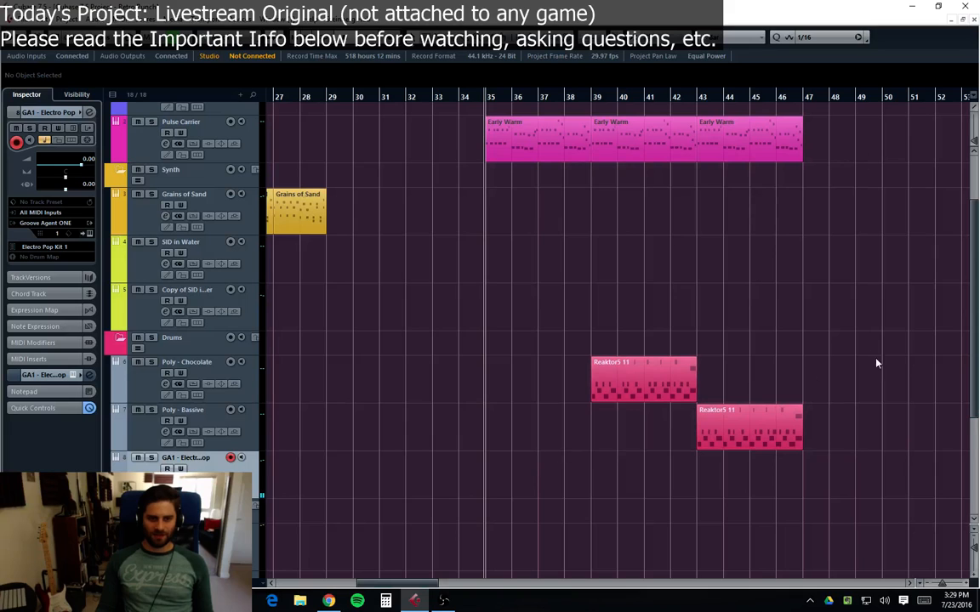
drag(914, 433, 758, 156)
click(733, 180)
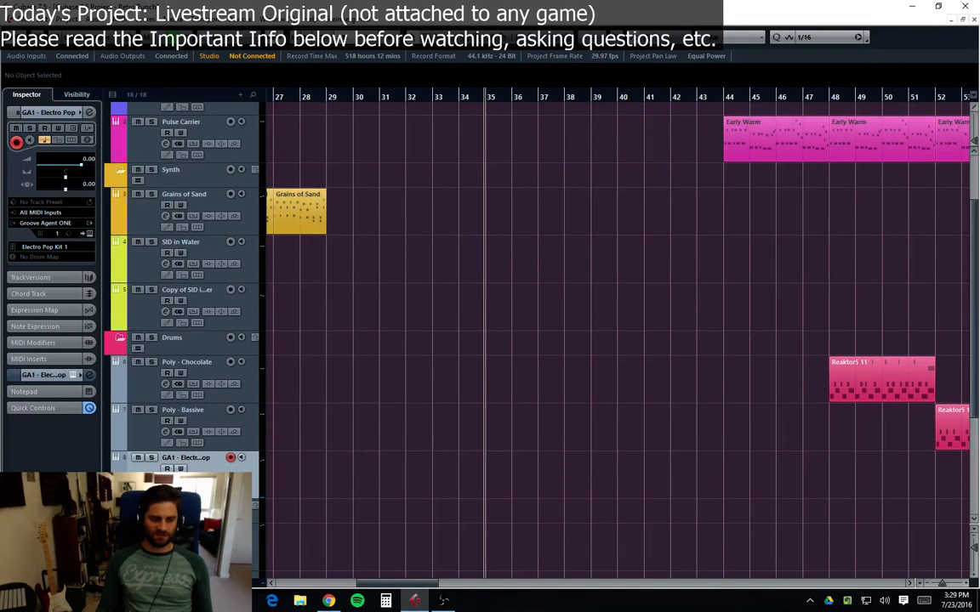
Step: Collapse the Drums folder track
drag(408, 585, 376, 581)
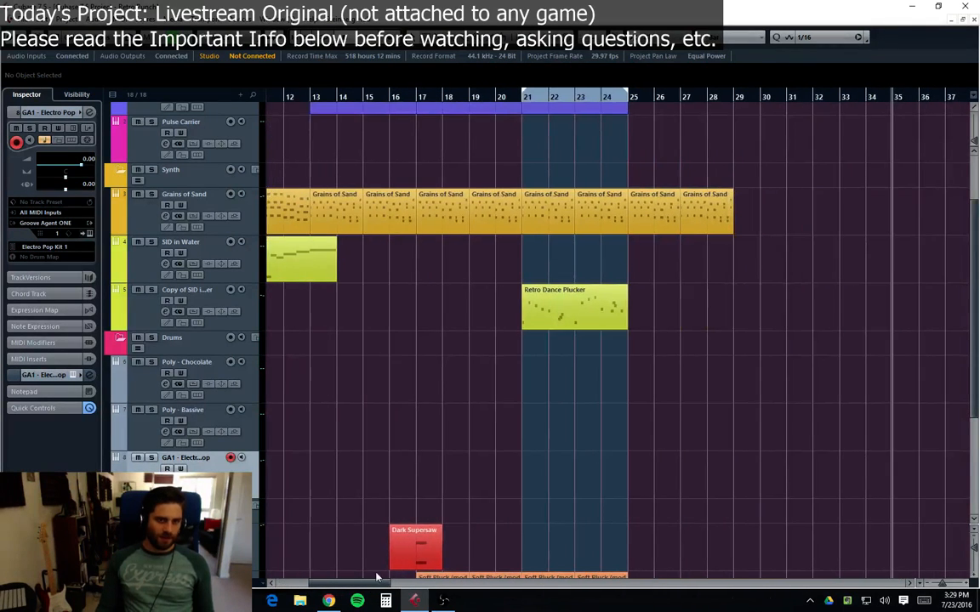
scroll(512, 258, up, 3)
click(432, 100)
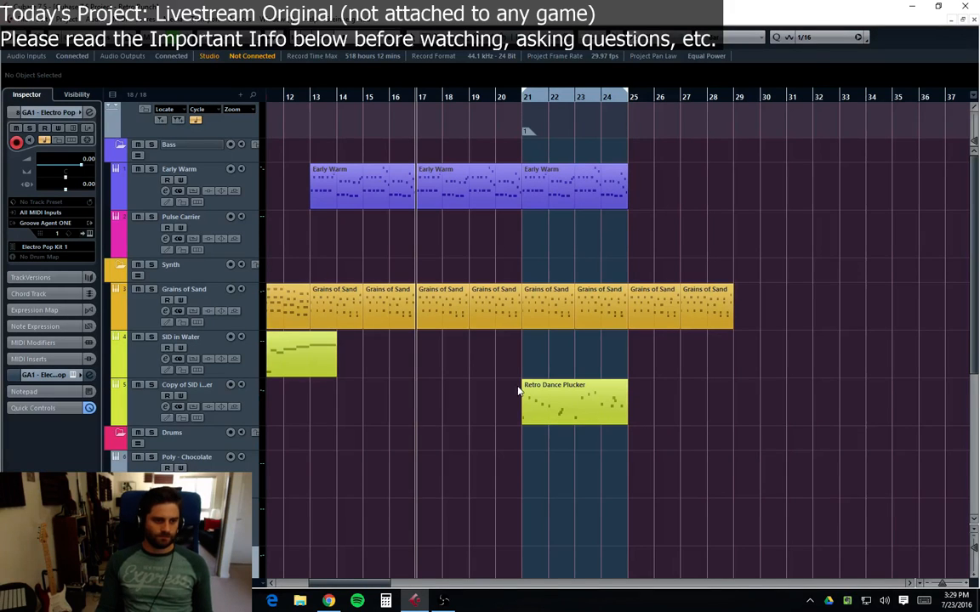
click(123, 441)
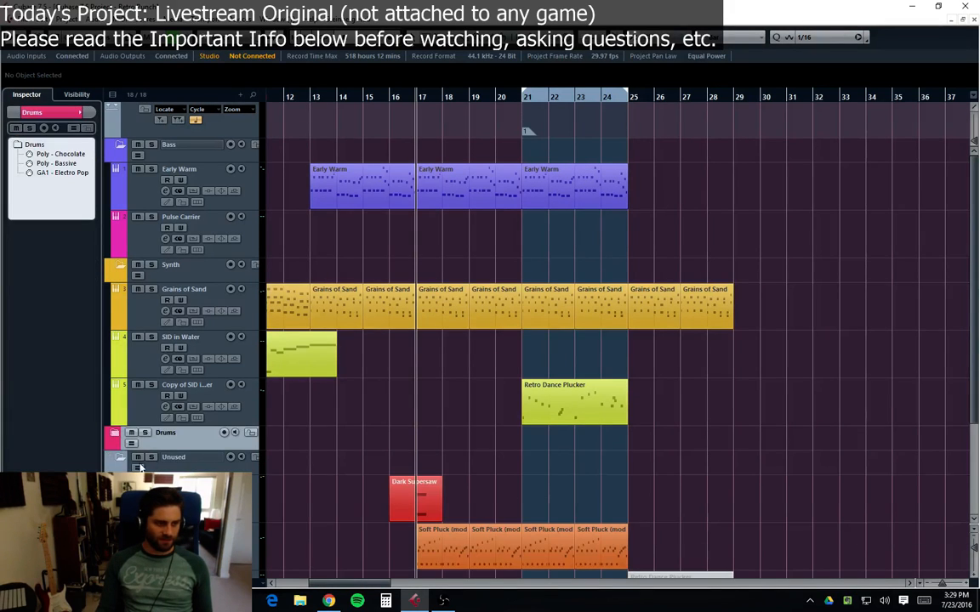
Step: Scroll through the track list to review the Unused folder and the tracks under it
click(121, 462)
scroll(213, 458, down, 2)
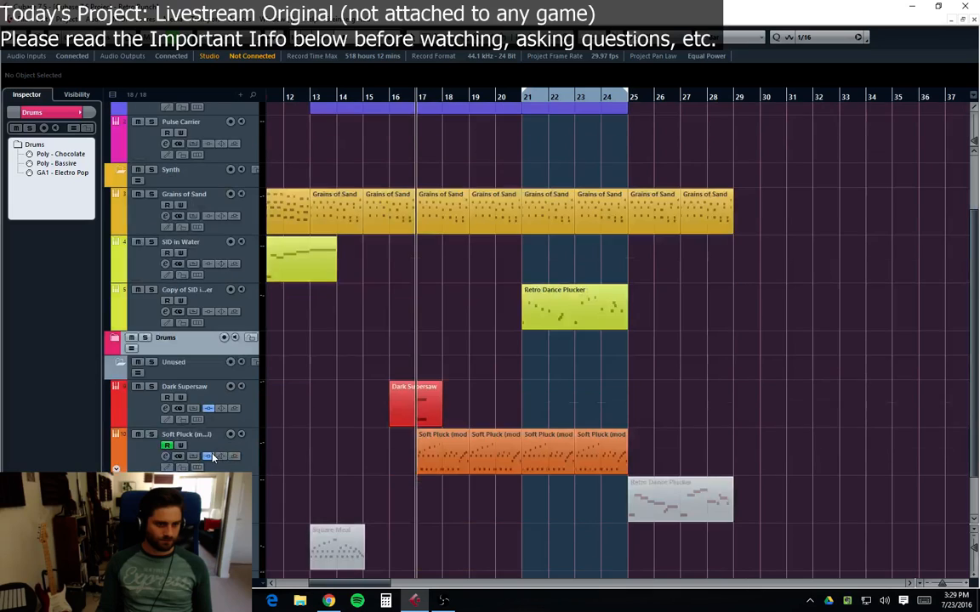
scroll(136, 442, up, 2)
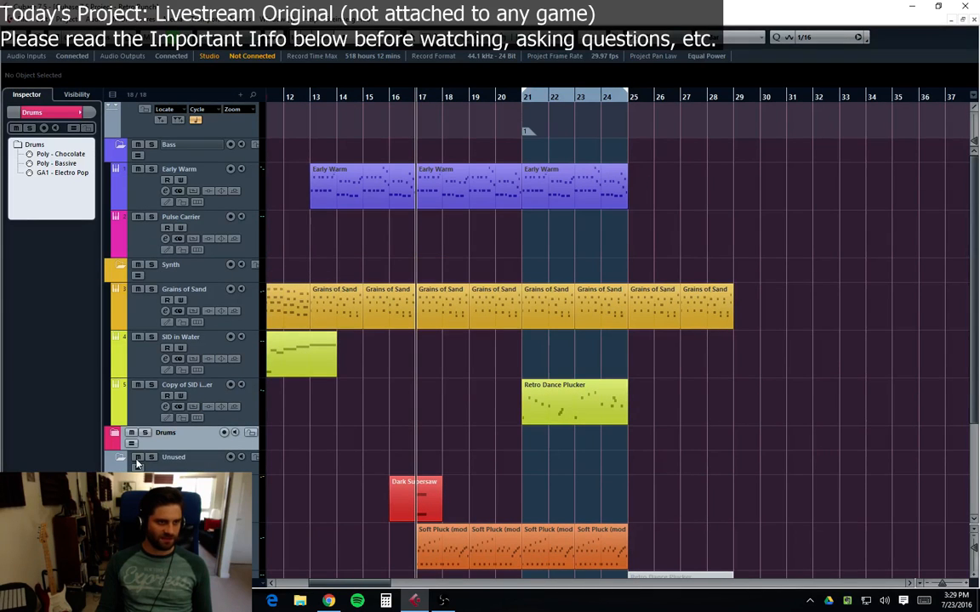
scroll(536, 340, down, 2)
click(145, 466)
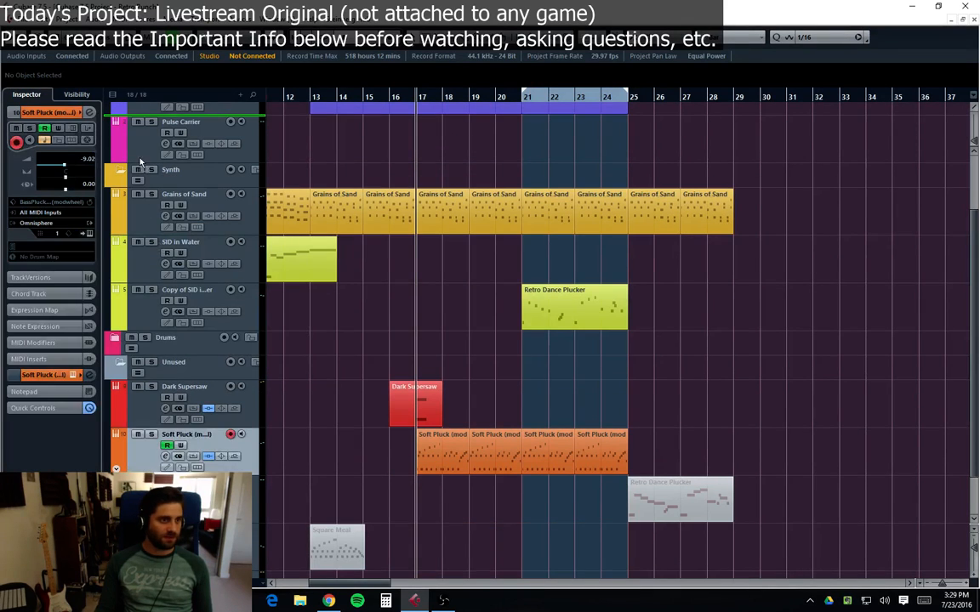
scroll(155, 110, up, 3)
scroll(155, 110, up, 1)
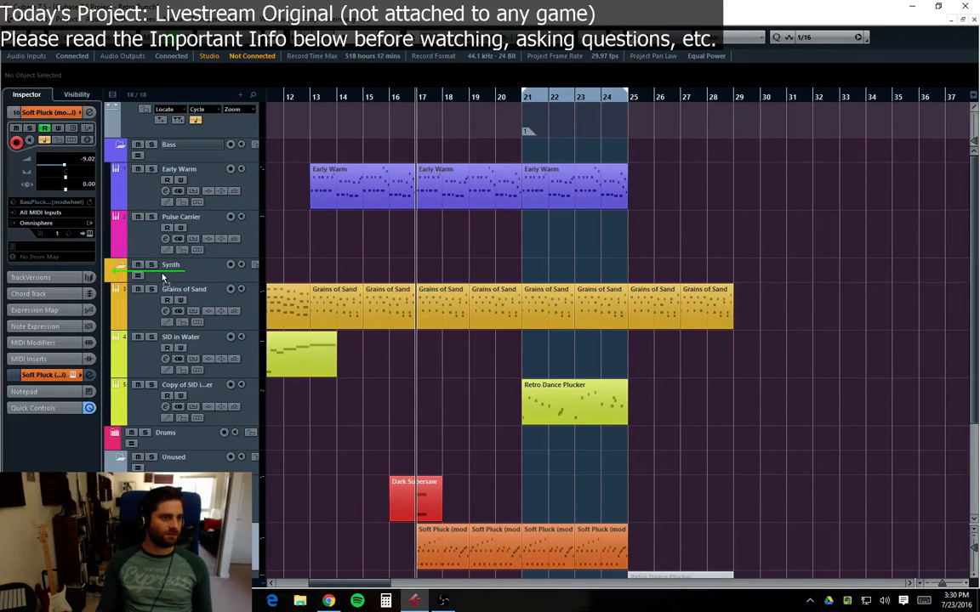
Step: Move the Soft Pluck track into the Synth folder, placing it above the Drums folder
drag(163, 276, 163, 277)
scroll(207, 361, down, 3)
drag(146, 408, 157, 353)
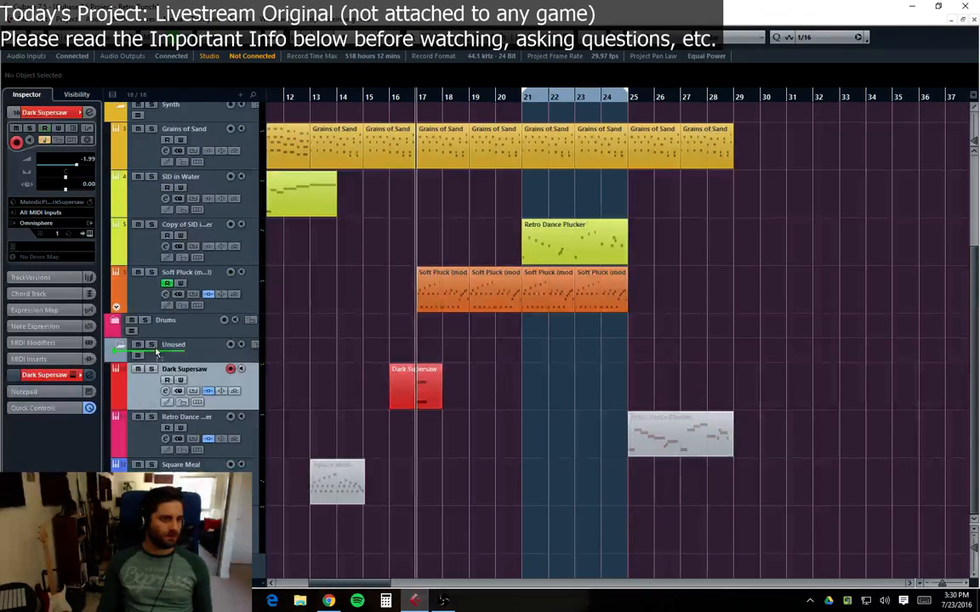
Step: Move the Dark Supersaw track into the Bass folder, below the Pulse Carrier track
drag(167, 176, 166, 206)
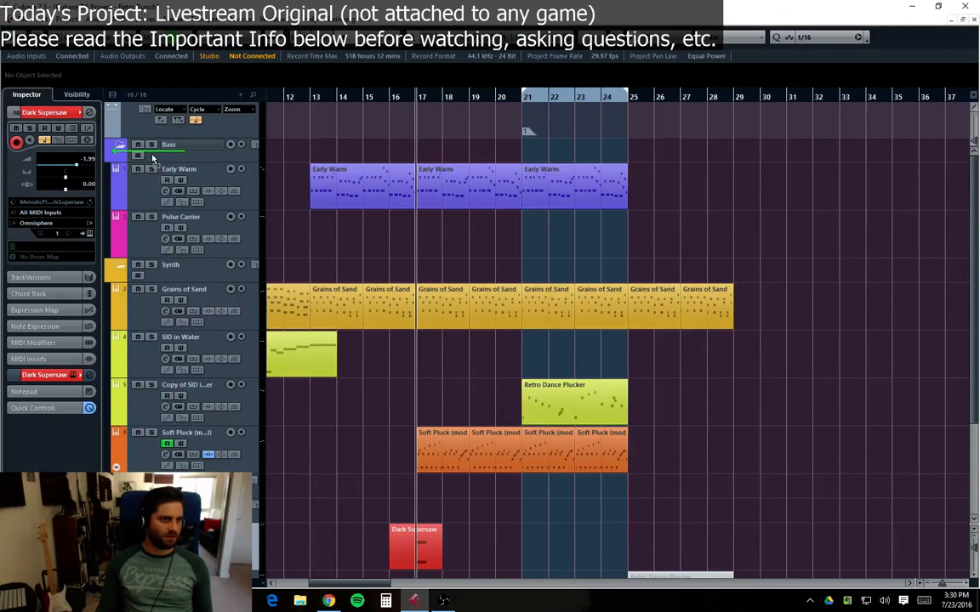
drag(153, 158, 174, 257)
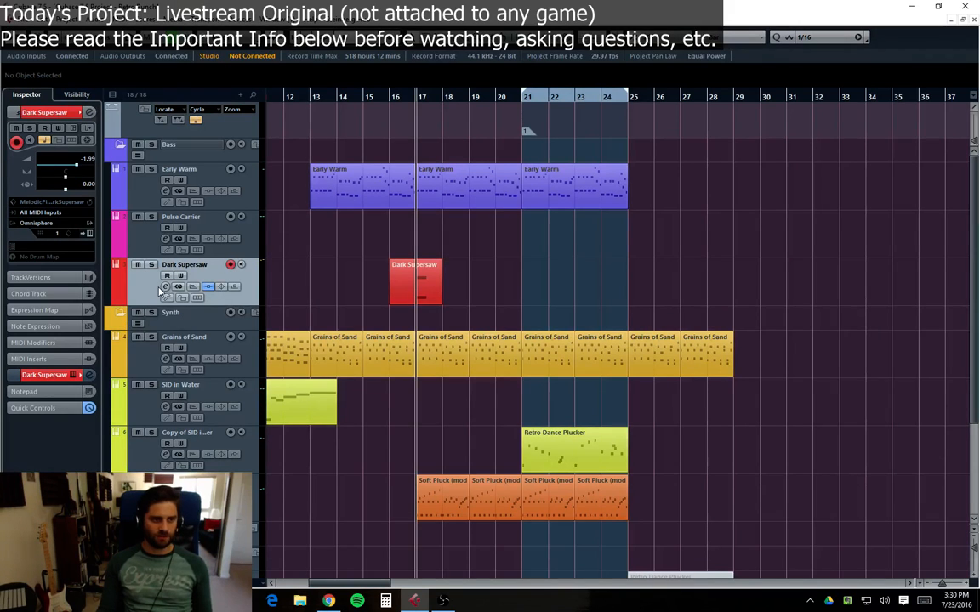
Step: Play from the Dark Supersaw part and reposition the Dark Supersaw track directly below Early Warm
click(429, 298)
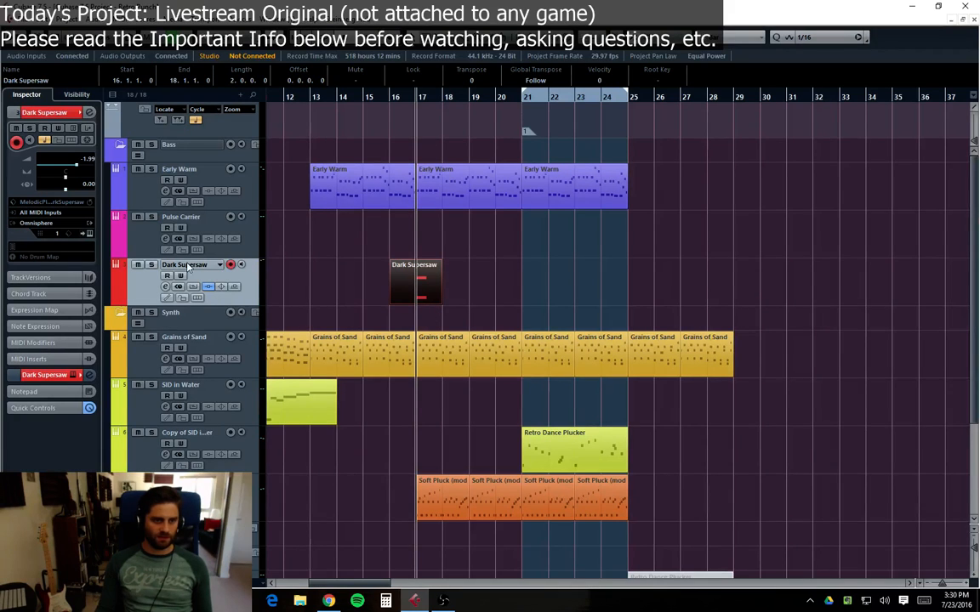
click(151, 265)
key(space)
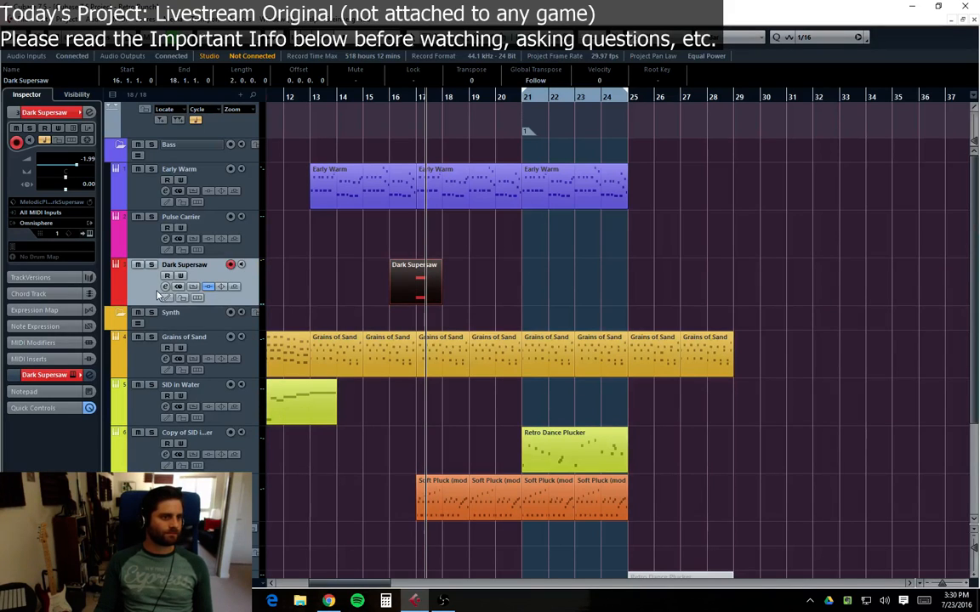
drag(149, 287, 212, 266)
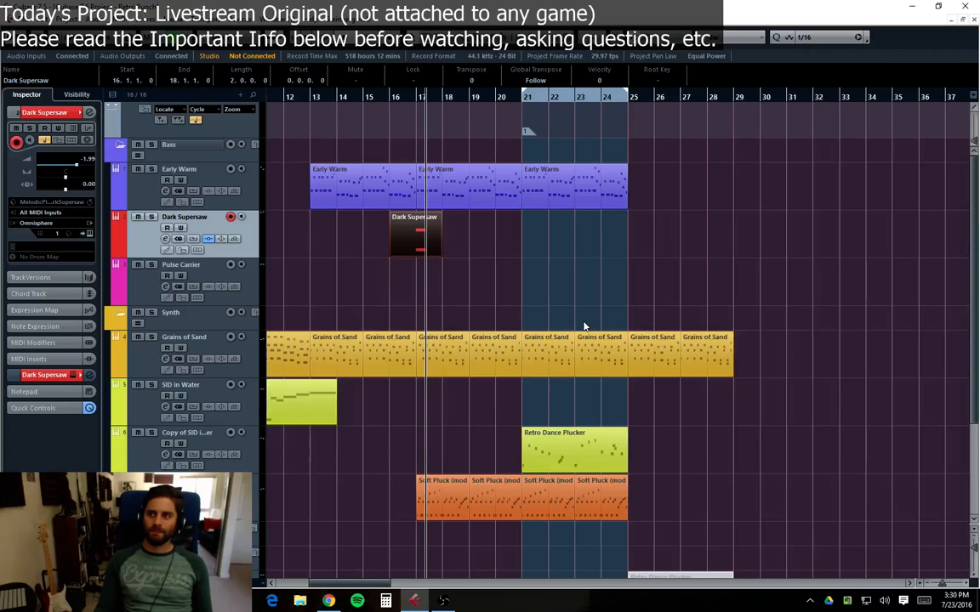
Step: Return to the project start and review the arrangement across all tracks during playback
key(Home)
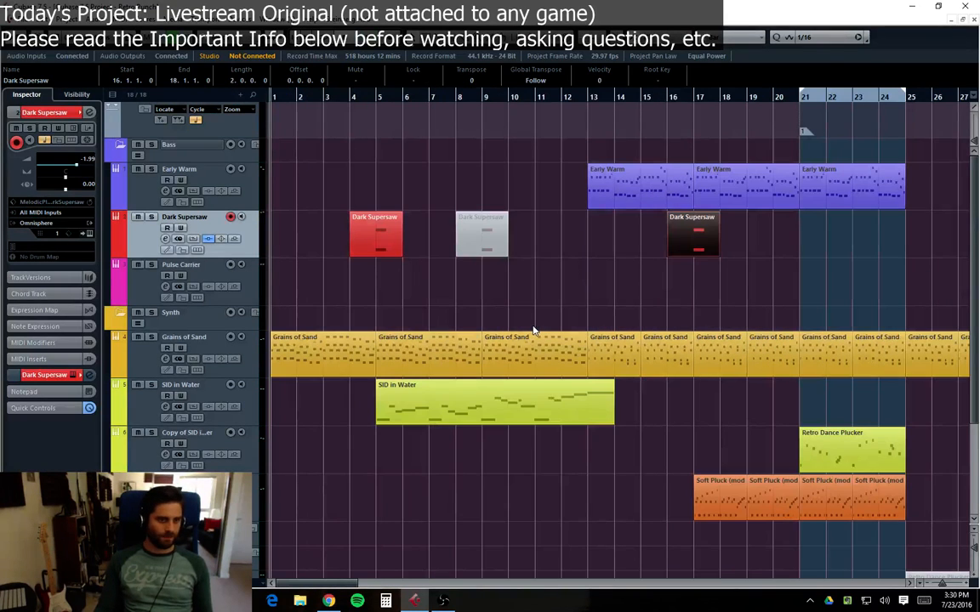
scroll(523, 335, down, 2)
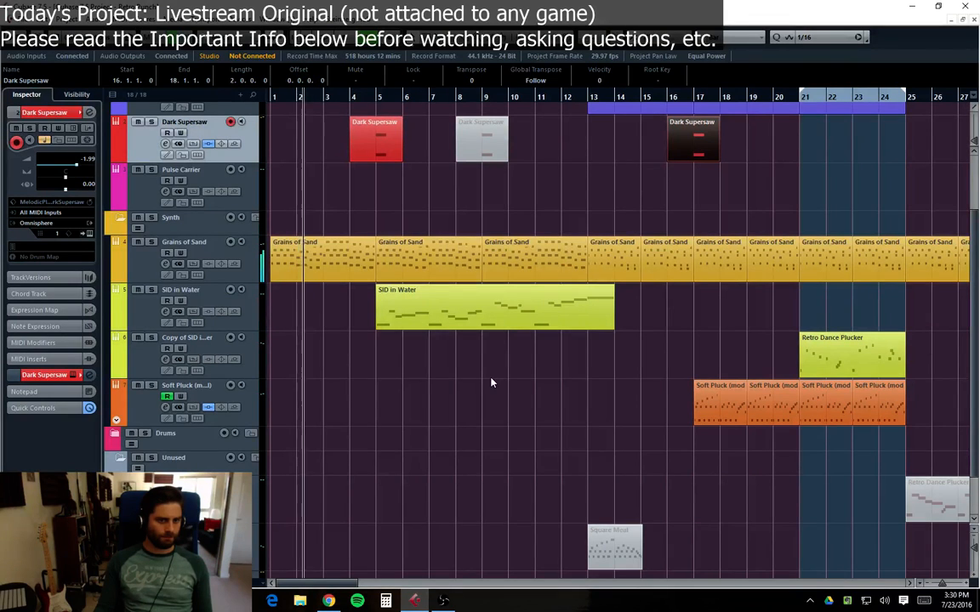
scroll(366, 417, down, 1)
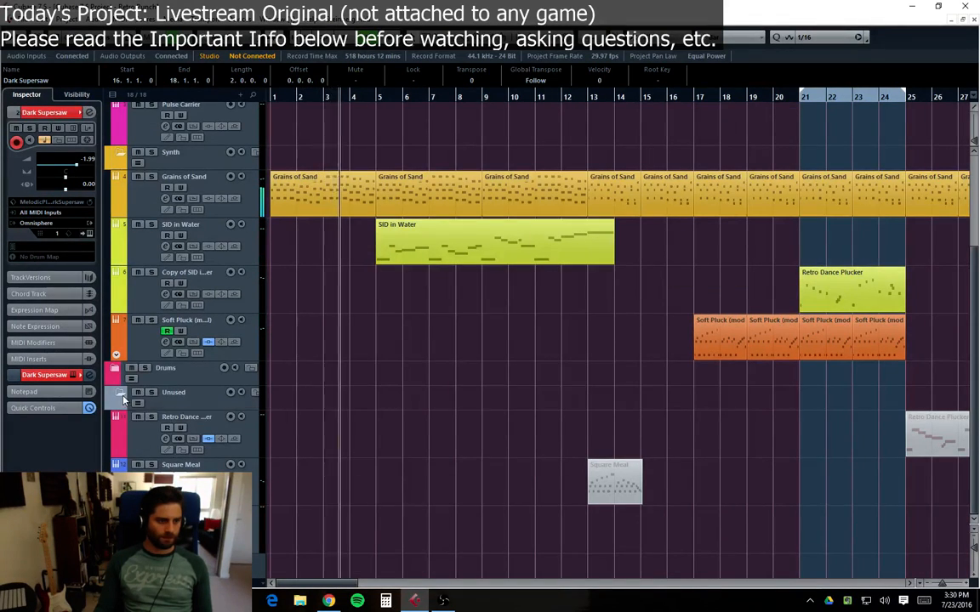
scroll(340, 447, up, 2)
scroll(344, 492, up, 1)
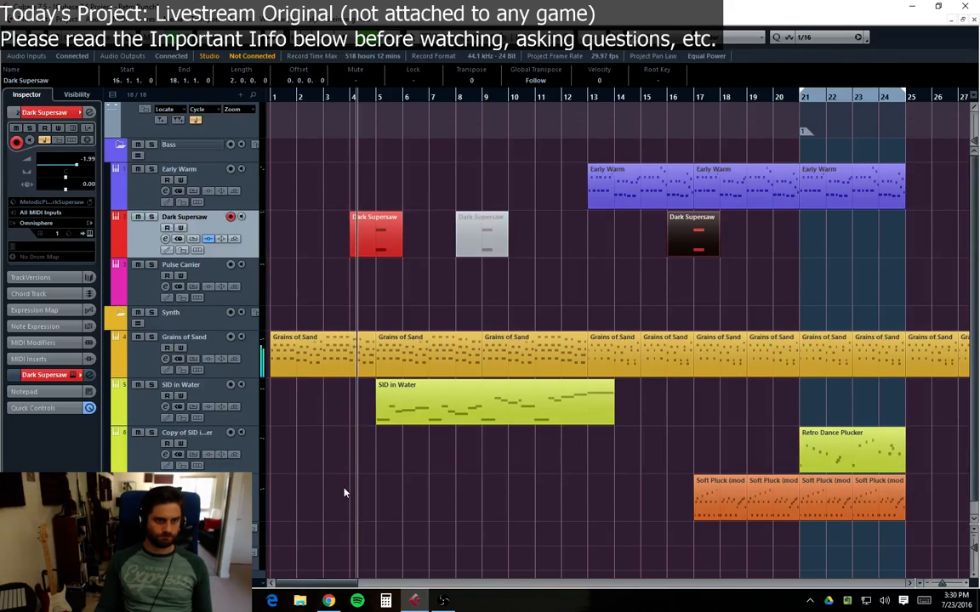
click(590, 323)
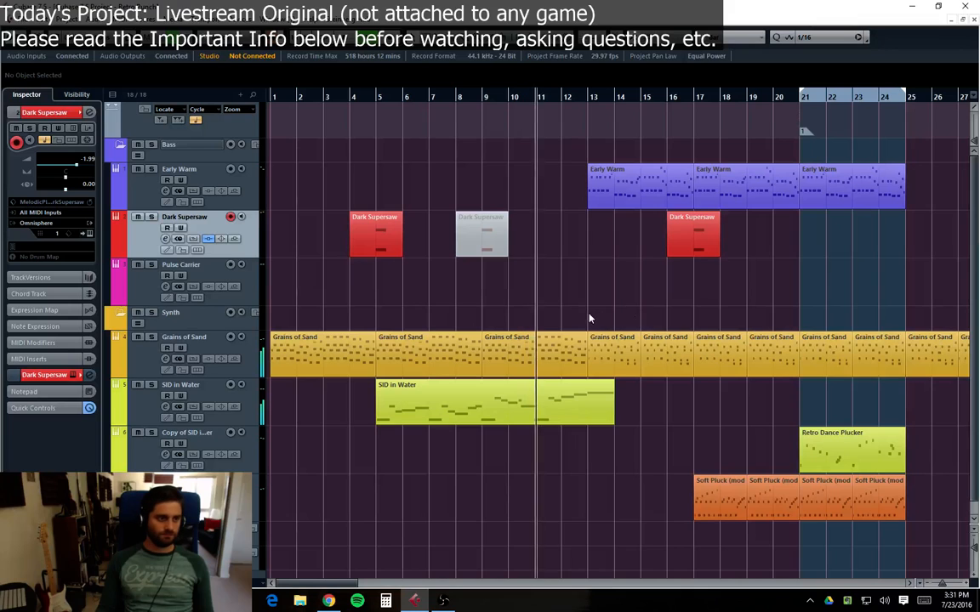
Step: Scroll the project to view the parts from bar 13 to bar 39
click(161, 155)
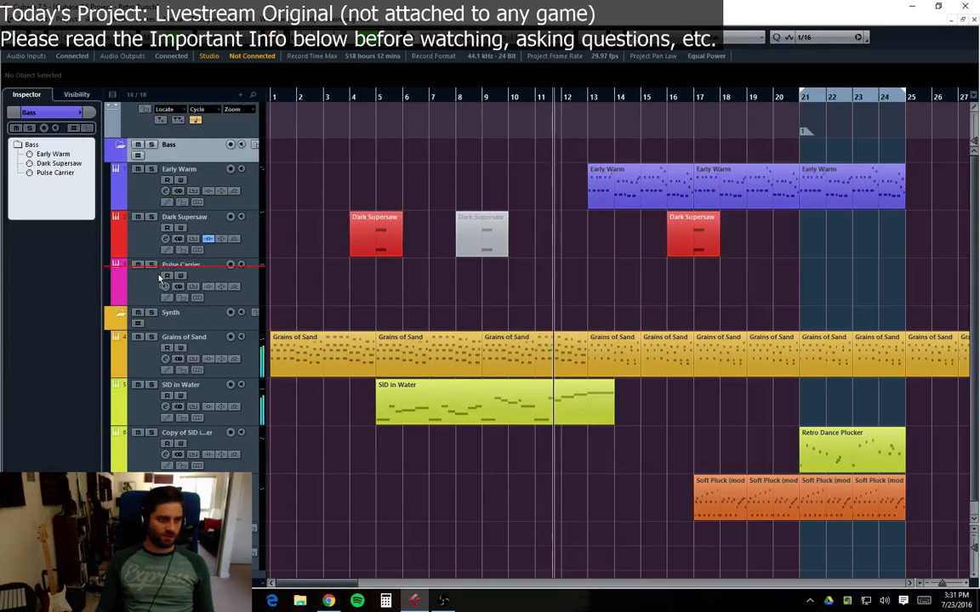
drag(150, 372, 153, 169)
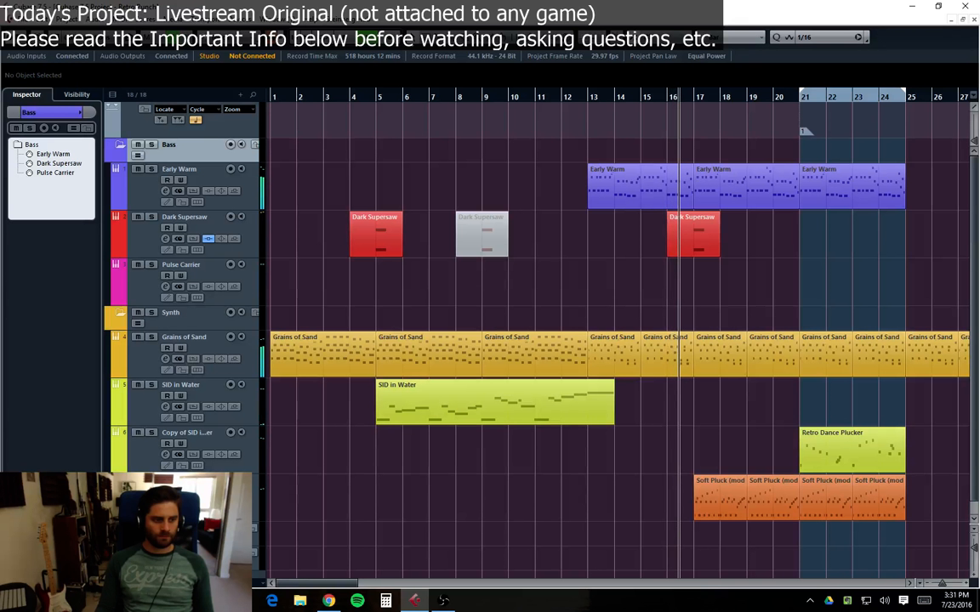
click(197, 486)
scroll(197, 487, down, 1)
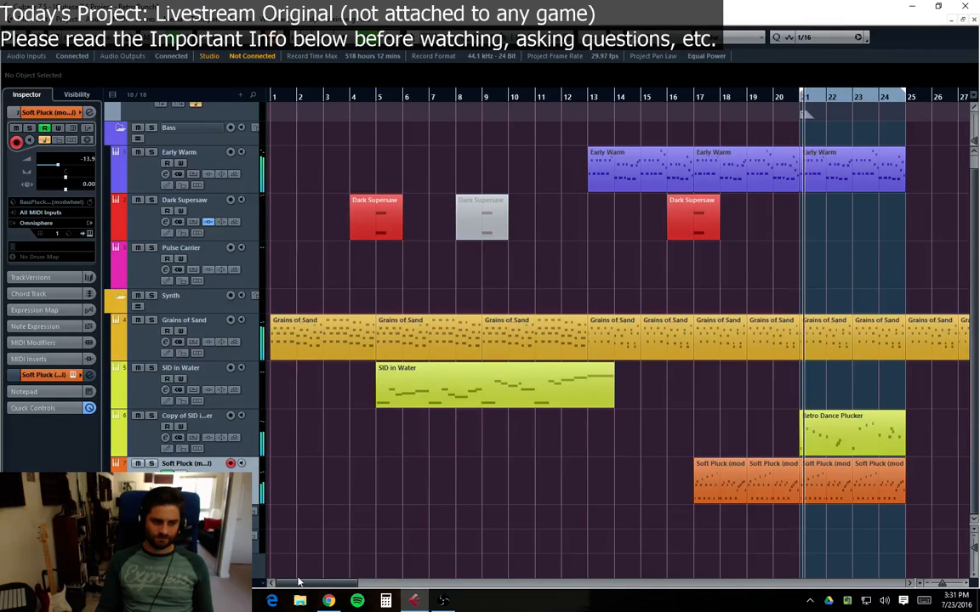
drag(301, 584, 339, 593)
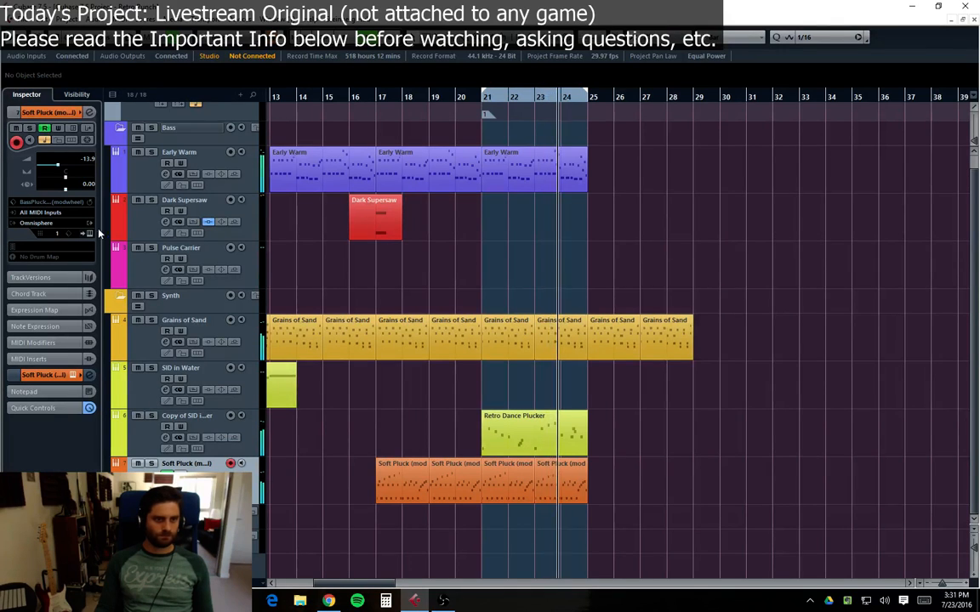
Step: Audition the Soft Pluck track soloed alongside the Retro Dance Plucker part, playing from bar 17
click(116, 188)
click(116, 188)
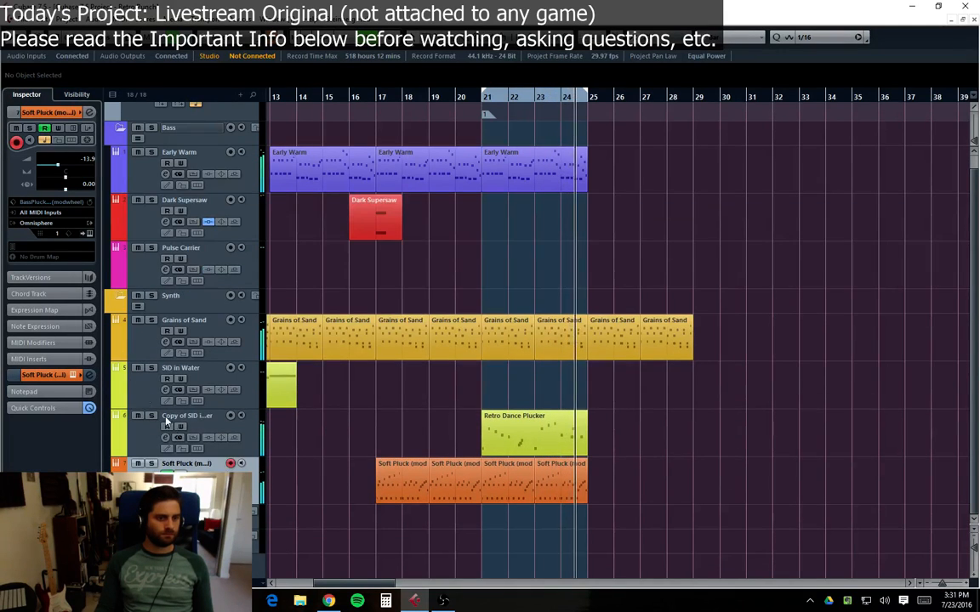
scroll(140, 401, down, 3)
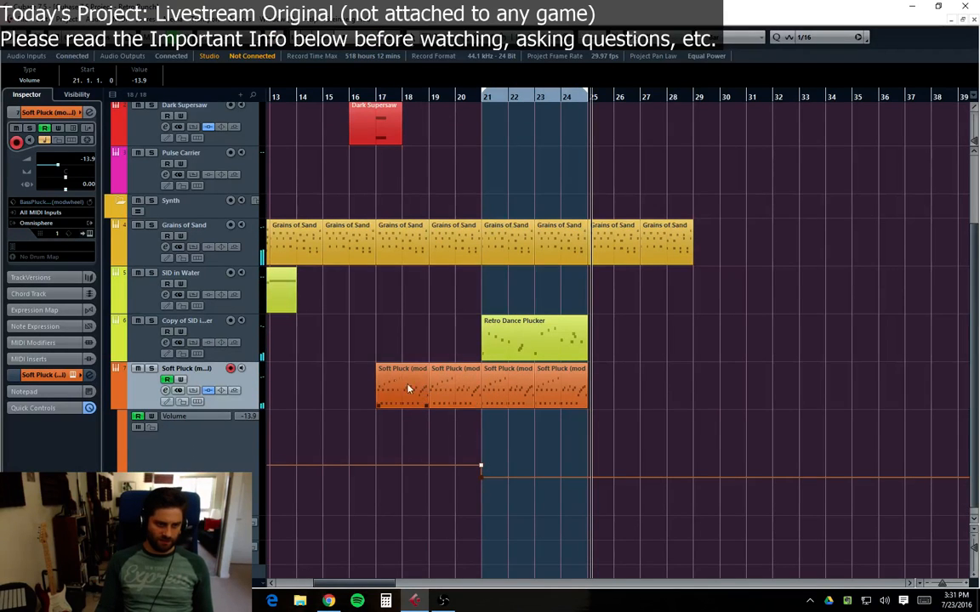
click(375, 99)
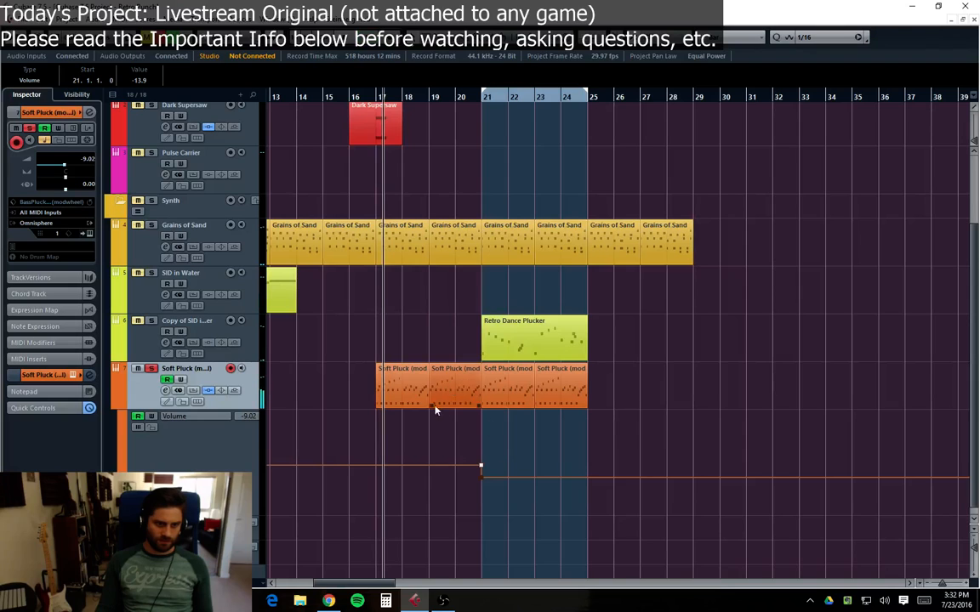
click(515, 342)
click(117, 406)
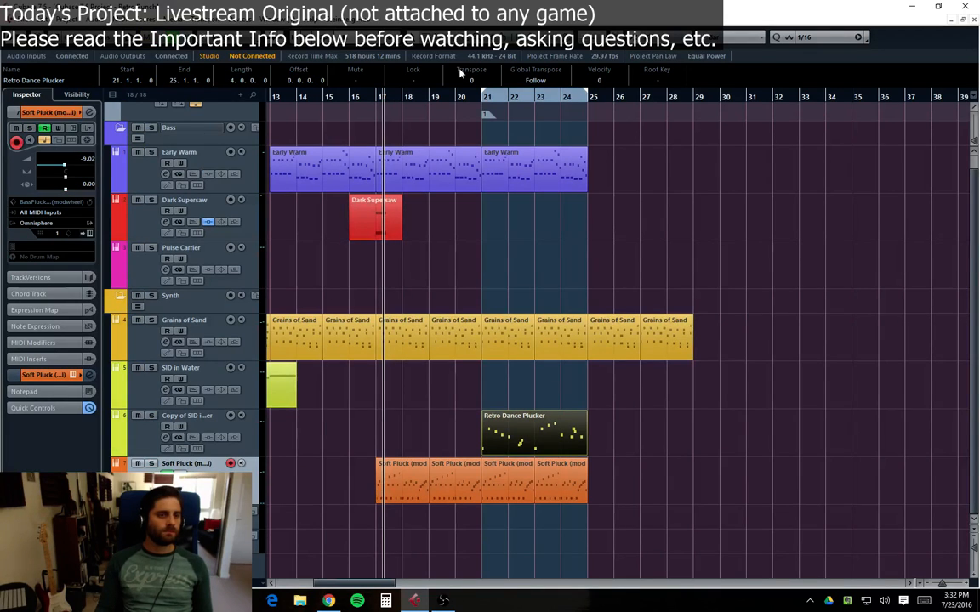
click(423, 99)
key(space)
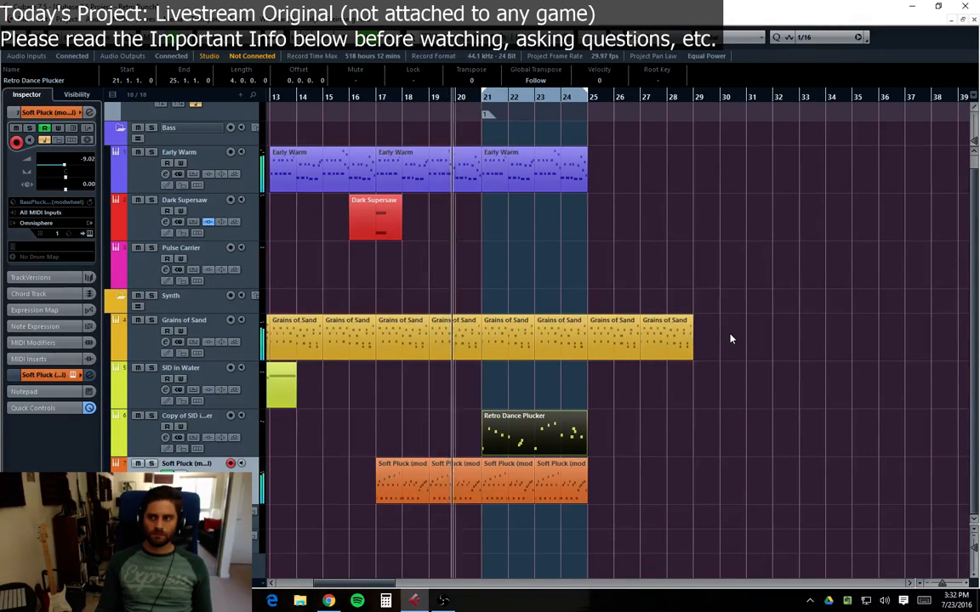
click(746, 396)
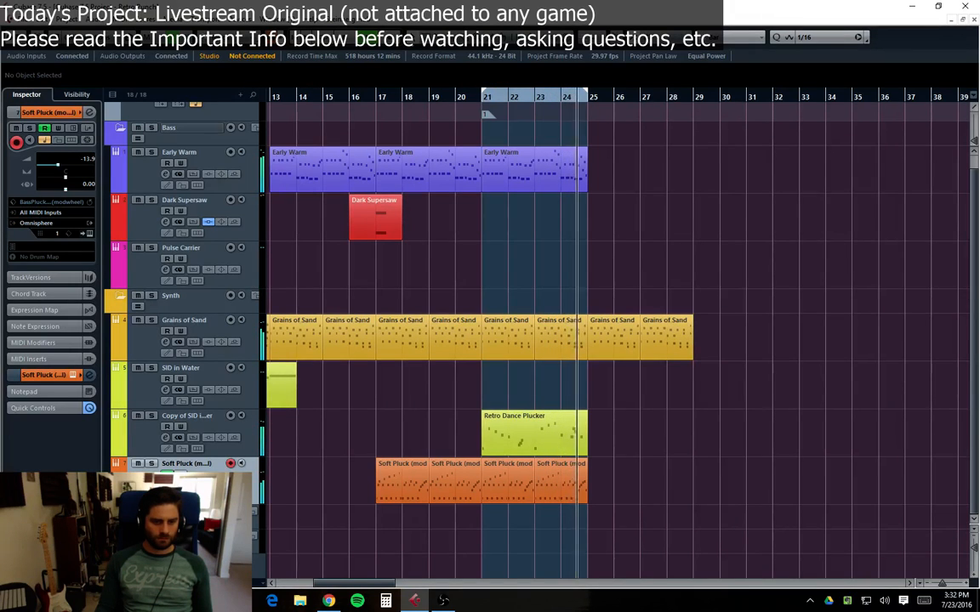
right_click(148, 484)
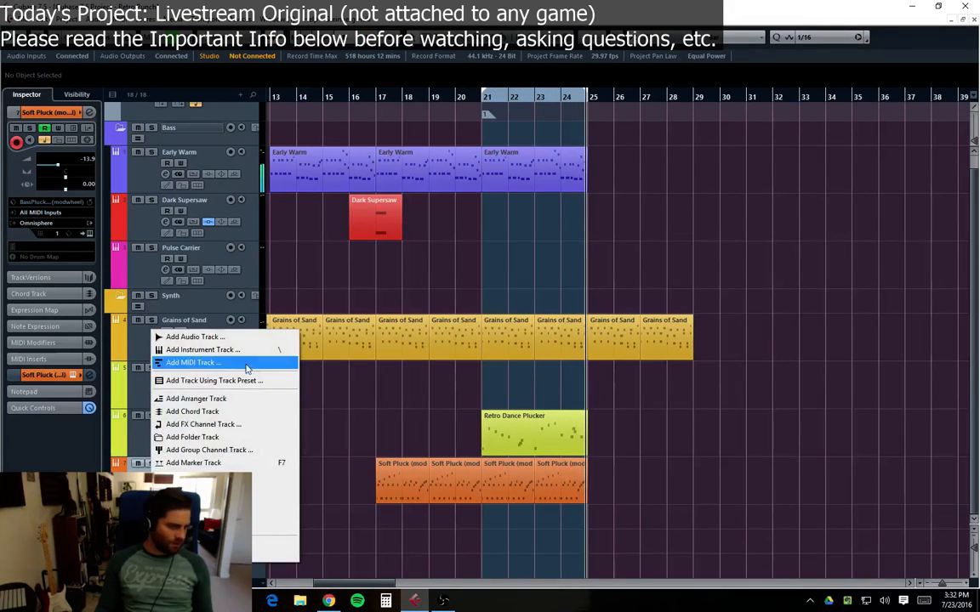
click(453, 401)
click(508, 444)
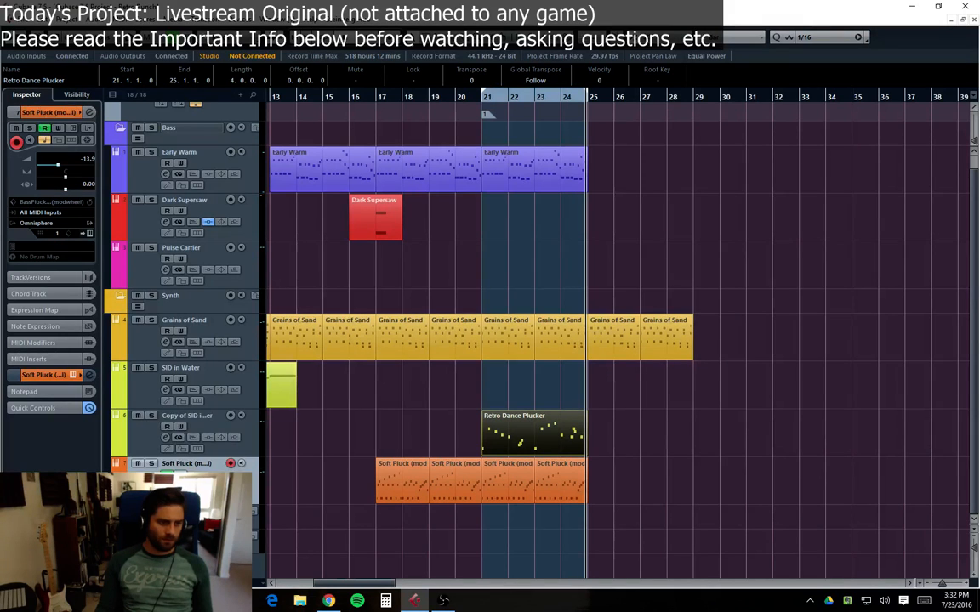
Step: Add a new instrument track using Omnisphere
right_click(149, 404)
right_click(145, 567)
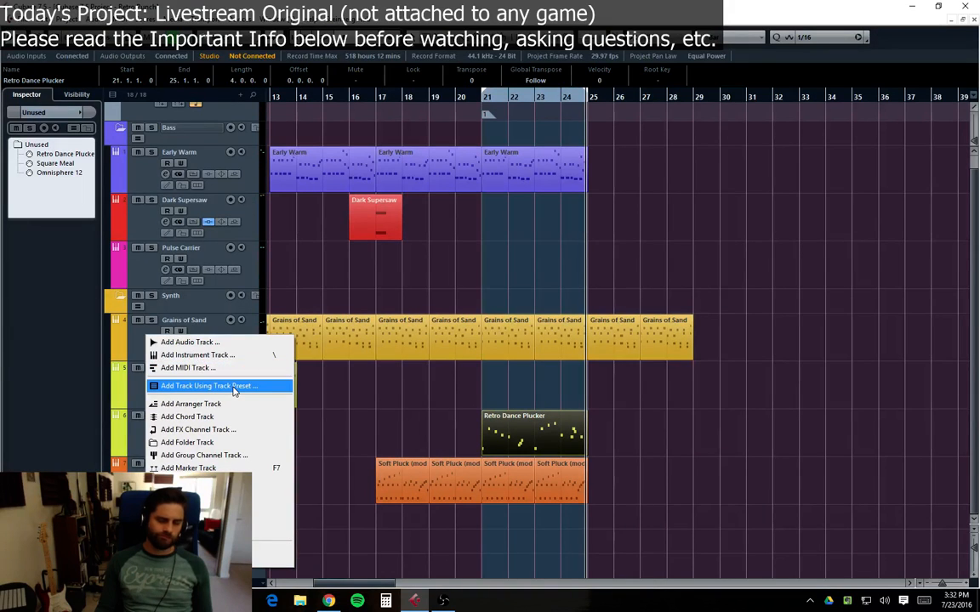
click(197, 355)
click(467, 318)
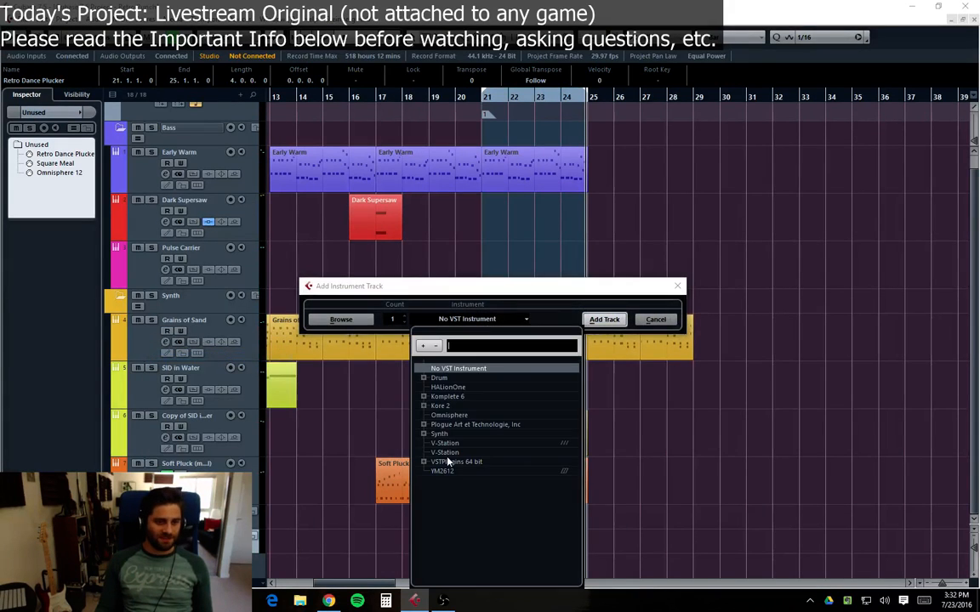
click(441, 415)
click(602, 319)
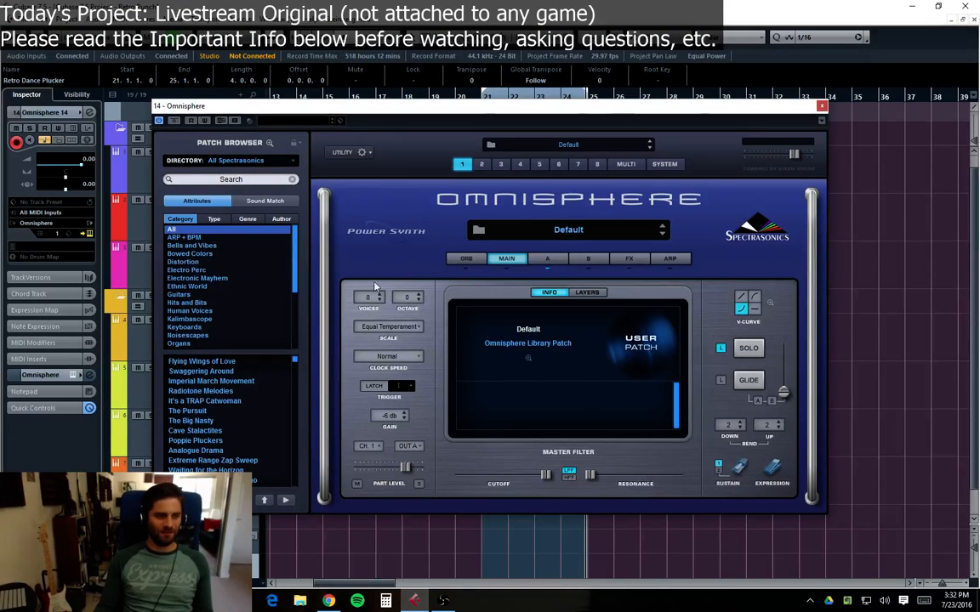
Step: Browse Omnisphere's Synth Mono category and load the It's a TRAP Catwoman patch
click(269, 143)
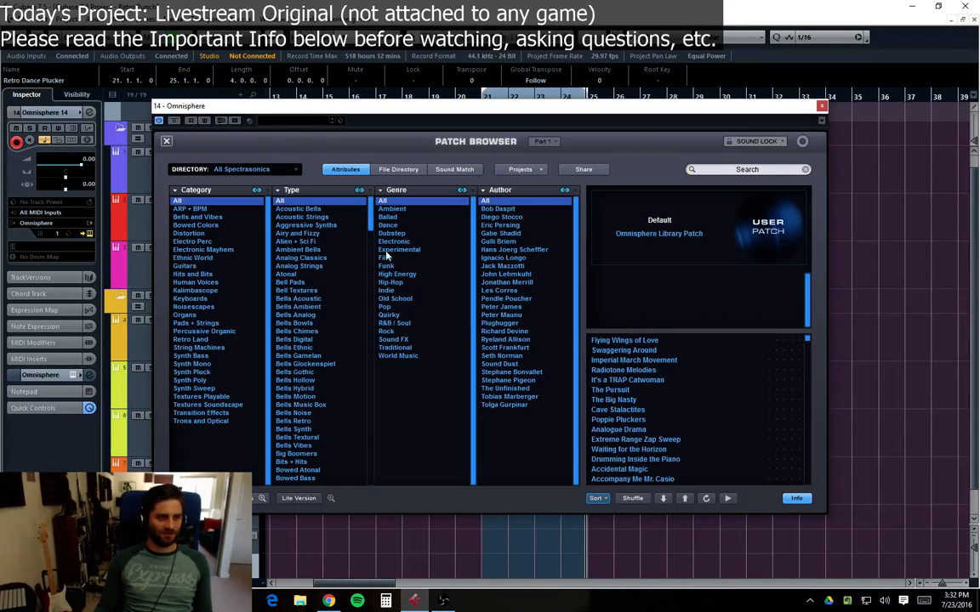
click(196, 364)
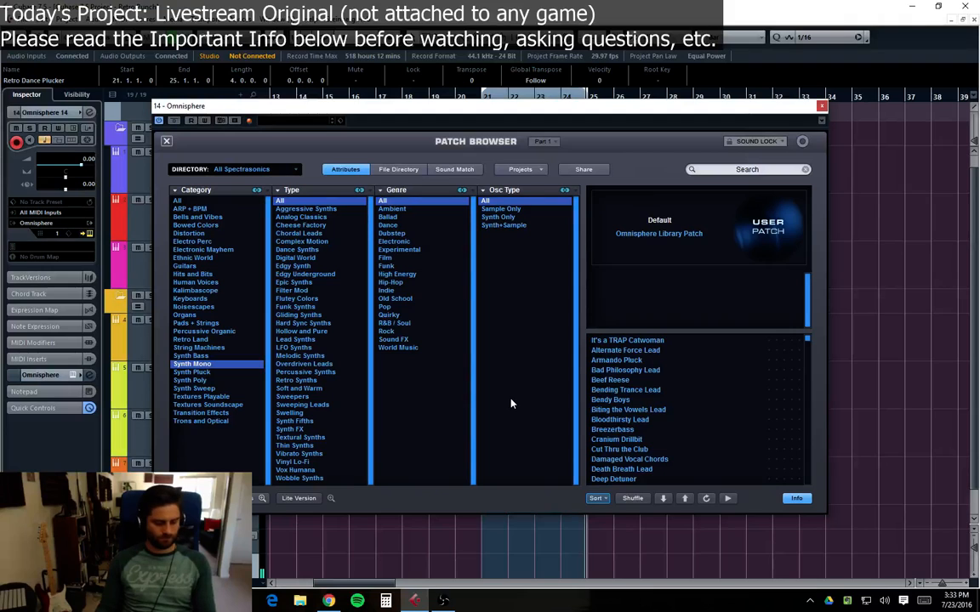
click(640, 342)
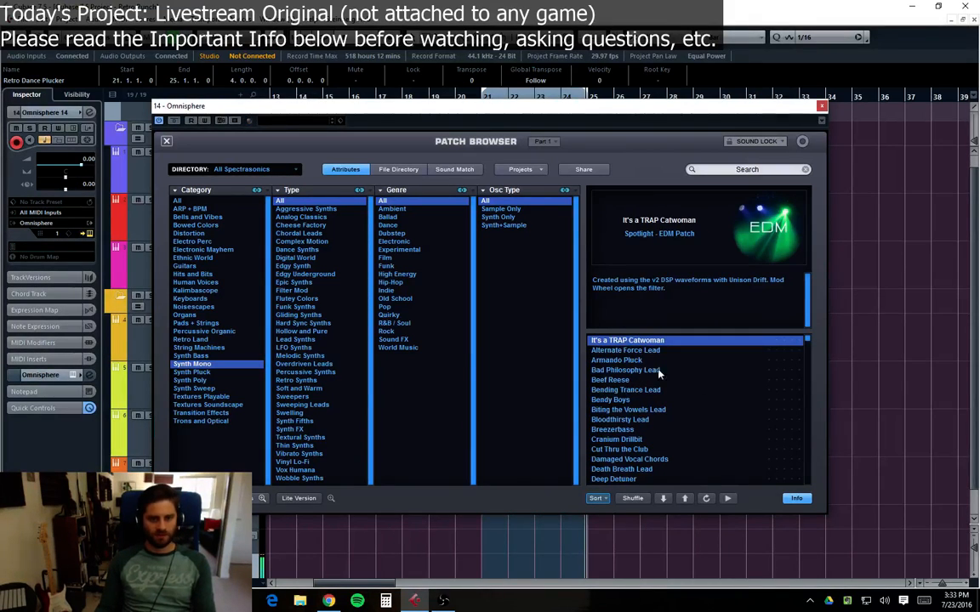
Step: Open the new Omnisphere track's channel settings and lower its fader to about -9.88 dB
key(e)
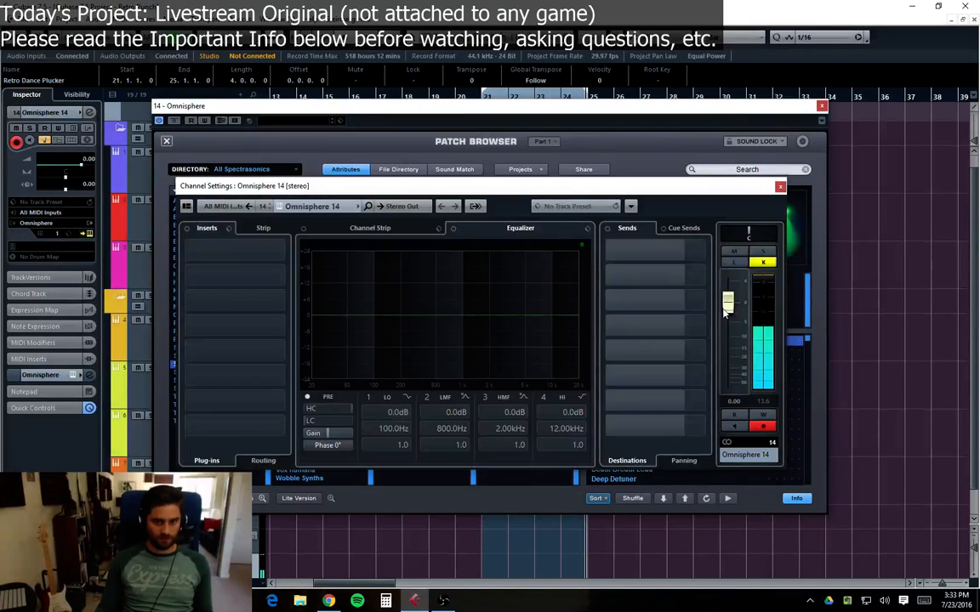
drag(727, 312, 728, 346)
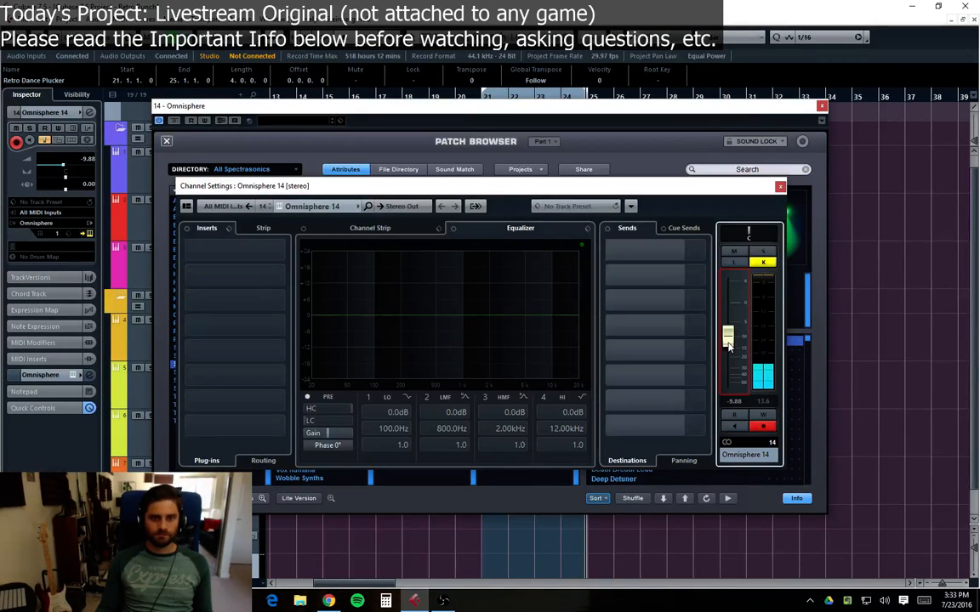
Step: Close the channel settings and audition several Synth Mono patches, settling on Digitalized Square Lead
drag(742, 190, 821, 271)
click(704, 417)
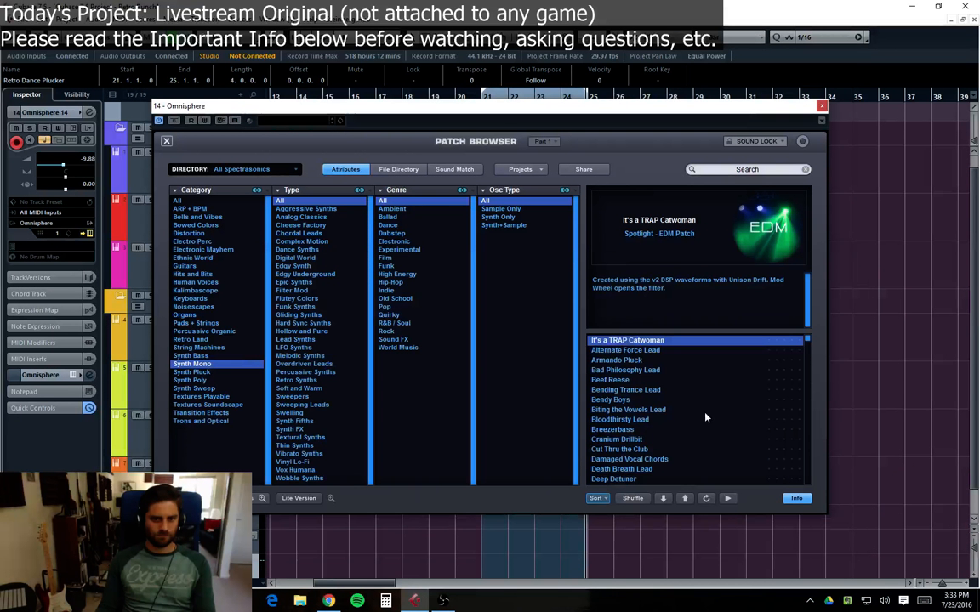
click(625, 382)
click(656, 412)
click(651, 432)
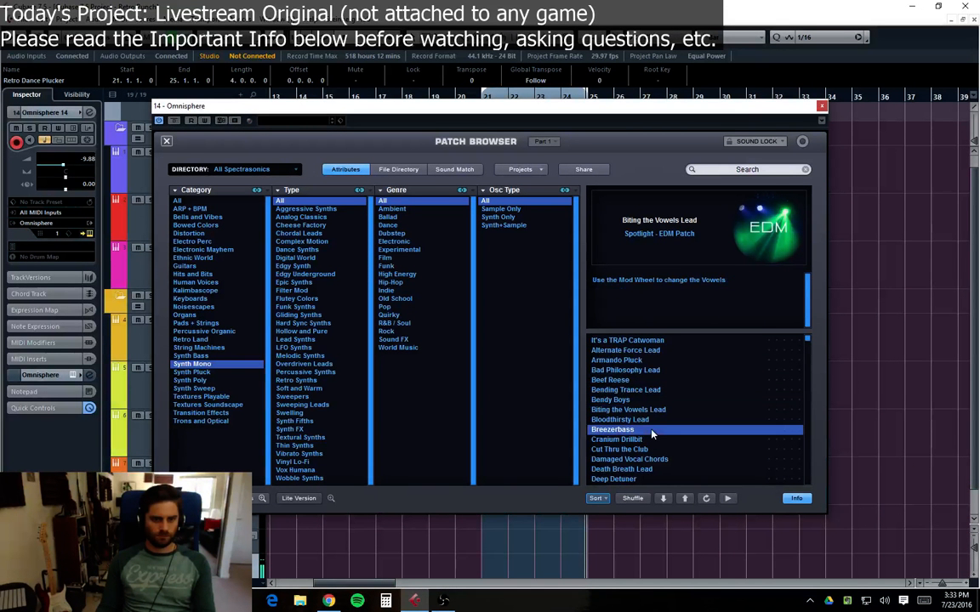
click(647, 459)
click(644, 429)
click(640, 421)
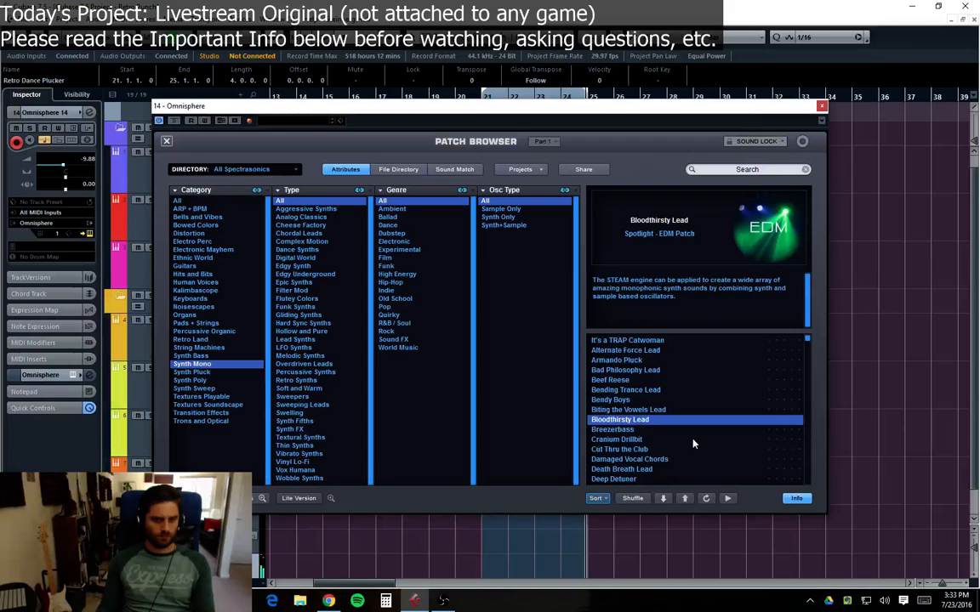
click(646, 470)
scroll(646, 425, down, 3)
click(630, 449)
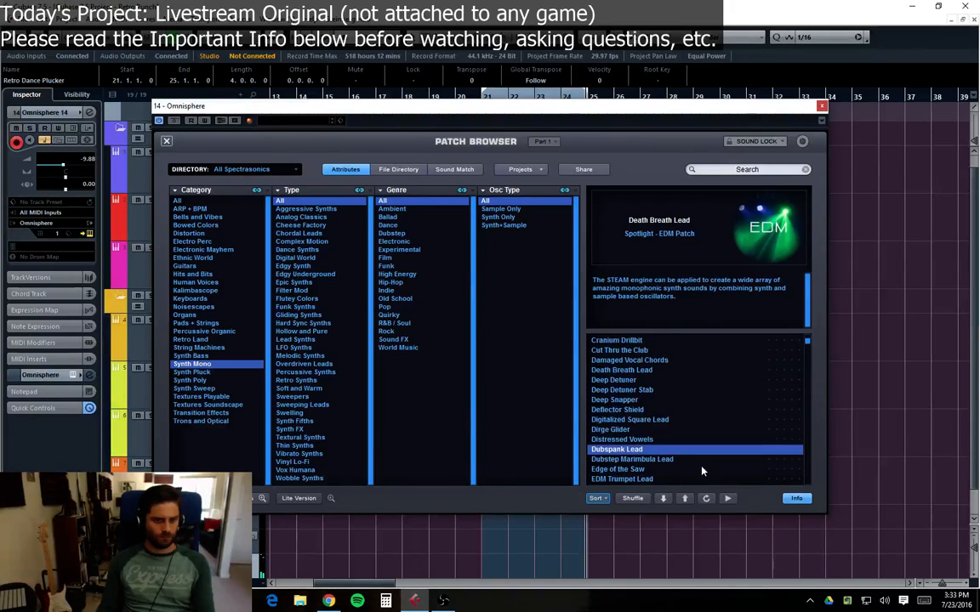
click(638, 420)
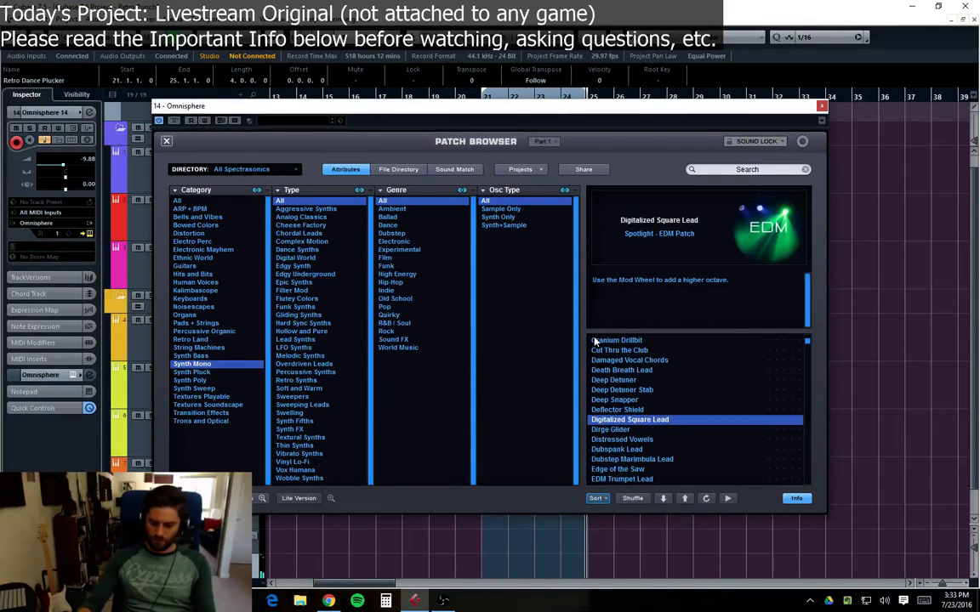
key(super+d)
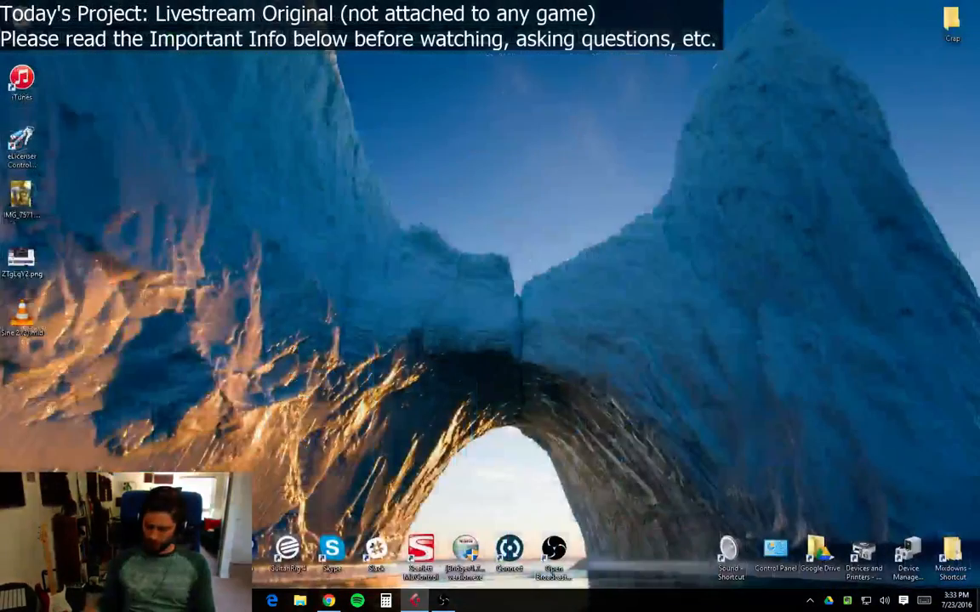
key(super+d)
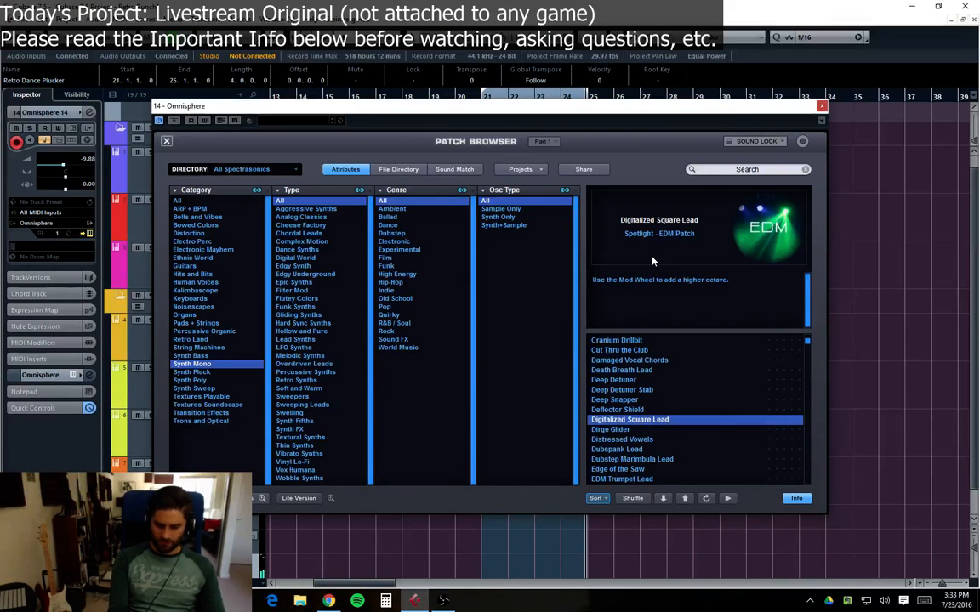
Step: Close the patch browser and examine layer A of the Digitalized Square Lead patch
click(165, 139)
click(548, 258)
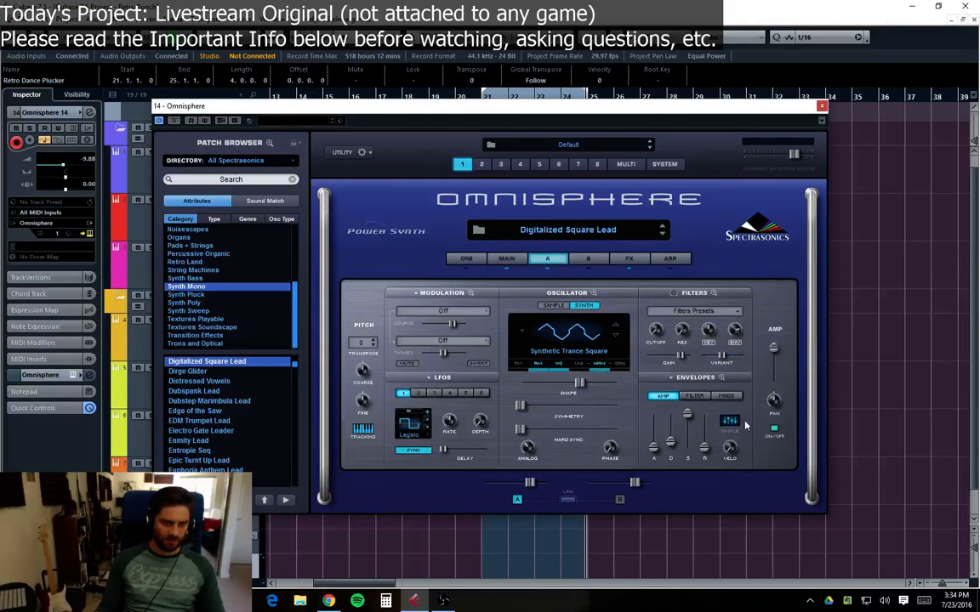
click(430, 294)
click(383, 297)
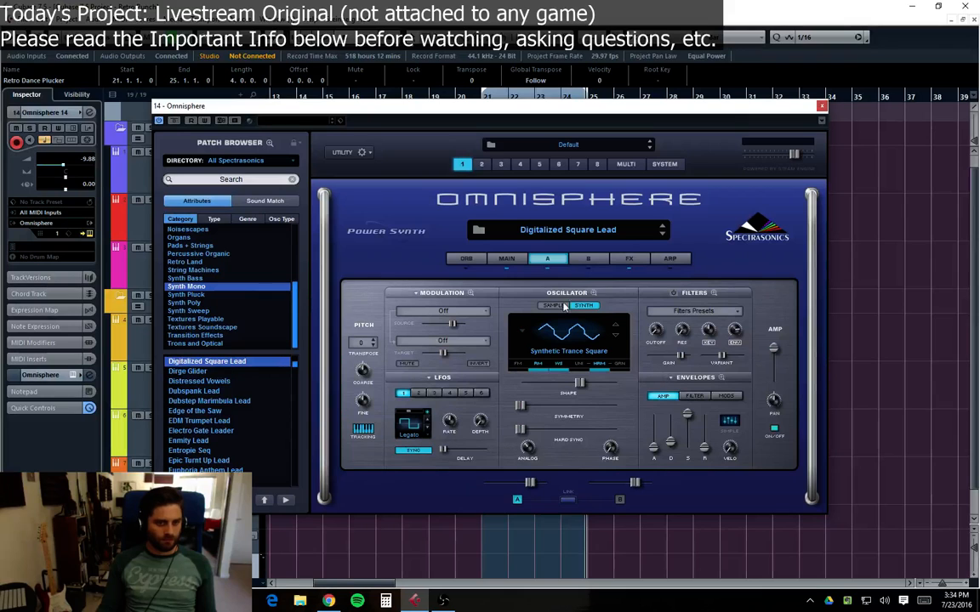
Step: Play back from the project start and close the Omnisphere plugin window
key(KP_Decimal)
key(space)
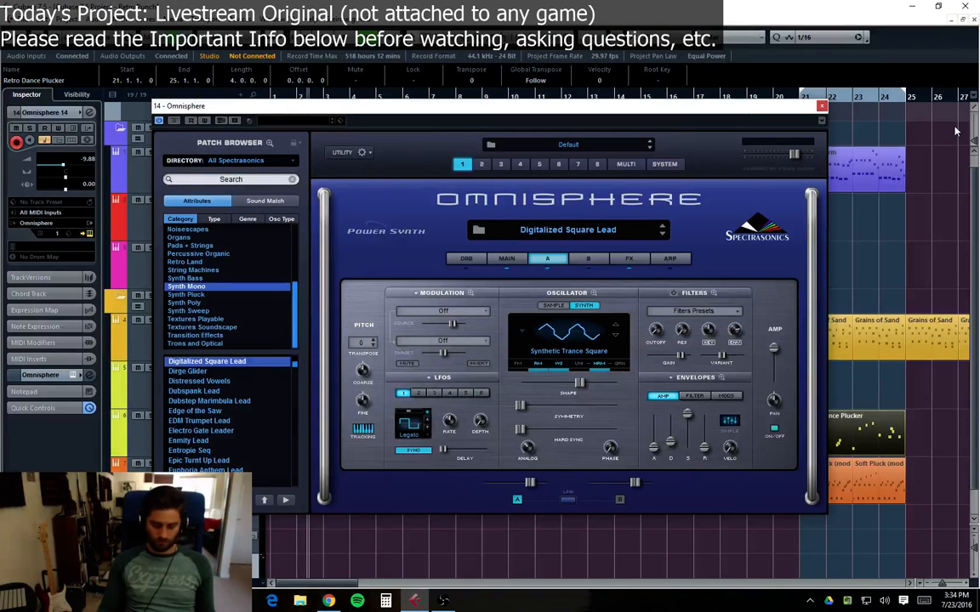
drag(822, 110, 856, 125)
click(855, 122)
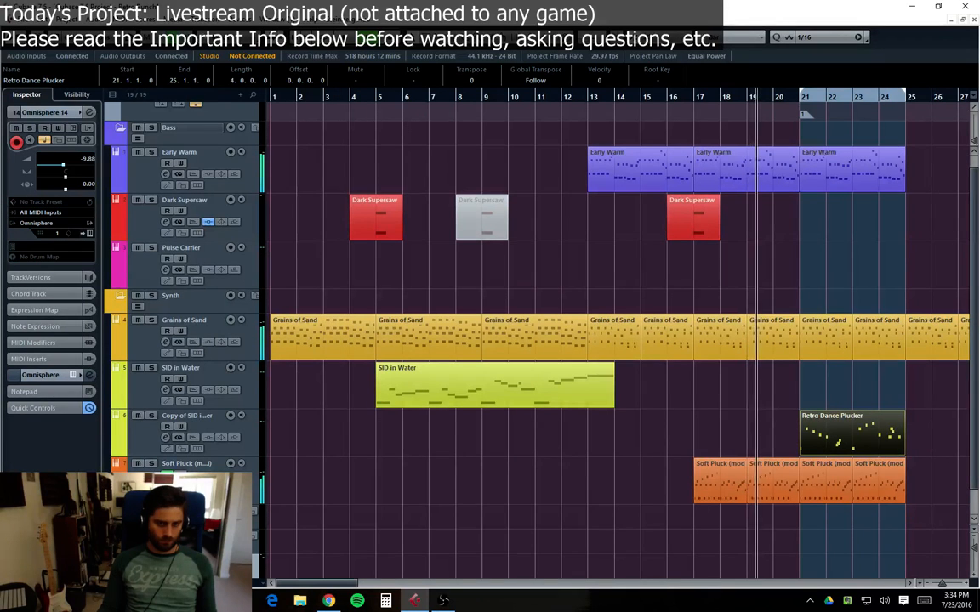
Step: Duplicate the Early Warm part at bars 21–24 to fill bars 25–28
scroll(253, 557, down, 1)
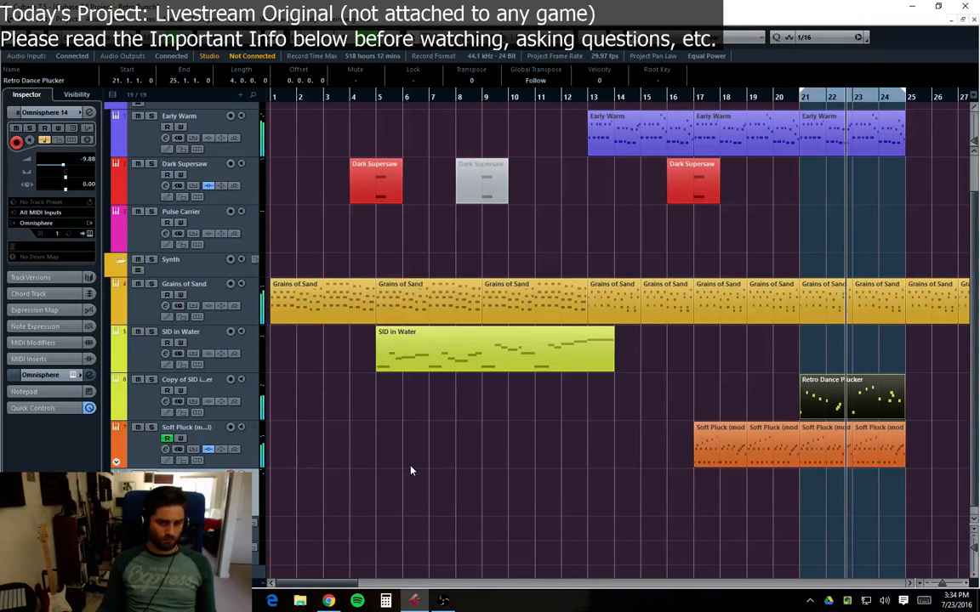
scroll(680, 340, right, 6)
scroll(737, 254, up, 2)
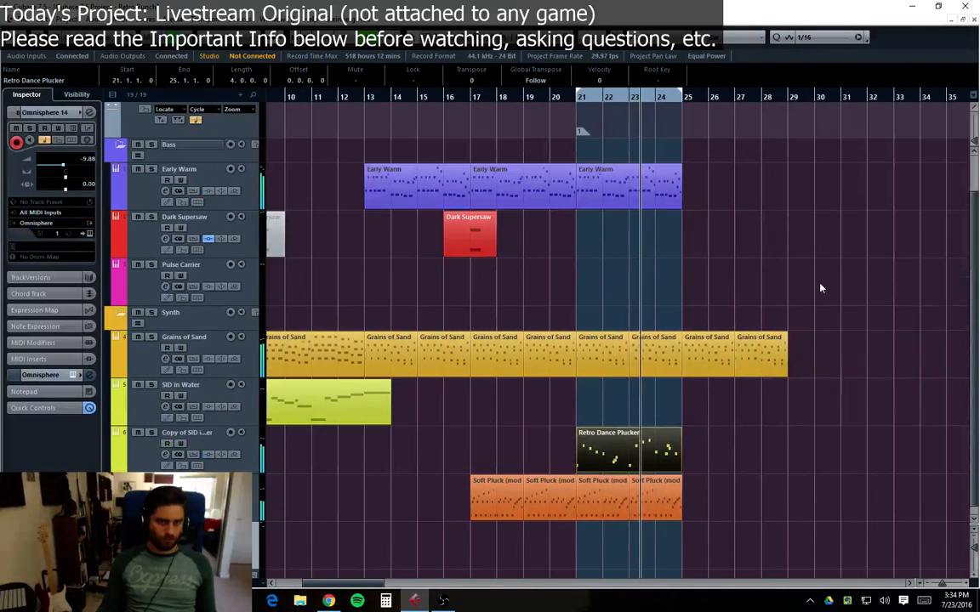
click(667, 189)
key(ctrl+d)
scroll(748, 417, down, 1)
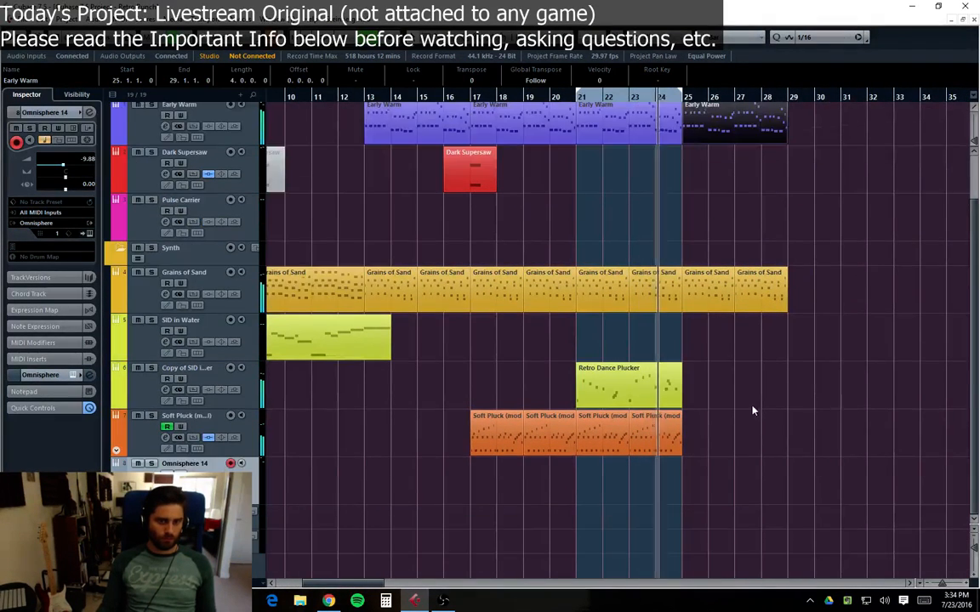
Step: Duplicate the last two Soft Pluck parts to fill bars 25–28
drag(736, 440, 623, 447)
key(ctrl+d)
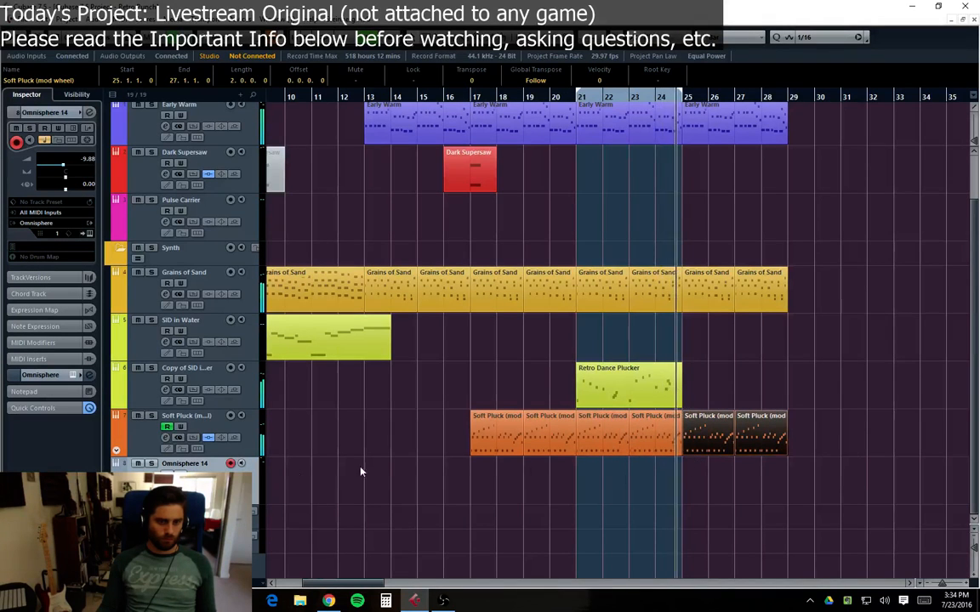
click(116, 450)
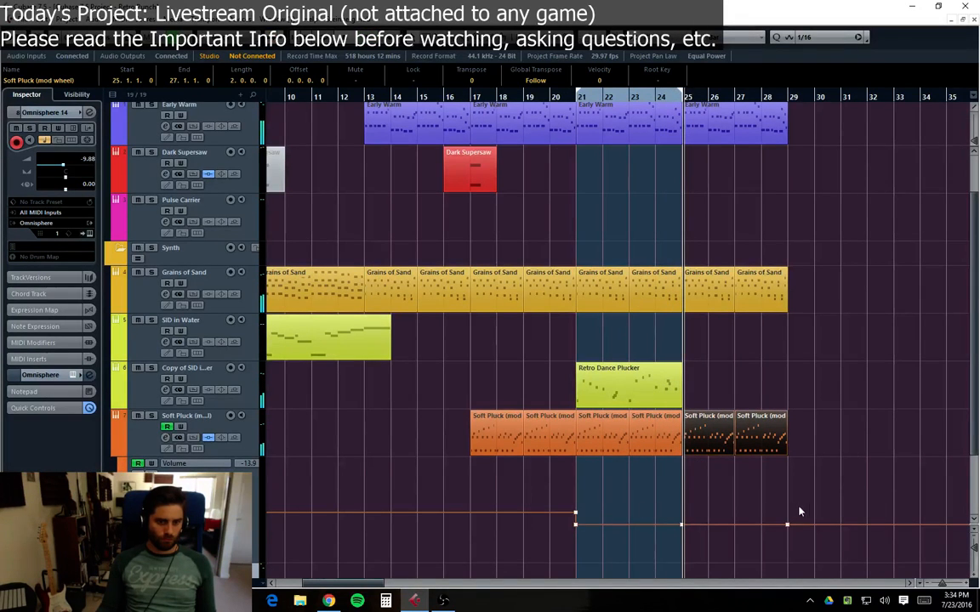
click(120, 454)
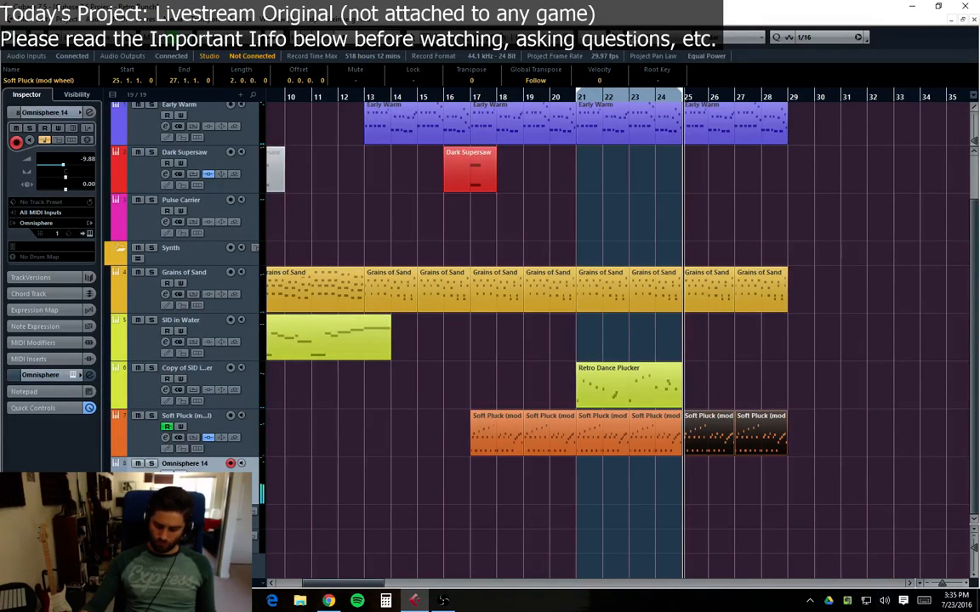
key(super+d)
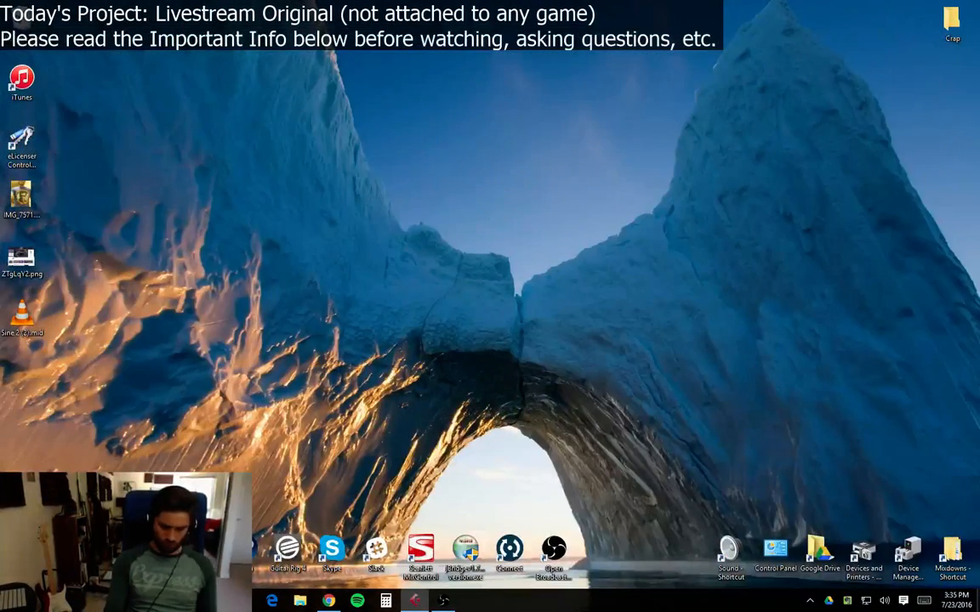
key(super+d)
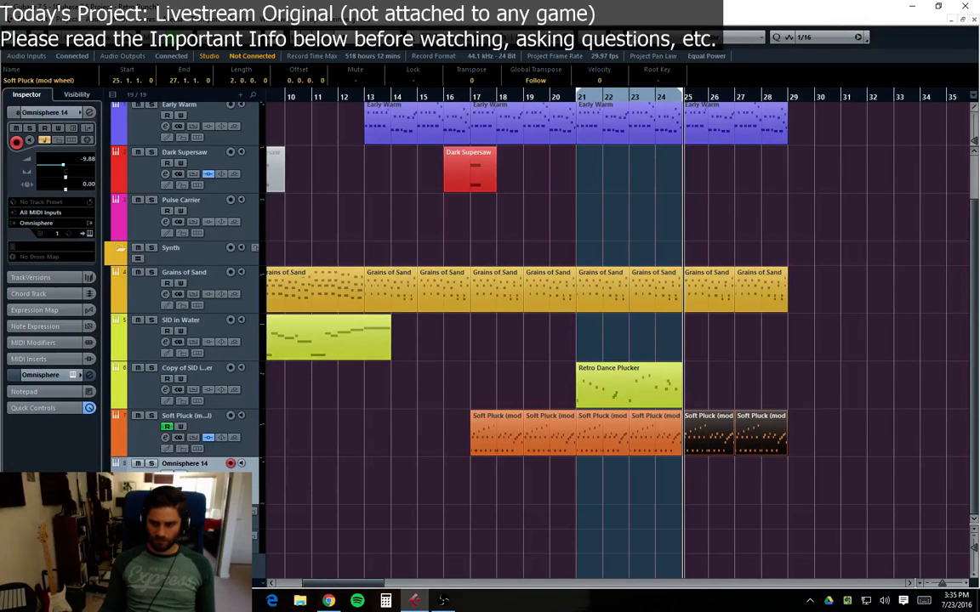
Step: Play the arrangement from bar 23
click(860, 443)
click(626, 97)
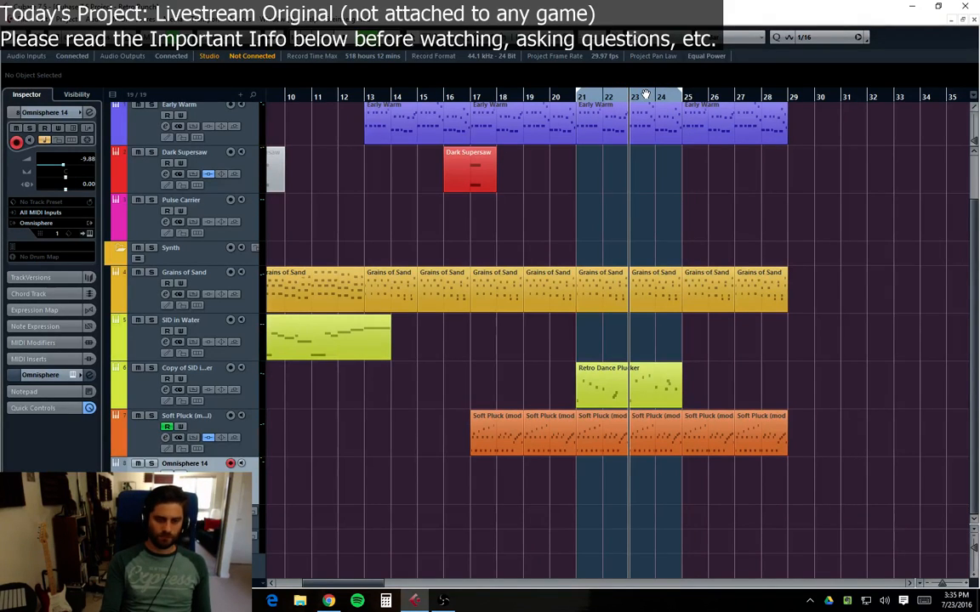
key(space)
Step: Lower the Omnisphere 14 channel fader to about -15.6 dB
key(e)
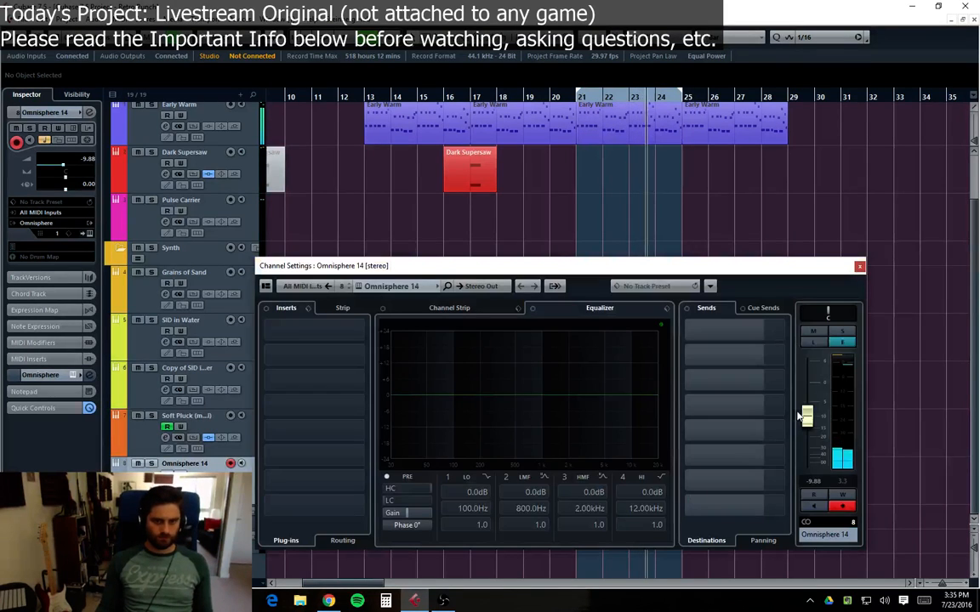
drag(804, 416, 804, 429)
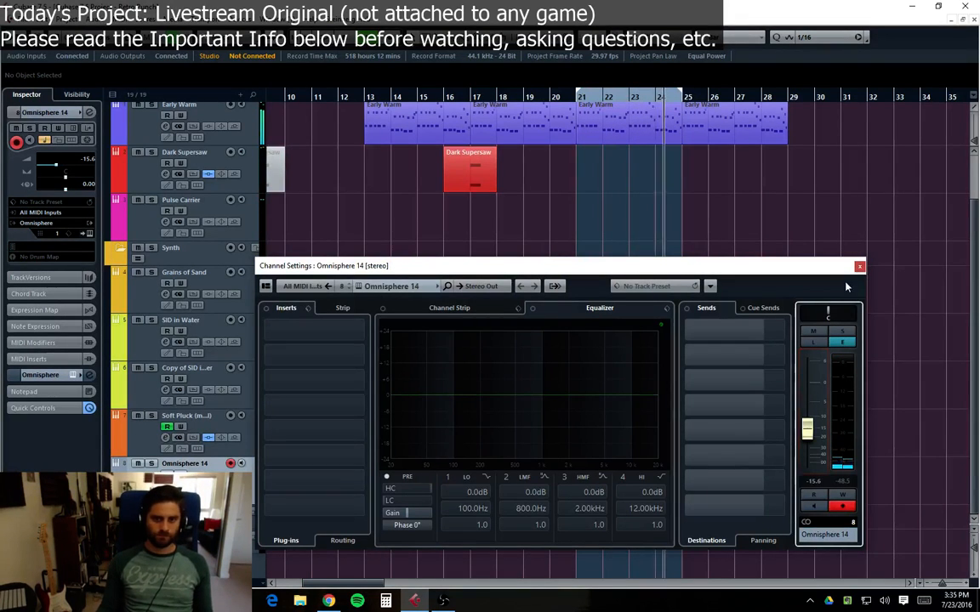
click(859, 267)
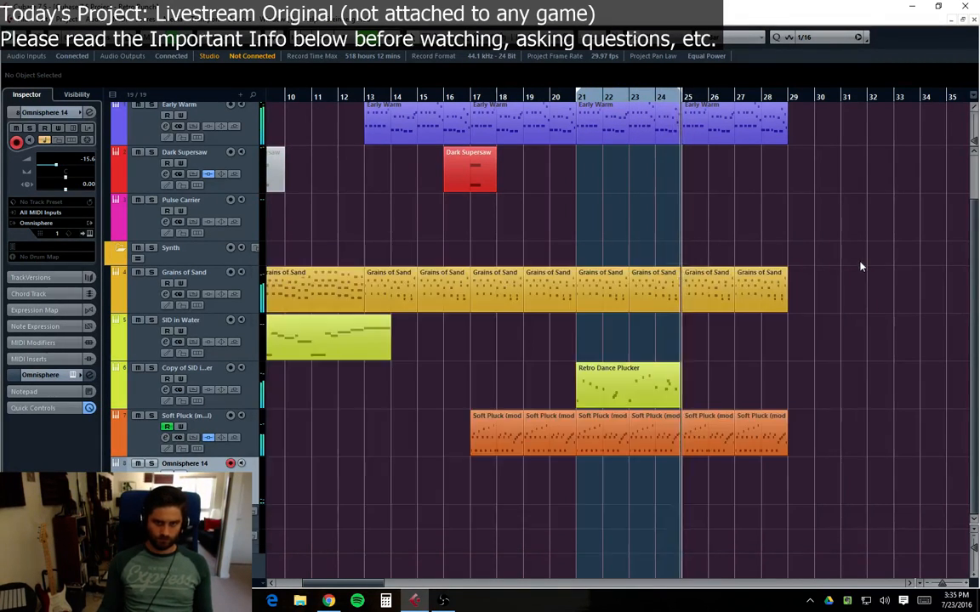
Step: Audition the arrangement again from bars 24, 23 and 21
key(space)
click(655, 99)
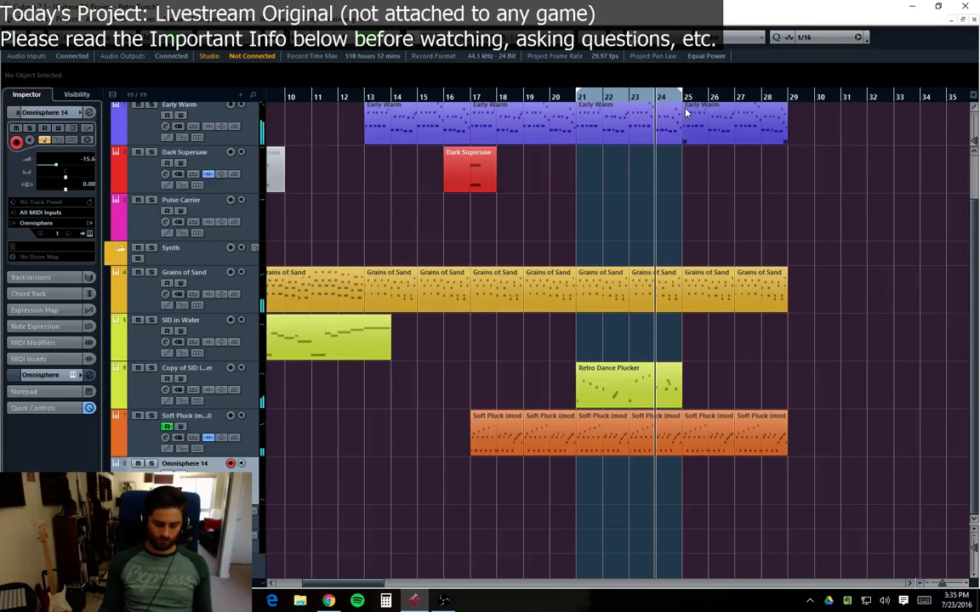
key(space)
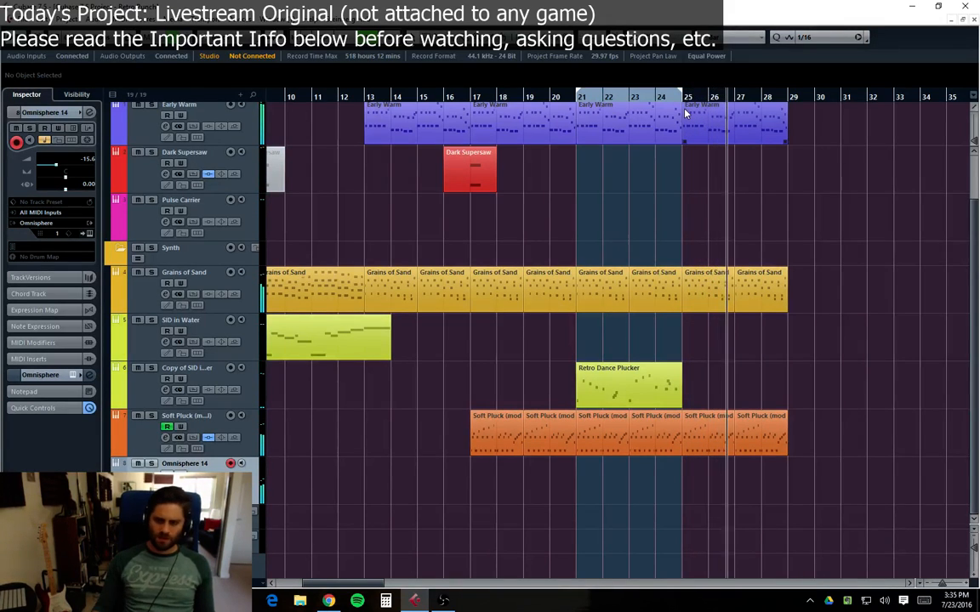
click(630, 100)
click(630, 407)
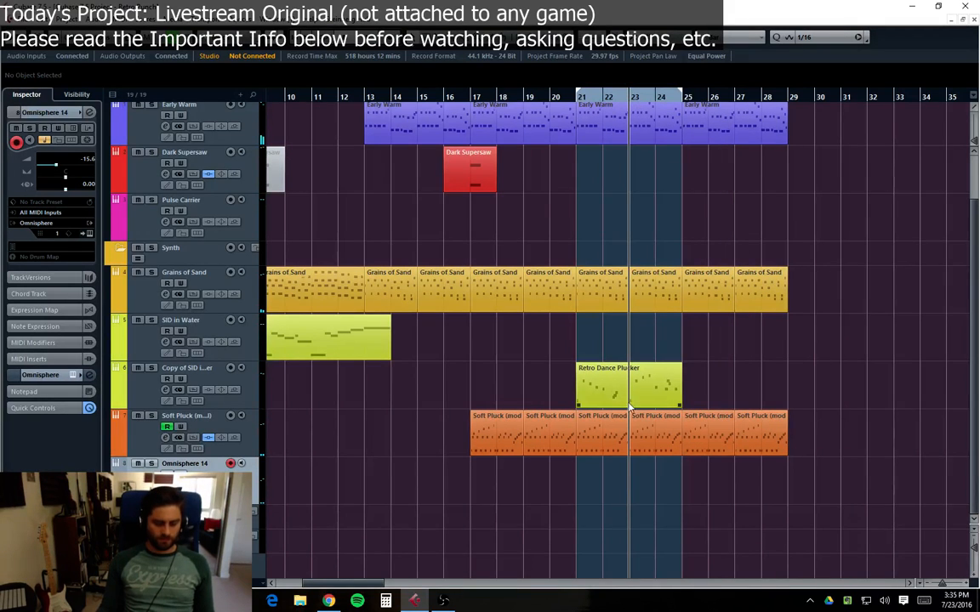
click(641, 425)
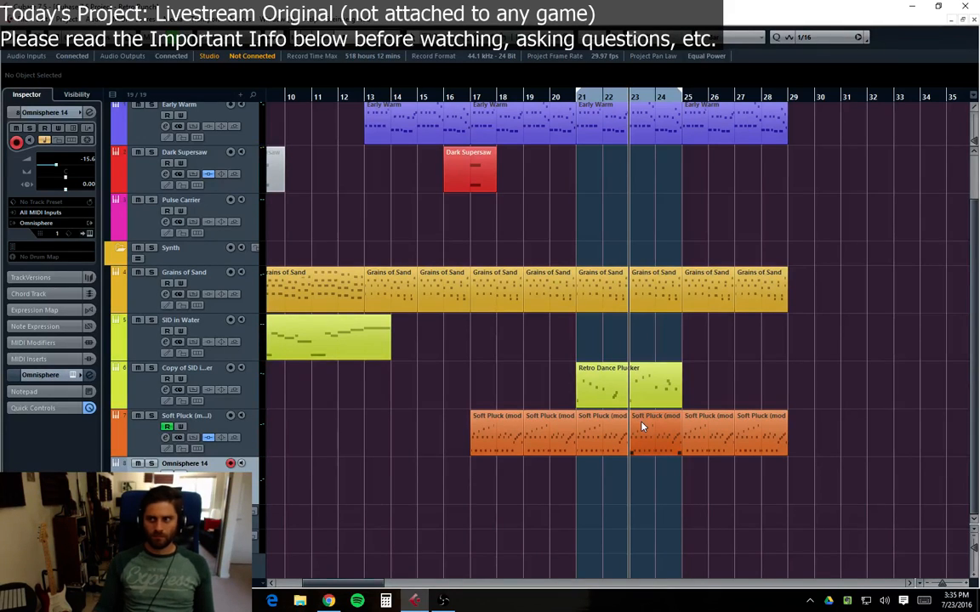
click(733, 469)
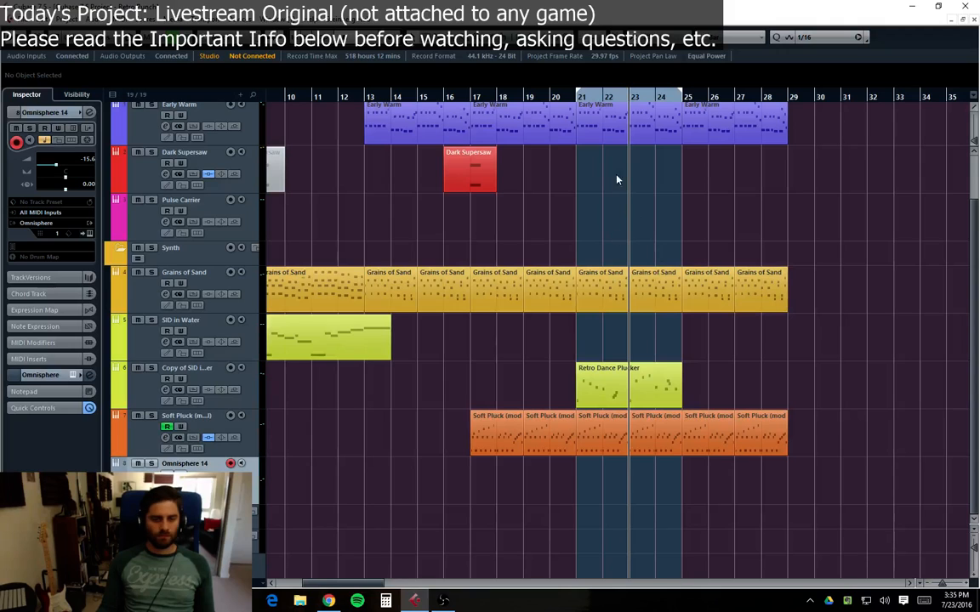
click(582, 98)
key(space)
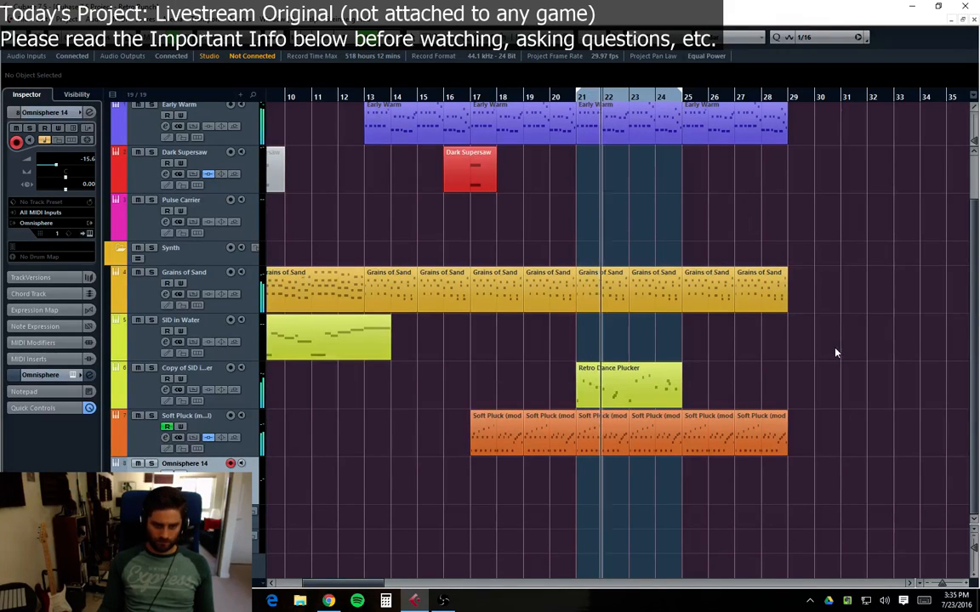
Step: Raise the Omnisphere 14 channel fader to about -12.5 dB
key(e)
drag(808, 423, 809, 412)
key(Escape)
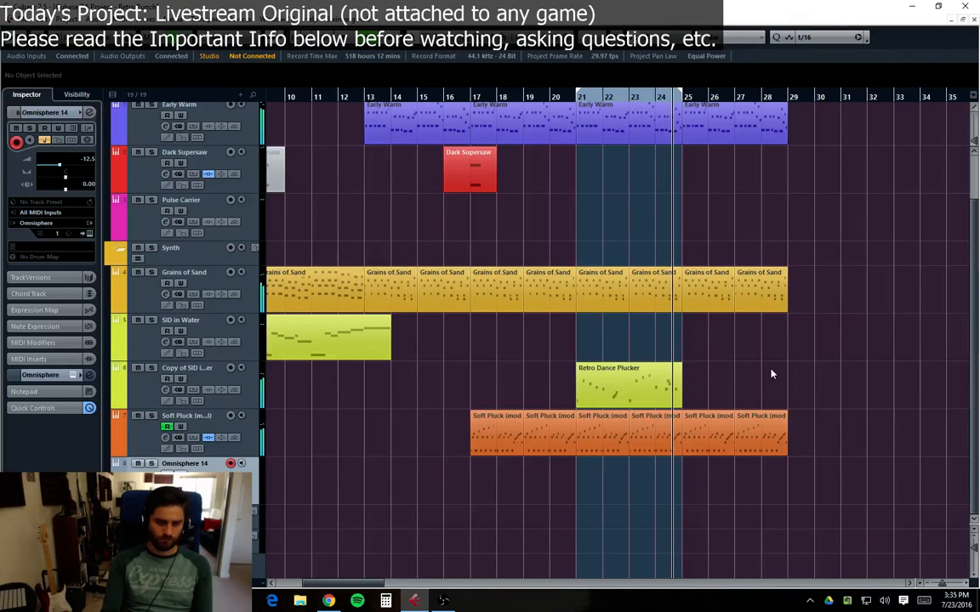
Step: Record a melody on the Omnisphere 14 track starting at bar 24
key(KP_Multiply)
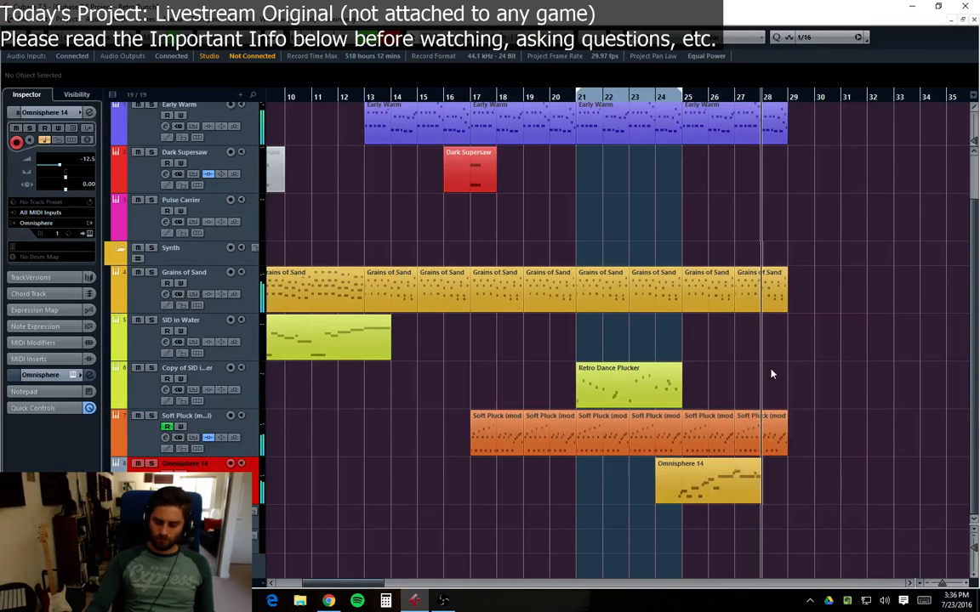
key(space)
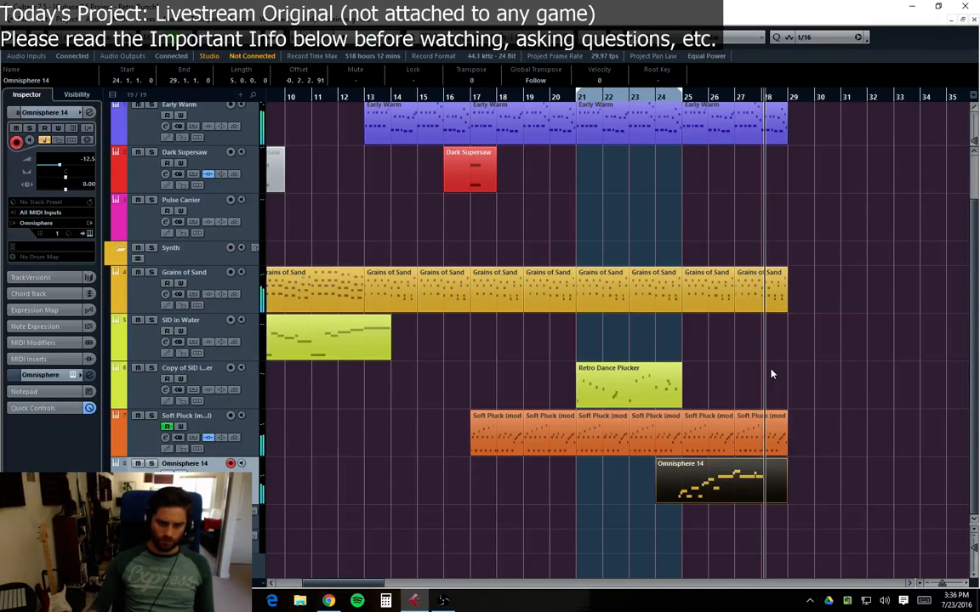
Step: Open the recorded Omnisphere 14 part in the Key Editor and delete a group of unwanted notes
double_click(729, 491)
drag(773, 157, 646, 284)
key(Delete)
scroll(500, 272, left, 5)
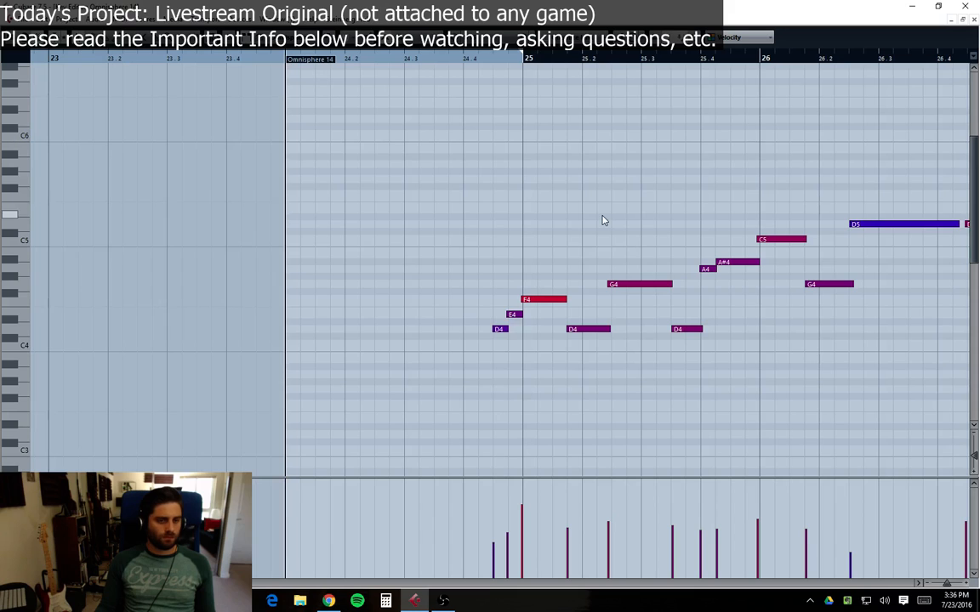
Step: Select all notes in the Omnisphere 14 part, quantize them, and play them back
key(space)
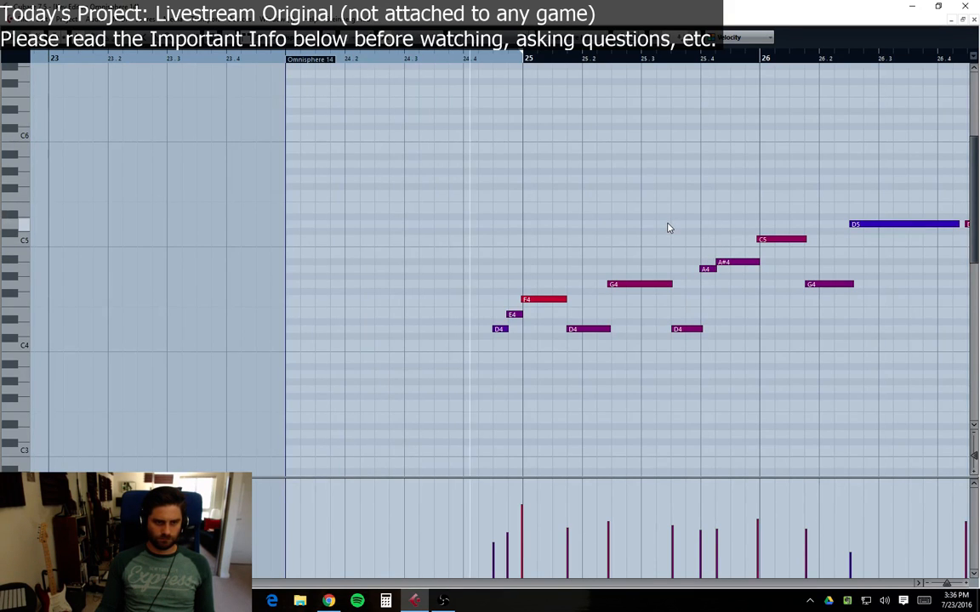
key(ctrl+a)
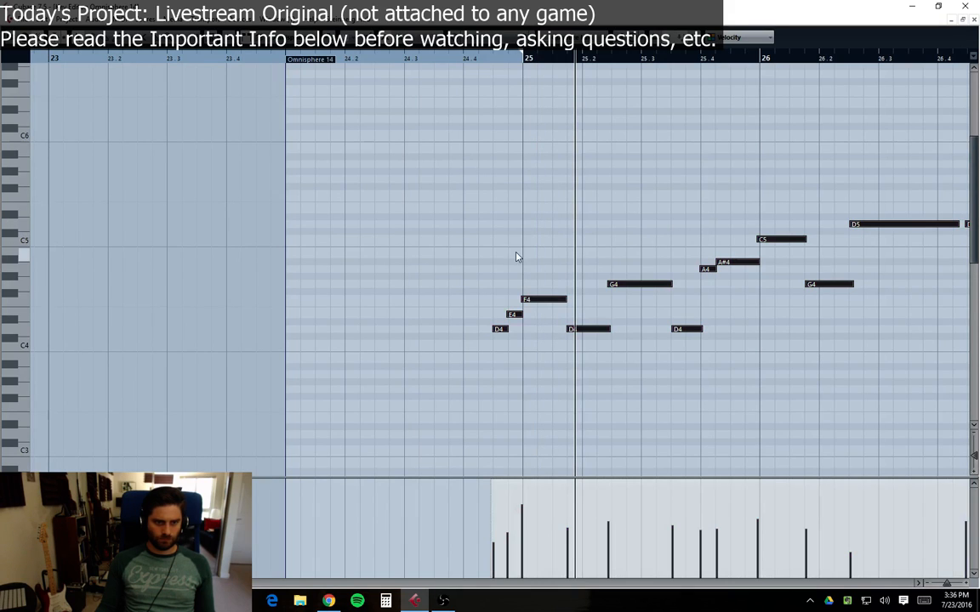
key(q)
key(space)
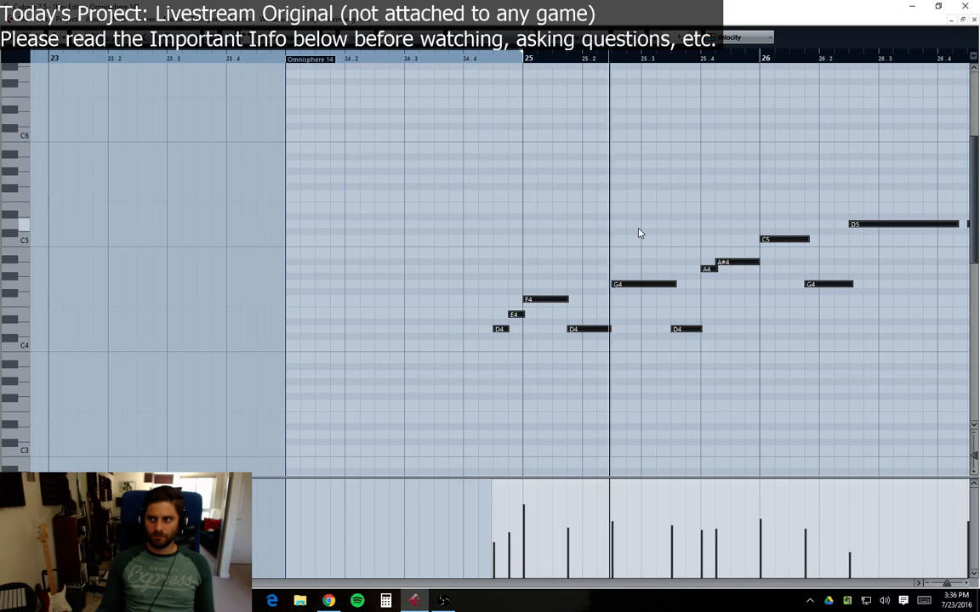
Step: Lengthen the second D4 note slightly and undo a length change made to the A#4 note
click(648, 358)
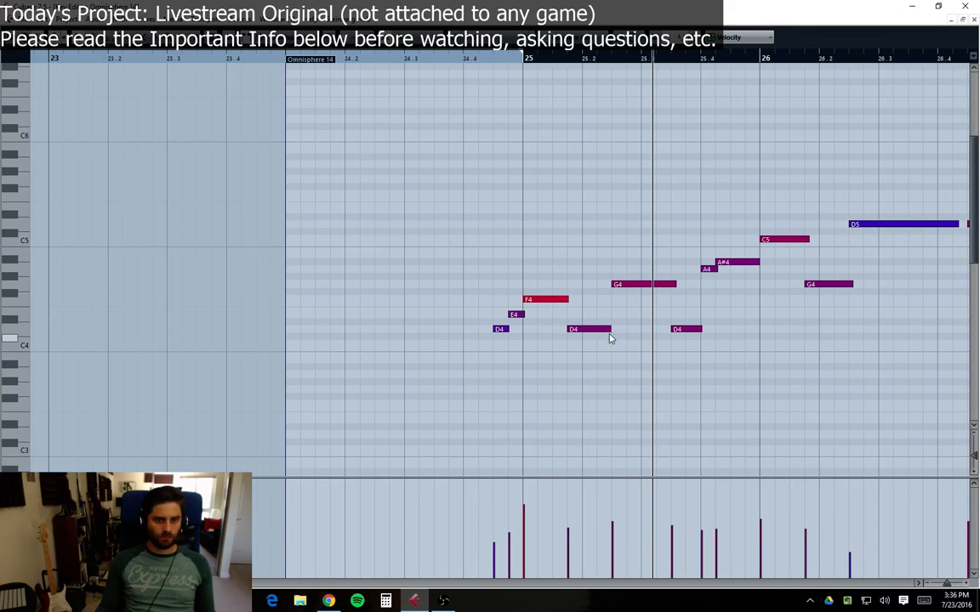
drag(609, 328, 627, 329)
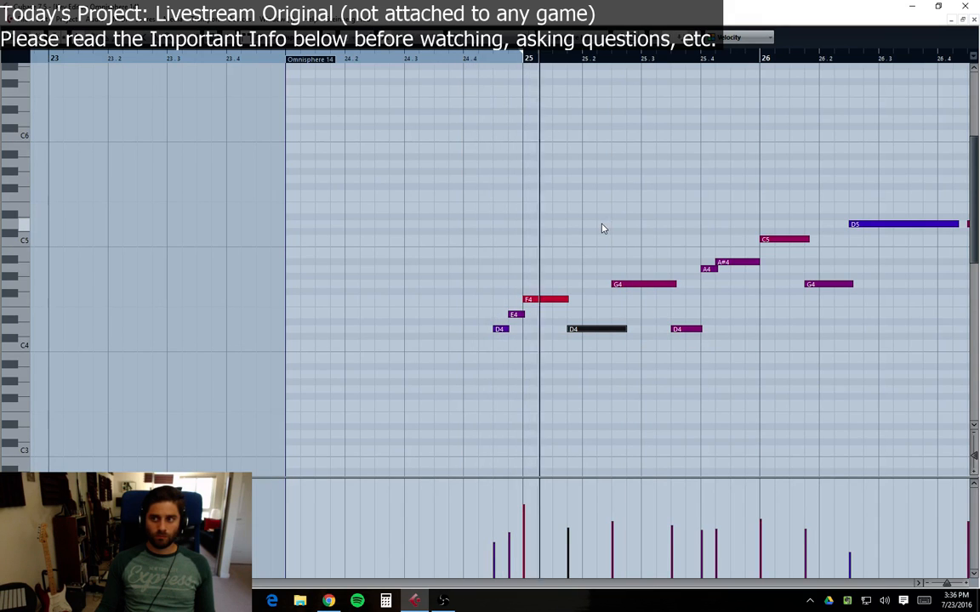
mouse_move(758, 263)
mouse_down()
mouse_move(732, 263)
mouse_move(762, 264)
mouse_up()
click(738, 254)
key(ctrl+z)
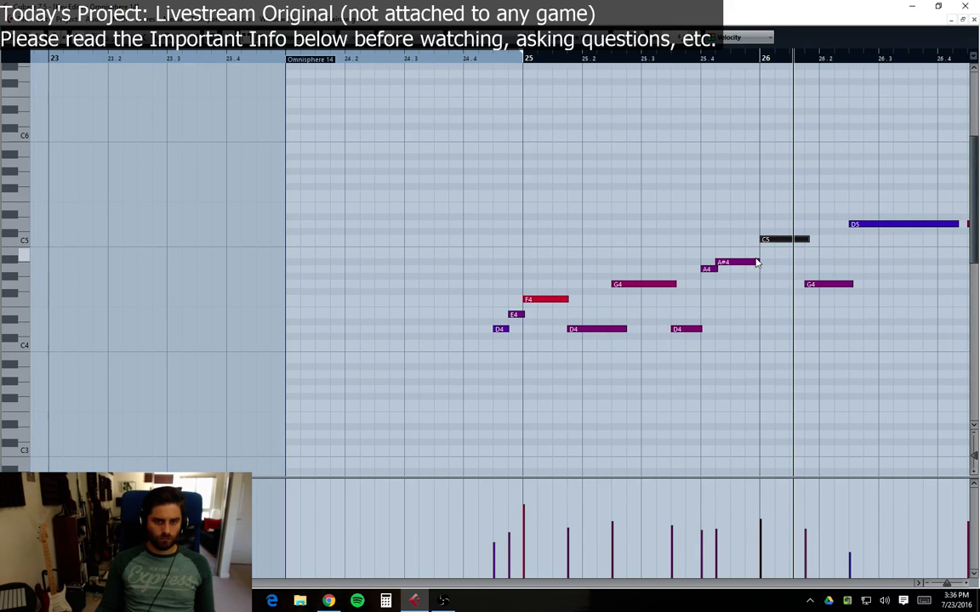
click(757, 261)
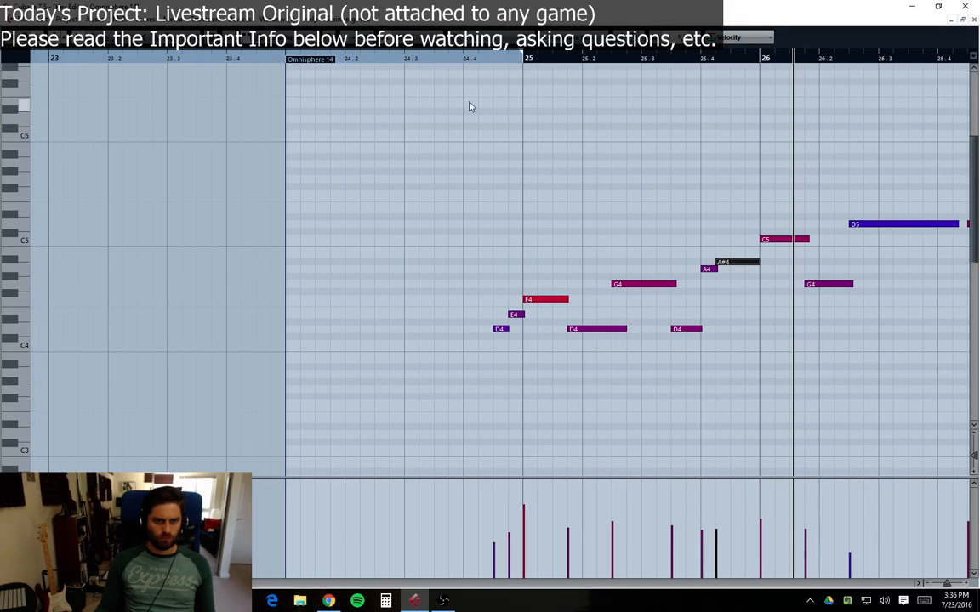
Step: Raise the velocity of the long D5 note in bar 26, then close the Key Editor
click(493, 61)
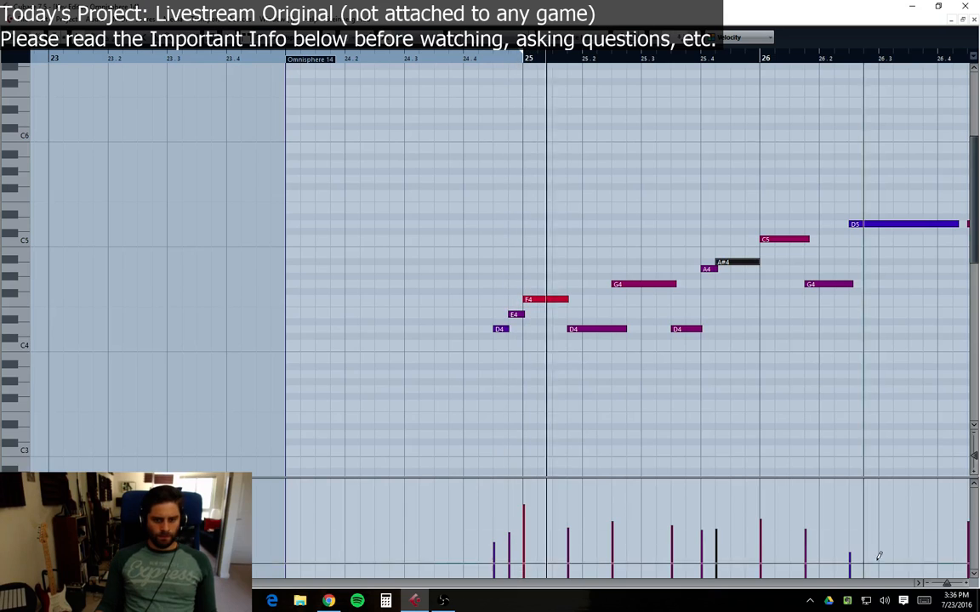
click(919, 584)
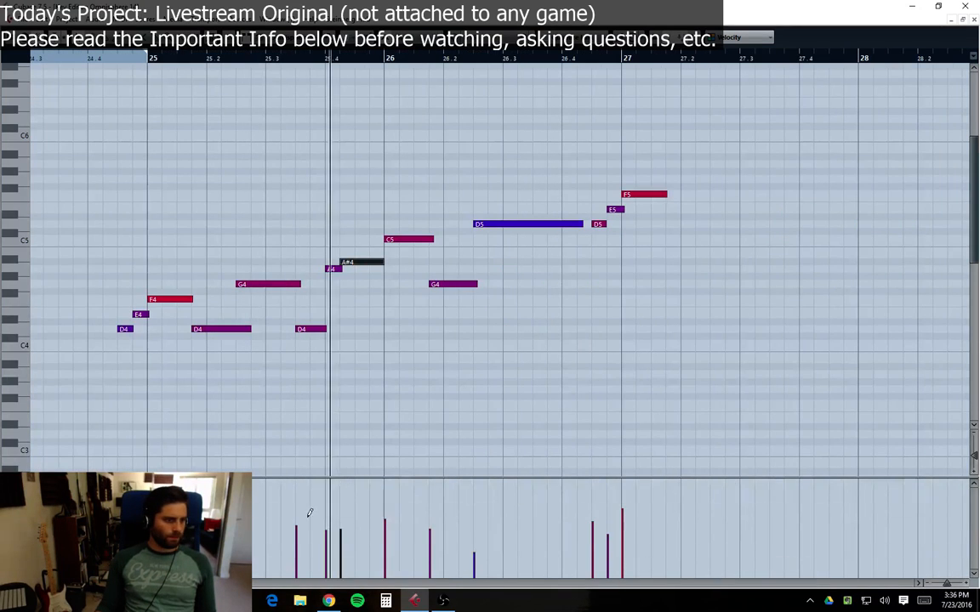
click(489, 521)
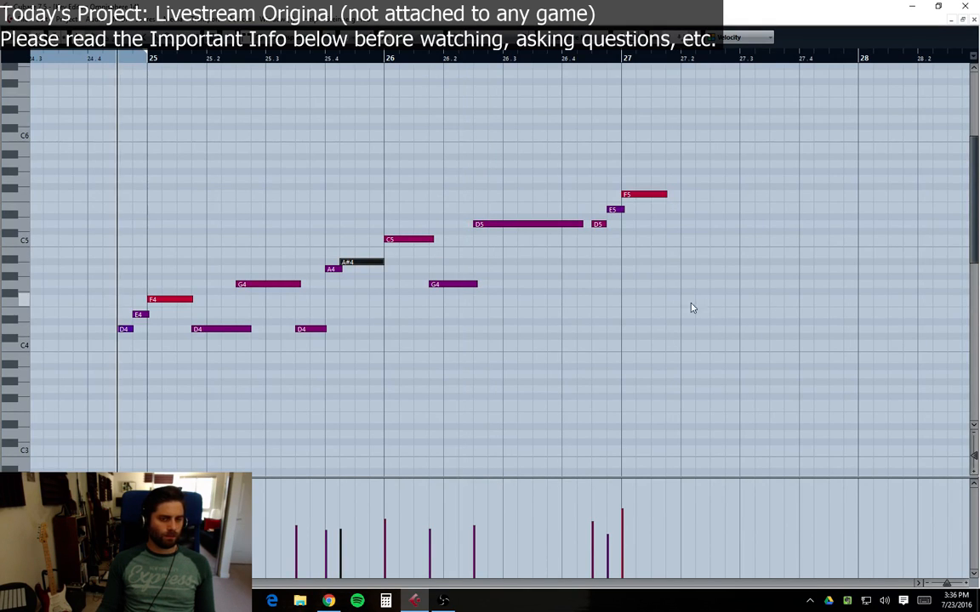
click(974, 19)
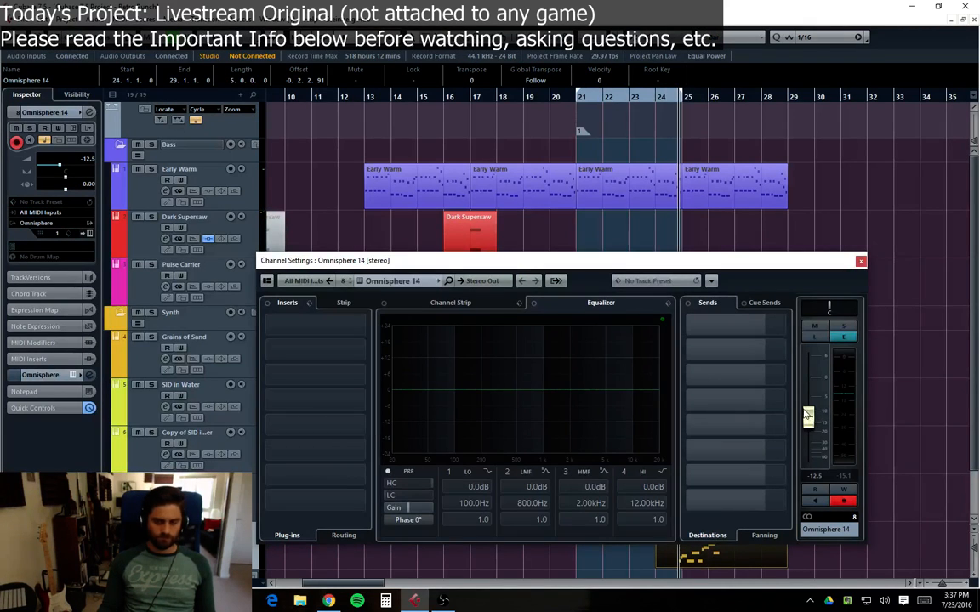
Step: During playback, cut band 3 of the Omnisphere 14 channel EQ to -7.0 dB at about 1.30 kHz
key(Escape)
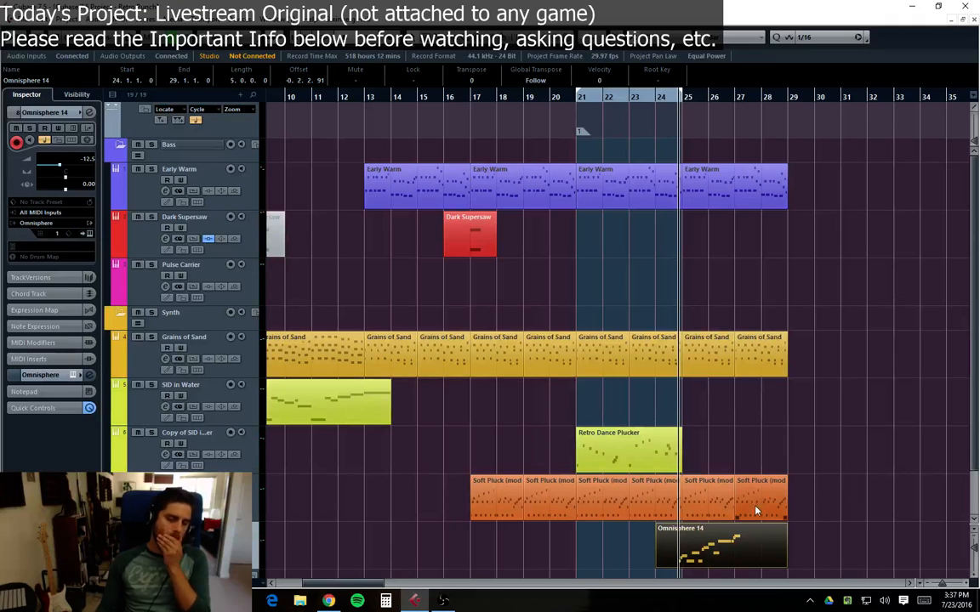
key(e)
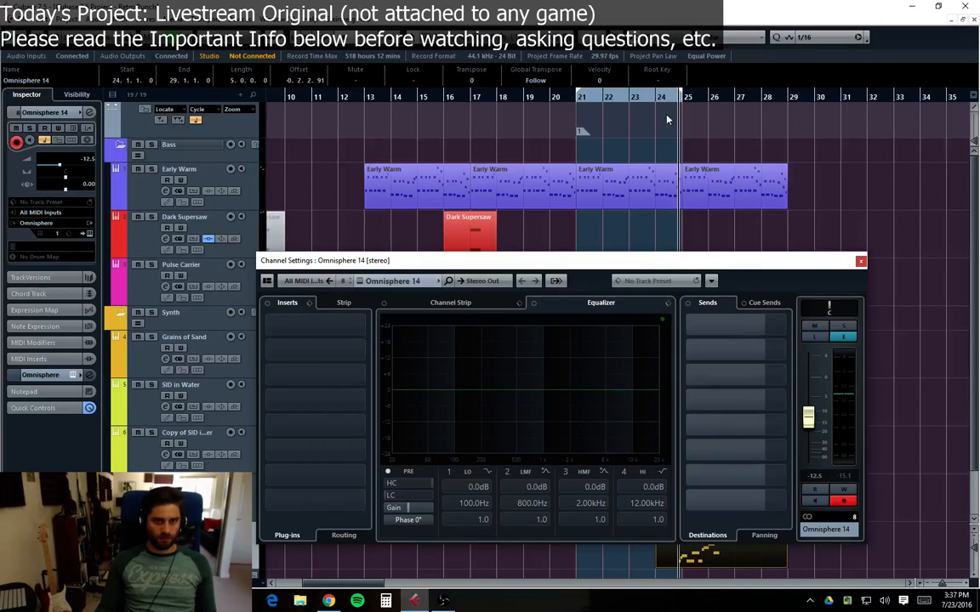
key(space)
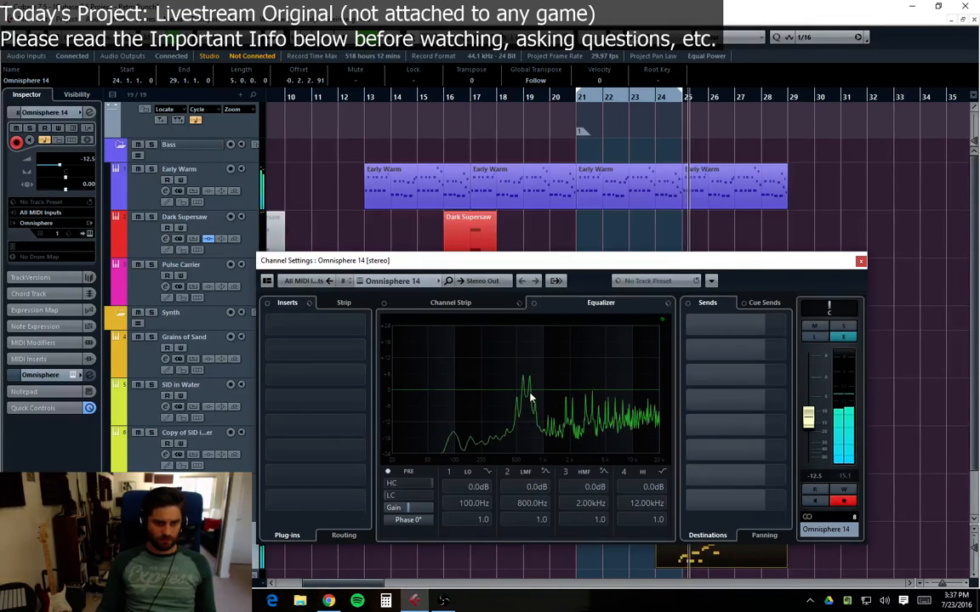
drag(568, 392, 556, 412)
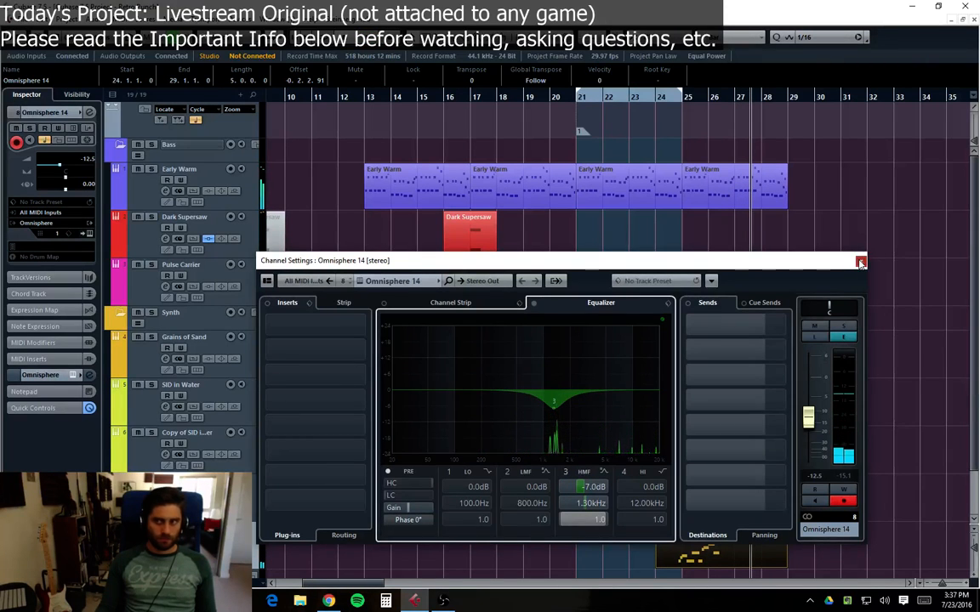
click(860, 262)
Step: Reopen the Omnisphere 14 part and draw a D5 note and a G5 note after the F5 in bar 27
double_click(707, 551)
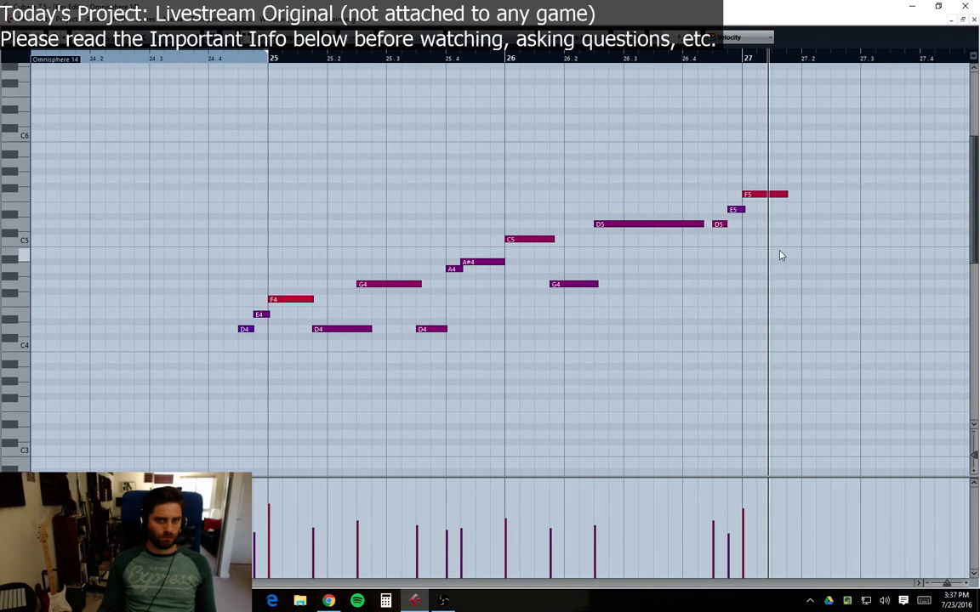
click(776, 224)
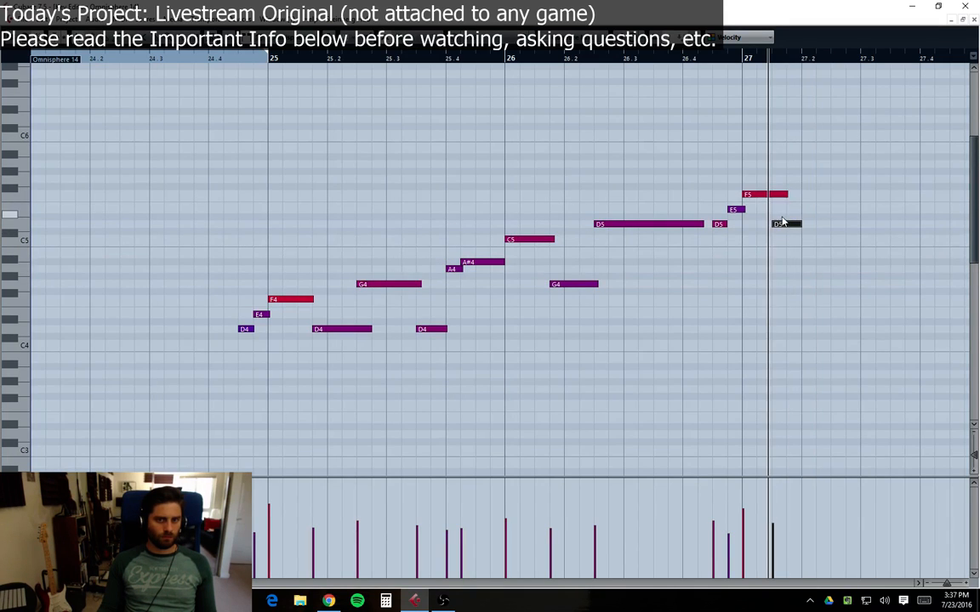
drag(784, 228, 831, 226)
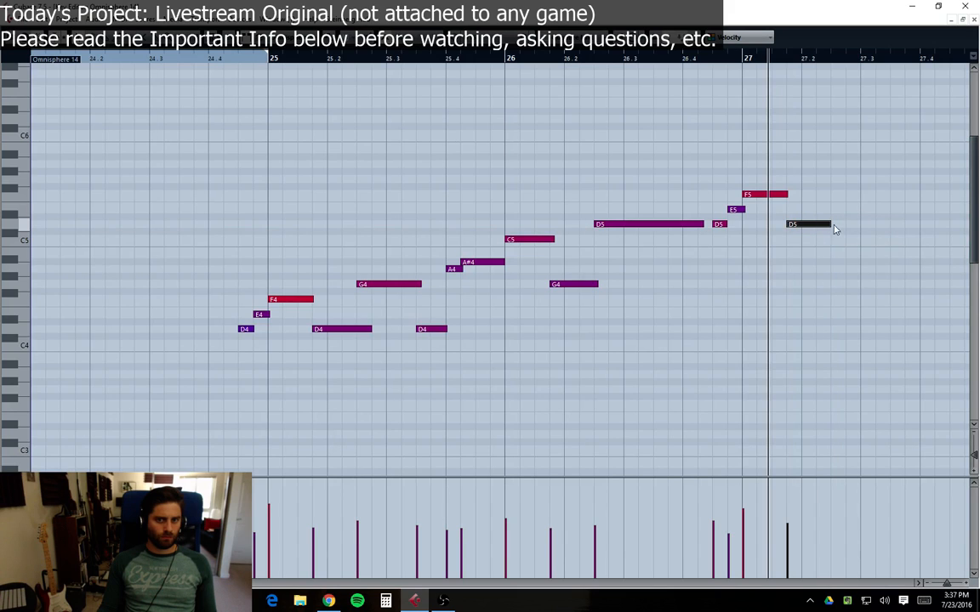
click(743, 62)
key(space)
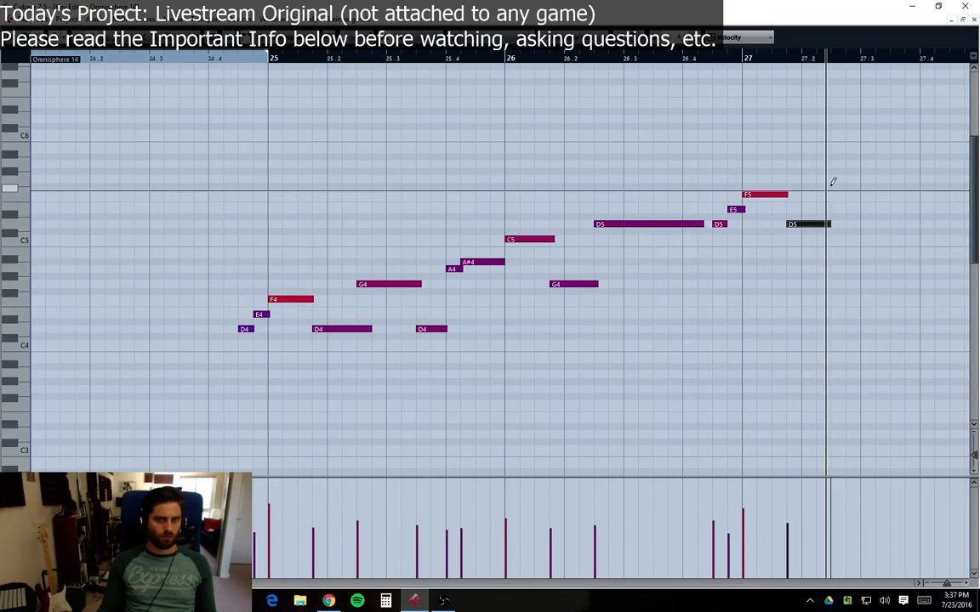
drag(832, 179, 875, 179)
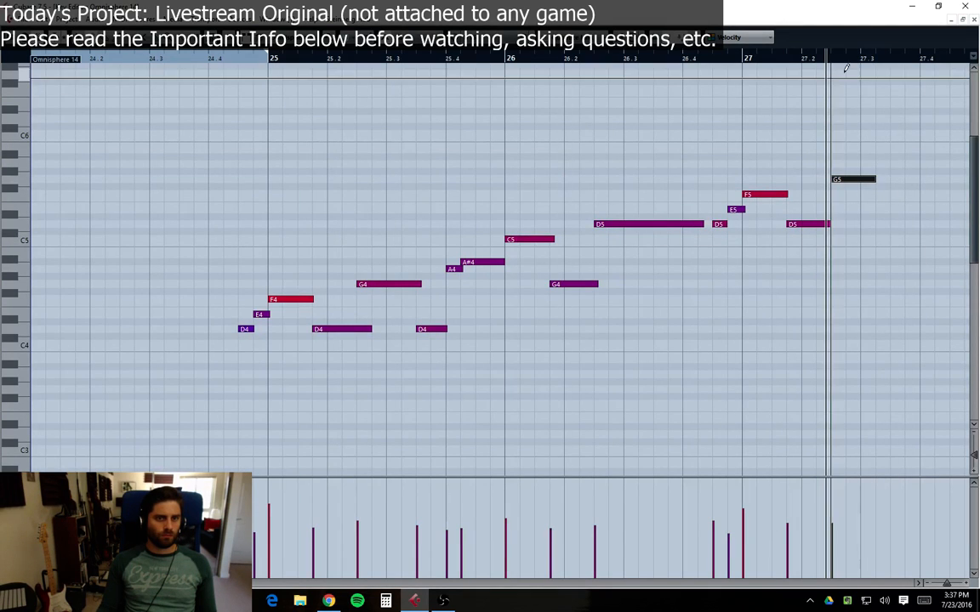
key(space)
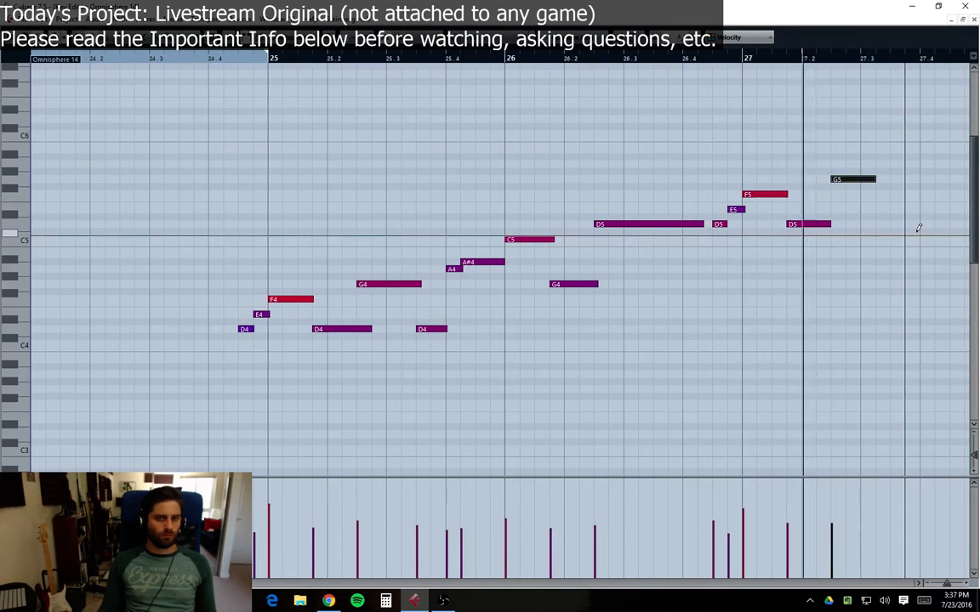
Step: Extend the melody with a rising G5, A5, A#5 run at the end of bar 27
key(space)
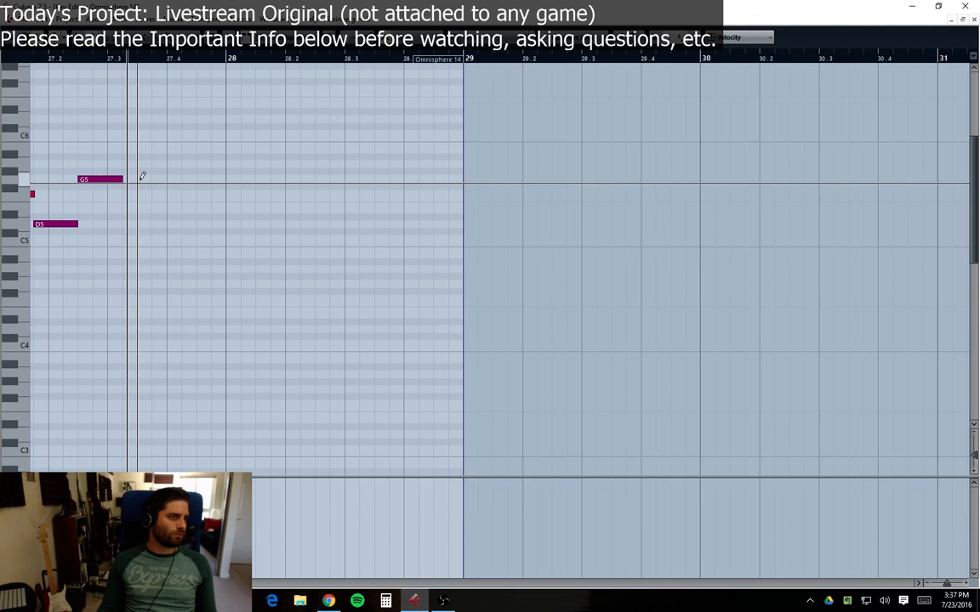
drag(138, 582, 131, 583)
click(320, 57)
key(space)
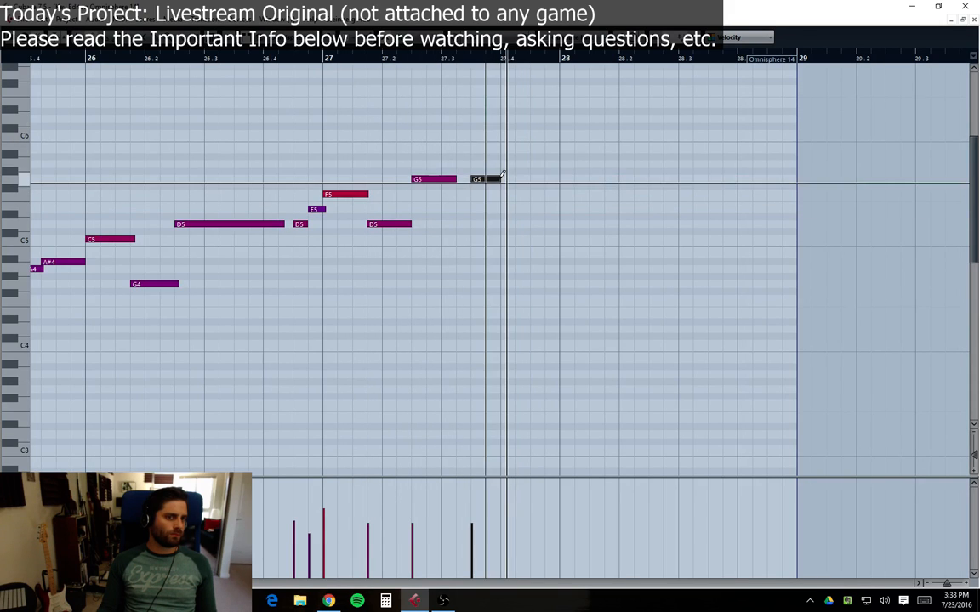
click(505, 179)
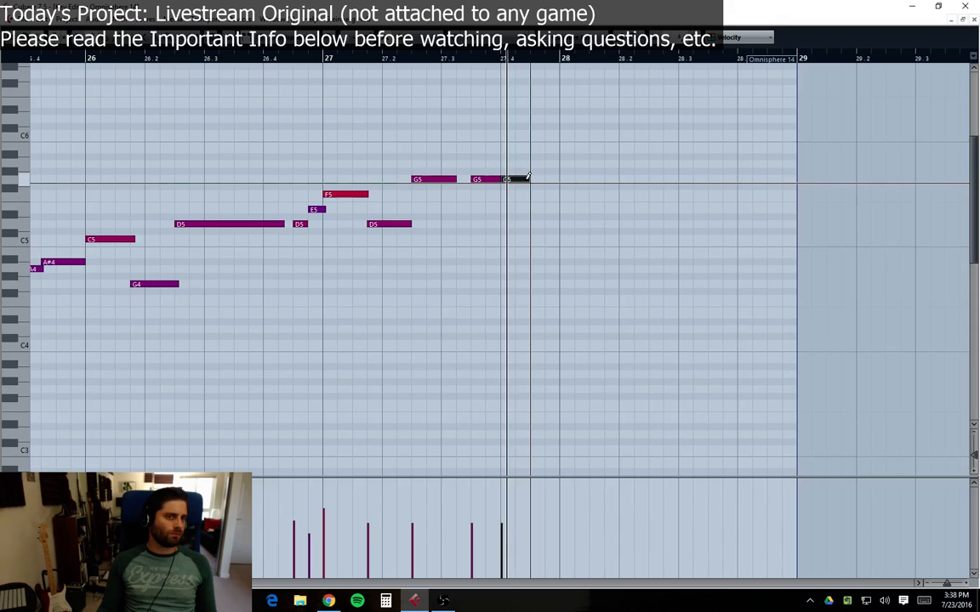
click(515, 164)
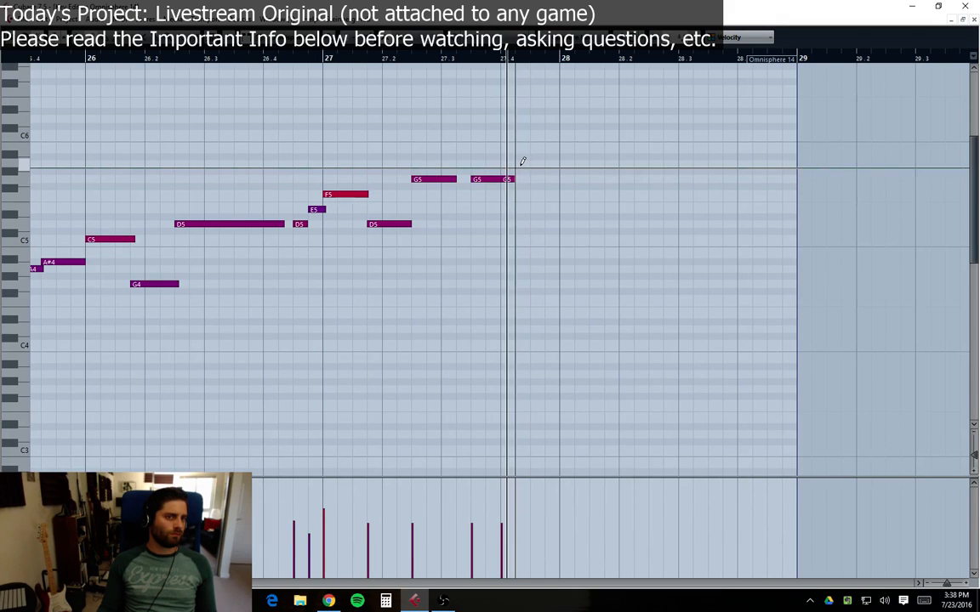
click(520, 164)
click(534, 157)
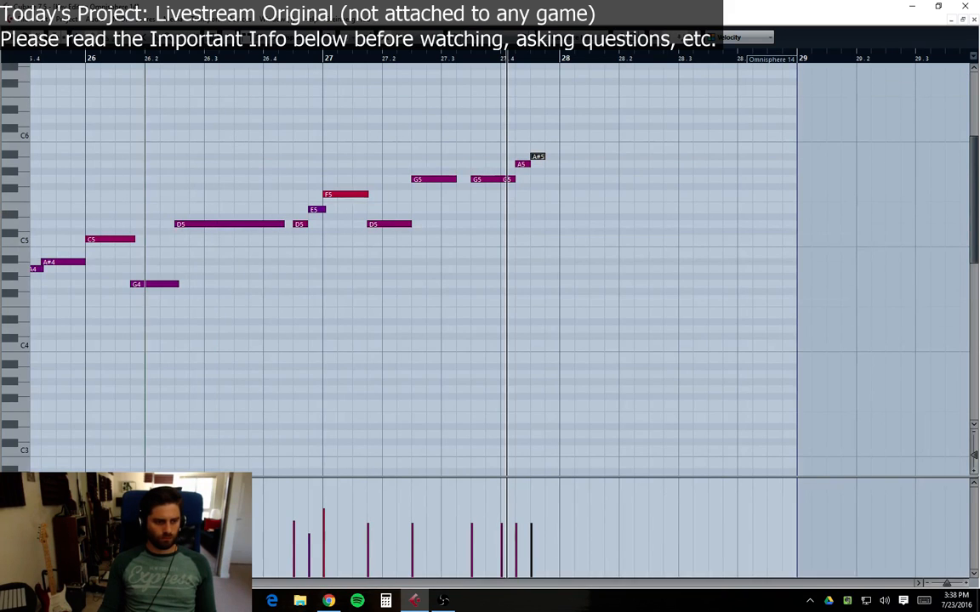
Step: Play back the edited melody from bar 25 and close the Key Editor
drag(145, 583, 135, 583)
click(170, 58)
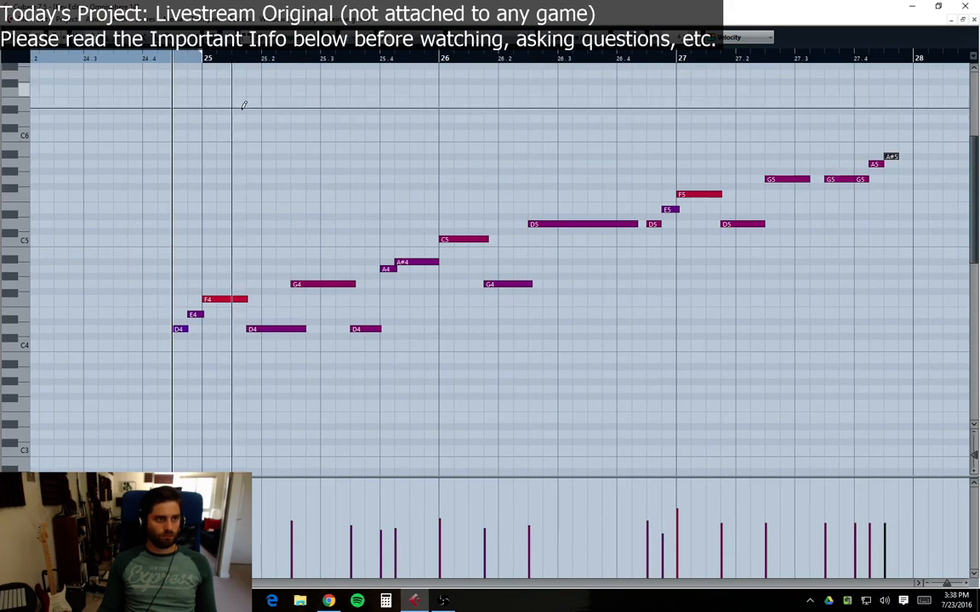
key(space)
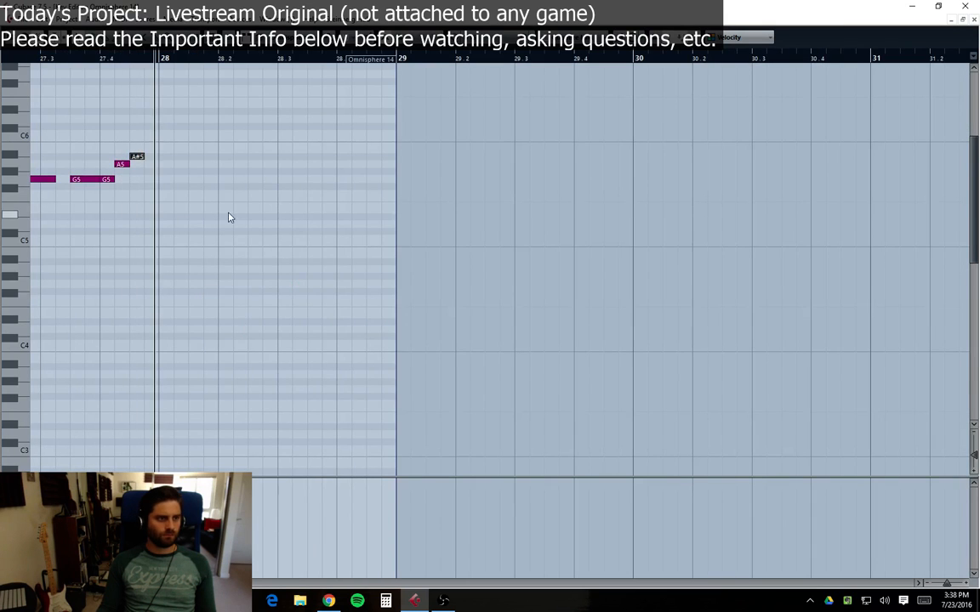
drag(165, 583, 155, 583)
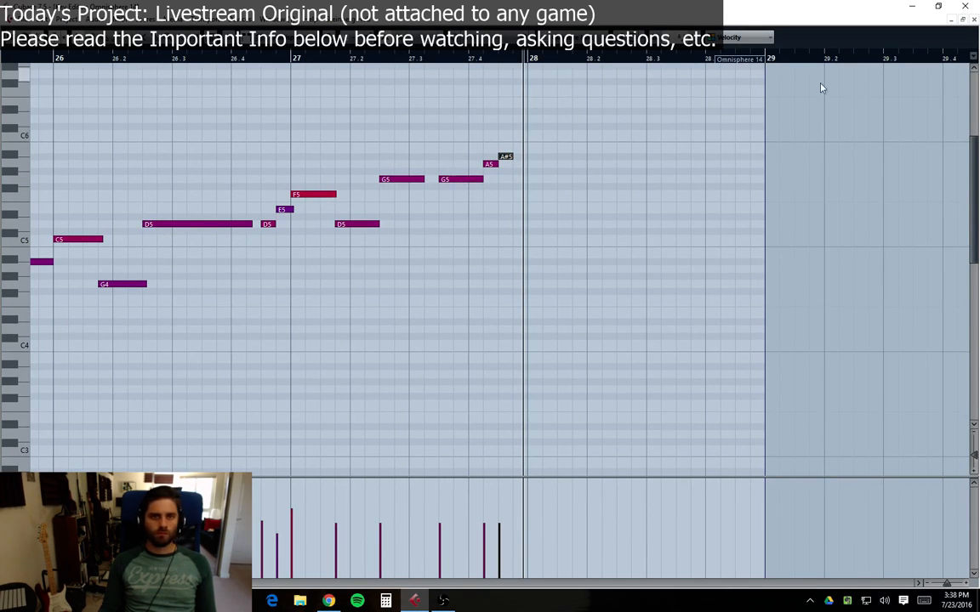
click(974, 20)
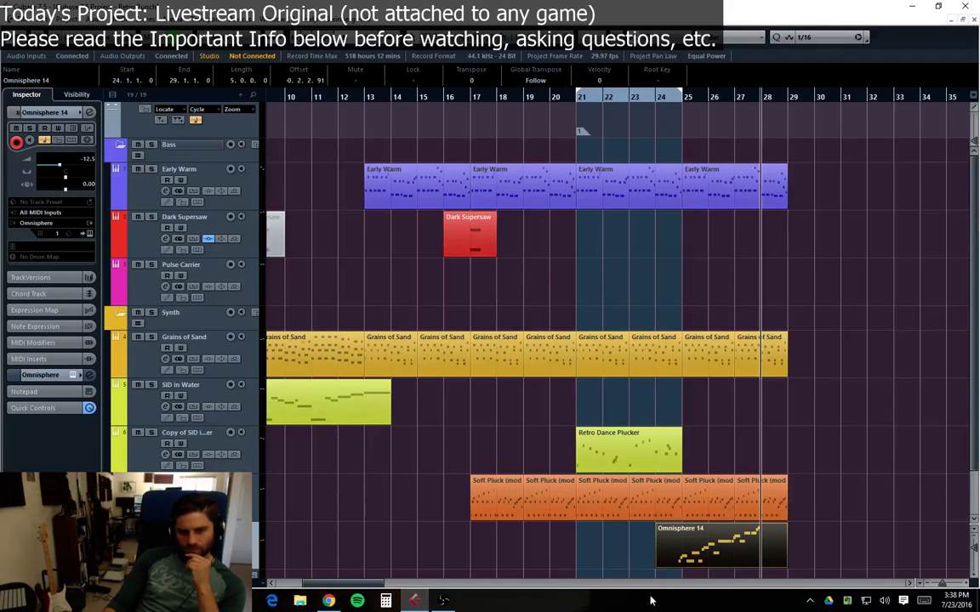
Step: Open the Omnisphere 14 part in the Key Editor, select all its notes, and close the editor
double_click(744, 533)
key(ctrl+a)
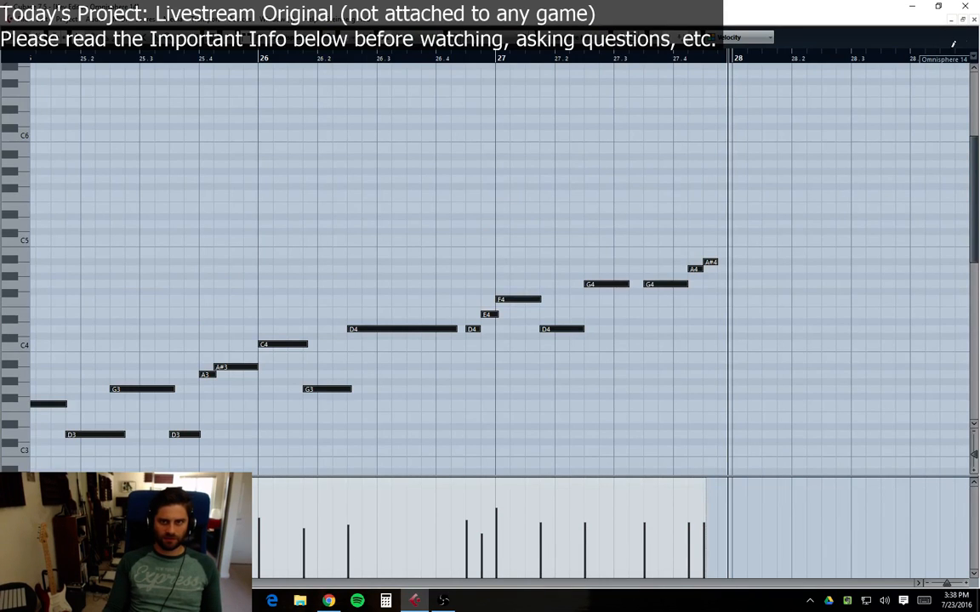
click(973, 20)
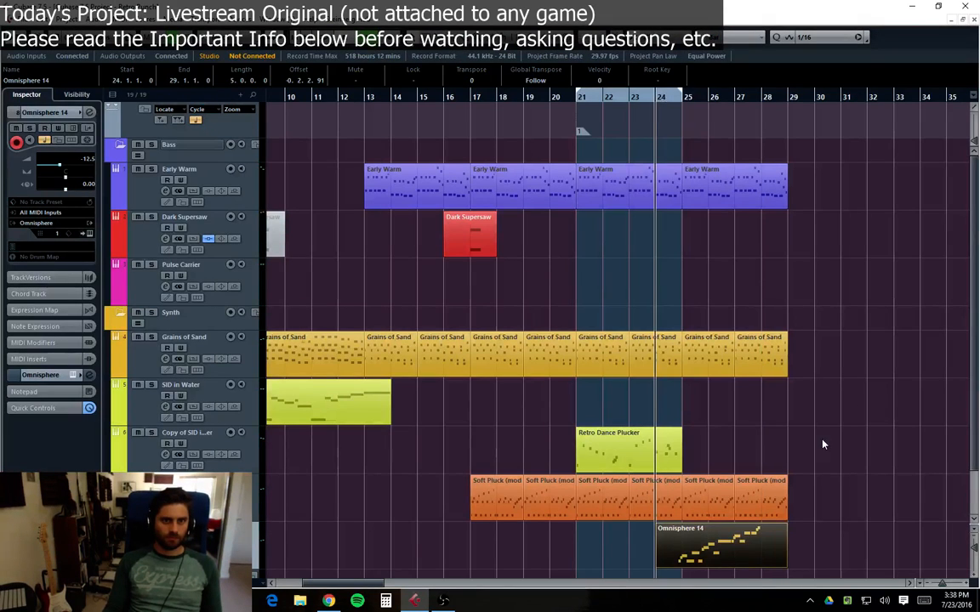
Step: Select the Omnisphere 14 part in the arrangement
scroll(769, 460, down, 2)
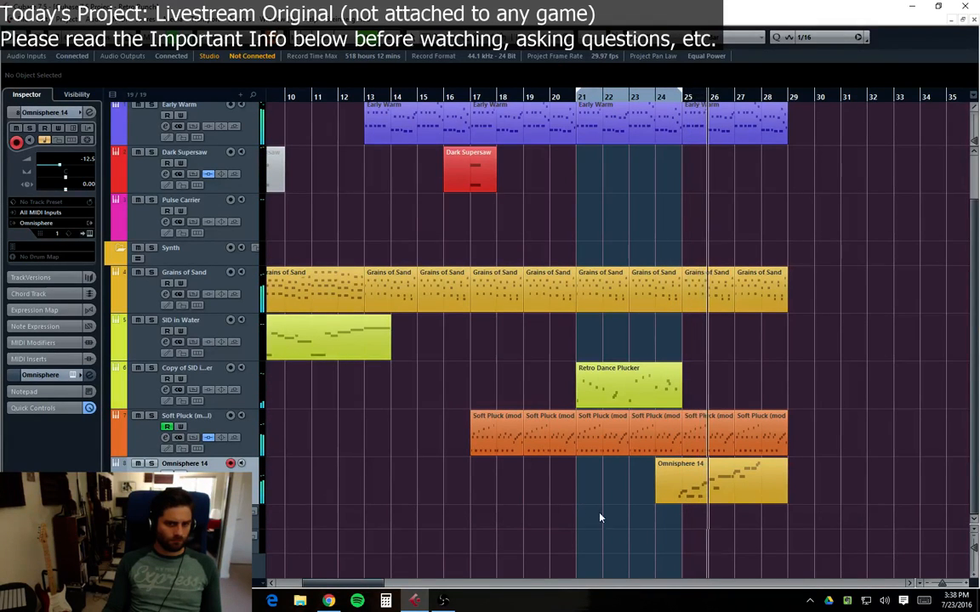
click(672, 488)
click(653, 494)
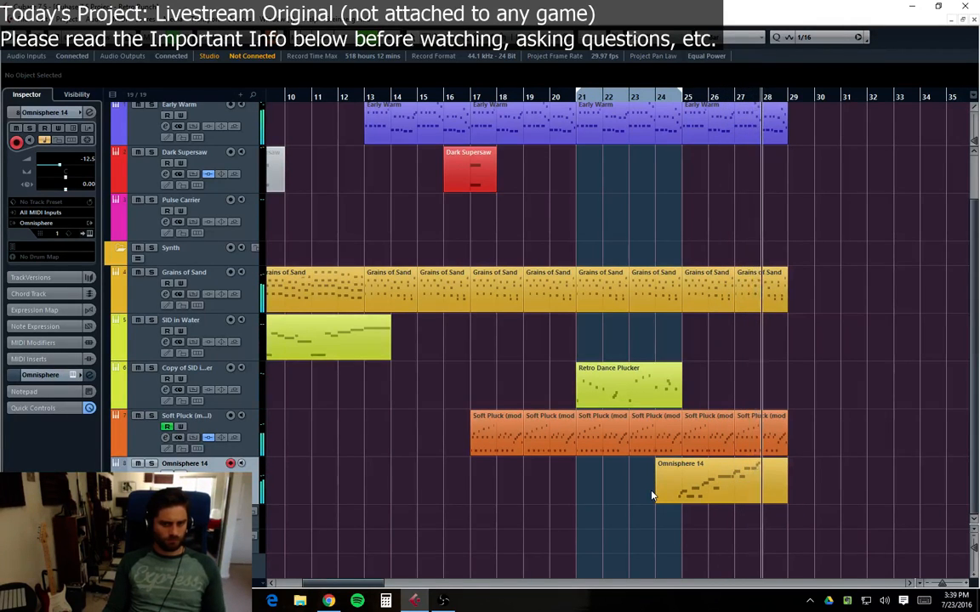
click(742, 478)
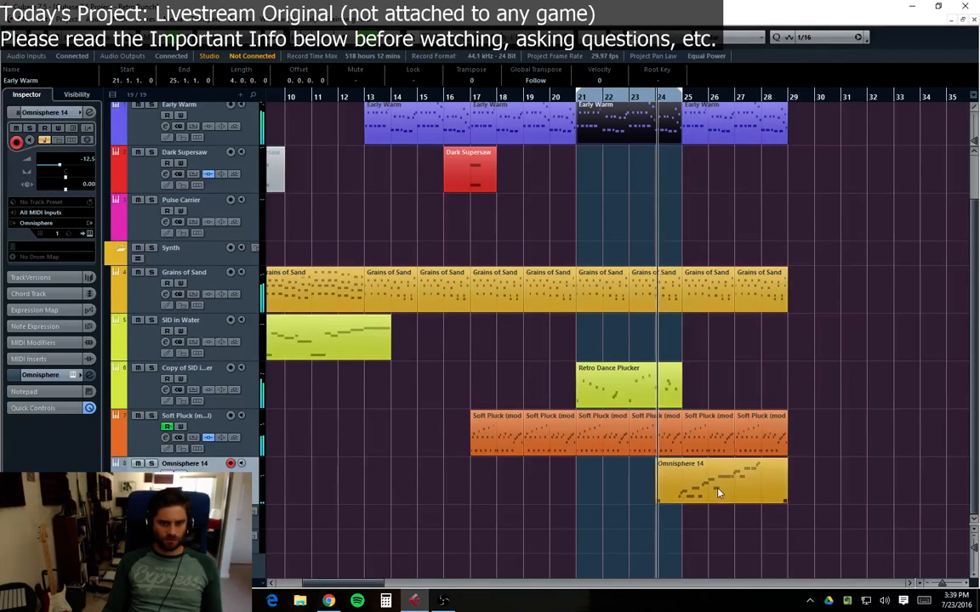
Step: Open the Omnisphere 14 part in the Key Editor and add A3 and G3 notes after the A#3 near the end of bar 25
double_click(749, 489)
drag(96, 584, 97, 584)
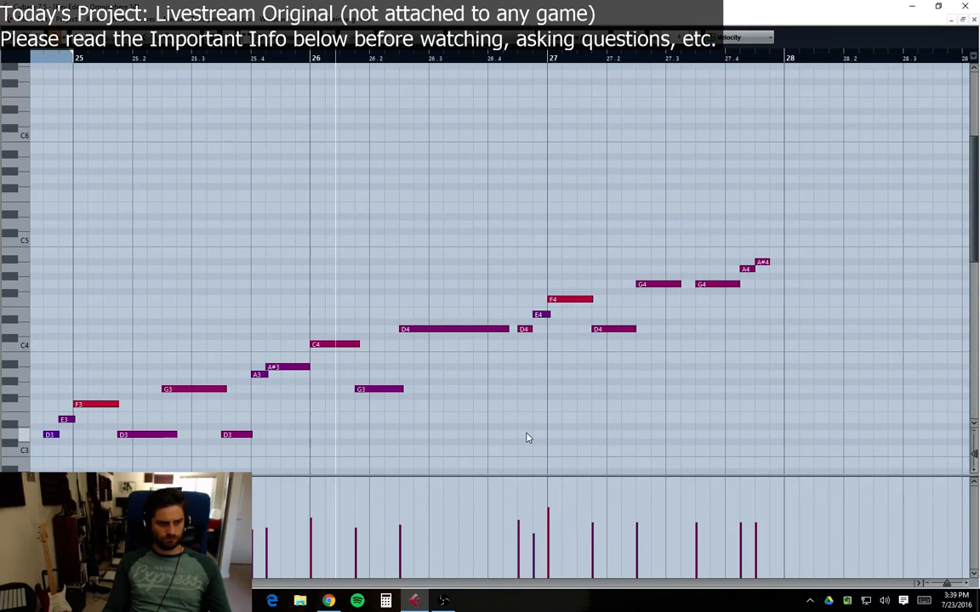
click(287, 374)
click(302, 389)
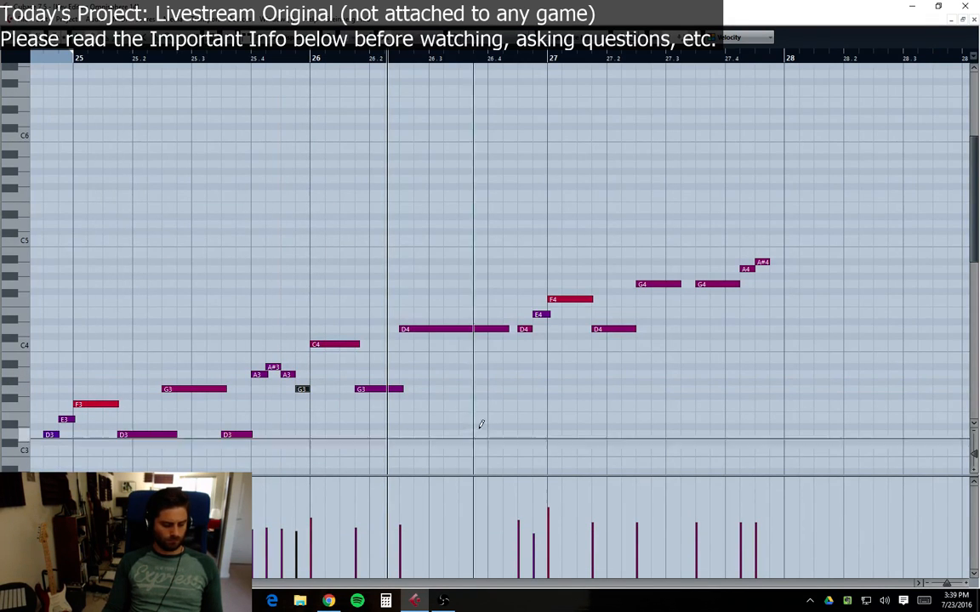
Step: Play back from the end of bar 24 and lengthen the newly added G3 note just before bar 26
scroll(564, 295, left, 5)
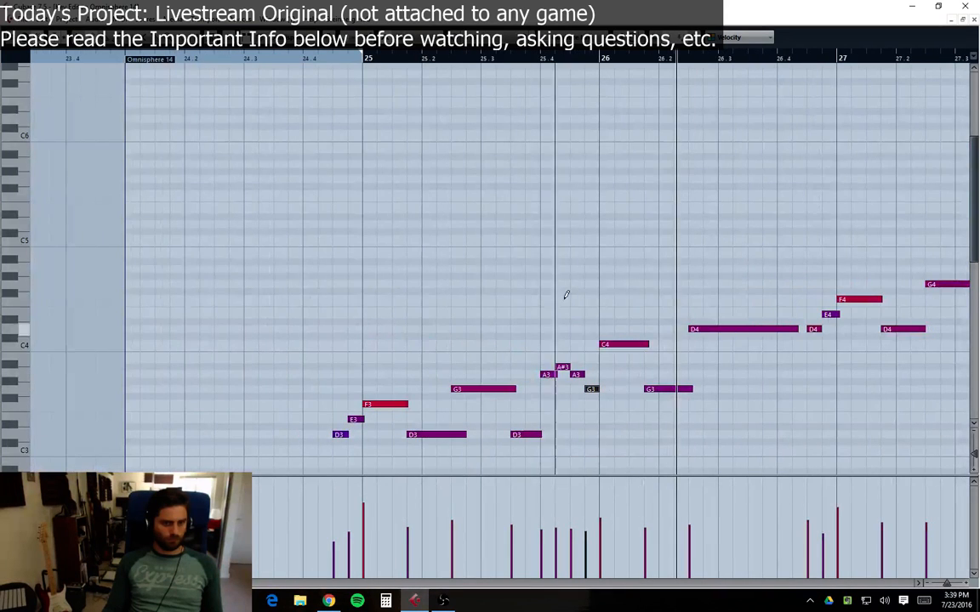
click(337, 57)
key(space)
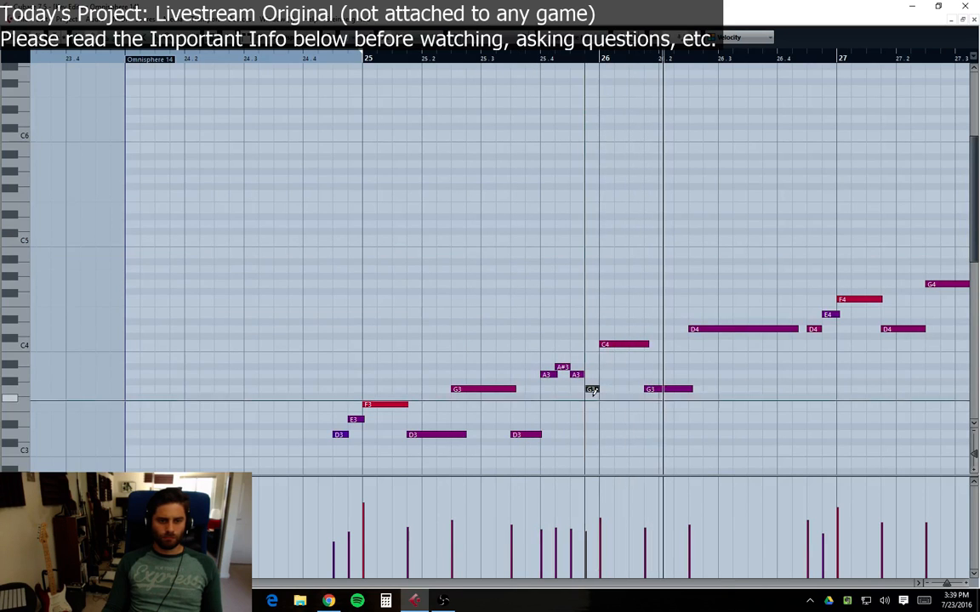
drag(599, 391, 613, 390)
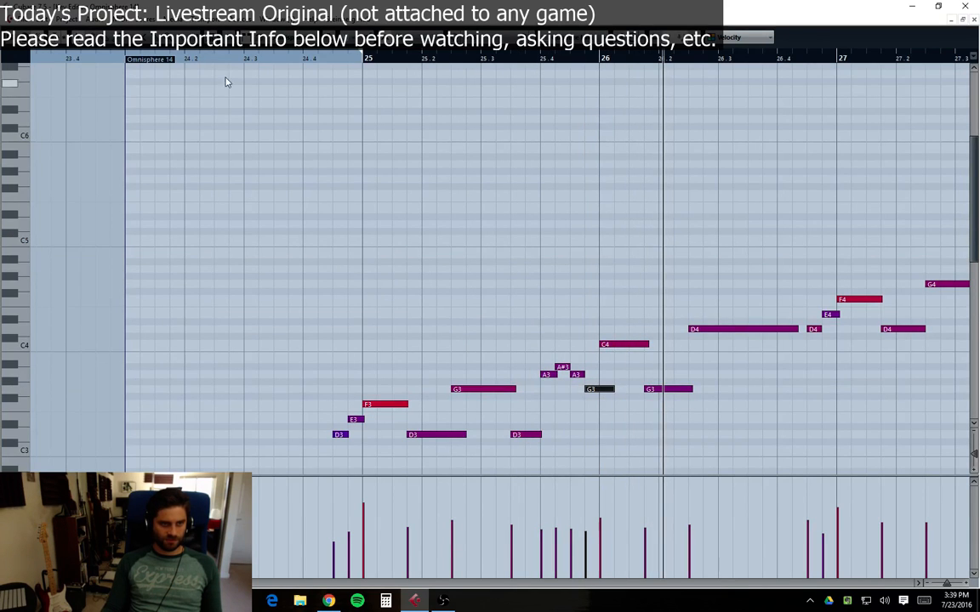
Step: Rearrange the pickup notes at the end of bar 25 into a G3, A3, A#3, G3 run and play it back
click(306, 60)
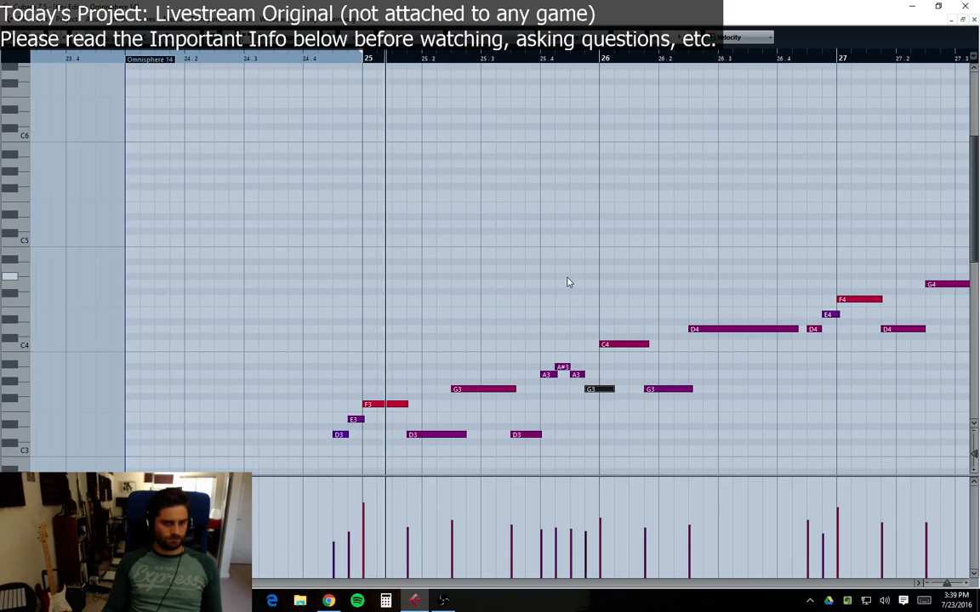
click(610, 315)
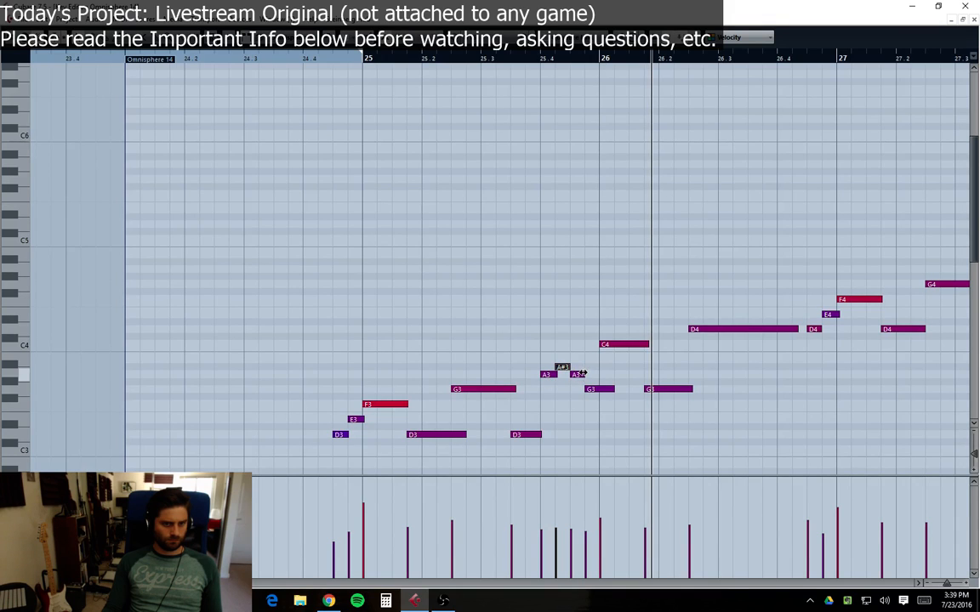
drag(578, 376, 578, 345)
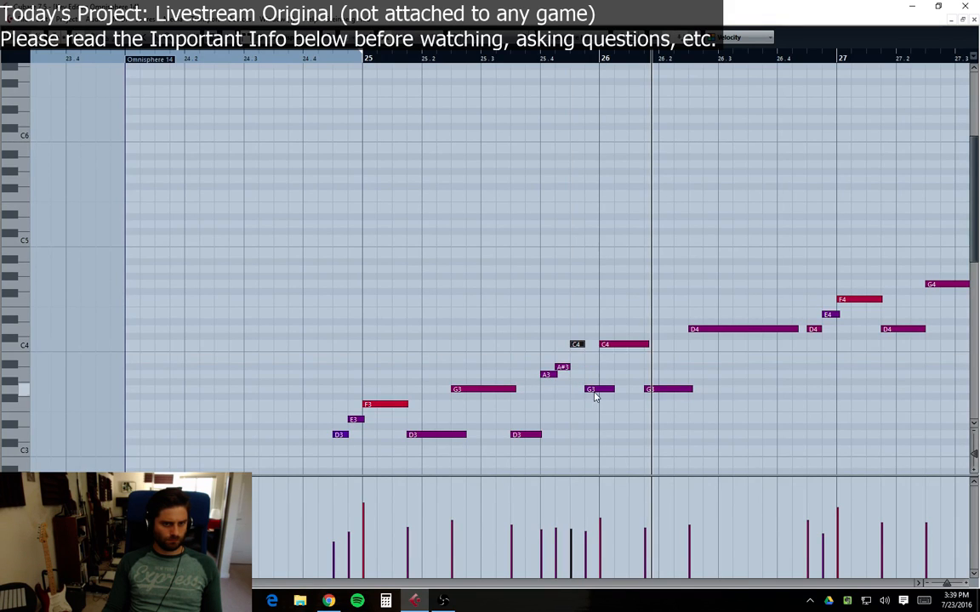
click(300, 68)
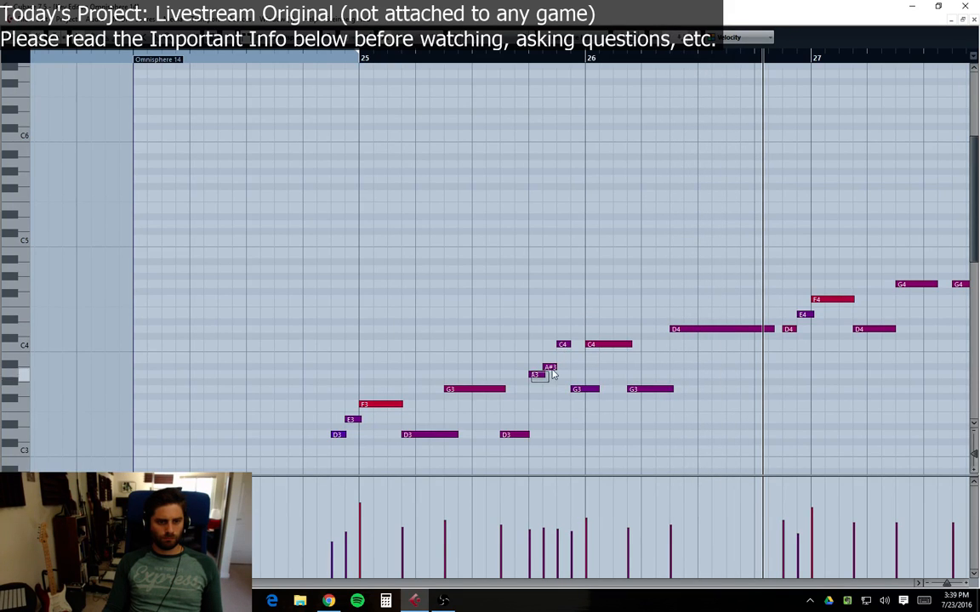
drag(551, 371, 534, 390)
click(537, 396)
drag(561, 348, 565, 372)
key(space)
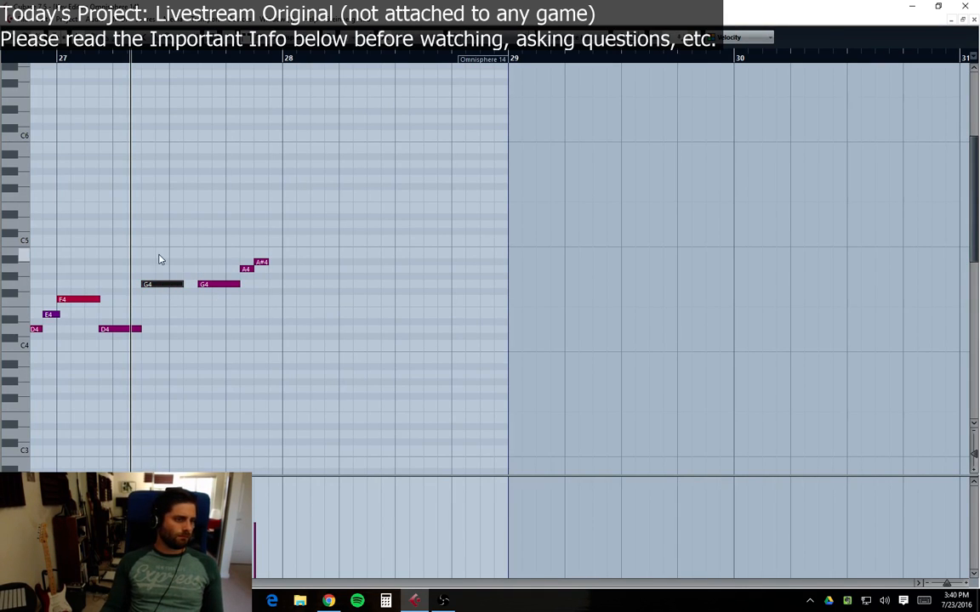
Step: Transpose the first G4 note in bar 27 down to C4 and play the phrase back from bar 24
key(Down)
key(Down)
key(Down)
key(Down)
key(Down)
key(Down)
key(Down)
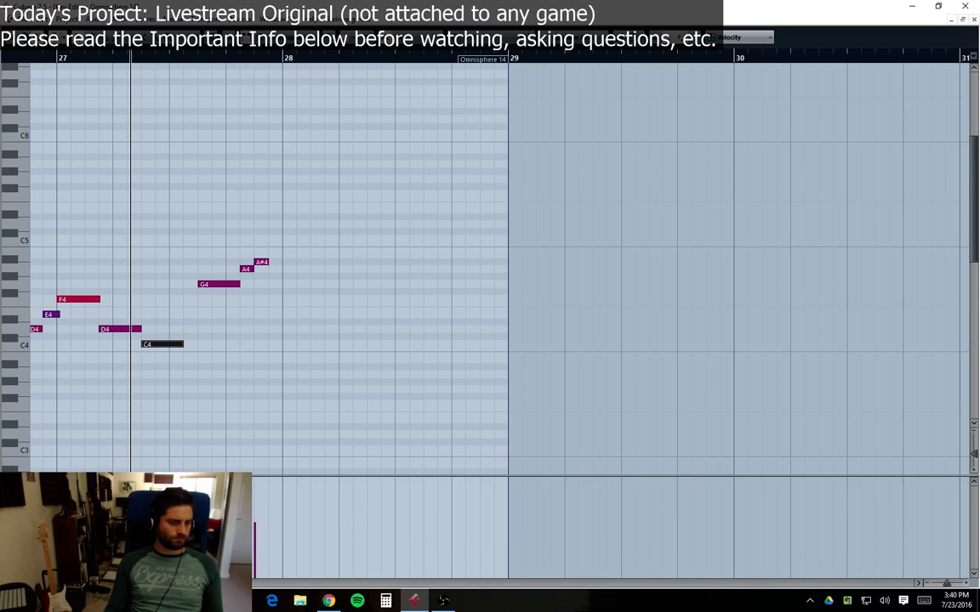
drag(156, 583, 144, 584)
click(205, 57)
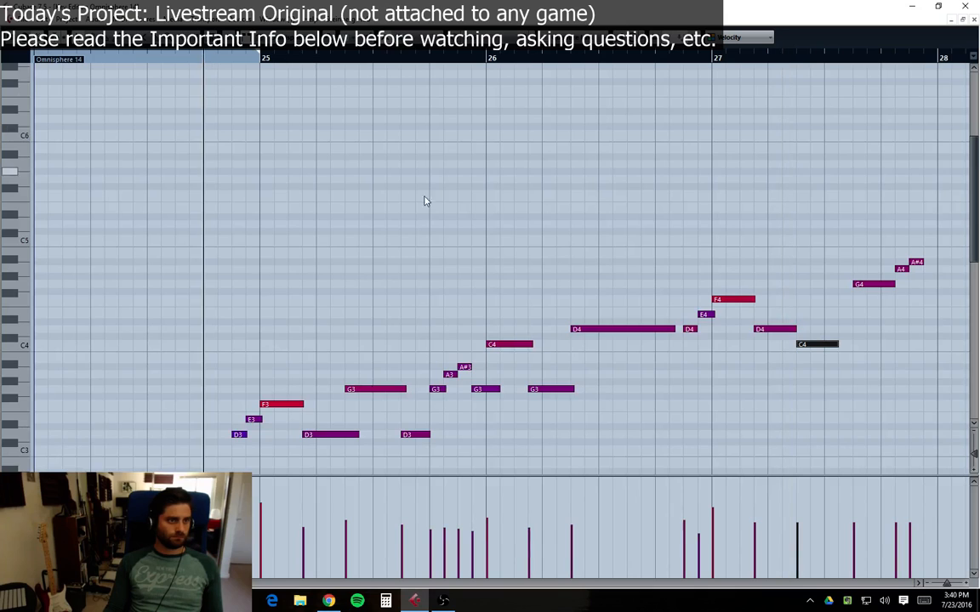
key(space)
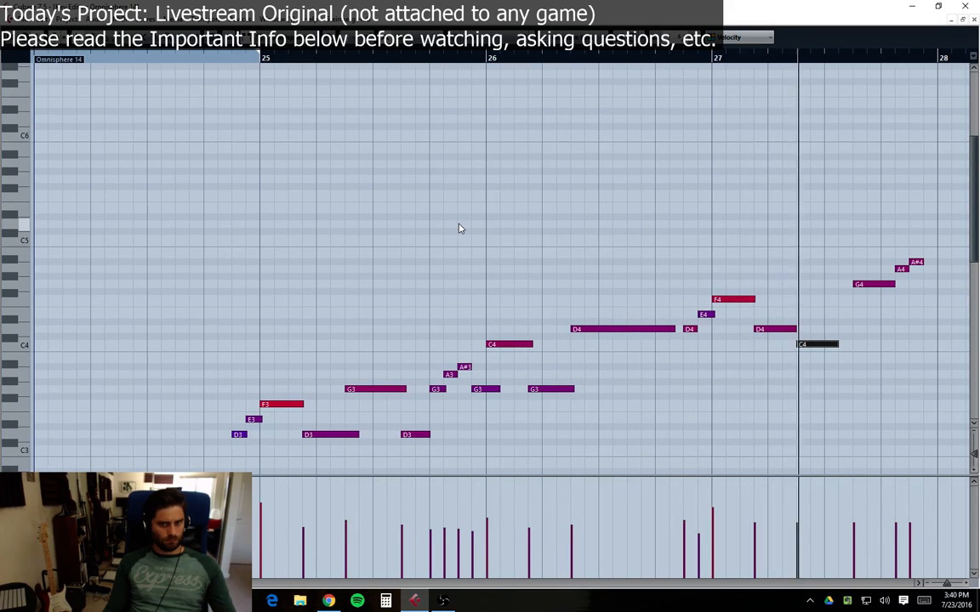
key(space)
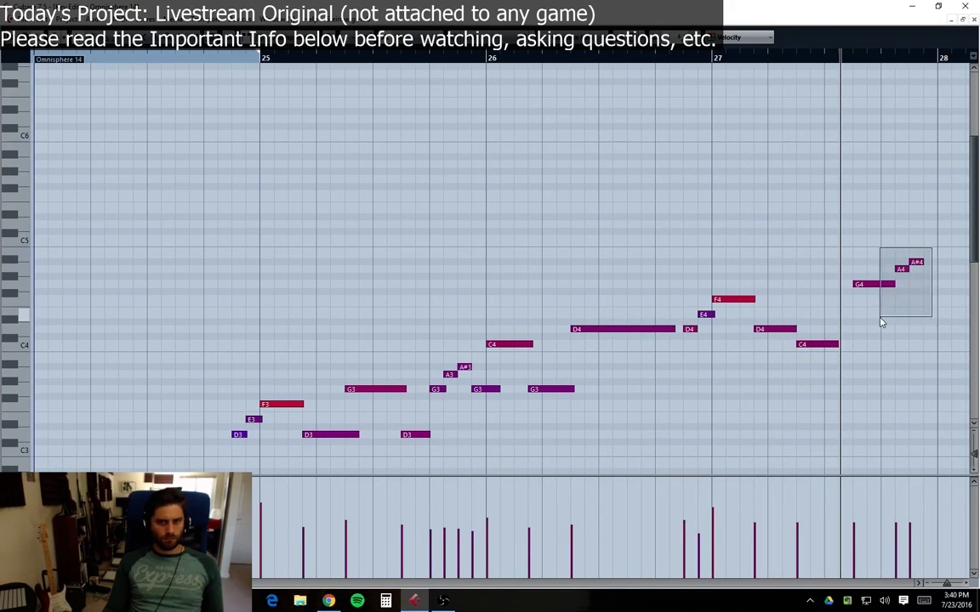
Step: Delete the G4, A4, A#4 notes at the end of bar 27 and lengthen the C4 note before them
drag(881, 323, 880, 322)
key(Delete)
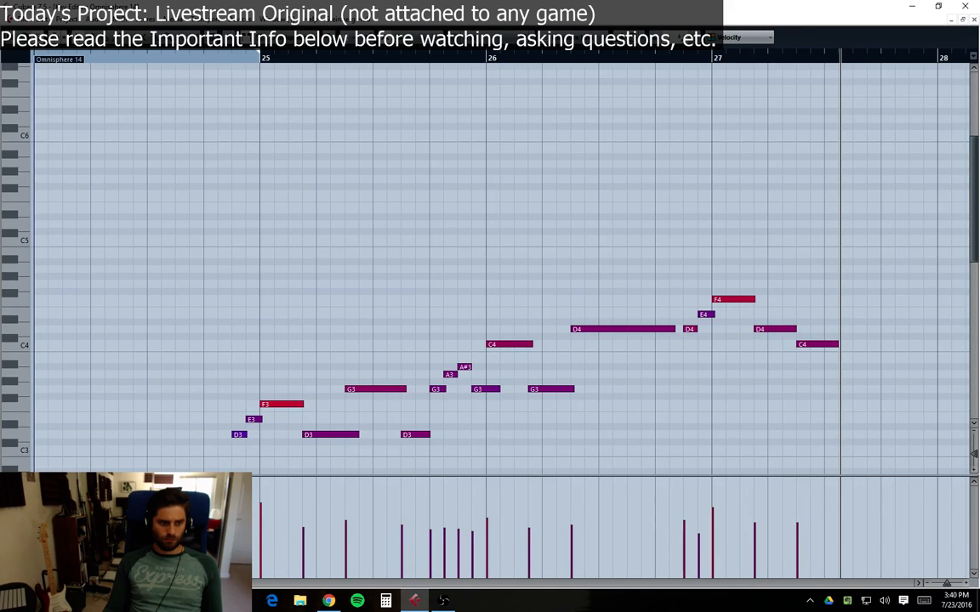
scroll(500, 268, right, 3)
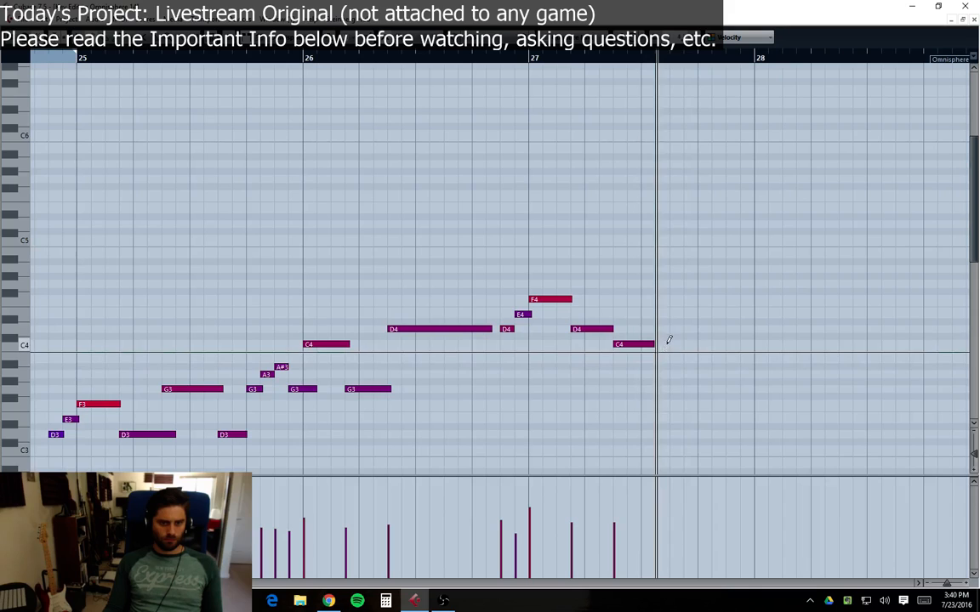
drag(653, 343, 671, 345)
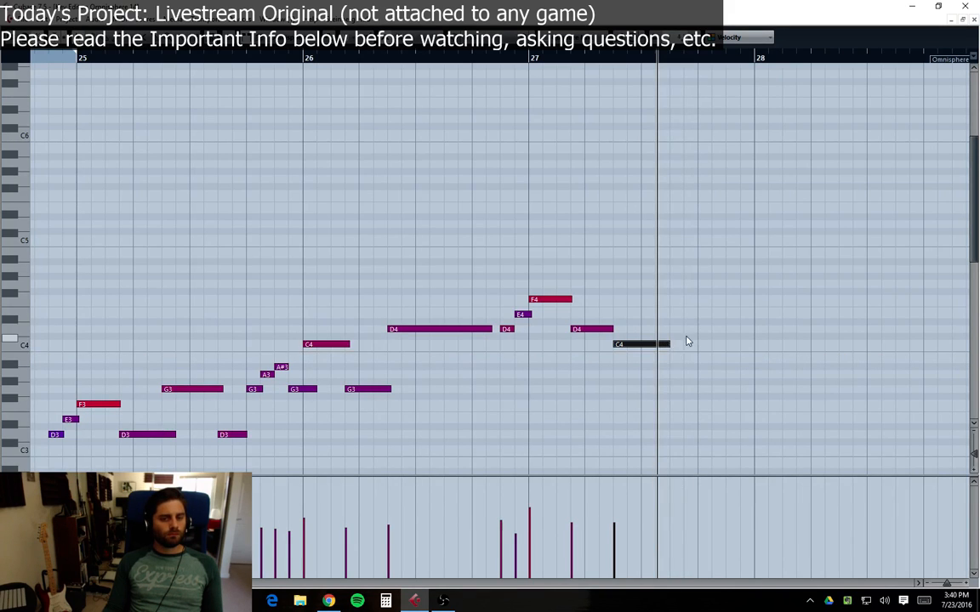
Step: Add F4 and E4 notes after the C4 at the end of bar 27
click(673, 322)
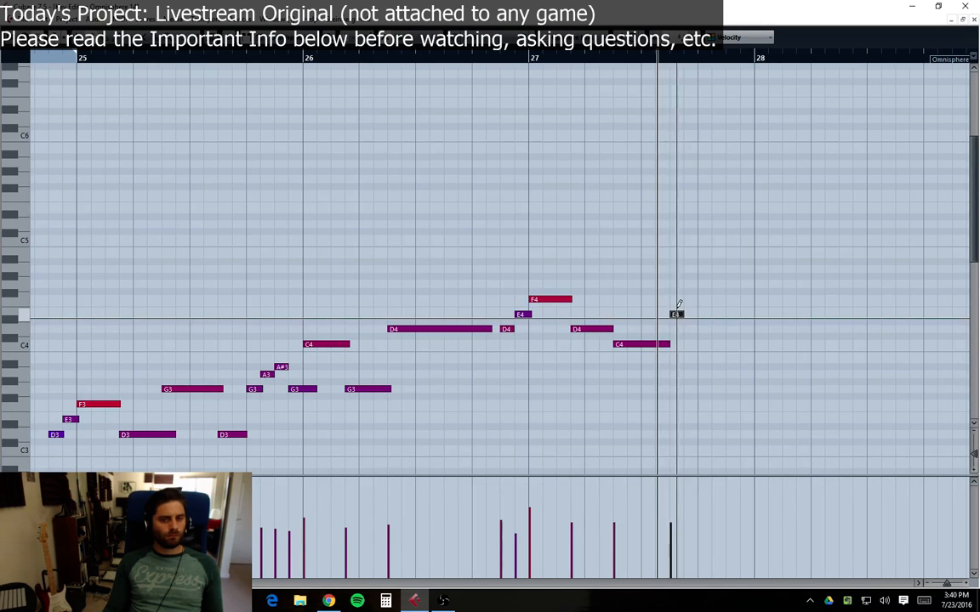
click(529, 58)
key(space)
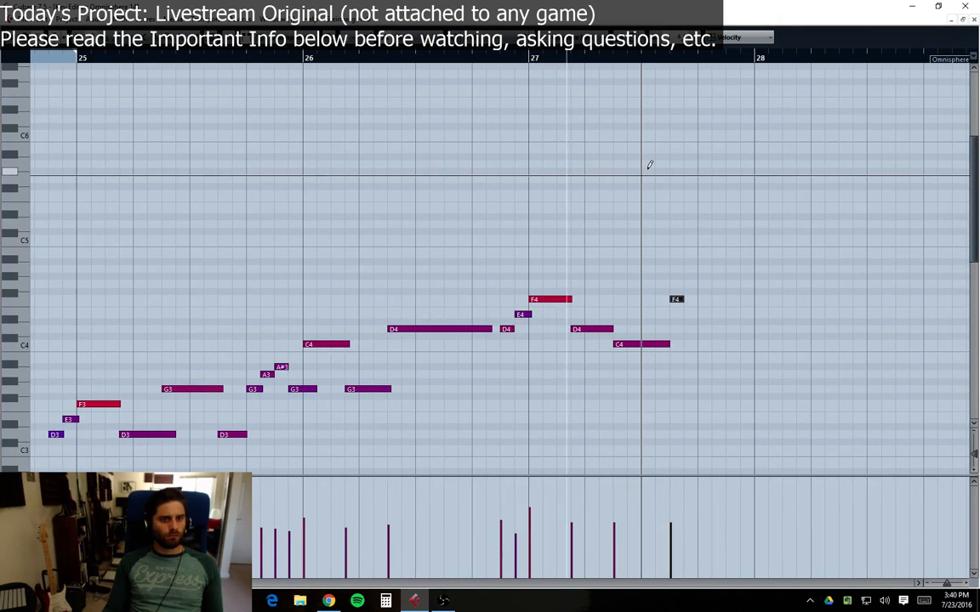
click(705, 313)
click(728, 344)
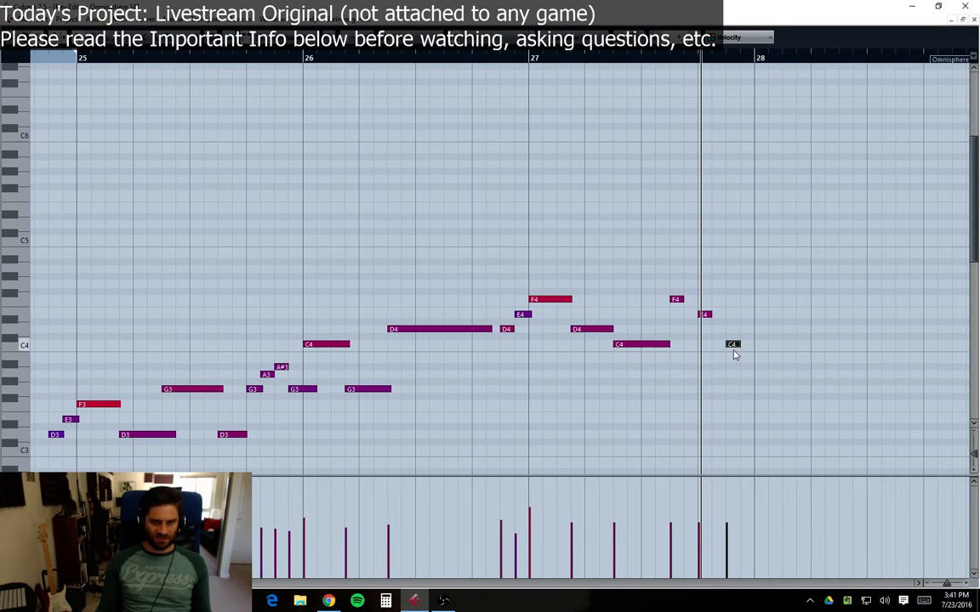
drag(742, 349, 759, 363)
key(h)
key(h)
key(h)
key(h)
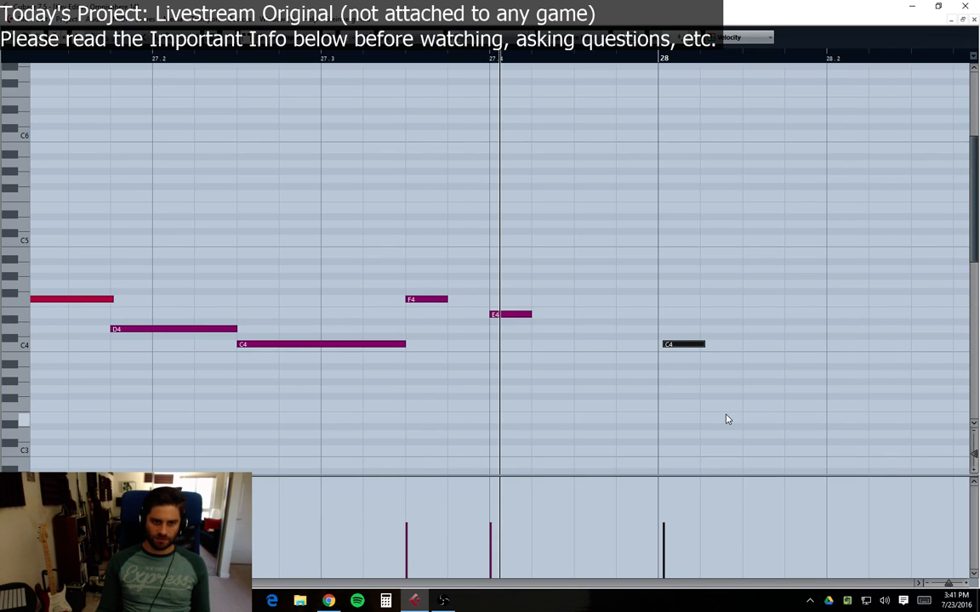
key(ctrl+Left)
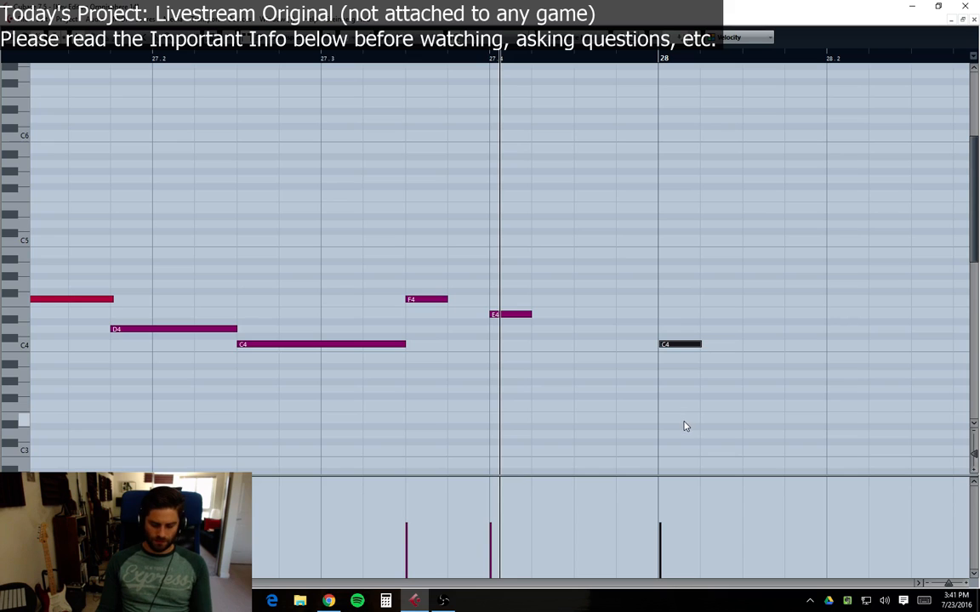
key(Delete)
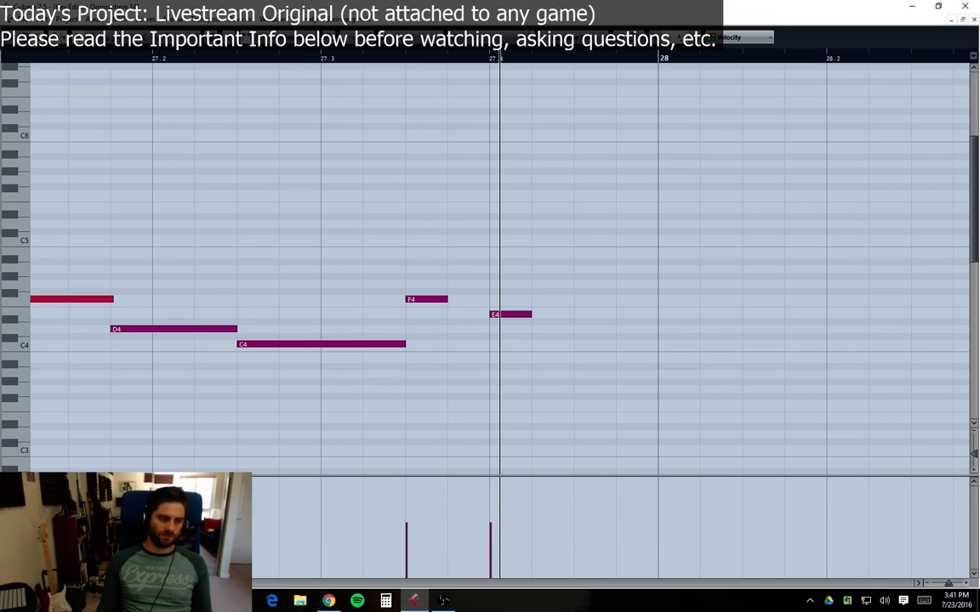
Step: Play back the melody from the end of bar 24
drag(193, 582, 187, 583)
key(g)
key(g)
key(g)
key(g)
key(g)
key(g)
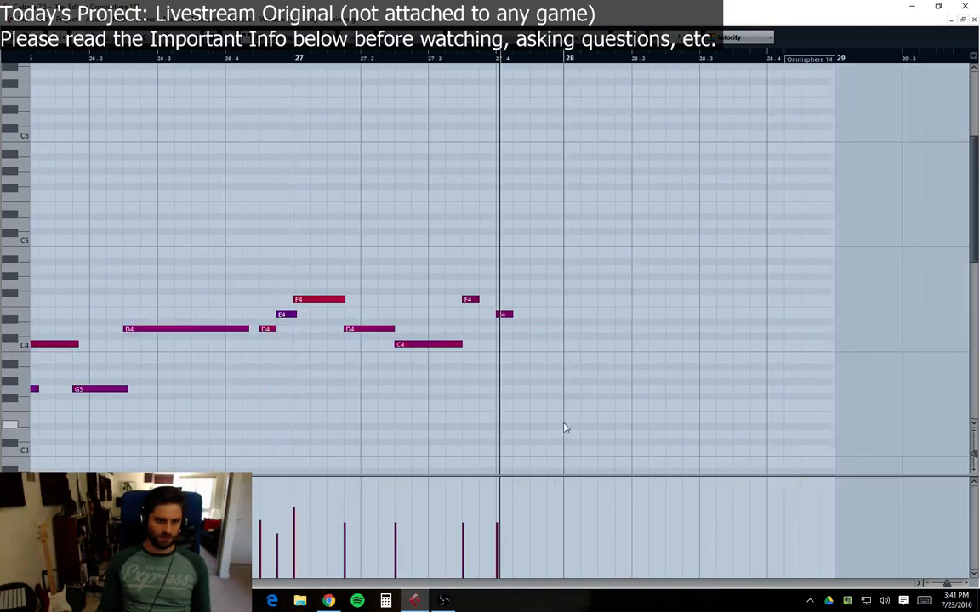
drag(192, 583, 177, 583)
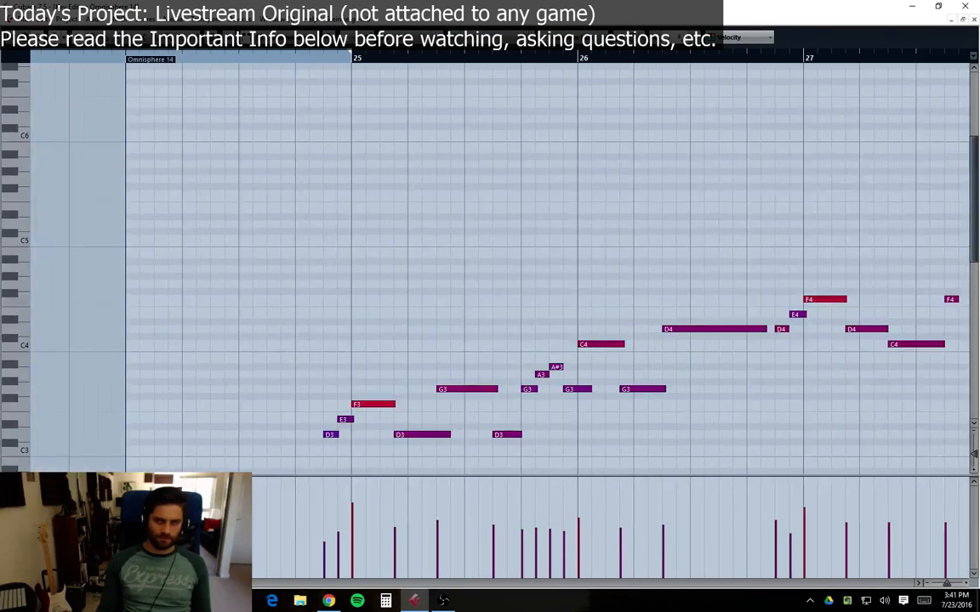
click(296, 64)
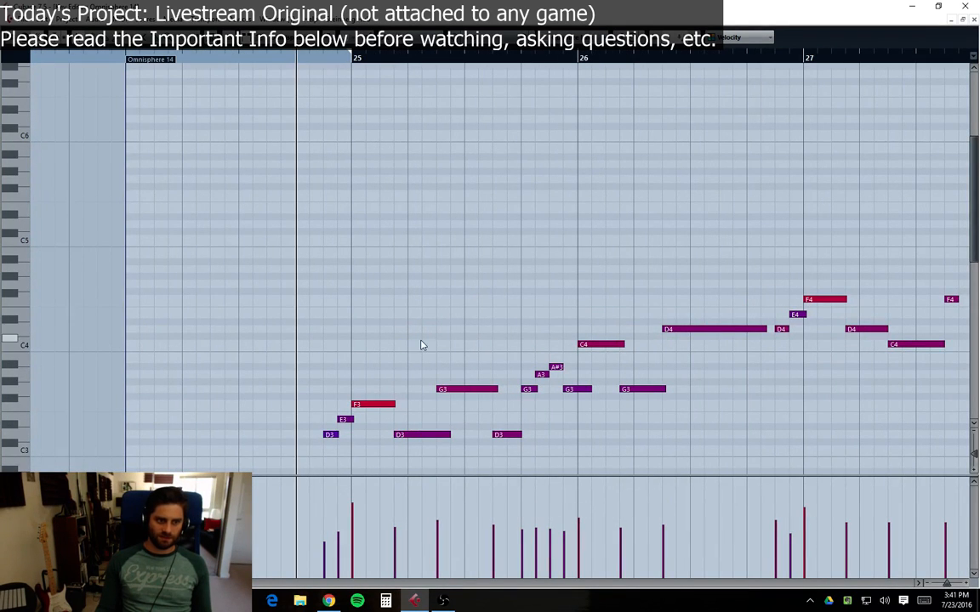
scroll(439, 387, down, 3)
drag(132, 582, 139, 583)
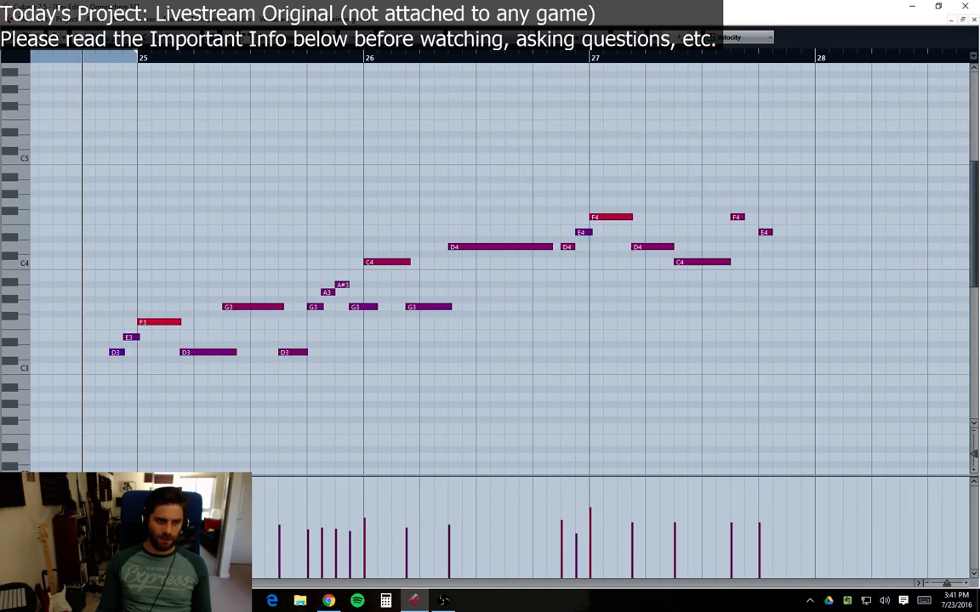
scroll(440, 442, left, 3)
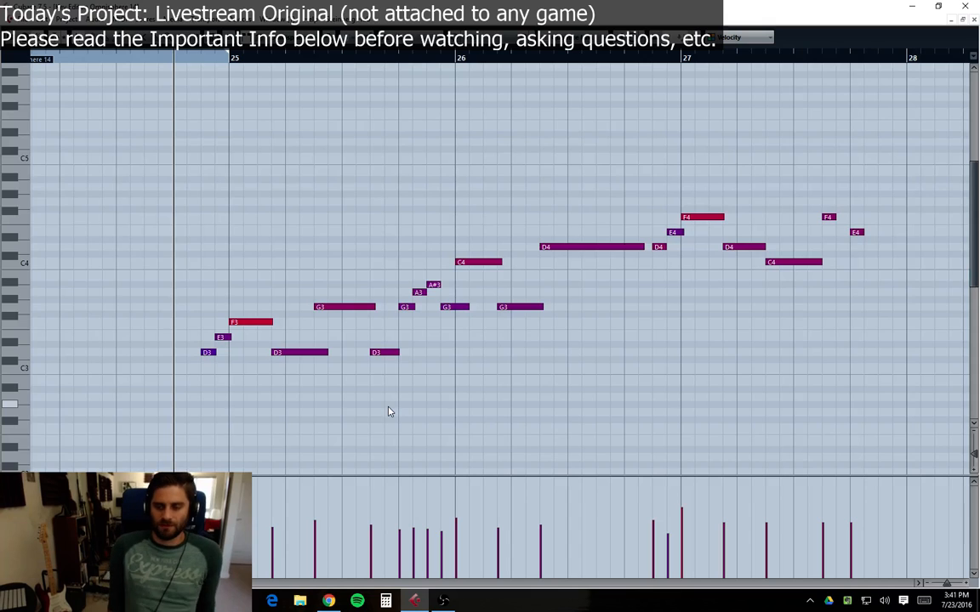
key(space)
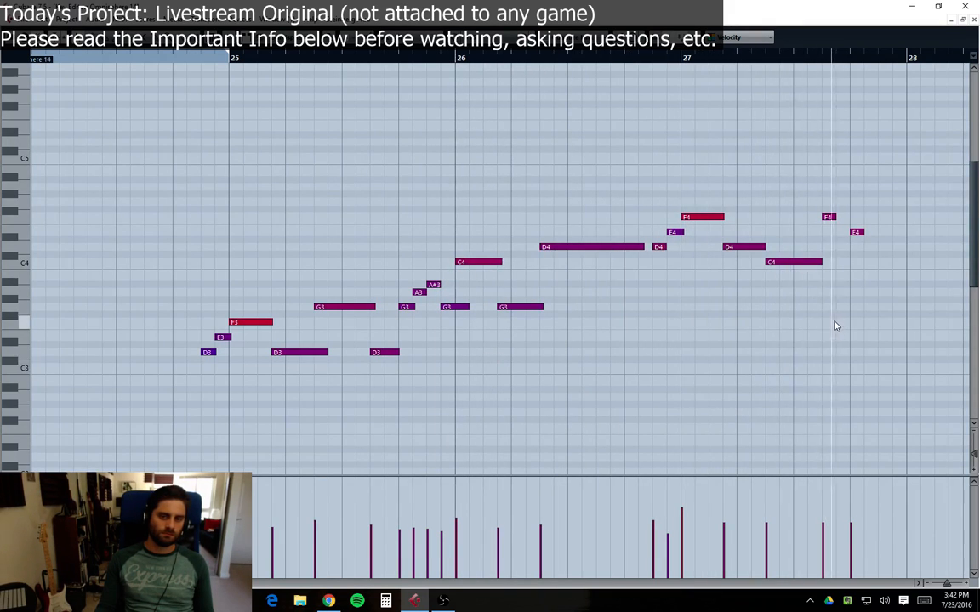
key(space)
Step: Add a short C4 note at the start of bar 28
key(8)
drag(134, 247, 201, 264)
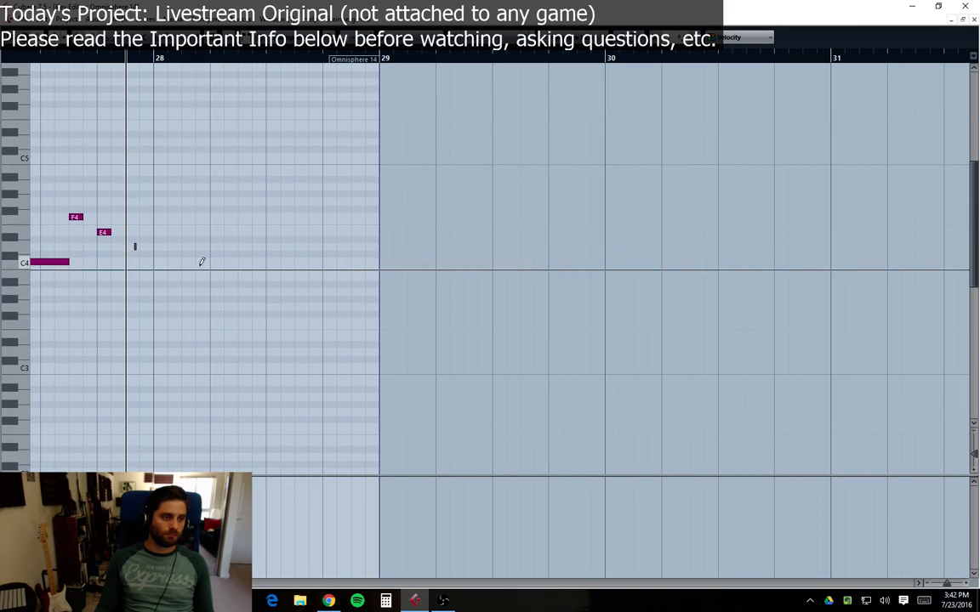
key(ctrl+z)
click(128, 261)
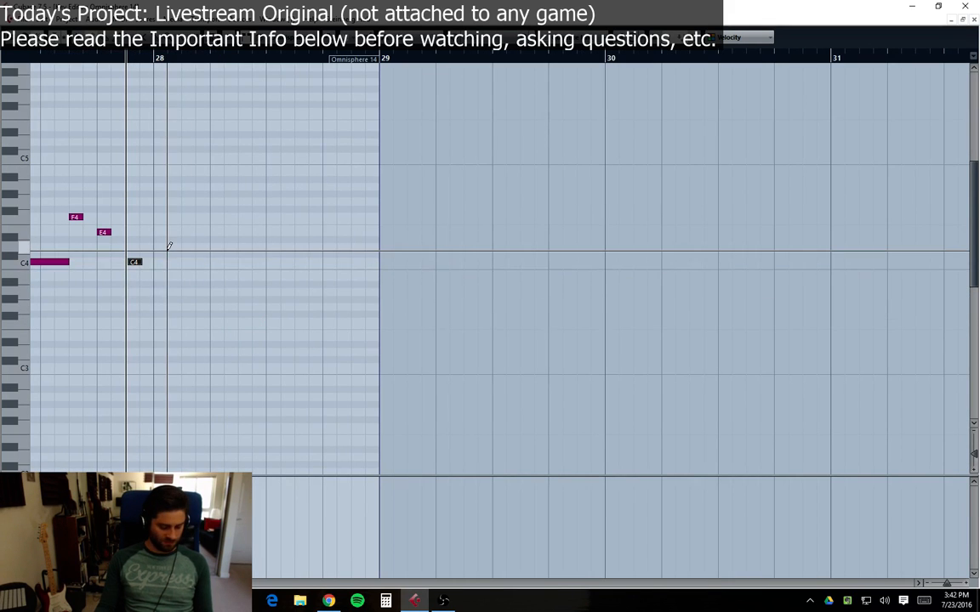
click(157, 247)
key(ctrl+z)
key(1)
click(137, 262)
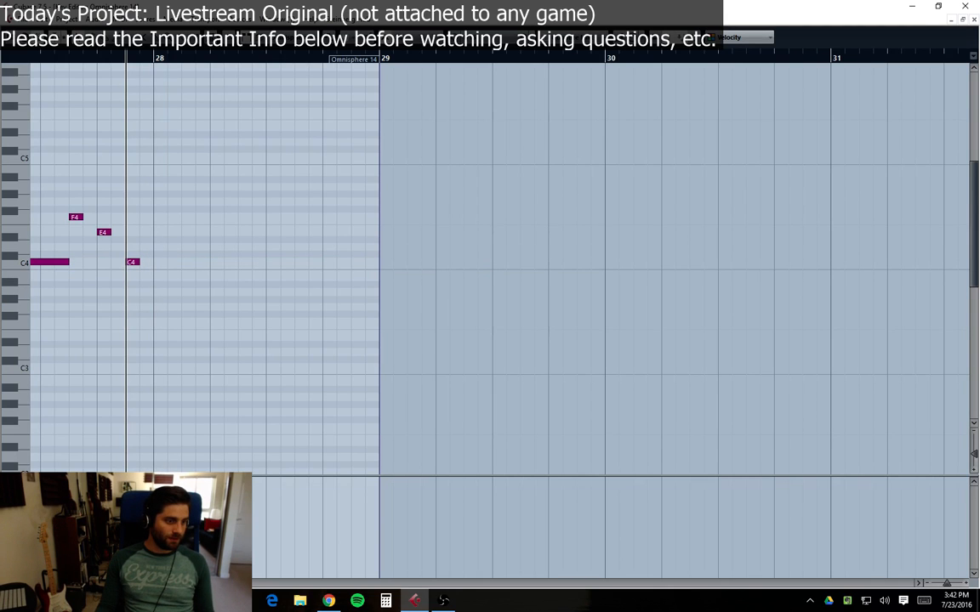
Step: Add an A4 note on the second beat of bar 28
scroll(766, 372, left, 5)
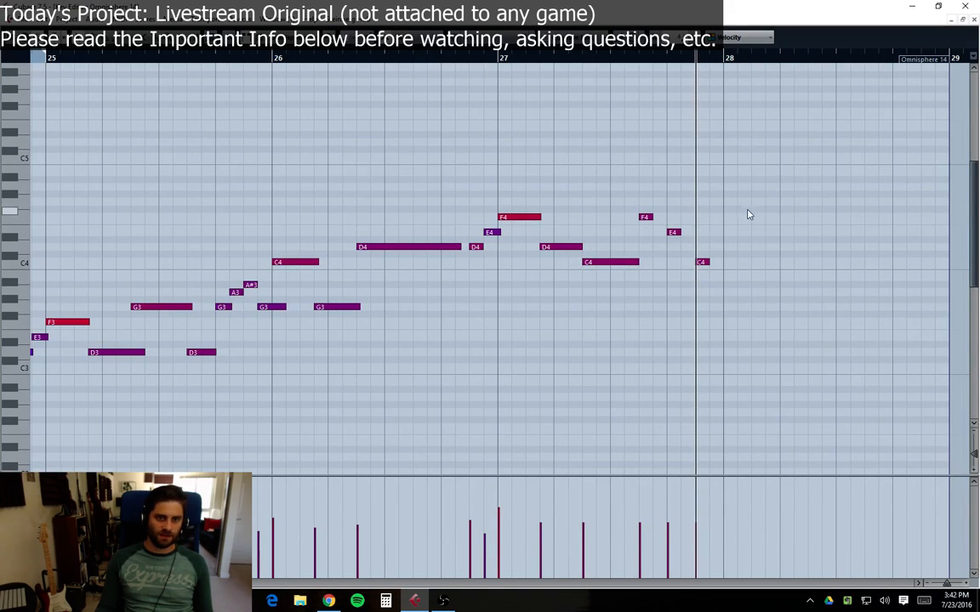
key(2)
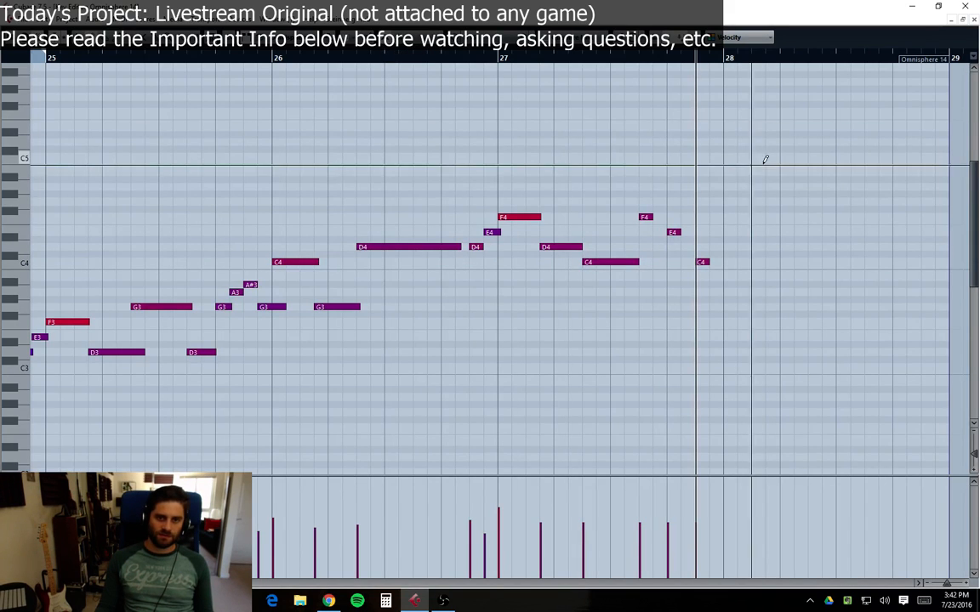
click(787, 186)
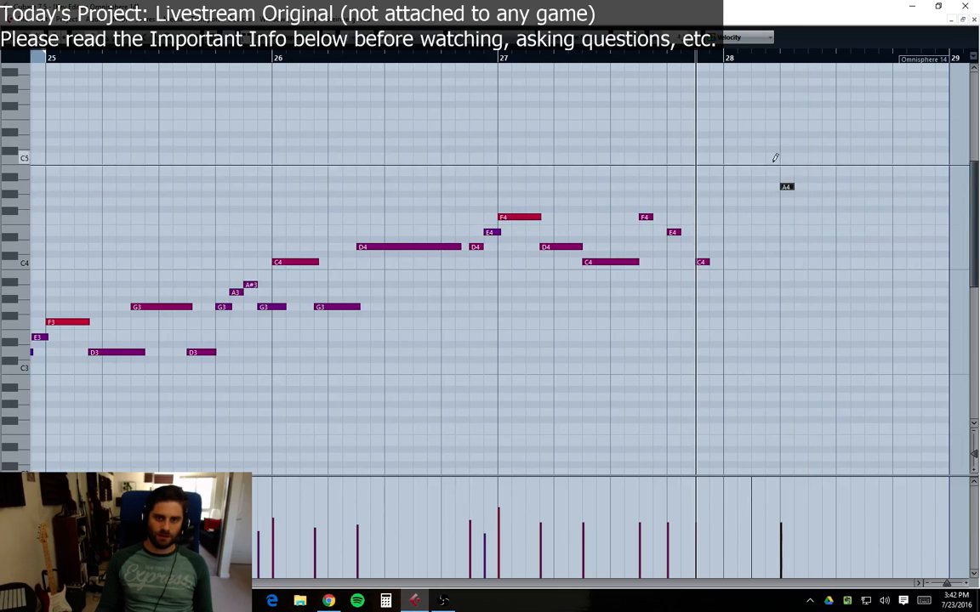
Step: Try adding a descending D5, C5, A#4 and F4 run in bar 28, then undo those notes
click(814, 141)
click(842, 156)
click(871, 180)
click(886, 232)
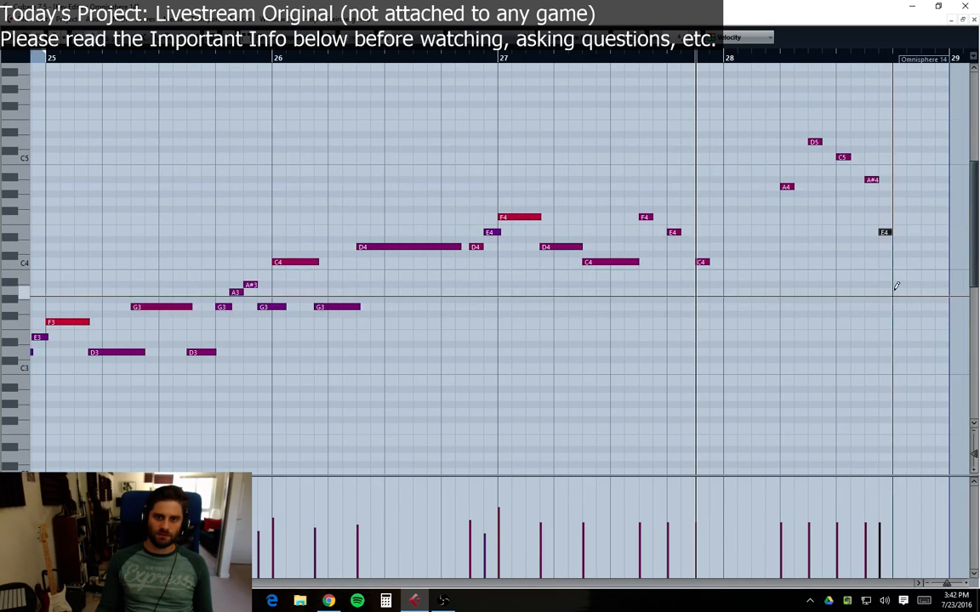
key(ctrl+z)
key(ctrl+z)
key(ctrl+z)
key(ctrl+z)
key(ctrl+z)
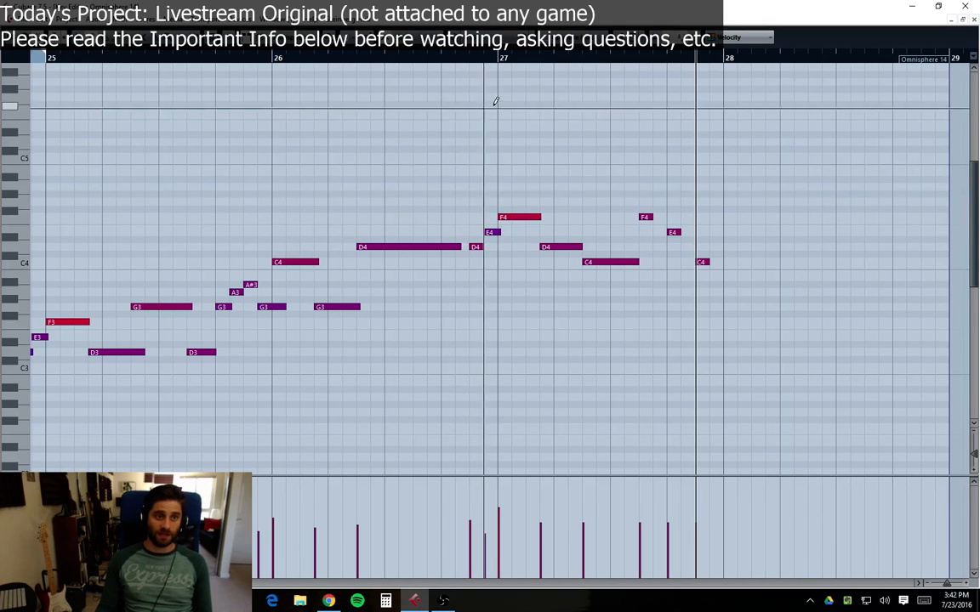
Step: Try a B4, a longer C5 and further descending notes in bar 28, then undo them
click(804, 171)
drag(820, 157, 864, 157)
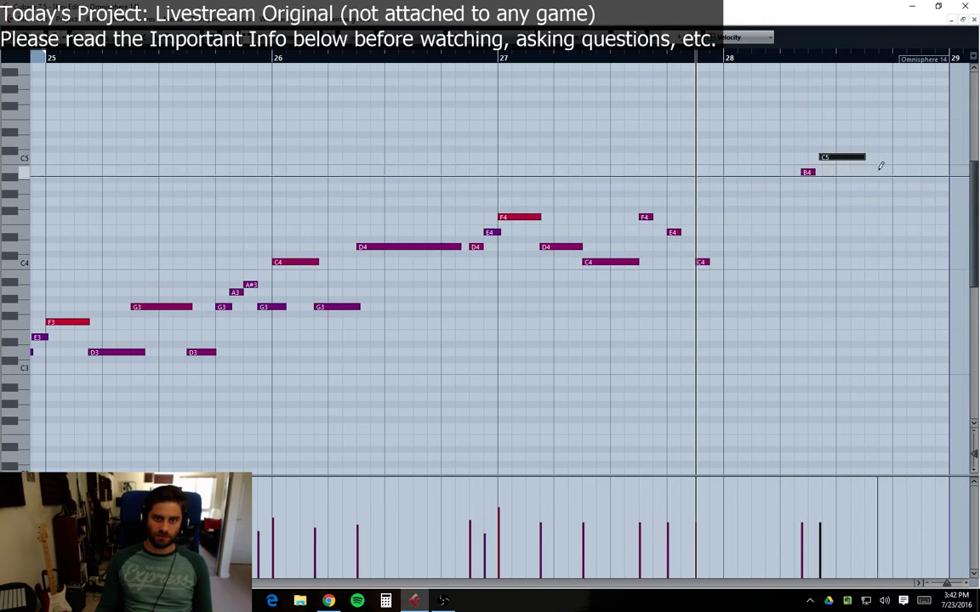
click(880, 179)
click(907, 194)
click(919, 209)
key(ctrl+z)
key(ctrl+z)
key(ctrl+z)
key(ctrl+z)
key(ctrl+z)
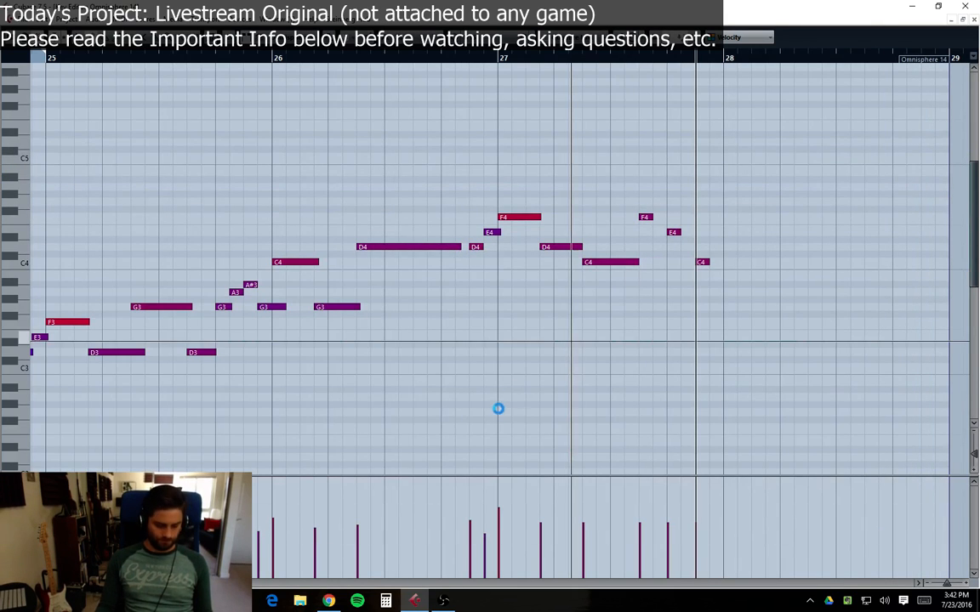
Step: Close the note editor and play back the arrangement from bar 21
drag(194, 584, 188, 584)
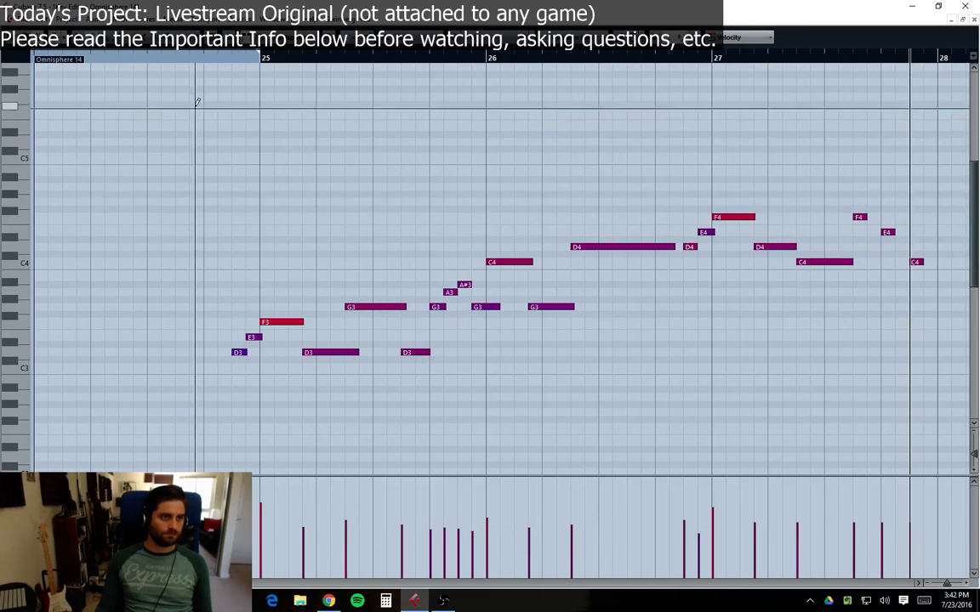
click(206, 58)
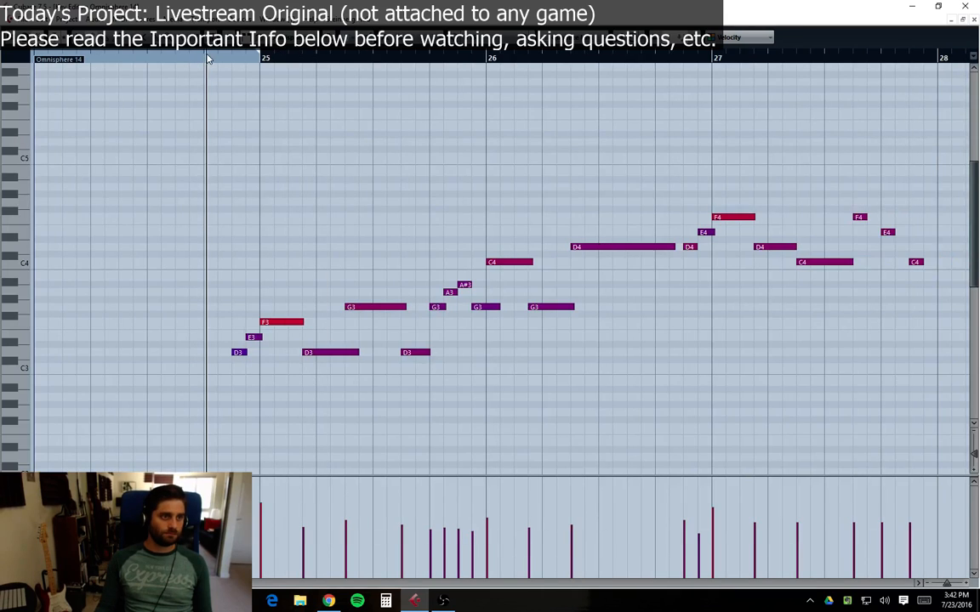
click(974, 19)
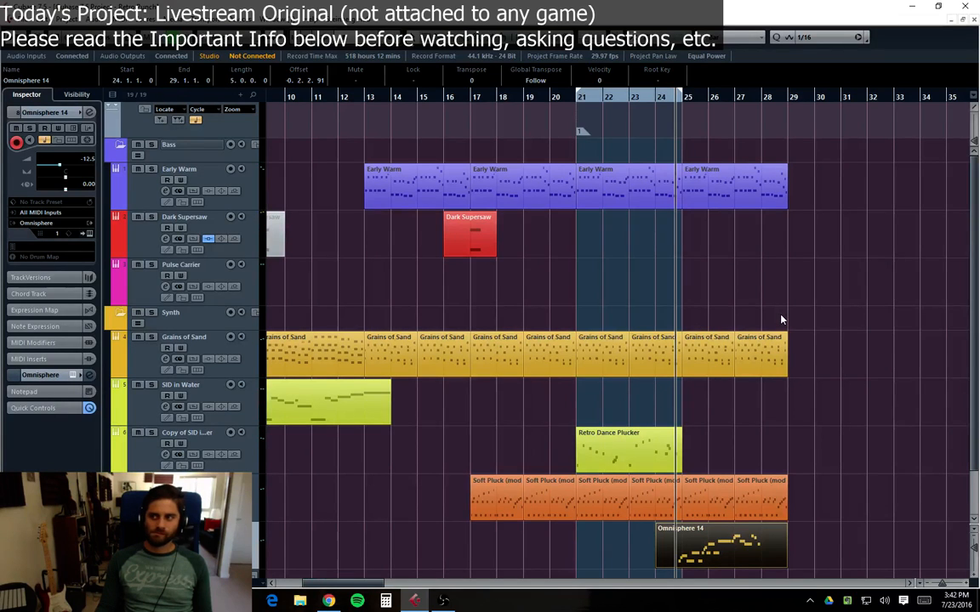
scroll(781, 321, down, 2)
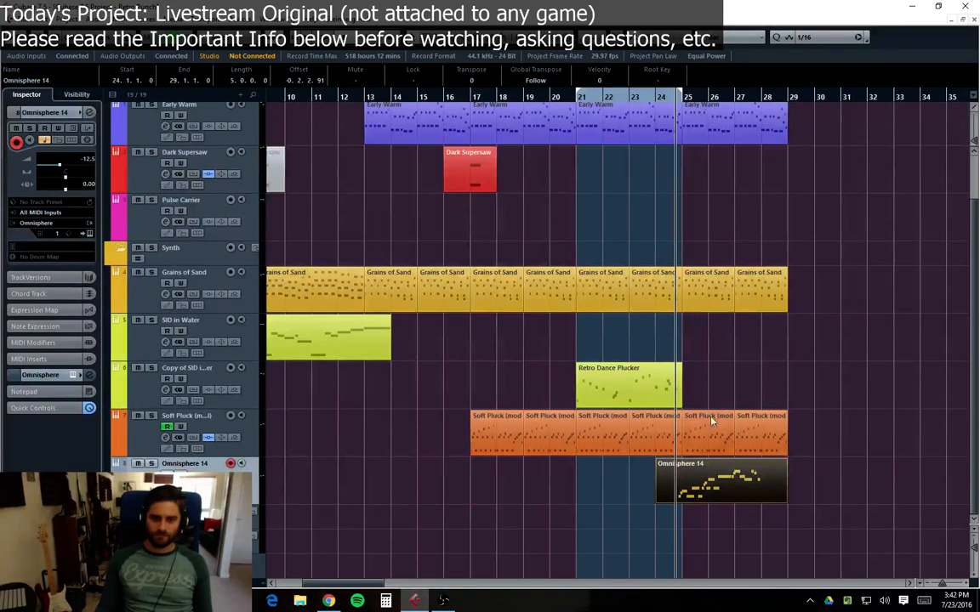
click(659, 99)
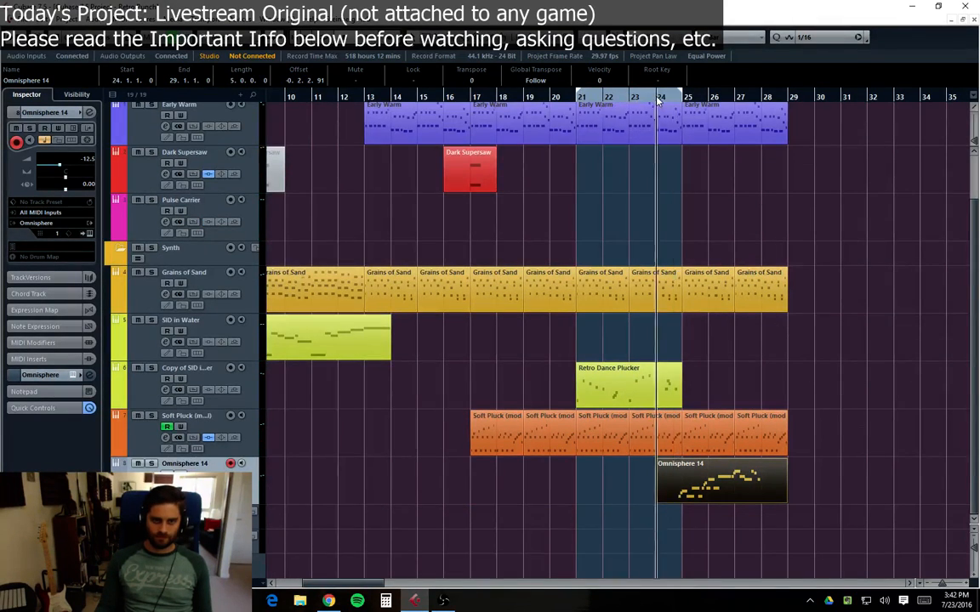
click(581, 99)
key(space)
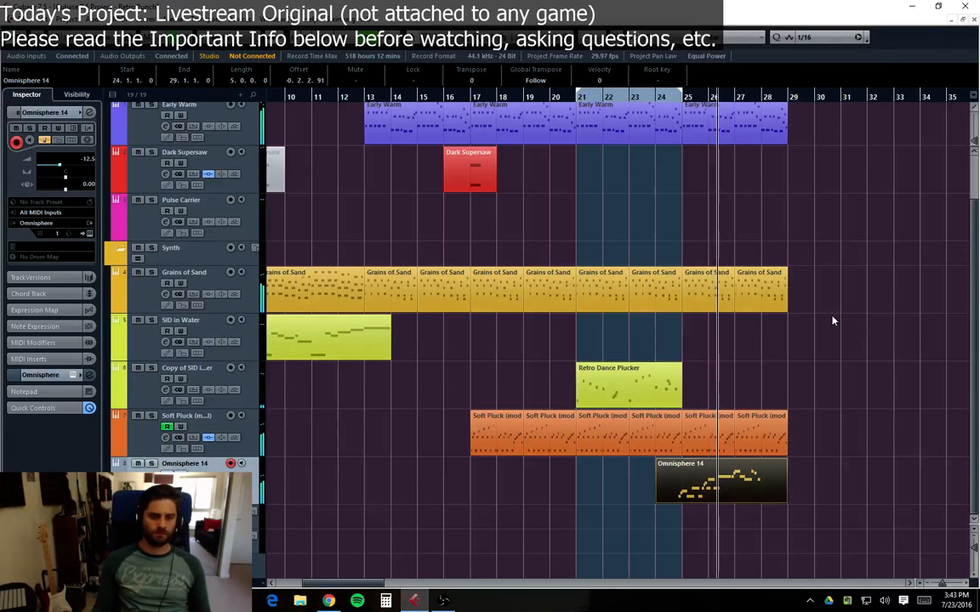
Step: Open the Omnisphere 14 part in the editor to review the end of the melody, then close it
double_click(765, 489)
key(space)
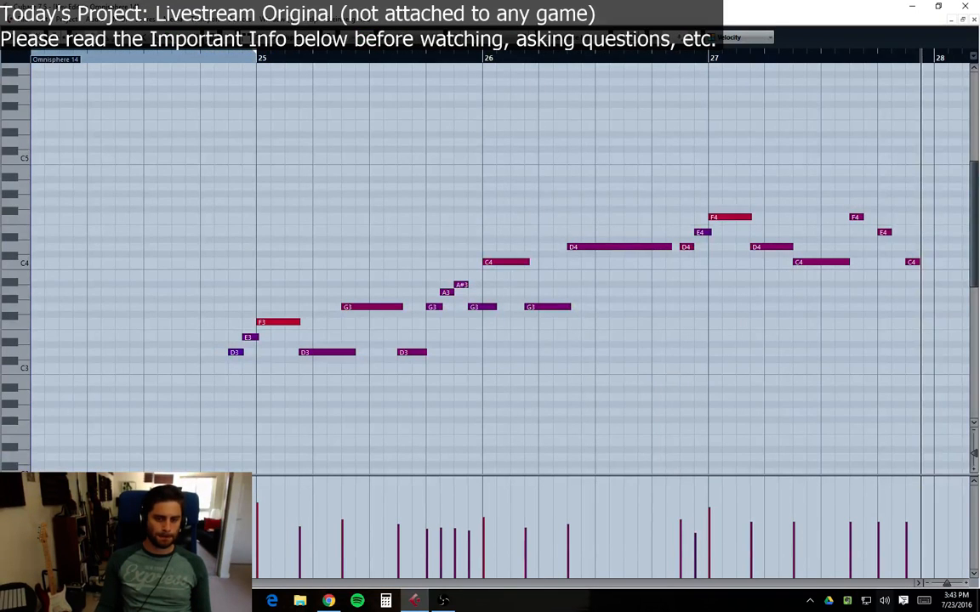
click(920, 584)
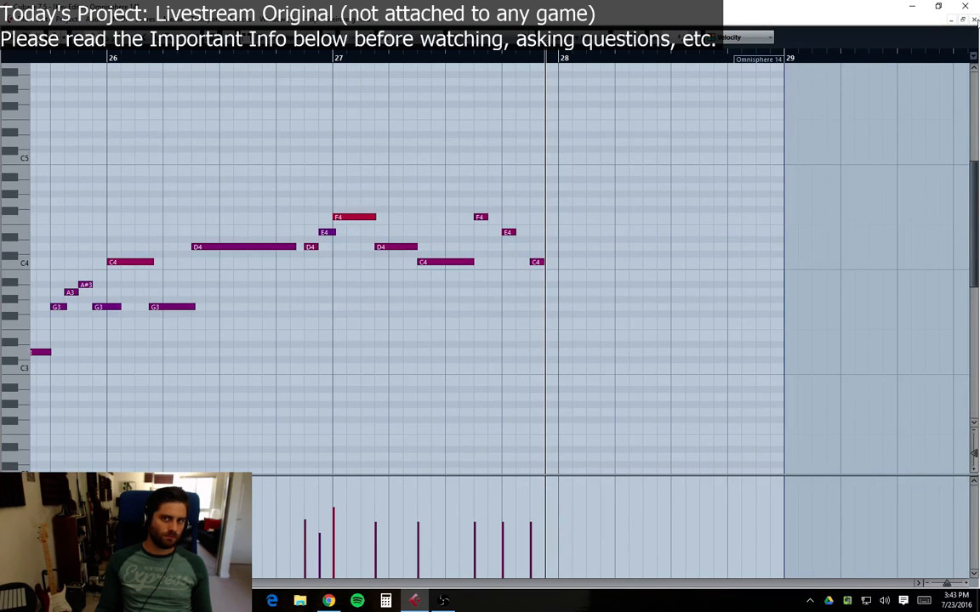
click(975, 20)
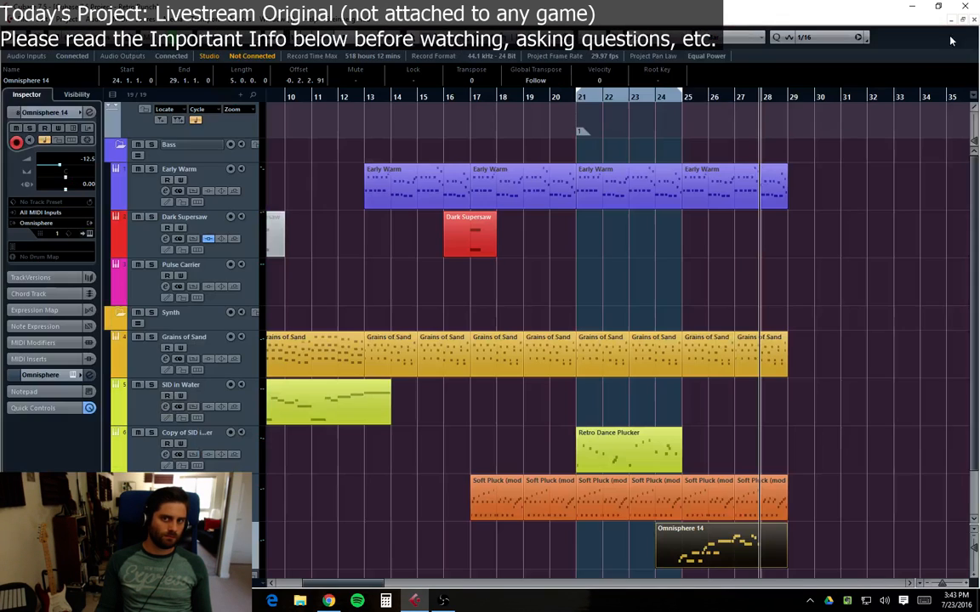
click(629, 97)
click(574, 108)
scroll(742, 304, down, 1)
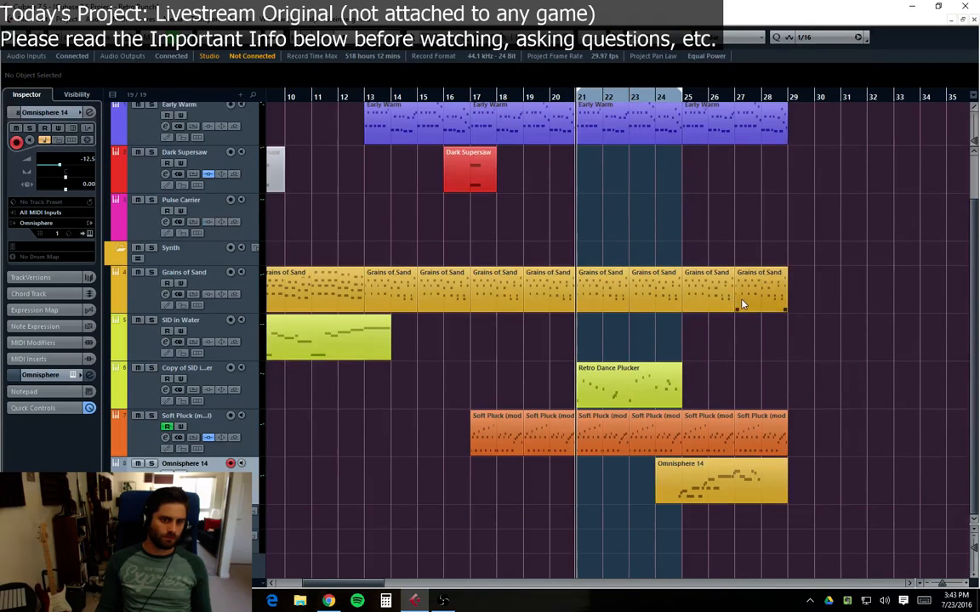
Step: Open the Omnisphere instrument on the lead track and view the patch's Main page
click(111, 500)
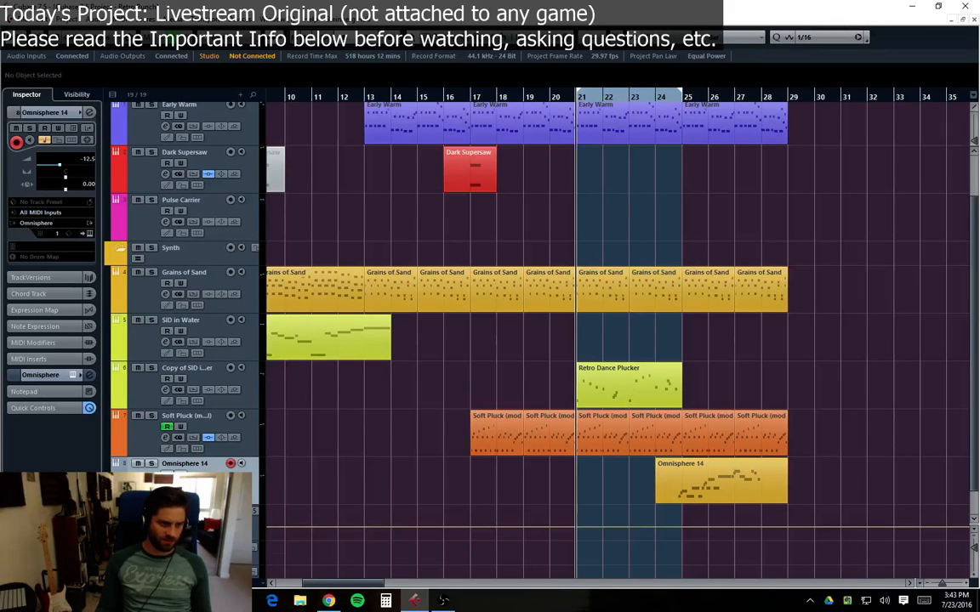
click(110, 500)
click(179, 486)
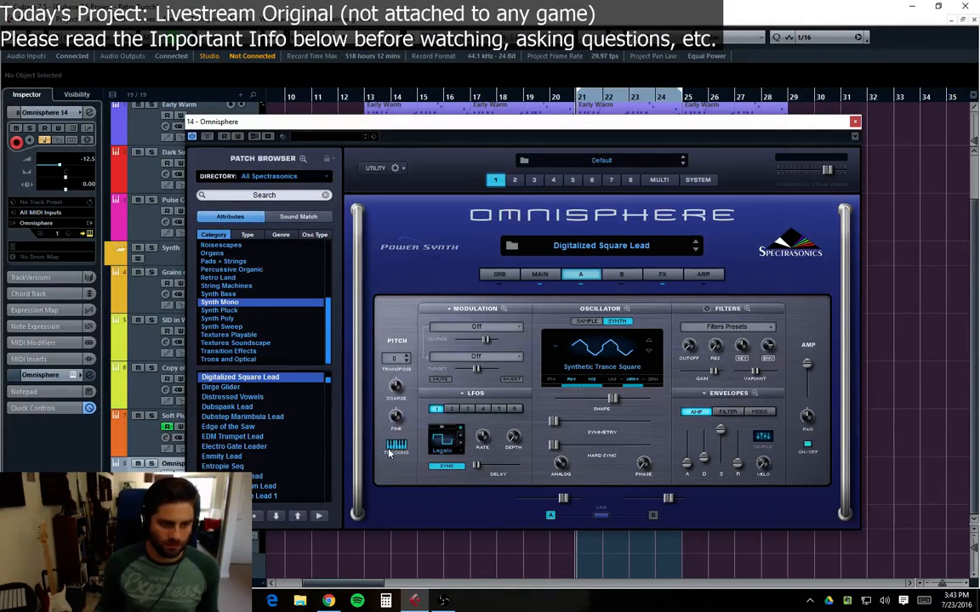
click(397, 168)
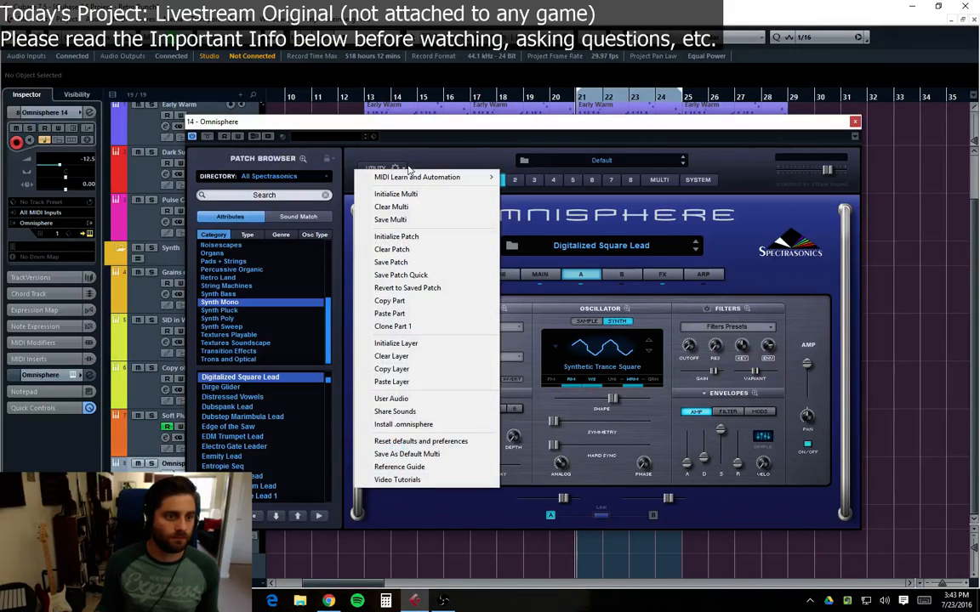
click(464, 158)
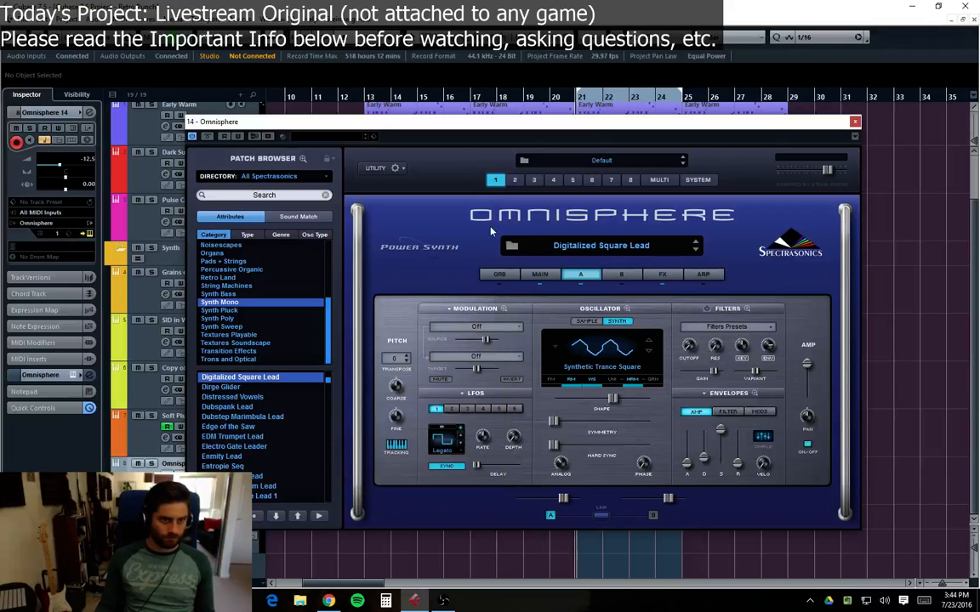
click(538, 275)
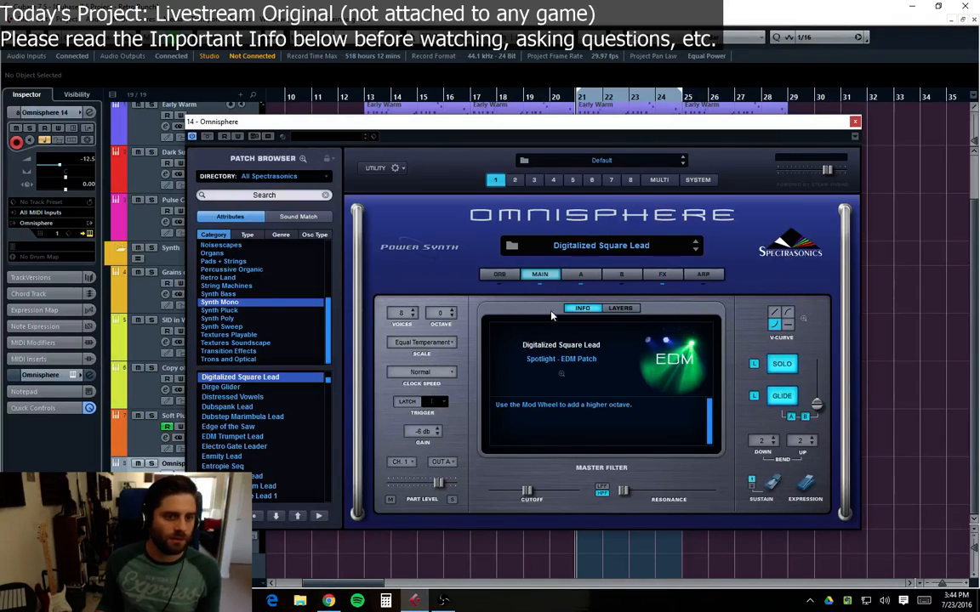
click(854, 122)
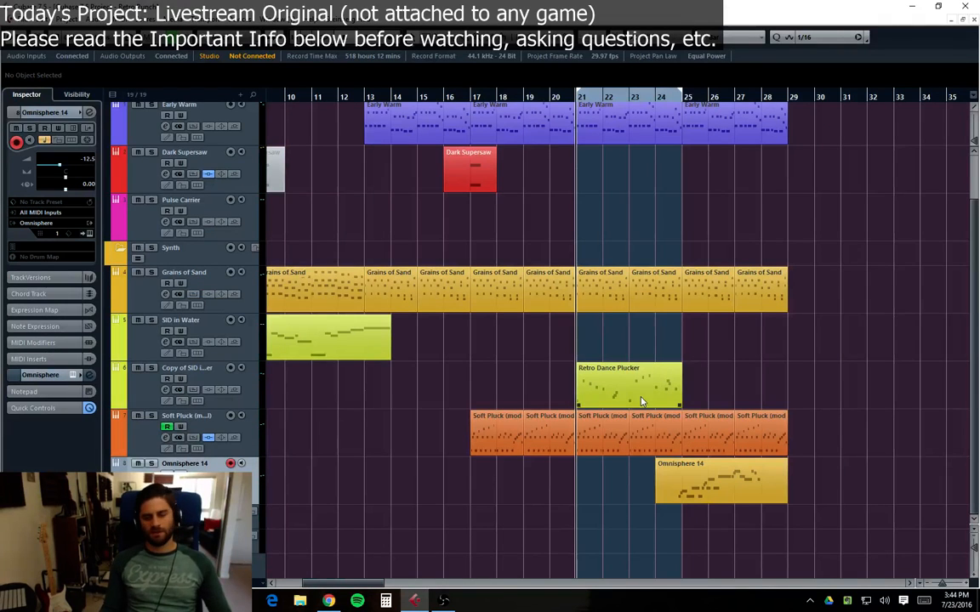
Step: Scroll back to the start of the arrangement and play it back
click(667, 111)
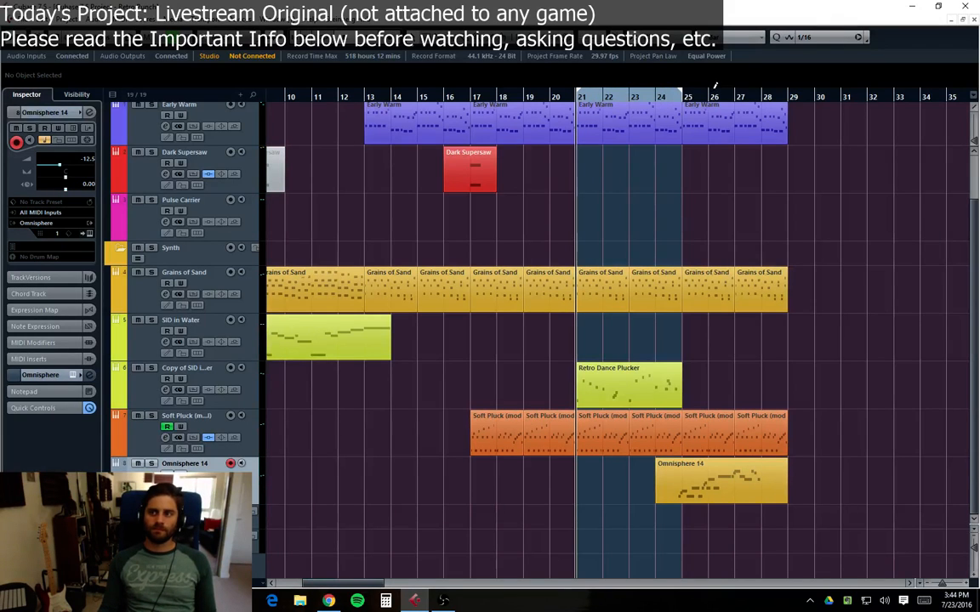
click(683, 100)
scroll(497, 361, left, 5)
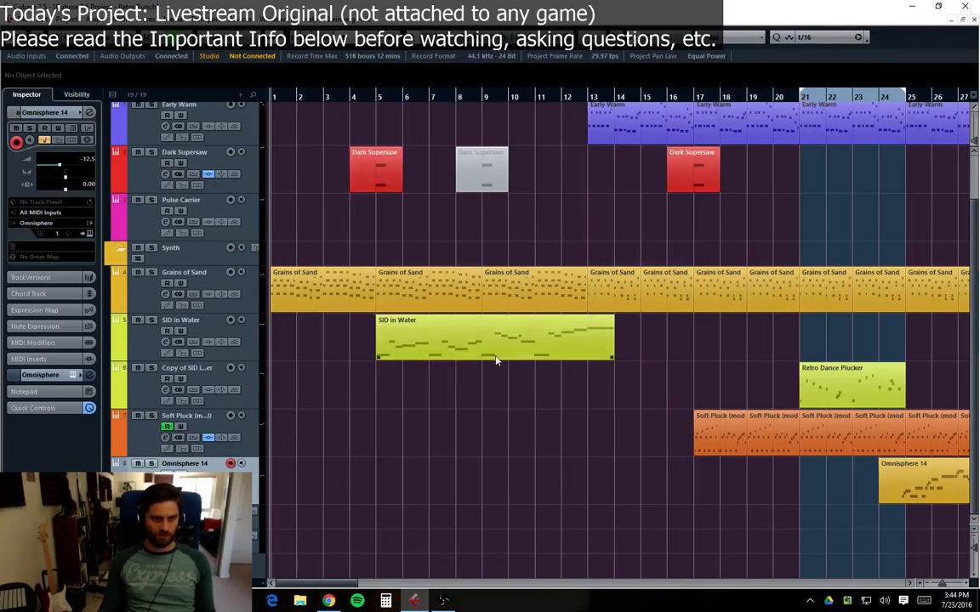
scroll(505, 464, up, 2)
key(space)
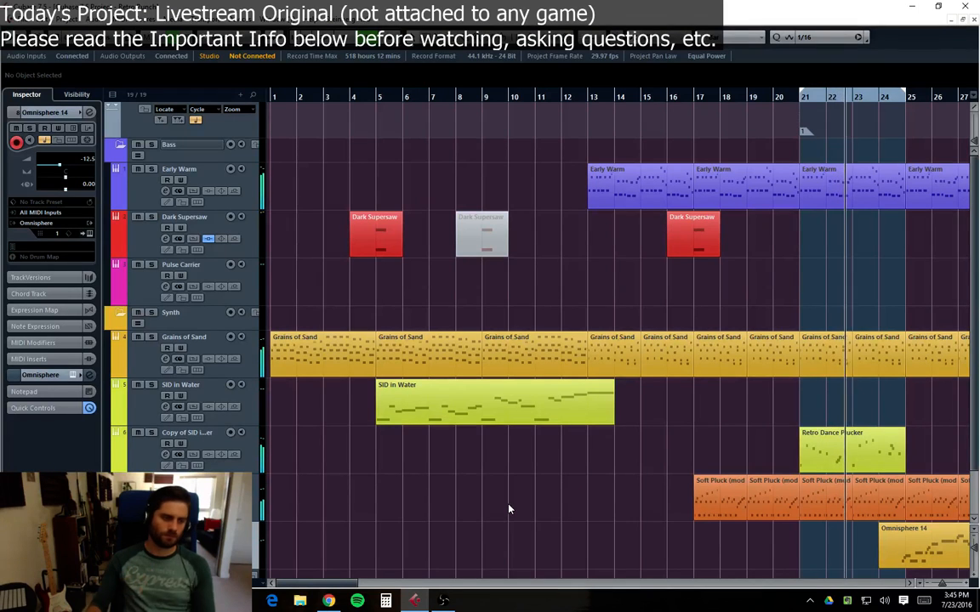
Step: Cut a high-mid EQ band on the Copy of SID in Water channel
click(165, 454)
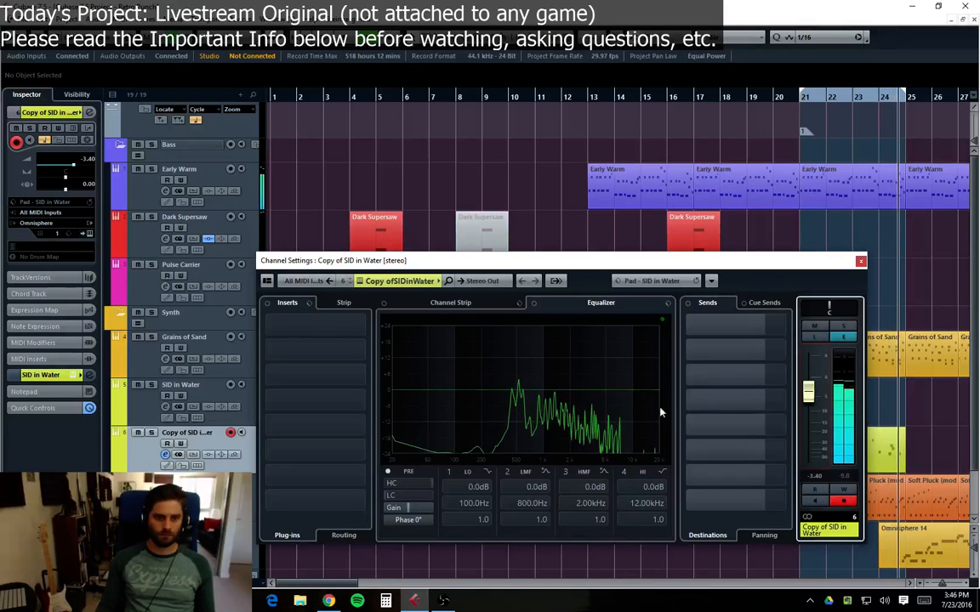
mouse_move(614, 390)
mouse_down()
mouse_move(601, 421)
mouse_move(601, 405)
mouse_up()
click(861, 261)
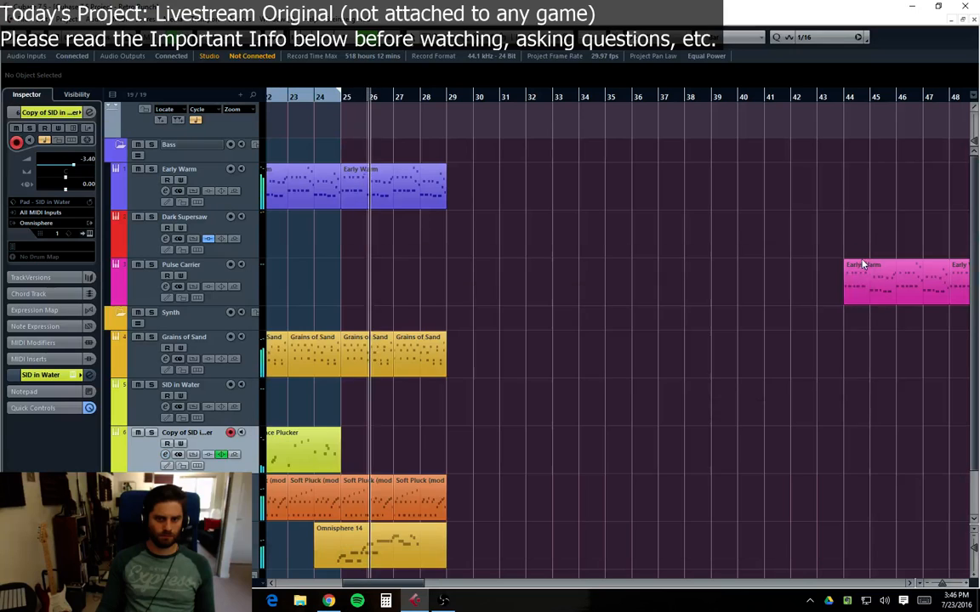
Step: Set band 3 of the Omnisphere 14 channel EQ to -10 dB at about 703 Hz
scroll(529, 348, down, 2)
click(240, 463)
click(166, 485)
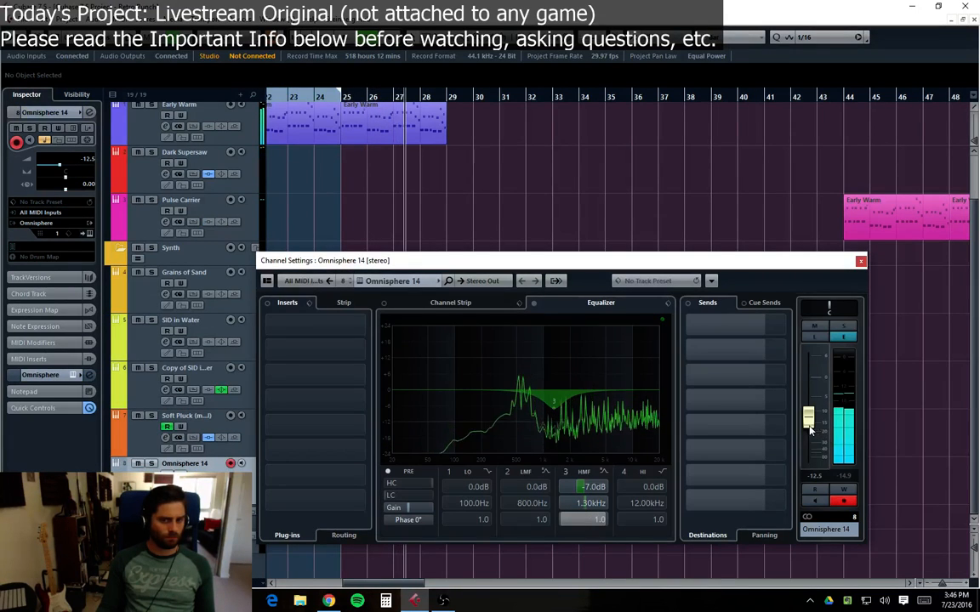
drag(553, 401, 531, 420)
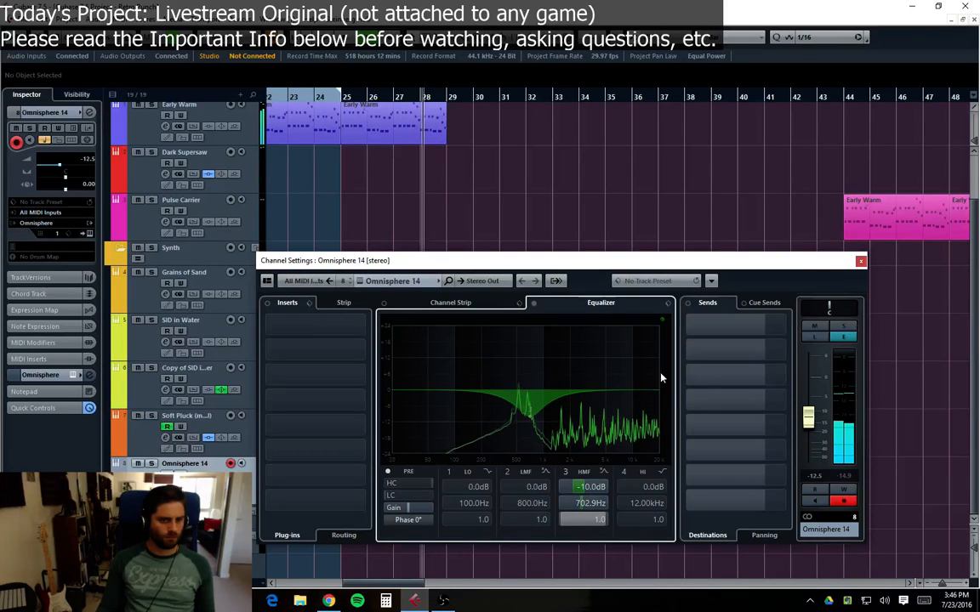
click(860, 261)
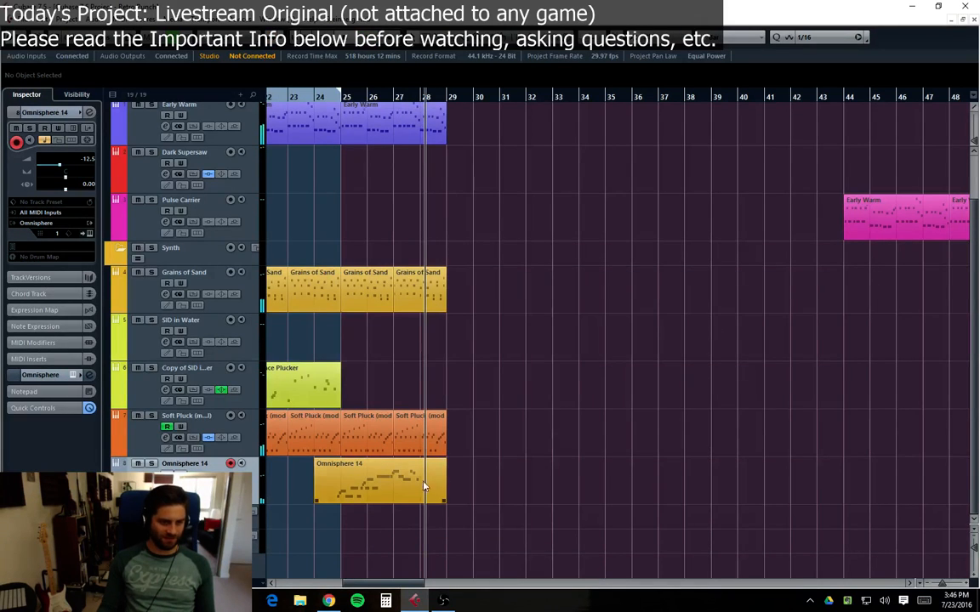
click(419, 97)
click(394, 96)
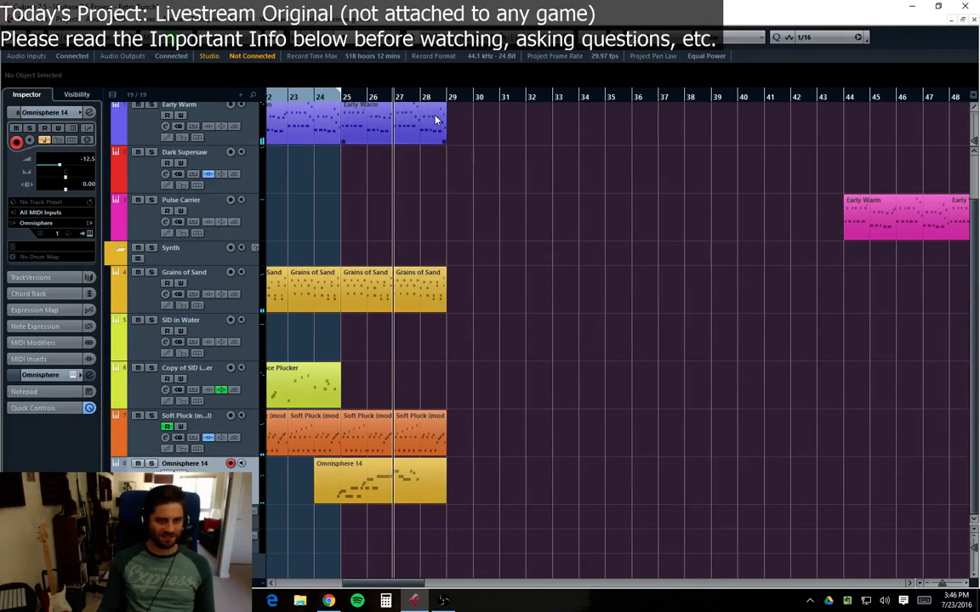
click(416, 97)
click(343, 97)
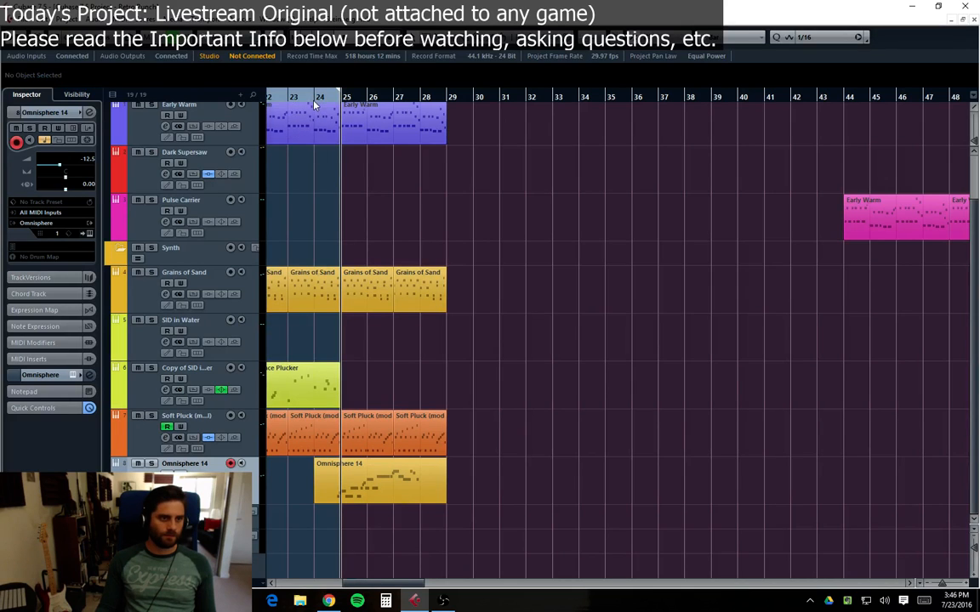
Step: Duplicate the Omnisphere 14 lead track and play back from bar 25
right_click(131, 487)
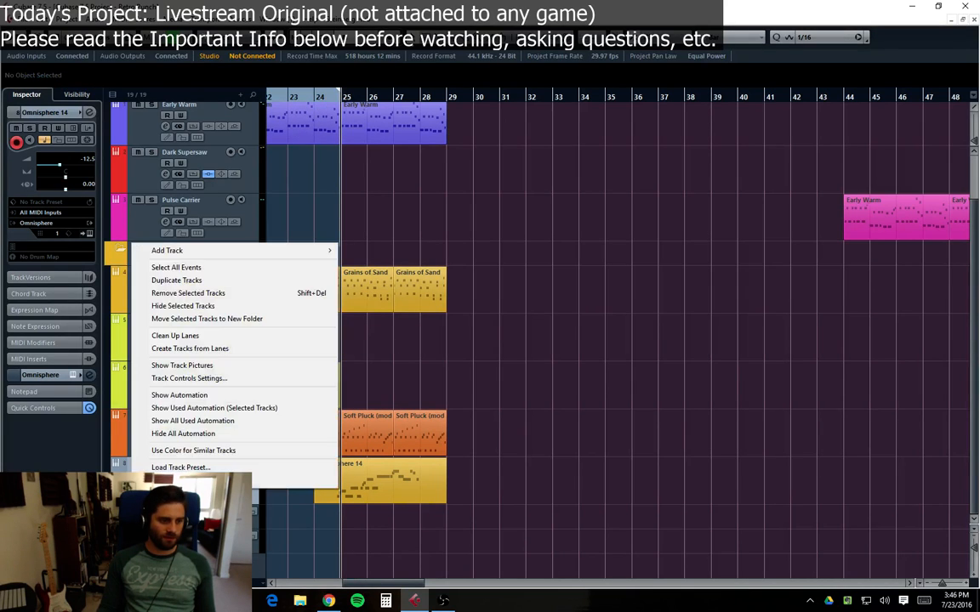
click(564, 356)
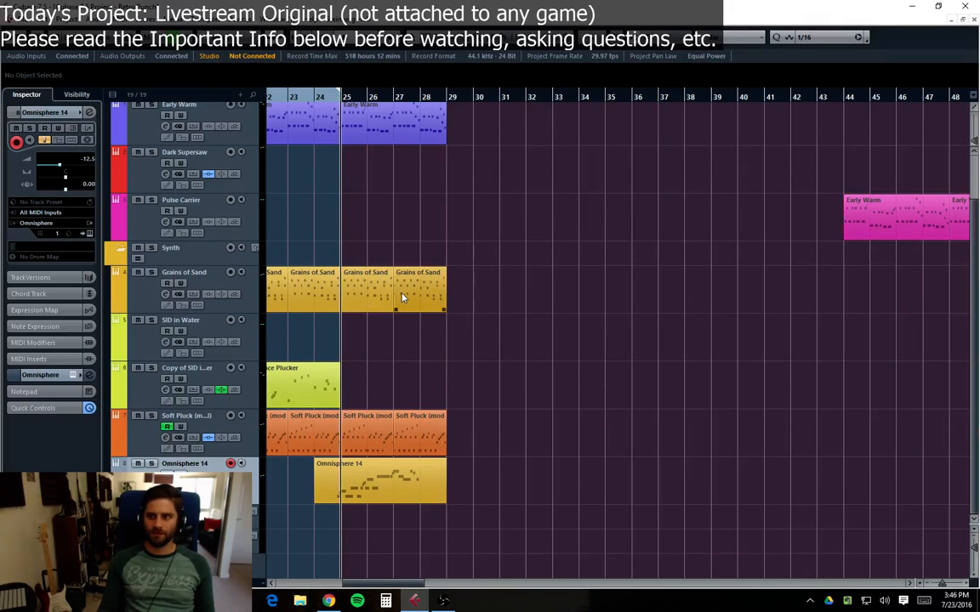
right_click(136, 274)
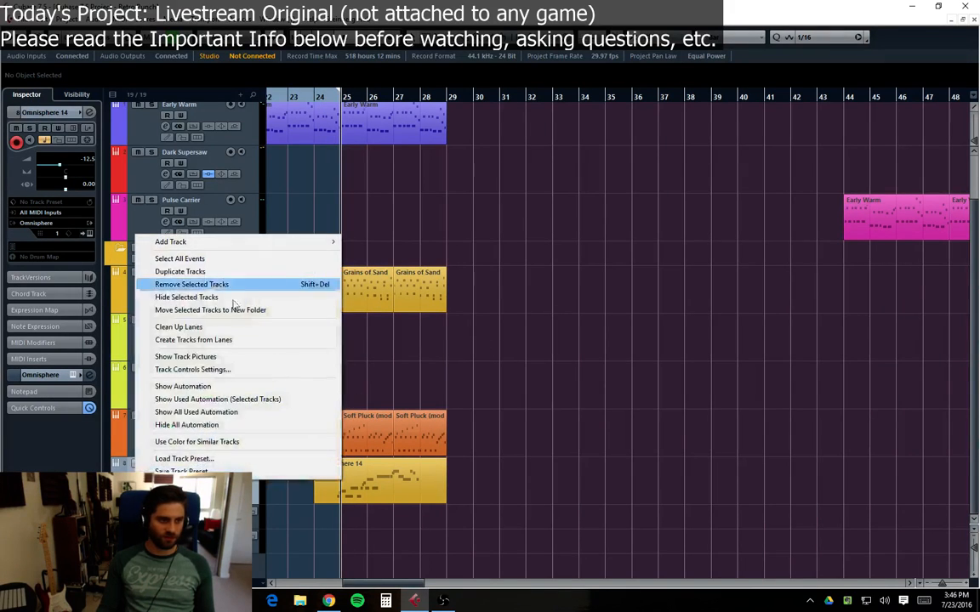
click(443, 360)
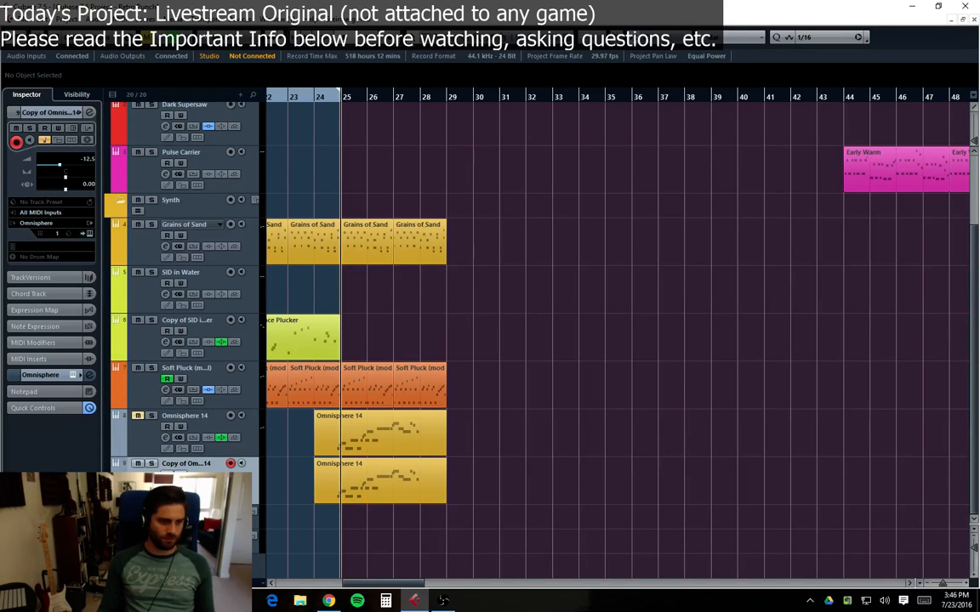
key(space)
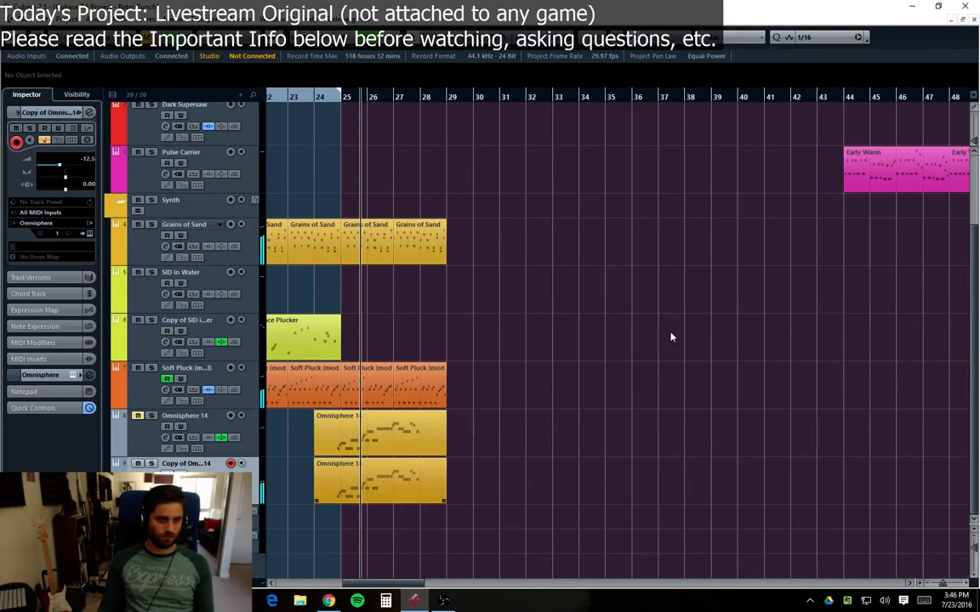
Step: Set a cycle range from bar 25 to bar 29 and play it back
key(F11)
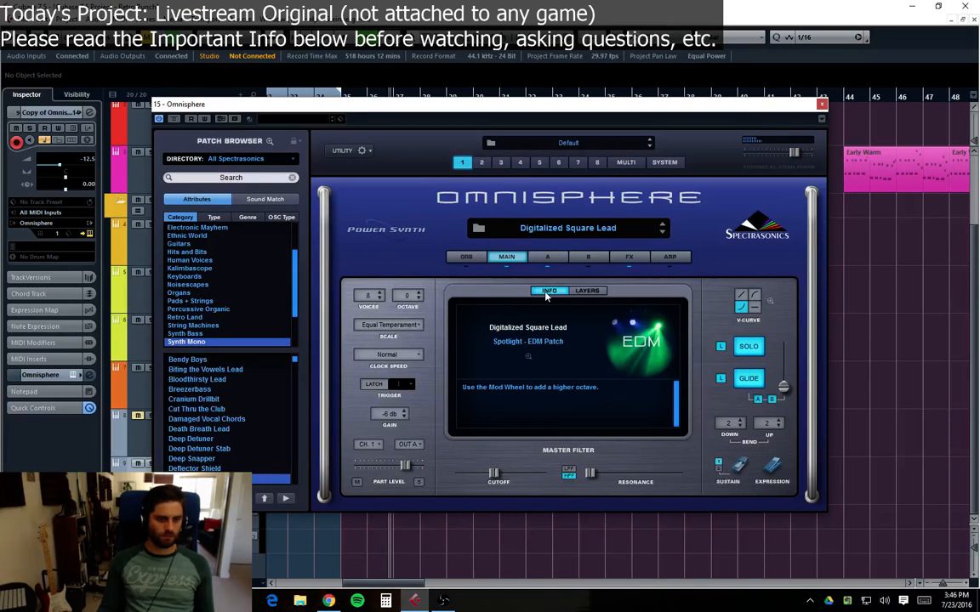
key(F11)
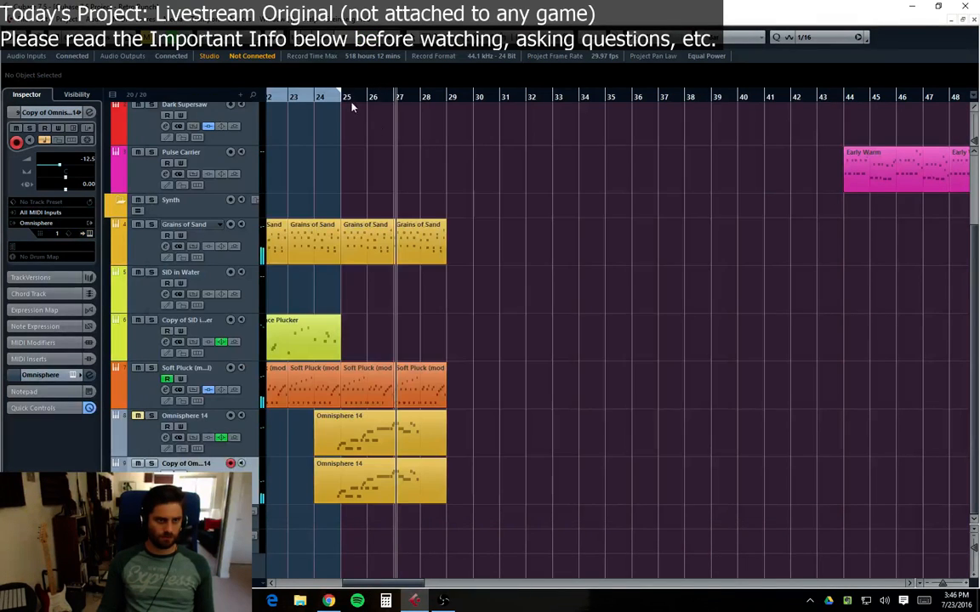
key(space)
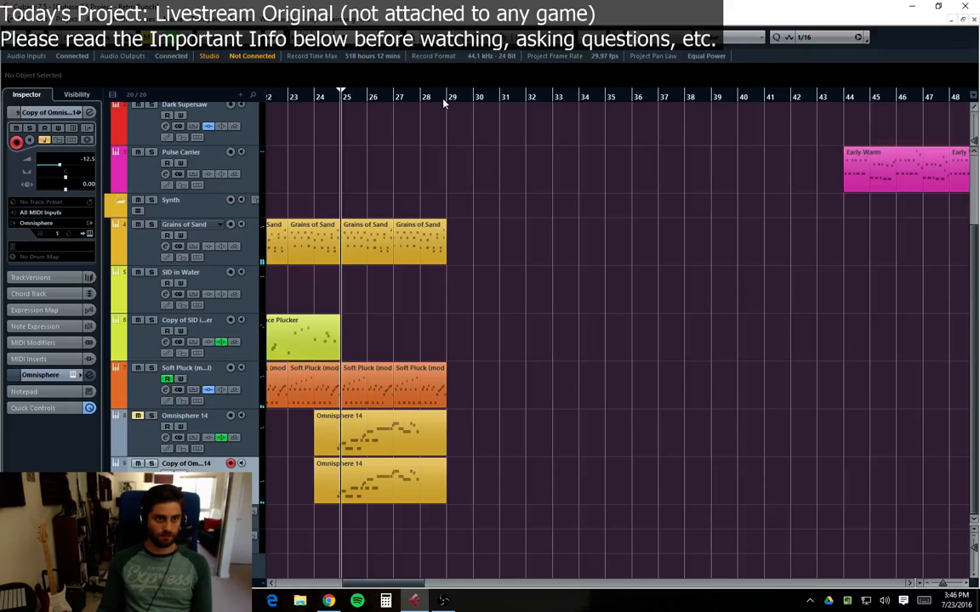
drag(443, 101, 345, 105)
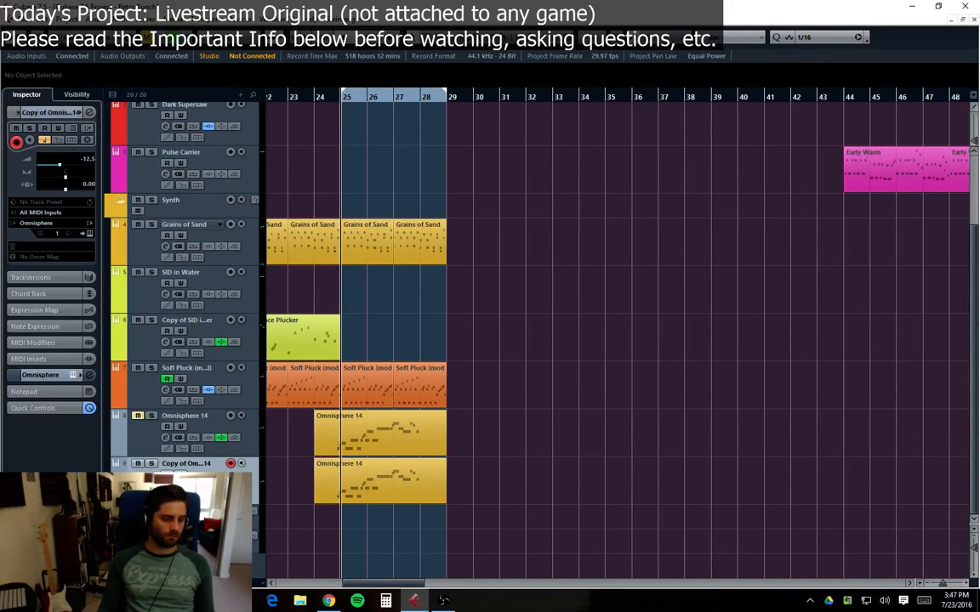
key(space)
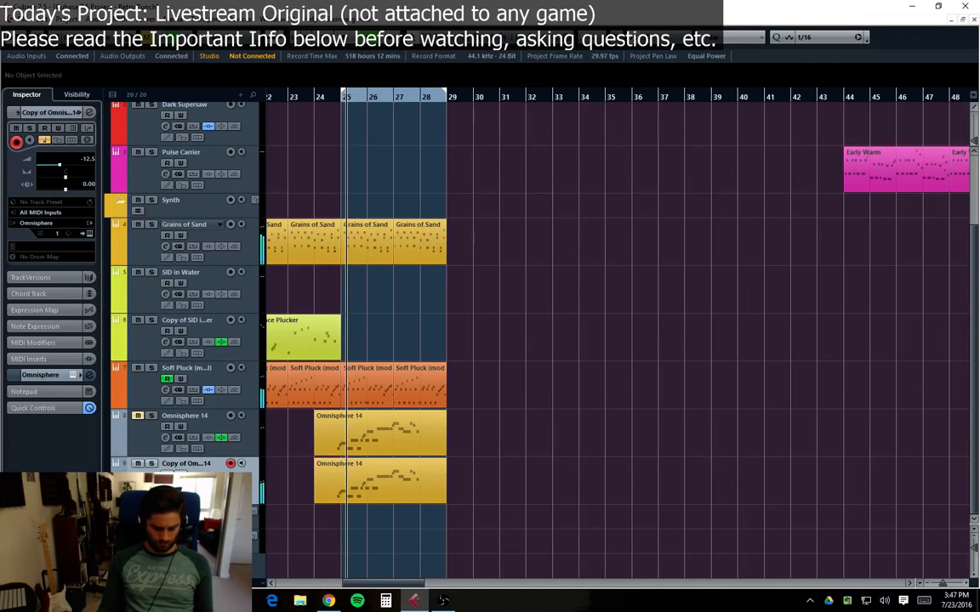
Step: Load the Fat SID Lead patch into the Omnisphere instance of the Copy of Omnisphere 14 track
click(178, 485)
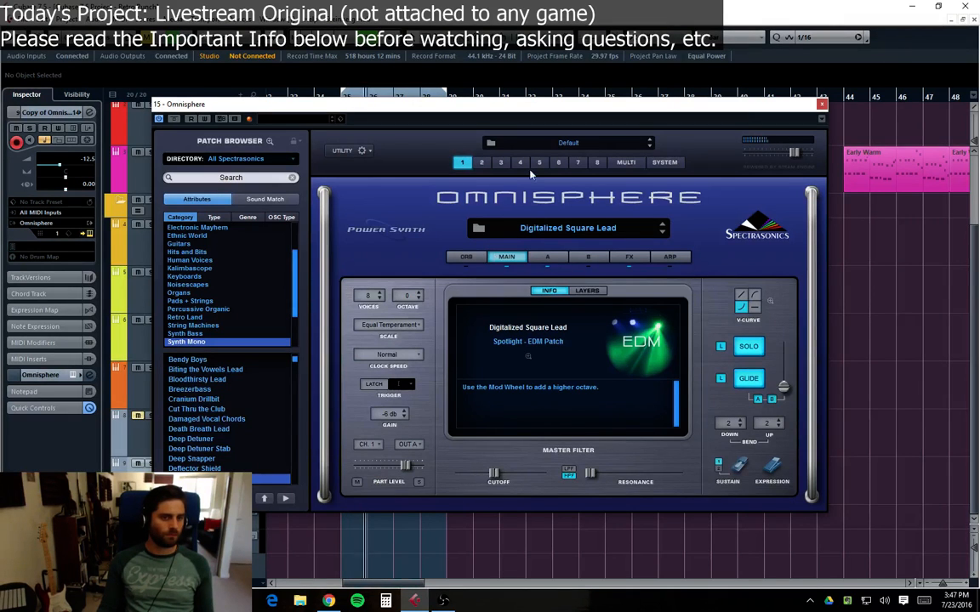
click(228, 141)
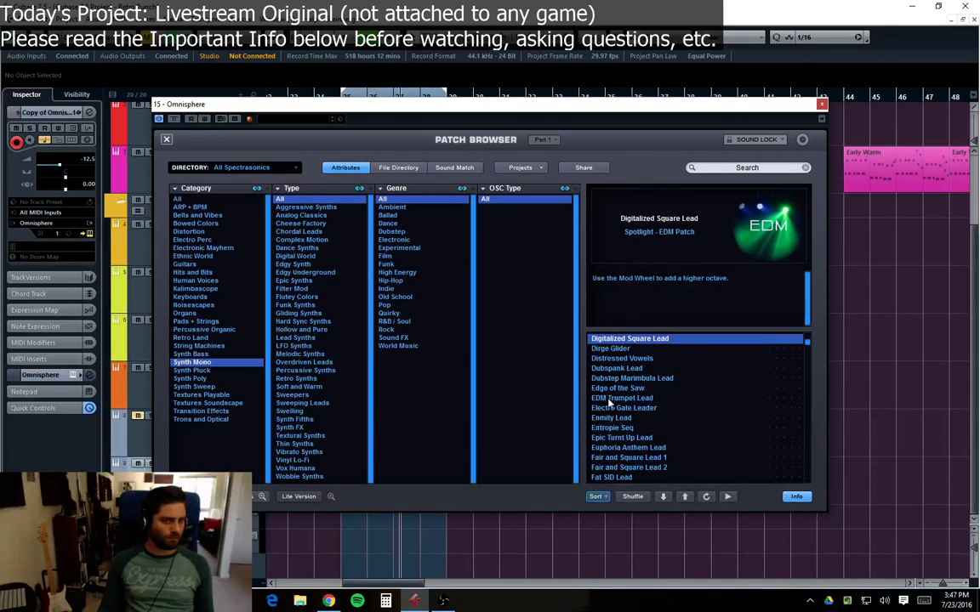
key(Down)
key(Down)
key(Down)
key(Down)
key(Down)
key(Down)
key(Down)
key(Down)
key(Down)
key(Down)
key(Down)
key(Down)
key(Down)
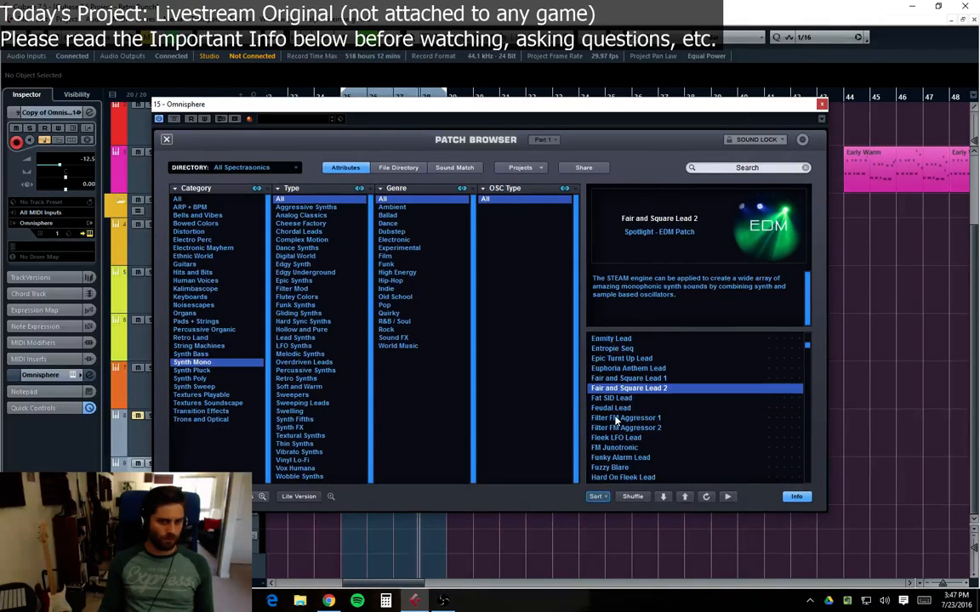
key(Down)
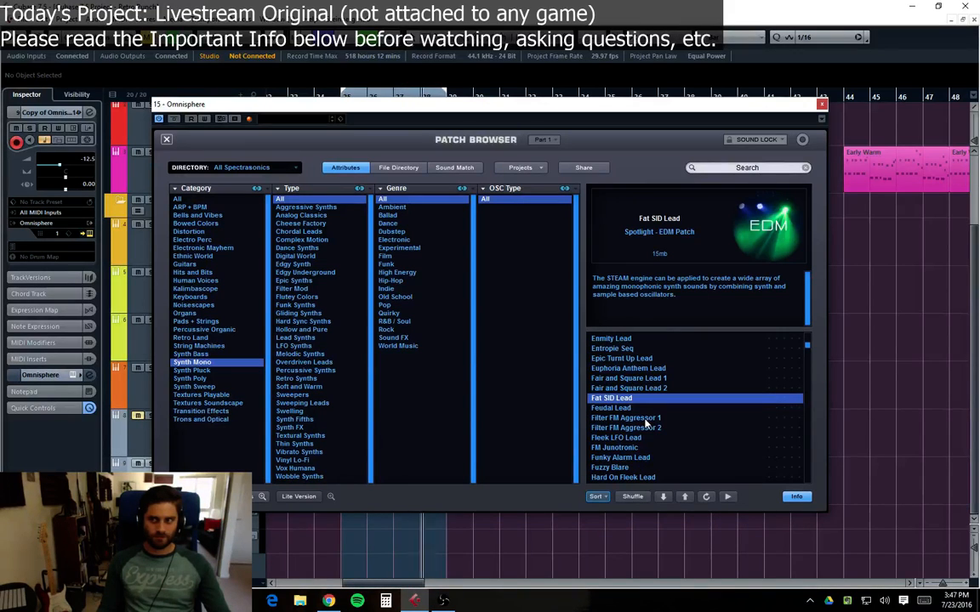
click(632, 380)
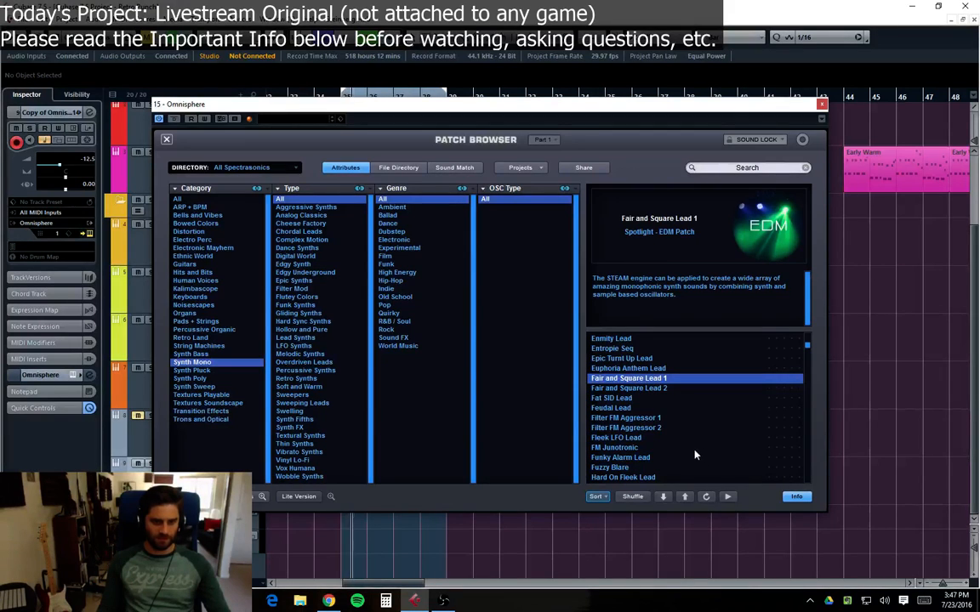
click(645, 390)
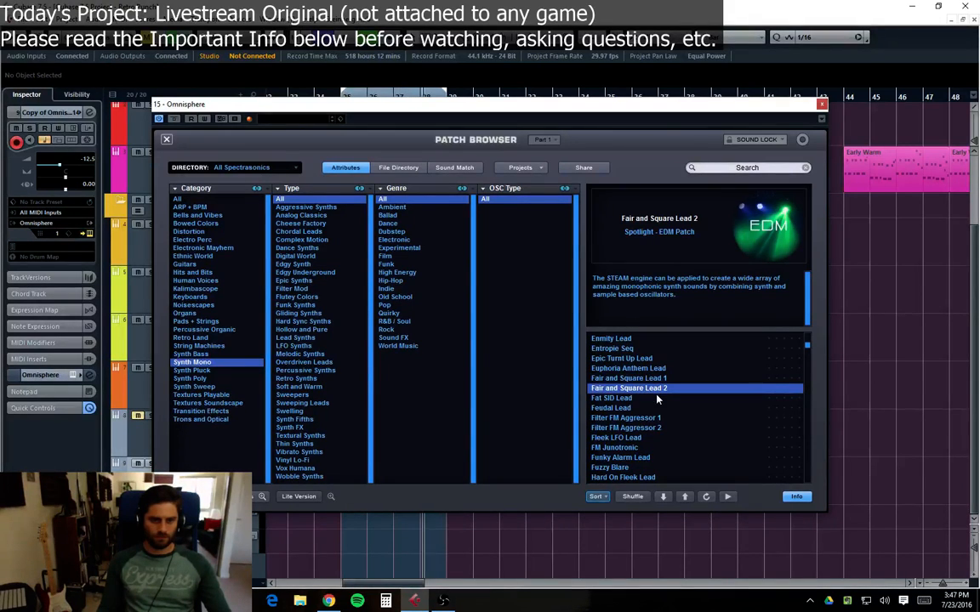
click(612, 400)
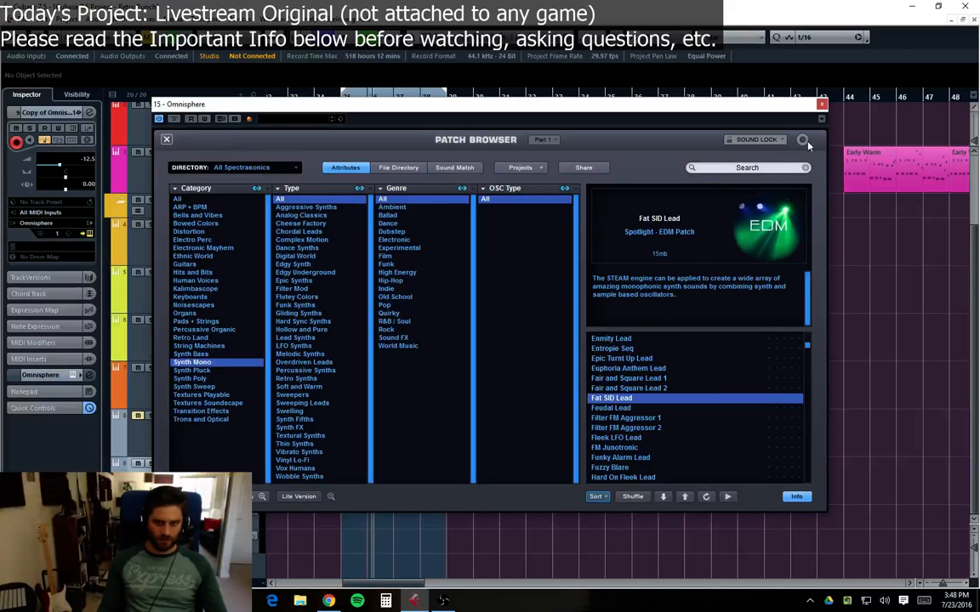
click(822, 104)
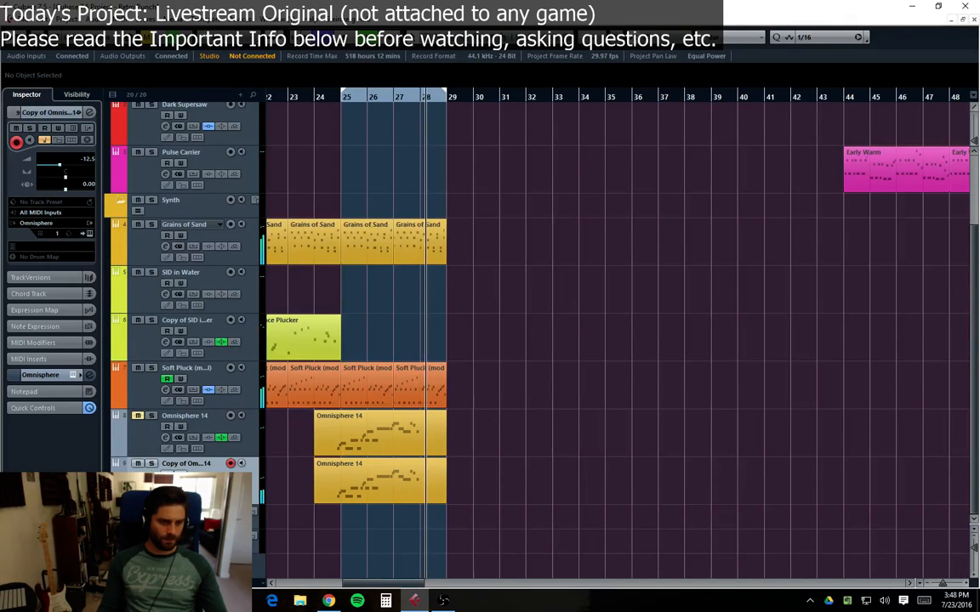
Step: Duplicate the Copy of Omnisphere 14 lead track
click(247, 444)
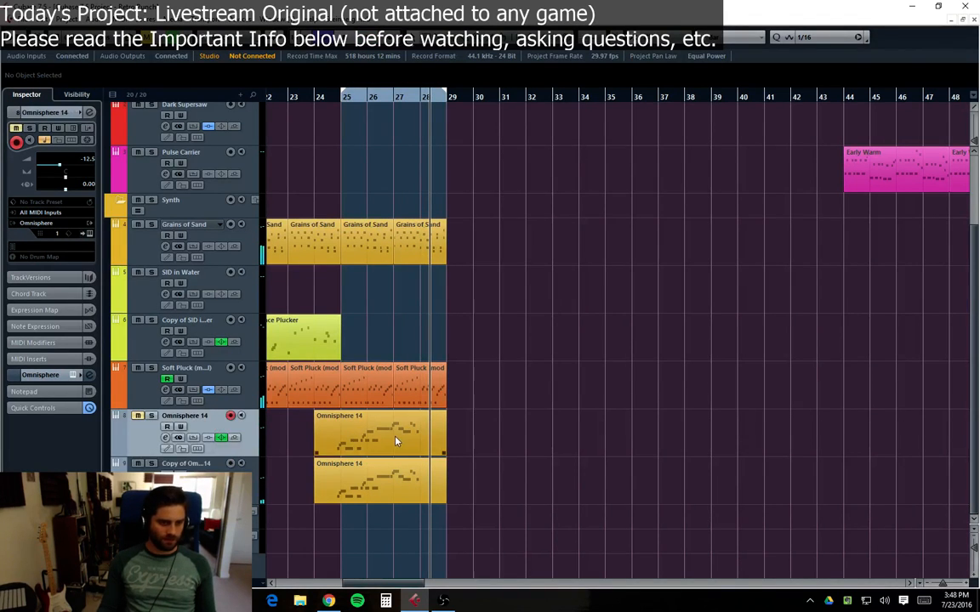
right_click(144, 480)
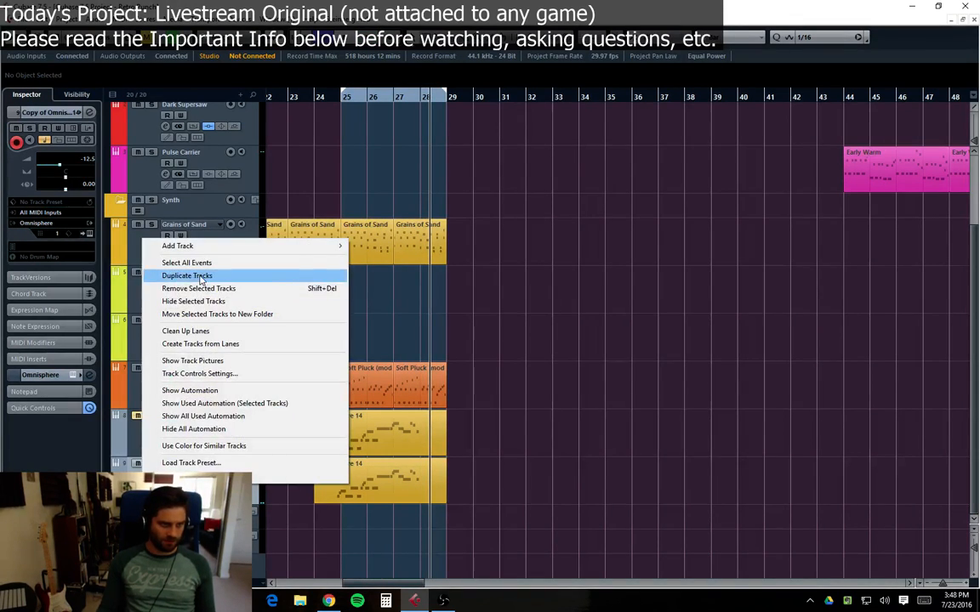
click(206, 276)
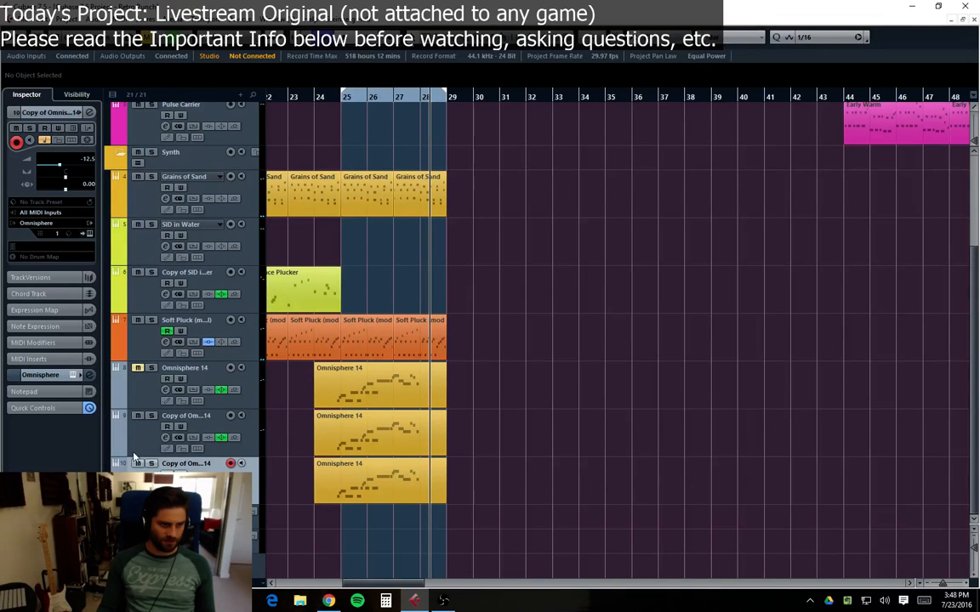
Step: Load the Fair and Square Lead 2 patch into the new duplicate lead track's Omnisphere
click(384, 495)
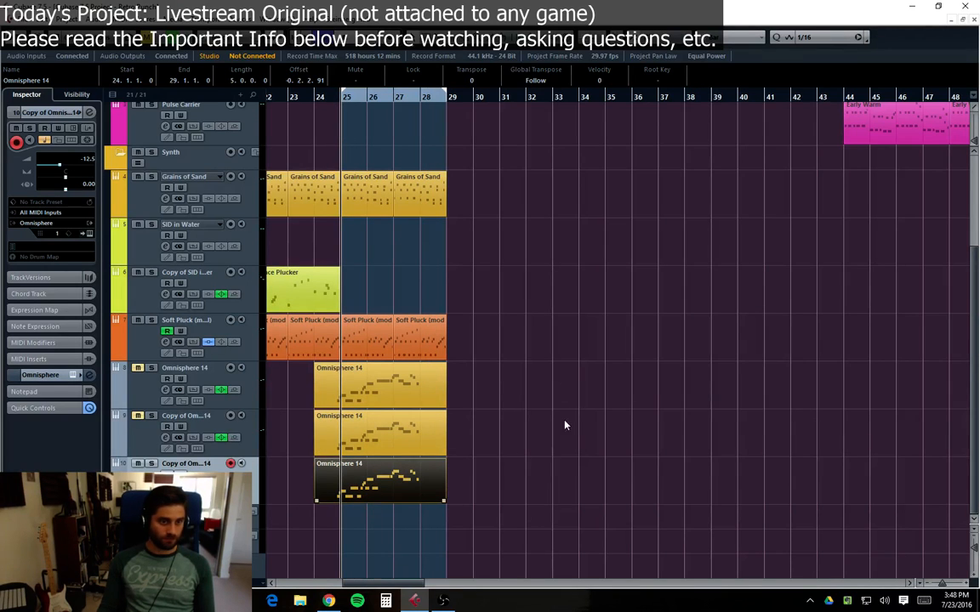
key(F11)
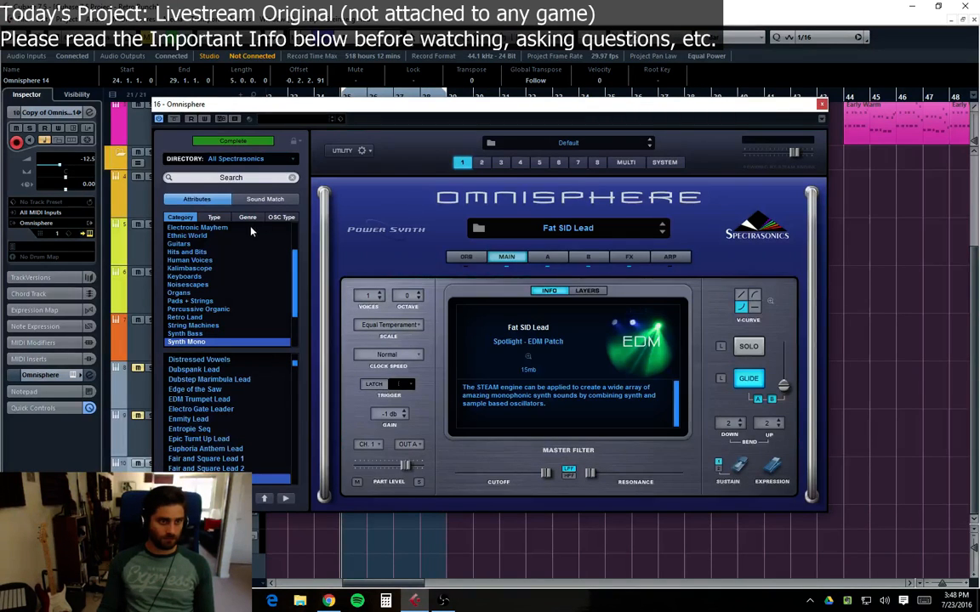
click(245, 127)
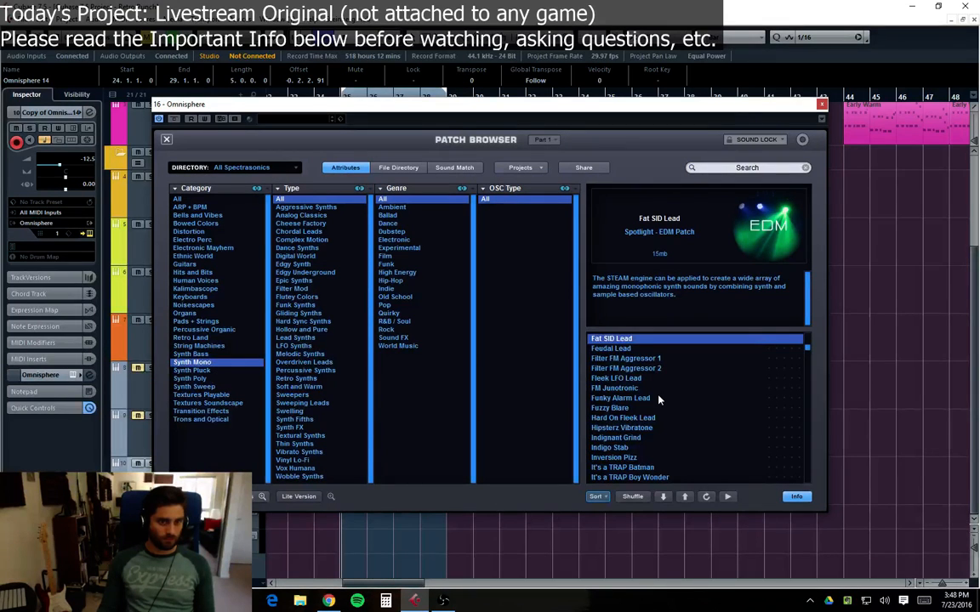
scroll(657, 400, down, 2)
scroll(650, 383, up, 4)
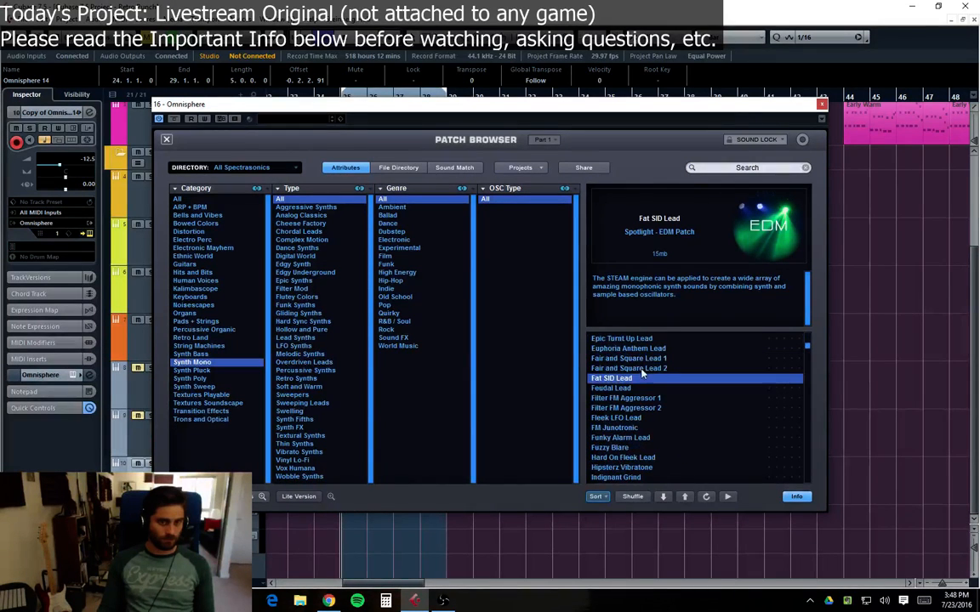
click(650, 360)
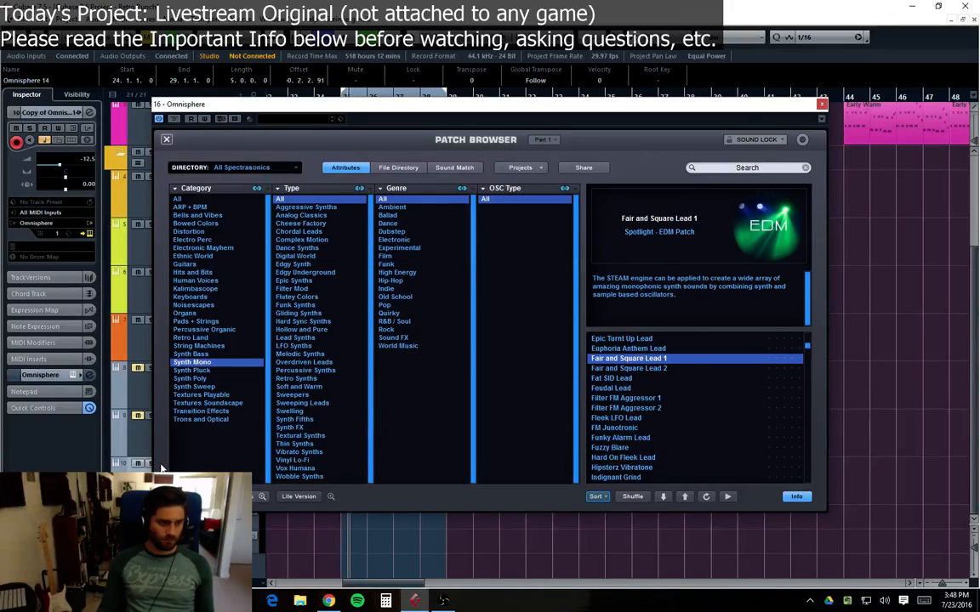
click(650, 371)
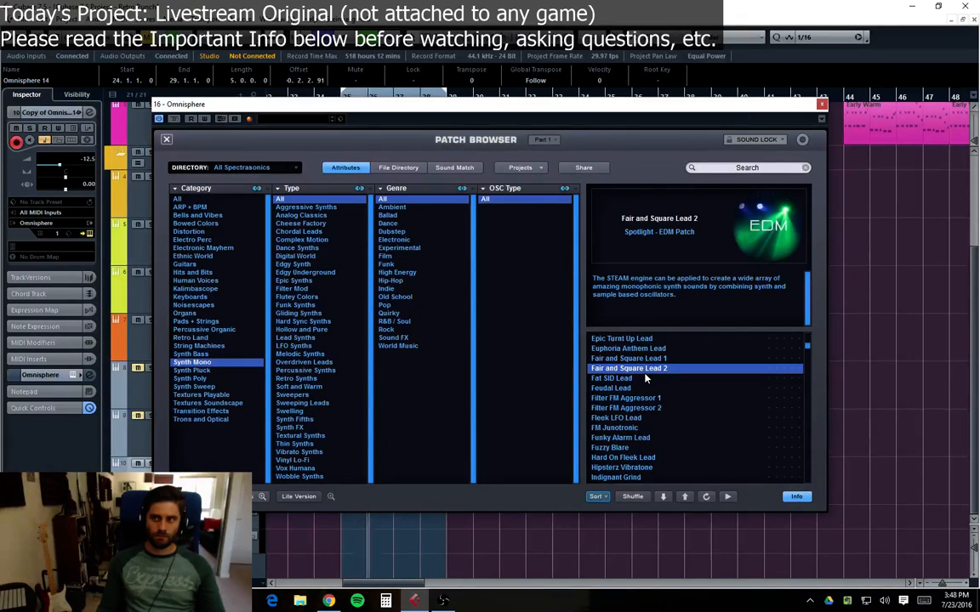
click(821, 106)
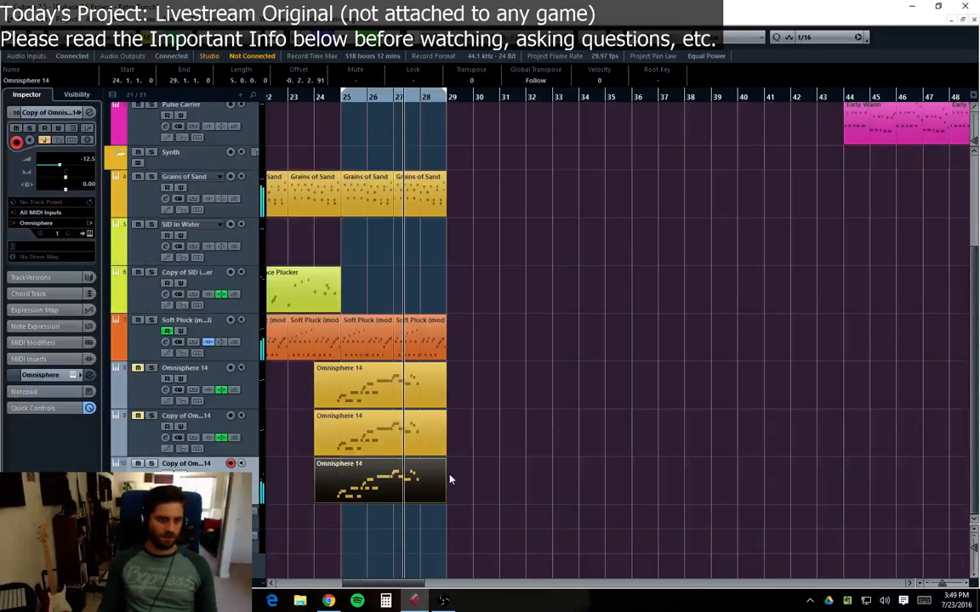
Step: Reorder the lead tracks so the original Omnisphere 14 track sits below the two copies
click(136, 432)
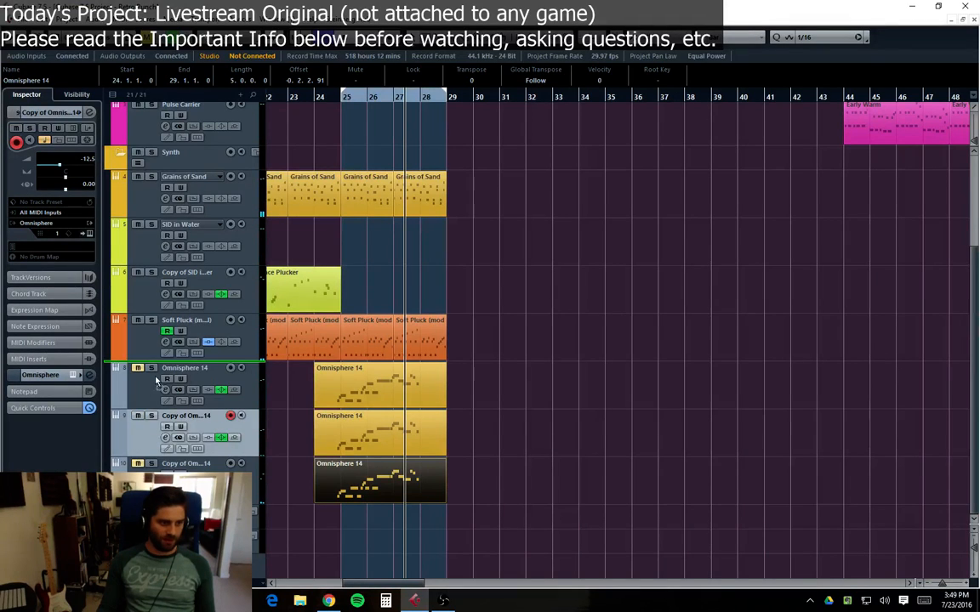
drag(156, 381, 155, 380)
drag(151, 482, 150, 435)
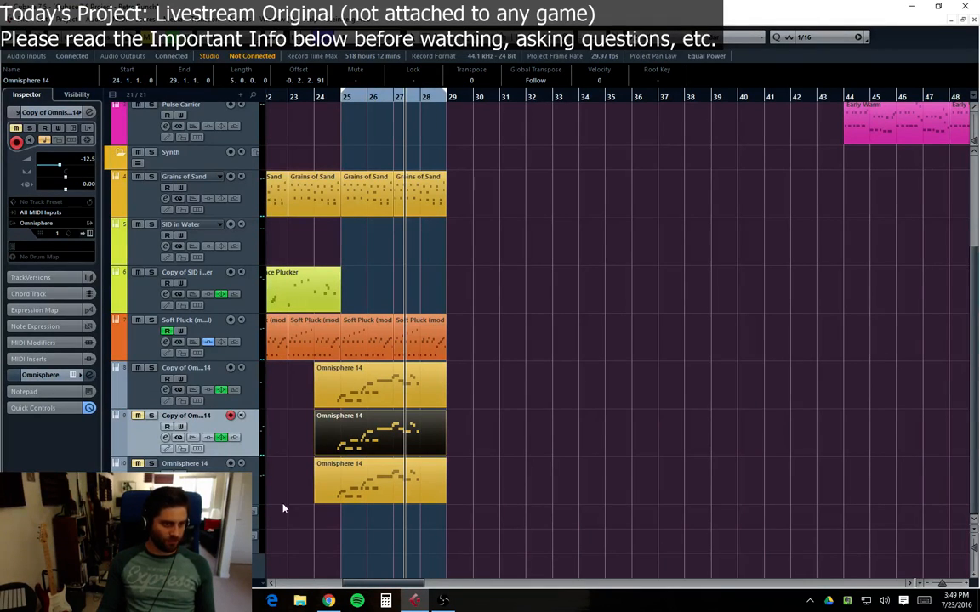
Step: Show the Volume automation lane of the top Copy of Omnisphere 14 track
drag(359, 585, 335, 585)
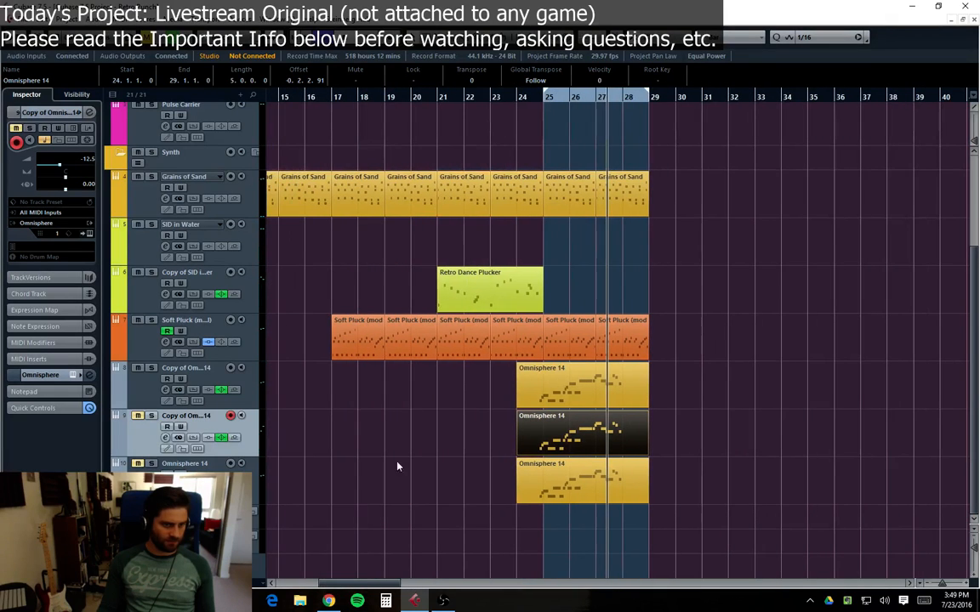
click(516, 98)
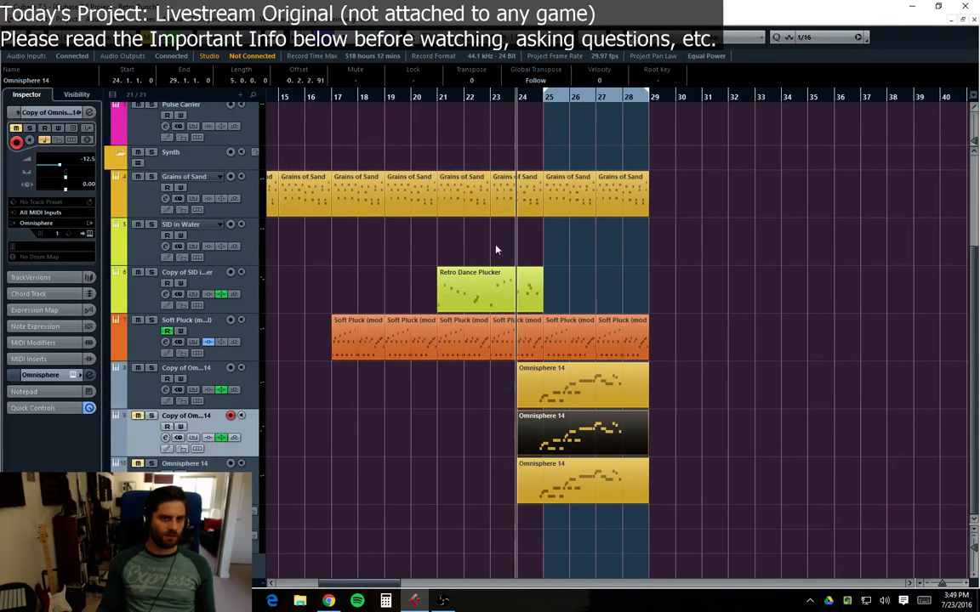
click(140, 399)
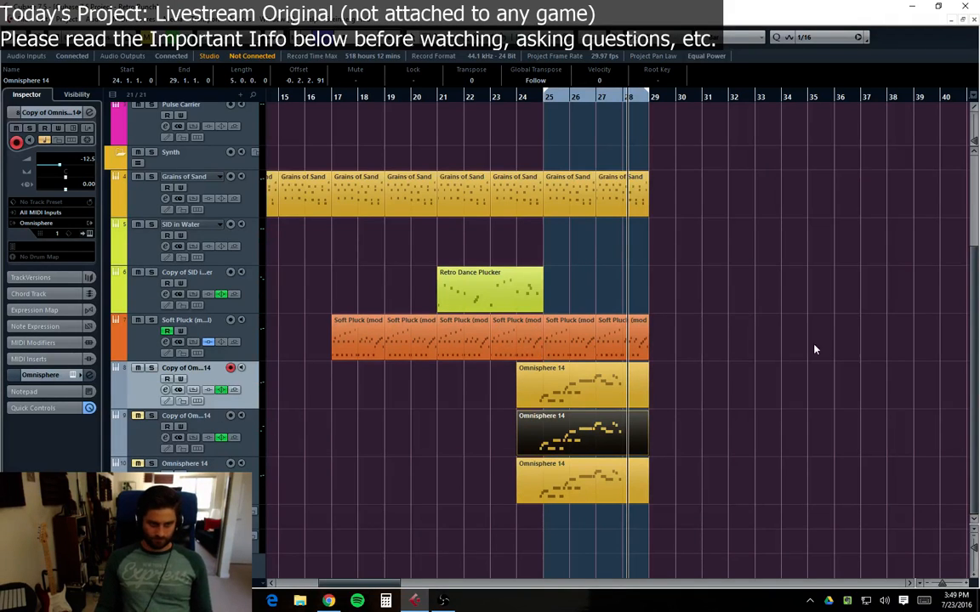
click(116, 405)
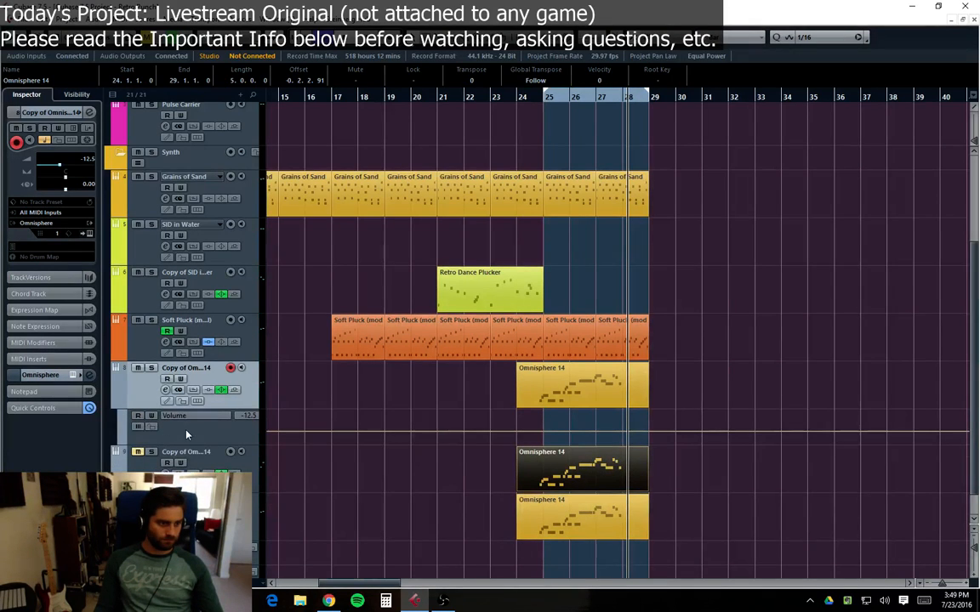
click(180, 416)
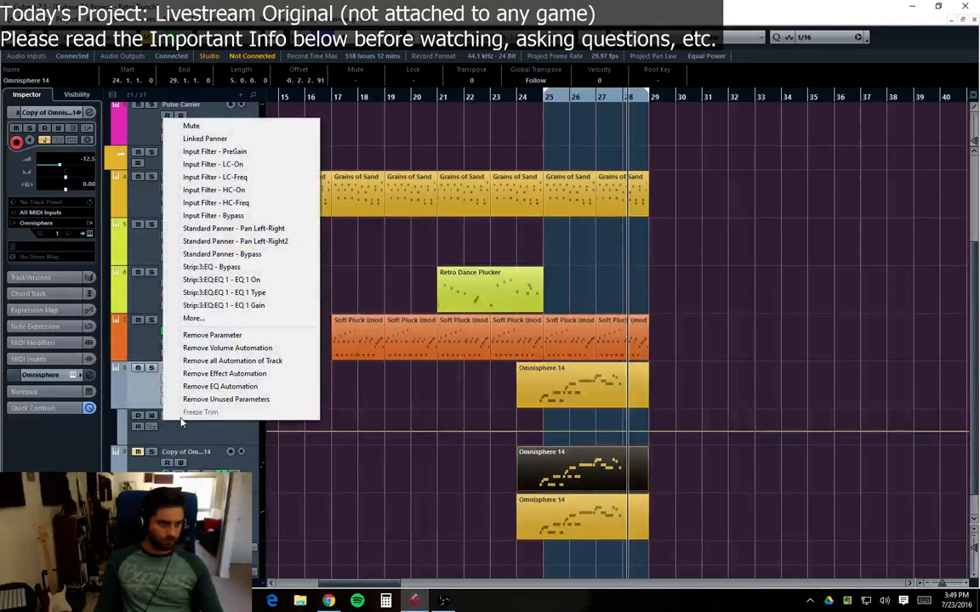
click(189, 441)
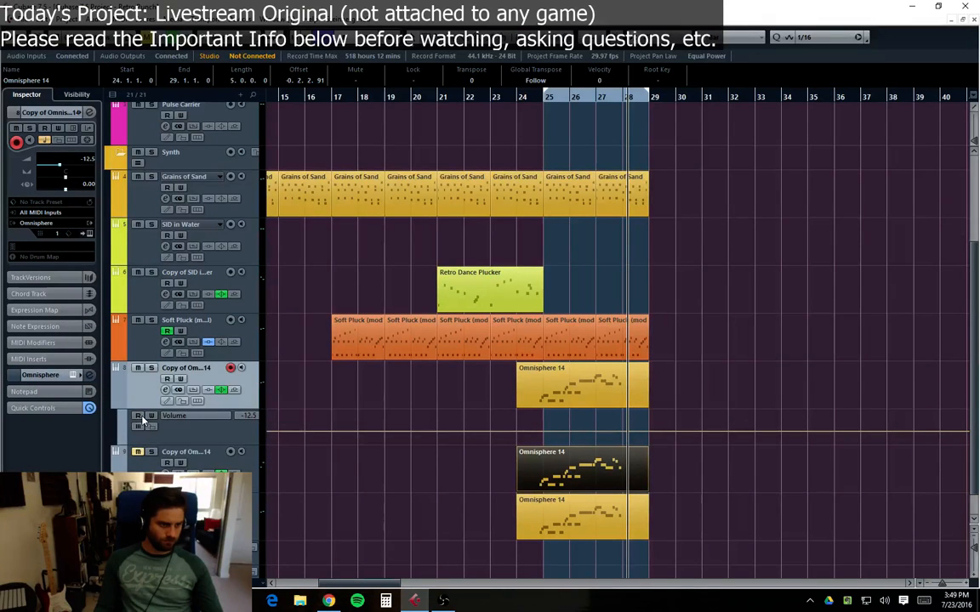
Step: Toggle automation write on the top Copy of Omnisphere 14 track and play back from bar 24
click(520, 100)
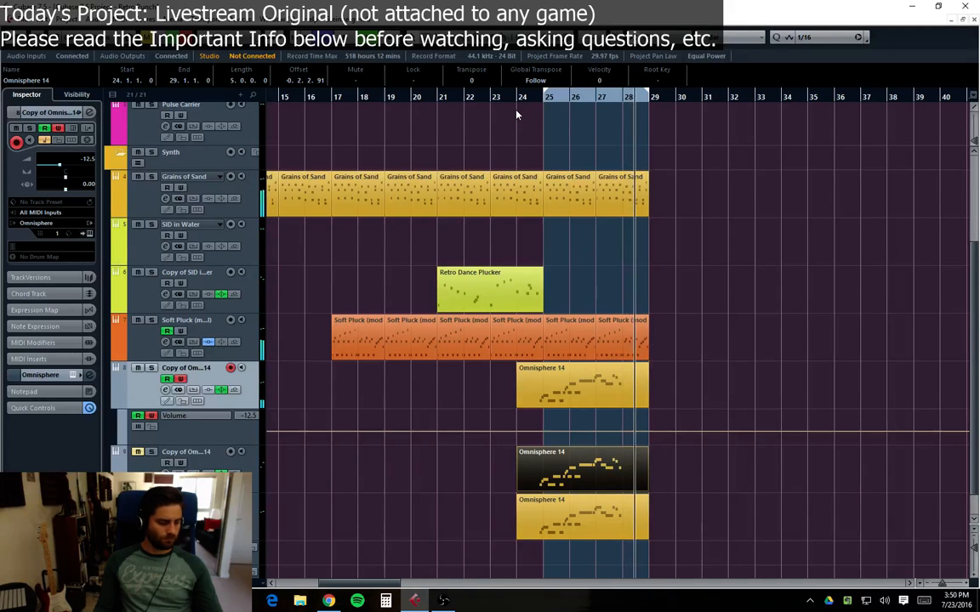
key(space)
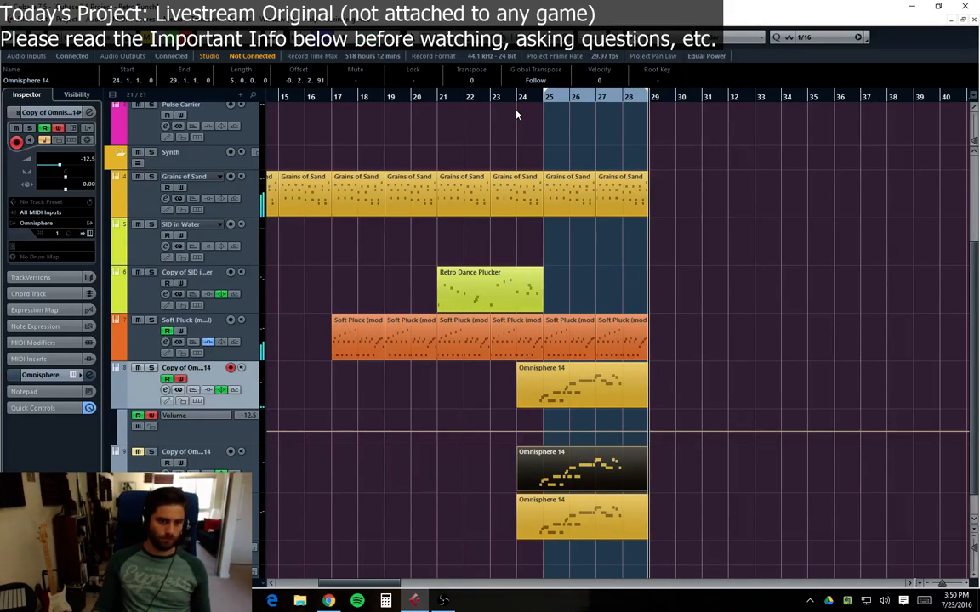
click(191, 416)
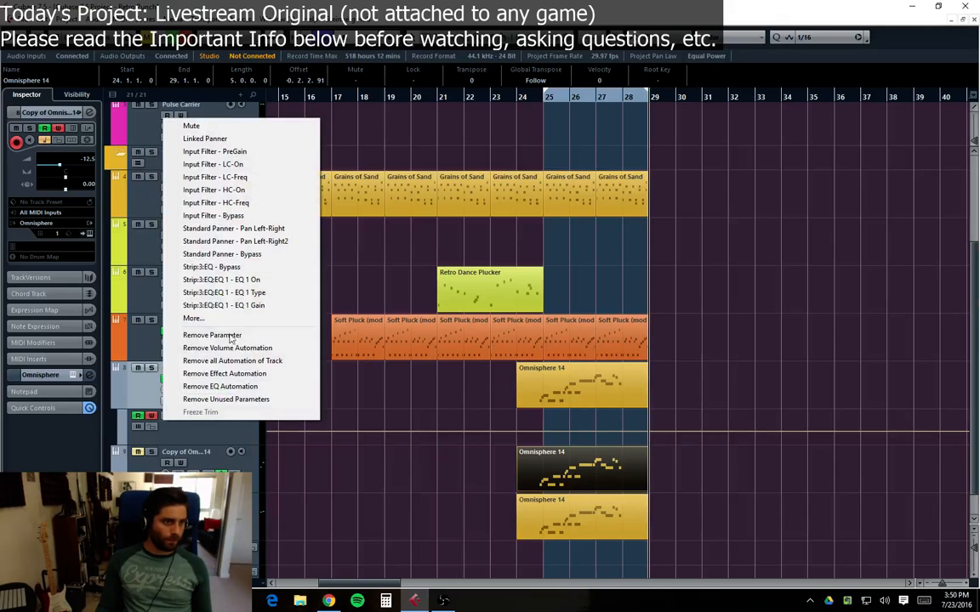
click(198, 443)
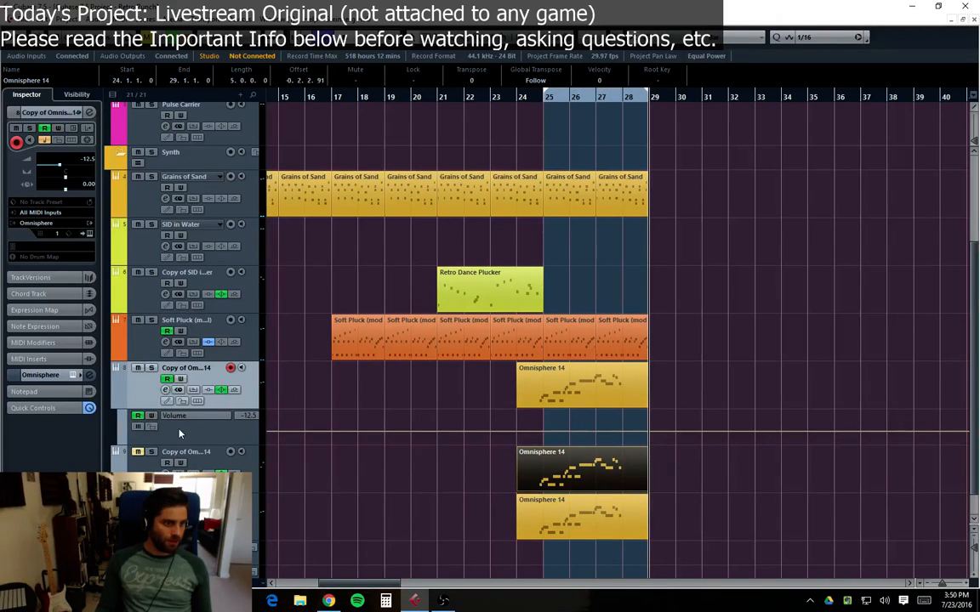
Step: Add a Mute automation lane below the Volume lane of the top Copy of Omnisphere 14 track
click(181, 434)
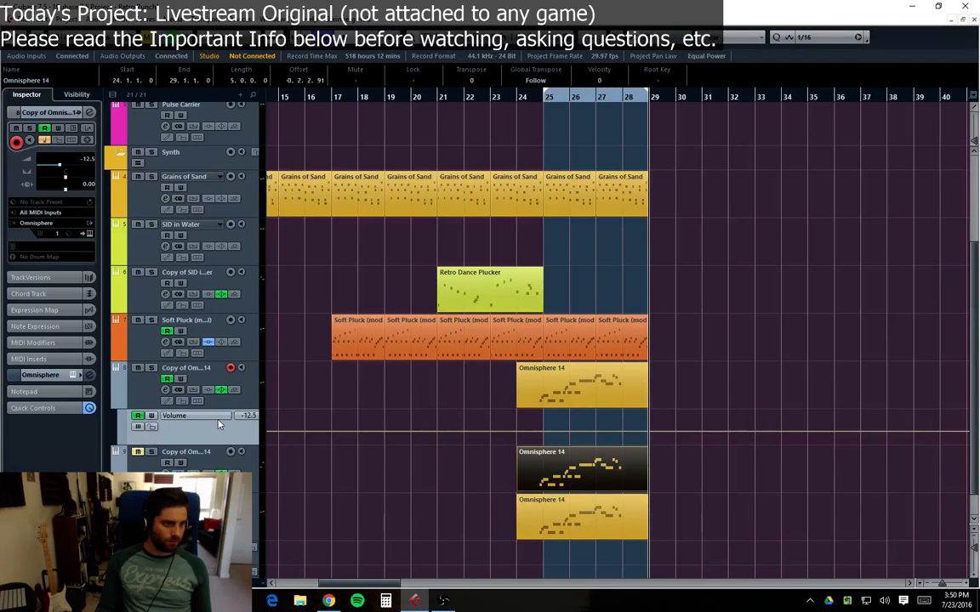
click(221, 419)
click(199, 437)
click(121, 443)
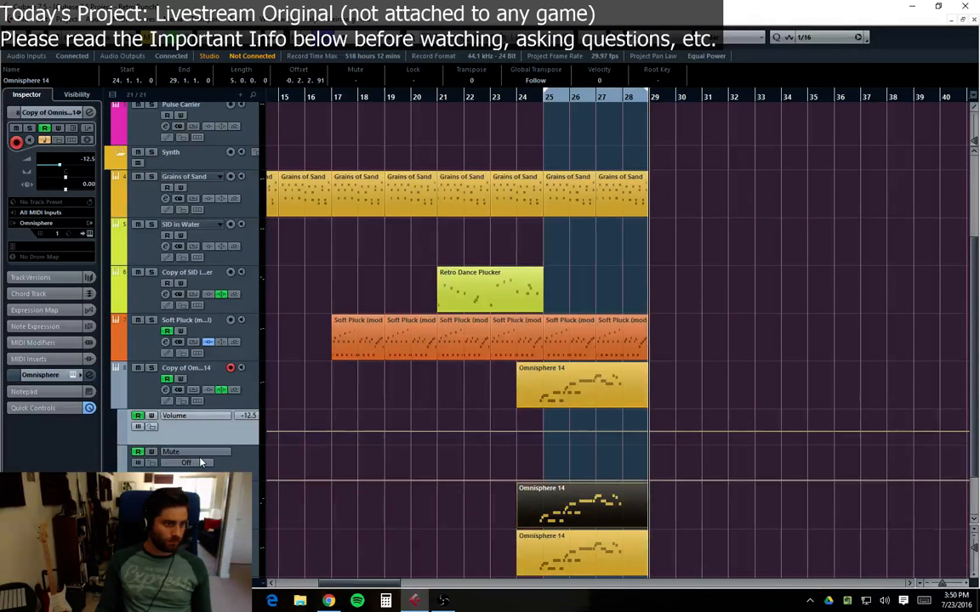
click(195, 452)
click(236, 469)
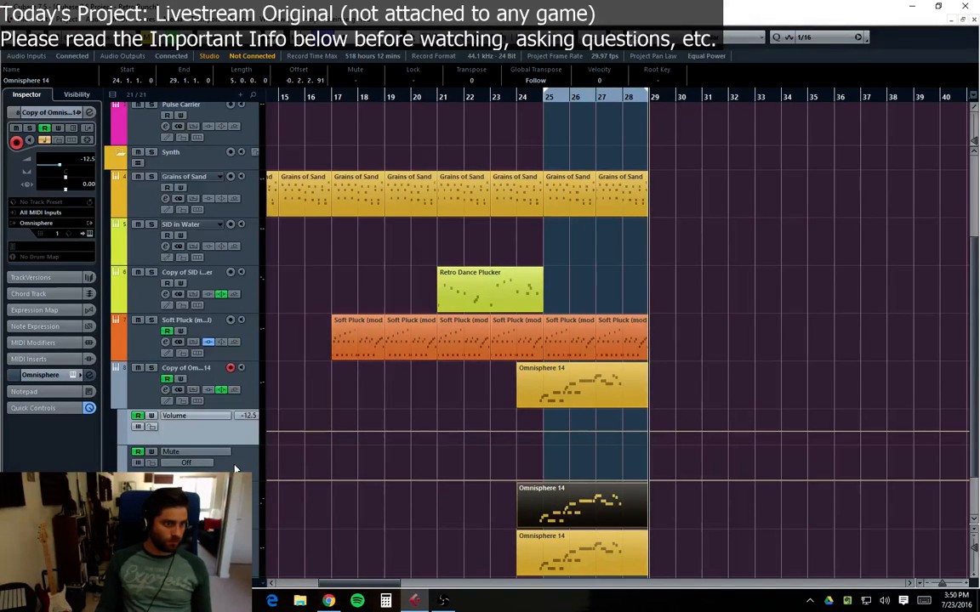
click(120, 461)
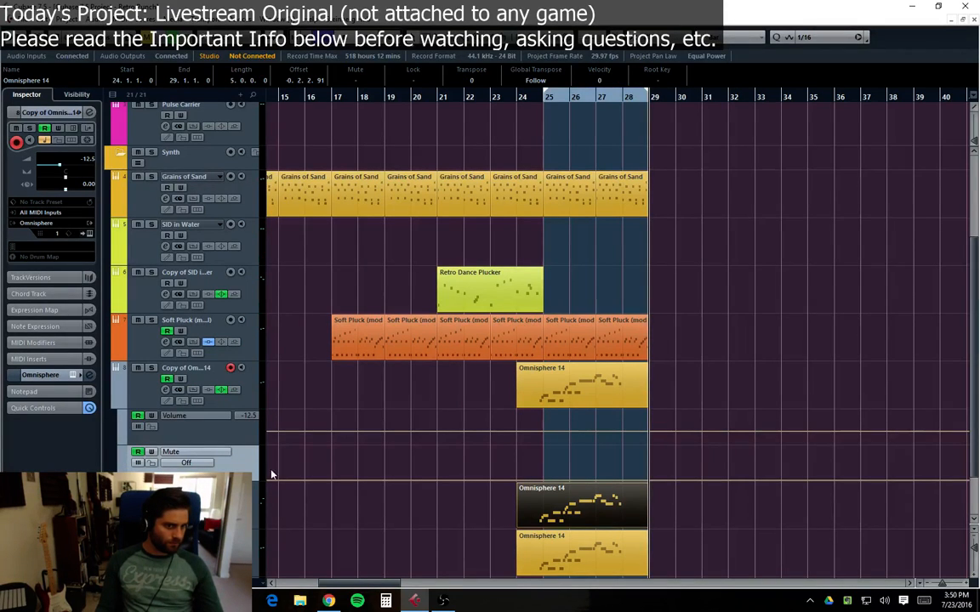
Step: Remove the automation lanes from the top copy track and reselect the top Copy of Omnisphere 14 track
right_click(250, 472)
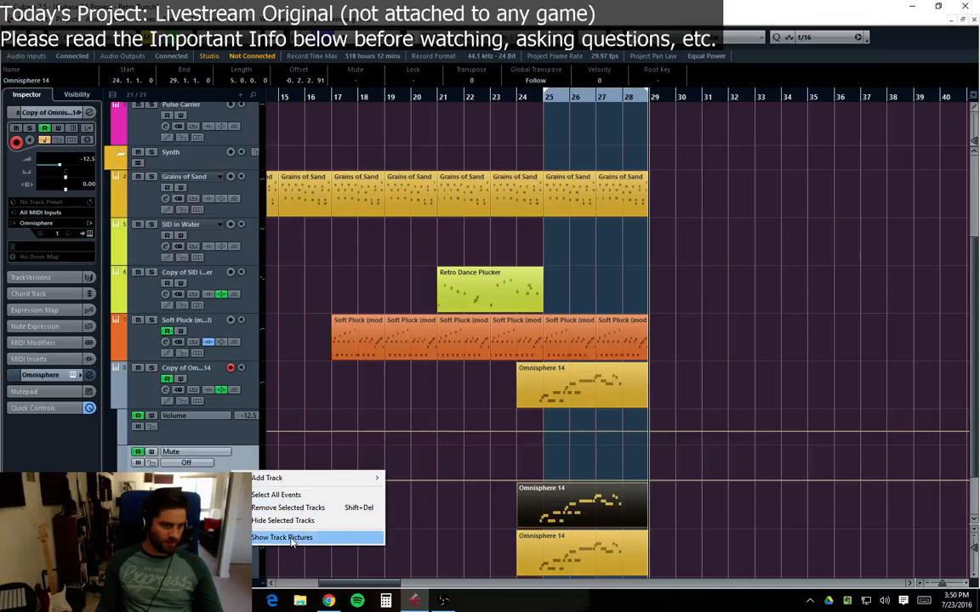
click(240, 463)
right_click(235, 468)
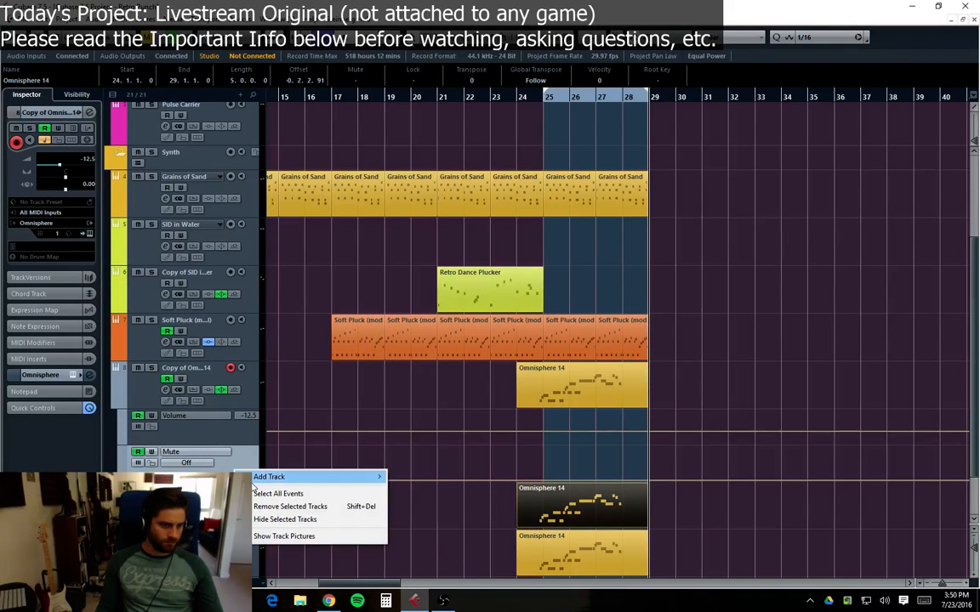
click(293, 506)
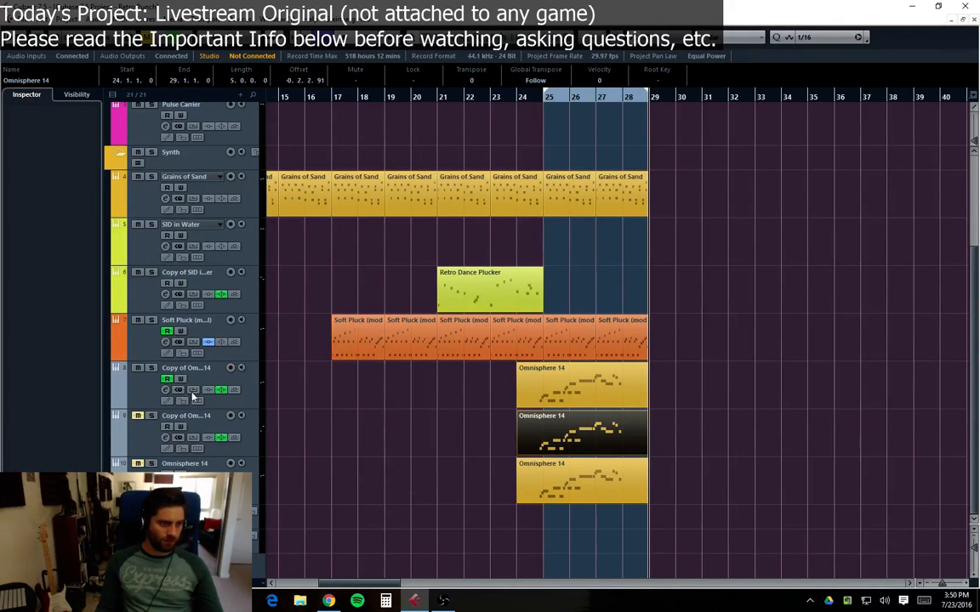
click(225, 380)
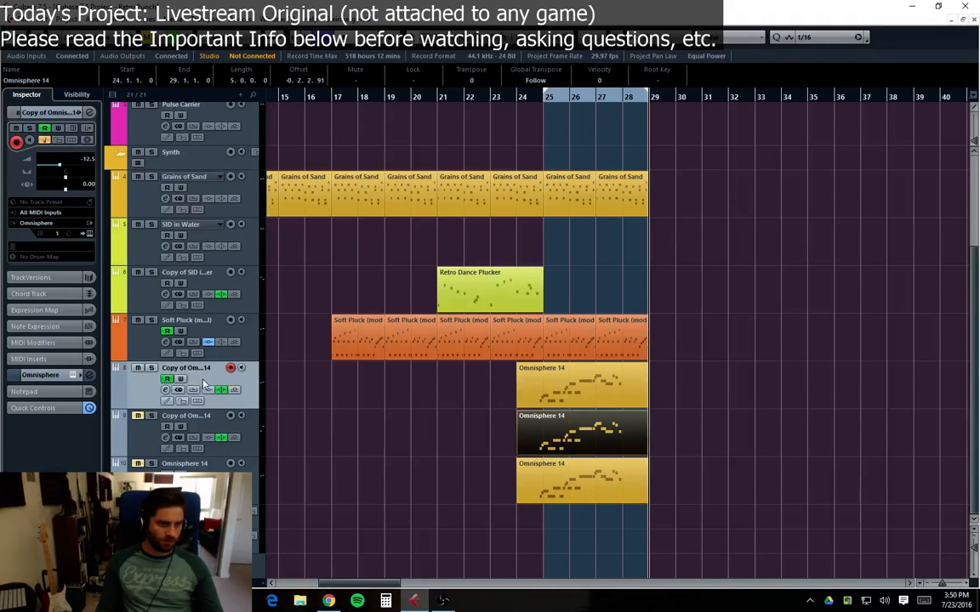
Step: Record takes onto the top Copy of Omnisphere 14 track starting from bar 23
drag(517, 100, 491, 101)
key(KP_Multiply)
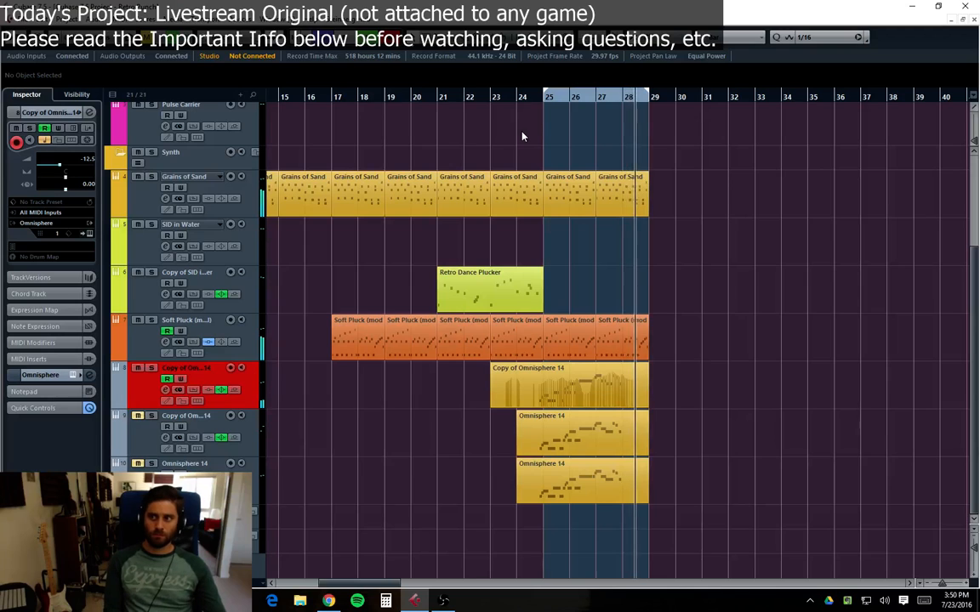
key(space)
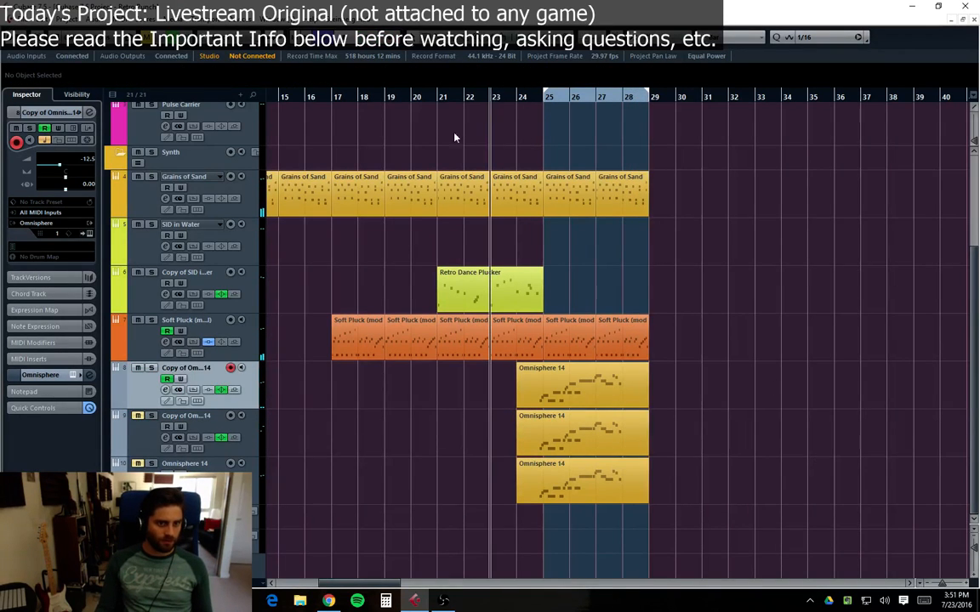
key(KP_Multiply)
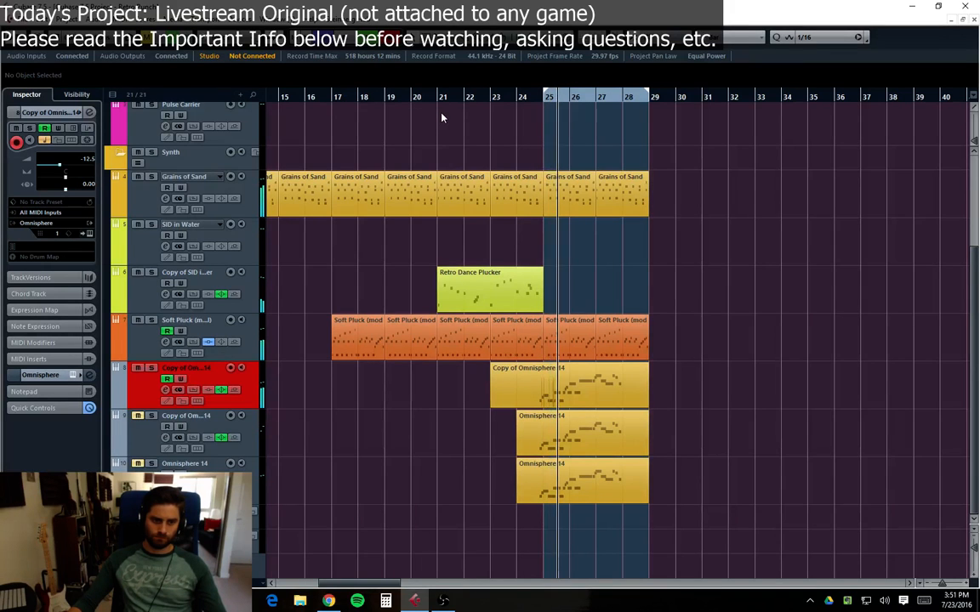
key(space)
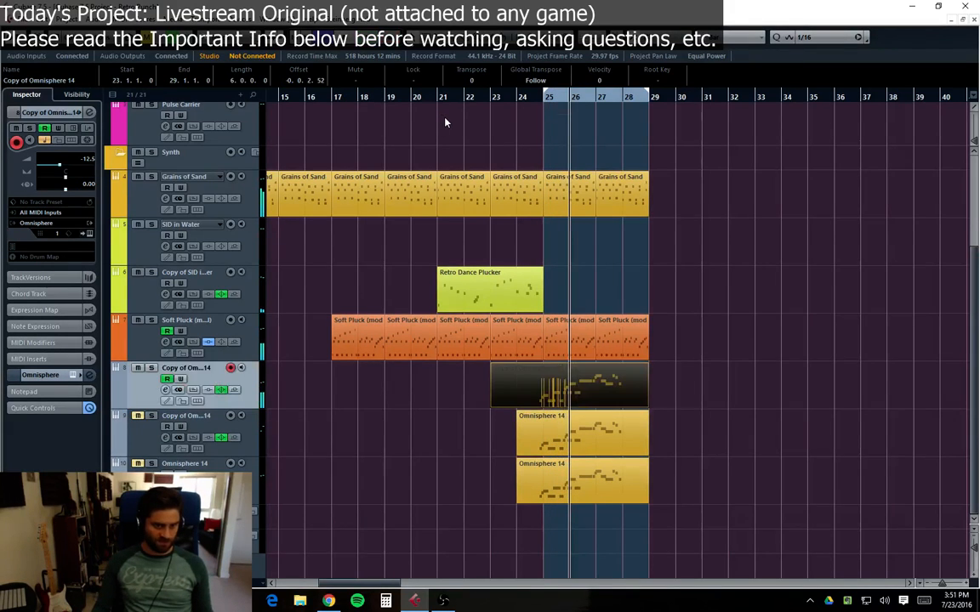
Step: Delete the newly recorded part from the top Copy of Omnisphere 14 track
key(z)
key(z)
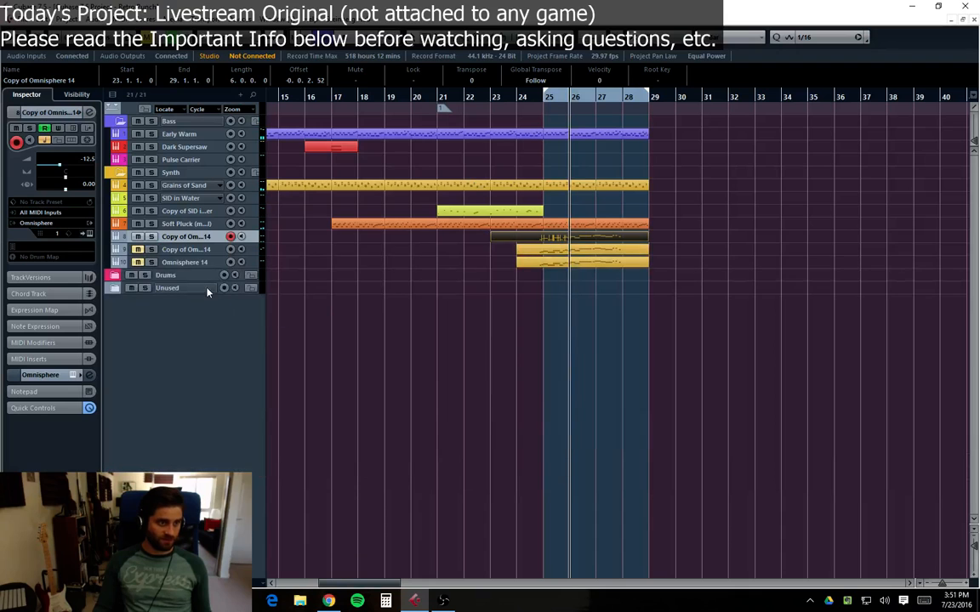
key(shift+h)
key(shift+h)
key(shift+h)
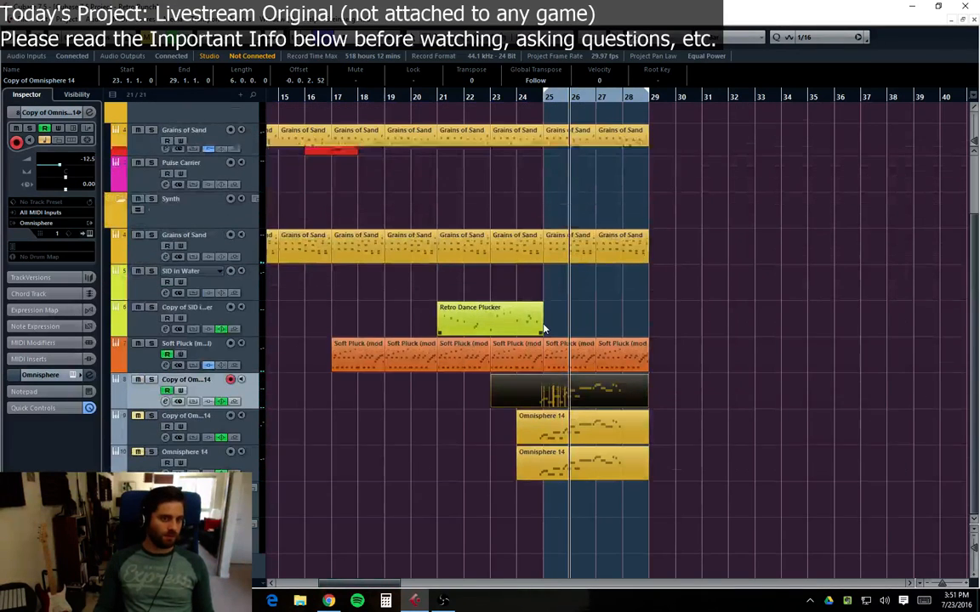
click(521, 354)
key(Delete)
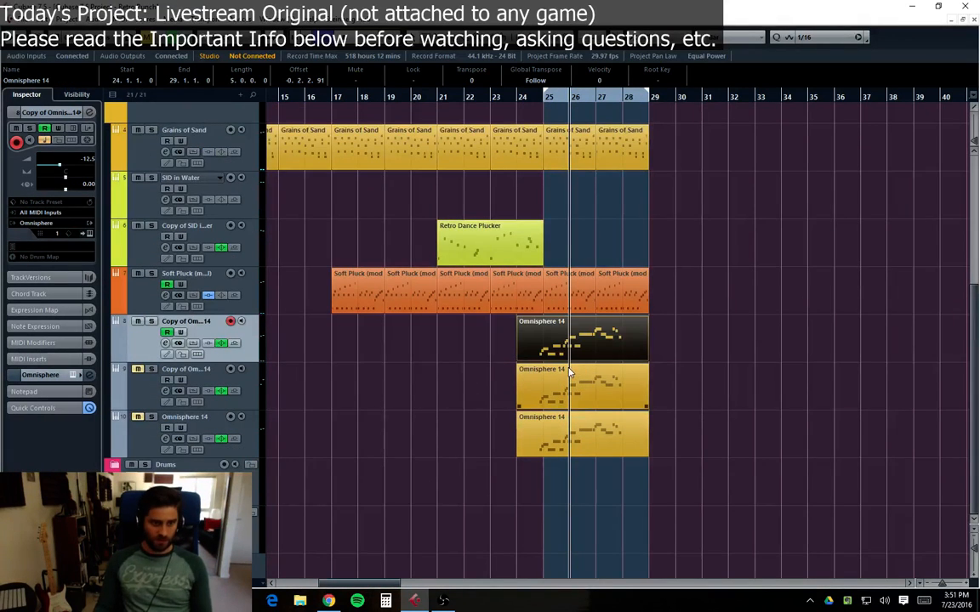
Step: Record a new take onto the top Copy of Omnisphere 14 track starting from bar 23
click(347, 390)
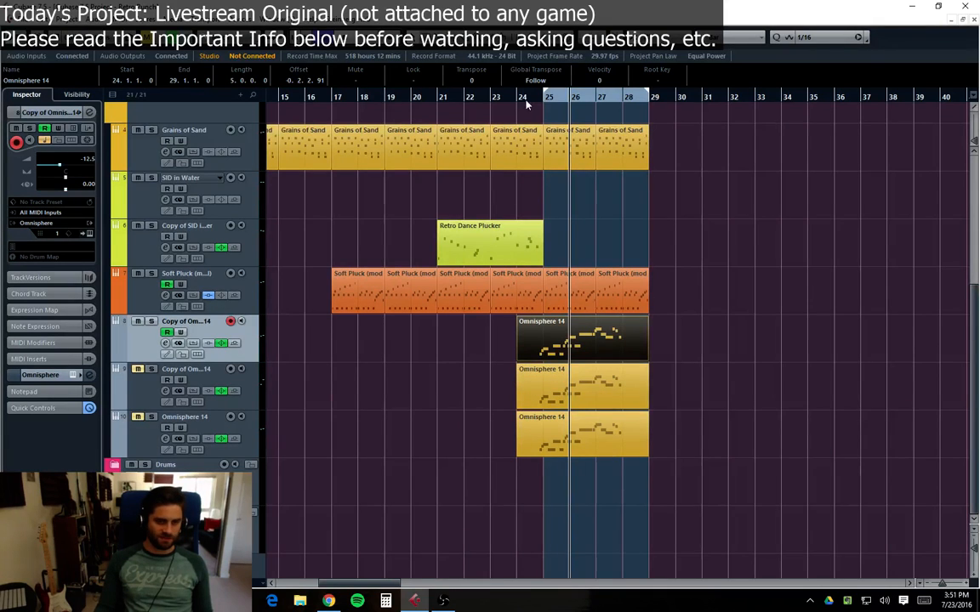
click(481, 98)
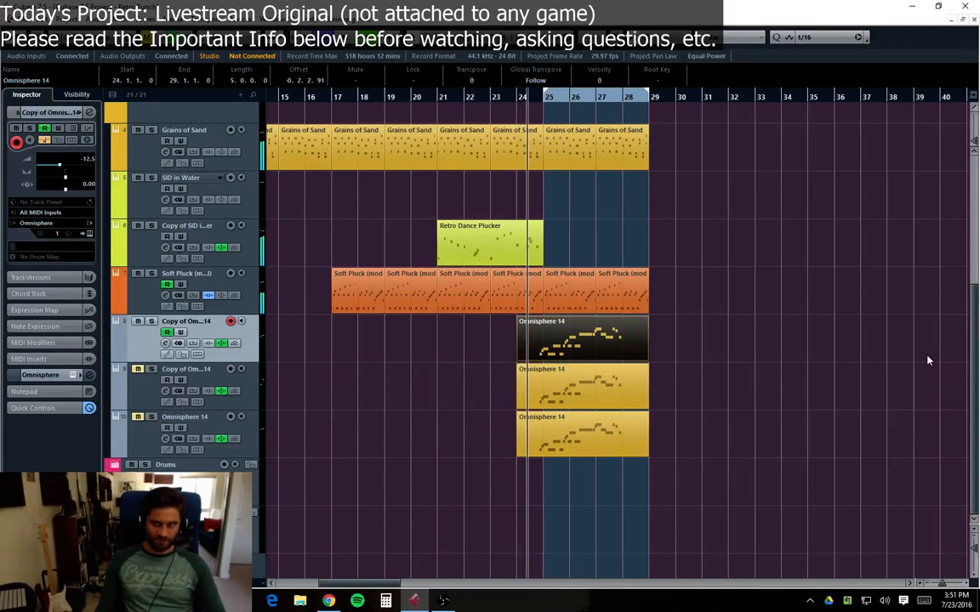
click(495, 98)
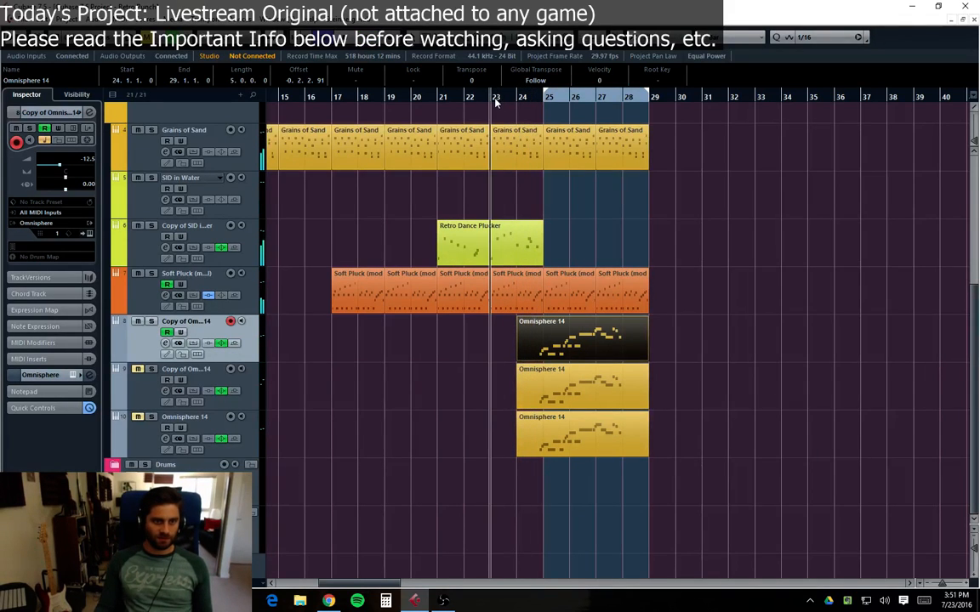
key(KP_Multiply)
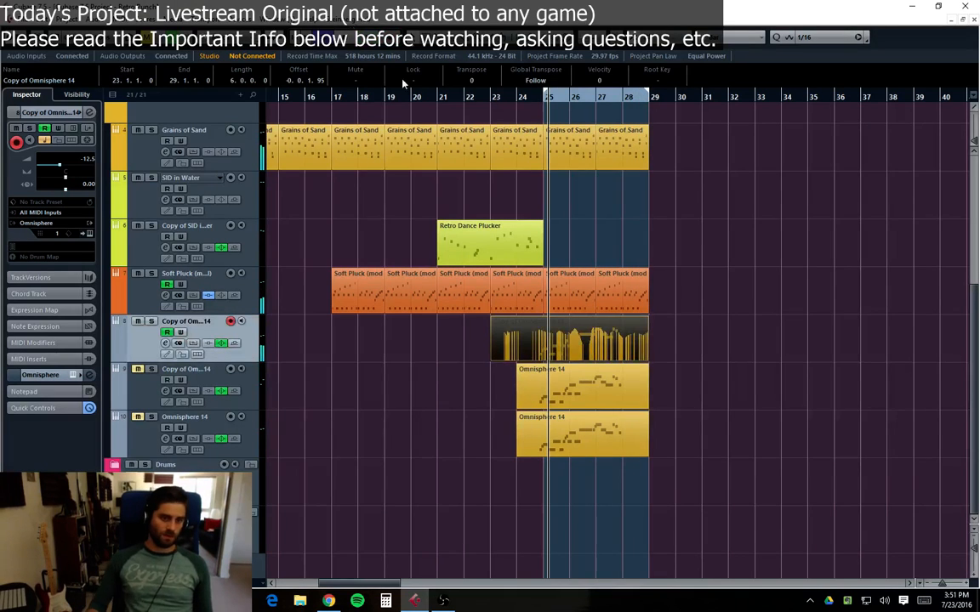
click(493, 96)
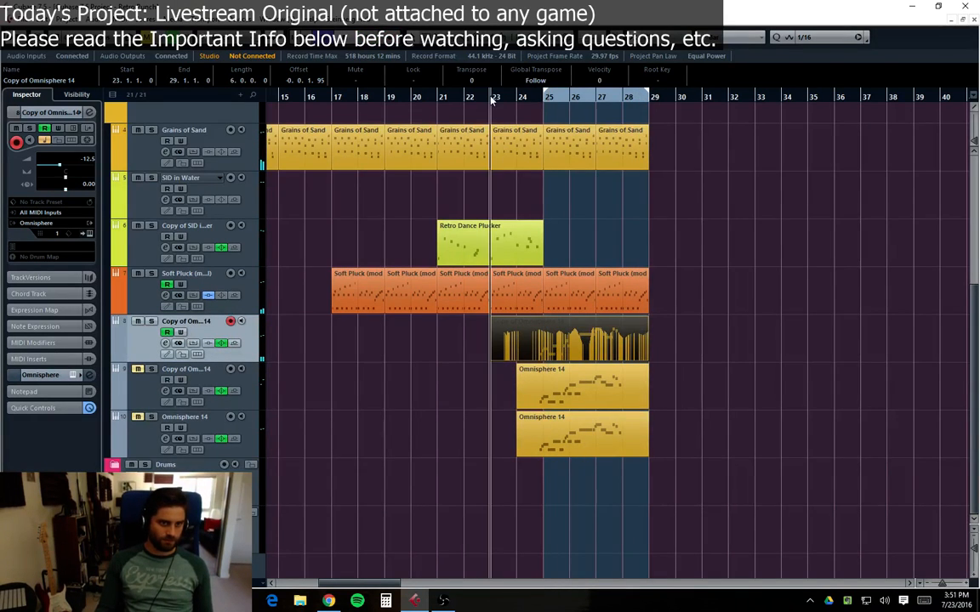
click(732, 351)
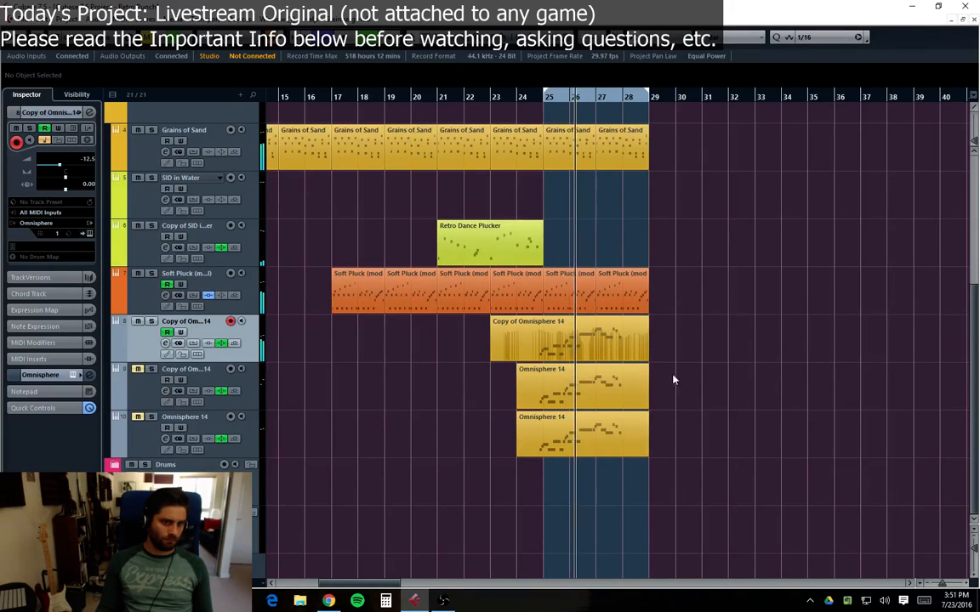
Step: In the top copy track's channel settings, raise the fader to -10.6 dB and set EQ band 3 to 651 Hz, -0.4 dB
click(166, 343)
drag(808, 417, 807, 413)
drag(514, 431, 528, 396)
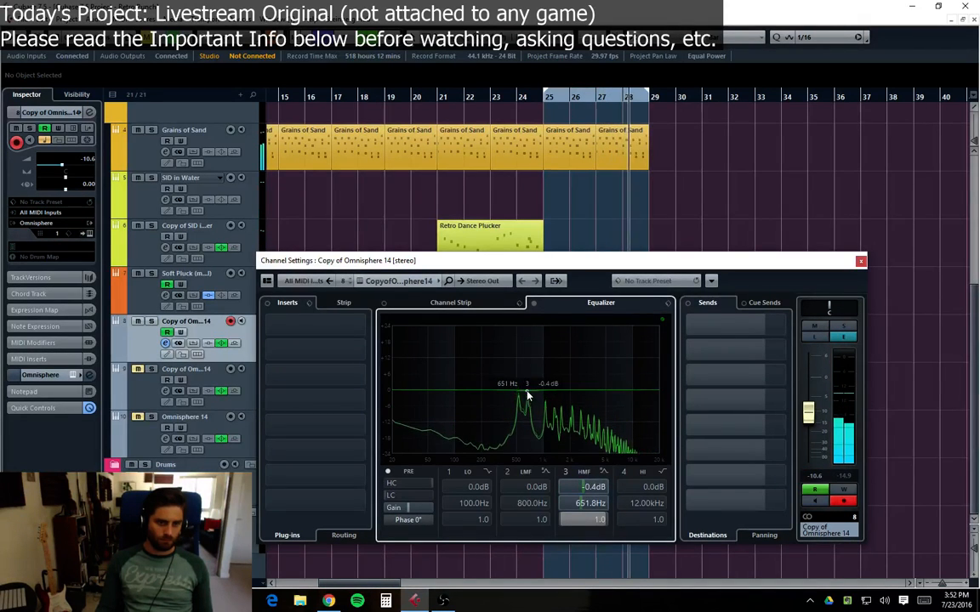
click(860, 262)
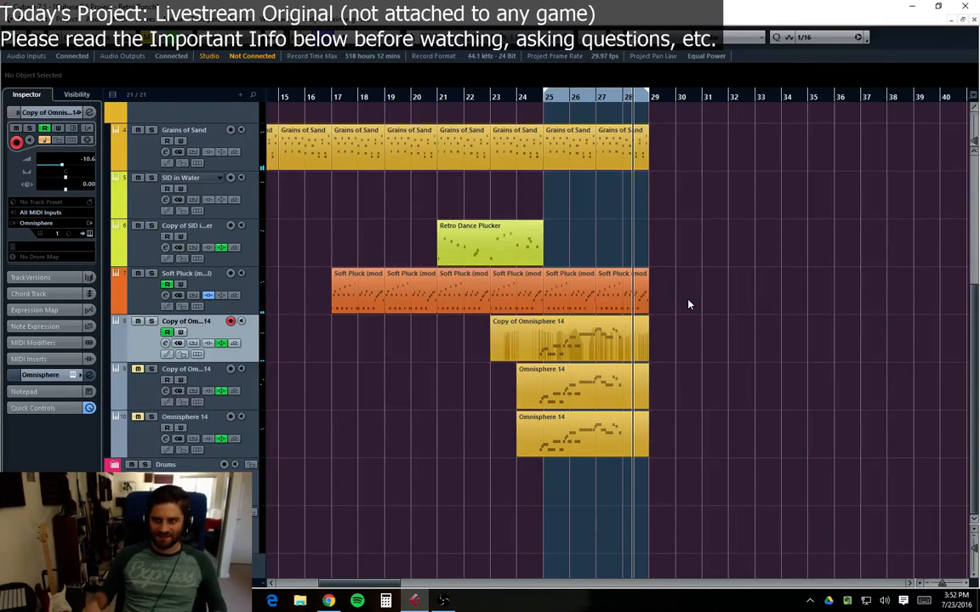
scroll(724, 464, left, 7)
scroll(407, 371, up, 2)
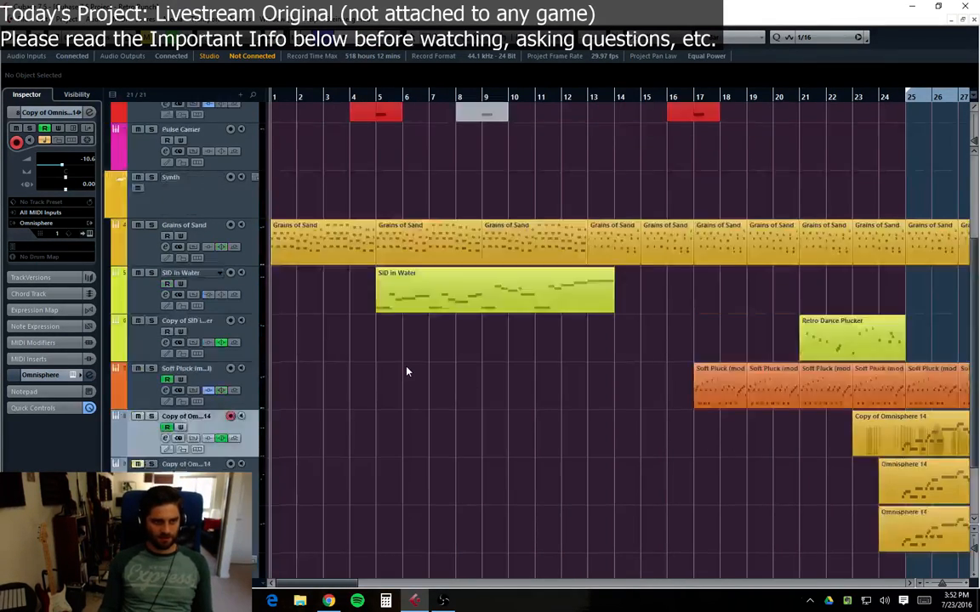
scroll(407, 372, up, 4)
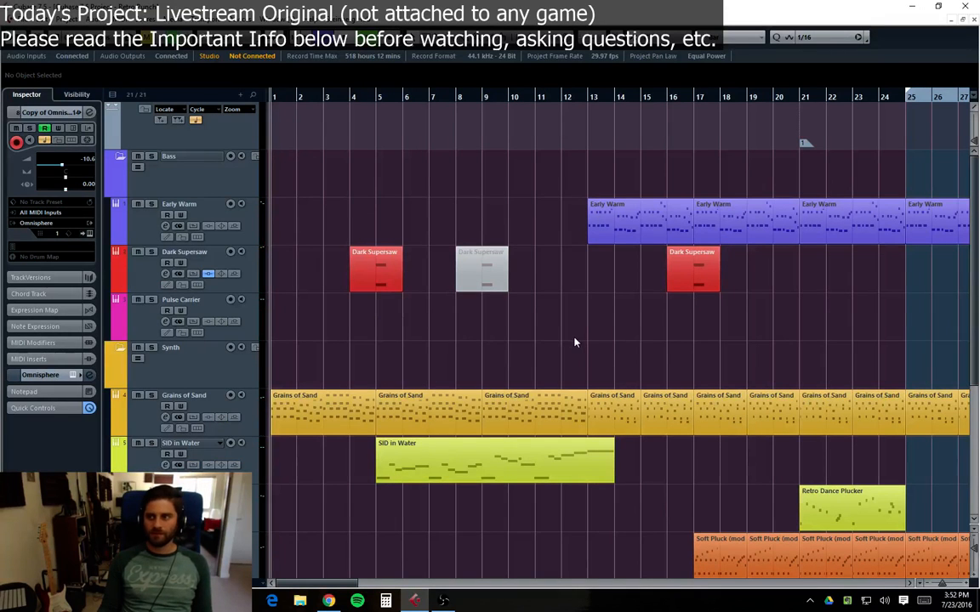
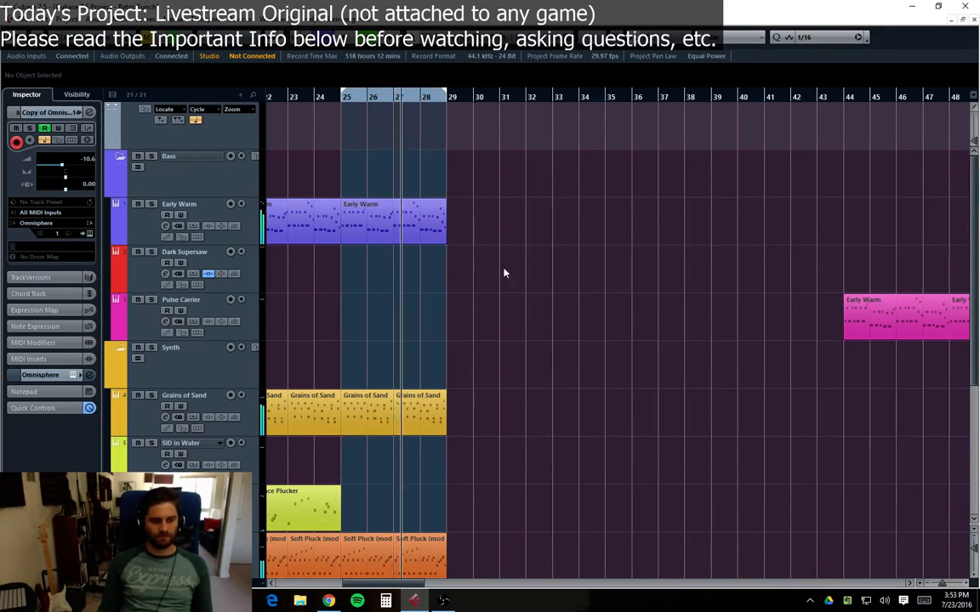
Step: Open the Copy of Omnisphere 14 part in the key editor to examine its notes, then close the editor
scroll(503, 281, down, 4)
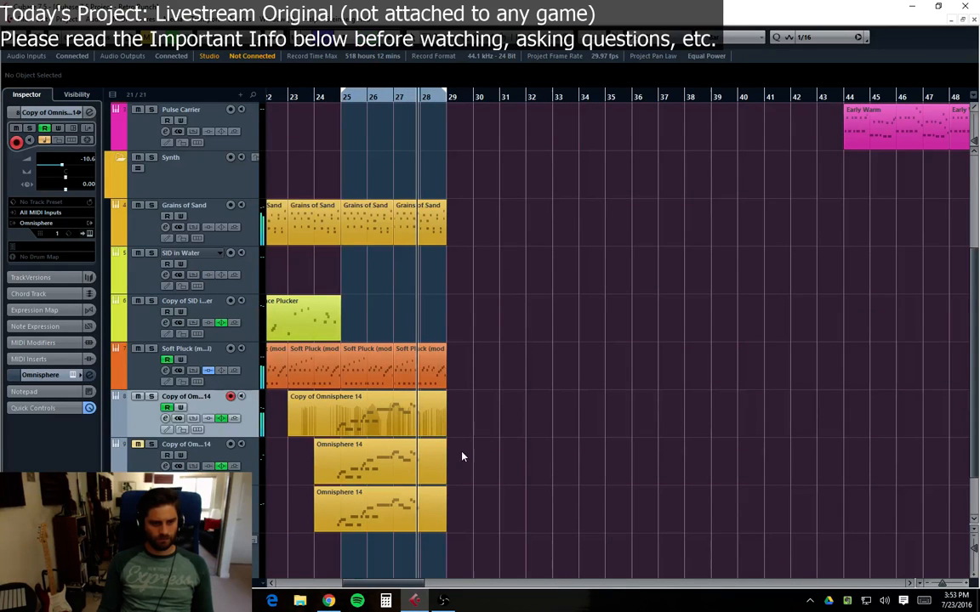
click(432, 461)
click(499, 483)
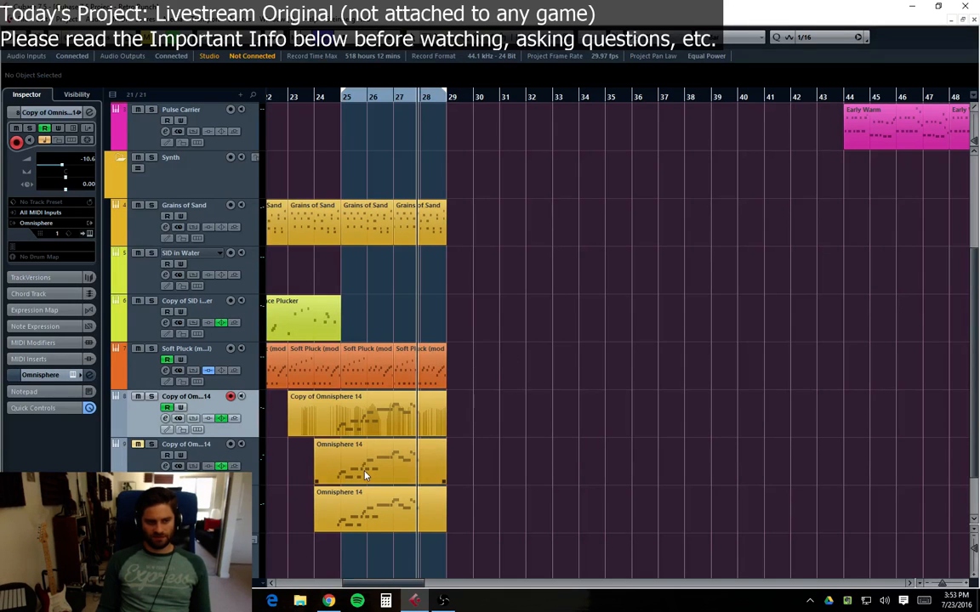
double_click(384, 407)
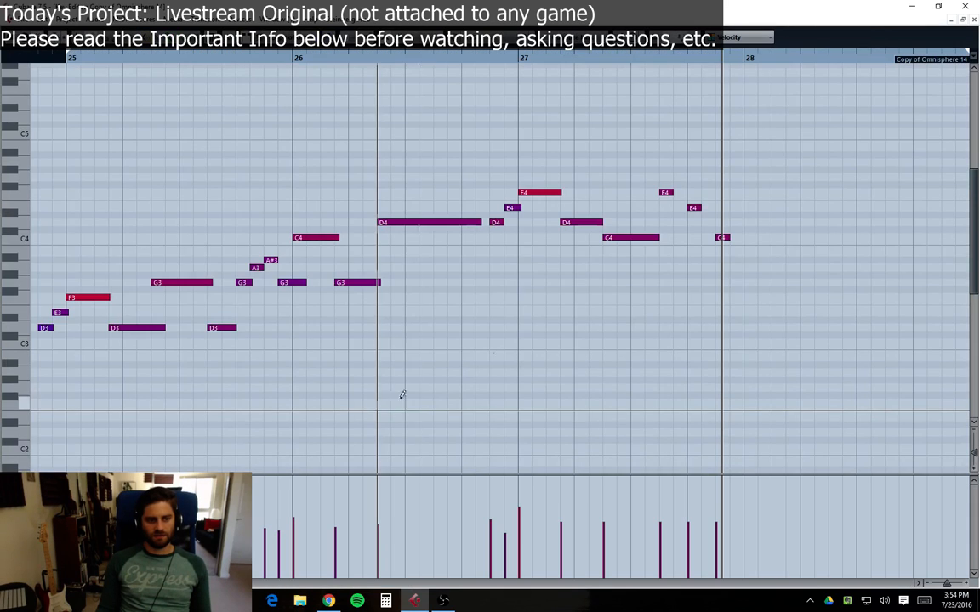
click(974, 19)
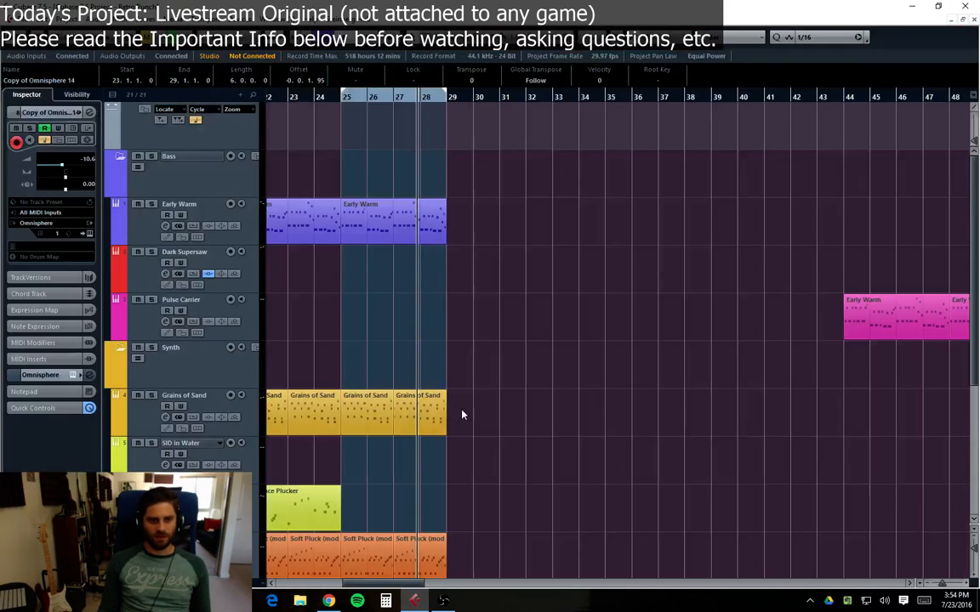
Step: Return the cursor to the project start and scroll through the tracks to review the arrangement
scroll(358, 480, down, 4)
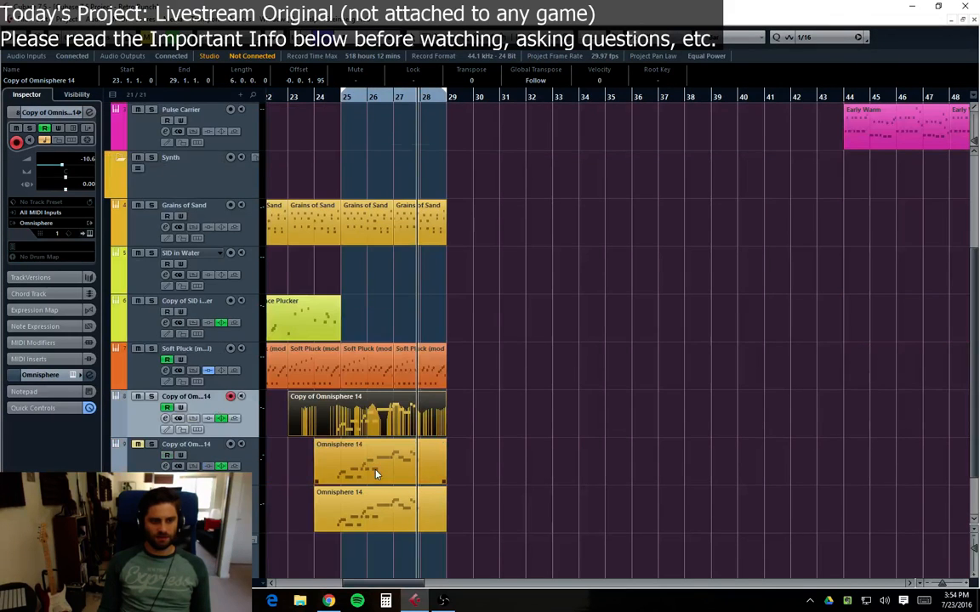
click(330, 425)
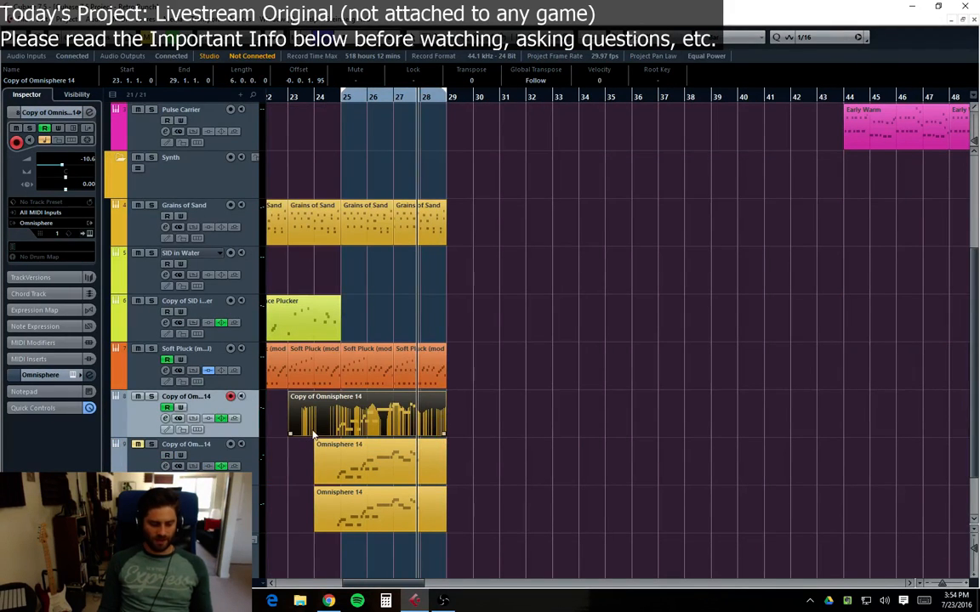
click(340, 467)
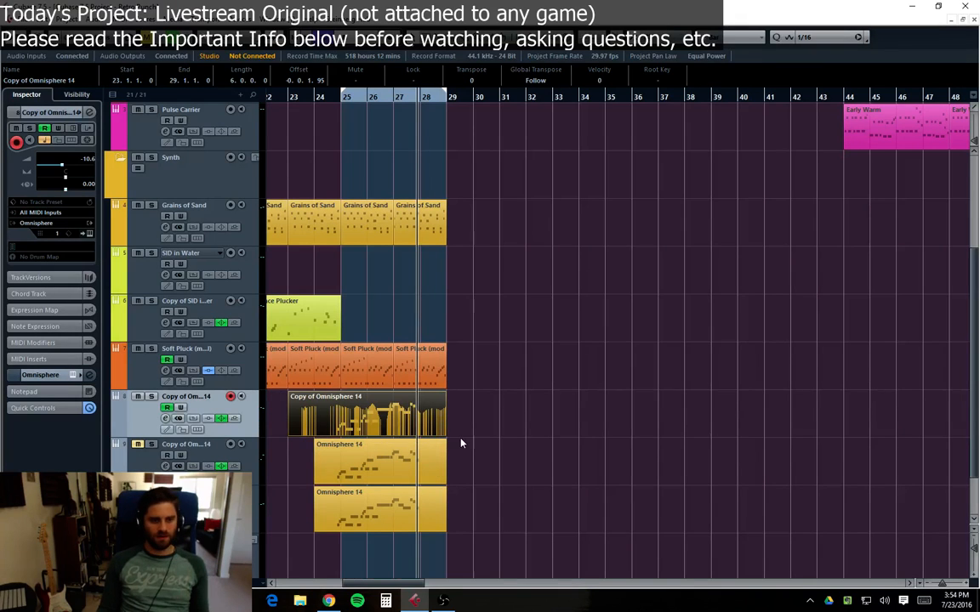
click(502, 437)
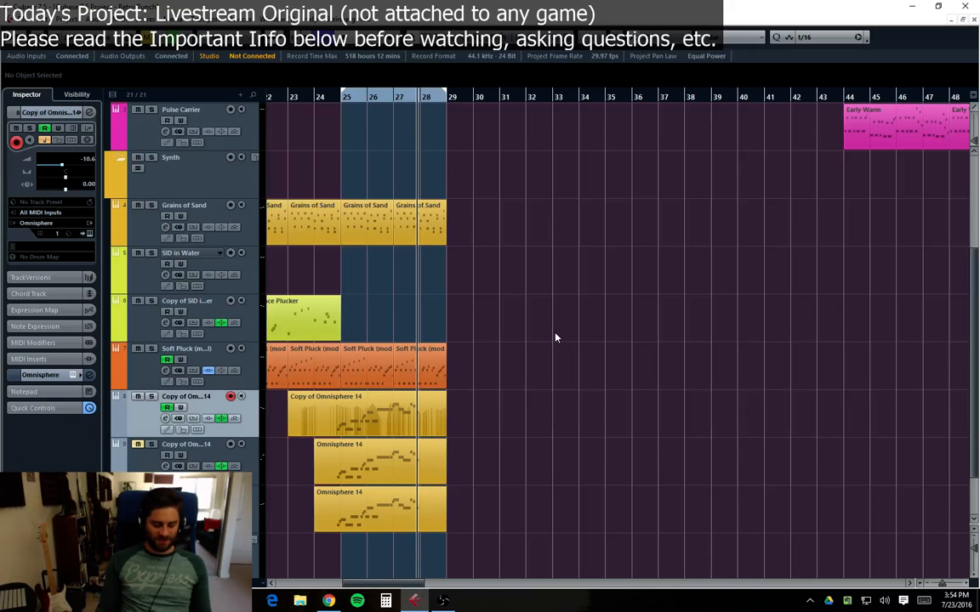
key(KP_Decimal)
scroll(510, 435, up, 4)
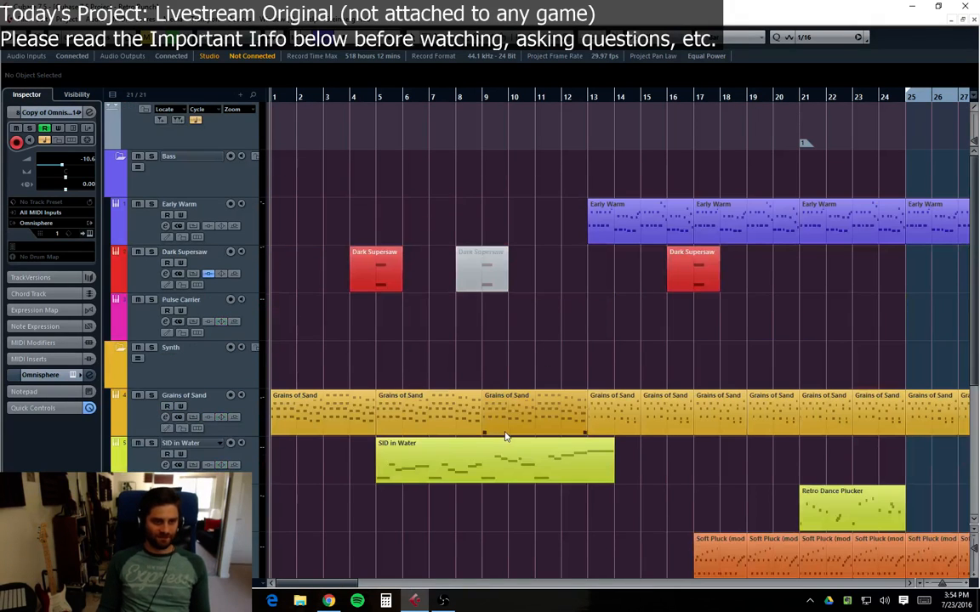
scroll(612, 364, down, 5)
scroll(612, 365, up, 5)
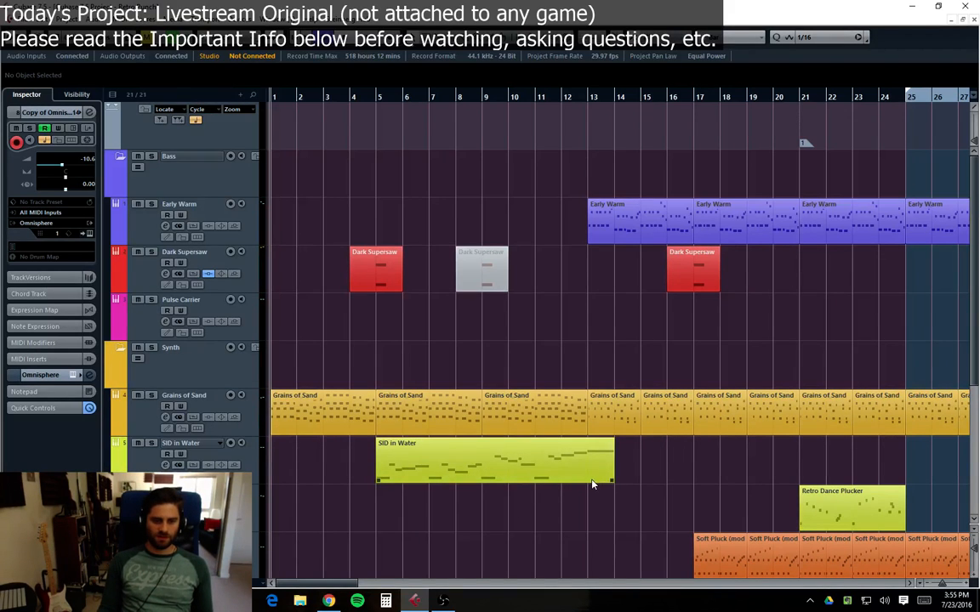
scroll(637, 523, down, 4)
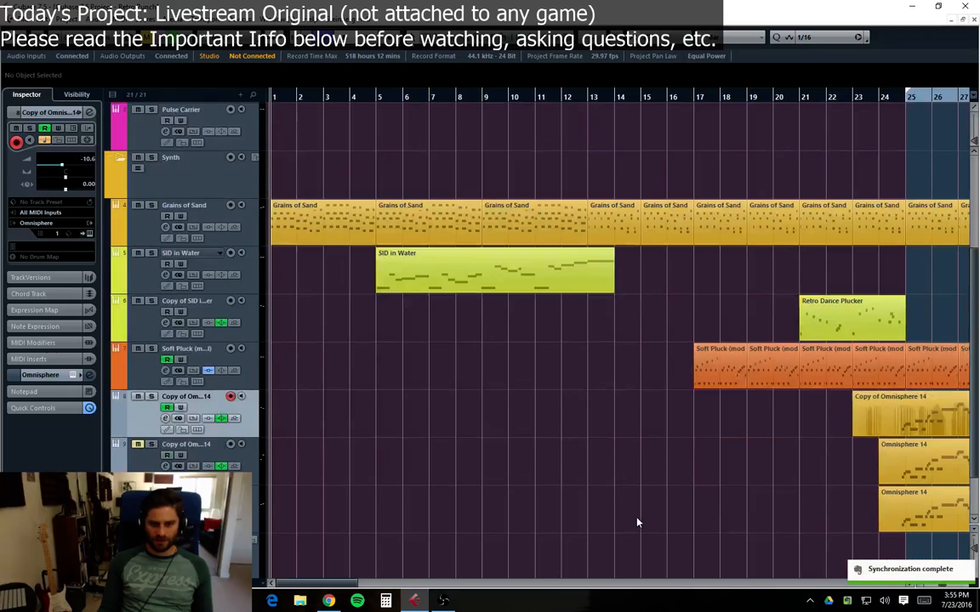
scroll(637, 522, up, 4)
scroll(568, 459, down, 4)
scroll(585, 450, up, 4)
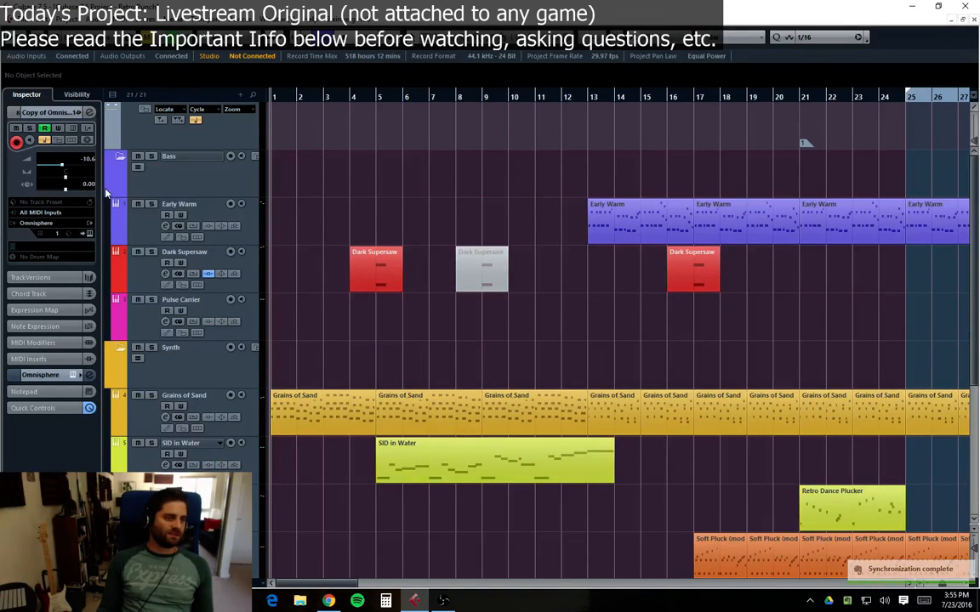
Step: Select the Bass and Synth folder tracks and reduce each folder track's height
click(125, 169)
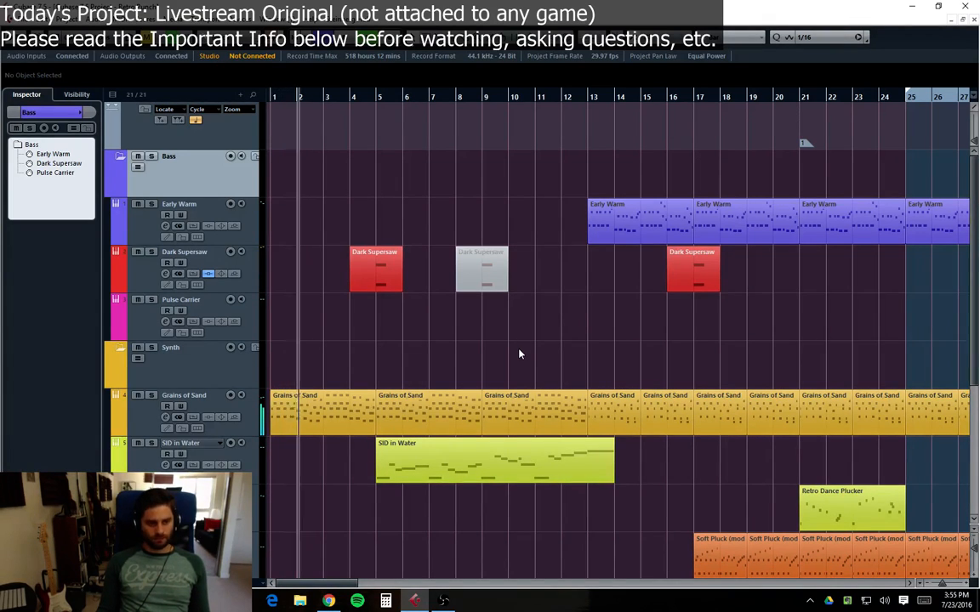
click(160, 375)
scroll(159, 375, down, 2)
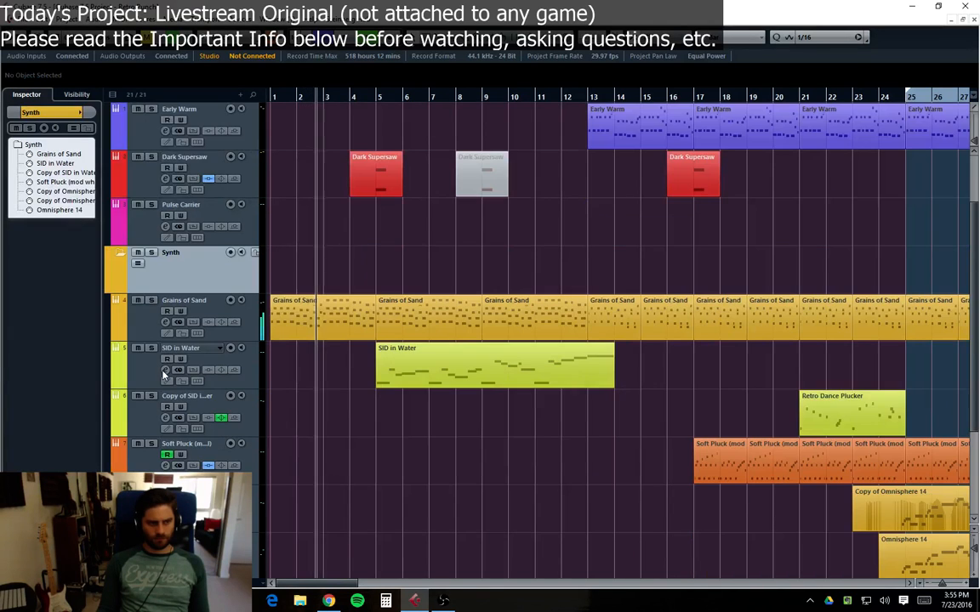
scroll(132, 173, up, 2)
click(176, 196)
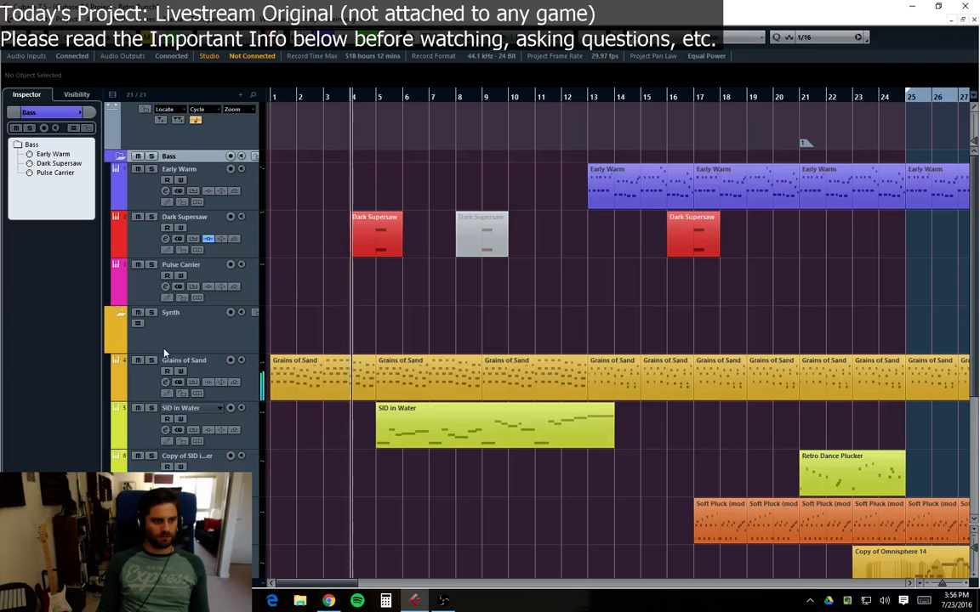
click(147, 318)
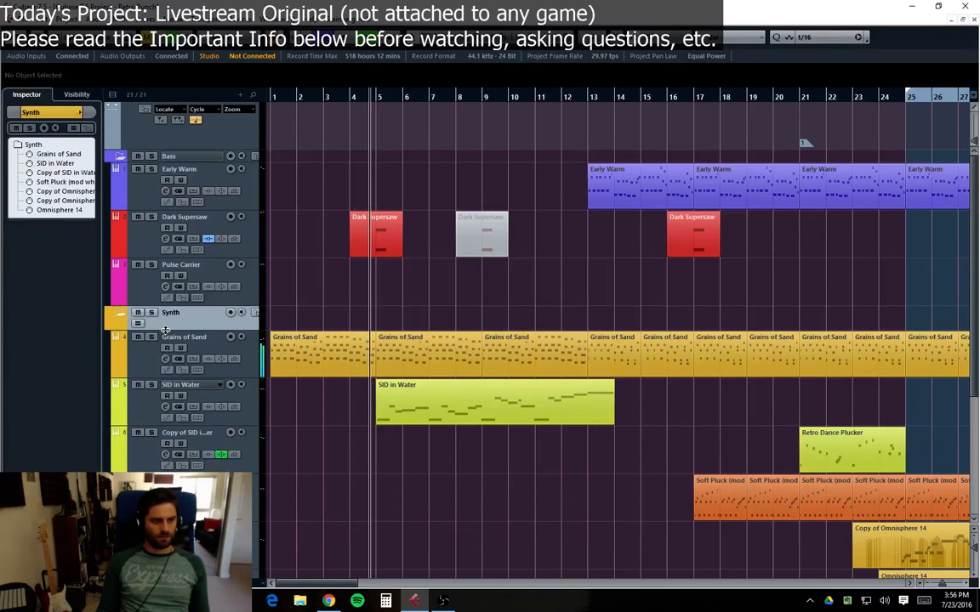
Step: Select the Drums and Unused folder tracks to inspect which tracks each contains
scroll(173, 334, down, 2)
scroll(134, 377, down, 3)
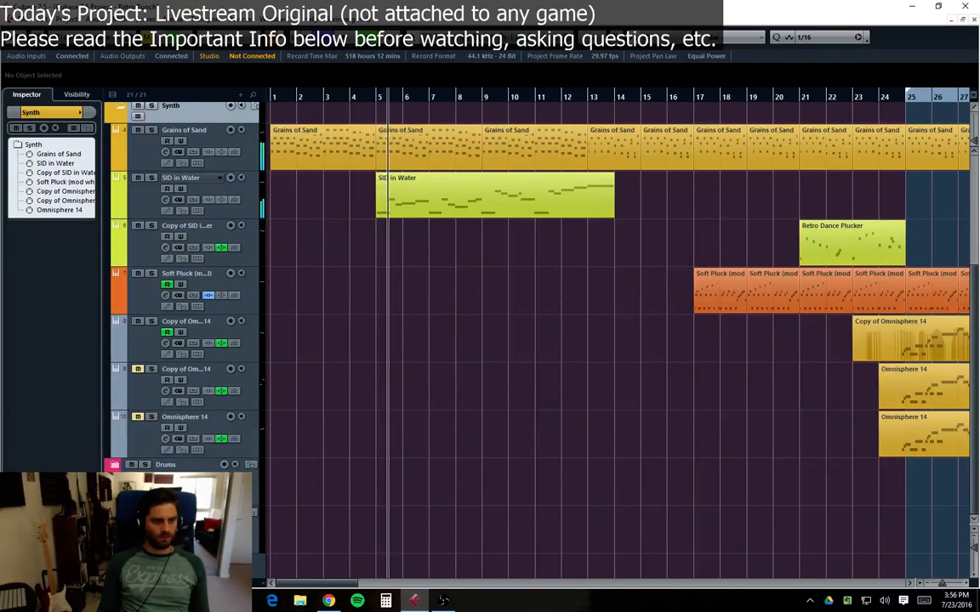
click(170, 465)
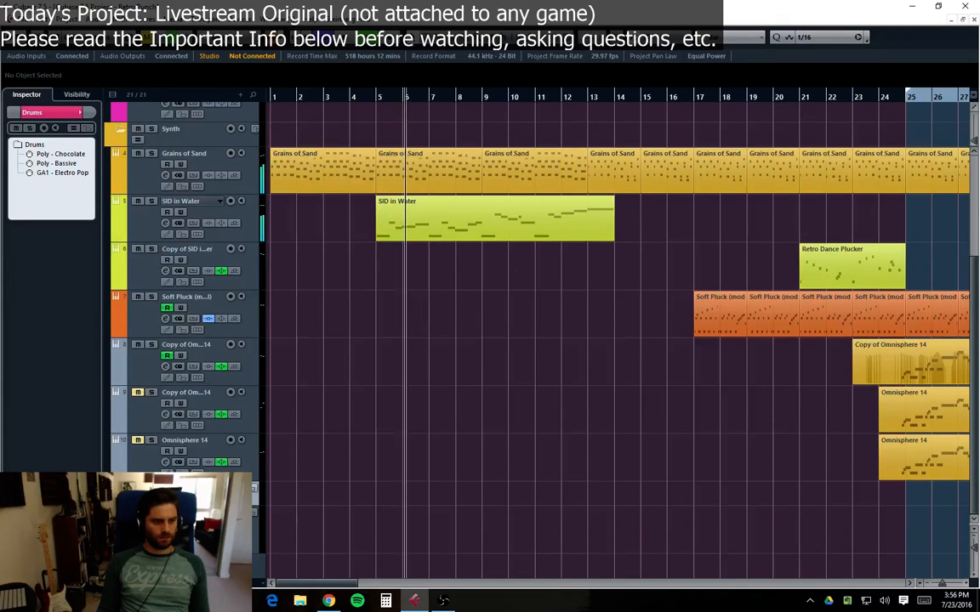
click(174, 517)
scroll(340, 399, up, 4)
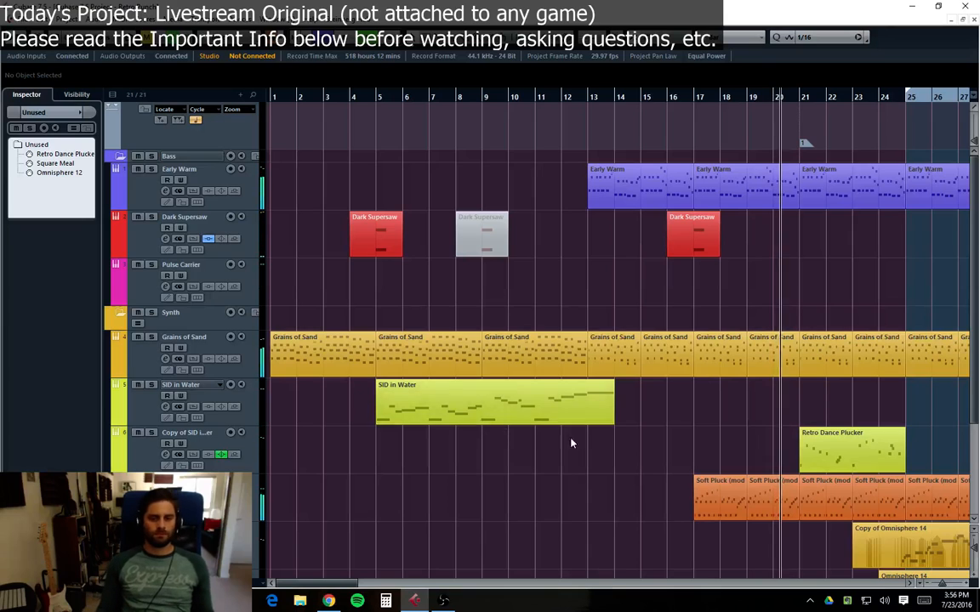
scroll(566, 451, down, 3)
drag(334, 585, 361, 586)
scroll(520, 459, up, 2)
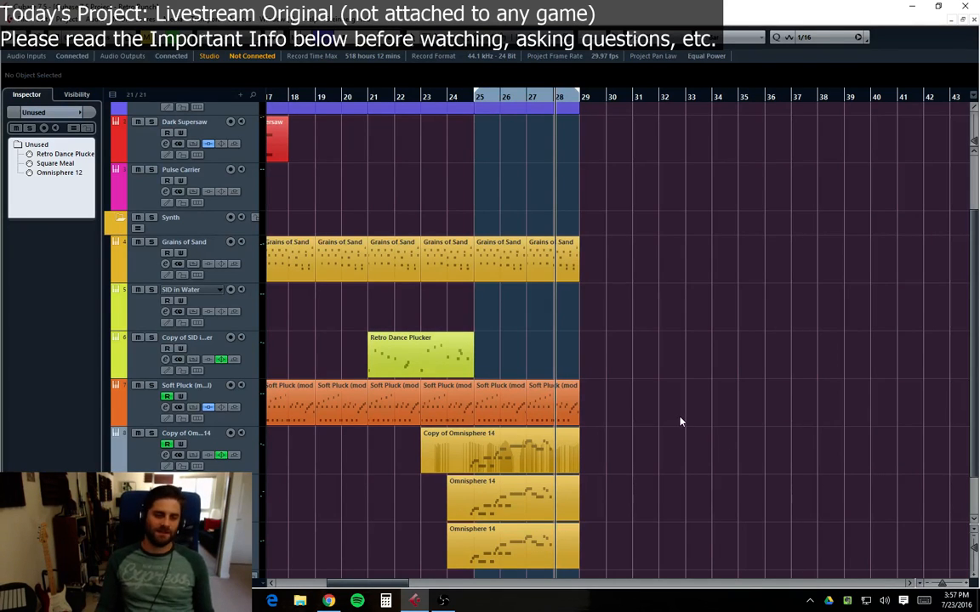
scroll(693, 404, left, 5)
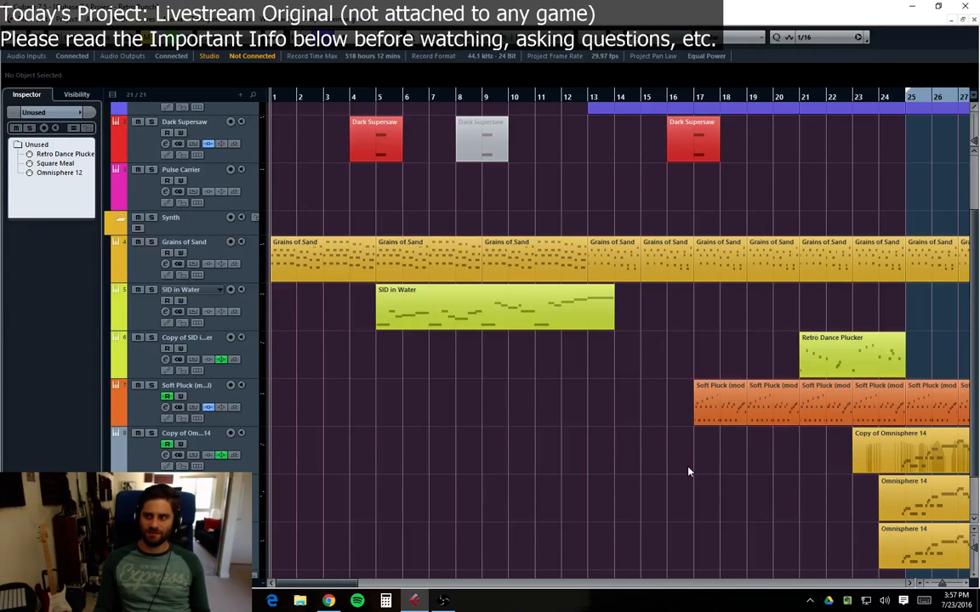
scroll(386, 278, up, 2)
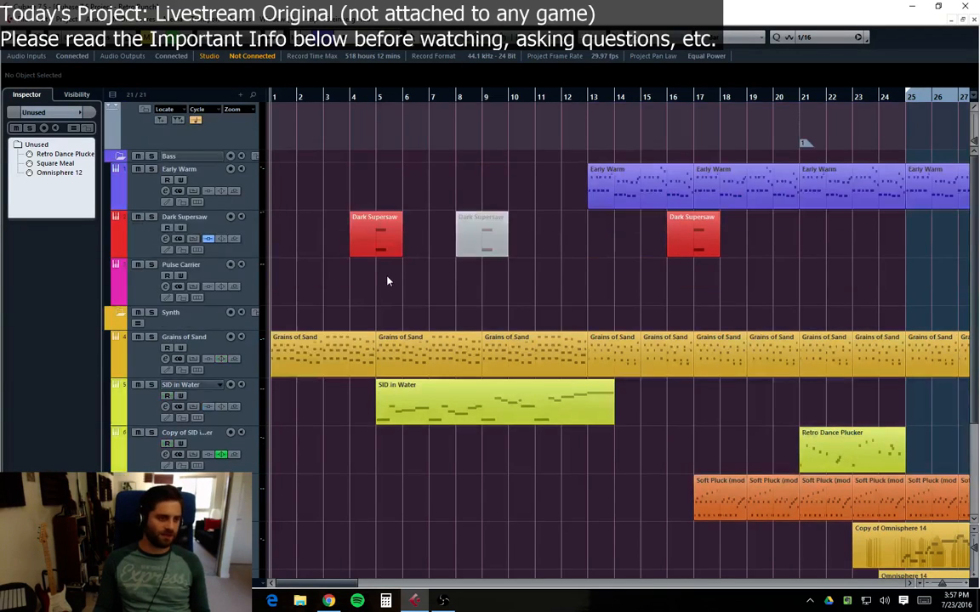
Step: Collapse and re-expand the Bass, Synth and Drums folder tracks to review their contents
click(116, 301)
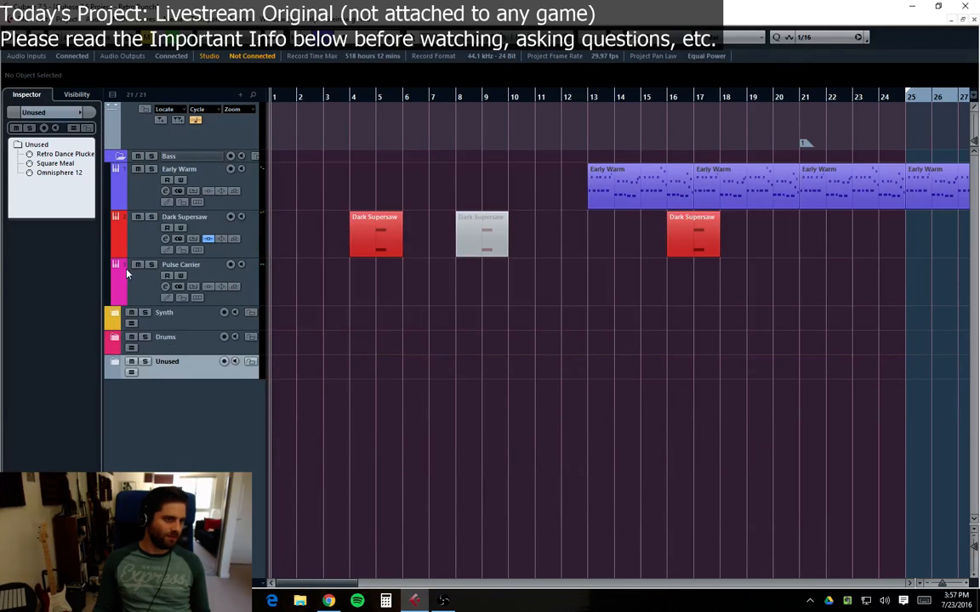
click(118, 158)
click(115, 200)
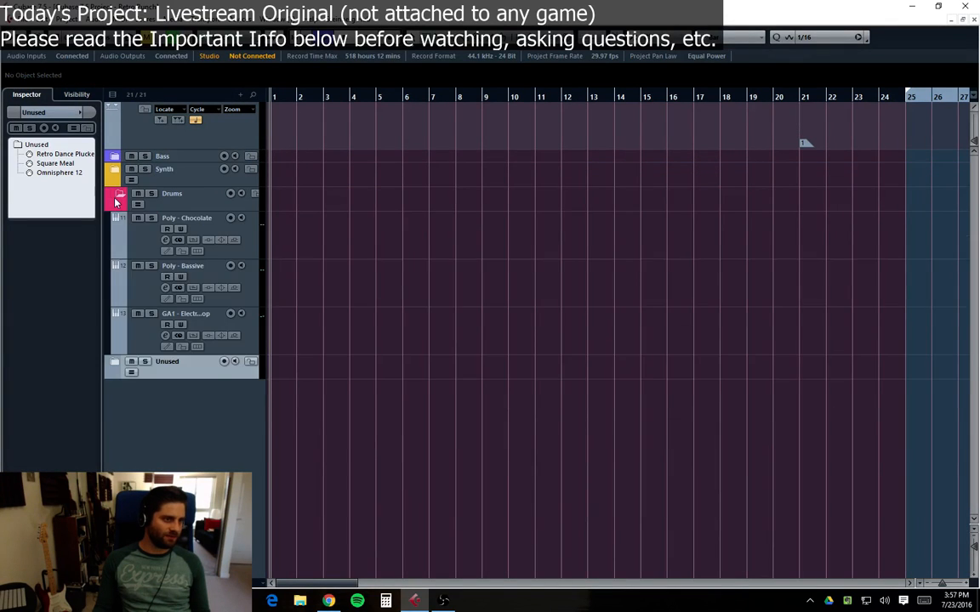
click(115, 198)
click(118, 170)
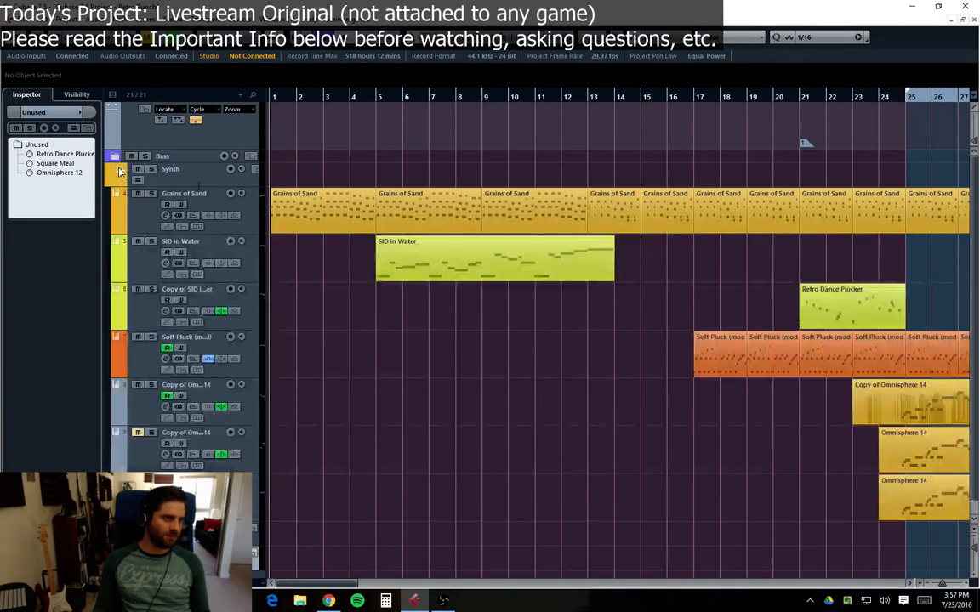
click(116, 170)
click(115, 156)
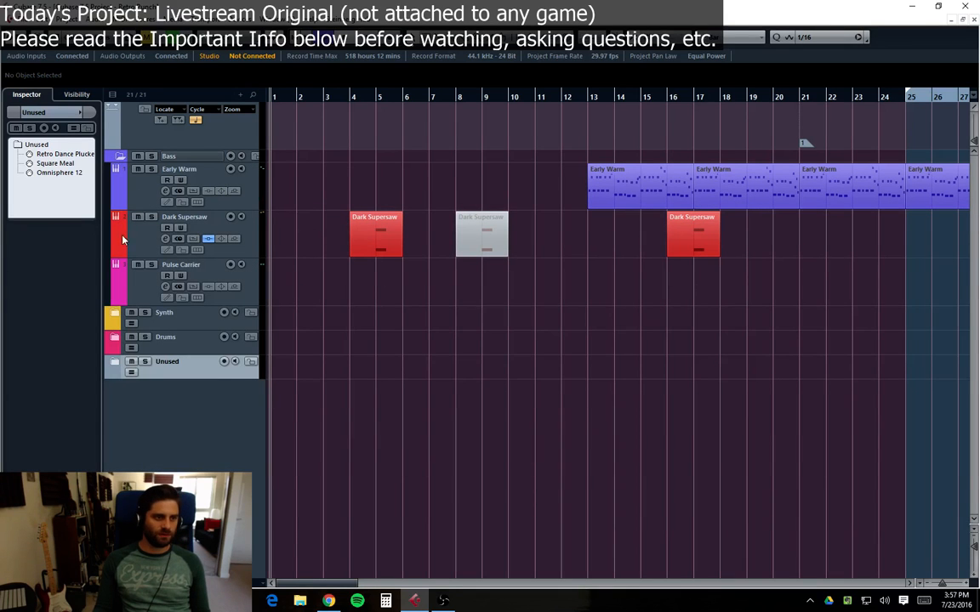
click(117, 313)
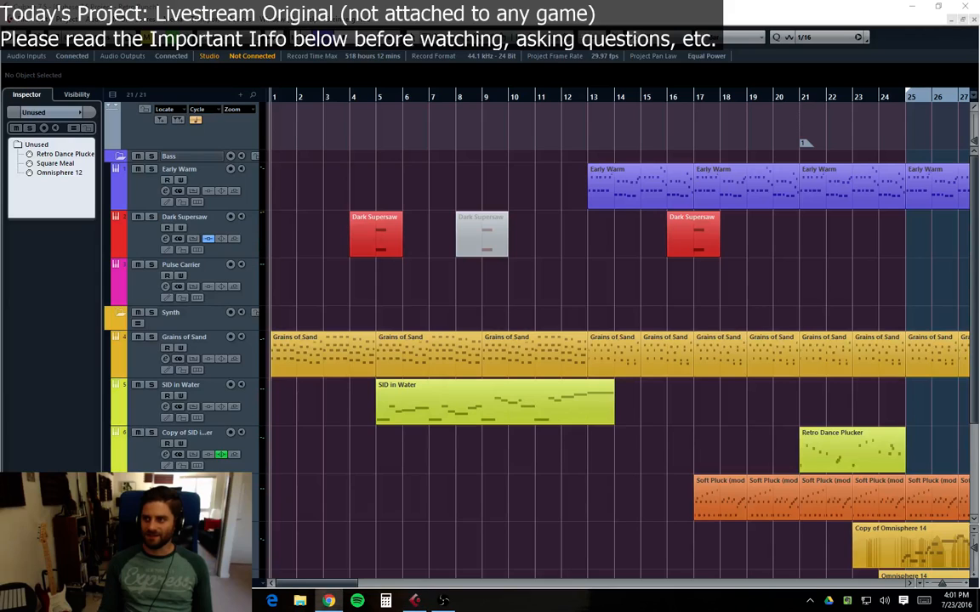
click(600, 247)
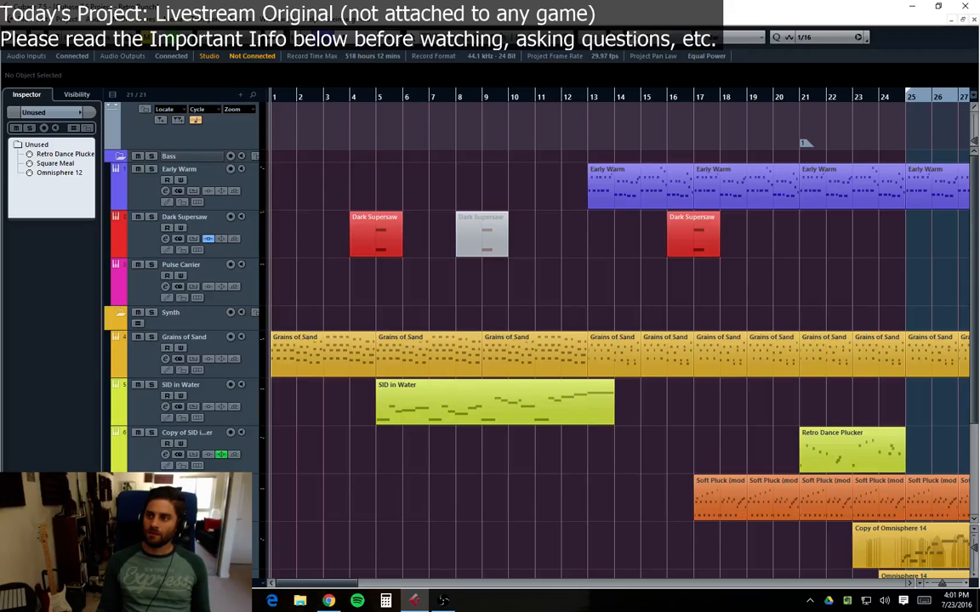
key(alt+Tab)
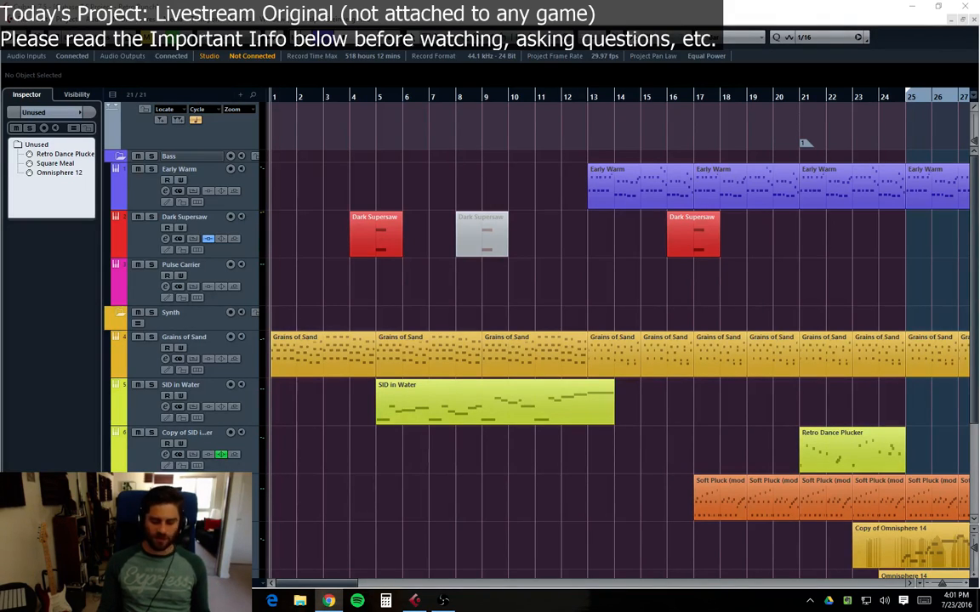
key(alt+Tab)
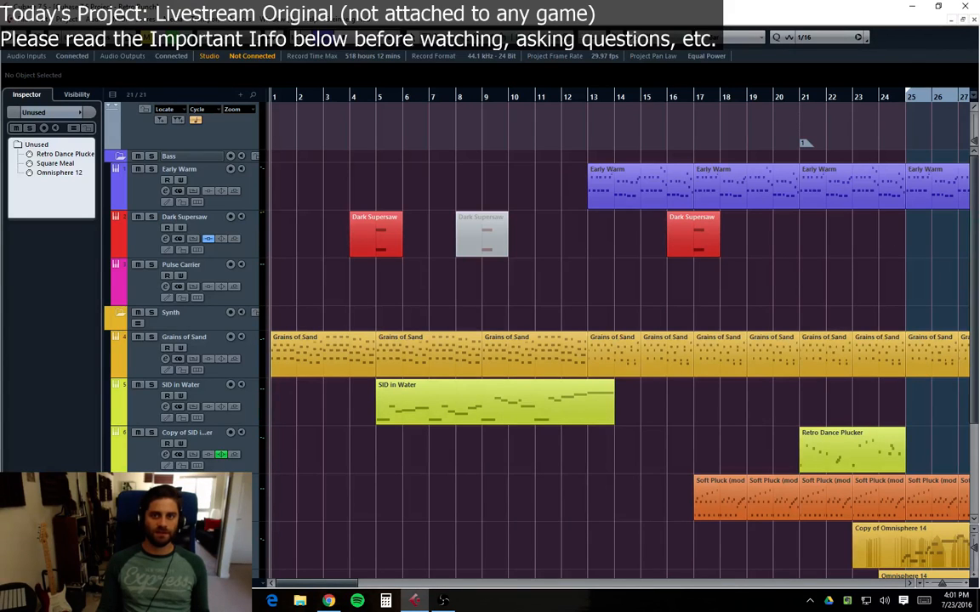